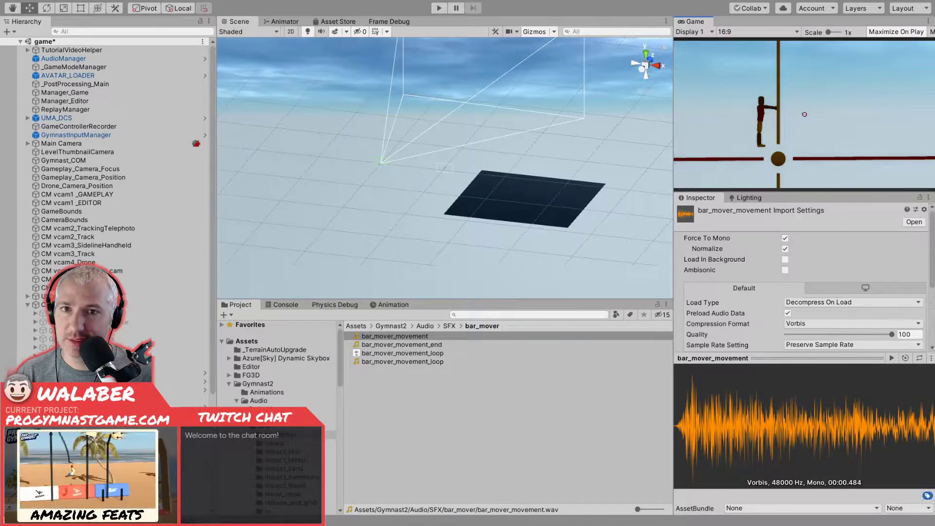
Open the DoorWall prefab from the Props folder of the Gymnast2 prefabs for editing.
{"action": "left_click_drag", "start_coordinate": [389, 190], "coordinate": [440, 190], "text": "alt"}
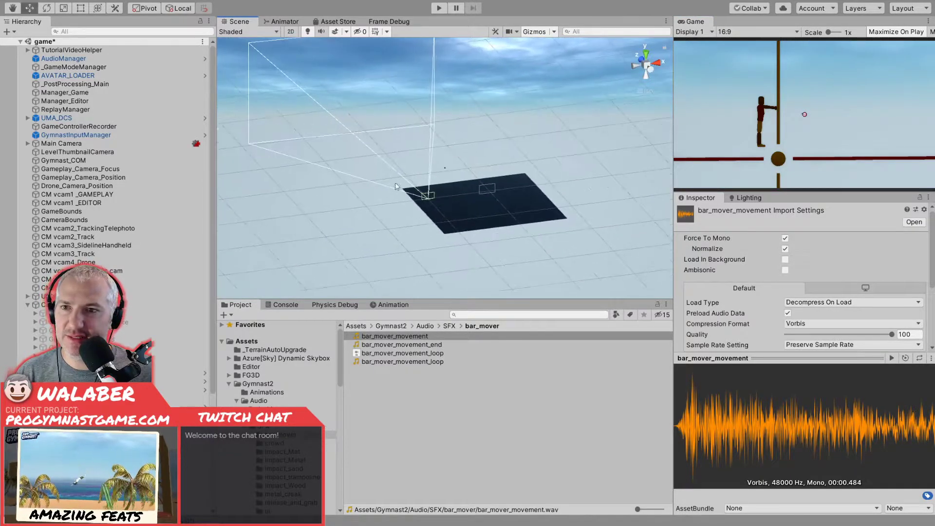
{"action": "left_click", "coordinate": [472, 315]}
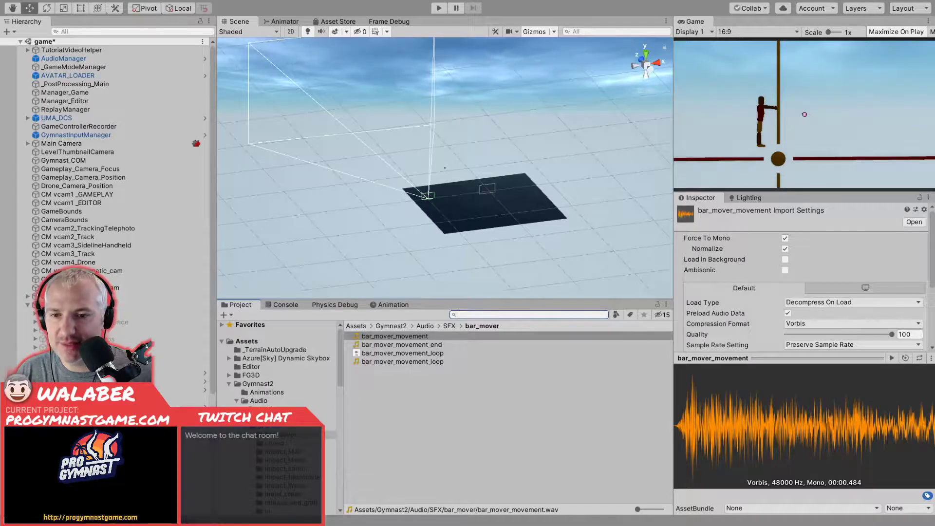
{"action": "scroll", "coordinate": [256, 405], "scroll_direction": "down", "scroll_amount": 3}
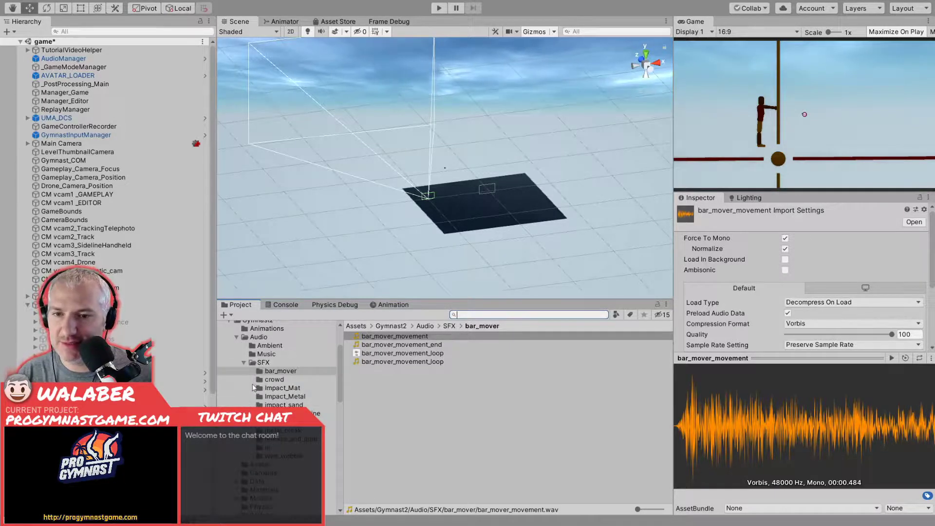
{"action": "left_click", "coordinate": [244, 363]}
{"action": "left_click", "coordinate": [236, 337]}
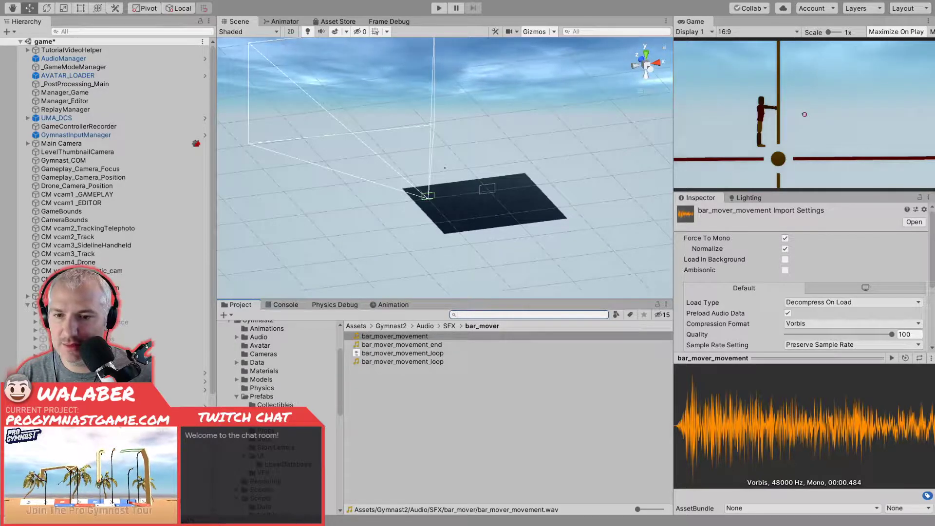
{"action": "left_click", "coordinate": [265, 430]}
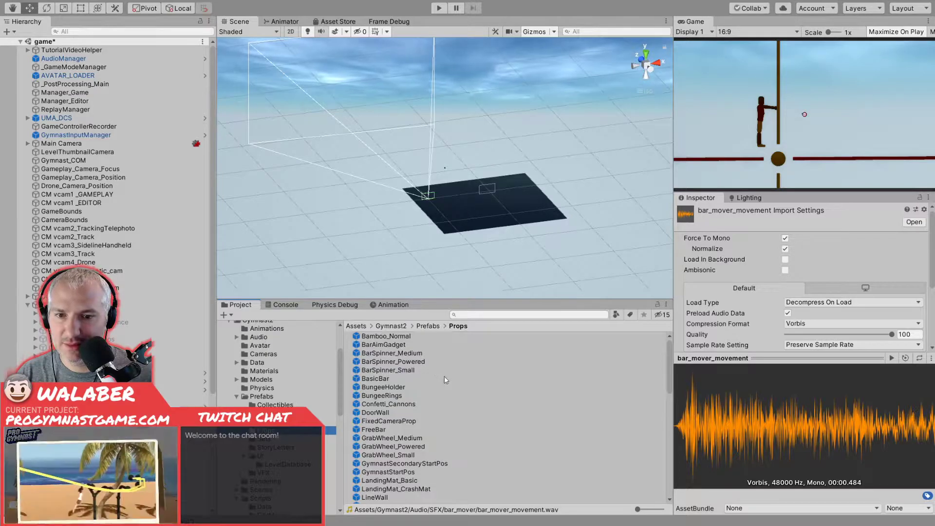
{"action": "left_click", "coordinate": [368, 413]}
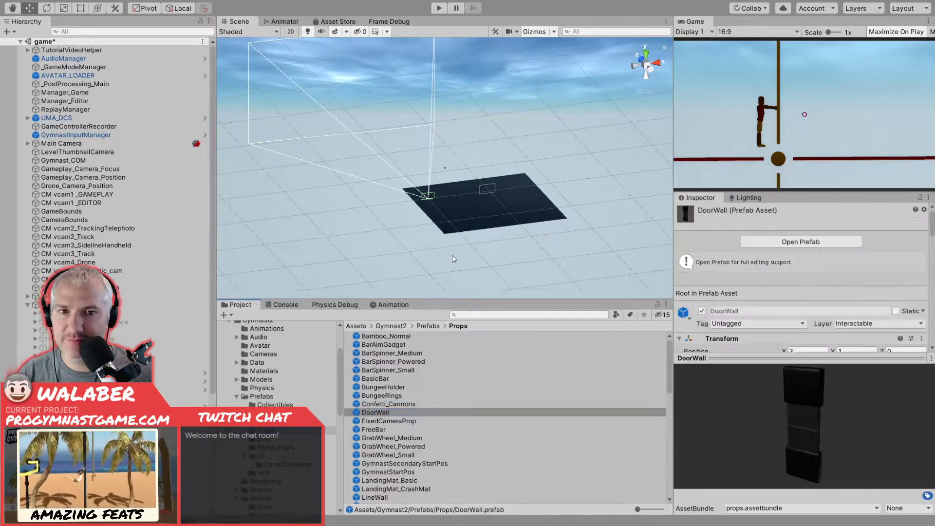
{"action": "double_click", "coordinate": [373, 412]}
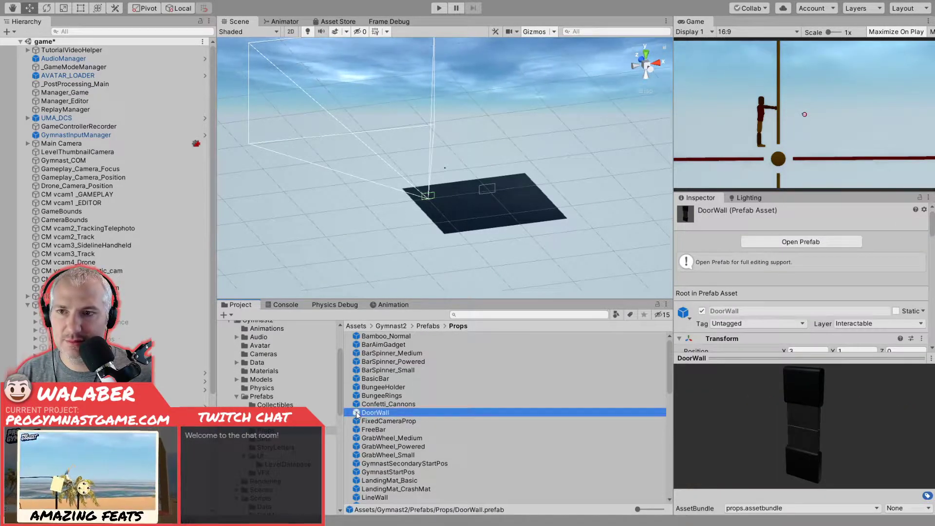
{"action": "left_click_drag", "start_coordinate": [364, 207], "coordinate": [428, 165], "text": "alt"}
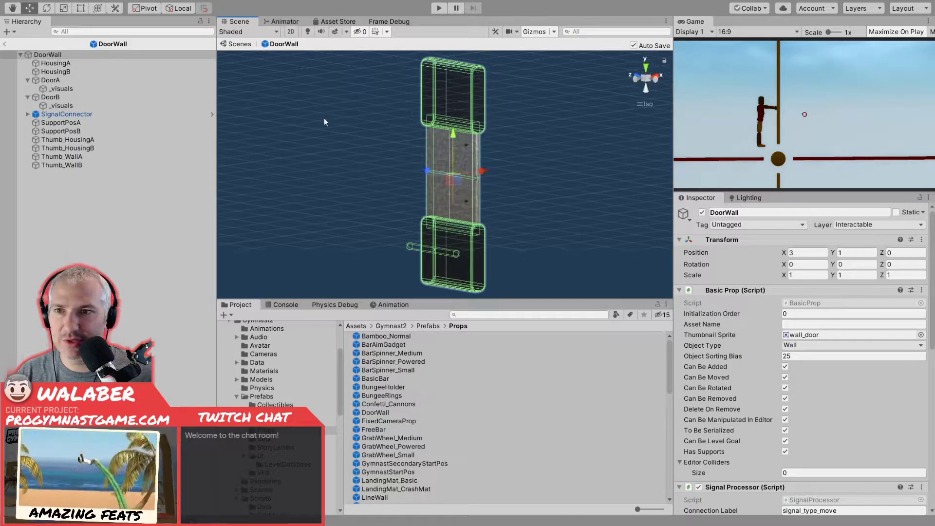
Add an Audio Source child object to DoorWall, with Spatial Blend 1 and Min Distance 1.5.
{"action": "left_click", "coordinate": [27, 81]}
{"action": "left_click", "coordinate": [28, 89]}
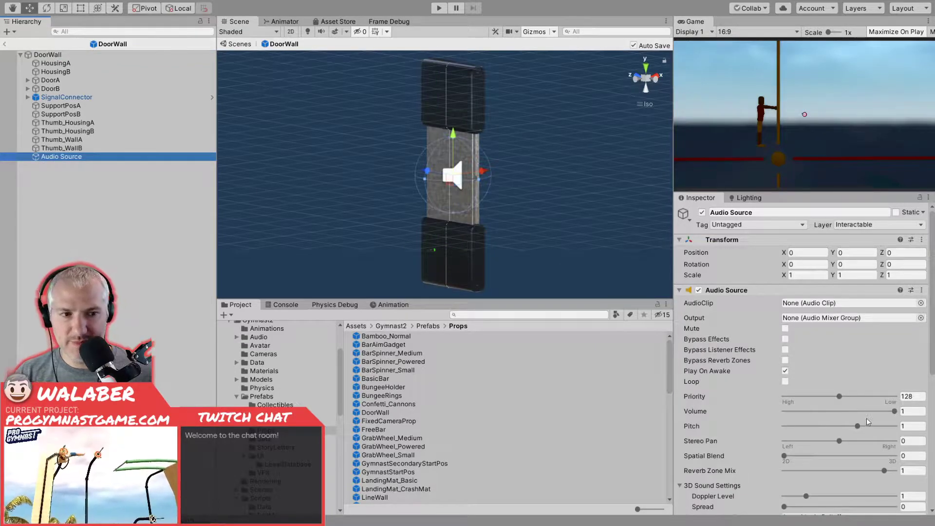
{"action": "left_click_drag", "start_coordinate": [785, 456], "coordinate": [895, 456]}
{"action": "scroll", "coordinate": [735, 384], "scroll_direction": "down", "scroll_amount": 3}
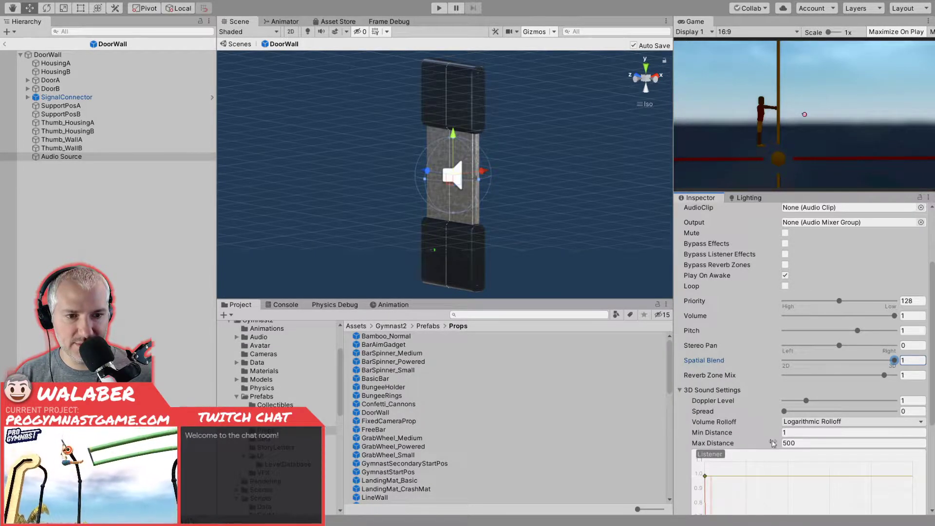
{"action": "left_click", "coordinate": [796, 433]}
{"action": "type", "text": "1.5"}
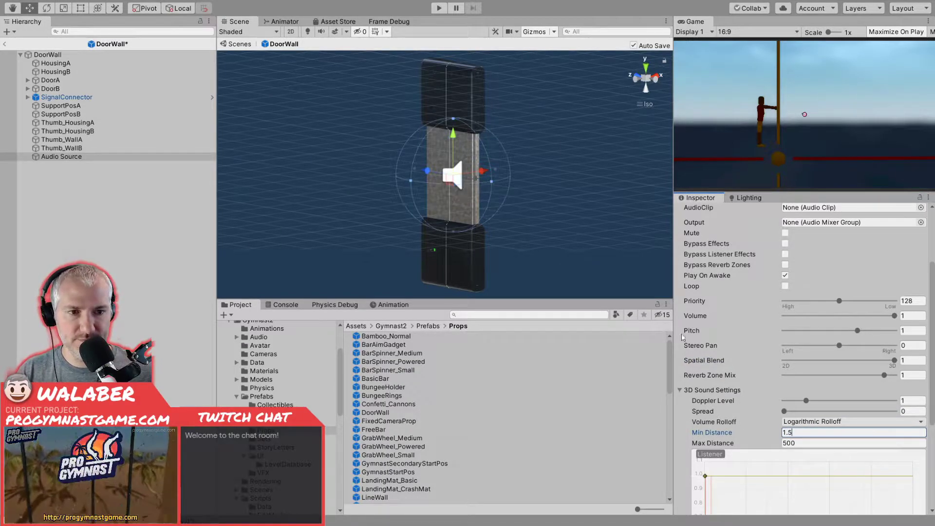
{"action": "left_click", "coordinate": [82, 162]}
{"action": "left_click", "coordinate": [79, 156]}
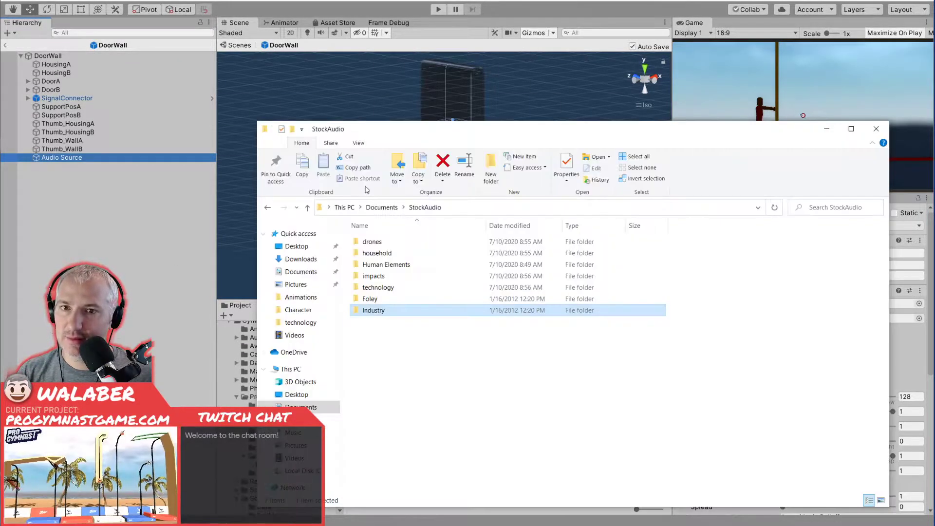
Switch to File Explorer, open the Industry folder in StockAudio and widen its Name column.
{"action": "left_click_drag", "start_coordinate": [400, 129], "coordinate": [342, 91]}
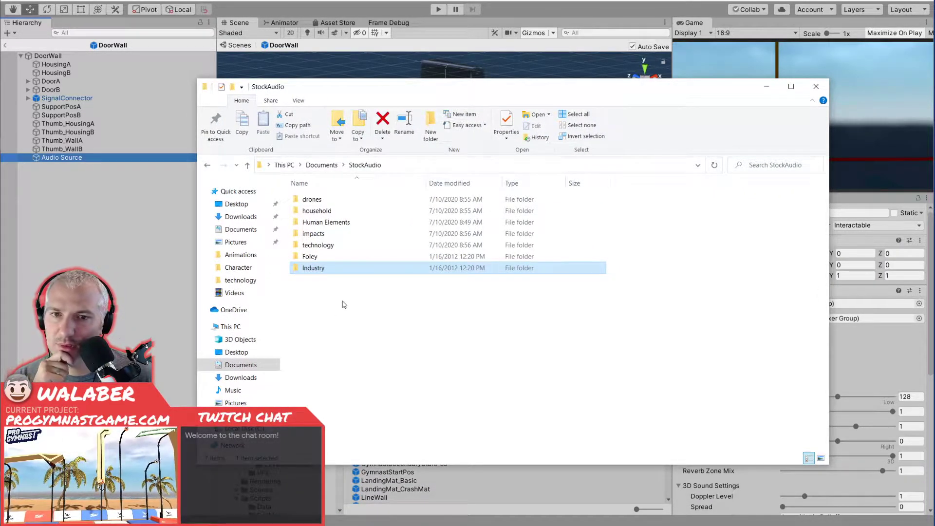
{"action": "double_click", "coordinate": [315, 268]}
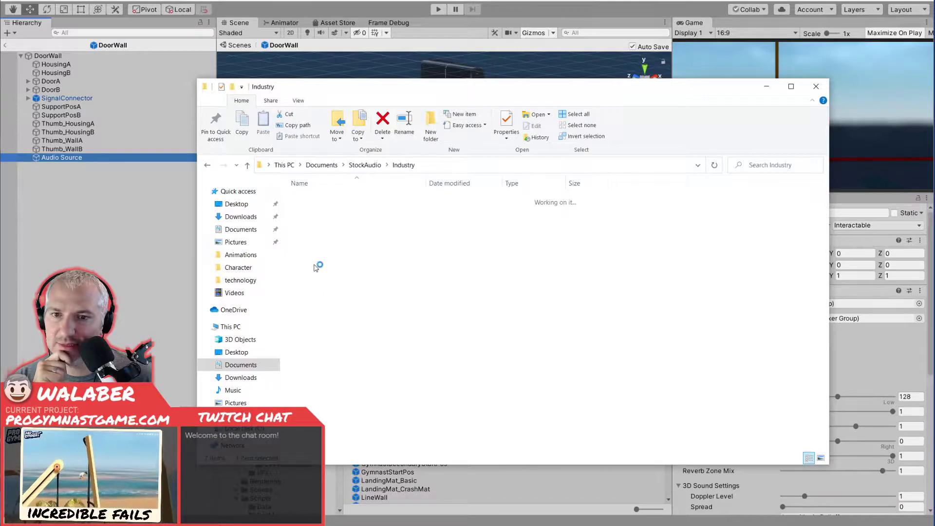
{"action": "left_click_drag", "start_coordinate": [366, 183], "coordinate": [540, 186]}
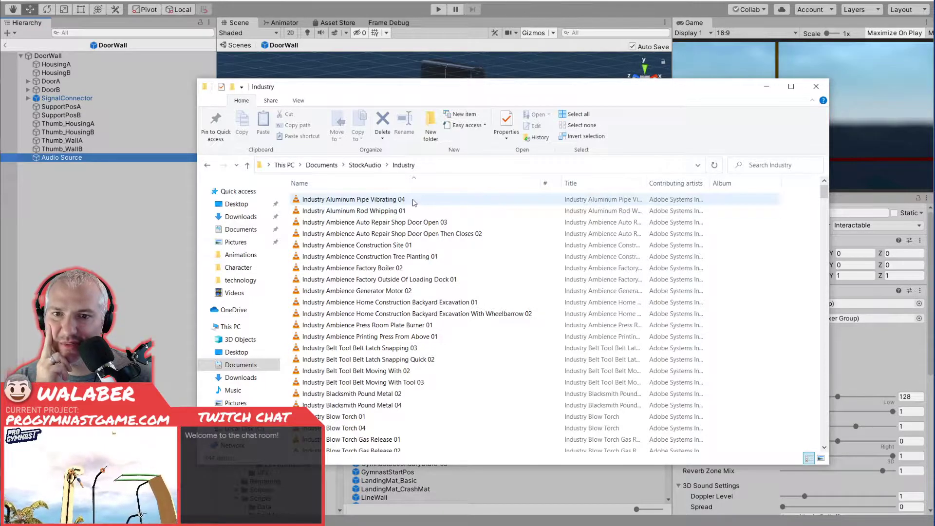
Play Industry Ambience Auto Repair Shop Door Open 03 in VLC at 125% volume, sampling several points through the clip.
{"action": "left_click", "coordinate": [406, 223]}
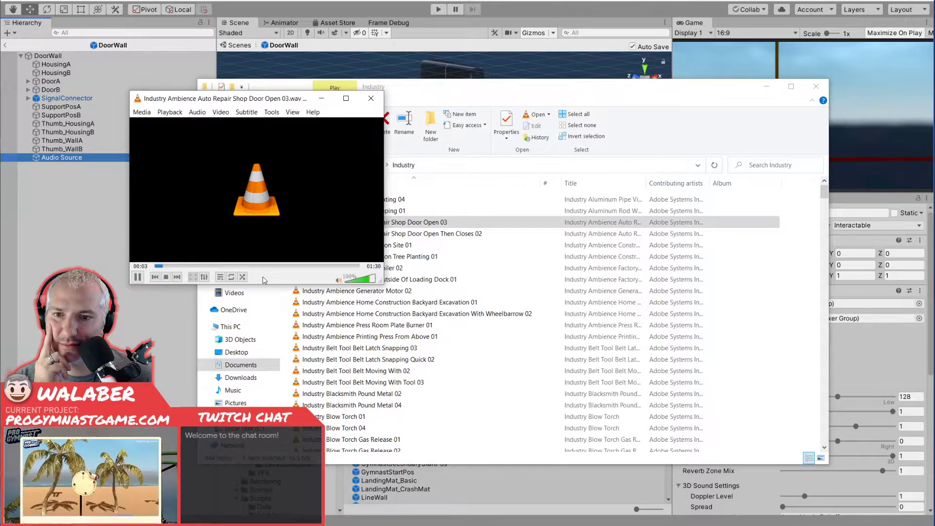
{"action": "left_click", "coordinate": [374, 278]}
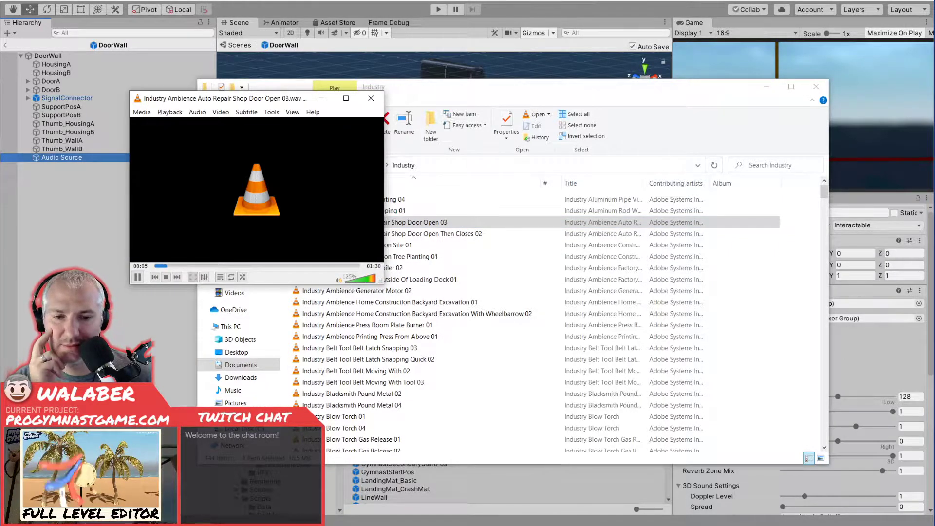
{"action": "left_click", "coordinate": [267, 266]}
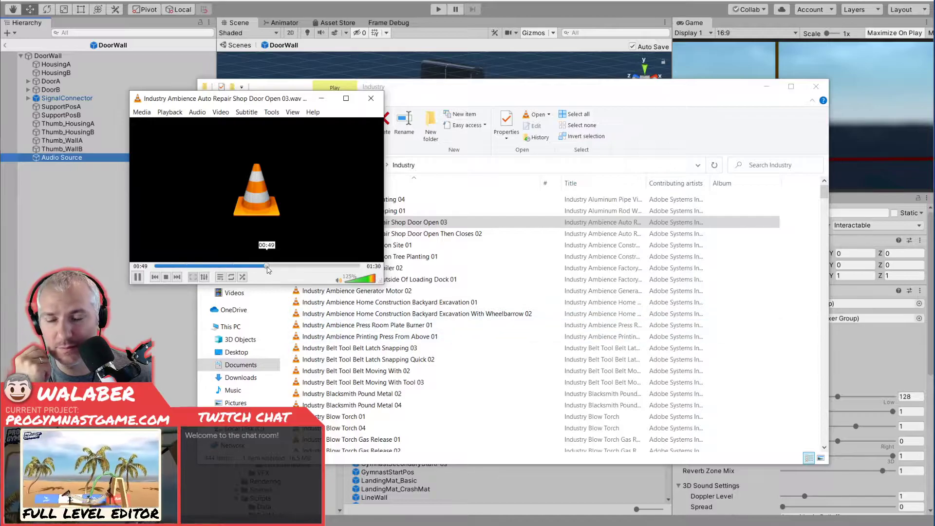
{"action": "left_click", "coordinate": [294, 266]}
{"action": "left_click", "coordinate": [316, 266]}
{"action": "left_click", "coordinate": [331, 267]}
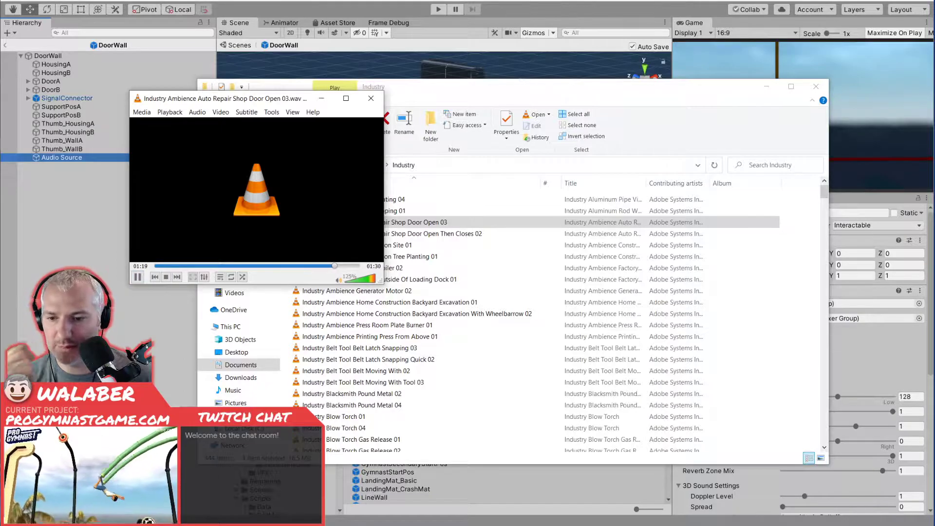
Switch to Spotify, pause its music and return to the Industry folder window.
{"action": "key", "text": "alt+Tab"}
{"action": "left_click", "coordinate": [712, 524]}
{"action": "left_click", "coordinate": [686, 524]}
{"action": "left_click", "coordinate": [259, 100]}
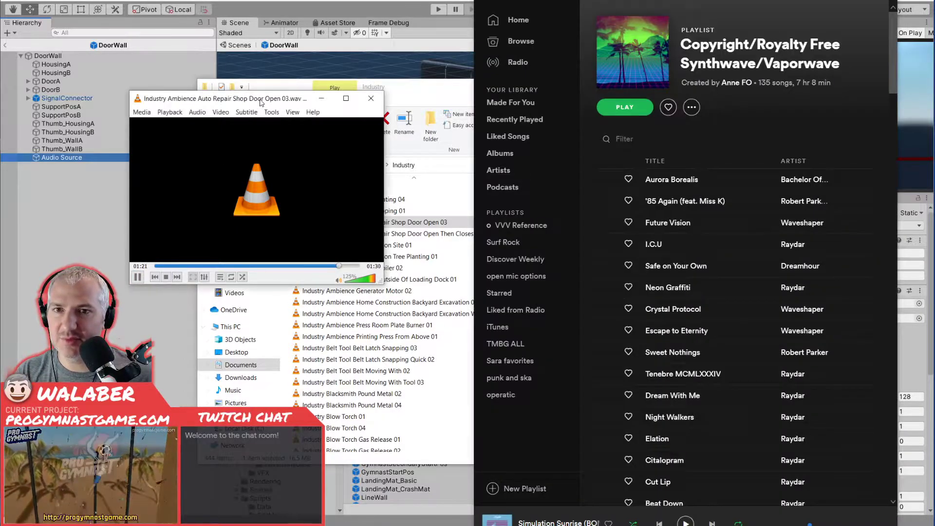
{"action": "left_click", "coordinate": [441, 93]}
{"action": "left_click", "coordinate": [840, 1]}
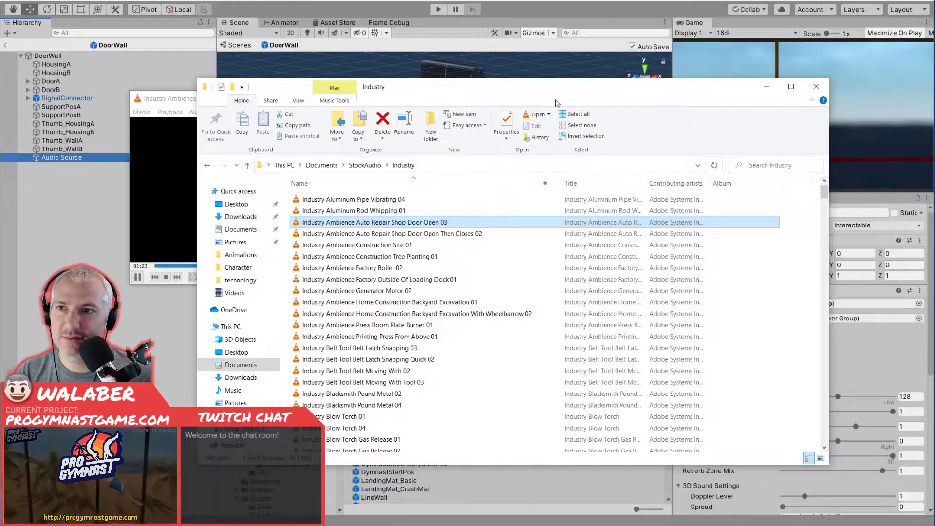
Listen to the repair shop door clip in VLC from about 0:19, and return to the Industry sound list.
{"action": "left_click", "coordinate": [172, 102]}
{"action": "left_click", "coordinate": [198, 266]}
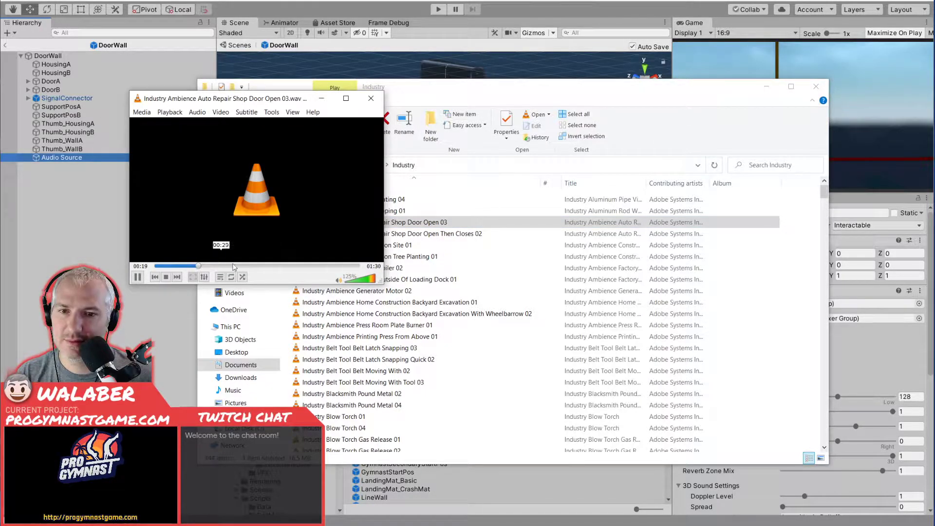
{"action": "left_click", "coordinate": [540, 97]}
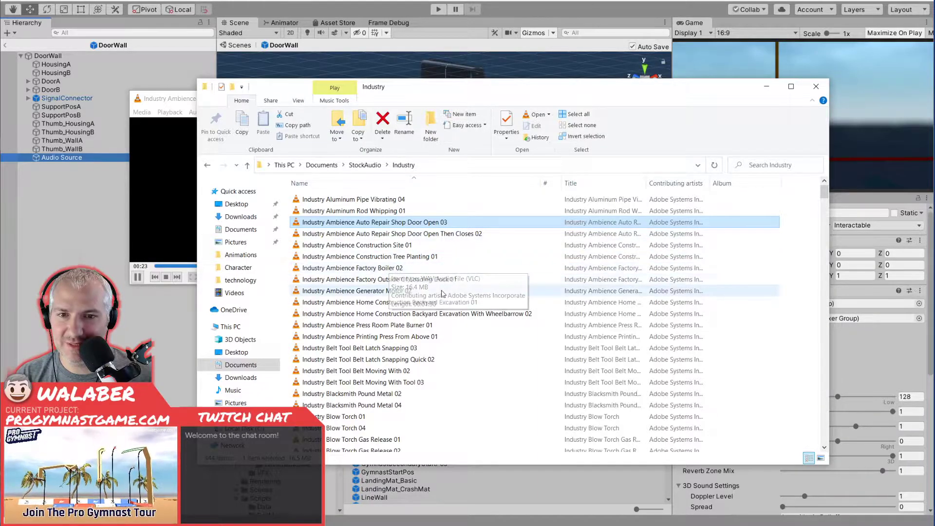
Audition Industry Ambience Generator Motor 02 at several points, and play Industry Belt Tool Belt Latch Snapping 03.
{"action": "double_click", "coordinate": [393, 292]}
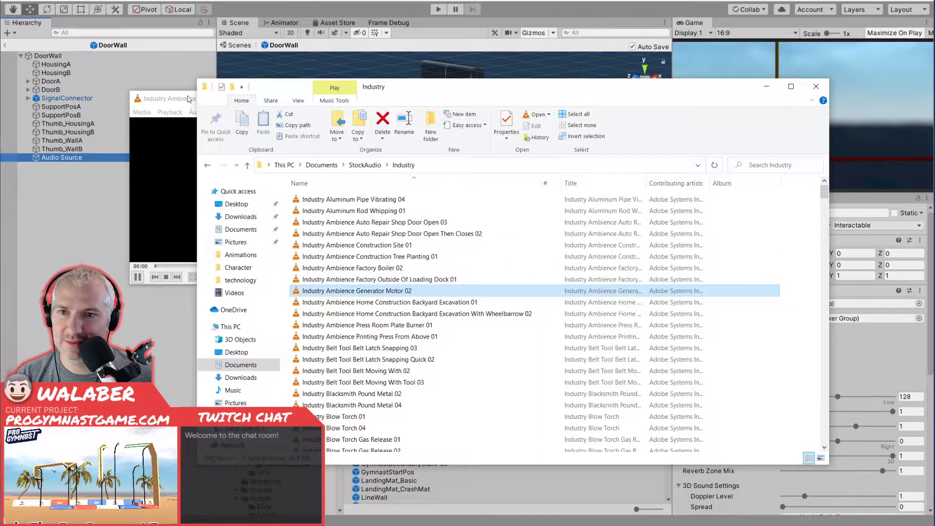
{"action": "left_click", "coordinate": [187, 95]}
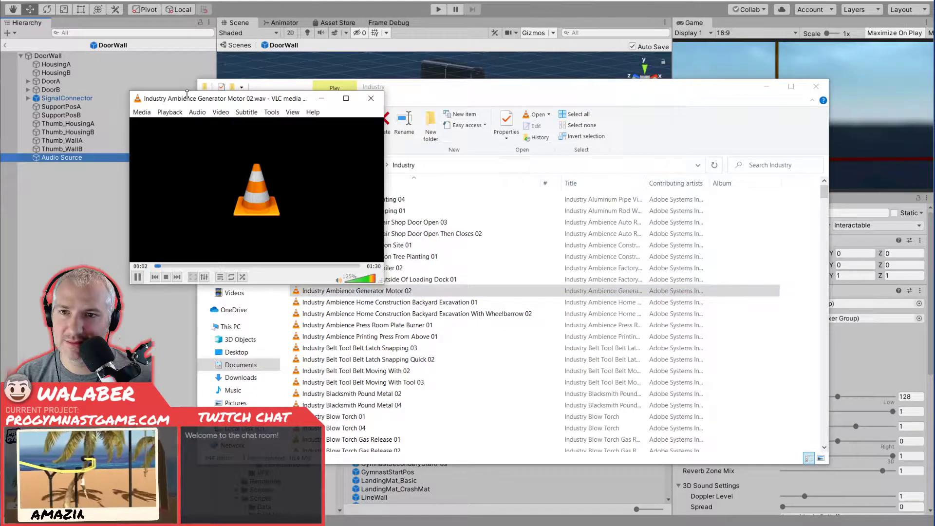
{"action": "left_click", "coordinate": [254, 266]}
{"action": "left_click", "coordinate": [298, 266]}
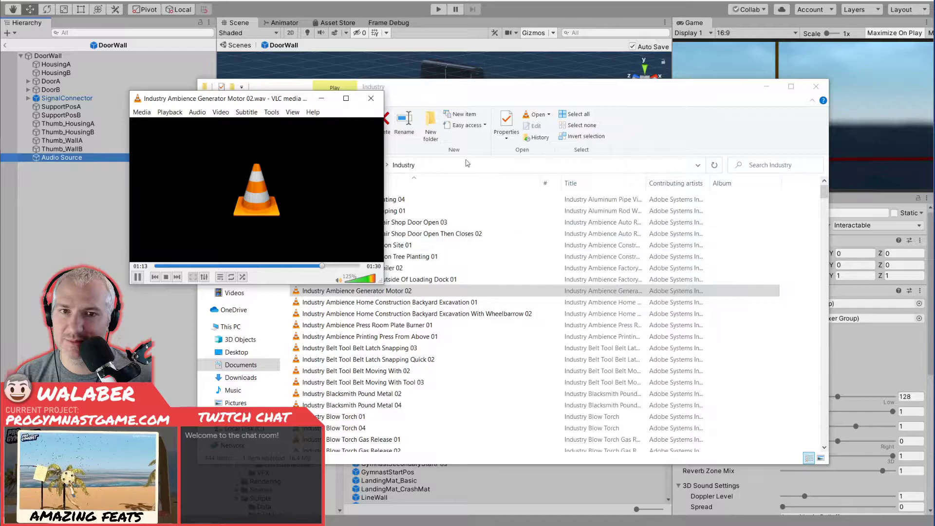
{"action": "left_click", "coordinate": [495, 117]}
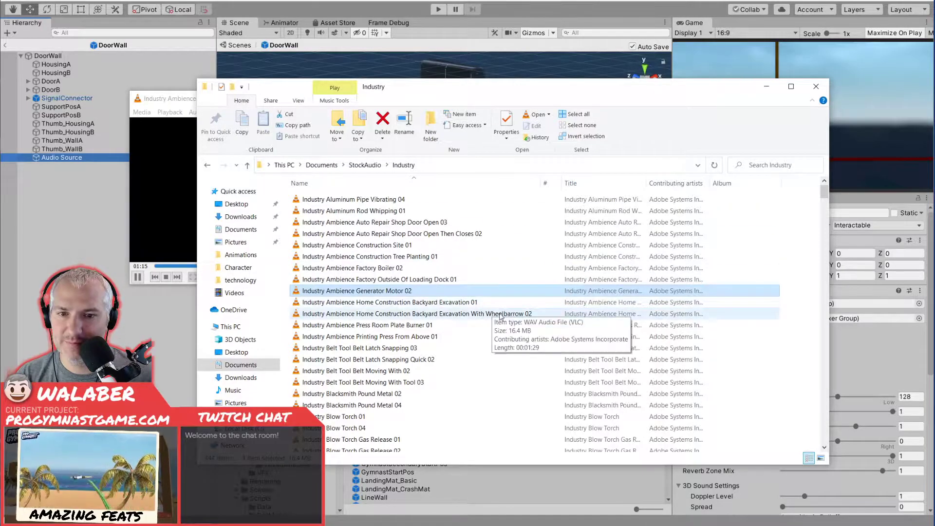
{"action": "scroll", "coordinate": [482, 309], "scroll_direction": "down", "scroll_amount": 1}
{"action": "double_click", "coordinate": [421, 321]}
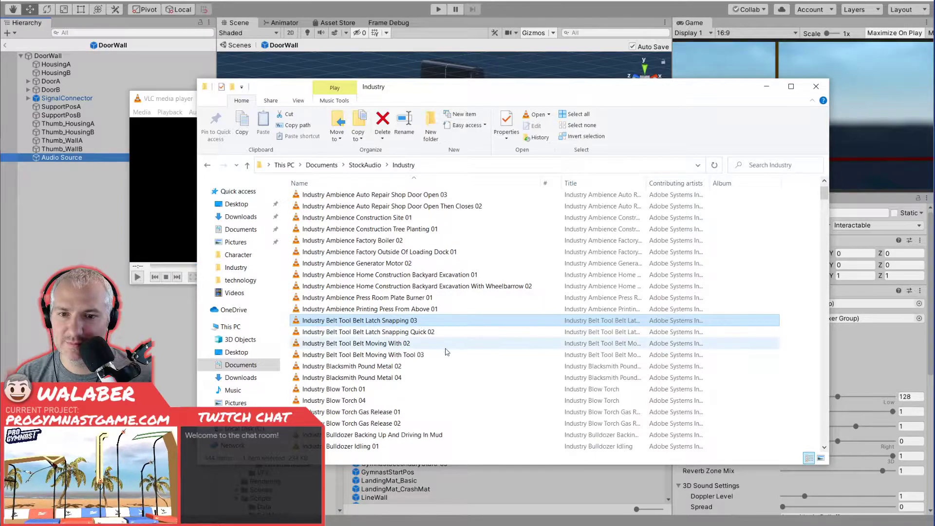
Play Industry Car Mechanic Lift Move Up 01 and listen from its middle through to its end.
{"action": "scroll", "coordinate": [446, 352], "scroll_direction": "down", "scroll_amount": 1}
{"action": "scroll", "coordinate": [447, 351], "scroll_direction": "down", "scroll_amount": 1}
{"action": "scroll", "coordinate": [456, 344], "scroll_direction": "down", "scroll_amount": 3}
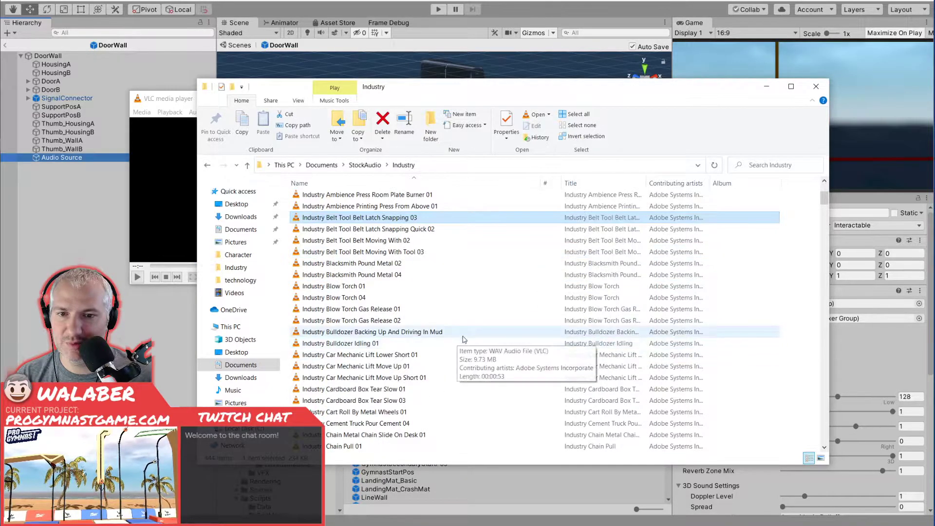
{"action": "double_click", "coordinate": [424, 298]}
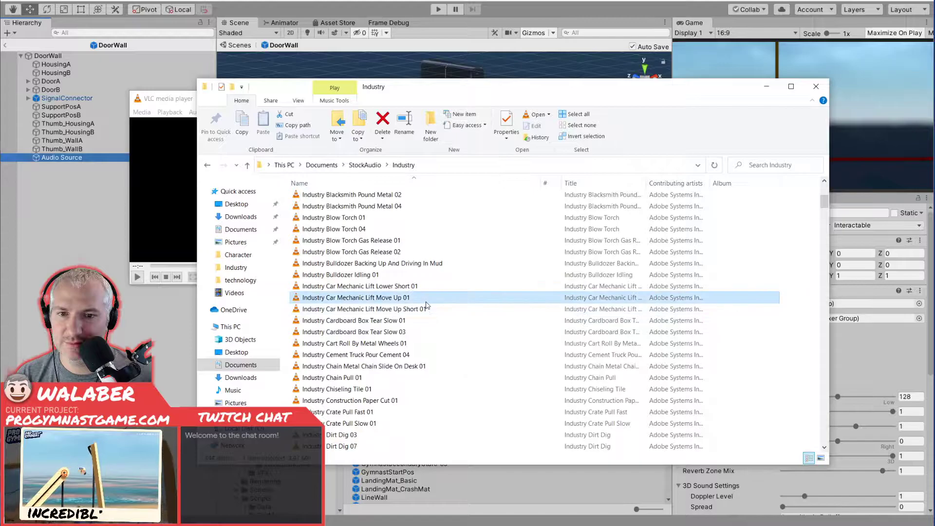
{"action": "left_click", "coordinate": [178, 101]}
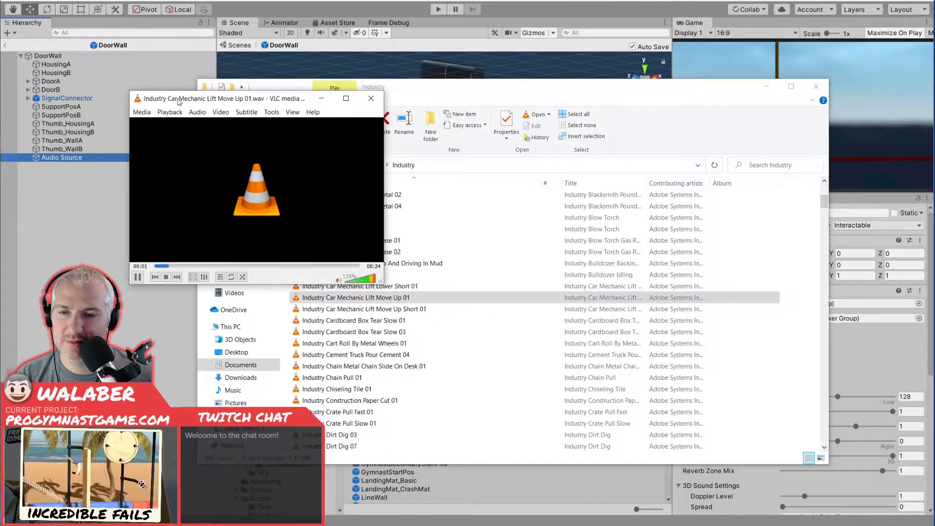
{"action": "left_click", "coordinate": [268, 266]}
{"action": "left_click_drag", "start_coordinate": [267, 267], "coordinate": [345, 266]}
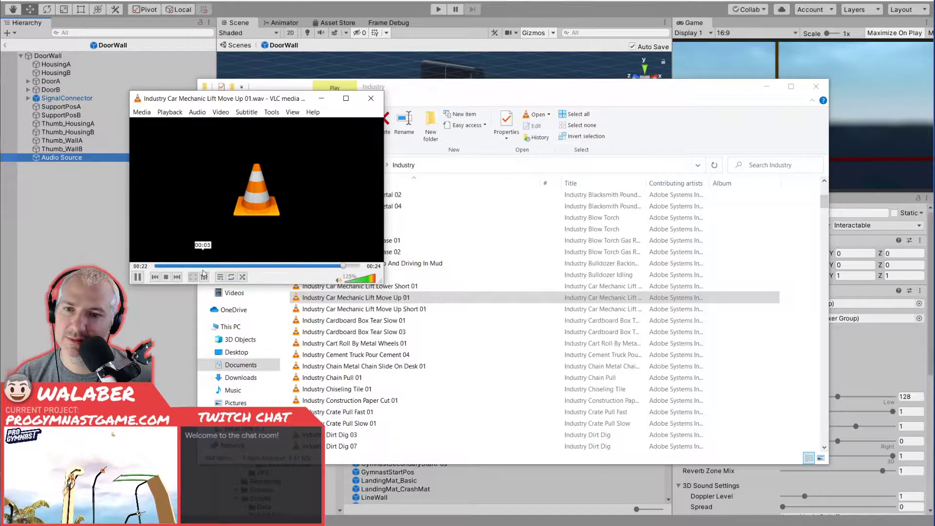
Stop playback in VLC, dismiss its error list and return to the Industry folder.
{"action": "left_click", "coordinate": [155, 276]}
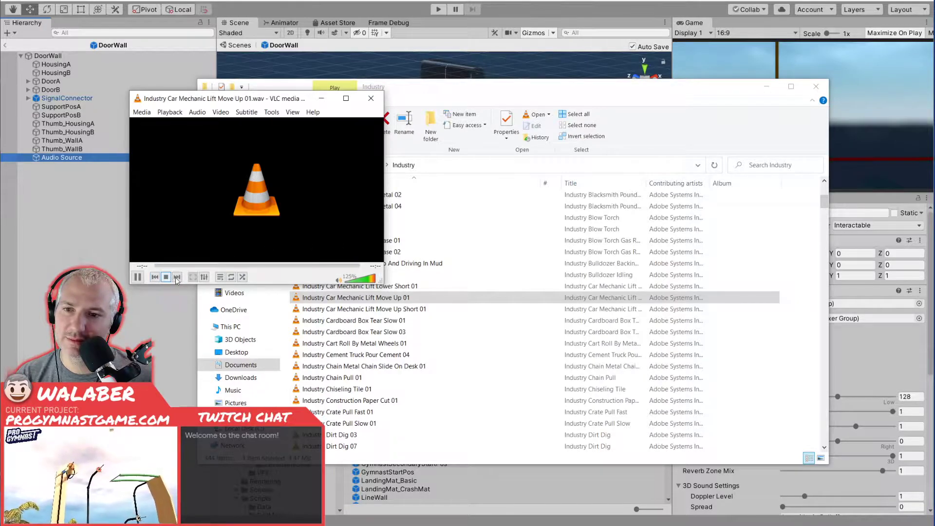
{"action": "left_click", "coordinate": [166, 277]}
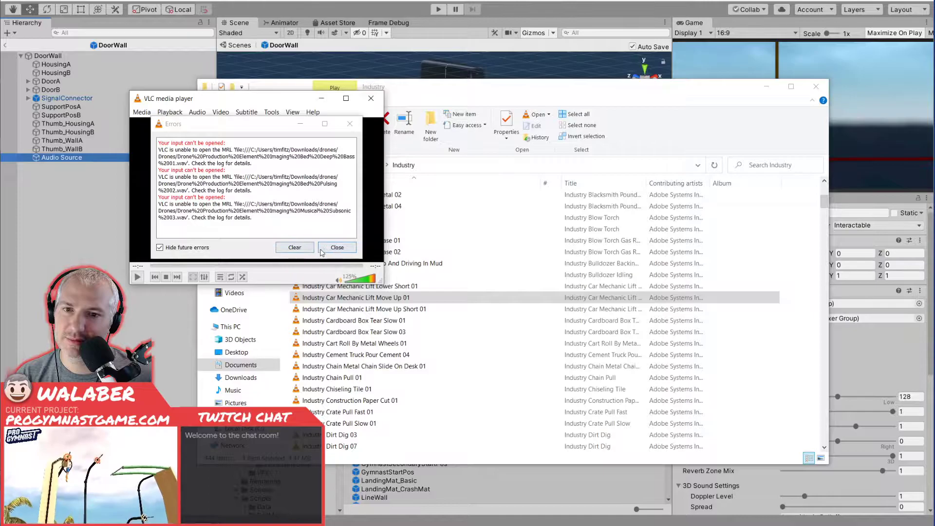
{"action": "left_click", "coordinate": [337, 247]}
{"action": "left_click", "coordinate": [495, 101]}
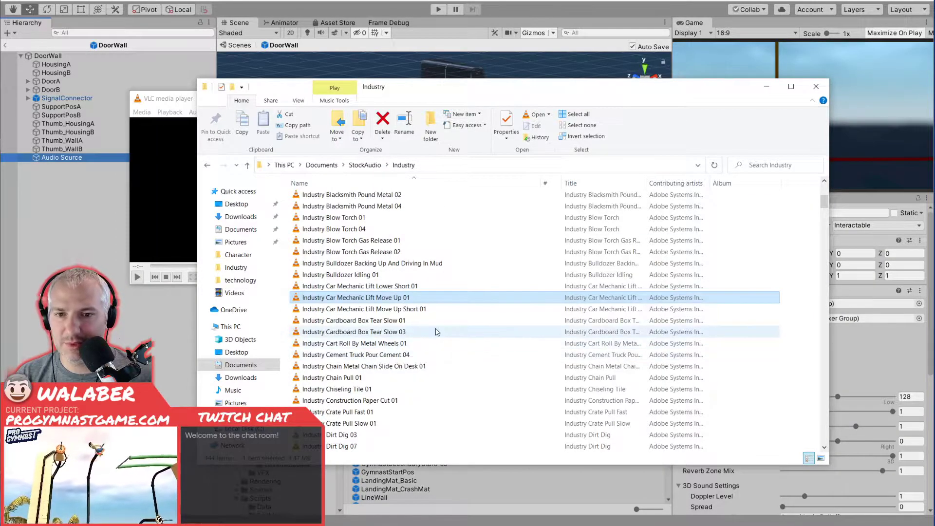
Play Industry Car Mechanic Lift Move Up Short 01 in VLC, stop it and return to the Industry folder.
{"action": "double_click", "coordinate": [437, 309]}
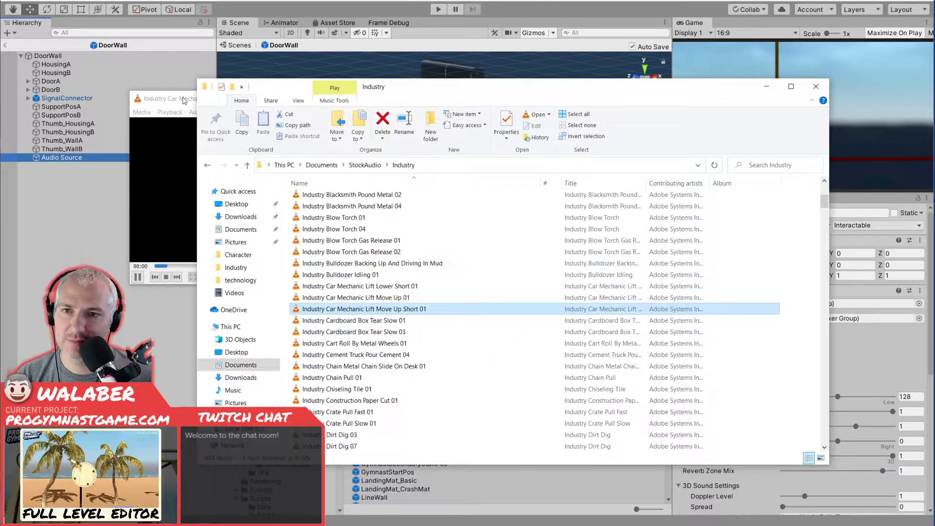
{"action": "left_click", "coordinate": [183, 101]}
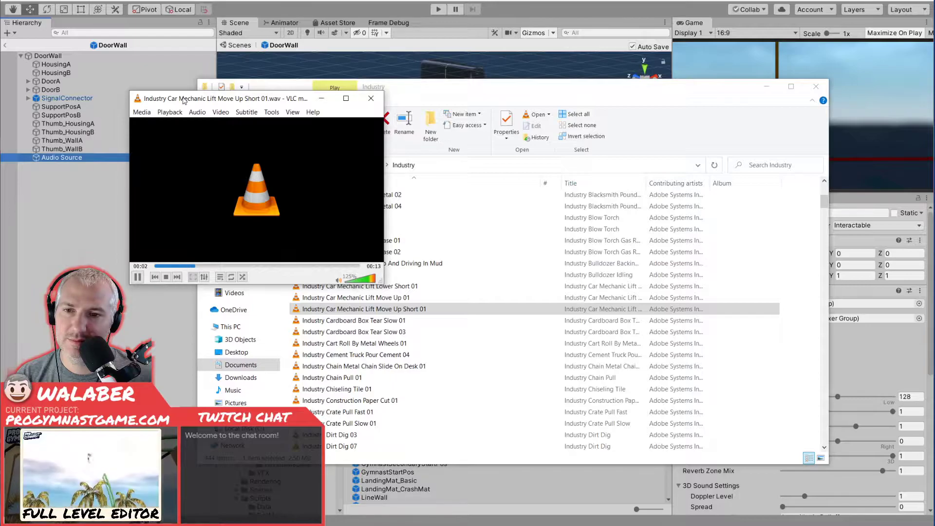
{"action": "left_click", "coordinate": [166, 277]}
{"action": "left_click", "coordinate": [419, 308]}
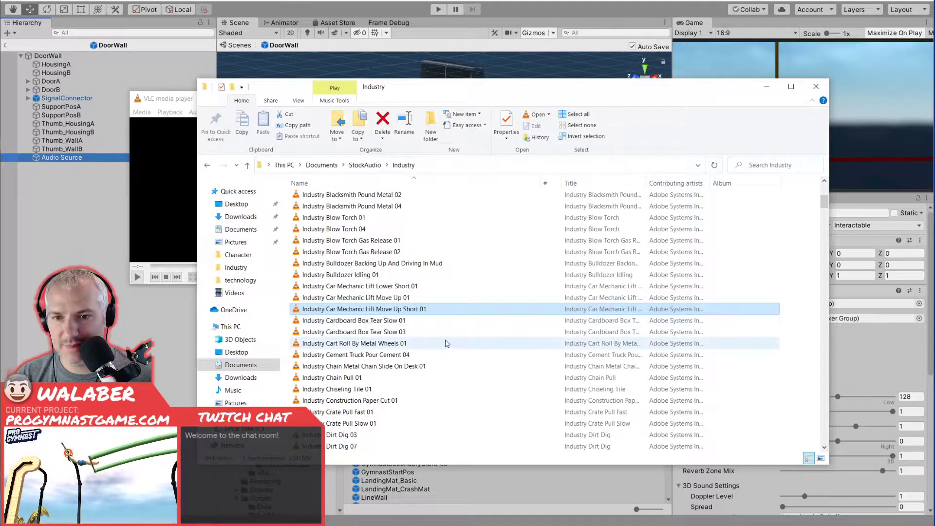
Look further down the Industry list, audition Industry Machine Pump In Alley 01, and stop it to return to the folder.
{"action": "scroll", "coordinate": [447, 344], "scroll_direction": "down", "scroll_amount": 1}
{"action": "scroll", "coordinate": [447, 344], "scroll_direction": "down", "scroll_amount": 4}
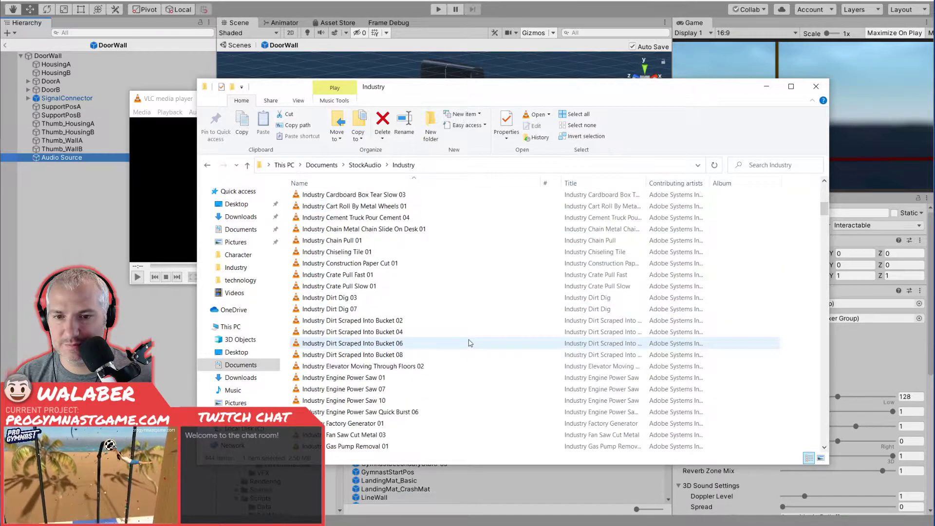
{"action": "scroll", "coordinate": [470, 343], "scroll_direction": "down", "scroll_amount": 3}
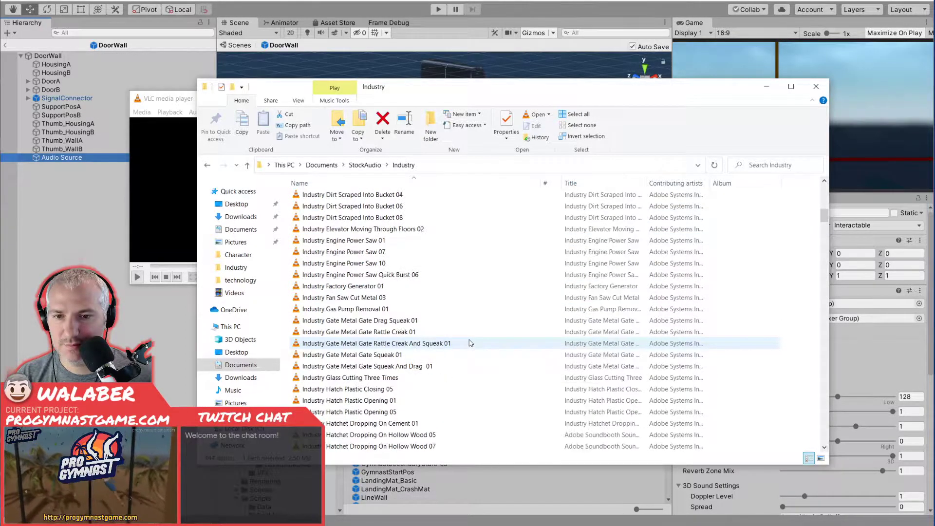
{"action": "scroll", "coordinate": [470, 343], "scroll_direction": "down", "scroll_amount": 4}
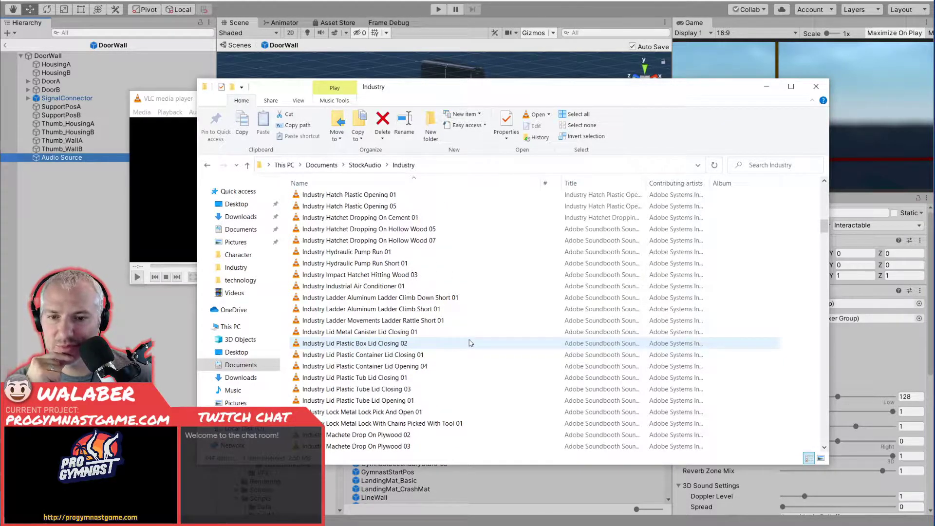
{"action": "scroll", "coordinate": [404, 380], "scroll_direction": "down", "scroll_amount": 3}
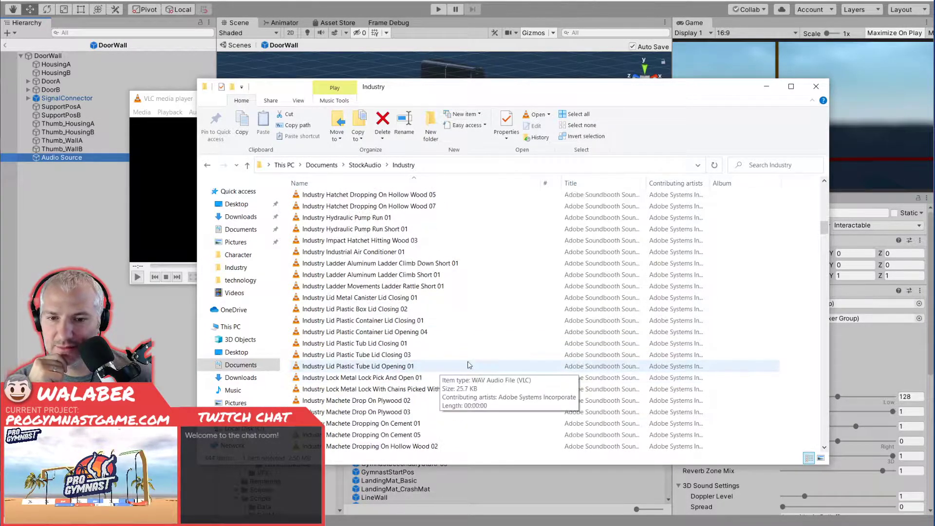
{"action": "scroll", "coordinate": [450, 345], "scroll_direction": "down", "scroll_amount": 2}
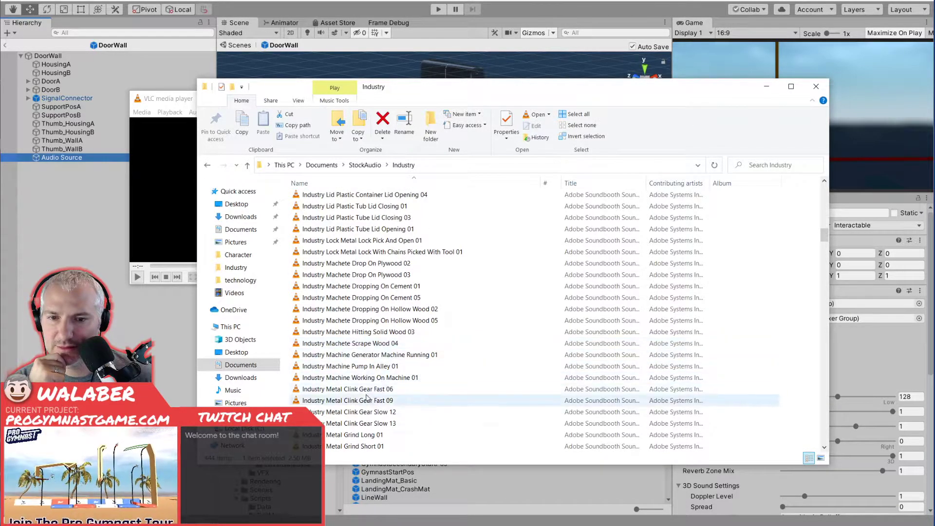
{"action": "double_click", "coordinate": [366, 368]}
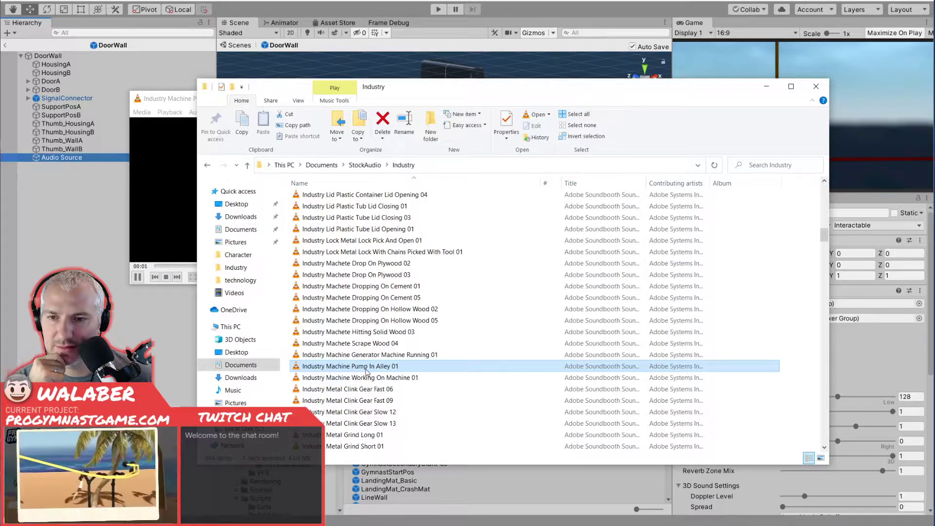
{"action": "left_click", "coordinate": [161, 125]}
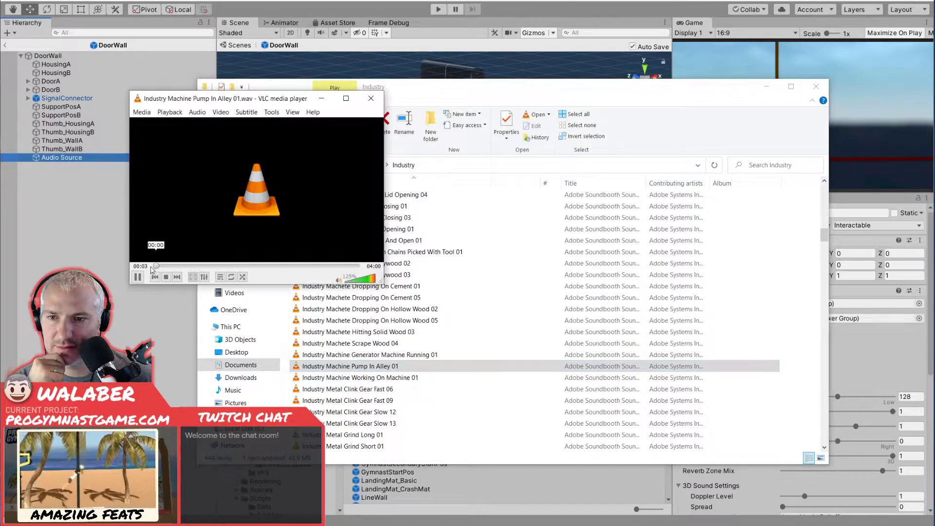
{"action": "left_click", "coordinate": [166, 277]}
{"action": "left_click", "coordinate": [439, 355]}
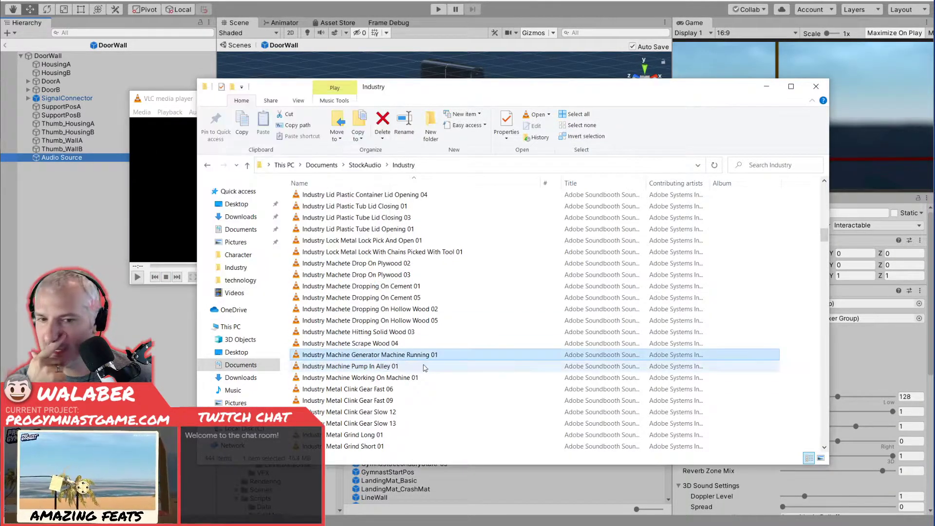
Find the motor servo sounds in the Industry folder and listen to Industry Motor Servo Spinning Weak 03.
{"action": "scroll", "coordinate": [443, 363], "scroll_direction": "down", "scroll_amount": 3}
{"action": "scroll", "coordinate": [443, 365], "scroll_direction": "down", "scroll_amount": 1}
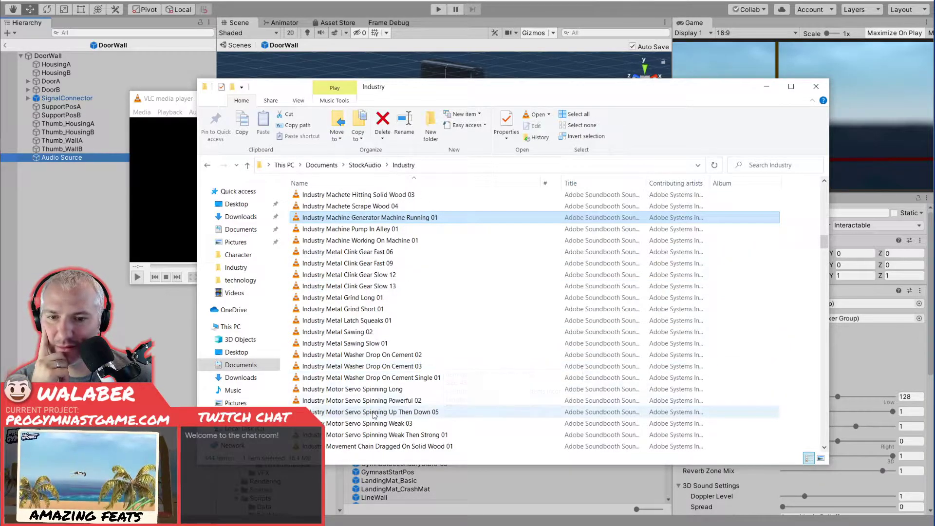
{"action": "double_click", "coordinate": [419, 423]}
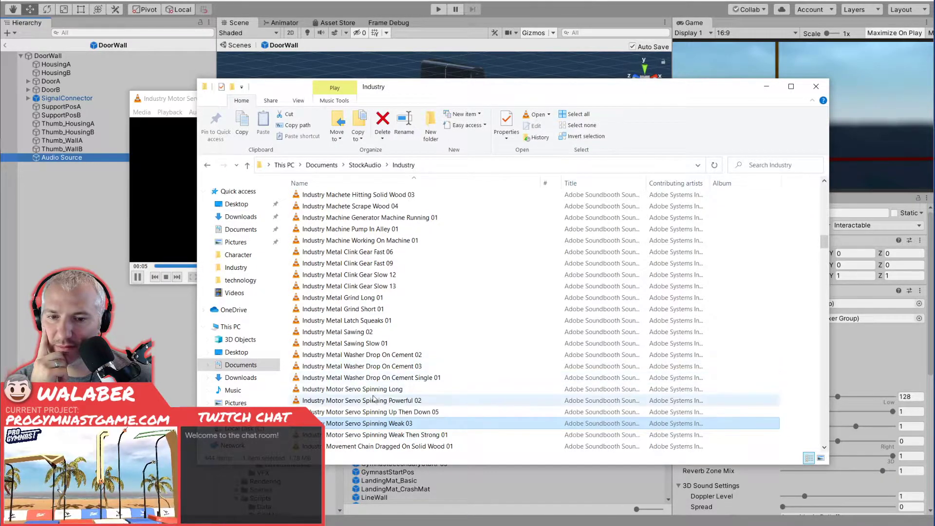
{"action": "scroll", "coordinate": [385, 396], "scroll_direction": "down", "scroll_amount": 1}
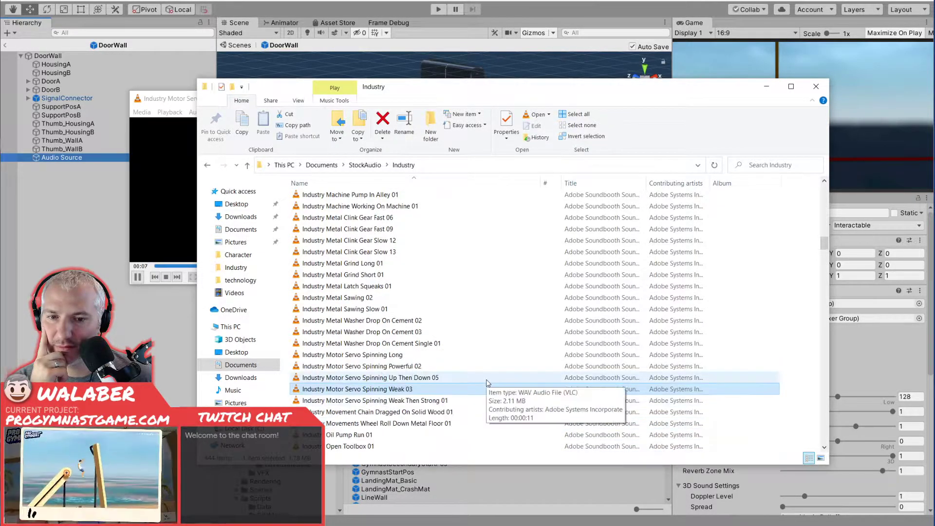
{"action": "left_click", "coordinate": [485, 388]}
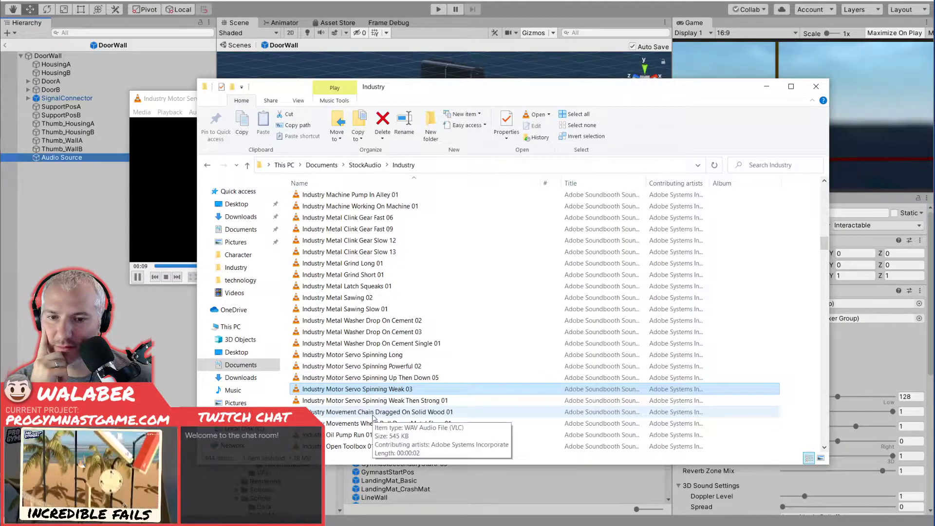
Audition Industry Motor Servo Spinning Powerful 02, stop playback in VLC and return to the Industry folder.
{"action": "double_click", "coordinate": [386, 368]}
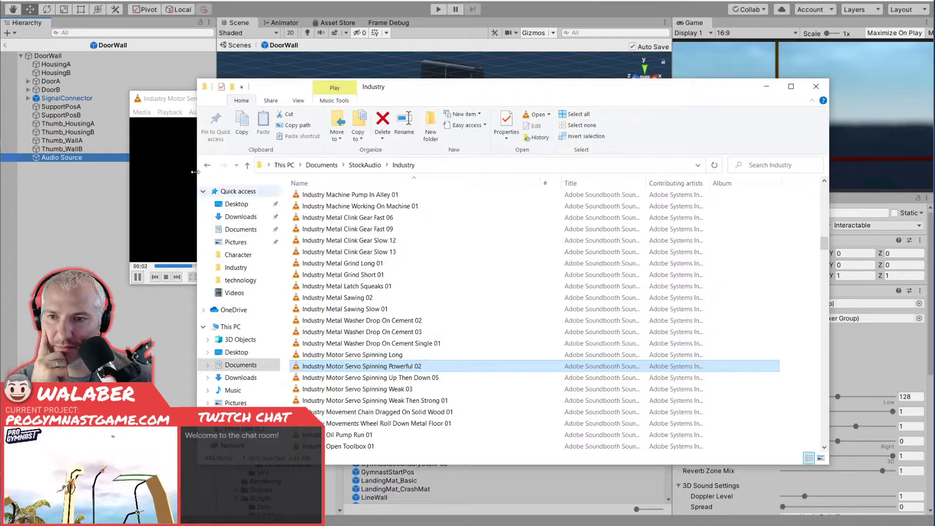
{"action": "left_click", "coordinate": [180, 102]}
{"action": "left_click", "coordinate": [177, 277]}
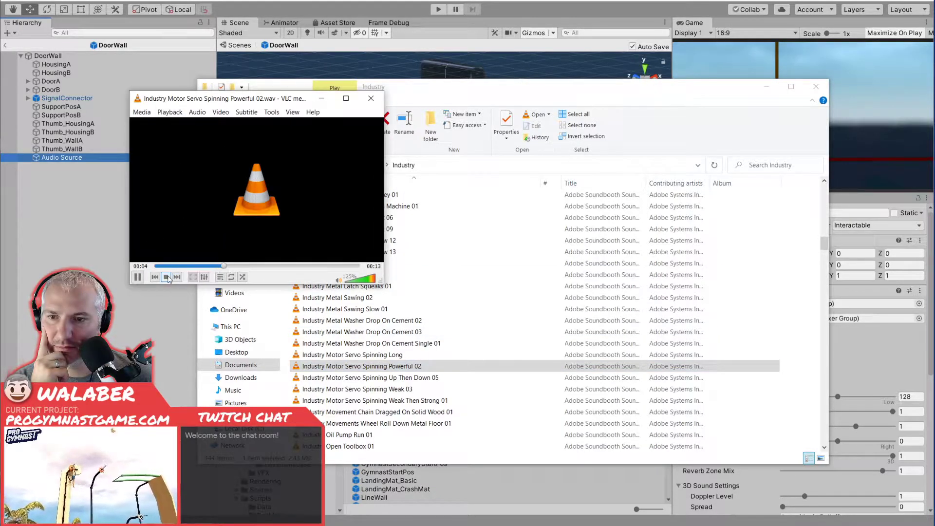
{"action": "left_click", "coordinate": [429, 367]}
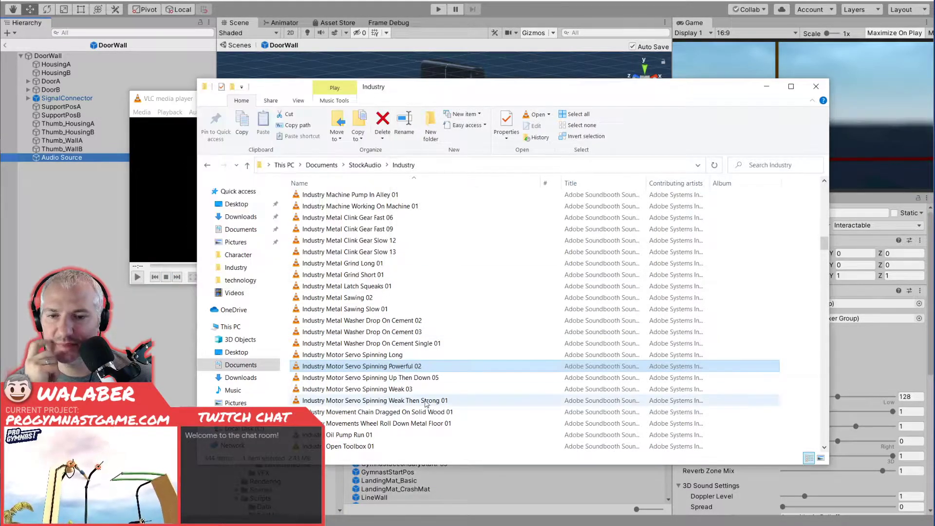
Look through the rest of the Industry sounds to the end of the list and back to its start for a door-movement effect.
{"action": "scroll", "coordinate": [428, 374], "scroll_direction": "down", "scroll_amount": 9}
{"action": "scroll", "coordinate": [428, 374], "scroll_direction": "down", "scroll_amount": 8}
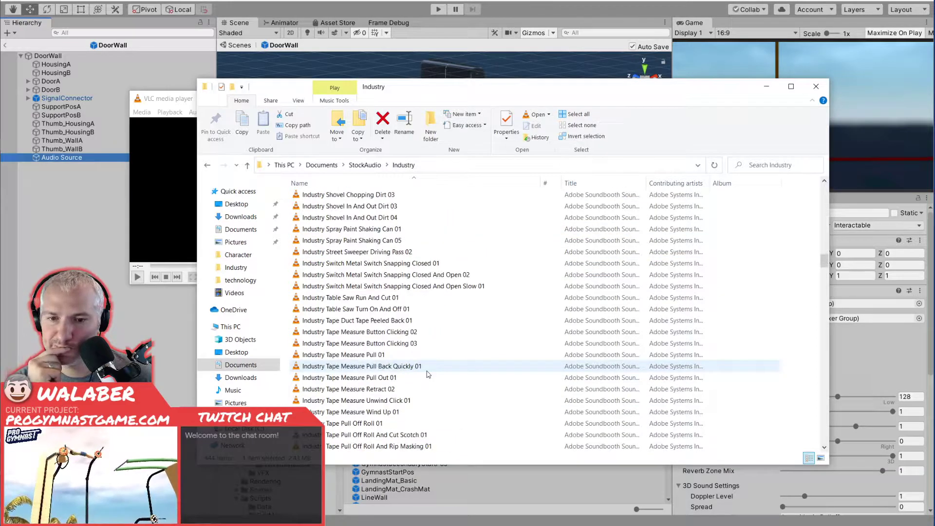
{"action": "scroll", "coordinate": [428, 374], "scroll_direction": "down", "scroll_amount": 8}
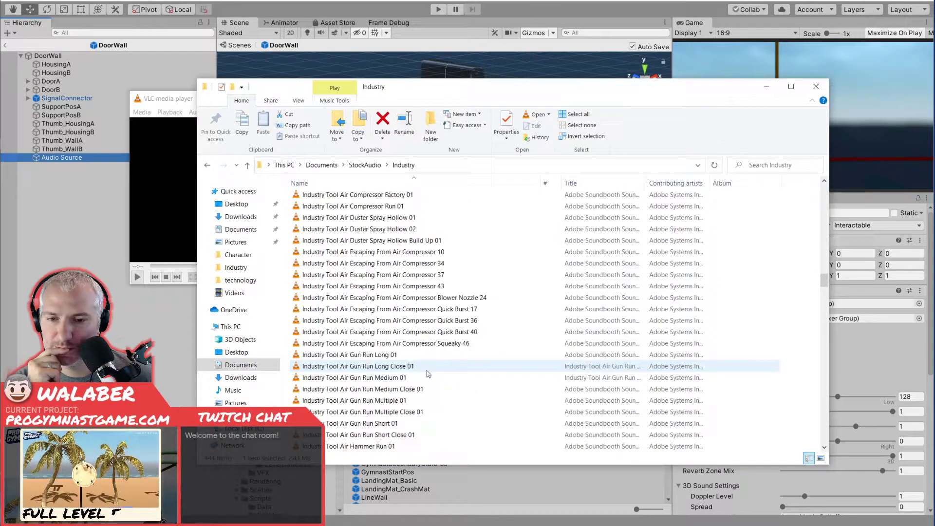
{"action": "scroll", "coordinate": [429, 374], "scroll_direction": "down", "scroll_amount": 8}
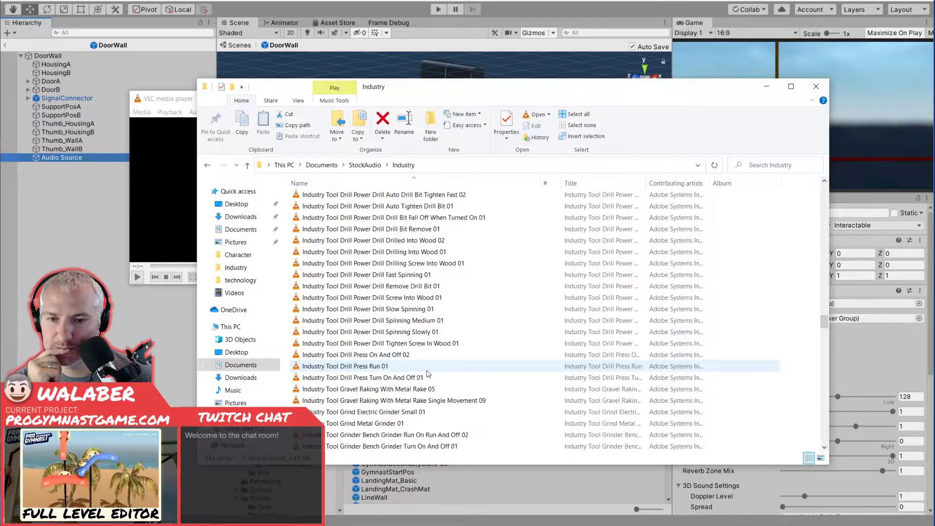
{"action": "scroll", "coordinate": [428, 374], "scroll_direction": "down", "scroll_amount": 5}
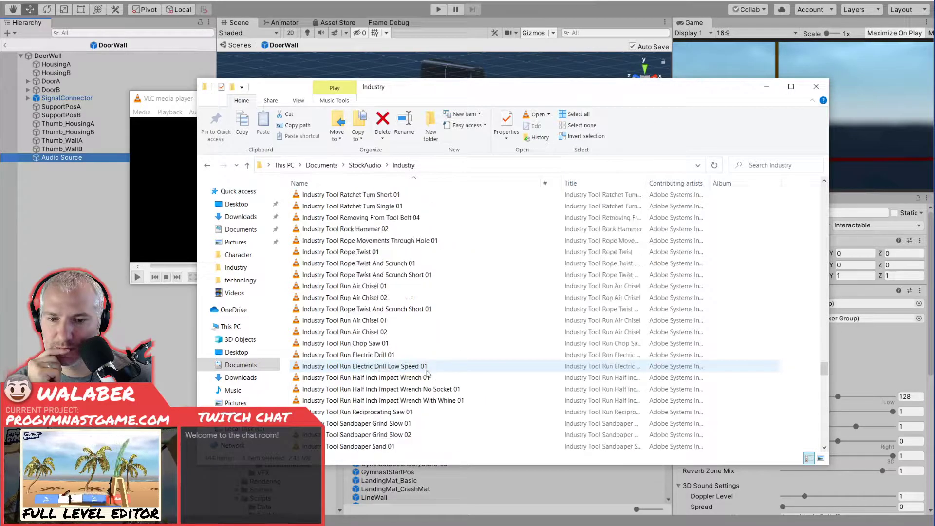
{"action": "scroll", "coordinate": [428, 374], "scroll_direction": "down", "scroll_amount": 10}
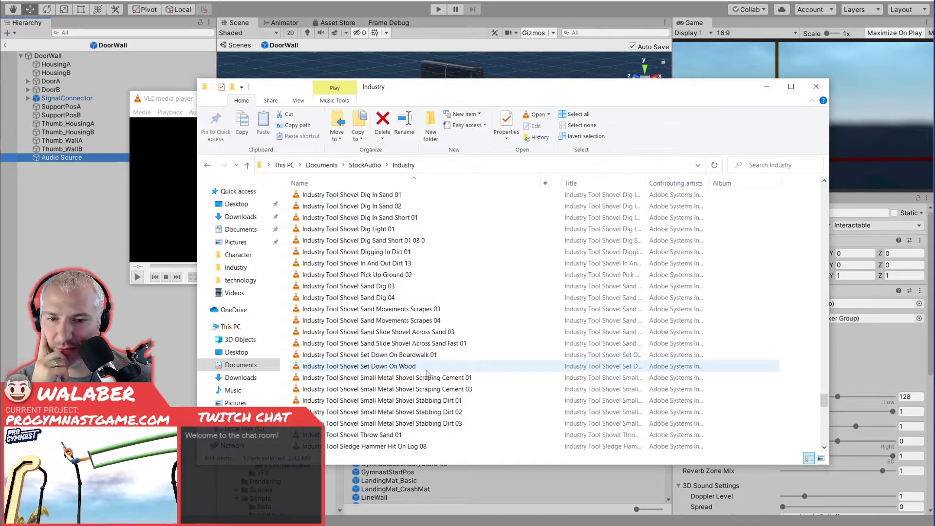
{"action": "scroll", "coordinate": [428, 374], "scroll_direction": "down", "scroll_amount": 9}
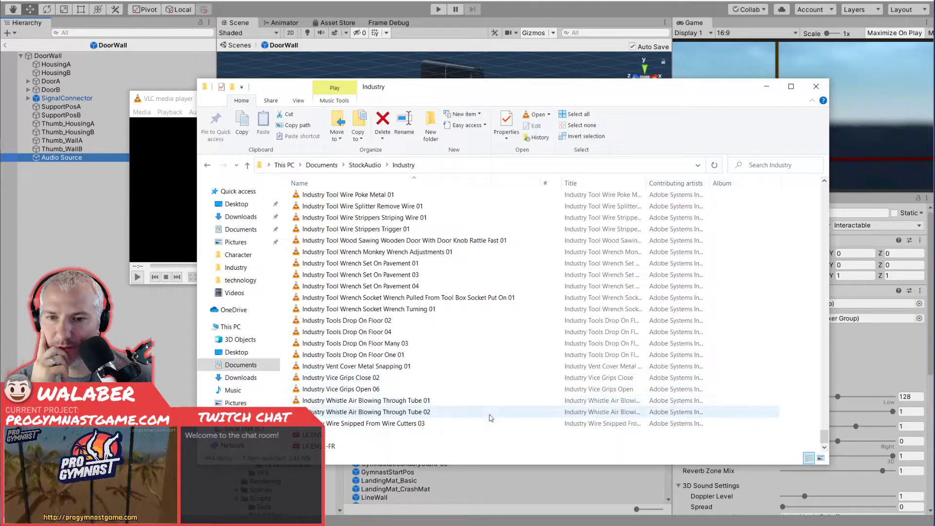
{"action": "scroll", "coordinate": [487, 401], "scroll_direction": "up", "scroll_amount": 10}
{"action": "scroll", "coordinate": [487, 401], "scroll_direction": "up", "scroll_amount": 10}
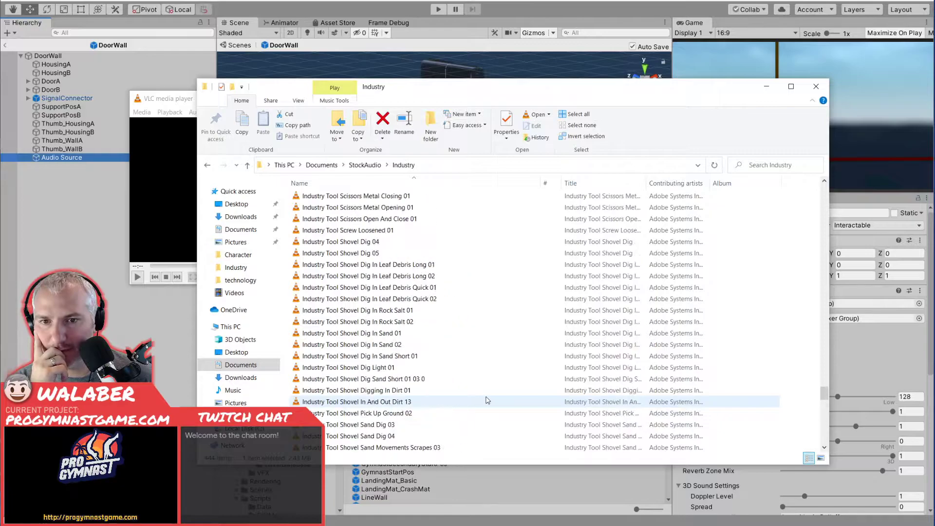
{"action": "scroll", "coordinate": [487, 400], "scroll_direction": "up", "scroll_amount": 10}
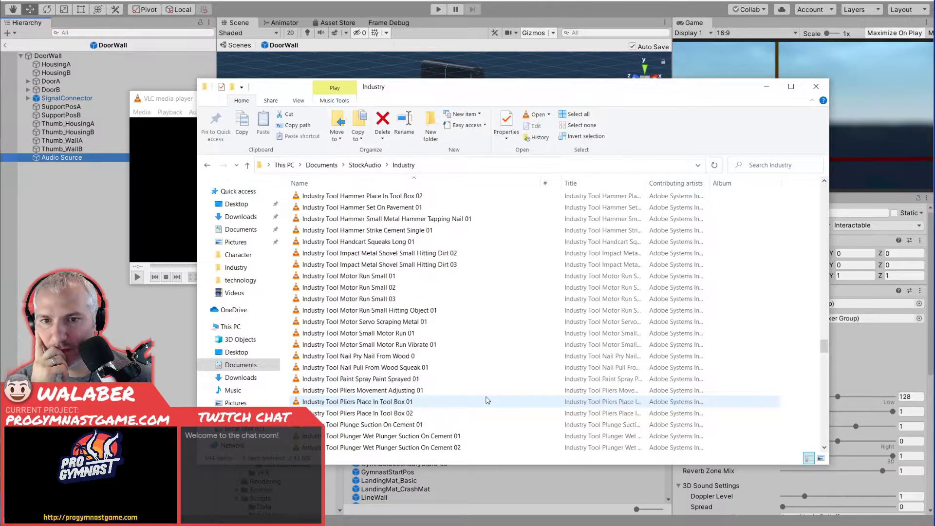
{"action": "scroll", "coordinate": [487, 400], "scroll_direction": "up", "scroll_amount": 10}
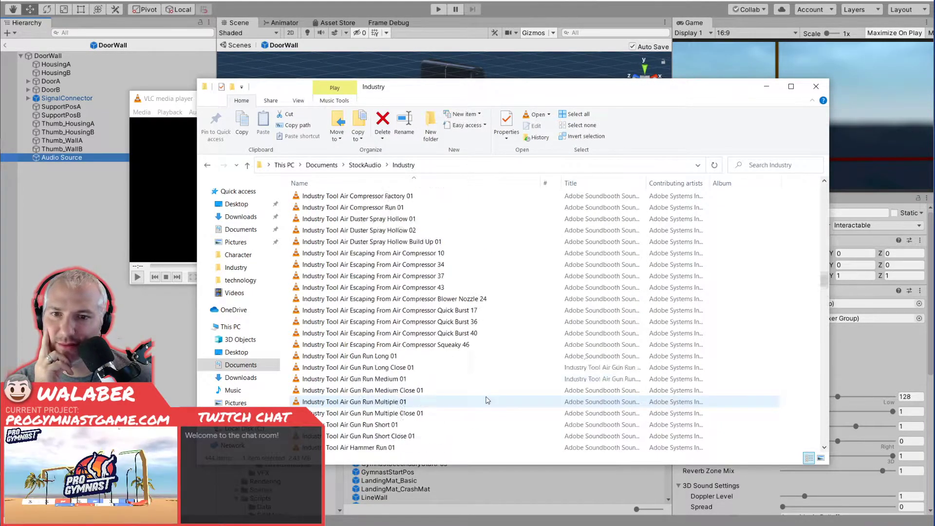
{"action": "scroll", "coordinate": [487, 401], "scroll_direction": "up", "scroll_amount": 10}
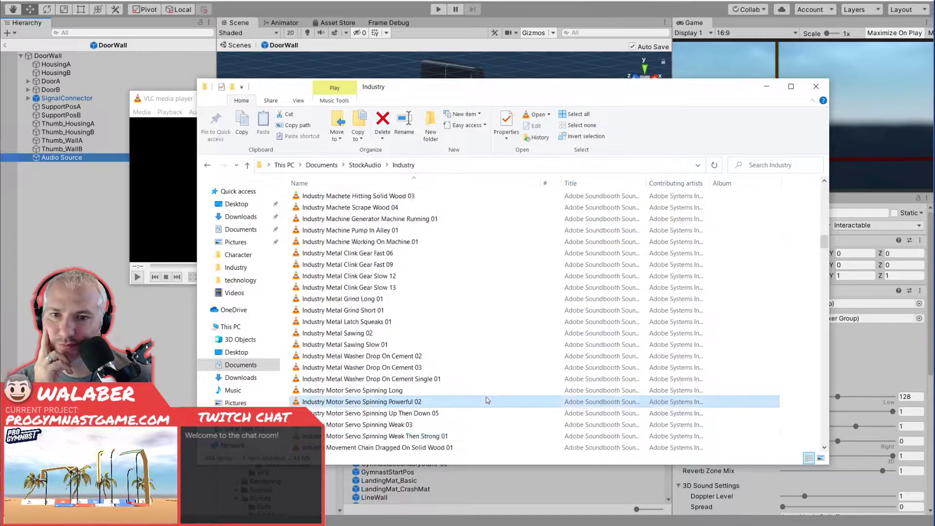
{"action": "scroll", "coordinate": [488, 400], "scroll_direction": "up", "scroll_amount": 2}
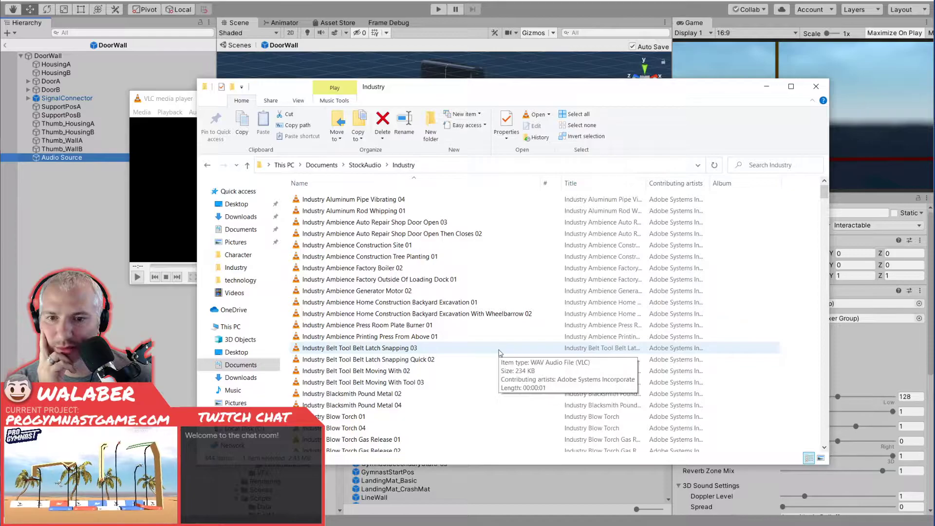
Recheck the early Industry sounds, from the ambience clips through the plastic lid clips, and return to the repair shop door entries.
{"action": "scroll", "coordinate": [499, 352], "scroll_direction": "down", "scroll_amount": 3}
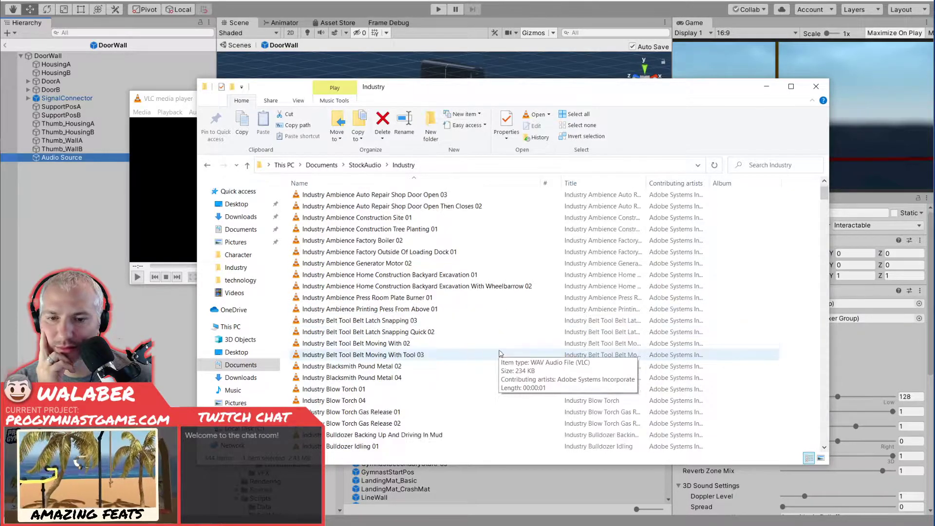
{"action": "scroll", "coordinate": [501, 354], "scroll_direction": "down", "scroll_amount": 9}
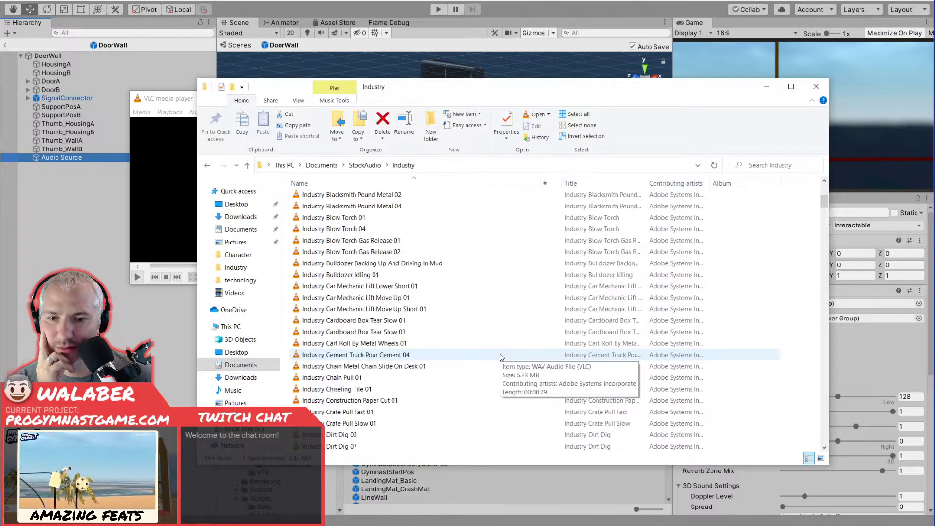
{"action": "scroll", "coordinate": [501, 358], "scroll_direction": "down", "scroll_amount": 5}
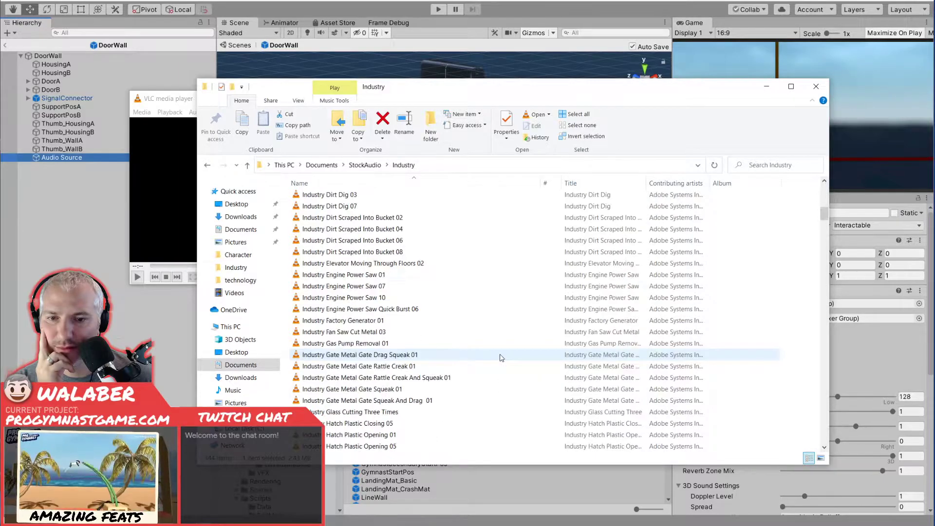
{"action": "scroll", "coordinate": [501, 358], "scroll_direction": "down", "scroll_amount": 3}
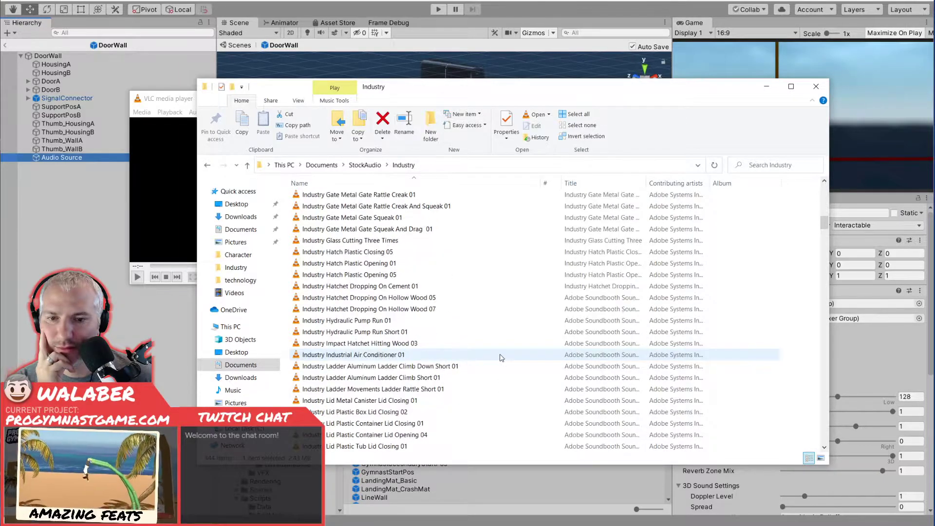
{"action": "scroll", "coordinate": [501, 359], "scroll_direction": "up", "scroll_amount": 15}
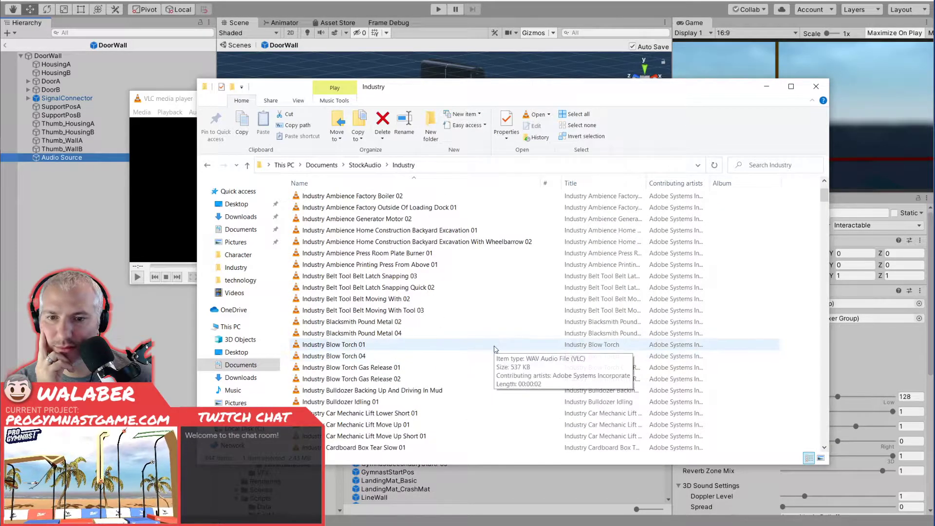
{"action": "scroll", "coordinate": [490, 319], "scroll_direction": "up", "scroll_amount": 2}
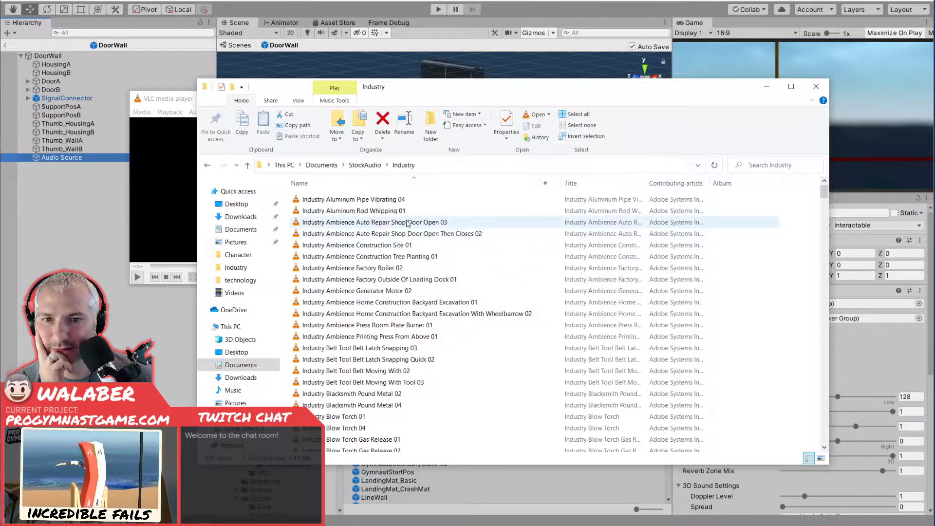
Audition Industry Aluminum Pipe Vibrating 04 and Industry Aluminum Rod Whipping 01 from the Industry folder.
{"action": "double_click", "coordinate": [378, 200]}
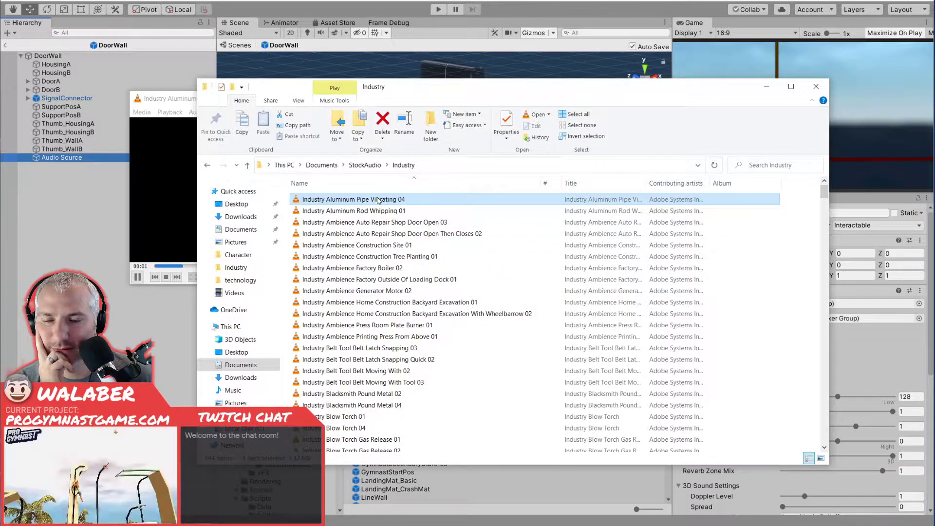
{"action": "left_click", "coordinate": [191, 105]}
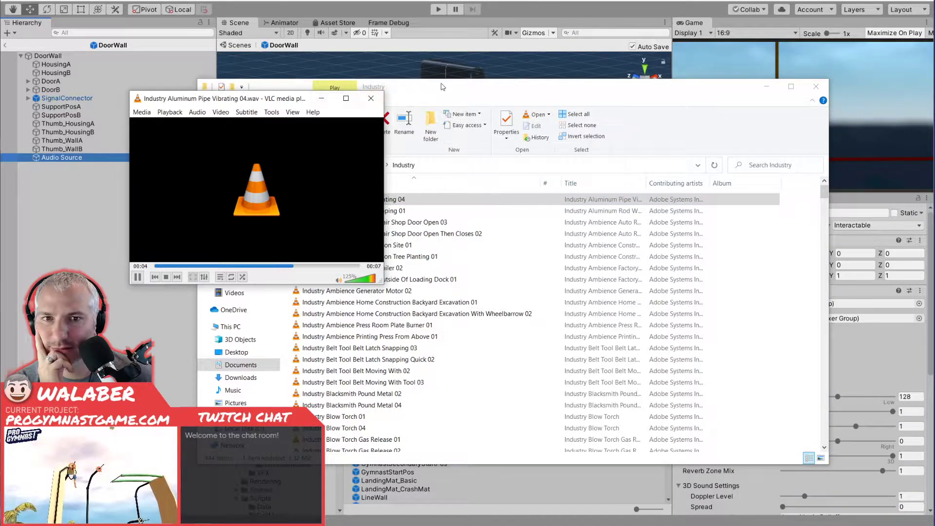
{"action": "left_click", "coordinate": [393, 199]}
{"action": "double_click", "coordinate": [358, 211]}
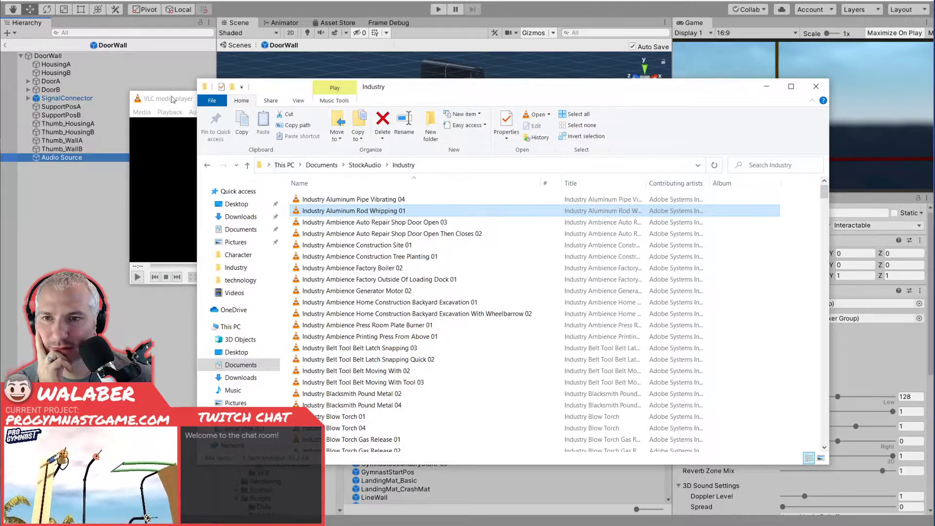
{"action": "double_click", "coordinate": [350, 209]}
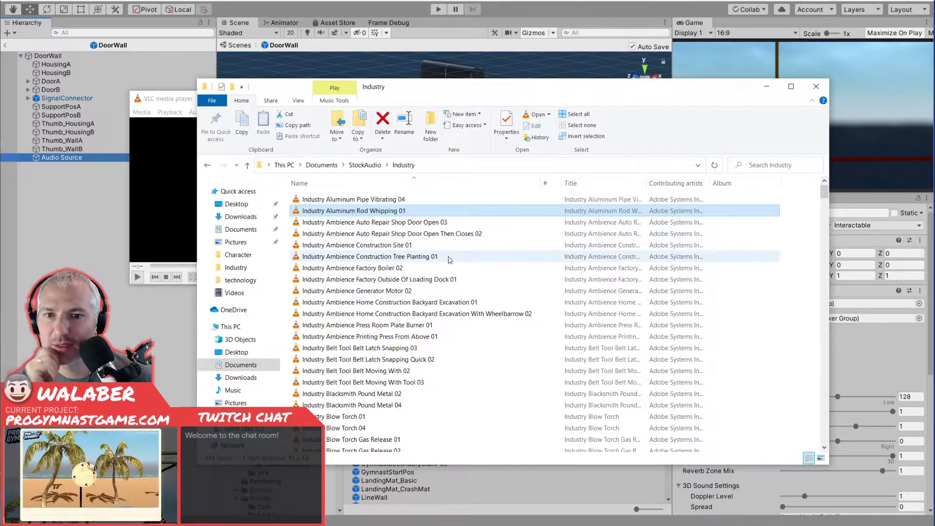
Listen to Industry Ambience Generator Motor 02, find the car mechanic lift sounds further down the folder, and pause playback.
{"action": "scroll", "coordinate": [428, 251], "scroll_direction": "down", "scroll_amount": 2}
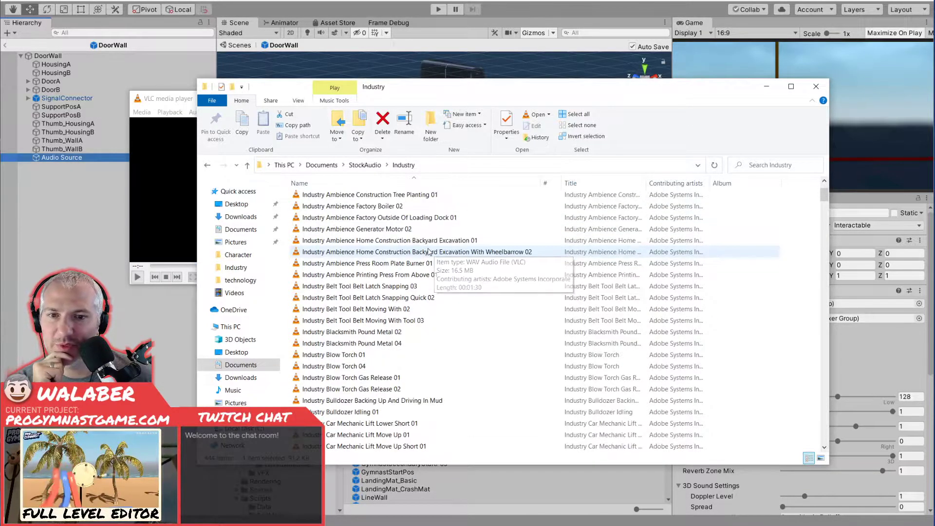
{"action": "double_click", "coordinate": [414, 230]}
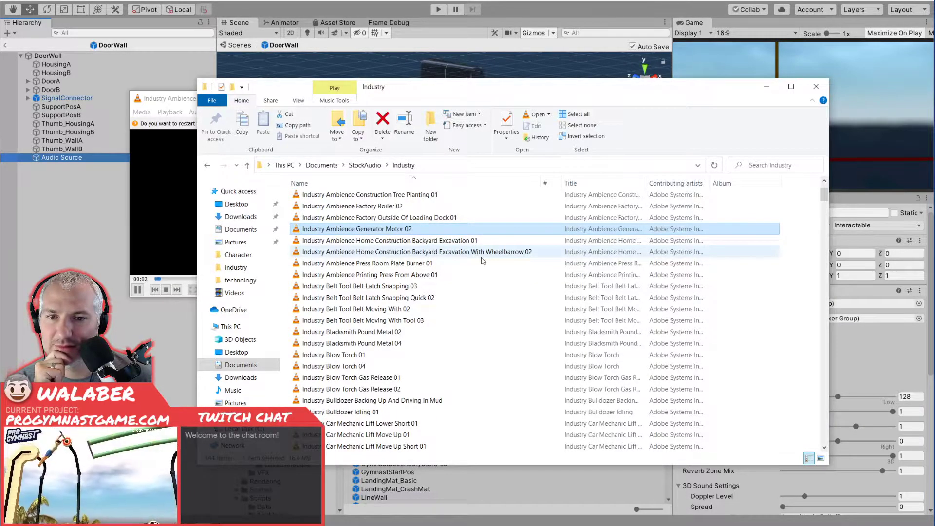
{"action": "scroll", "coordinate": [483, 261], "scroll_direction": "down", "scroll_amount": 3}
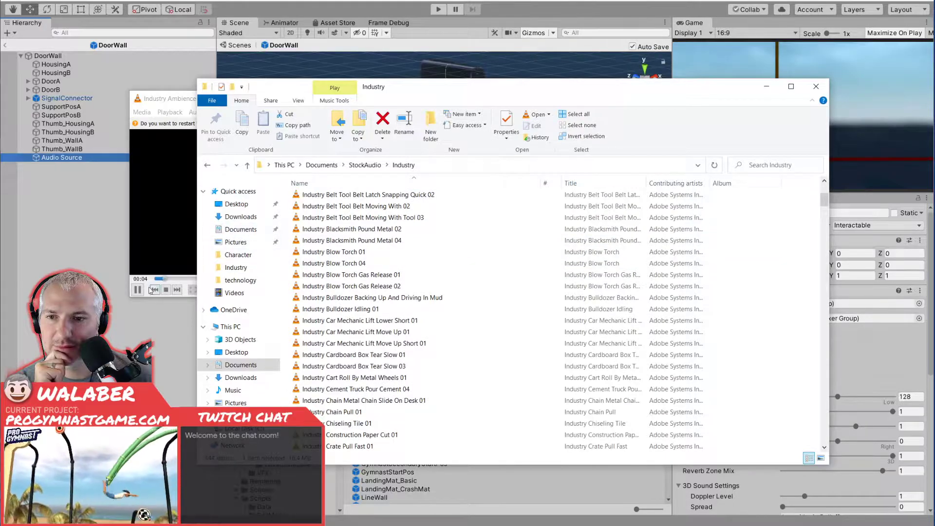
{"action": "left_click", "coordinate": [138, 289]}
{"action": "left_click", "coordinate": [405, 252]}
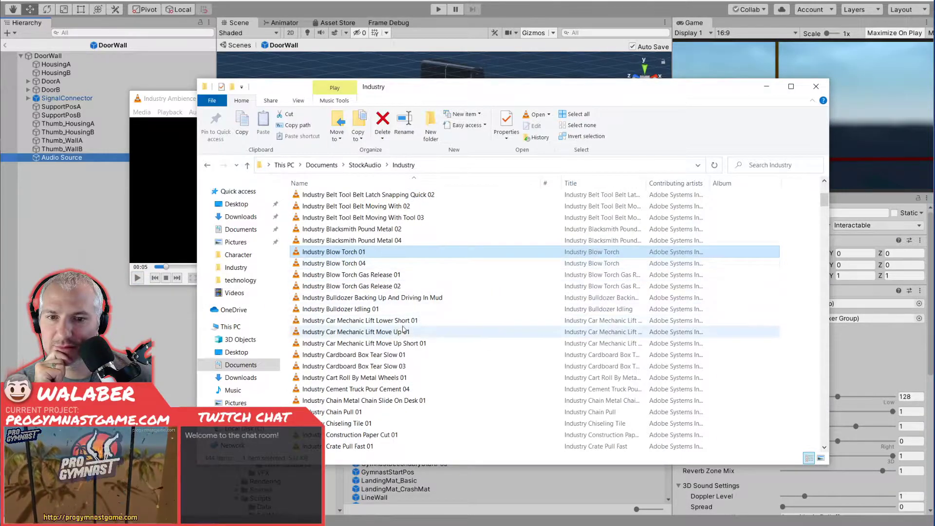
Audition Industry Car Mechanic Lift Move Up Short 01, stop playback in VLC and return to the Industry folder.
{"action": "double_click", "coordinate": [406, 343]}
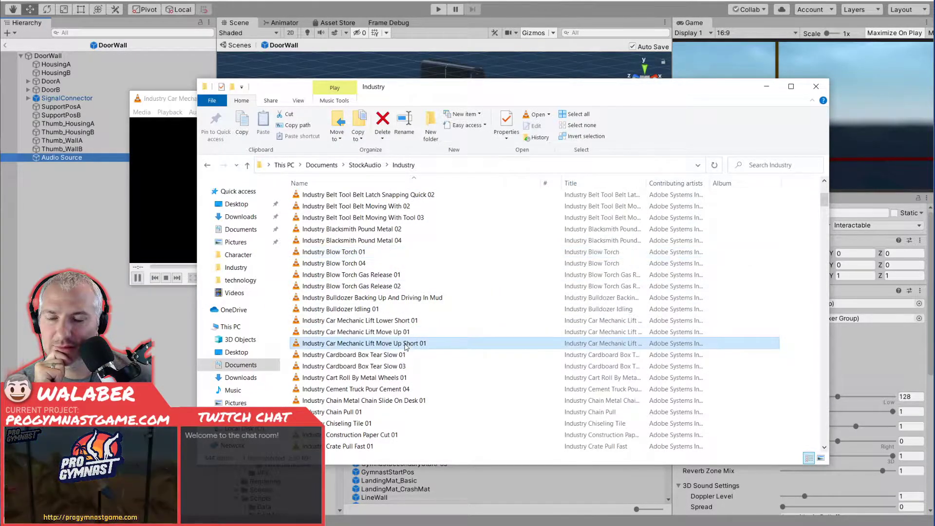
{"action": "left_click", "coordinate": [184, 216]}
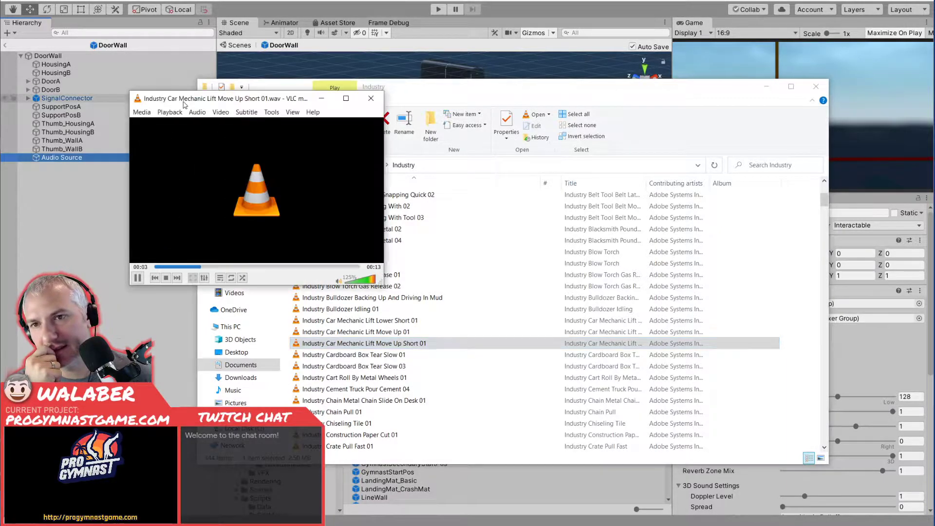
{"action": "left_click", "coordinate": [166, 278]}
{"action": "left_click", "coordinate": [461, 101]}
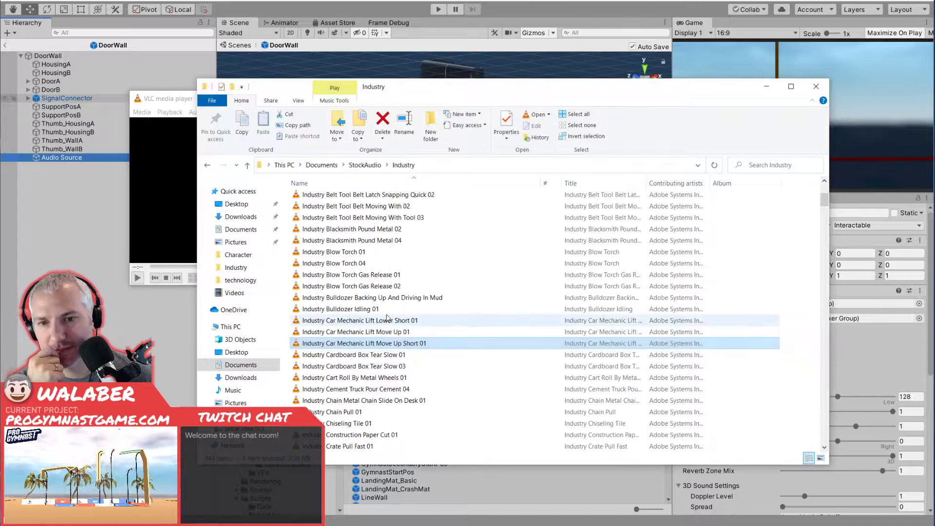
Open Industry Car Mechanic Lift Move Up Short 01 in Adobe Audition 2020 and play it from the start.
{"action": "right_click", "coordinate": [331, 344]}
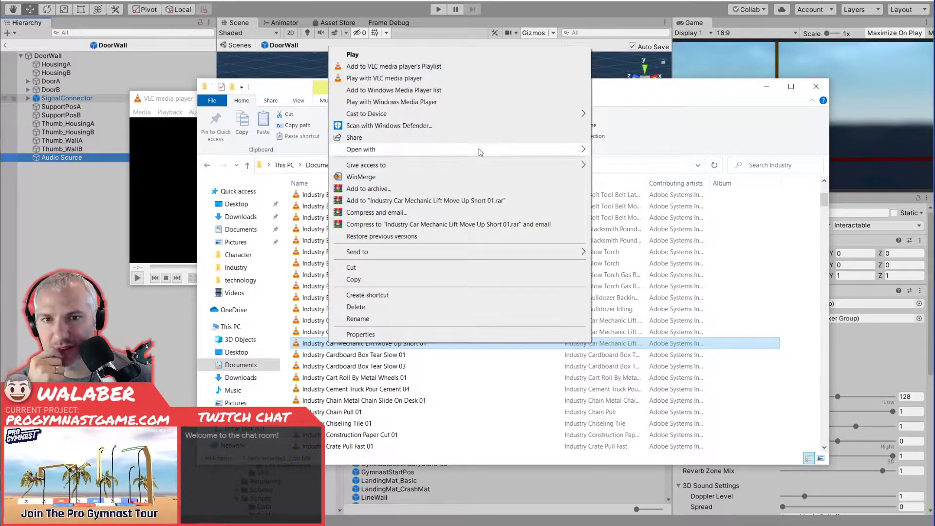
{"action": "mouse_move", "coordinate": [480, 150]}
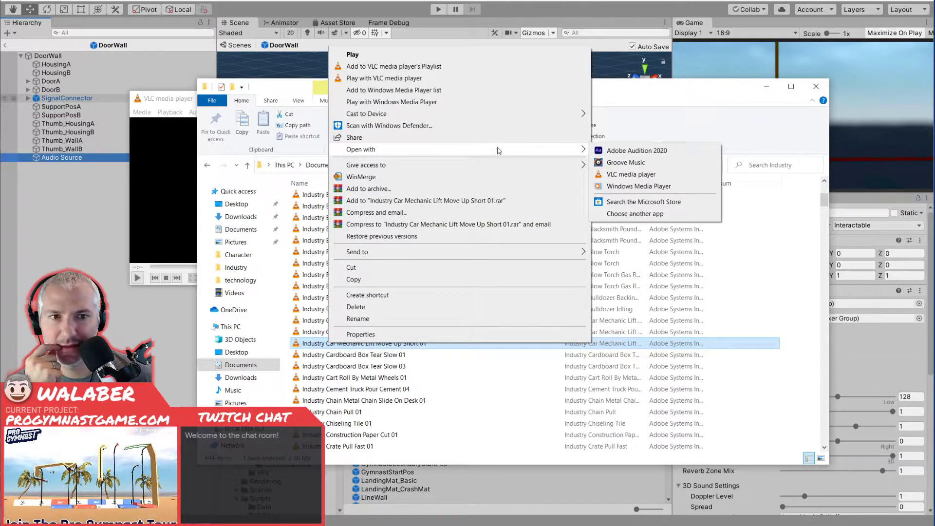
{"action": "left_click", "coordinate": [610, 151]}
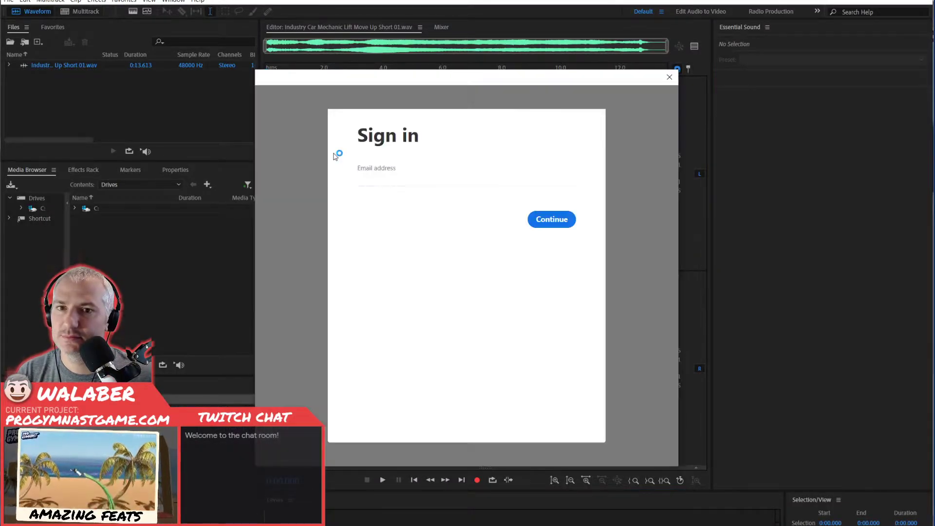
{"action": "key", "text": "alt+Tab"}
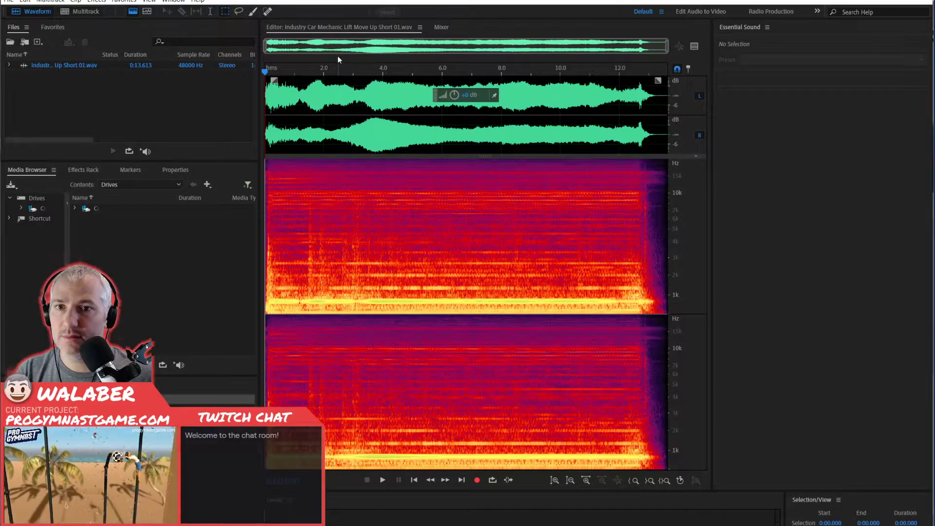
{"action": "key", "text": "space"}
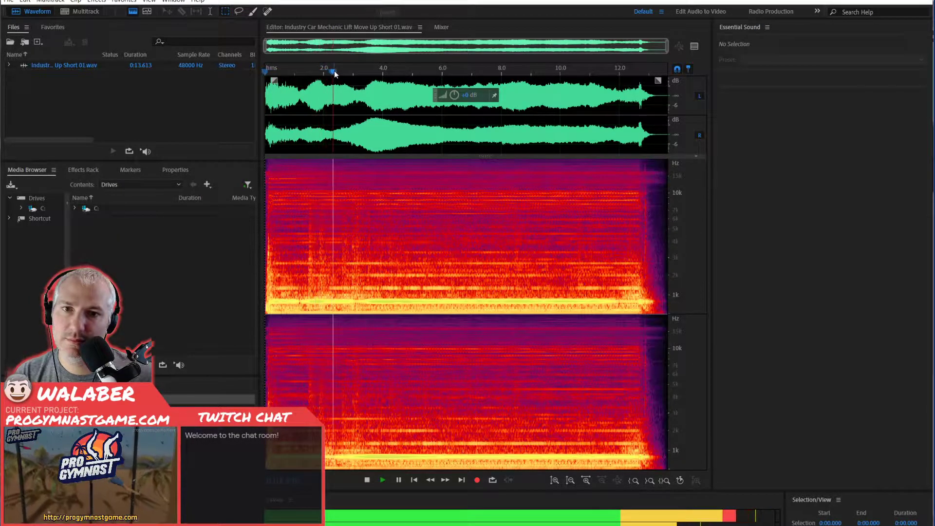
Select the steady motor section from 0:08.000 to 0:10.715 in the waveform and play it with looping enabled.
{"action": "left_click_drag", "start_coordinate": [502, 138], "coordinate": [581, 139]}
{"action": "key", "text": "space"}
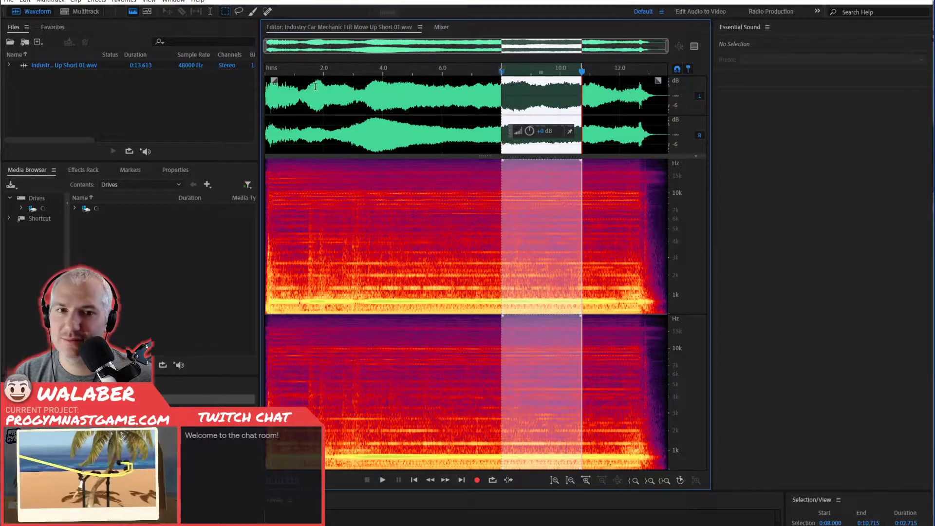
{"action": "left_click", "coordinate": [493, 480]}
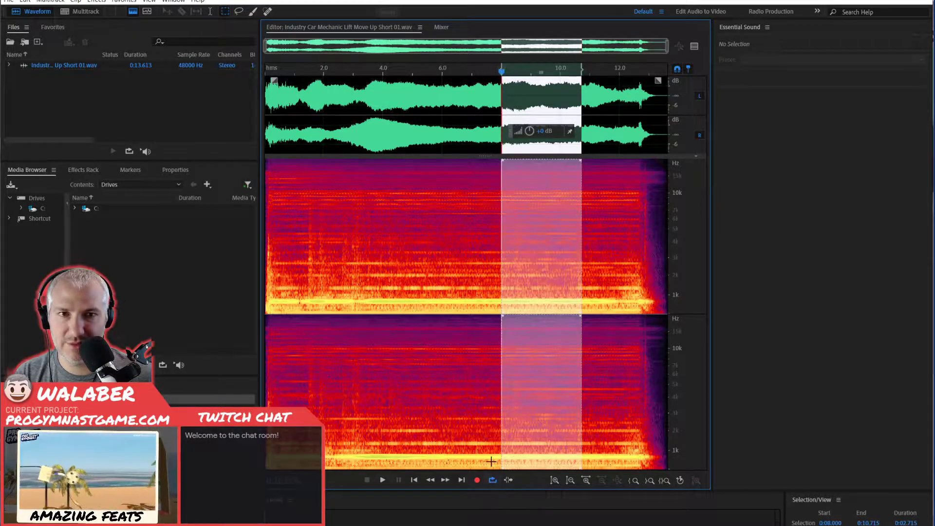
{"action": "key", "text": "space"}
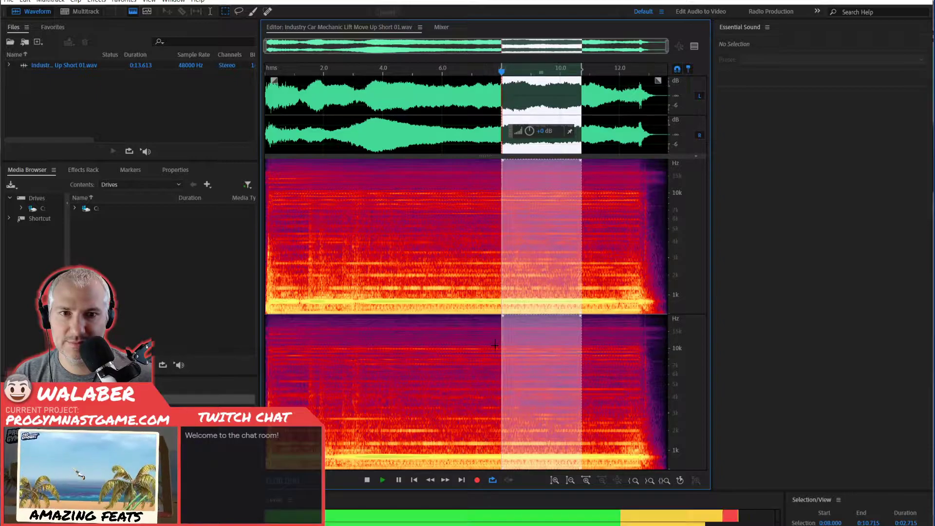
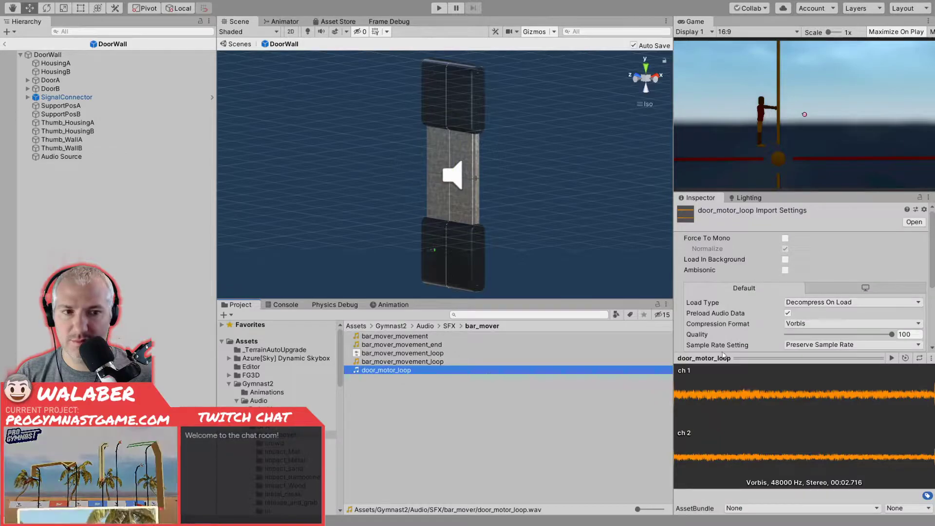
Enable Force To Mono in the import settings of door_motor_loop and apply the change.
{"action": "left_click", "coordinate": [786, 239]}
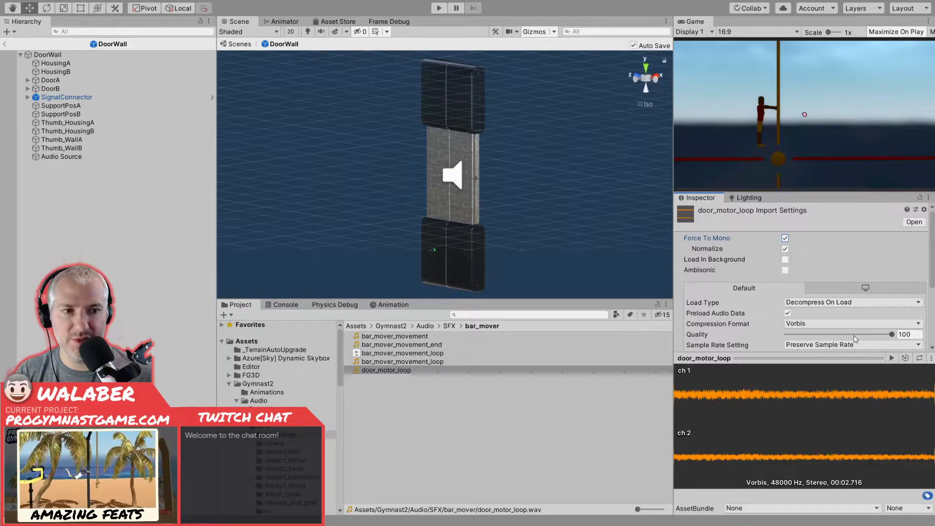
{"action": "scroll", "coordinate": [853, 336], "scroll_direction": "down", "scroll_amount": 3}
{"action": "left_click", "coordinate": [913, 297]}
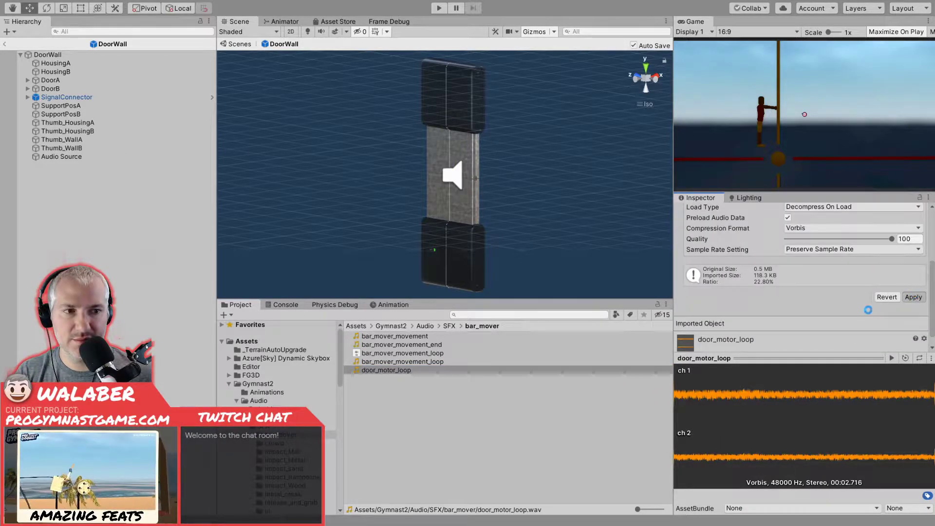
Give the DoorWall Audio Source the door_motor_loop clip and the SFX (GymnastMixer) output, enable Loop and set its volume to 0.
{"action": "left_click", "coordinate": [57, 157]}
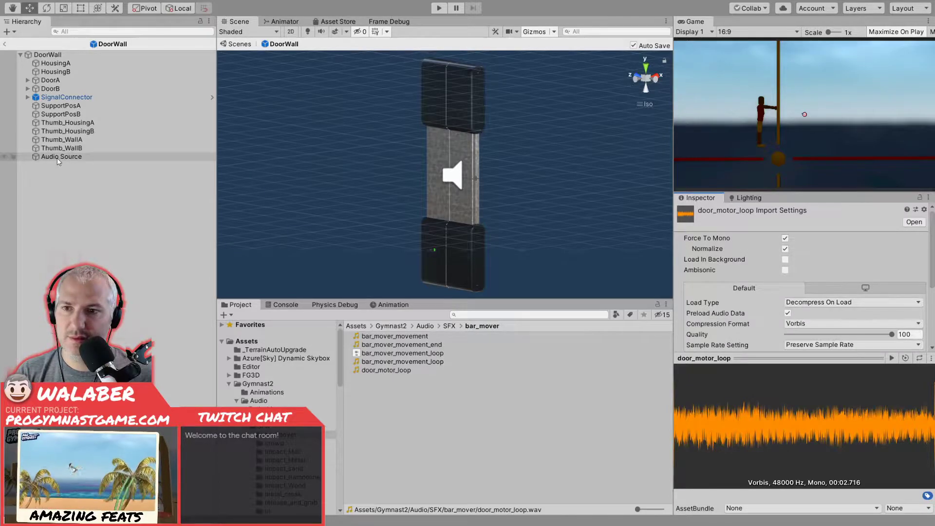
{"action": "left_click_drag", "start_coordinate": [384, 374], "coordinate": [825, 304]}
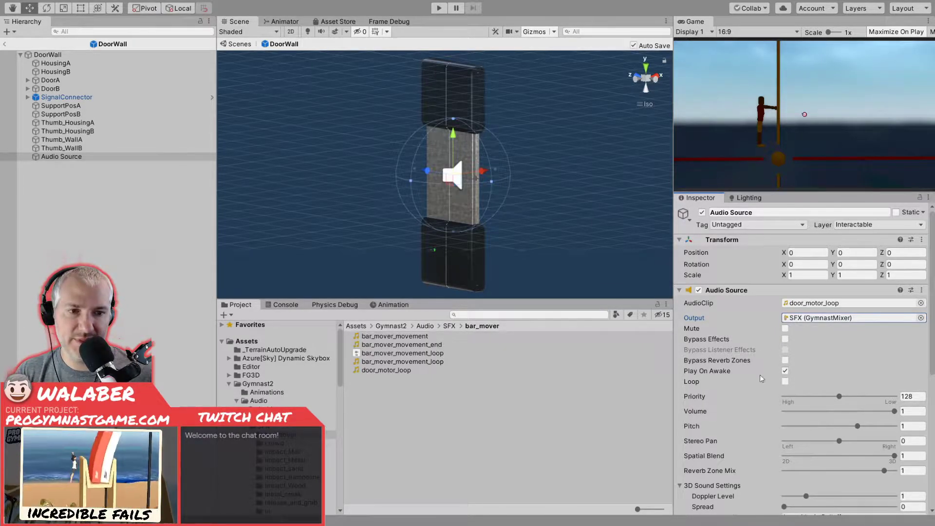
{"action": "left_click", "coordinate": [785, 382]}
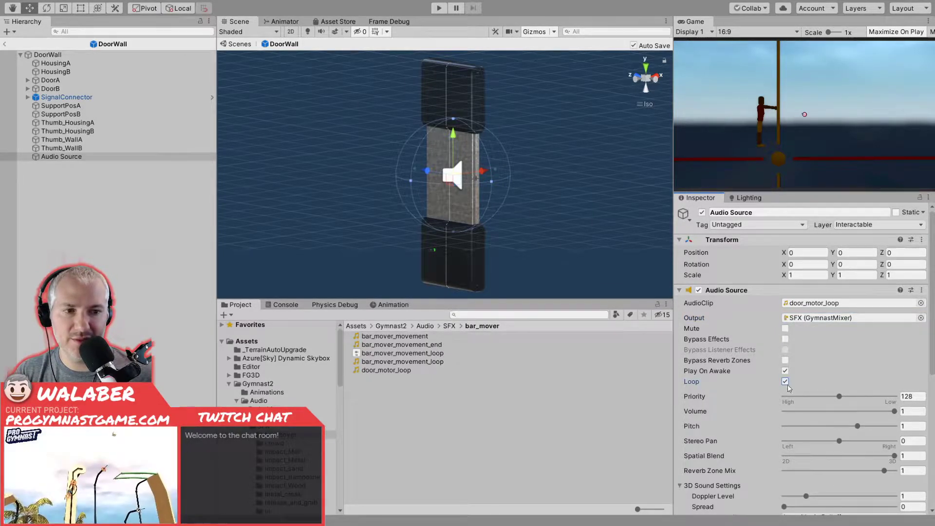
{"action": "left_click_drag", "start_coordinate": [810, 417], "coordinate": [758, 417]}
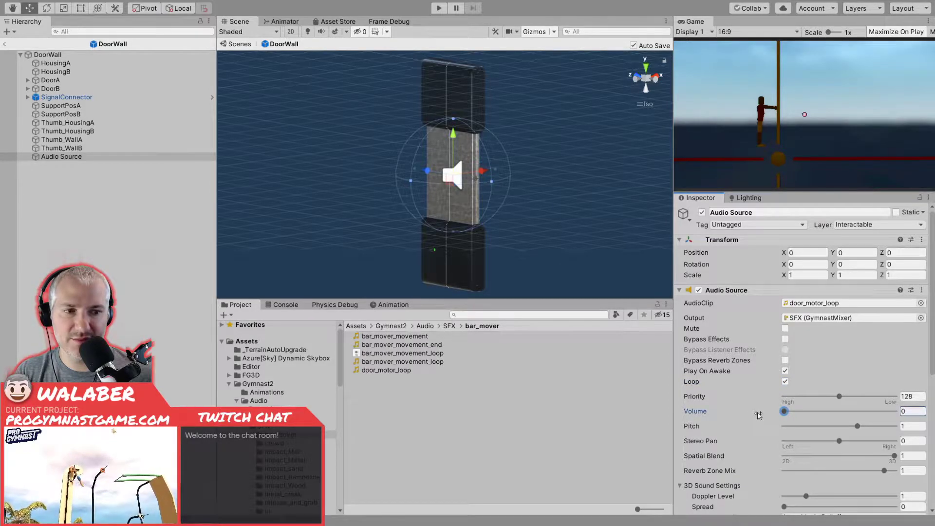
Open the MotorizedDoor script from the DoorWall root object's Motorized Door component in Visual Studio Code.
{"action": "left_click", "coordinate": [53, 55]}
{"action": "scroll", "coordinate": [747, 358], "scroll_direction": "down", "scroll_amount": 6}
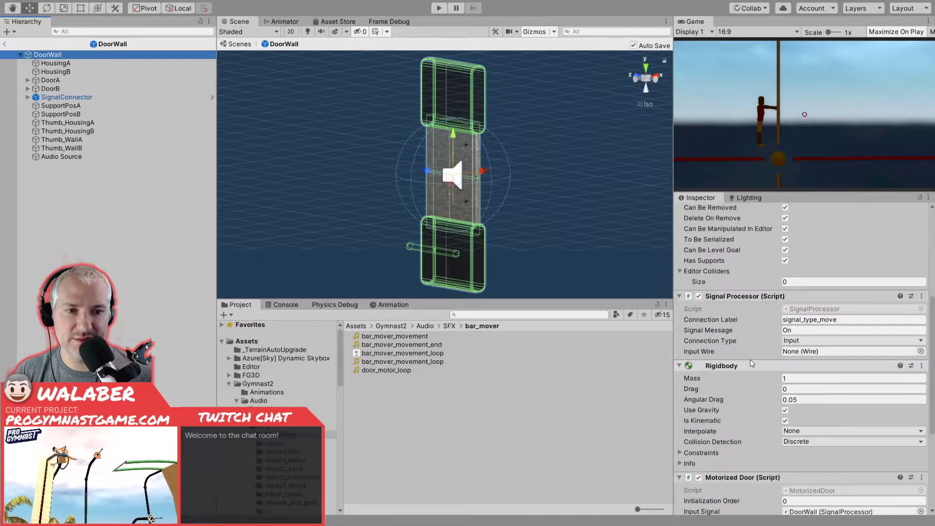
{"action": "left_click", "coordinate": [809, 395]}
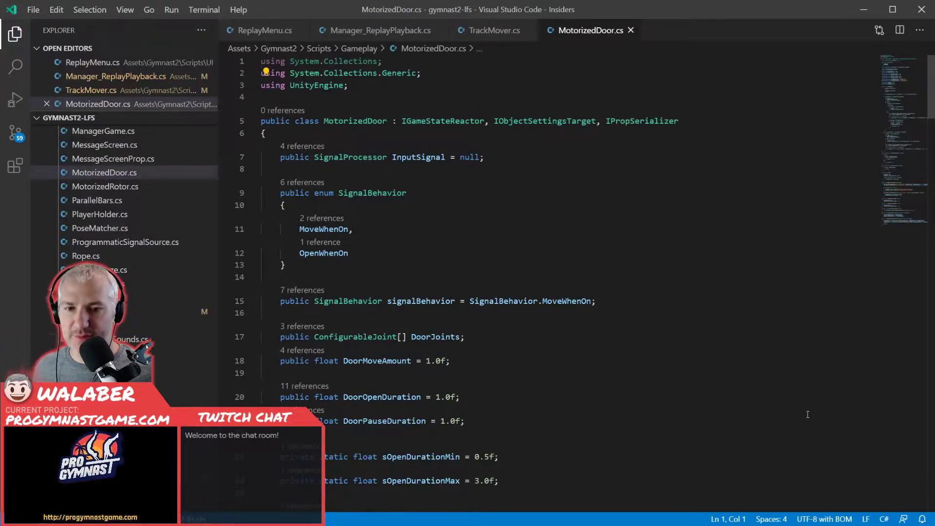
Add a private AudioSource field marked [SerializeField] below the sPauseDurationMax declaration in MotorizedDoor.cs.
{"action": "left_click", "coordinate": [349, 253]}
{"action": "scroll", "coordinate": [454, 244], "scroll_direction": "down", "scroll_amount": 2}
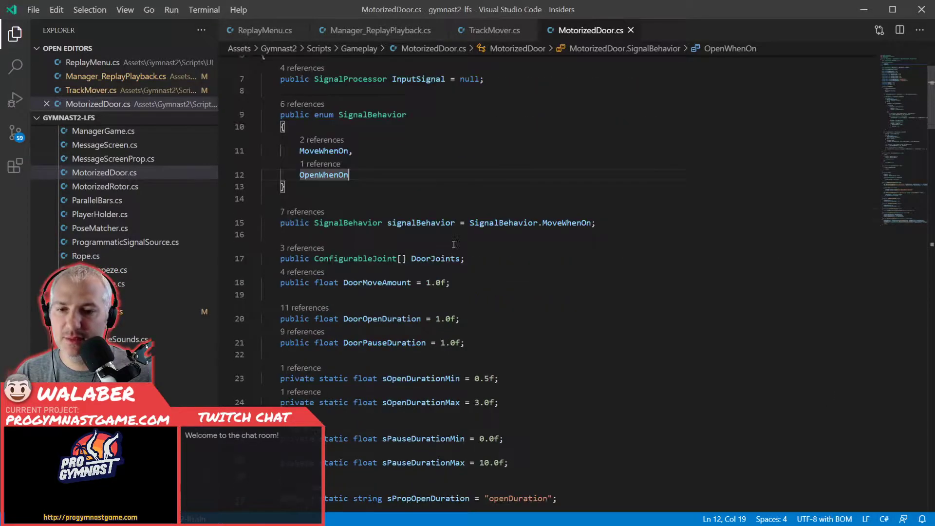
{"action": "scroll", "coordinate": [454, 244], "scroll_direction": "down", "scroll_amount": 4}
{"action": "left_click", "coordinate": [533, 305]}
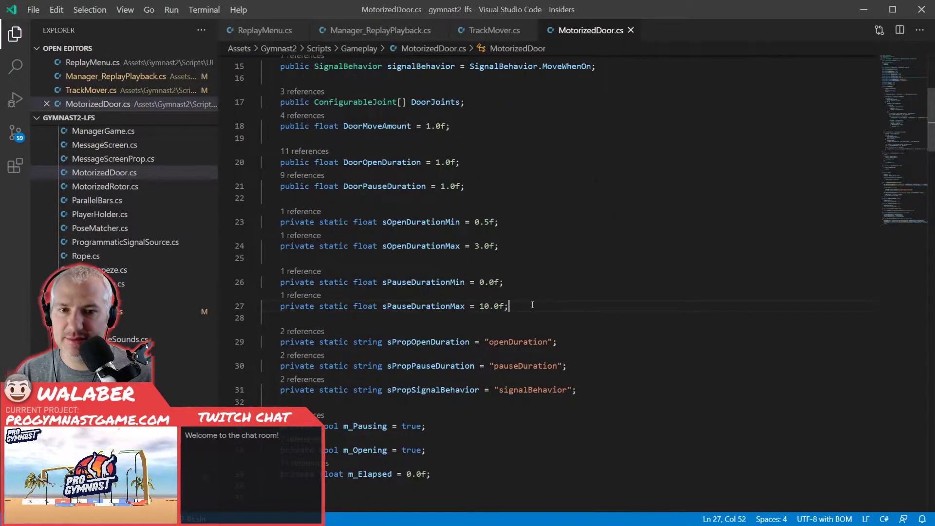
{"action": "key", "text": "Return"}
{"action": "key", "text": "Return"}
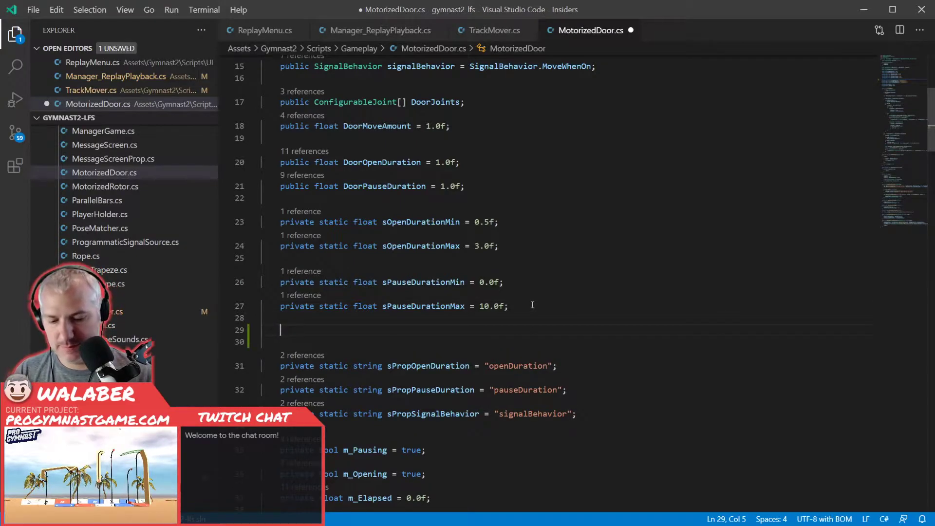
{"action": "type", "text": "[SerializeField] private Audio"}
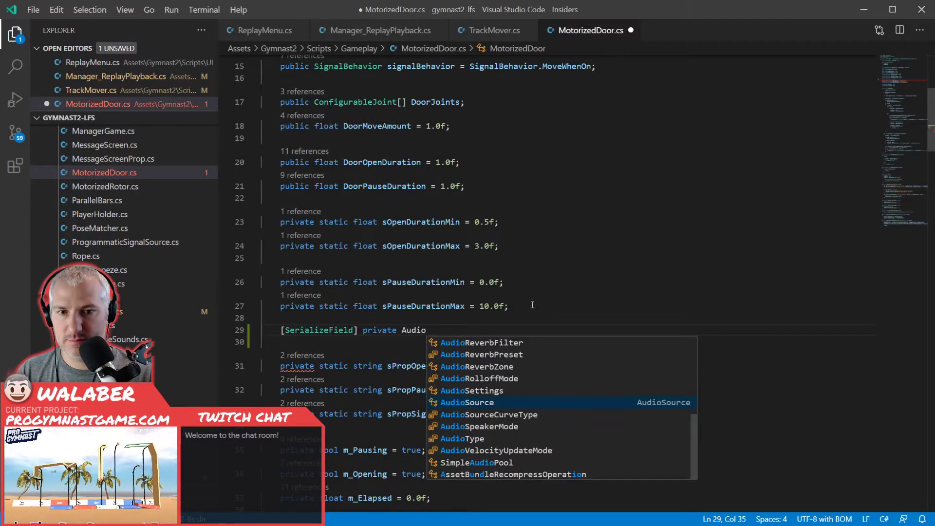
{"action": "key", "text": "Tab"}
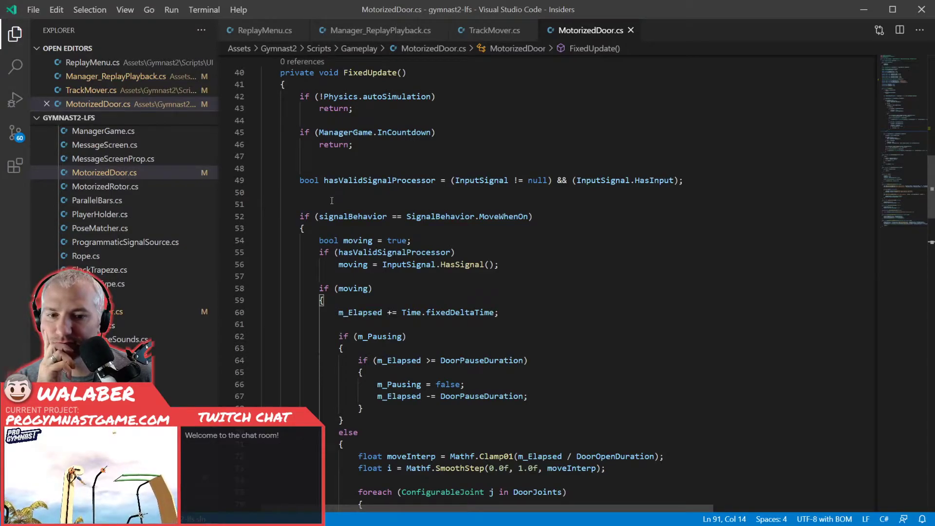
Declare a local bool isMoving = false below the hasValidSignalProcessor line in FixedUpdate.
{"action": "scroll", "coordinate": [332, 201], "scroll_direction": "down", "scroll_amount": 3}
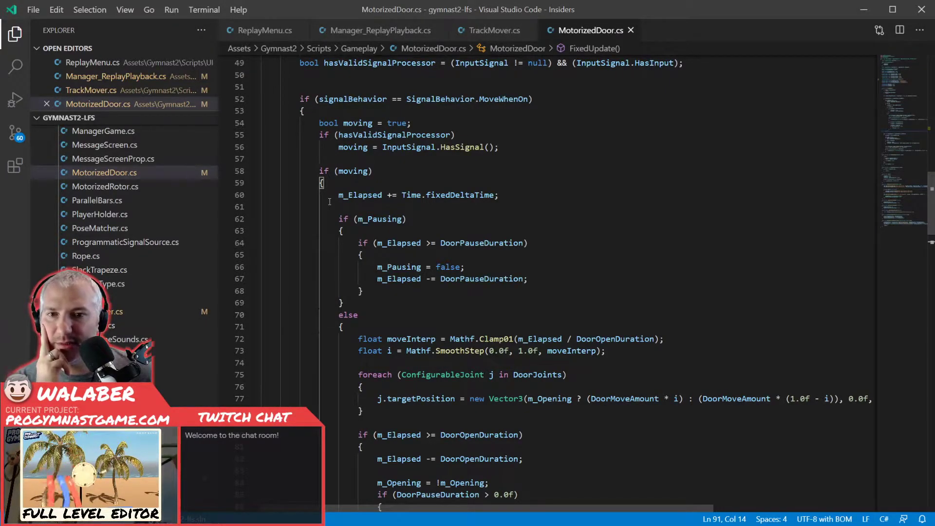
{"action": "scroll", "coordinate": [328, 207], "scroll_direction": "down", "scroll_amount": 1}
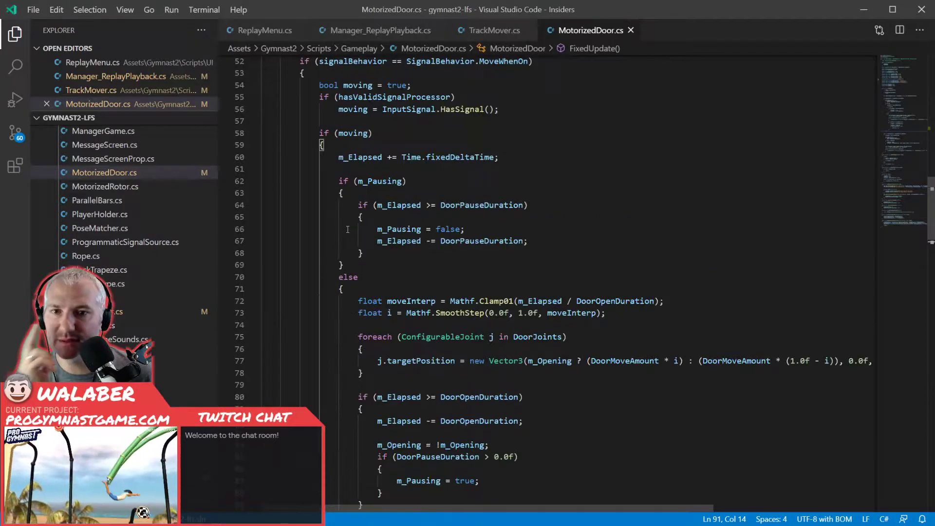
{"action": "scroll", "coordinate": [336, 267], "scroll_direction": "up", "scroll_amount": 6}
{"action": "left_click", "coordinate": [343, 275]}
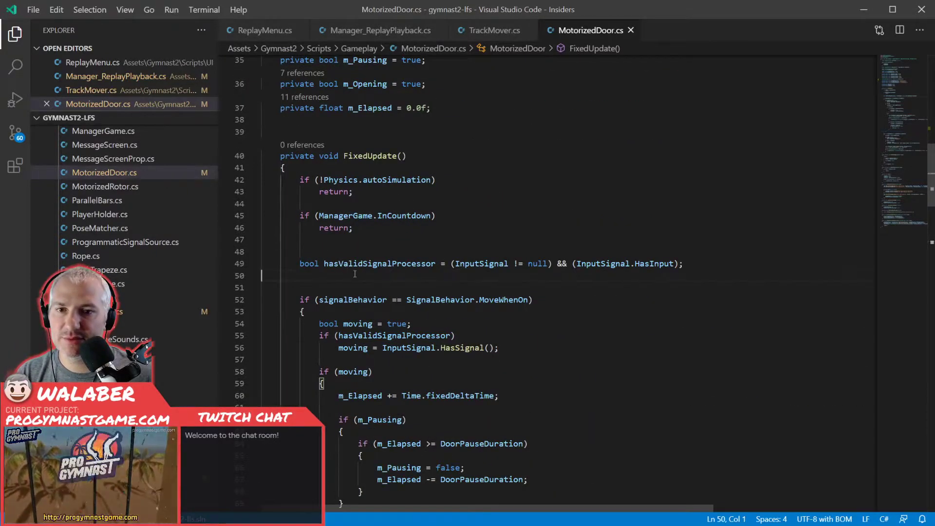
{"action": "key", "text": "Return"}
{"action": "type", "text": "boo"}
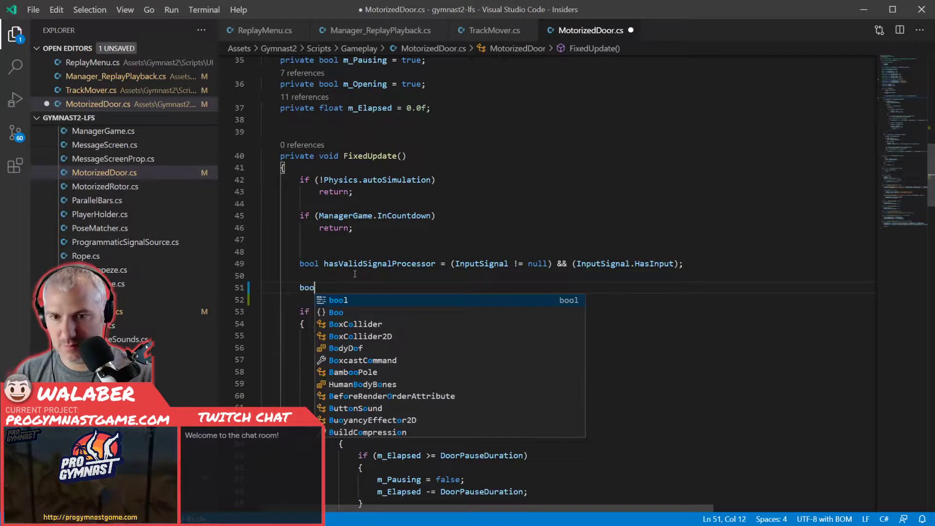
{"action": "type", "text": "l isMoving = false;"}
Examine how the MoveWhenOn and OpenWhenOn branches of FixedUpdate handle pausing and door movement.
{"action": "scroll", "coordinate": [332, 283], "scroll_direction": "down", "scroll_amount": 7}
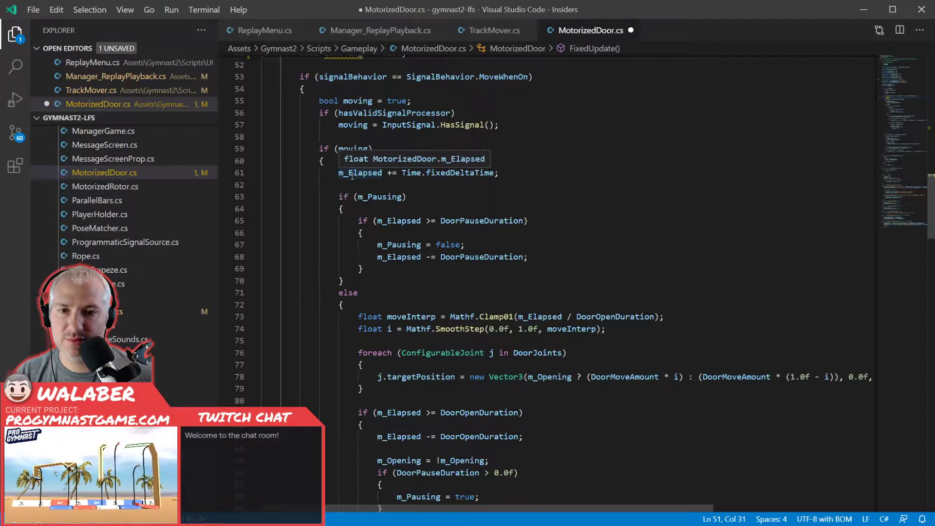
{"action": "left_click", "coordinate": [365, 306]}
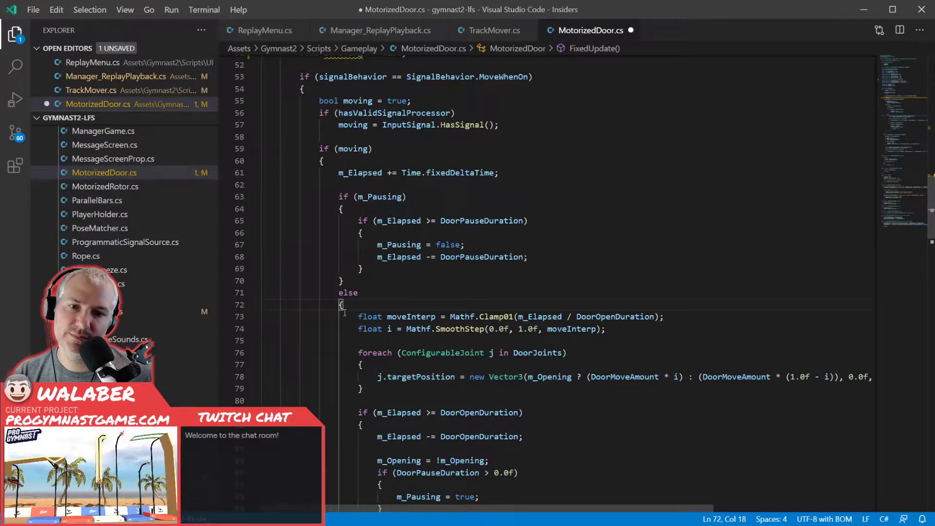
{"action": "scroll", "coordinate": [346, 316], "scroll_direction": "down", "scroll_amount": 1}
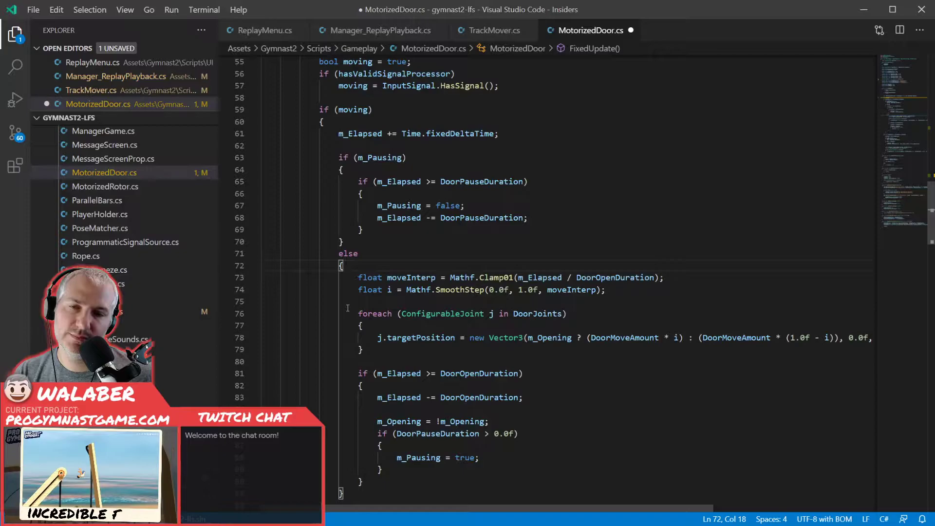
{"action": "scroll", "coordinate": [345, 312], "scroll_direction": "down", "scroll_amount": 3}
{"action": "scroll", "coordinate": [348, 308], "scroll_direction": "down", "scroll_amount": 2}
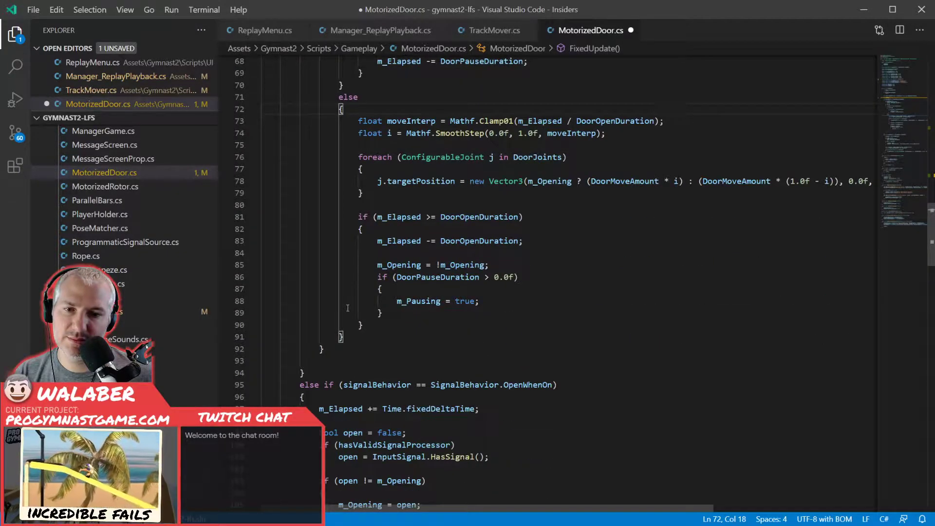
{"action": "scroll", "coordinate": [348, 307], "scroll_direction": "down", "scroll_amount": 5}
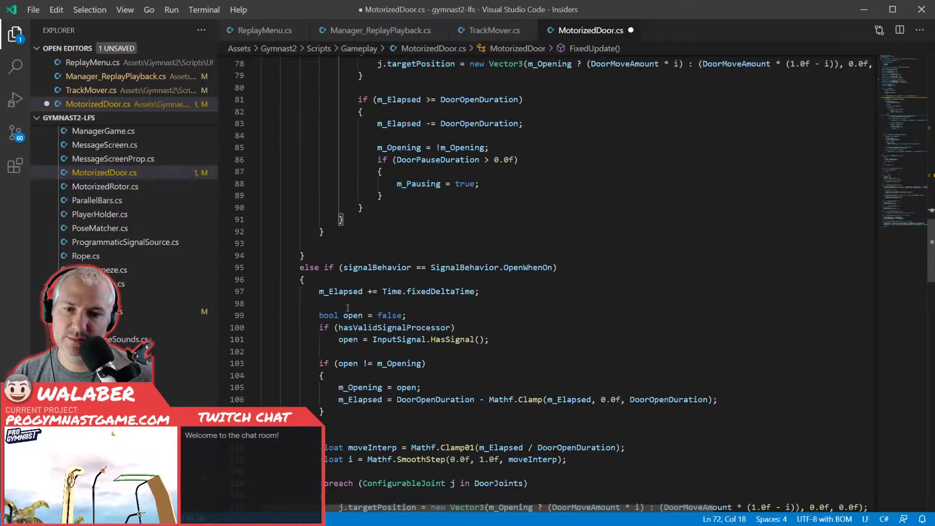
{"action": "scroll", "coordinate": [348, 308], "scroll_direction": "down", "scroll_amount": 1}
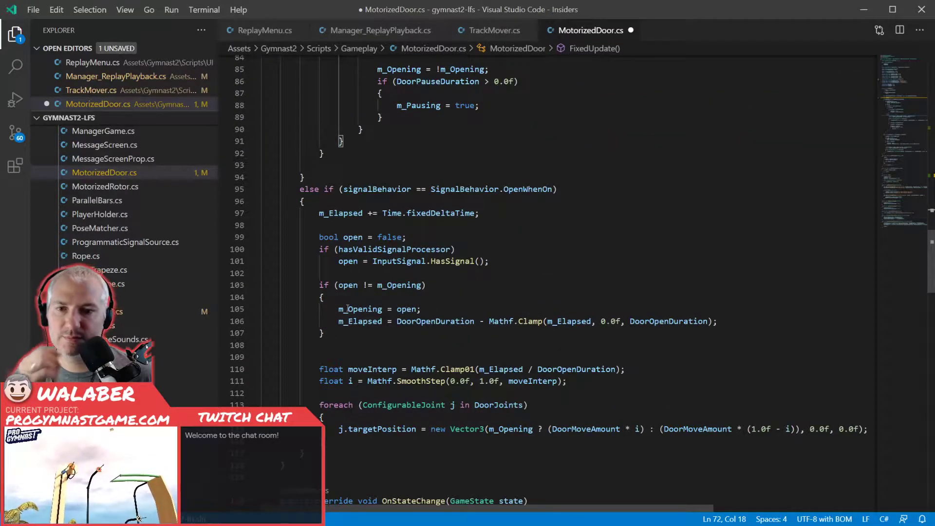
{"action": "scroll", "coordinate": [348, 296], "scroll_direction": "up", "scroll_amount": 14}
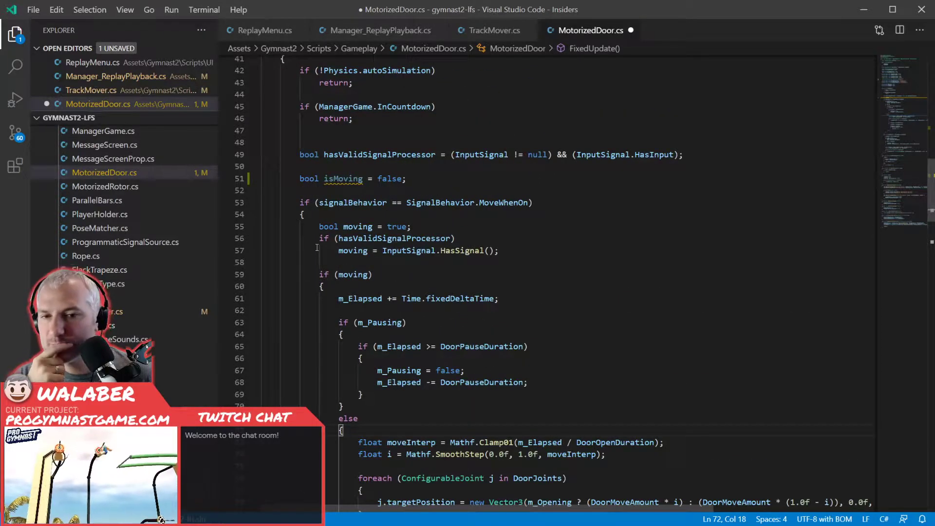
Add isMoving = !m_Pausing; at the end of the if (moving) block in the MoveWhenOn branch.
{"action": "left_click", "coordinate": [357, 211]}
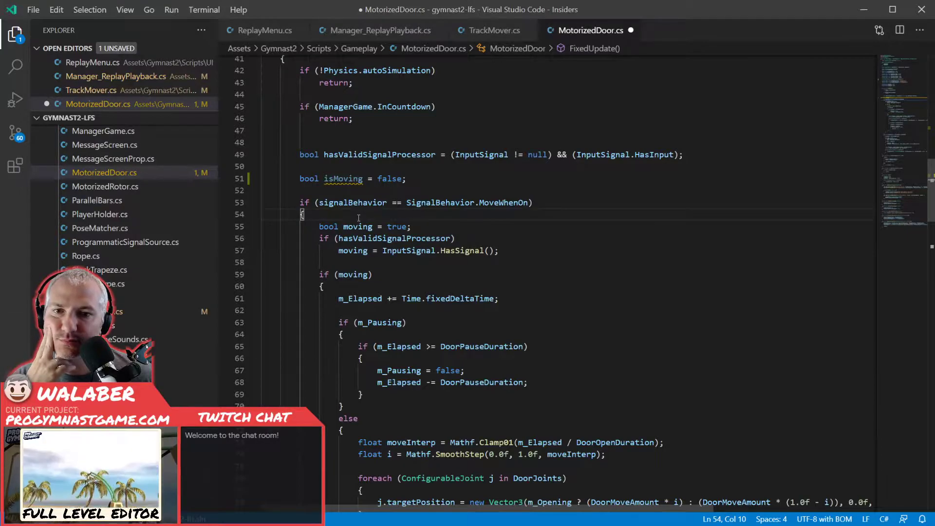
{"action": "scroll", "coordinate": [358, 218], "scroll_direction": "down", "scroll_amount": 1}
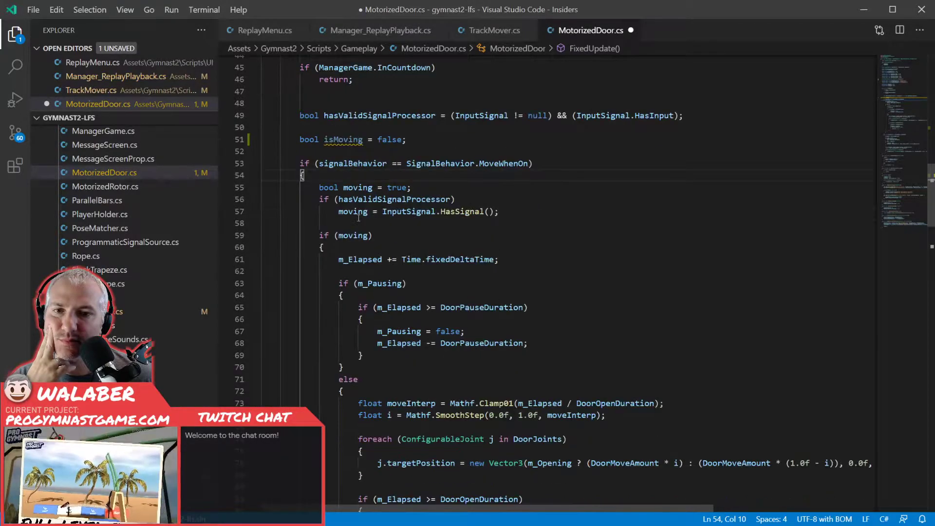
{"action": "left_click", "coordinate": [368, 236]}
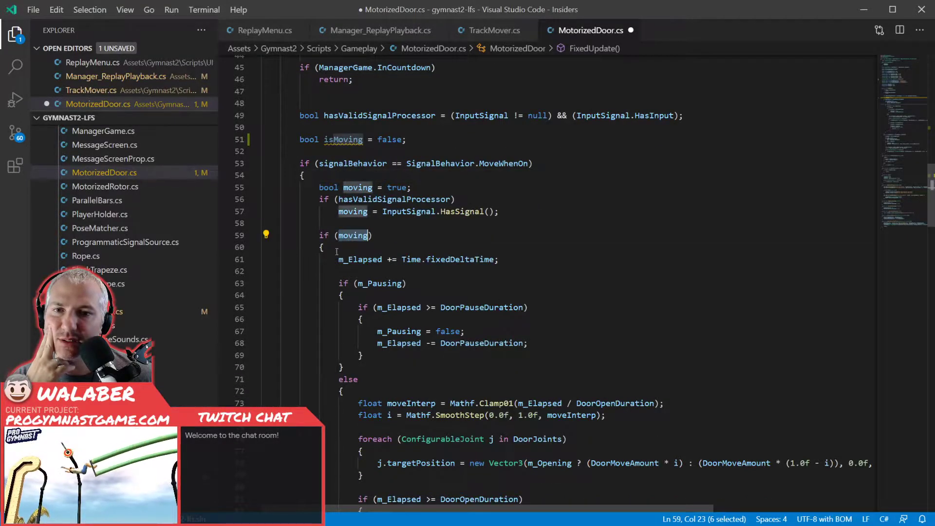
{"action": "left_click", "coordinate": [335, 252]}
{"action": "scroll", "coordinate": [335, 251], "scroll_direction": "down", "scroll_amount": 7}
{"action": "left_click", "coordinate": [355, 385]}
{"action": "key", "text": "Return"}
{"action": "key", "text": "Return"}
{"action": "type", "text": "isMoving = "}
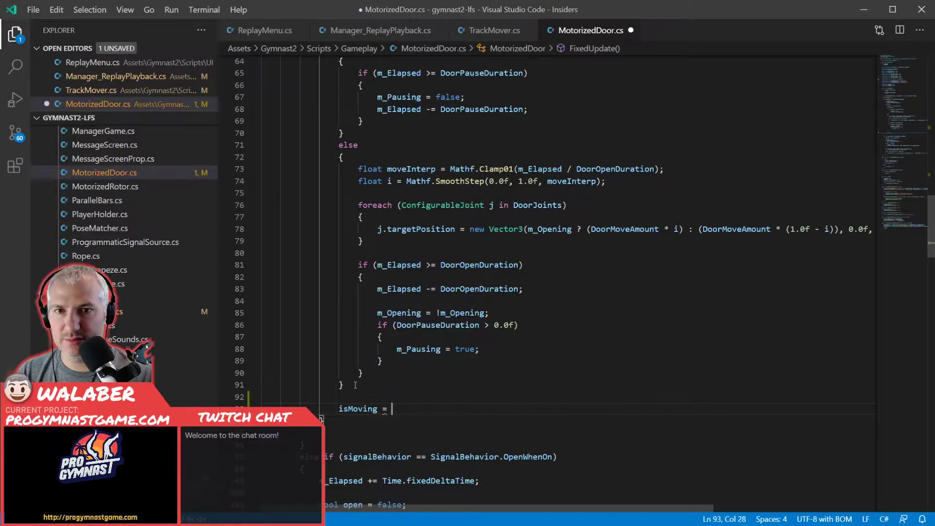
{"action": "type", "text": "!m_Pausing;"}
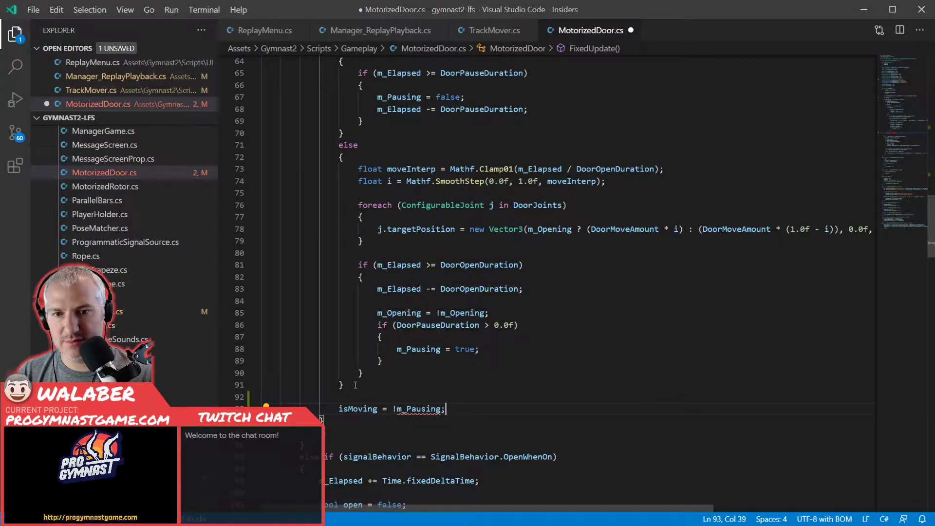
After the foreach loop in the OpenWhenOn branch, add isMoving = ((moveInterp > 0.0f) && (moveInterp < 1.0f));.
{"action": "scroll", "coordinate": [355, 385], "scroll_direction": "down", "scroll_amount": 8}
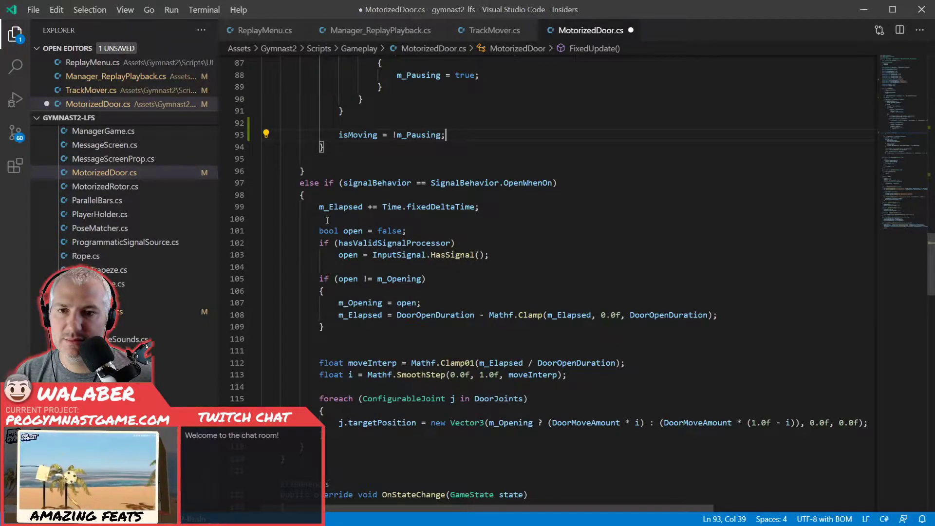
{"action": "left_click", "coordinate": [328, 220]}
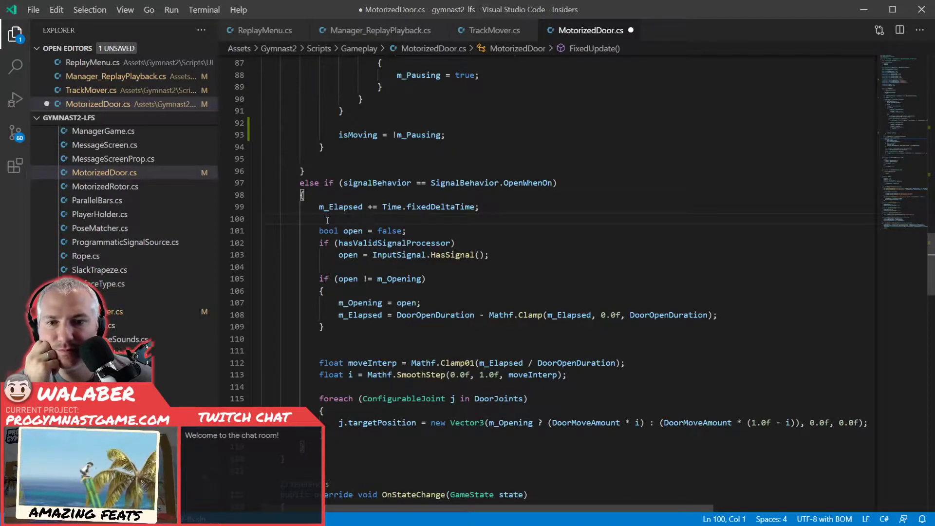
{"action": "left_click", "coordinate": [329, 196]}
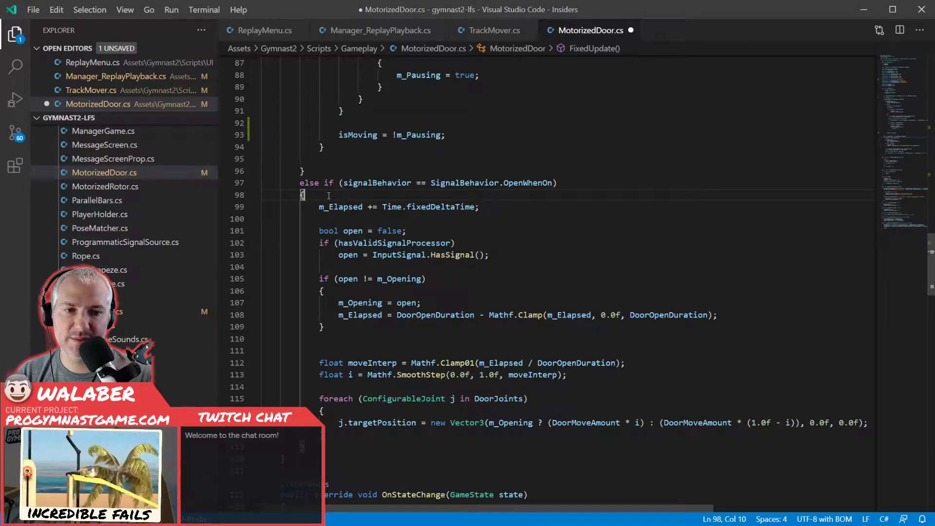
{"action": "left_click", "coordinate": [341, 435]}
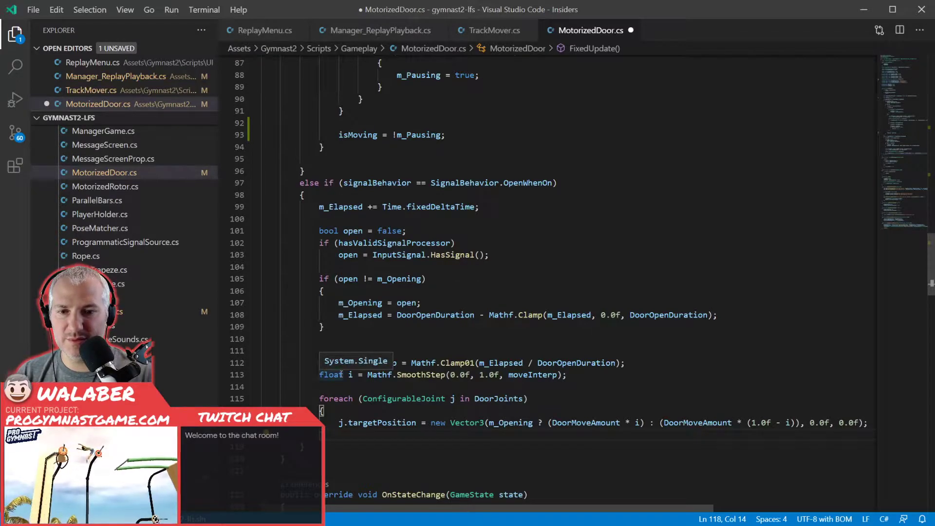
{"action": "key", "text": "Return"}
{"action": "key", "text": "Return"}
{"action": "type", "text": "isMoving ="}
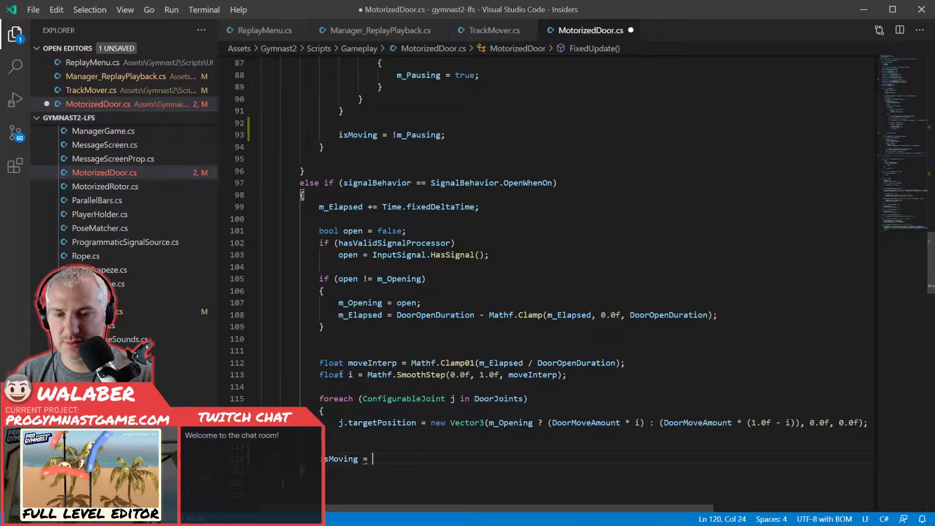
{"action": "type", "text": " (("}
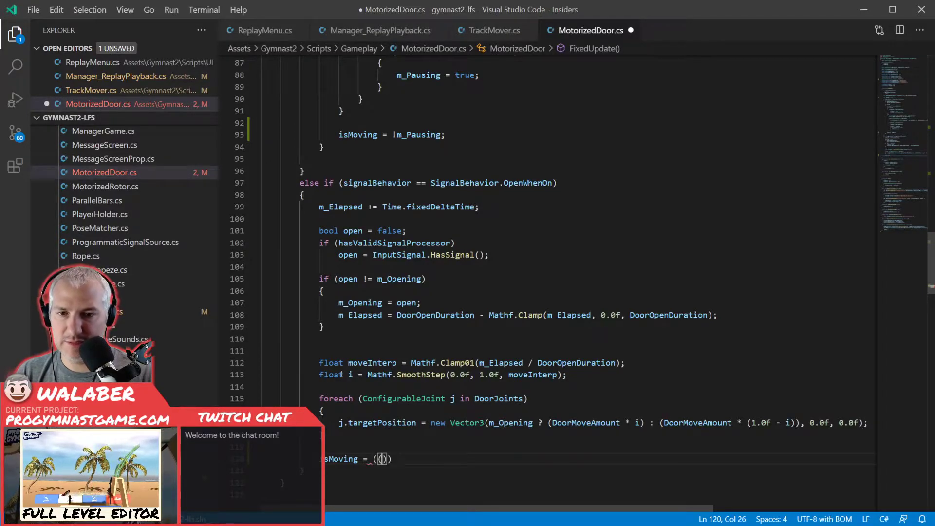
{"action": "type", "text": "moveInterp >"}
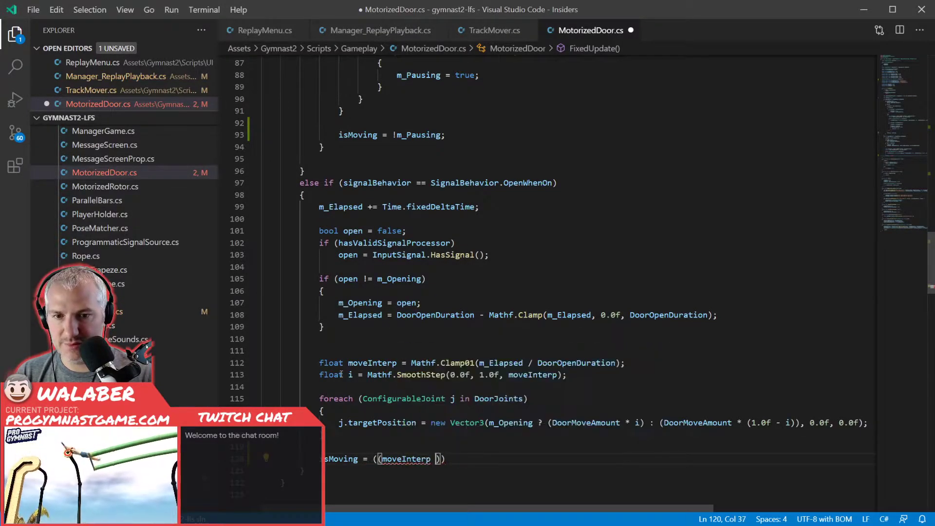
{"action": "type", "text": " 0.01f"}
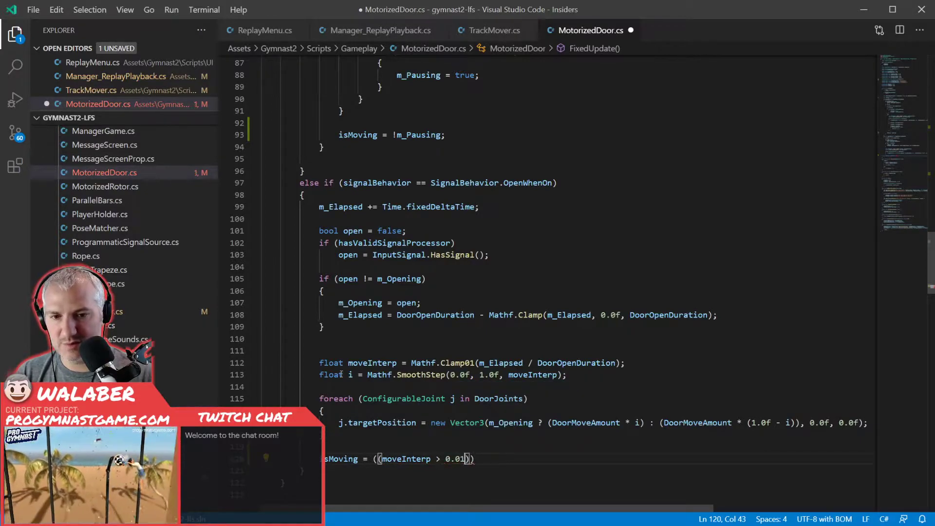
{"action": "key", "text": "BackSpace"}
{"action": "key", "text": "BackSpace"}
{"action": "key", "text": "BackSpace"}
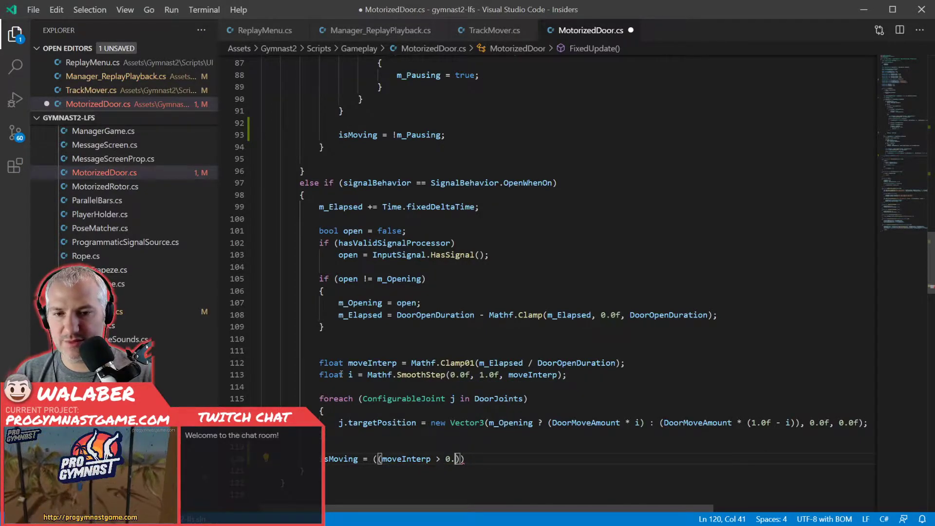
{"action": "type", "text": "0f) && ("}
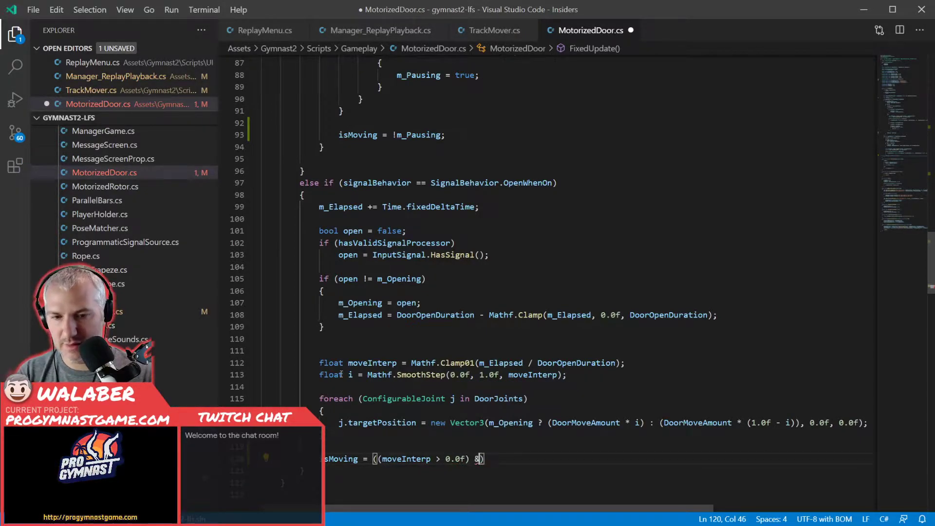
{"action": "type", "text": "moveInterp < 1"}
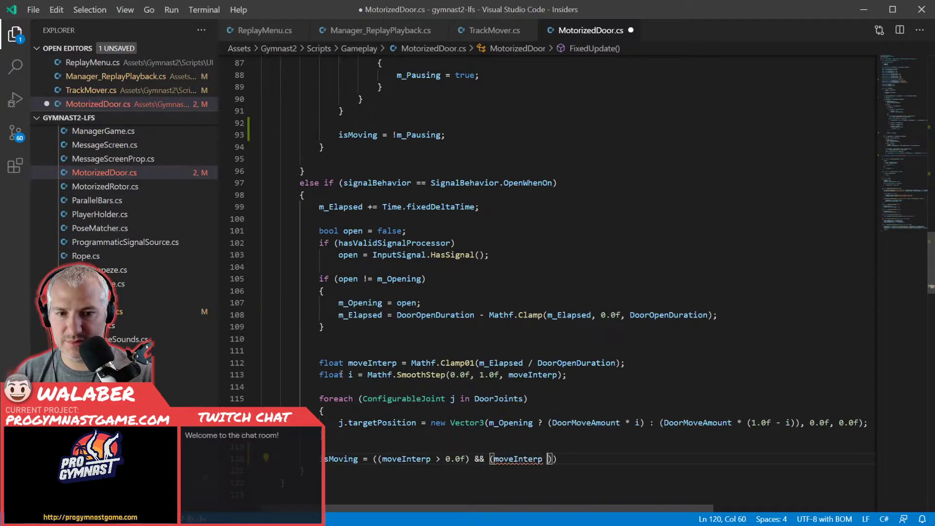
{"action": "type", "text": ".0f));"}
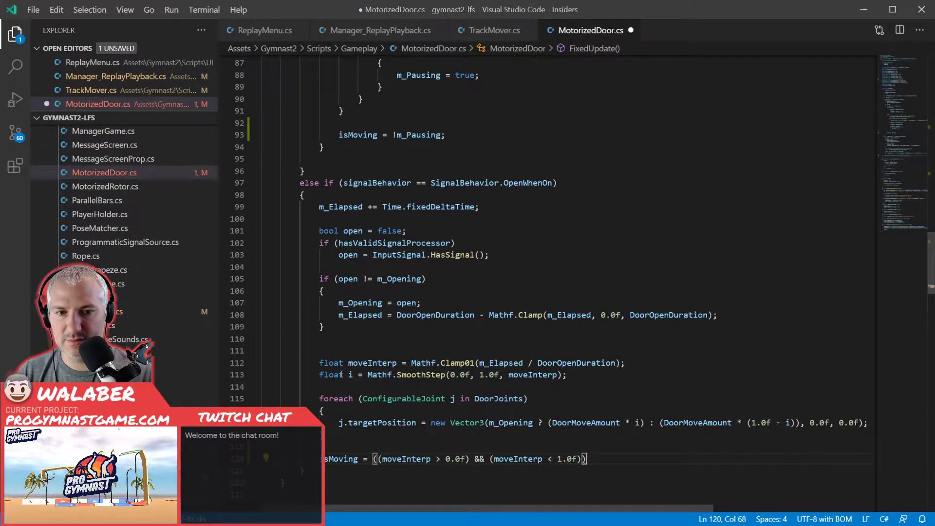
Start an m_AudioSource.volume assignment based on (isMoving) at the end of FixedUpdate, below the signal behavior branches.
{"action": "scroll", "coordinate": [341, 374], "scroll_direction": "down", "scroll_amount": 3}
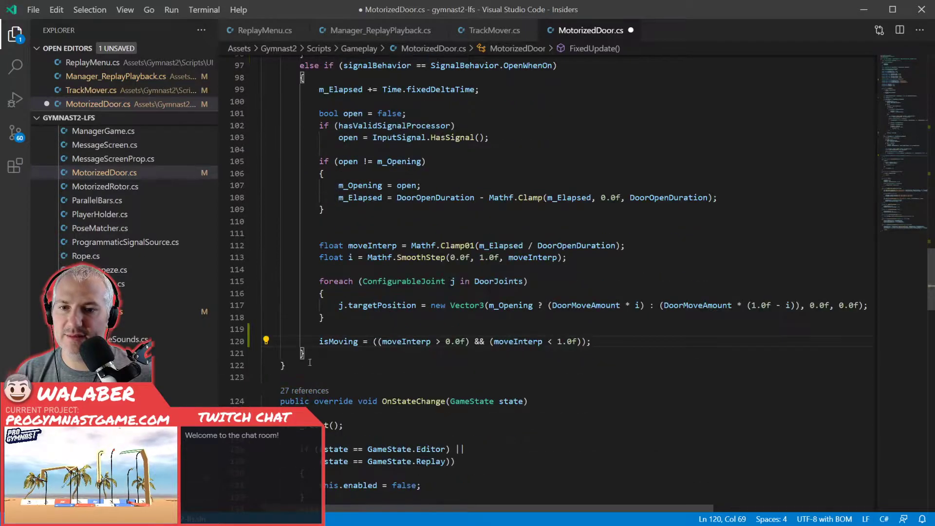
{"action": "left_click", "coordinate": [311, 356]}
{"action": "type", "text": "m"}
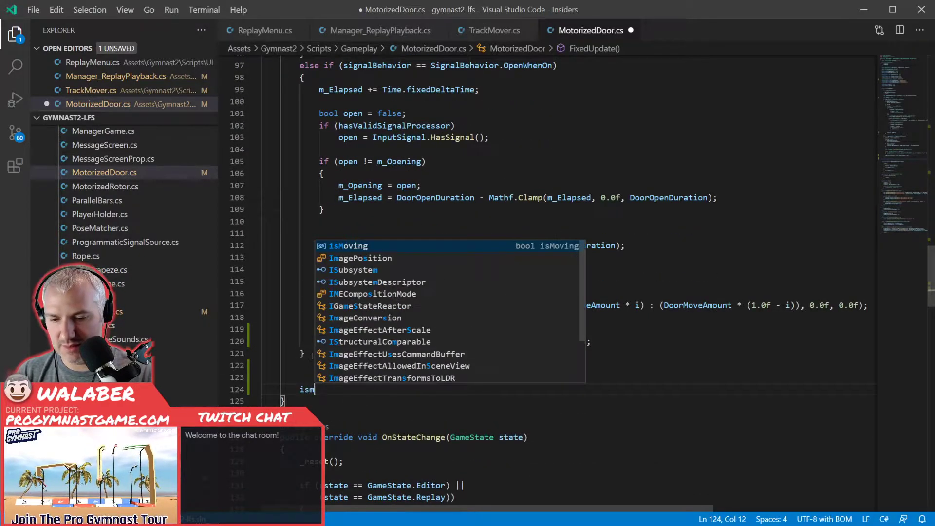
{"action": "type", "text": "_au"}
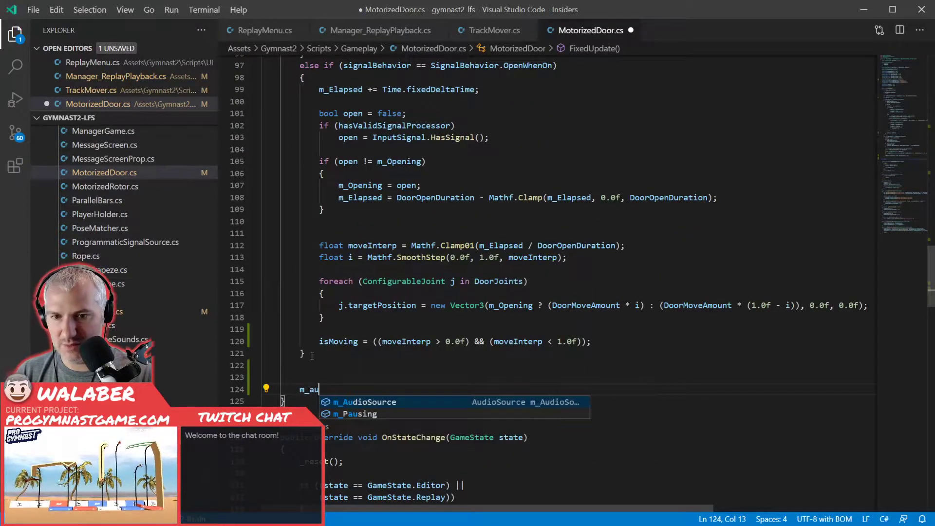
{"action": "key", "text": "Tab"}
{"action": "type", "text": ".volume = (isMoving"}
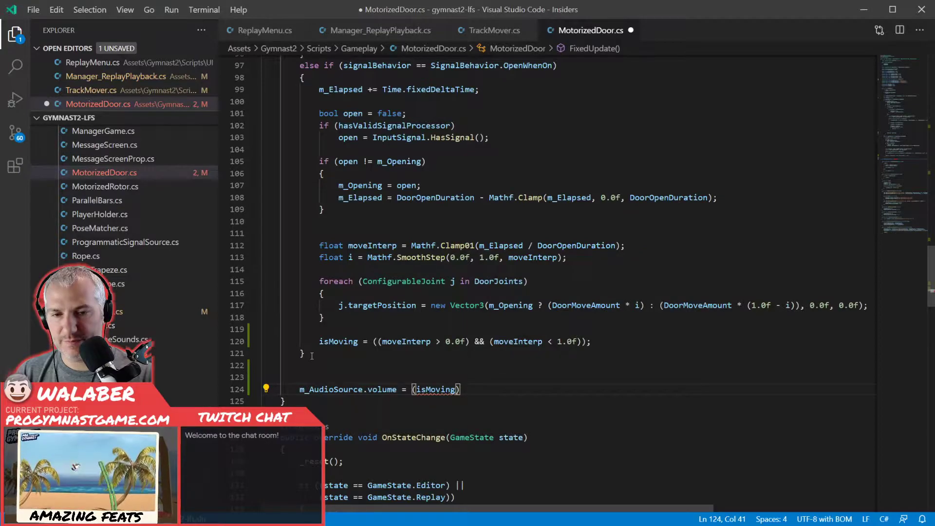
Replace (isMoving) in the m_AudioSource.volume assignment with Mathf.Lerp(m_AudioSource.volume, isMoving ? 1.0f : 0.0f).
{"action": "key", "text": "BackSpace"}
{"action": "key", "text": "BackSpace"}
{"action": "key", "text": "BackSpace"}
{"action": "key", "text": "BackSpace"}
{"action": "key", "text": "BackSpace"}
{"action": "key", "text": "BackSpace"}
{"action": "key", "text": "BackSpace"}
{"action": "key", "text": "BackSpace"}
{"action": "key", "text": "BackSpace"}
{"action": "key", "text": "BackSpace"}
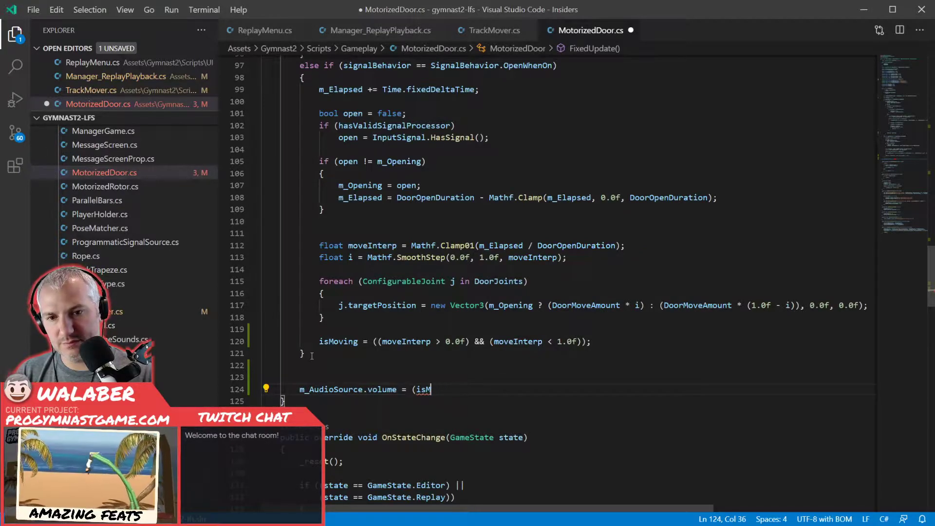
{"action": "type", "text": "Mathf.Lerp("}
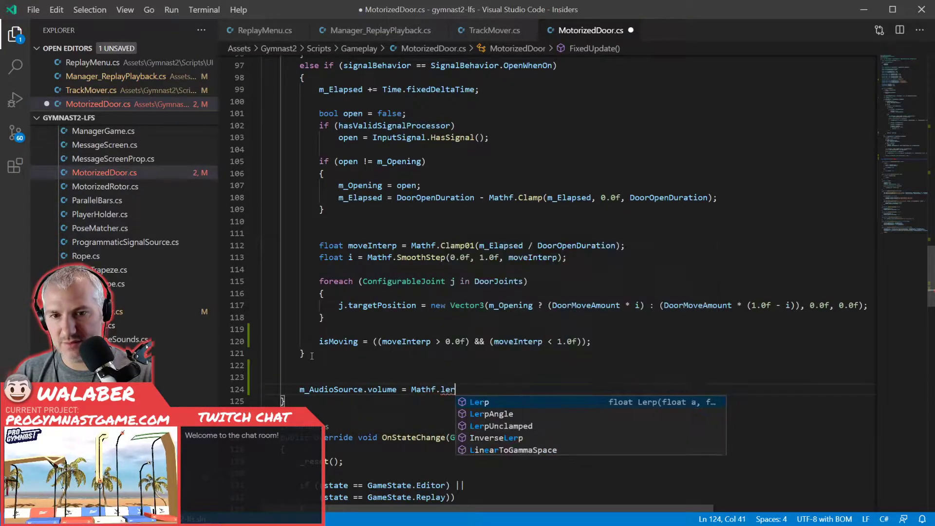
{"action": "type", "text": "m_AudioSource.vo"}
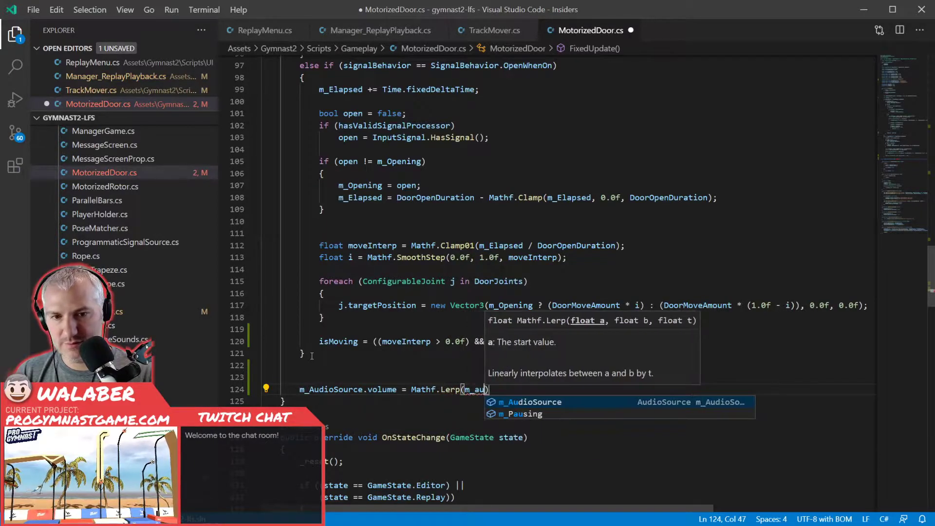
{"action": "type", "text": "lume, "}
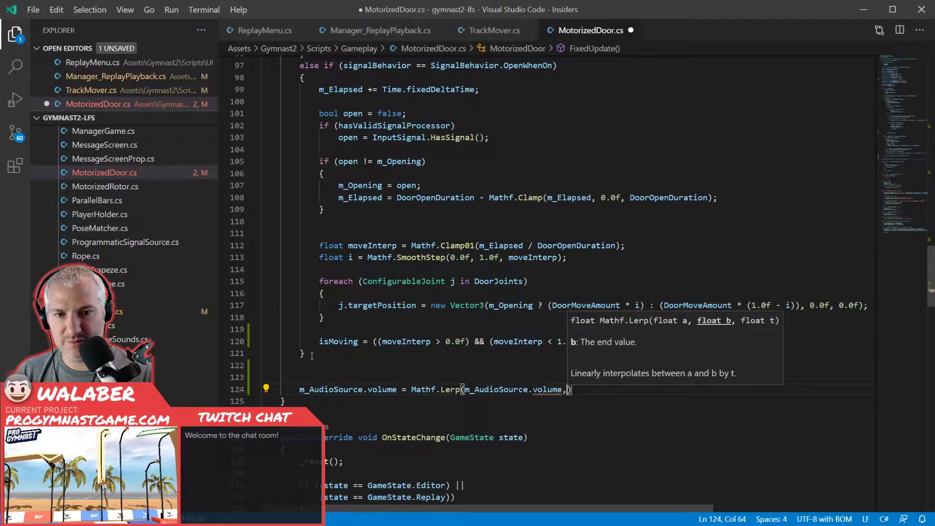
{"action": "type", "text": "isMoving >"}
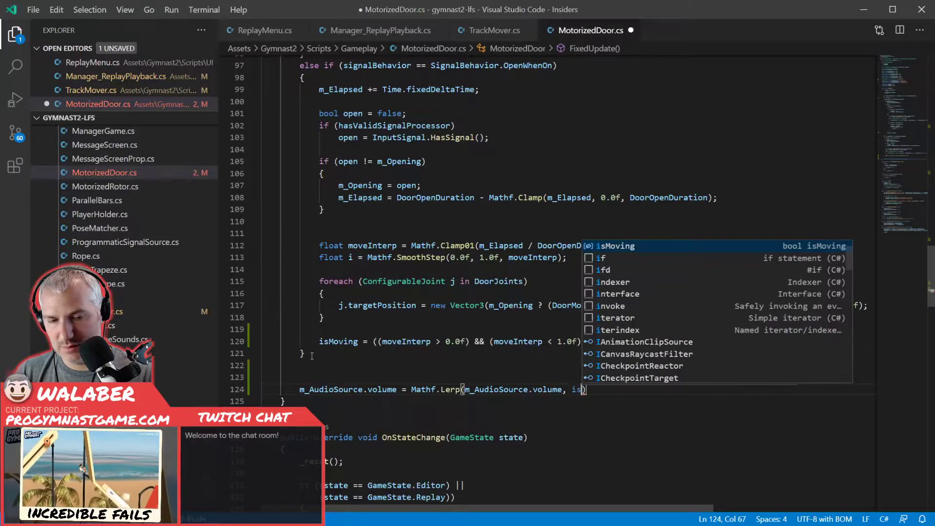
{"action": "key", "text": "BackSpace"}
{"action": "type", "text": "? 1.0f "}
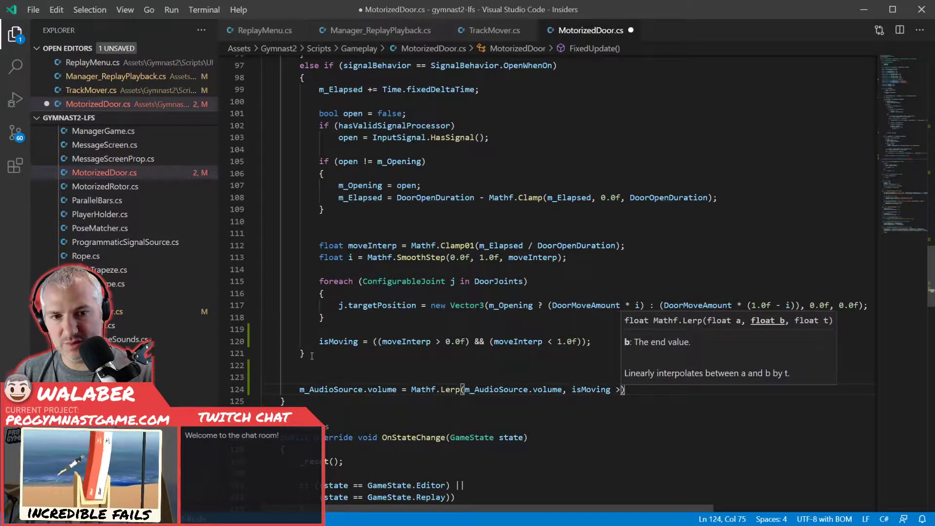
{"action": "type", "text": ": 0.0f"}
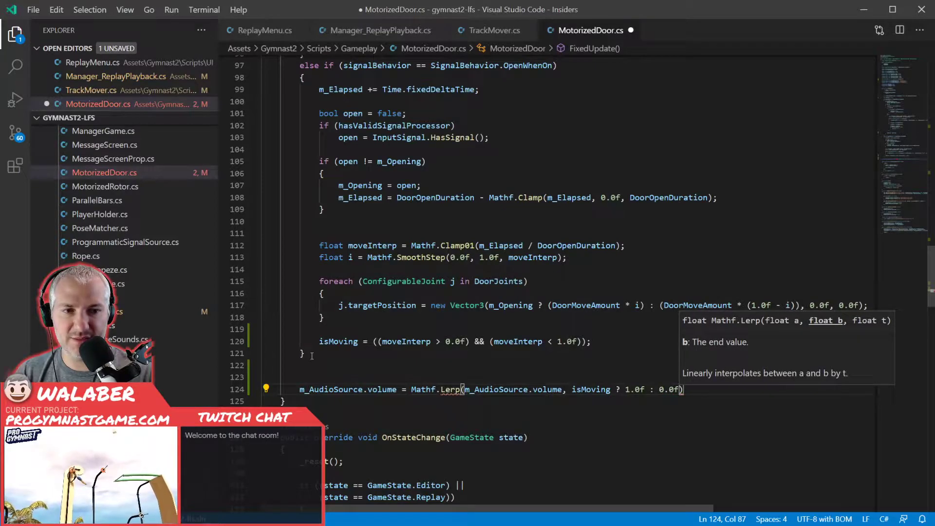
Replace the 1.0f : 0.0f part of the volume Lerp with m_AudioOnVolume, 0.0f, 0.2f and end the statement with a semicolon.
{"action": "key", "text": "BackSpace"}
{"action": "key", "text": "BackSpace"}
{"action": "key", "text": "BackSpace"}
{"action": "key", "text": "BackSpace"}
{"action": "key", "text": "BackSpace"}
{"action": "key", "text": "BackSpace"}
{"action": "key", "text": "BackSpace"}
{"action": "key", "text": "BackSpace"}
{"action": "key", "text": "BackSpace"}
{"action": "key", "text": "BackSpace"}
{"action": "key", "text": "BackSpace"}
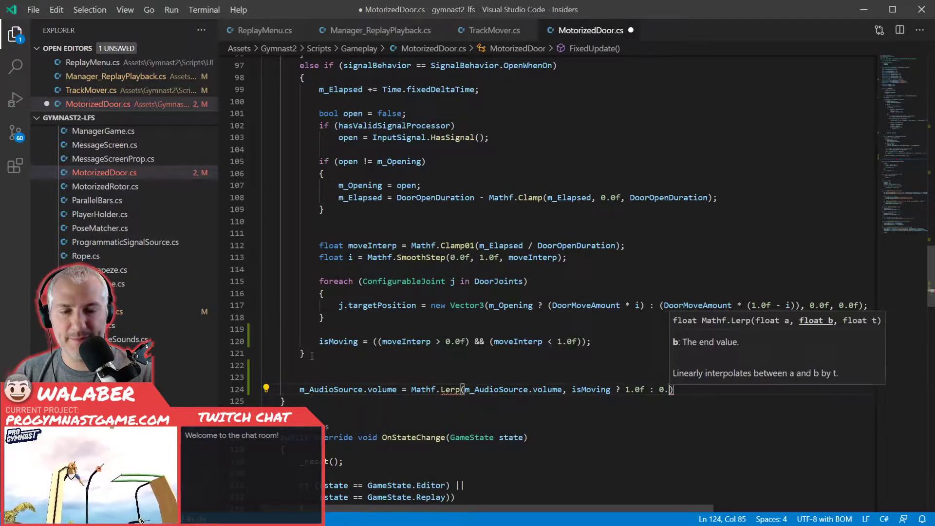
{"action": "type", "text": "m_"}
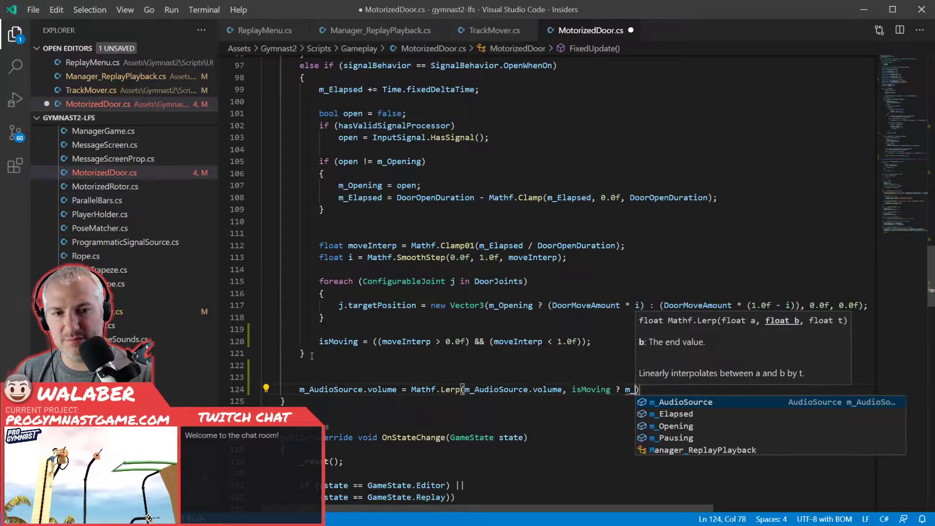
{"action": "type", "text": "AudioOnVo"}
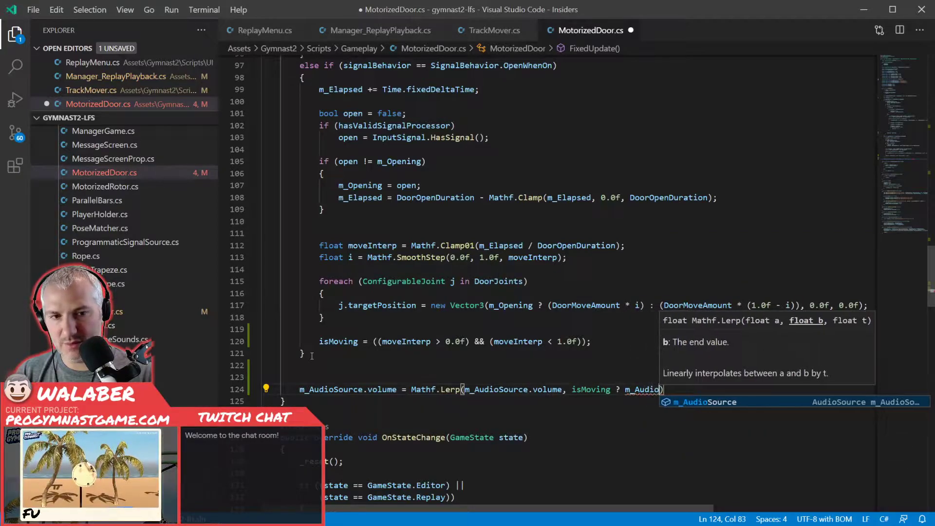
{"action": "type", "text": "lume, 0.0f"}
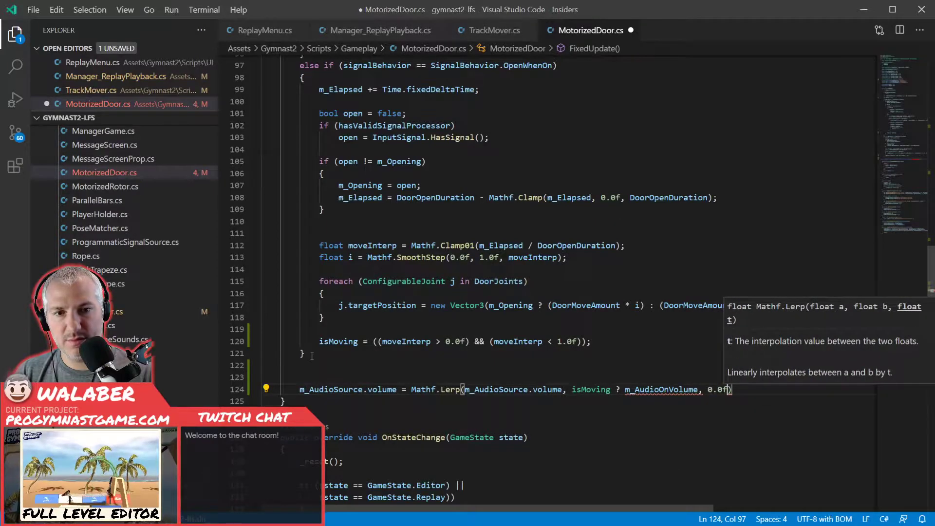
{"action": "type", "text": ","}
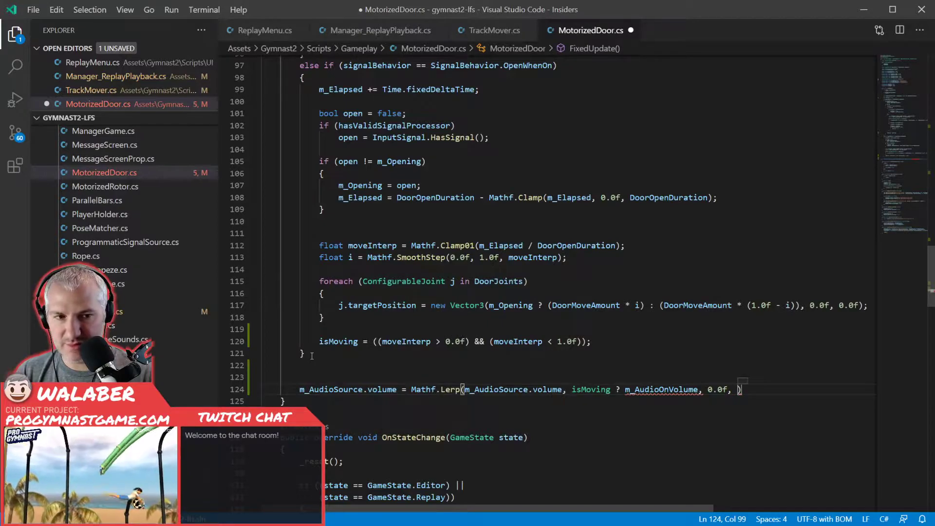
{"action": "type", "text": " 0.2f);"}
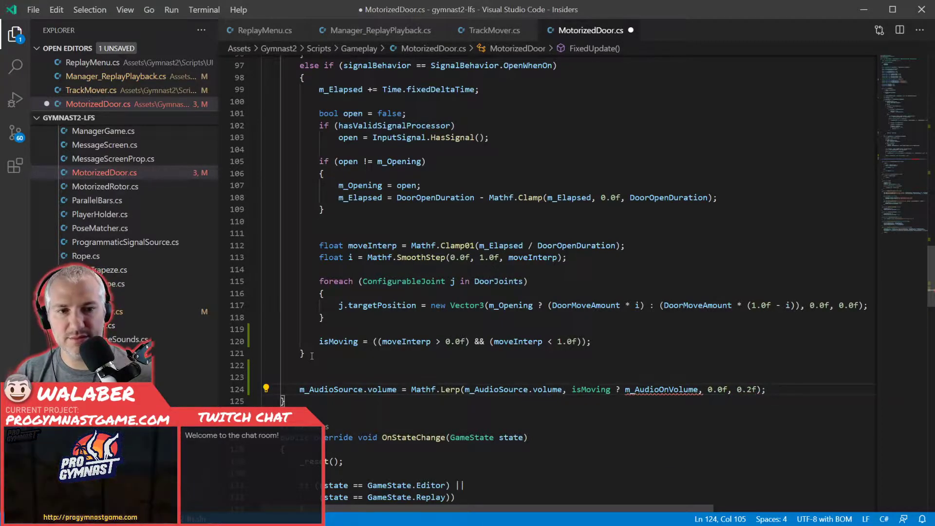
Declare [SerializeField] private float m_AudioOnVolume; on a new line below the m_AudioSource field, reusing the name from the Lerp call.
{"action": "left_click", "coordinate": [653, 388]}
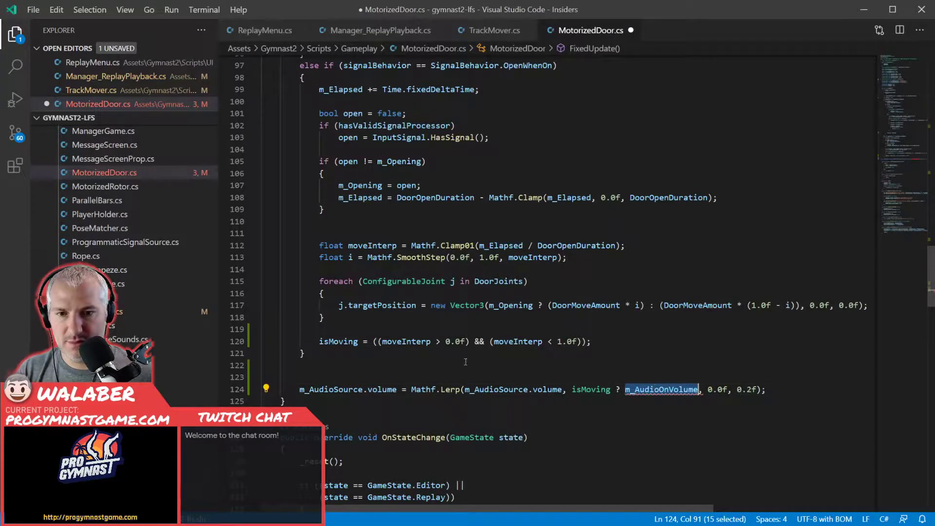
{"action": "left_click", "coordinate": [390, 367]}
{"action": "scroll", "coordinate": [389, 366], "scroll_direction": "up", "scroll_amount": 11}
{"action": "scroll", "coordinate": [389, 367], "scroll_direction": "up", "scroll_amount": 15}
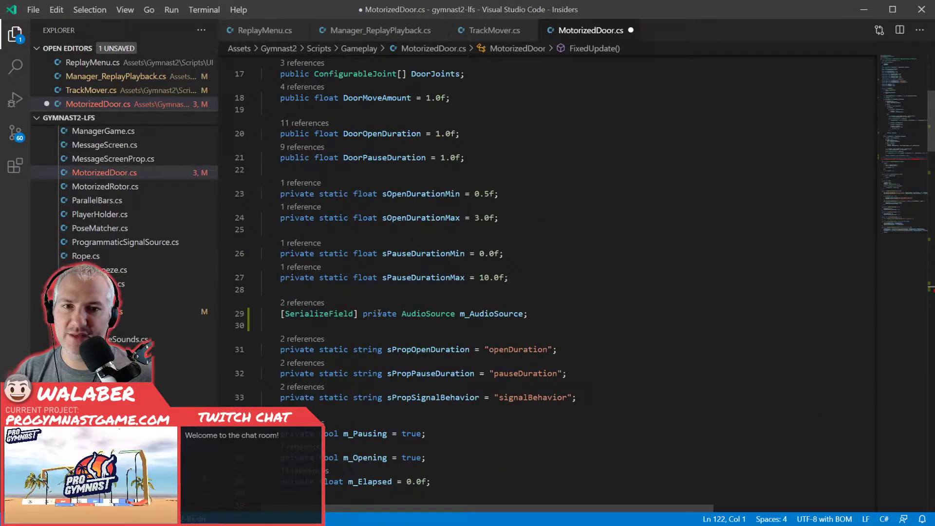
{"action": "scroll", "coordinate": [466, 233], "scroll_direction": "up", "scroll_amount": 3}
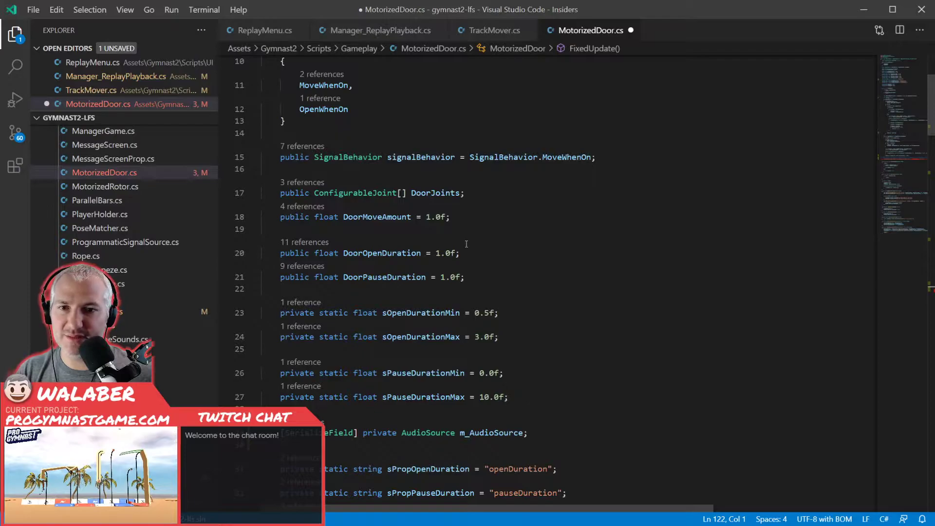
{"action": "left_click", "coordinate": [543, 433]}
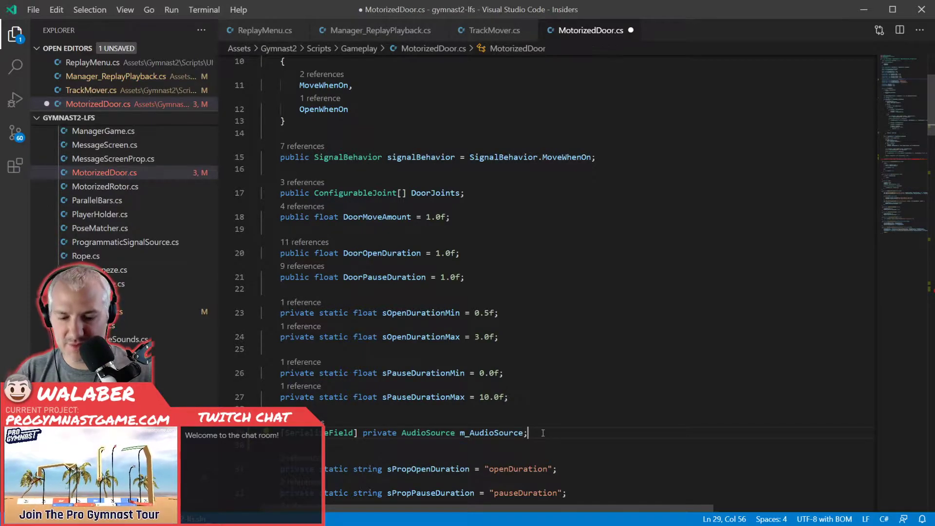
{"action": "key", "text": "Return"}
{"action": "type", "text": "[SerializeField] p"}
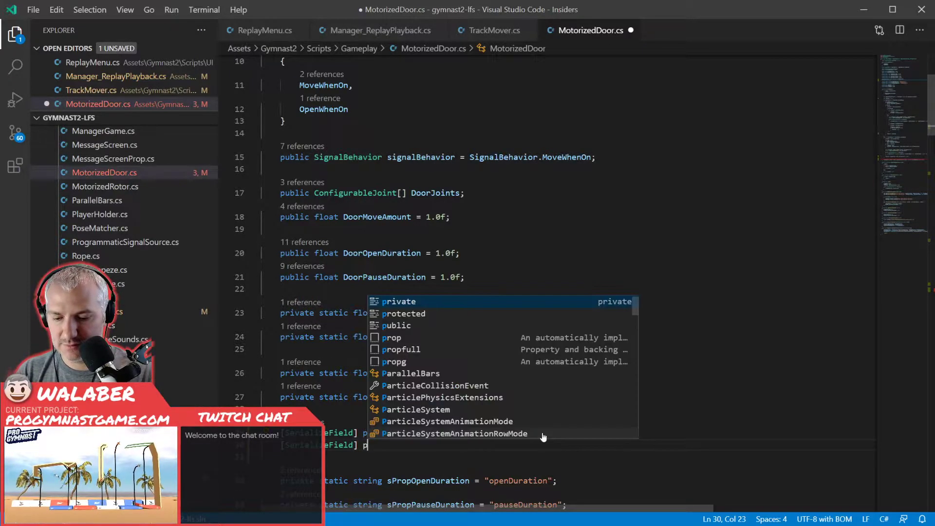
{"action": "type", "text": "rivate float m_AudioOnVolume;"}
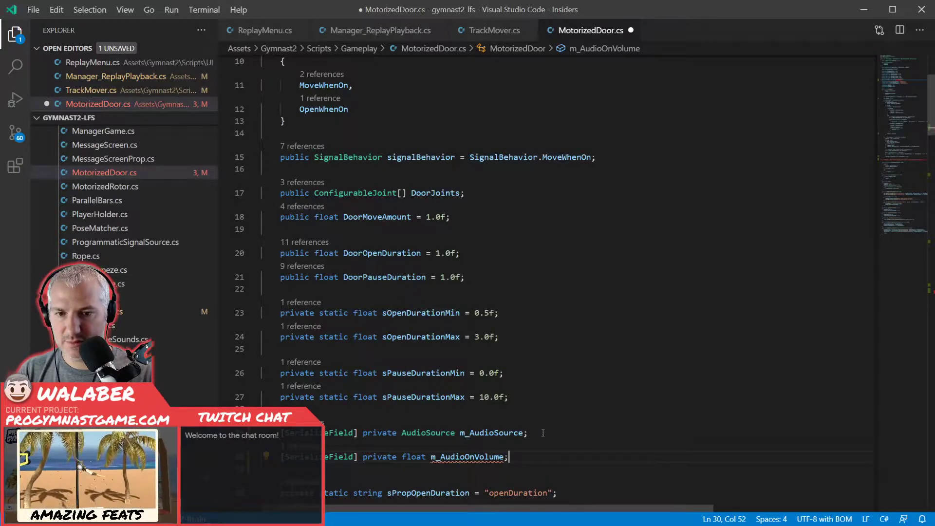
Initialize m_AudioOnVolume to 0.5f and save MotorizedDoor.cs.
{"action": "key", "text": "BackSpace"}
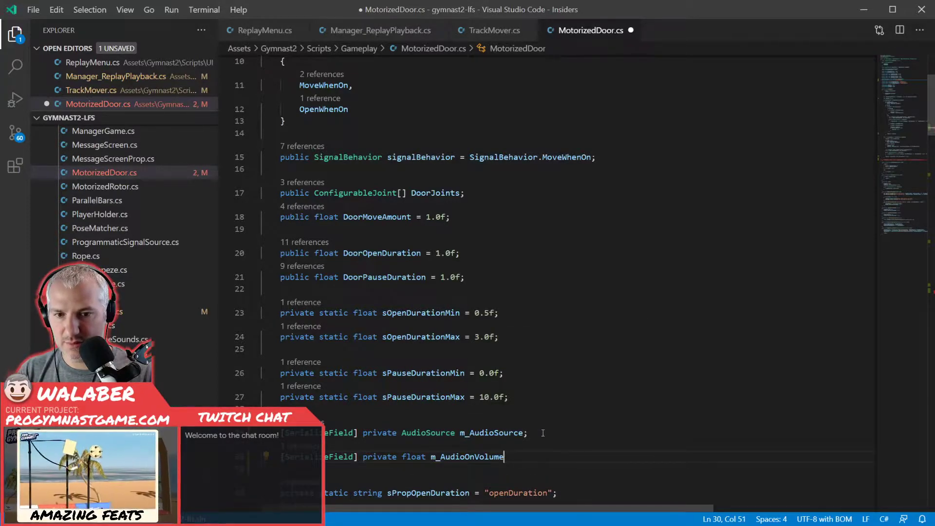
{"action": "type", "text": "= 0.5;"}
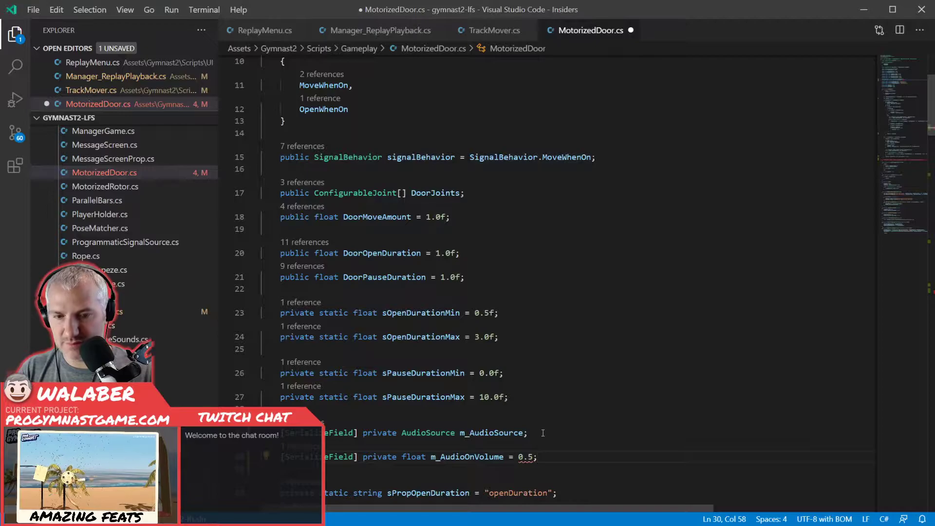
{"action": "key", "text": "ctrl+s"}
{"action": "key", "text": "Left"}
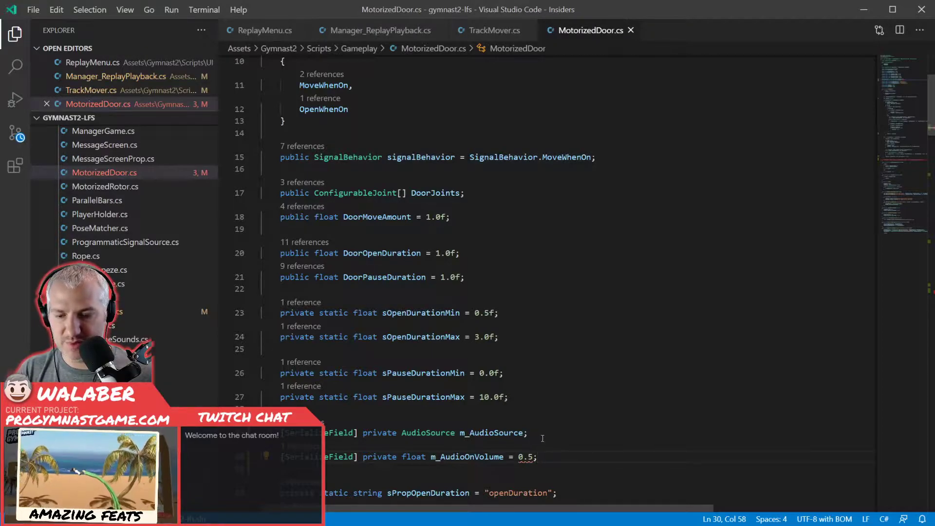
{"action": "type", "text": "f"}
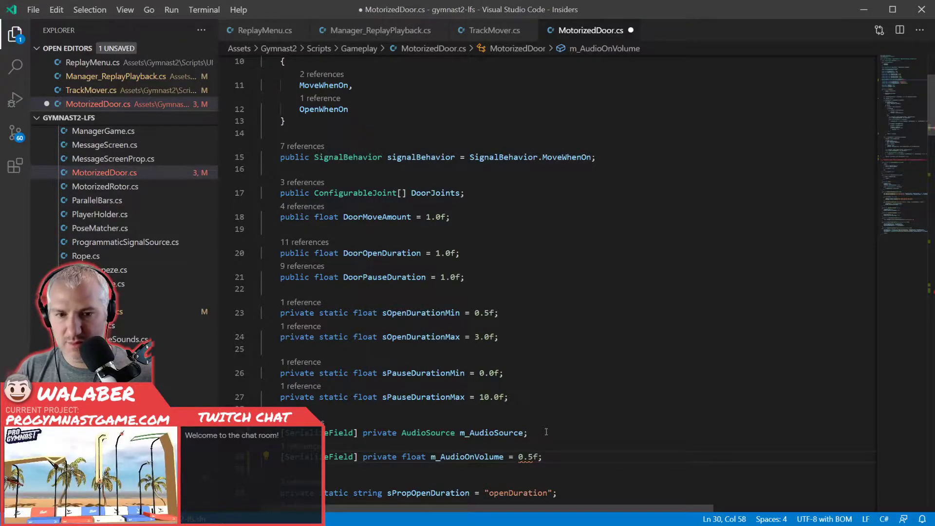
{"action": "key", "text": "ctrl+s"}
{"action": "left_click", "coordinate": [516, 355]}
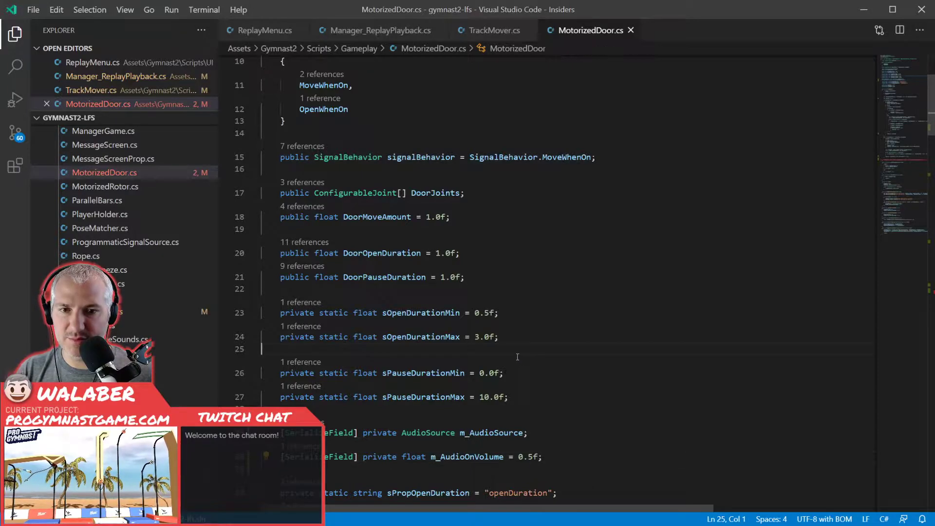
Open the MotorizedDoor.cs syntax error from Unity's console and replace the comma after m_AudioOnVolume in the Lerp call with a colon.
{"action": "key", "text": "alt+Tab"}
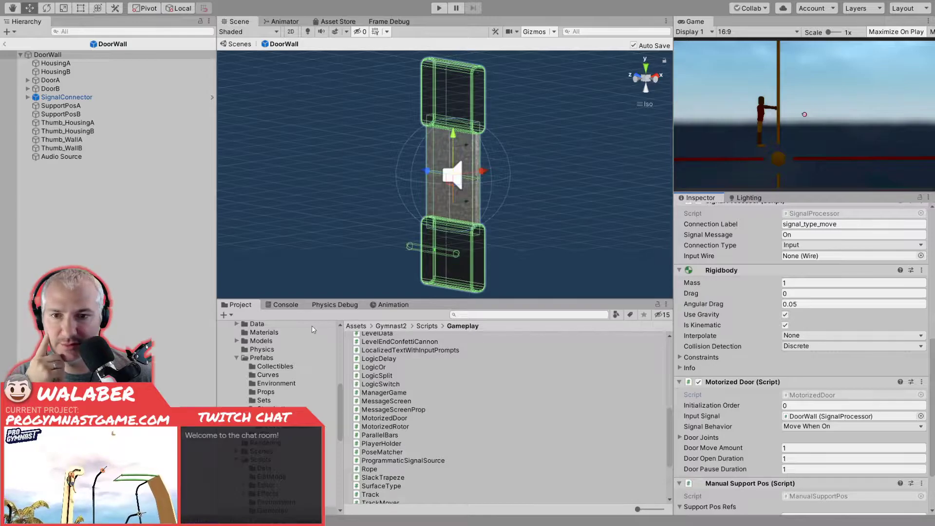
{"action": "left_click", "coordinate": [293, 305]}
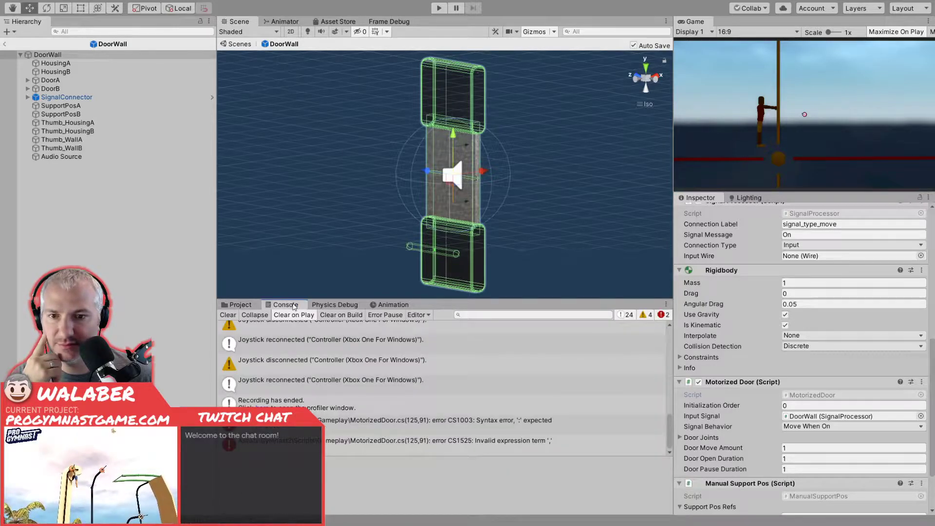
{"action": "double_click", "coordinate": [401, 423]}
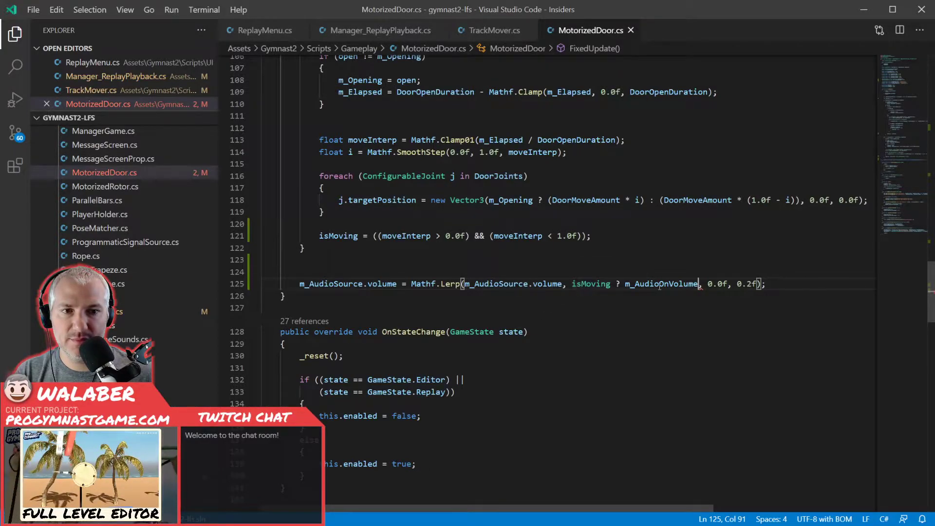
{"action": "key", "text": "shift+Left"}
{"action": "type", "text": ":"}
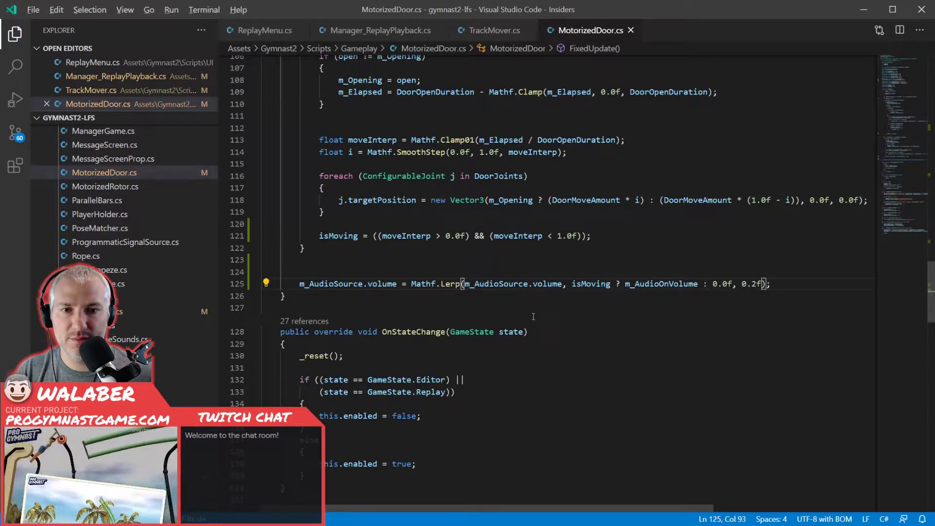
Switch to Unity and assign DoorWall's Audio Source child to the Audio Source field of its Motorized Door script.
{"action": "key", "text": "alt+Tab"}
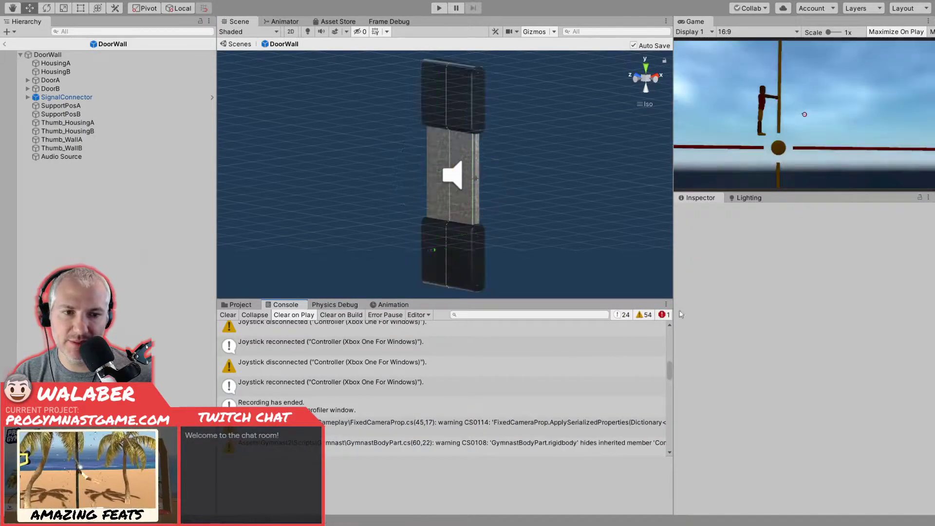
{"action": "left_click", "coordinate": [56, 55]}
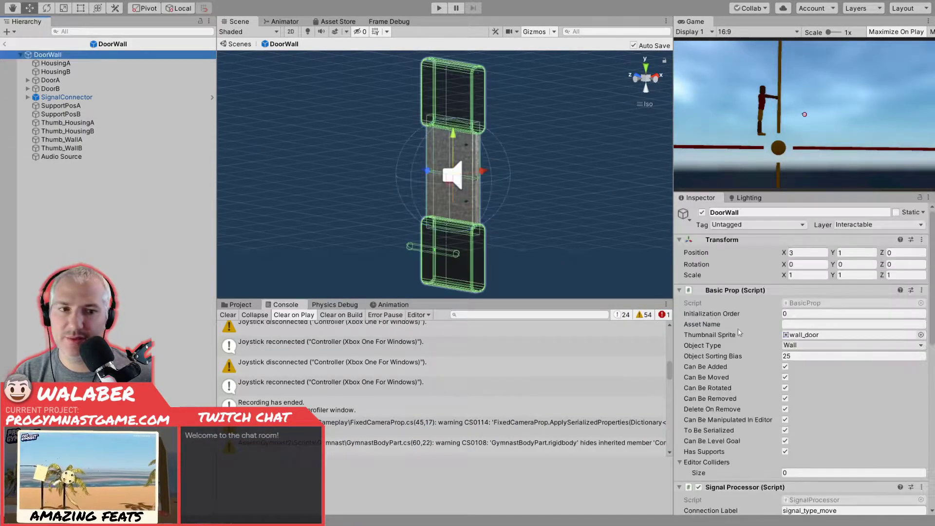
{"action": "scroll", "coordinate": [739, 336], "scroll_direction": "down", "scroll_amount": 10}
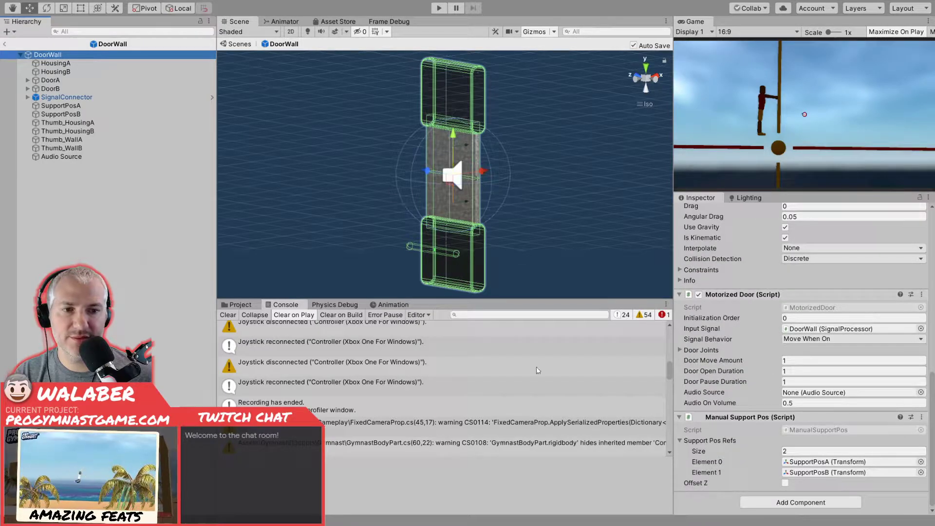
{"action": "left_click_drag", "start_coordinate": [64, 157], "coordinate": [784, 392]}
Set the Motorized Door script's Audio On Volume to 0.8 and switch back to MotorizedDoor.cs in Visual Studio Code.
{"action": "left_click", "coordinate": [707, 403]}
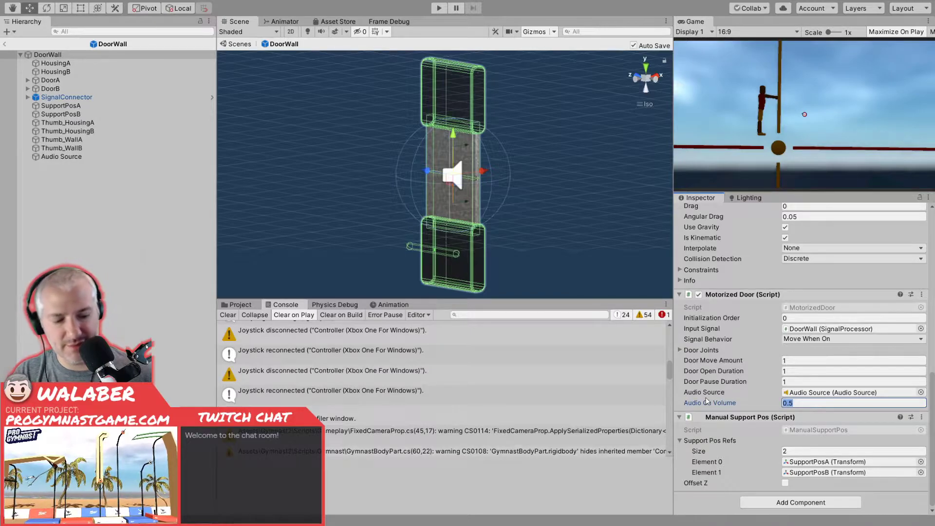
{"action": "type", "text": "0."}
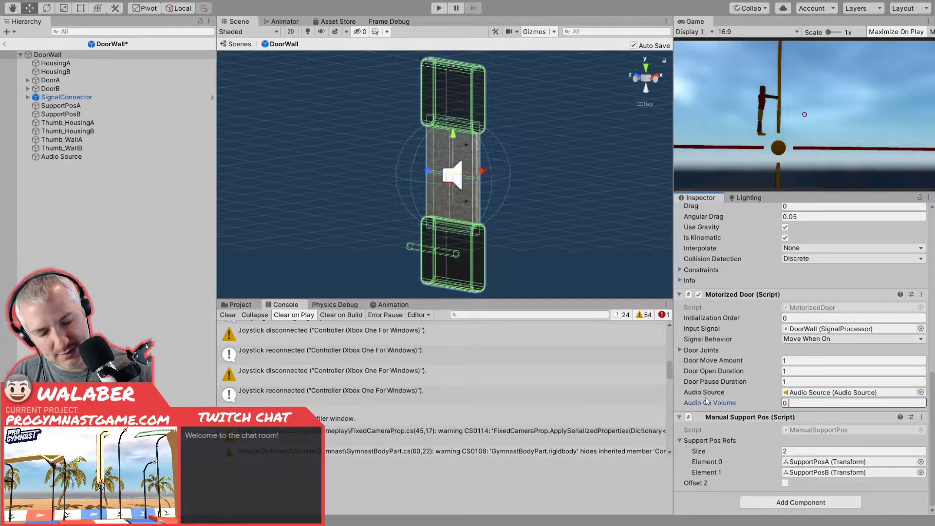
{"action": "type", "text": "8"}
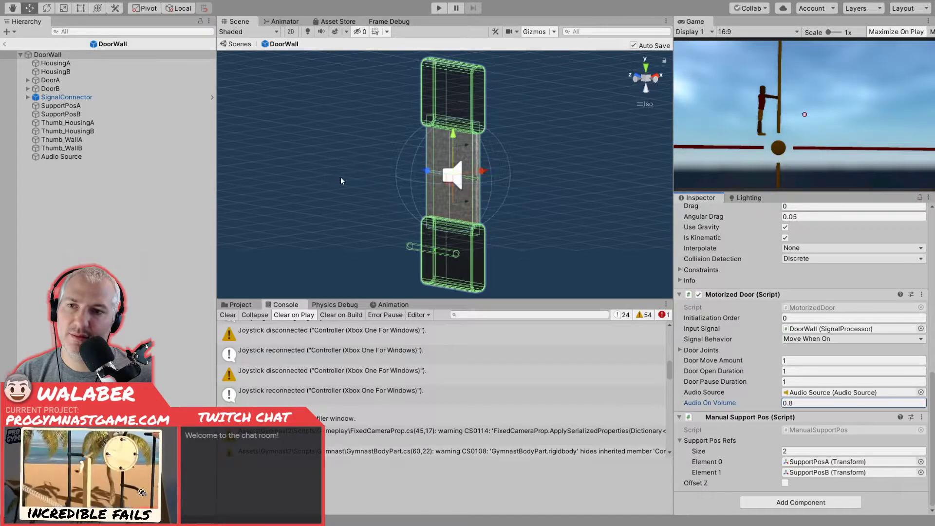
{"action": "key", "text": "alt+Tab"}
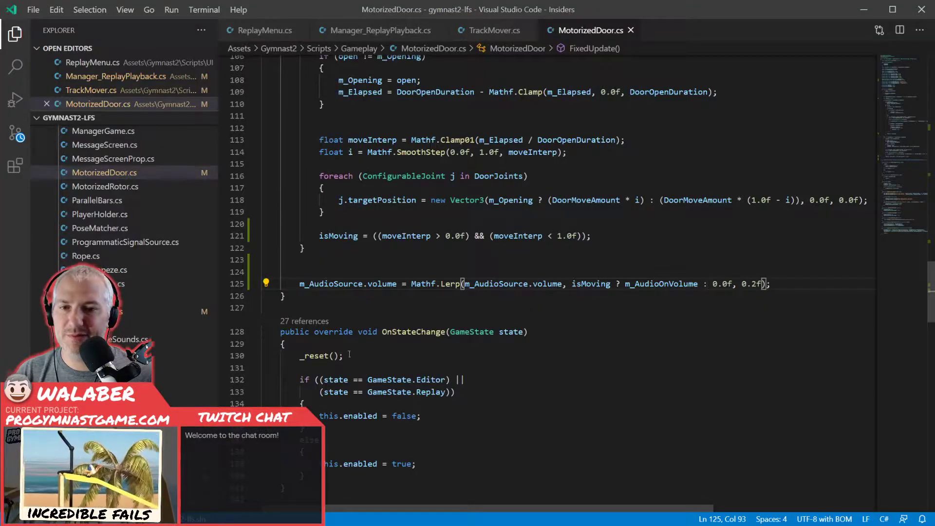
Below the m_AudioSource.volume Lerp line in FixedUpdate, add an if condition checking m_AudioSource.volume > 0.01f.
{"action": "left_click", "coordinate": [783, 287]}
{"action": "key", "text": "Return"}
{"action": "type", "text": "if (m_AudioSource.vol"}
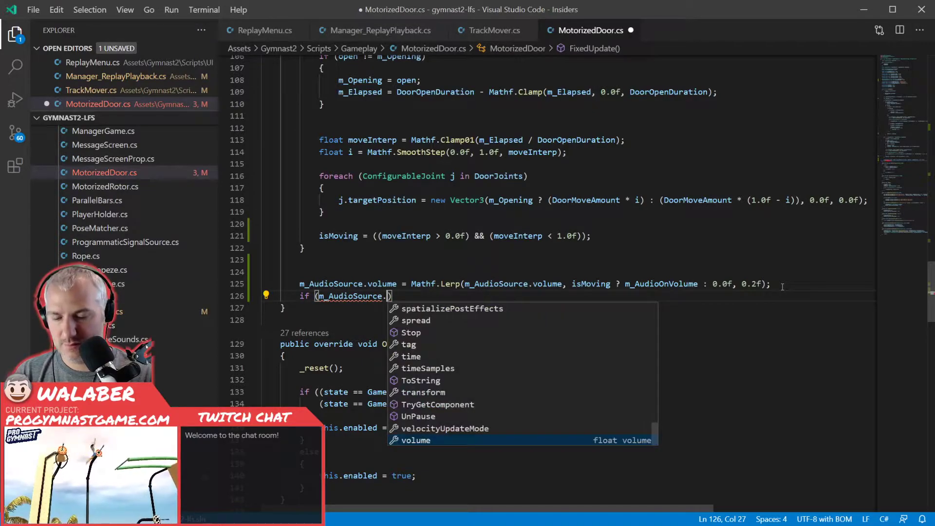
{"action": "key", "text": "Tab"}
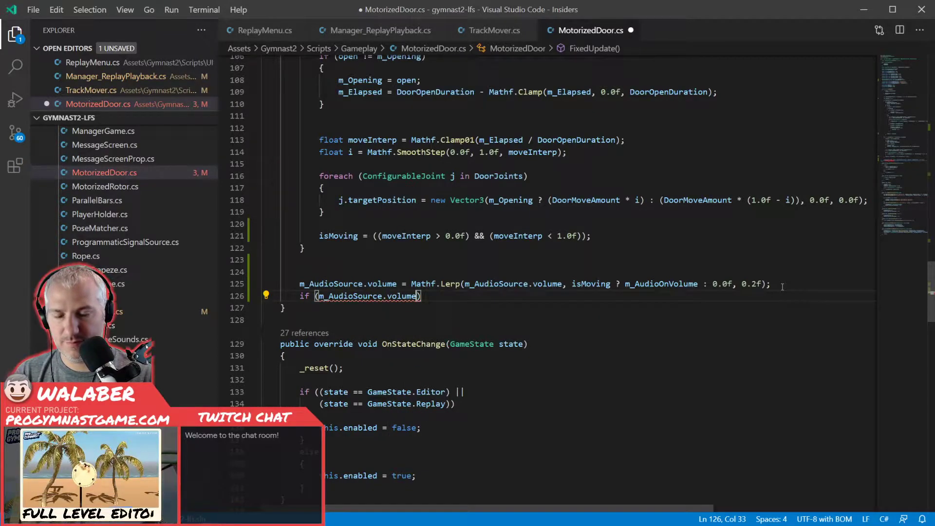
{"action": "type", "text": "> 0.0f"}
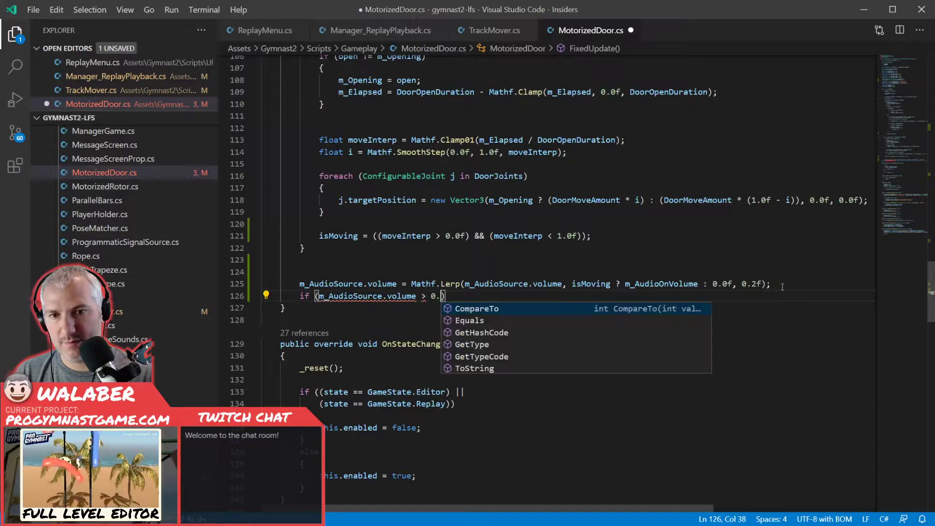
{"action": "type", "text": ")"}
{"action": "key", "text": "BackSpace"}
{"action": "key", "text": "BackSpace"}
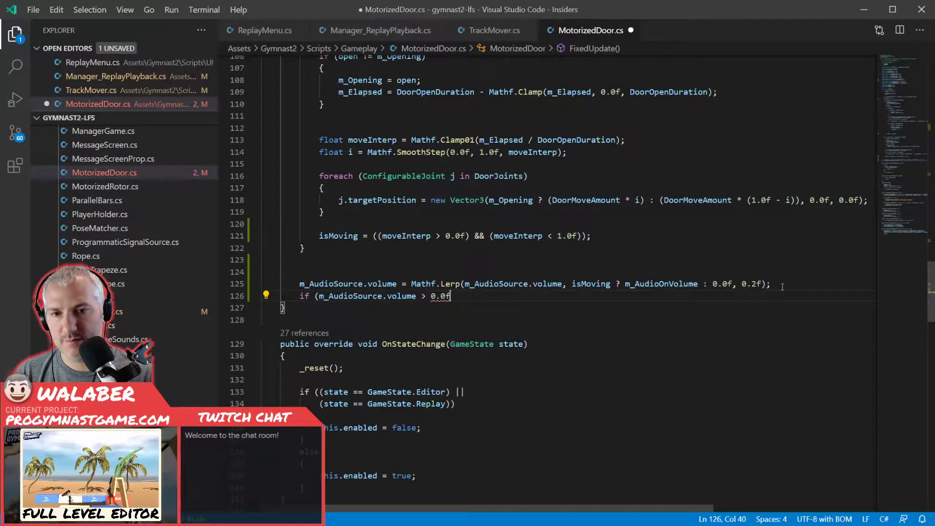
{"action": "type", "text": "1f)"}
{"action": "key", "text": "Return"}
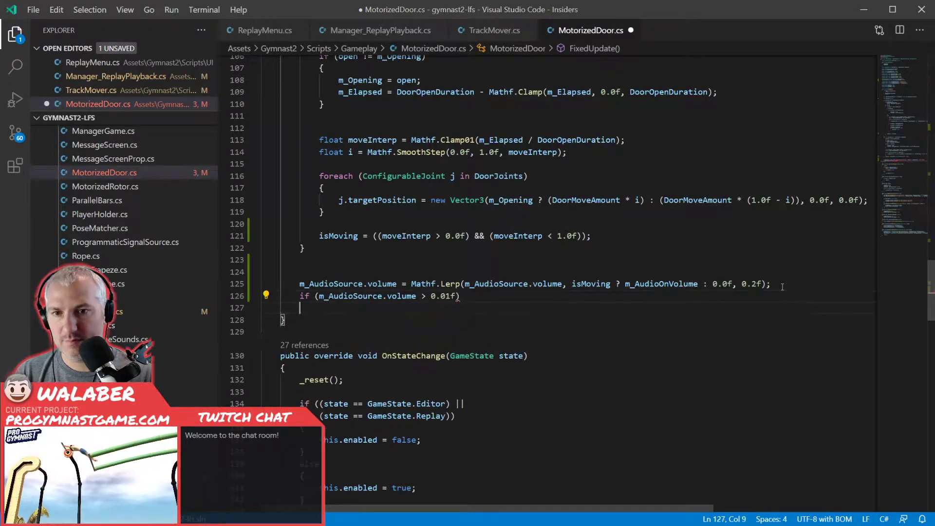
Inside the volume condition's block, add a check for !m_AudioSource.isPlaying that calls m_AudioSource.Play().
{"action": "type", "text": "{"}
{"action": "key", "text": "Return"}
{"action": "type", "text": "if ("}
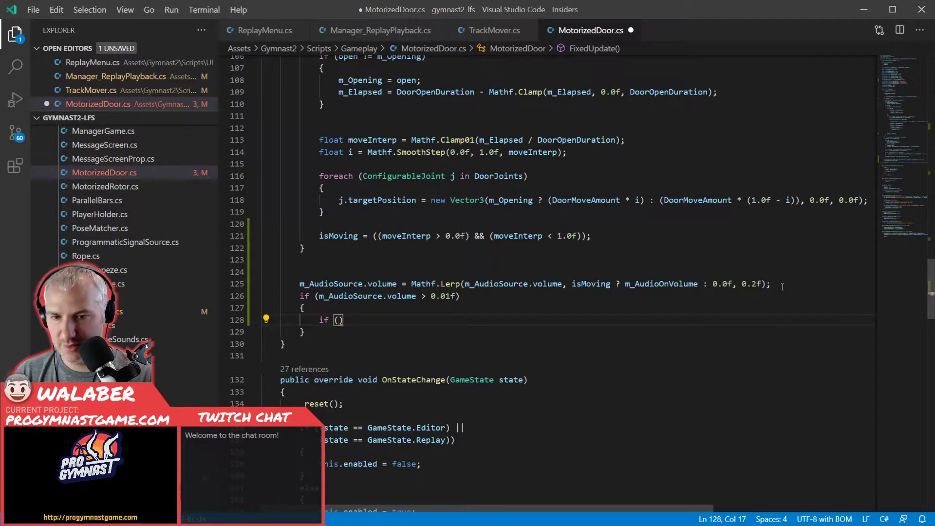
{"action": "type", "text": "!m_AudioSource."}
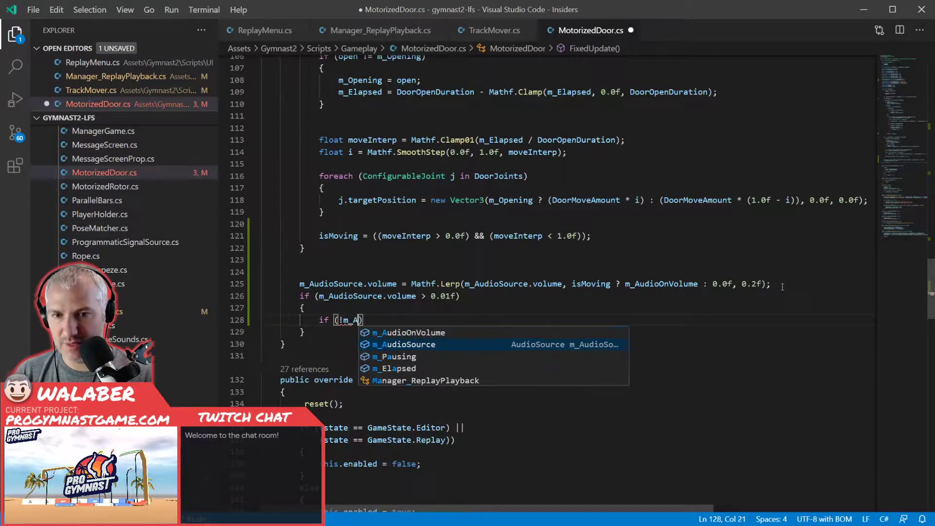
{"action": "type", "text": "isPlaying"}
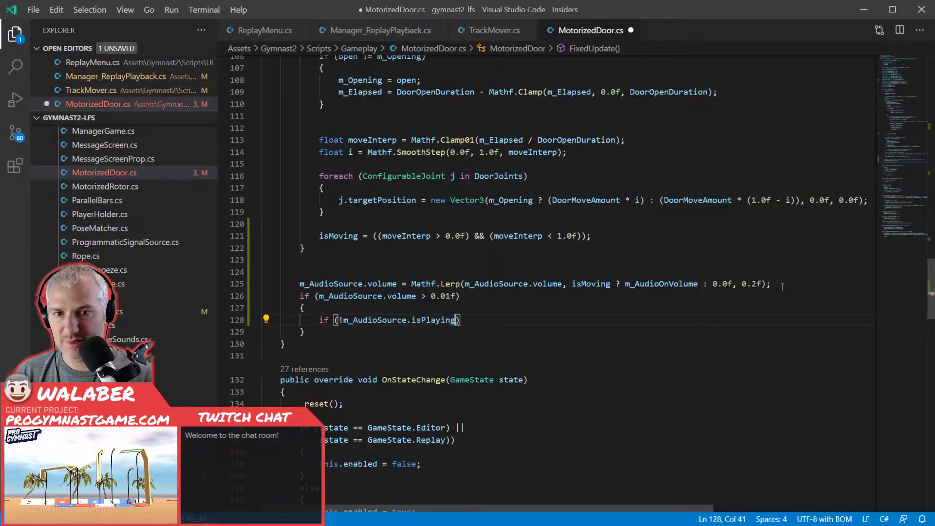
{"action": "type", "text": ")"}
{"action": "key", "text": "Return"}
{"action": "type", "text": "m_AudioSource.pl"}
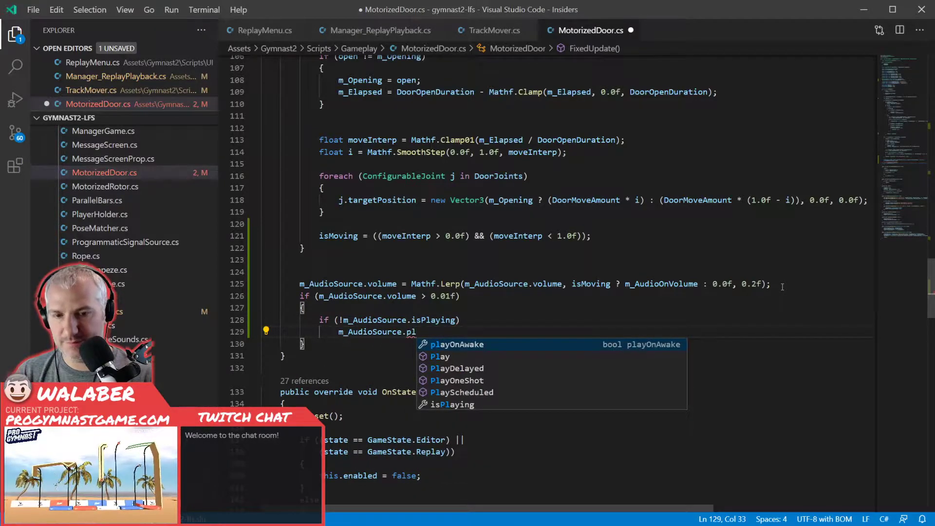
{"action": "key", "text": "Down"}
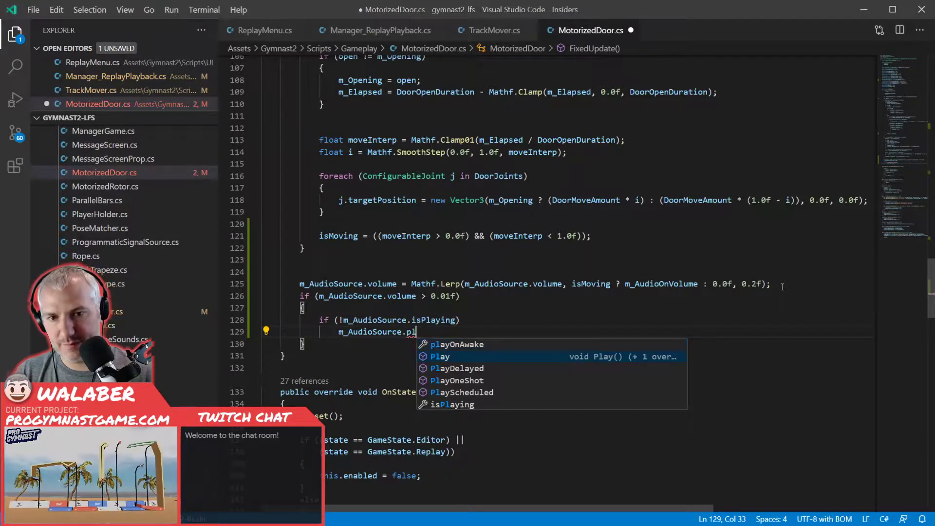
{"action": "key", "text": "Tab"}
{"action": "type", "text": "();"}
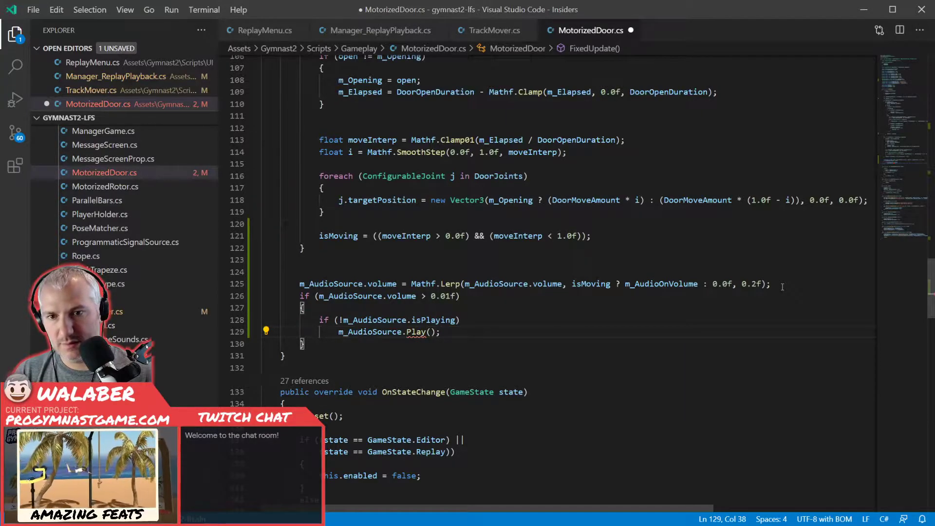
Add an else block that calls m_AudioSource.Stop() if m_AudioSource.isPlaying, and save MotorizedDoor.cs.
{"action": "key", "text": "Down"}
{"action": "key", "text": "Return"}
{"action": "type", "text": "else"}
{"action": "key", "text": "Return"}
{"action": "type", "text": "{"}
{"action": "key", "text": "Return"}
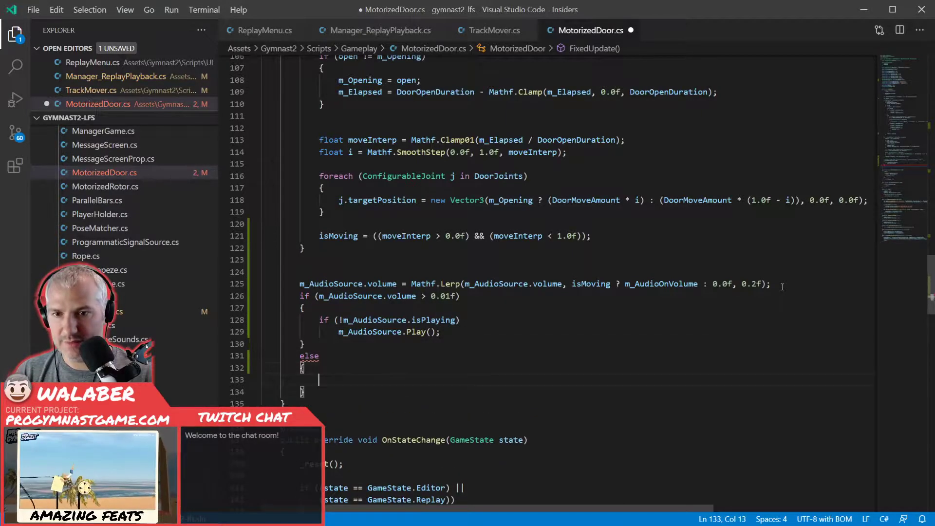
{"action": "type", "text": "if (m_AudioSource."}
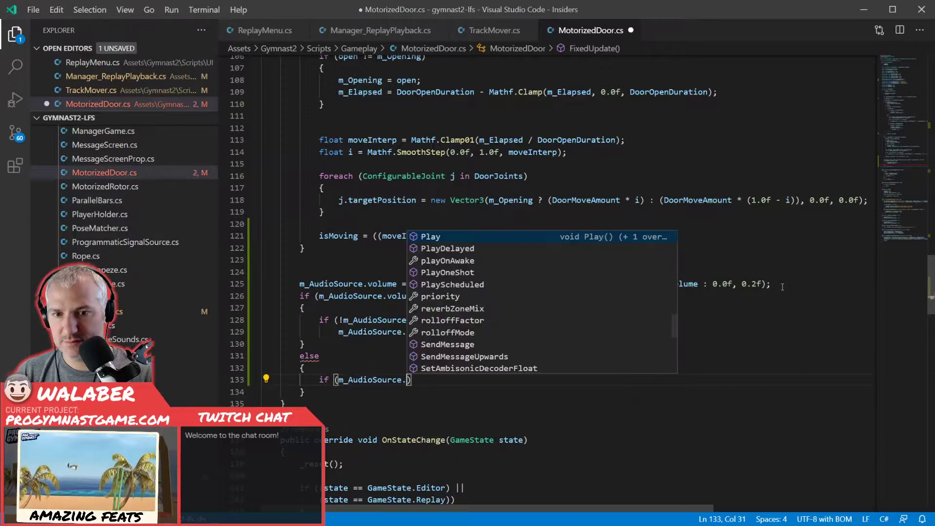
{"action": "type", "text": "isPlaying)"}
{"action": "key", "text": "Return"}
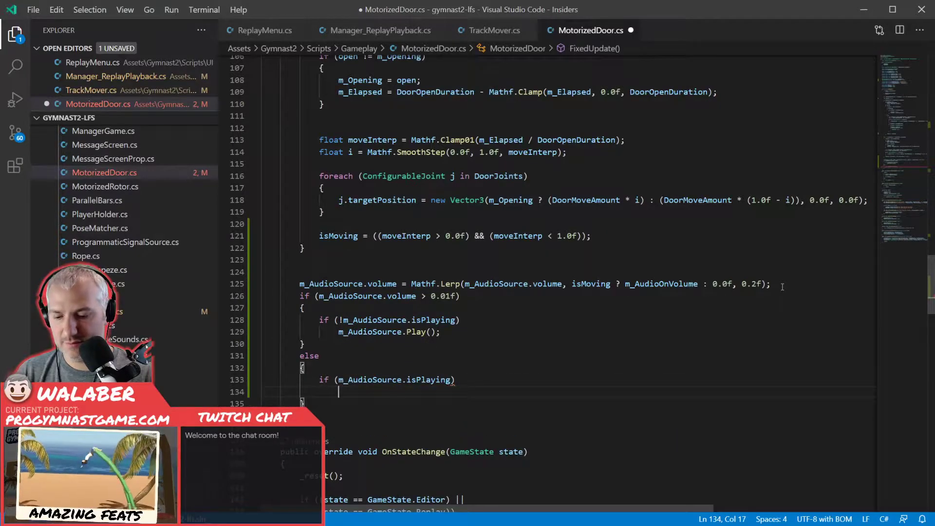
{"action": "type", "text": "m_AudioSource.sto"}
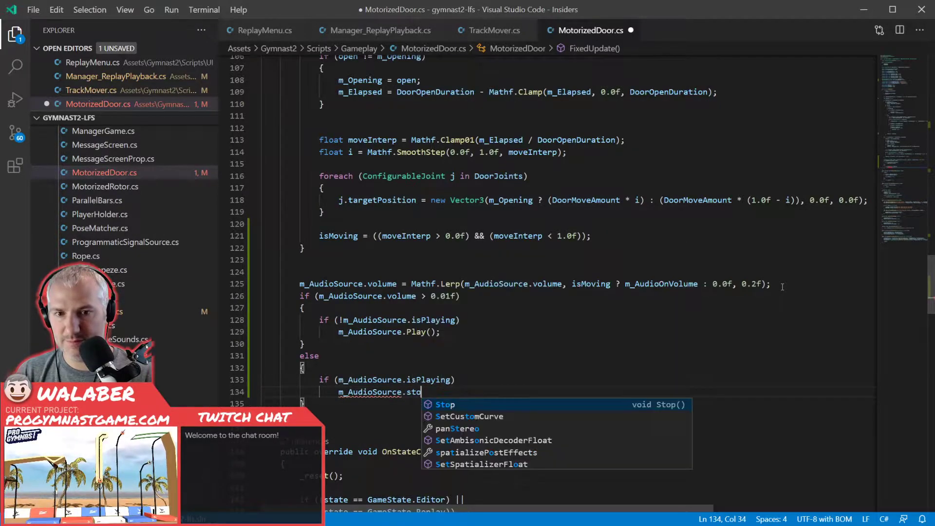
{"action": "key", "text": "Tab"}
{"action": "type", "text": "();"}
{"action": "key", "text": "ctrl+s"}
Switch to Unity, clear the console and leave the DoorWall prefab for the game scene.
{"action": "key", "text": "alt+Tab"}
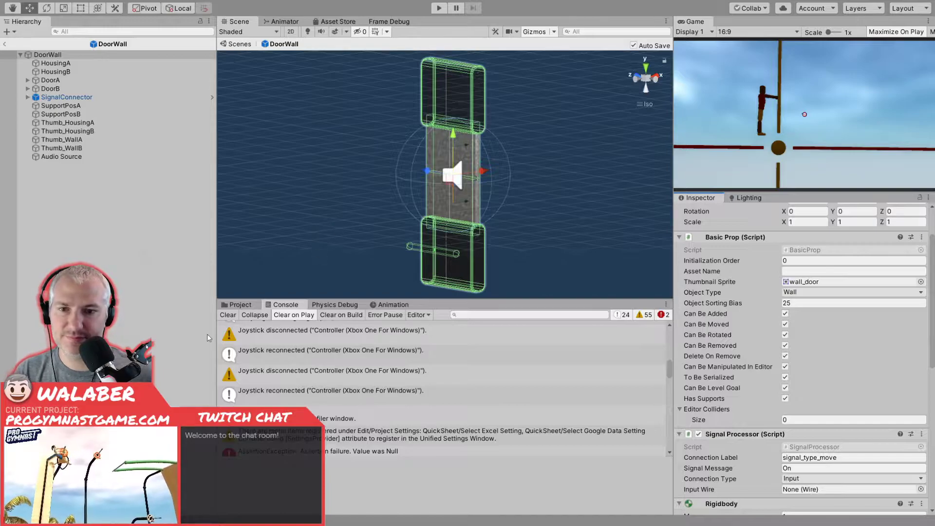
{"action": "left_click", "coordinate": [228, 315]}
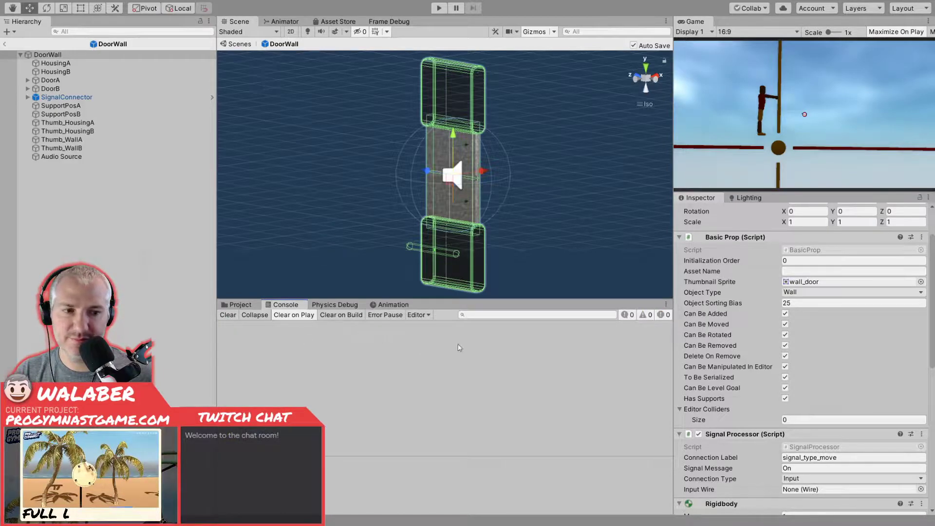
{"action": "left_click", "coordinate": [5, 46]}
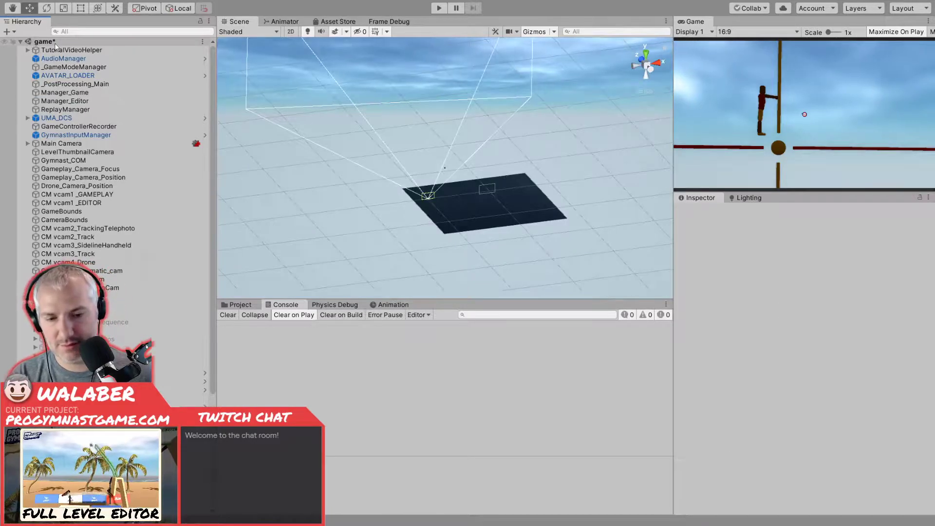
Build the project's AssetBundles.
{"action": "left_click", "coordinate": [59, 1]}
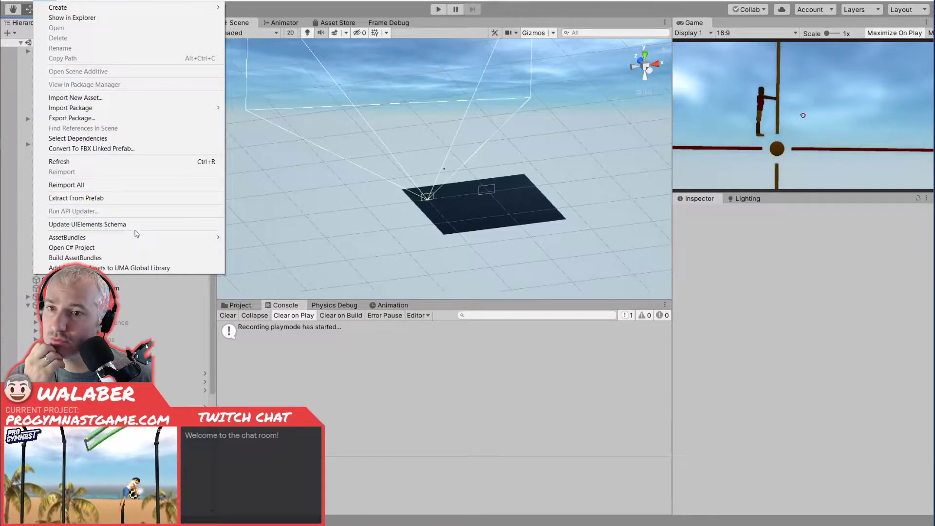
{"action": "mouse_move", "coordinate": [128, 241]}
{"action": "left_click", "coordinate": [117, 257]}
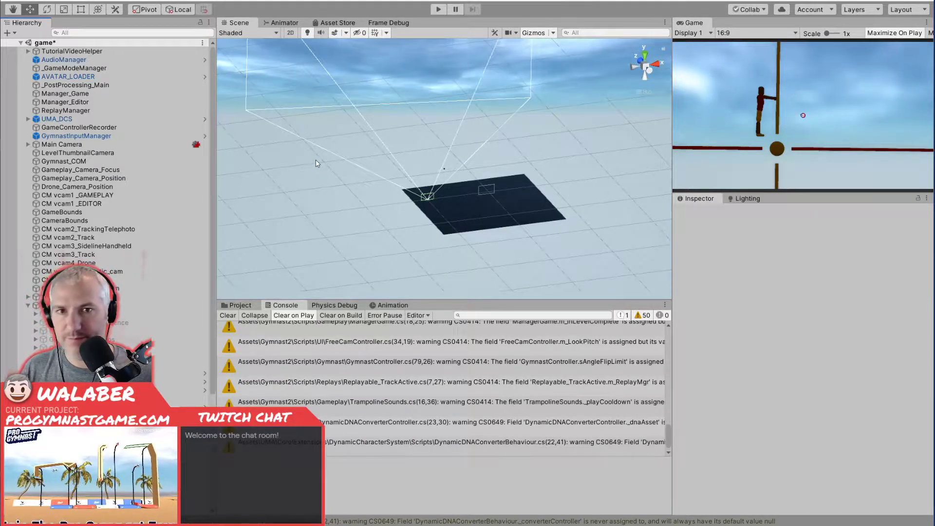
Run the game in the editor and load the just-through level from the level list.
{"action": "left_click", "coordinate": [439, 10]}
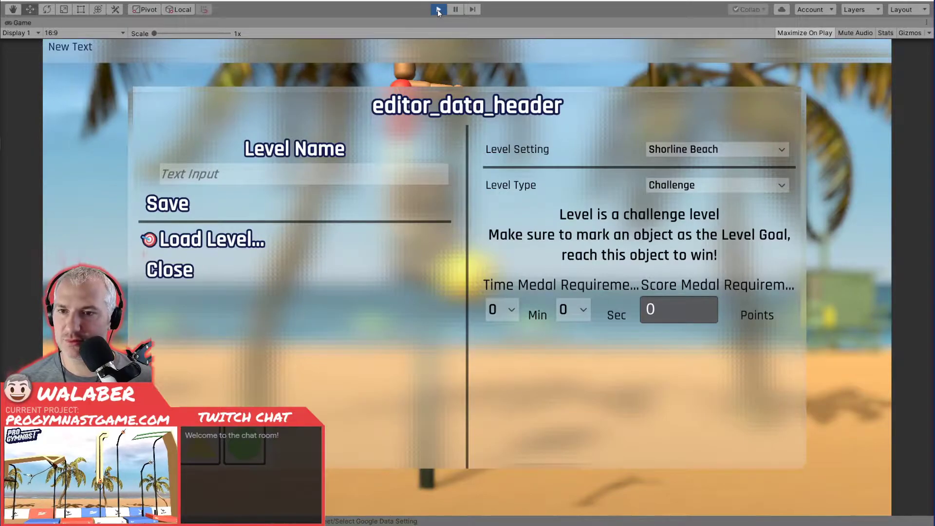
{"action": "key", "text": "Return"}
{"action": "key", "text": "Down"}
{"action": "key", "text": "Down"}
{"action": "key", "text": "Down"}
{"action": "key", "text": "Down"}
{"action": "key", "text": "Down"}
{"action": "key", "text": "Down"}
{"action": "key", "text": "Down"}
{"action": "key", "text": "Down"}
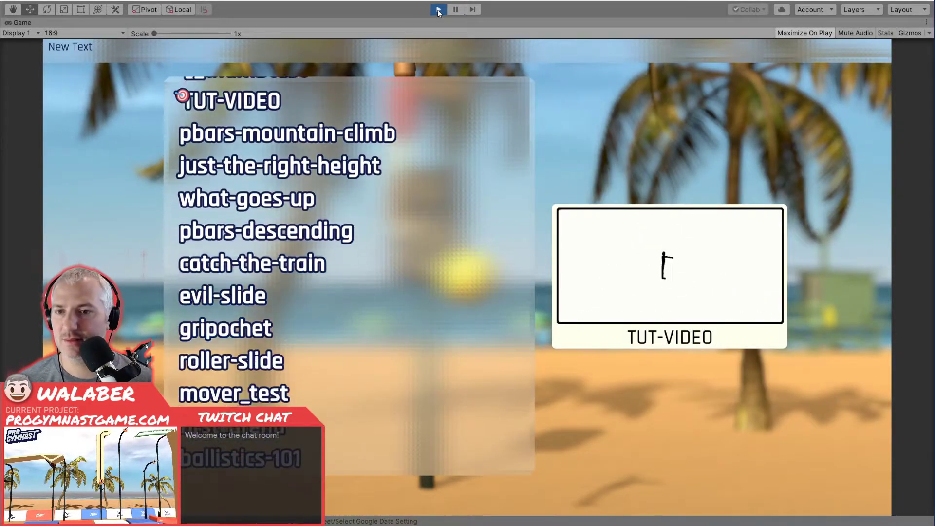
{"action": "key", "text": "Down"}
{"action": "key", "text": "Down"}
{"action": "key", "text": "Down"}
{"action": "key", "text": "Down"}
{"action": "key", "text": "Down"}
{"action": "key", "text": "Down"}
{"action": "key", "text": "Down"}
{"action": "key", "text": "Down"}
{"action": "key", "text": "Down"}
{"action": "key", "text": "Down"}
{"action": "key", "text": "Down"}
{"action": "key", "text": "Down"}
{"action": "key", "text": "Down"}
{"action": "key", "text": "Down"}
{"action": "key", "text": "Down"}
{"action": "key", "text": "Down"}
{"action": "key", "text": "Down"}
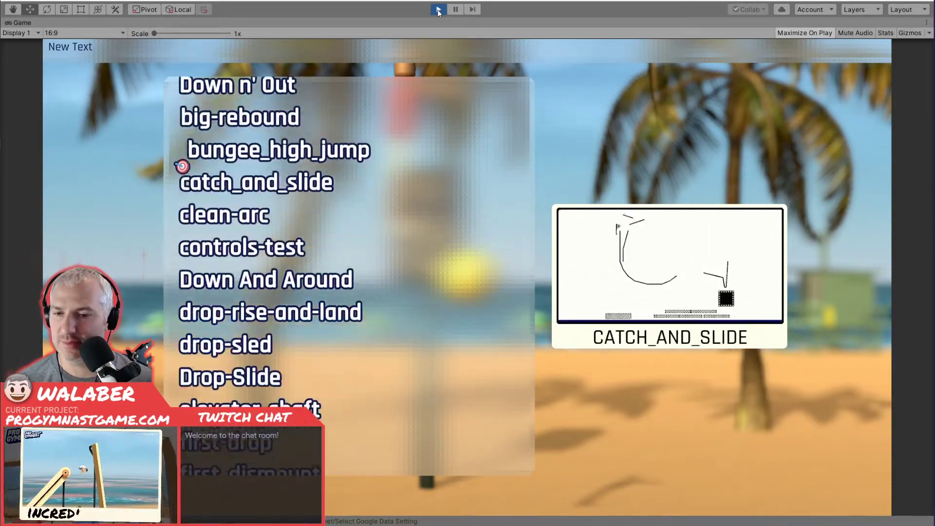
{"action": "key", "text": "Down"}
{"action": "key", "text": "Down"}
{"action": "key", "text": "Down"}
{"action": "key", "text": "Down"}
{"action": "key", "text": "Down"}
{"action": "key", "text": "Down"}
{"action": "key", "text": "Down"}
{"action": "key", "text": "Down"}
{"action": "key", "text": "Down"}
{"action": "key", "text": "Down"}
{"action": "key", "text": "Down"}
{"action": "key", "text": "Down"}
{"action": "key", "text": "Down"}
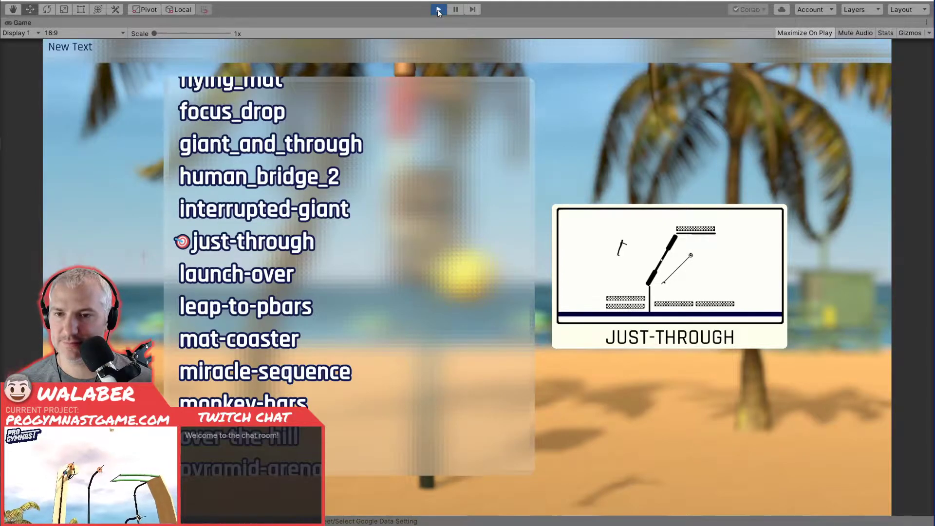
{"action": "key", "text": "Return"}
Play-test the just-through level with its motorized door, and stop the game.
{"action": "key", "text": "Escape"}
{"action": "key", "text": "Down"}
{"action": "key", "text": "Return"}
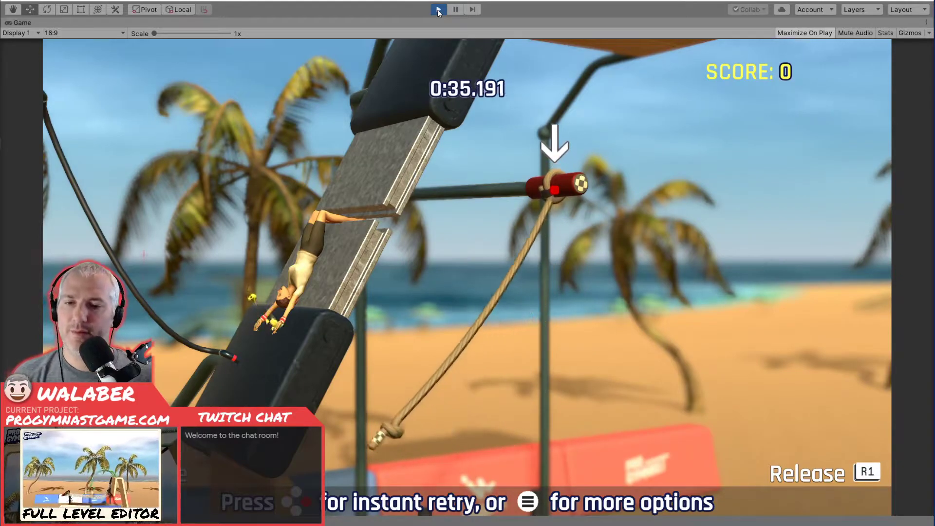
{"action": "left_click", "coordinate": [438, 10]}
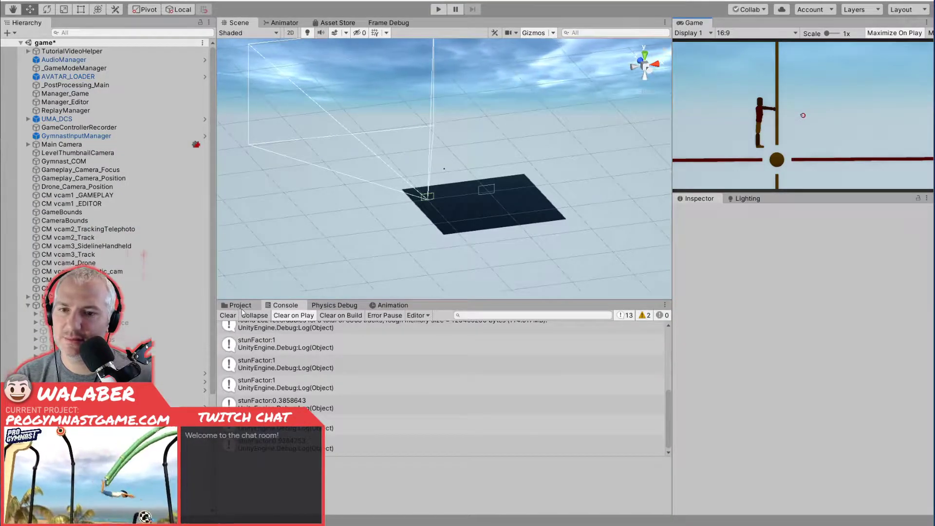
Search the project assets for "surface" and open the SurfaceType script in Visual Studio Code.
{"action": "left_click", "coordinate": [477, 316]}
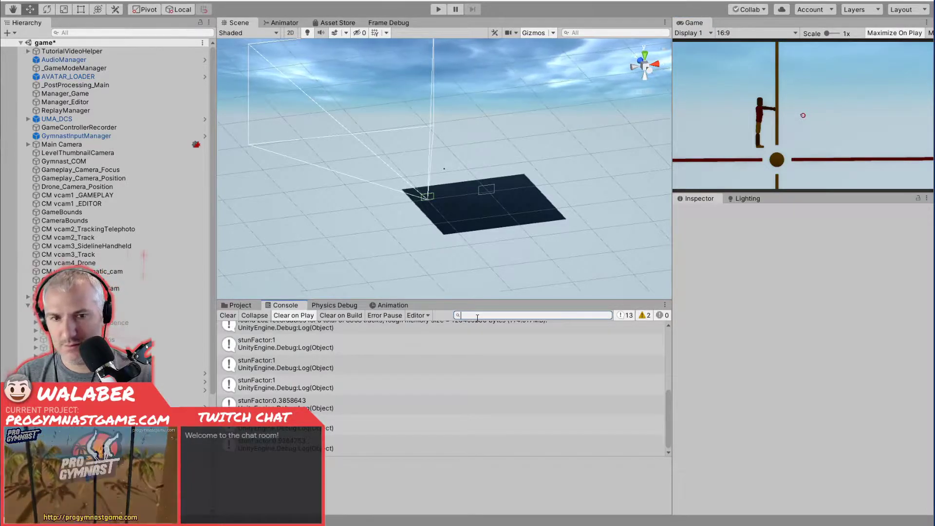
{"action": "left_click", "coordinate": [240, 305]}
{"action": "left_click", "coordinate": [521, 316]}
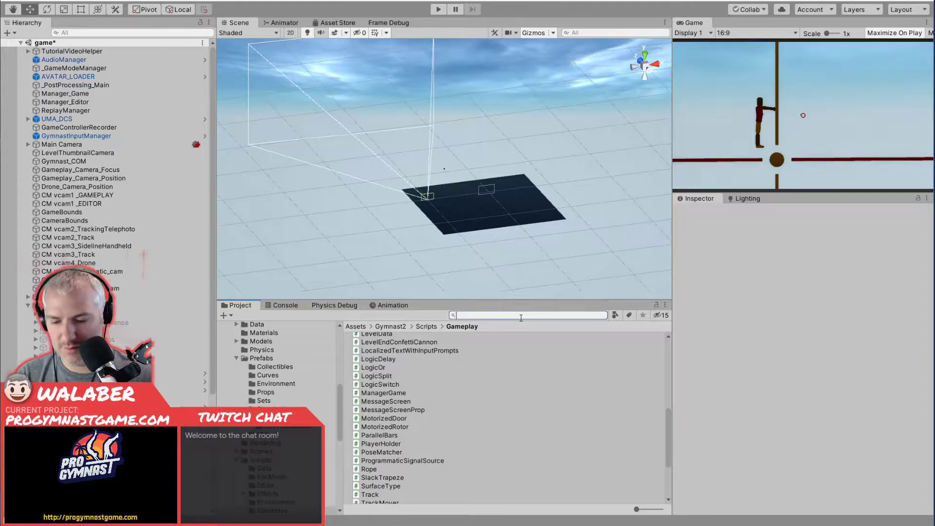
{"action": "type", "text": "surface"}
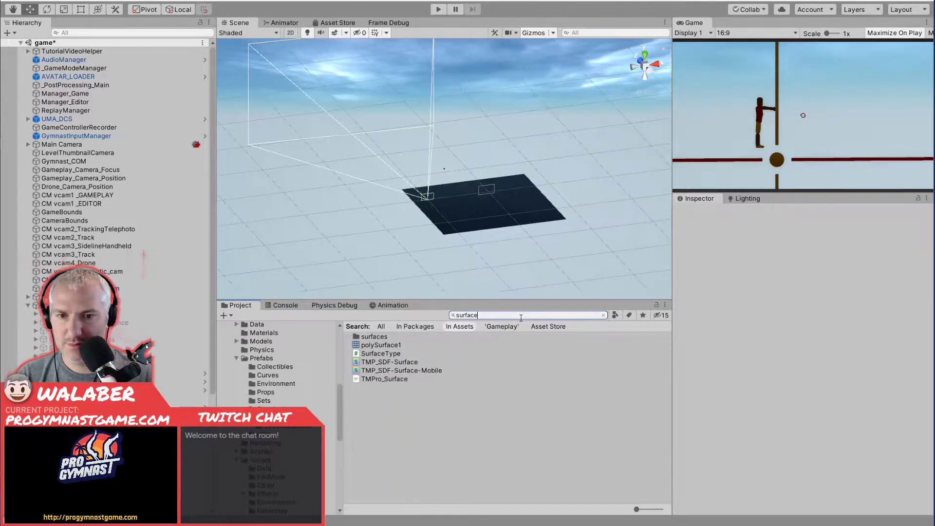
{"action": "left_click", "coordinate": [378, 346]}
{"action": "double_click", "coordinate": [376, 353]}
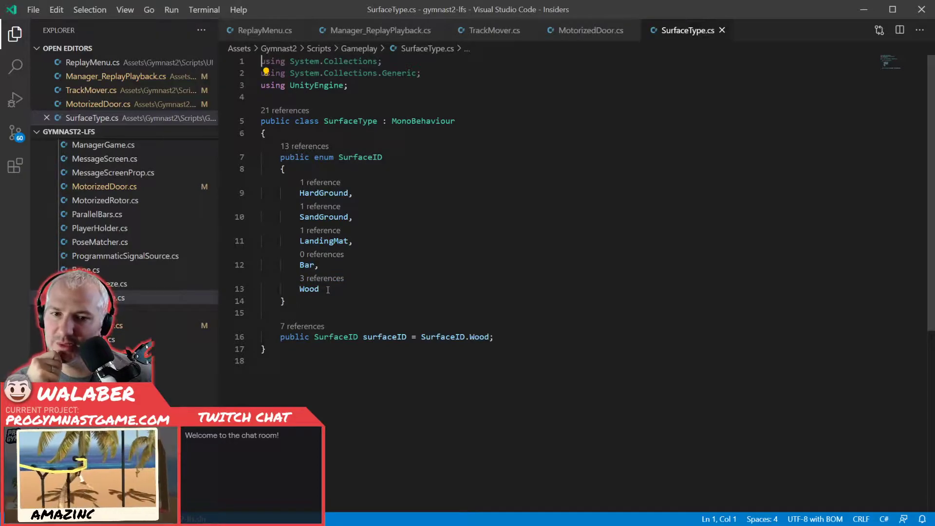
Find all references to the SurfaceType class and open its SurfaceSet usage in GroundImpactParticlePlacer.cs.
{"action": "right_click", "coordinate": [347, 122]}
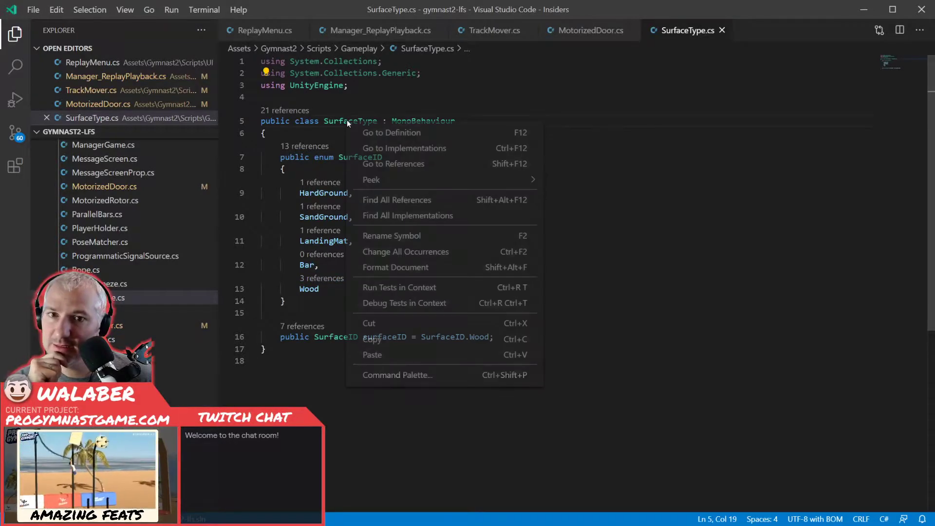
{"action": "left_click", "coordinate": [385, 201]}
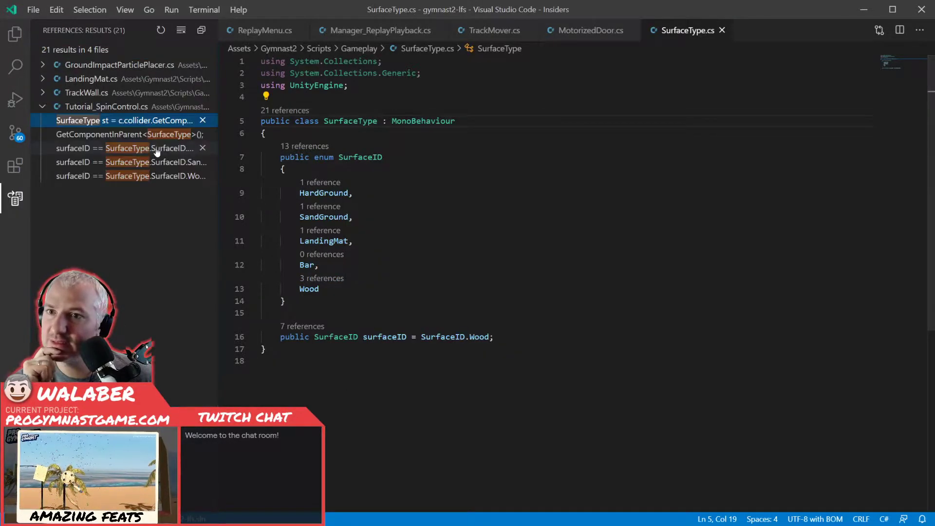
{"action": "left_click", "coordinate": [43, 65]}
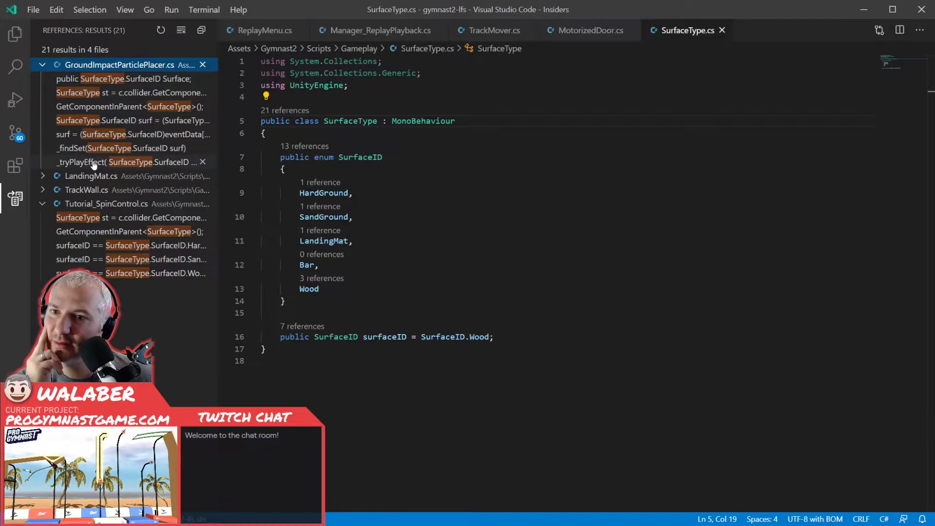
{"action": "left_click", "coordinate": [97, 79]}
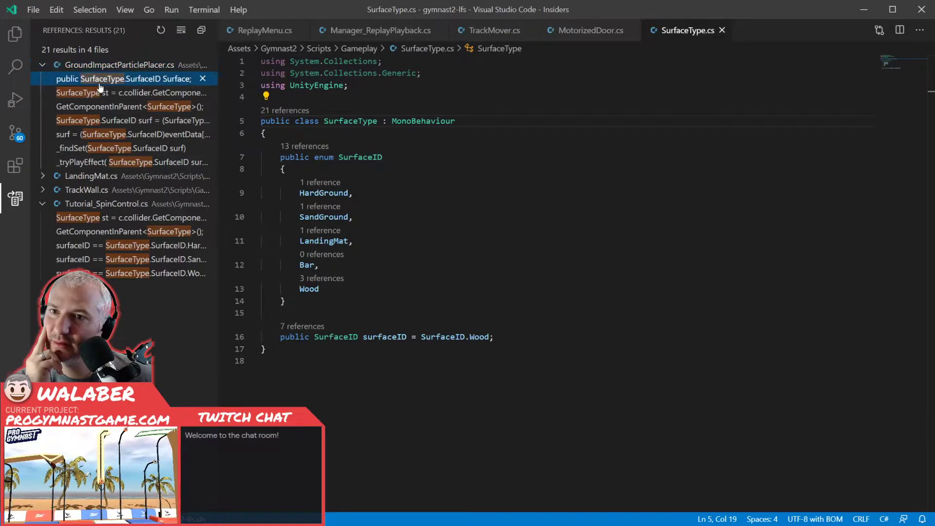
{"action": "left_click", "coordinate": [539, 223]}
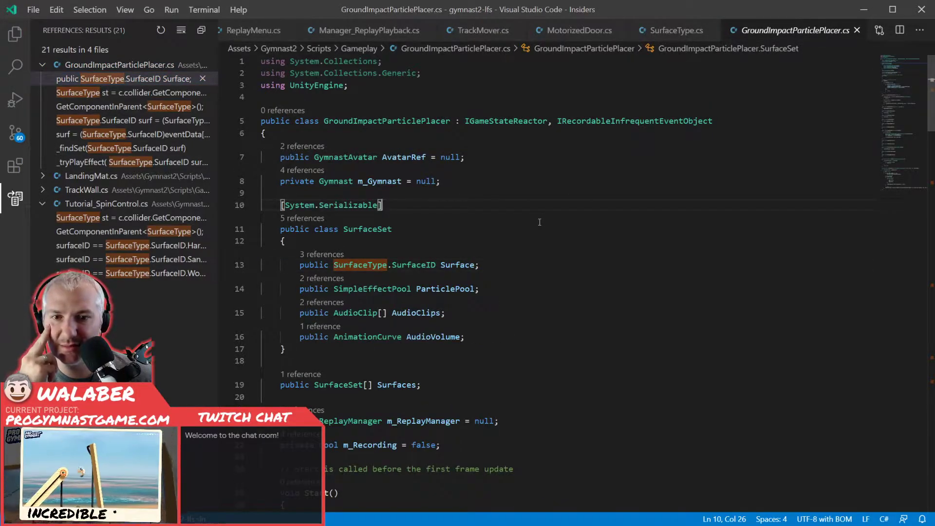
Examine the collision handling, surface lookup and _tryPlayEffect code in GroundImpactParticlePlacer.cs.
{"action": "scroll", "coordinate": [540, 222], "scroll_direction": "down", "scroll_amount": 12}
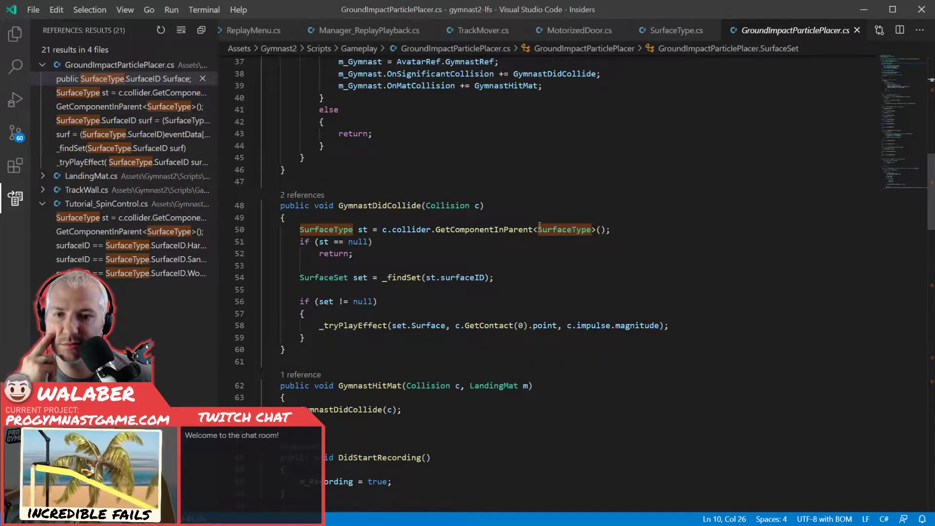
{"action": "scroll", "coordinate": [540, 226], "scroll_direction": "down", "scroll_amount": 1}
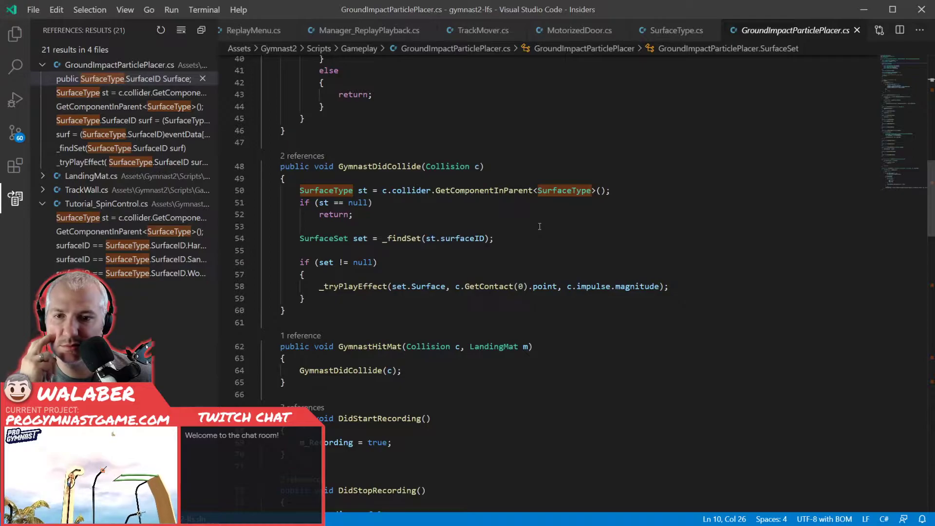
{"action": "scroll", "coordinate": [539, 227], "scroll_direction": "down", "scroll_amount": 16}
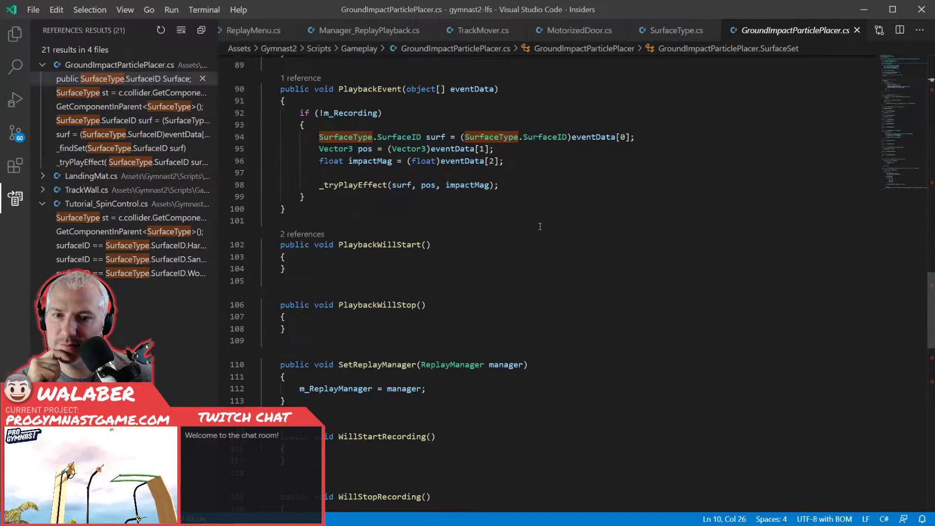
{"action": "scroll", "coordinate": [539, 226], "scroll_direction": "down", "scroll_amount": 11}
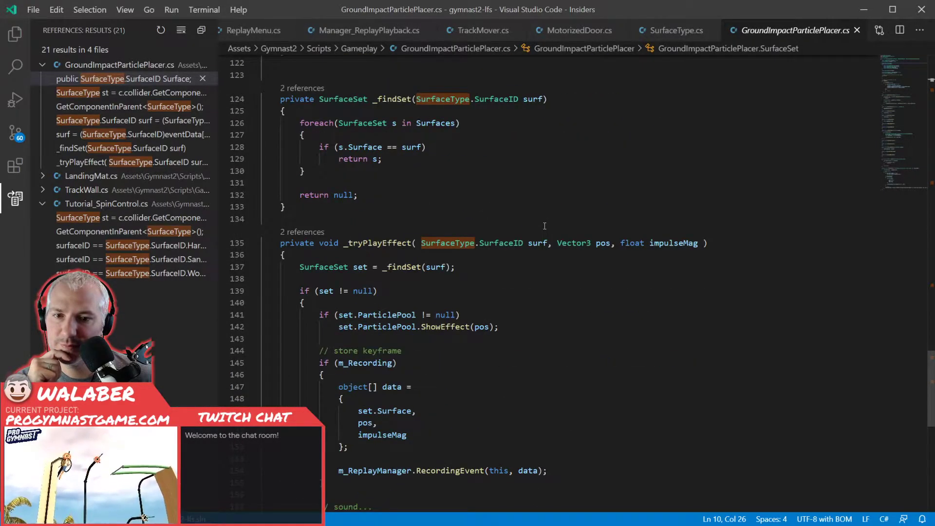
{"action": "scroll", "coordinate": [544, 226], "scroll_direction": "down", "scroll_amount": 2}
{"action": "scroll", "coordinate": [544, 226], "scroll_direction": "down", "scroll_amount": 1}
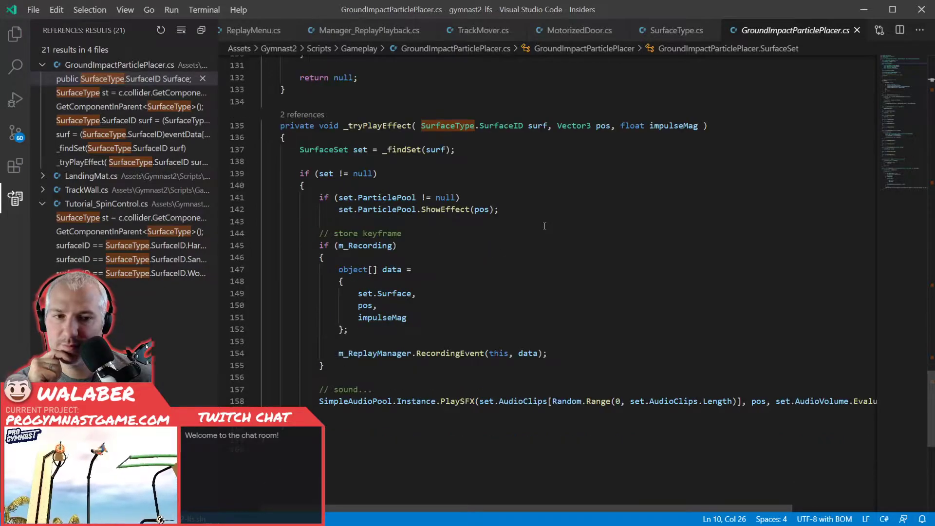
{"action": "left_click", "coordinate": [510, 253]}
{"action": "key", "text": "alt+Tab"}
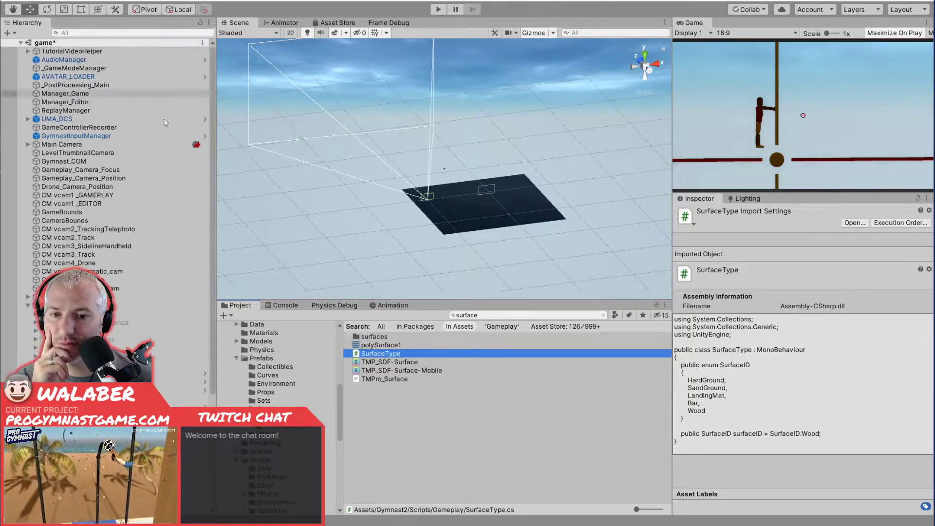
{"action": "key", "text": "alt+Tab"}
{"action": "scroll", "coordinate": [407, 187], "scroll_direction": "up", "scroll_amount": 7}
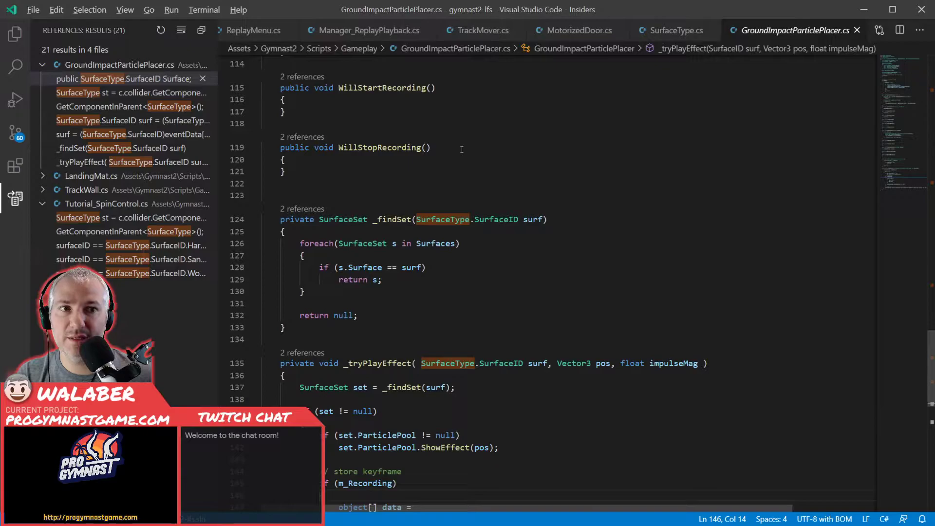
Switch to Unity, find the scene object of type groundimpactparticleplacer, select it, and clear the hierarchy filter.
{"action": "key", "text": "alt+Tab"}
{"action": "left_click", "coordinate": [107, 32]}
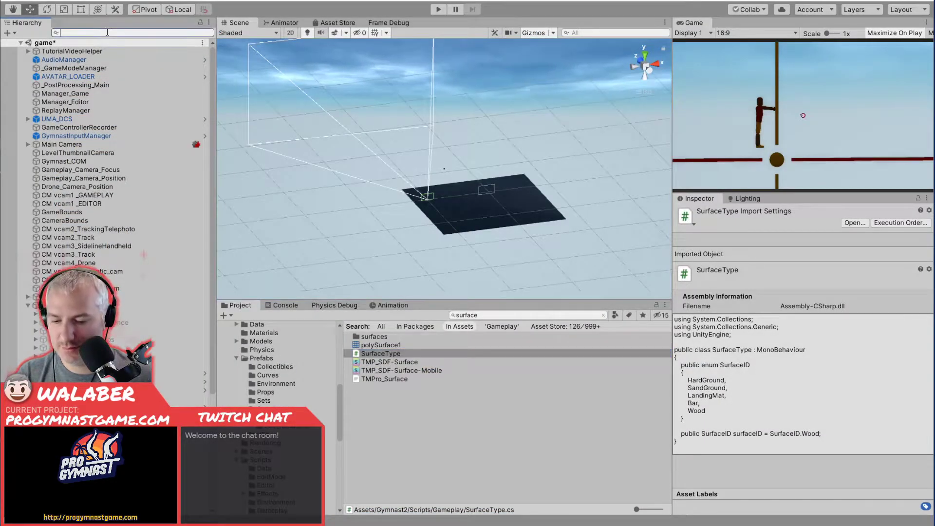
{"action": "type", "text": "t:groundimpa"}
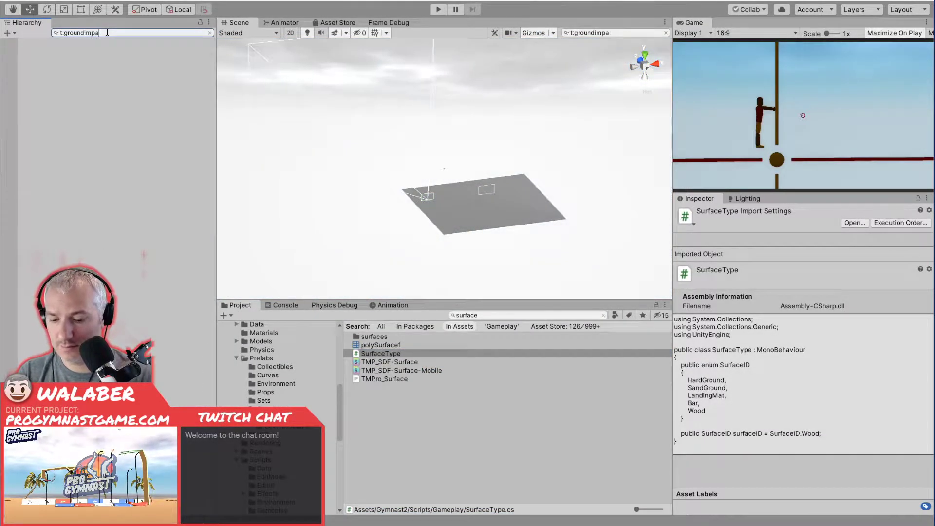
{"action": "type", "text": "ctparticleplace"}
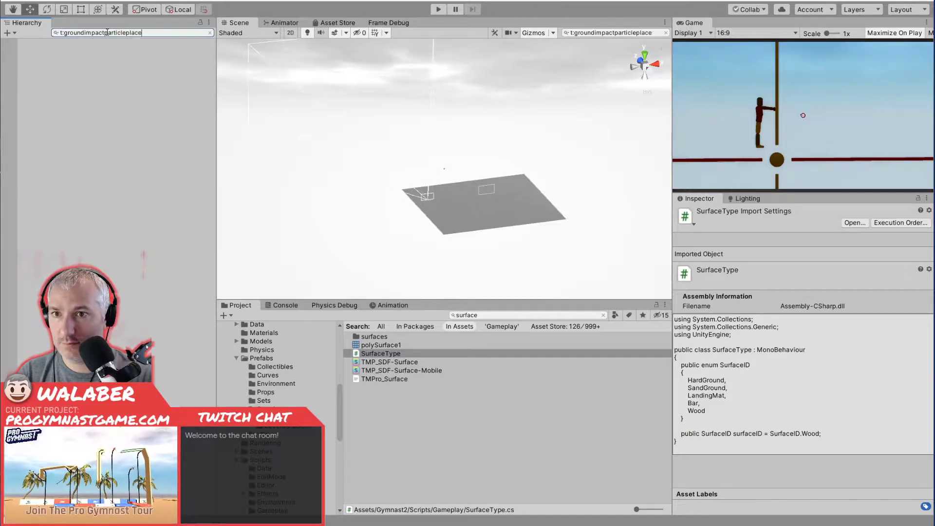
{"action": "type", "text": "r"}
{"action": "left_click", "coordinate": [110, 51]}
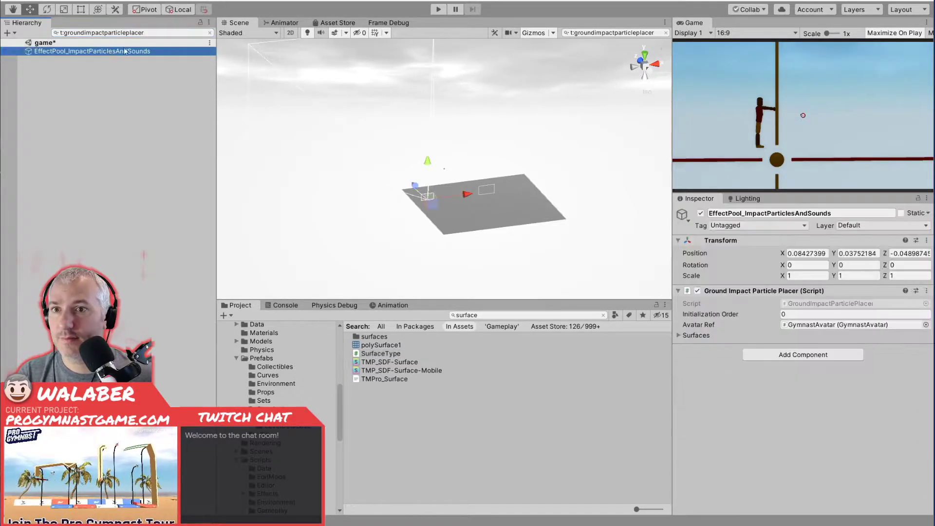
{"action": "left_click", "coordinate": [211, 34]}
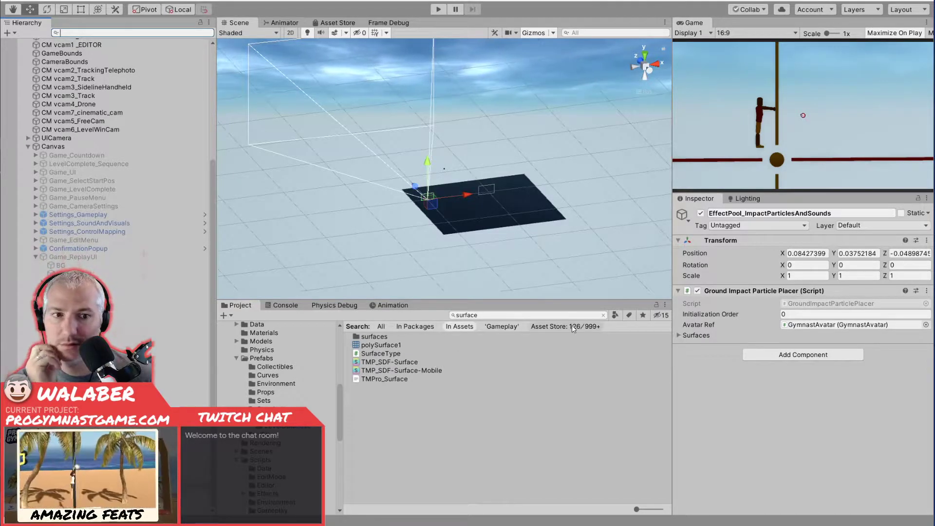
Expand the Surfaces array of the Ground Impact Particle Placer and all four of its elements.
{"action": "left_click", "coordinate": [679, 335]}
{"action": "left_click", "coordinate": [679, 335]}
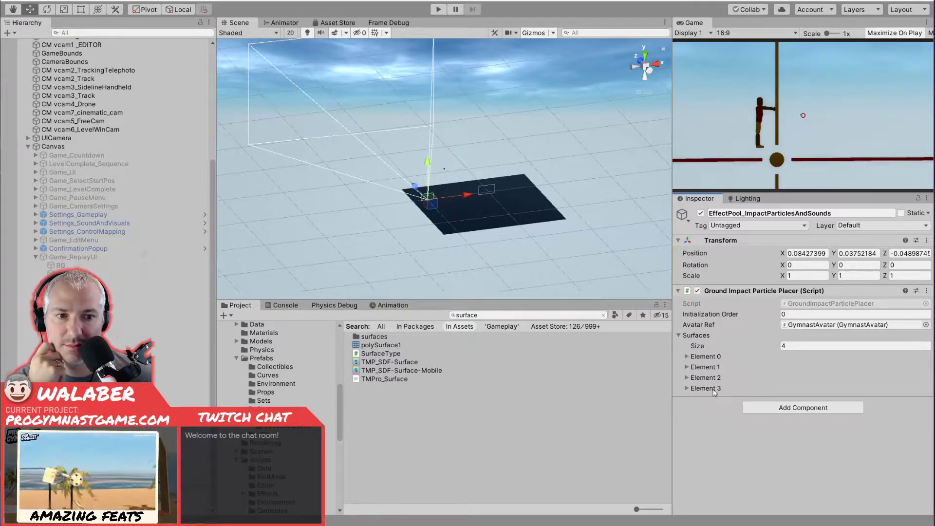
{"action": "left_click", "coordinate": [707, 388]}
{"action": "left_click", "coordinate": [709, 377]}
{"action": "left_click", "coordinate": [706, 356]}
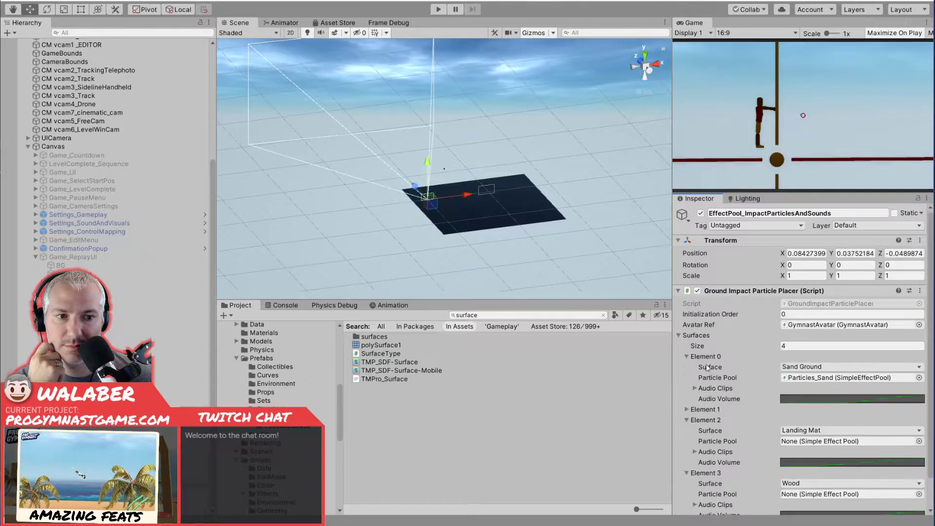
{"action": "left_click", "coordinate": [705, 410]}
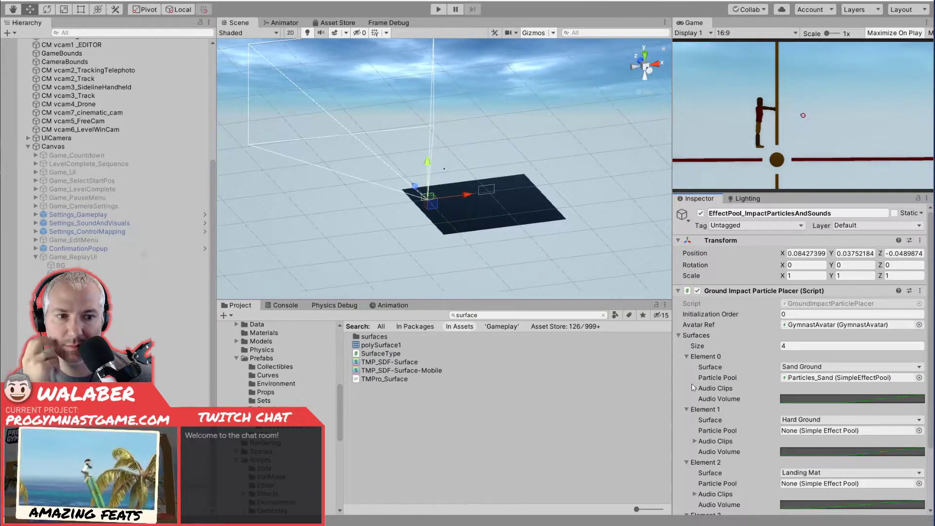
{"action": "scroll", "coordinate": [714, 362], "scroll_direction": "down", "scroll_amount": 3}
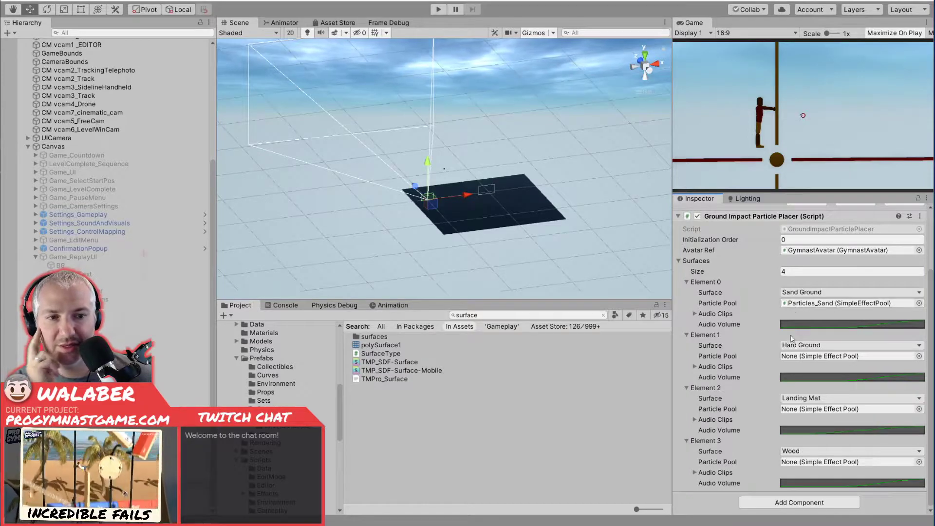
Expand and review the audio clip lists of the Sand Ground, Hard Ground, Landing Mat and Wood surfaces.
{"action": "left_click", "coordinate": [716, 314]}
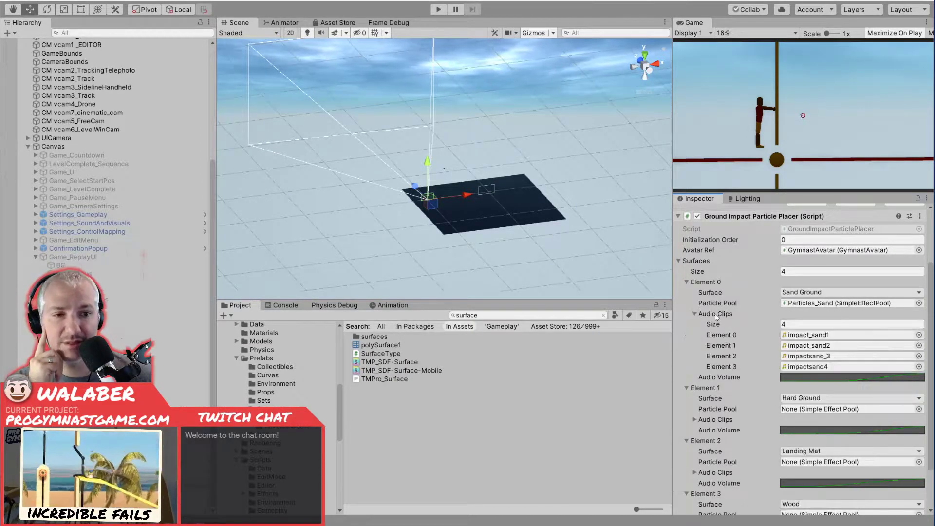
{"action": "left_click", "coordinate": [716, 420]}
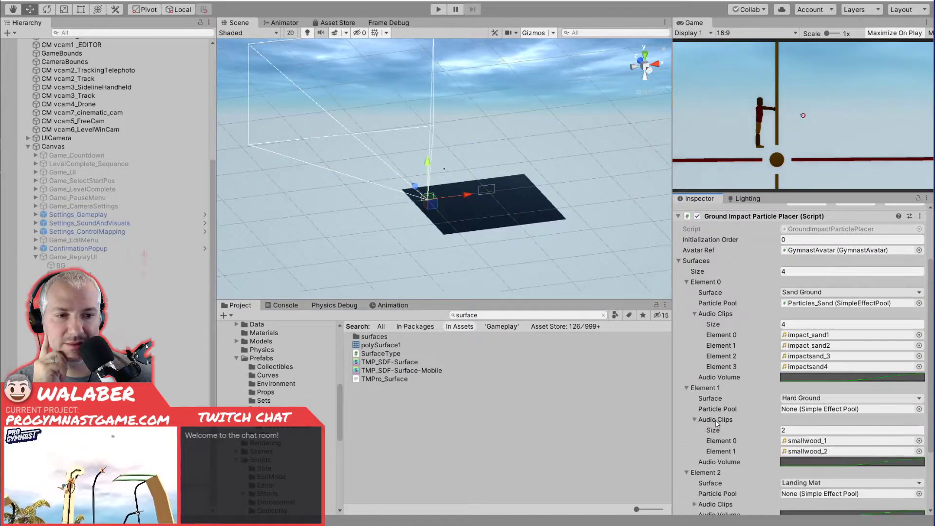
{"action": "scroll", "coordinate": [726, 404], "scroll_direction": "down", "scroll_amount": 5}
{"action": "left_click", "coordinate": [715, 420]}
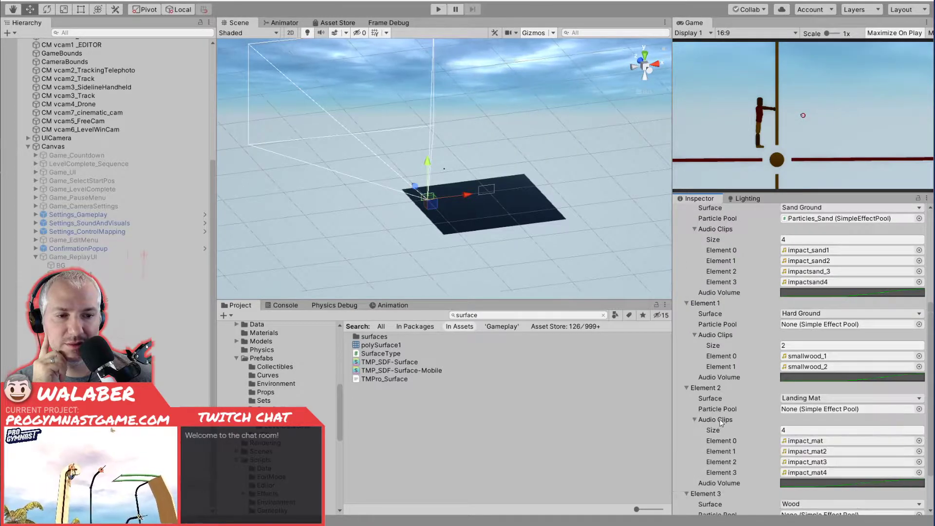
{"action": "scroll", "coordinate": [725, 401], "scroll_direction": "down", "scroll_amount": 3}
{"action": "left_click", "coordinate": [716, 473]}
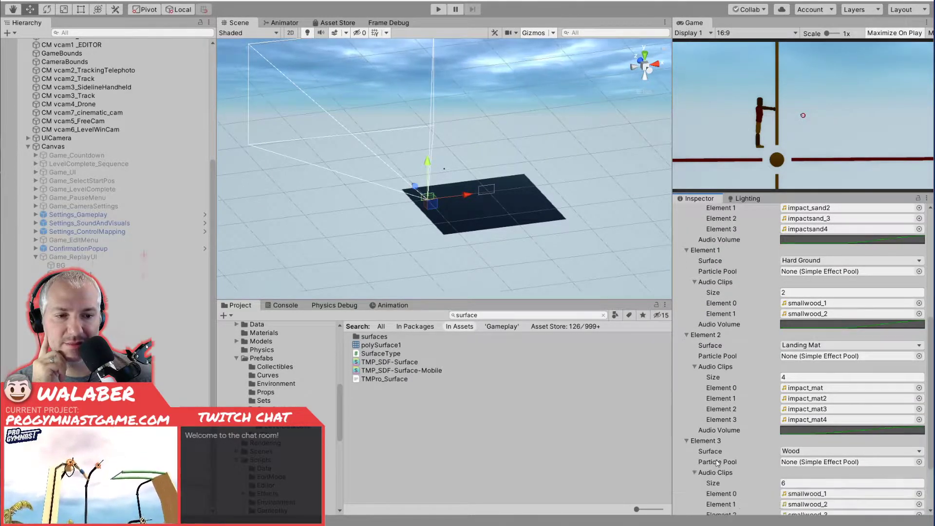
{"action": "scroll", "coordinate": [721, 430], "scroll_direction": "down", "scroll_amount": 4}
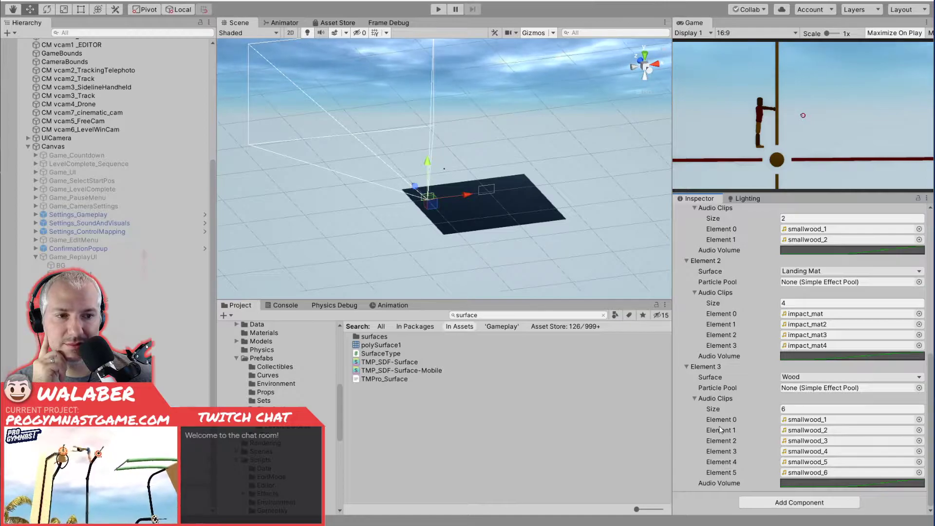
{"action": "scroll", "coordinate": [725, 414], "scroll_direction": "up", "scroll_amount": 5}
Locate the Hard Ground surface's smallwood_1 clip in the project and preview the smallwood_1 and smallwood_2 sounds.
{"action": "left_click", "coordinate": [814, 324]}
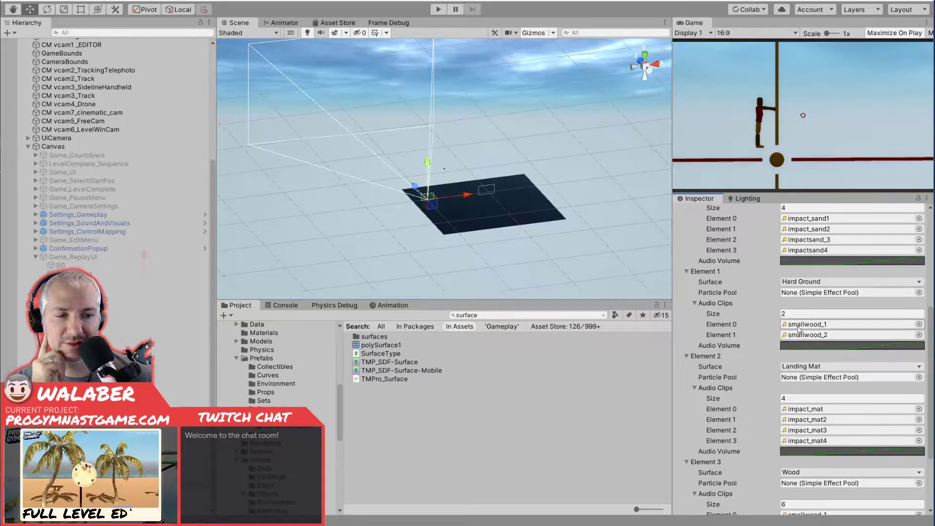
{"action": "left_click", "coordinate": [373, 379]}
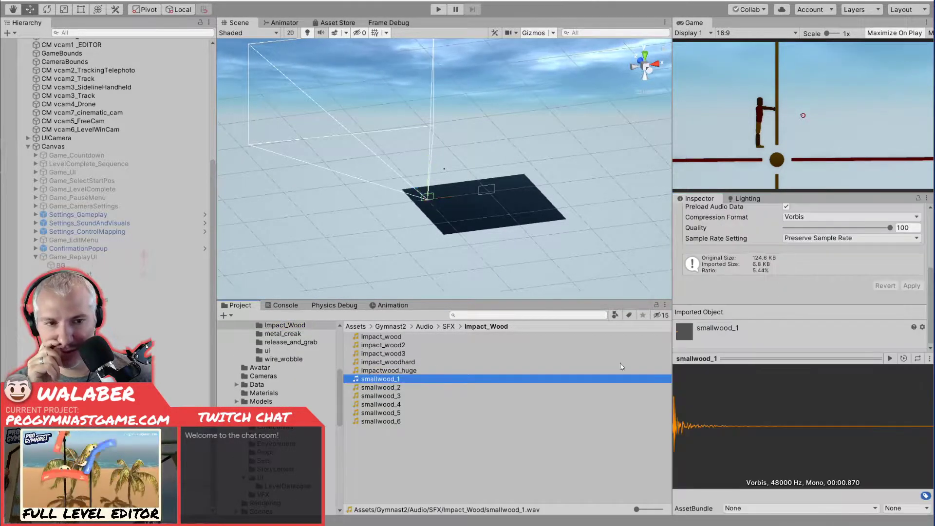
{"action": "left_click", "coordinate": [890, 359]}
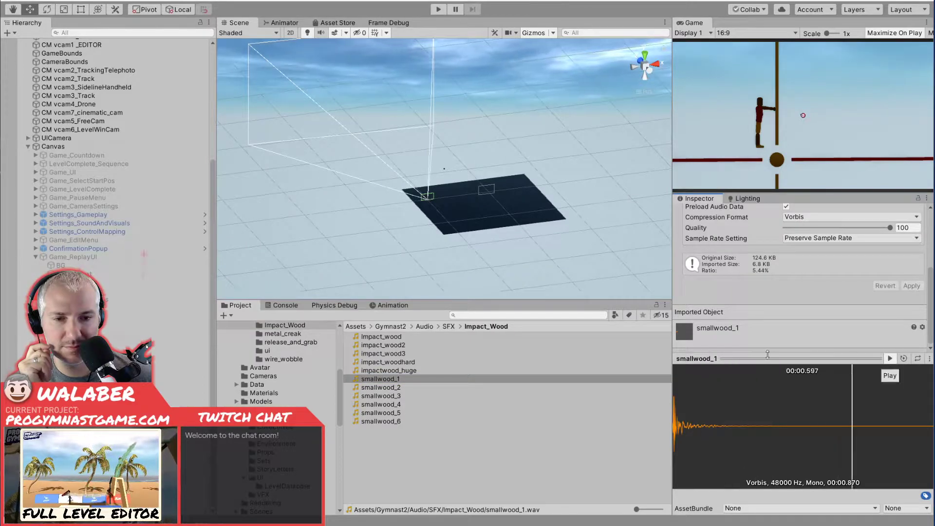
{"action": "left_click", "coordinate": [380, 388]}
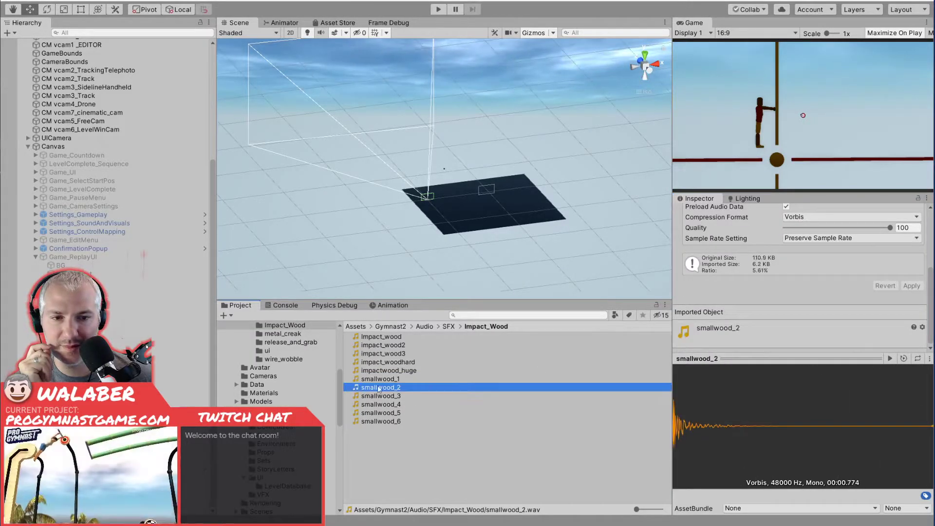
{"action": "left_click", "coordinate": [890, 358]}
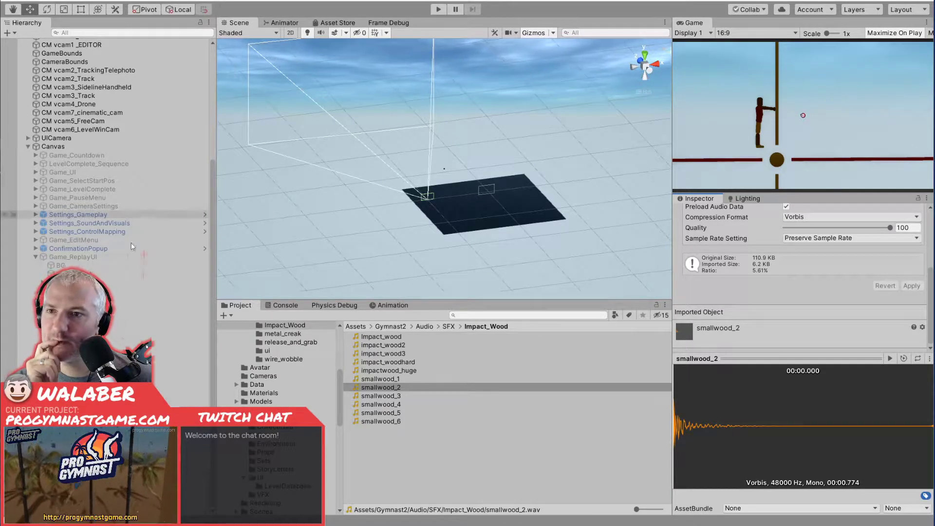
Reselect the EffectPool_ImpactParticlesAndSounds object and review its surface entries from Sand Ground through Wood.
{"action": "left_click", "coordinate": [663, 396]}
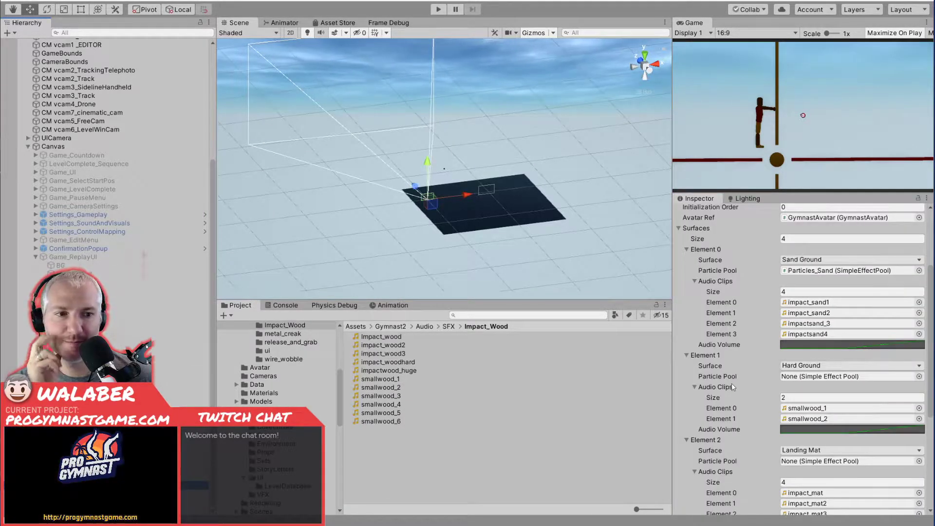
{"action": "scroll", "coordinate": [734, 361], "scroll_direction": "down", "scroll_amount": 5}
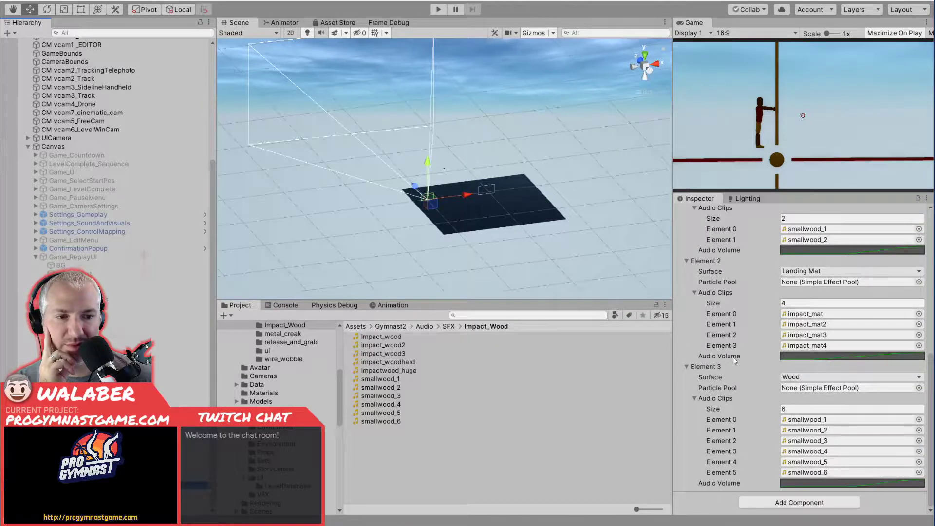
{"action": "scroll", "coordinate": [734, 361], "scroll_direction": "up", "scroll_amount": 6}
{"action": "scroll", "coordinate": [732, 357], "scroll_direction": "up", "scroll_amount": 3}
{"action": "scroll", "coordinate": [732, 356], "scroll_direction": "down", "scroll_amount": 8}
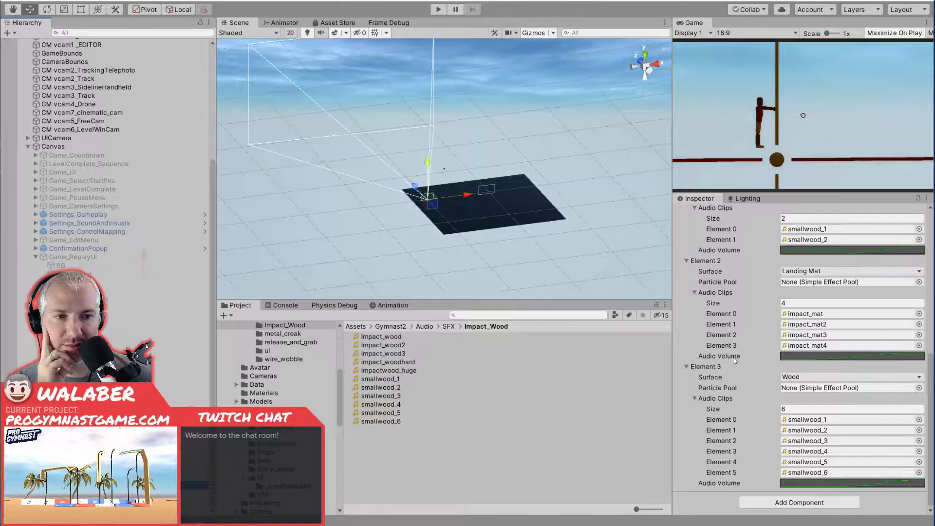
{"action": "scroll", "coordinate": [732, 357], "scroll_direction": "up", "scroll_amount": 8}
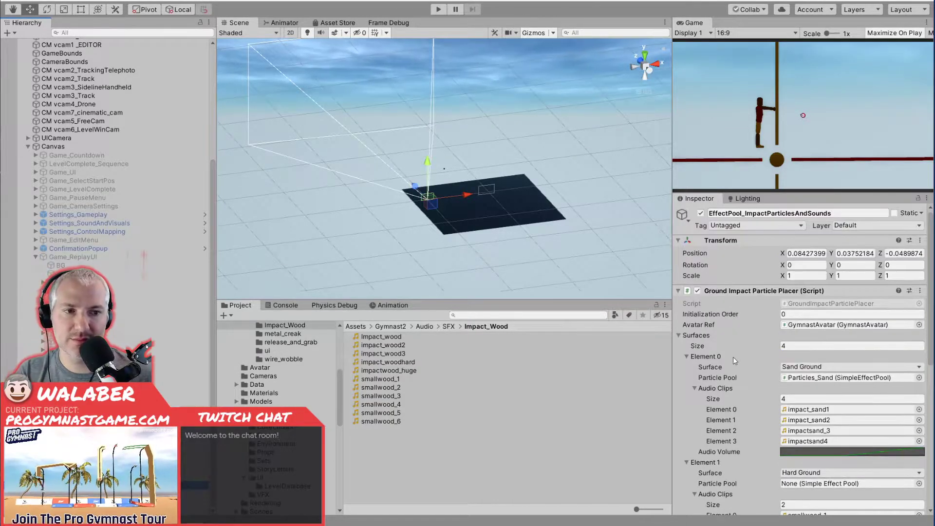
In Visual Studio Code, add Metal after Wood in the SurfaceID enum of SurfaceType.cs, save the script, and return to Unity.
{"action": "key", "text": "alt+Tab"}
{"action": "left_click", "coordinate": [442, 282]}
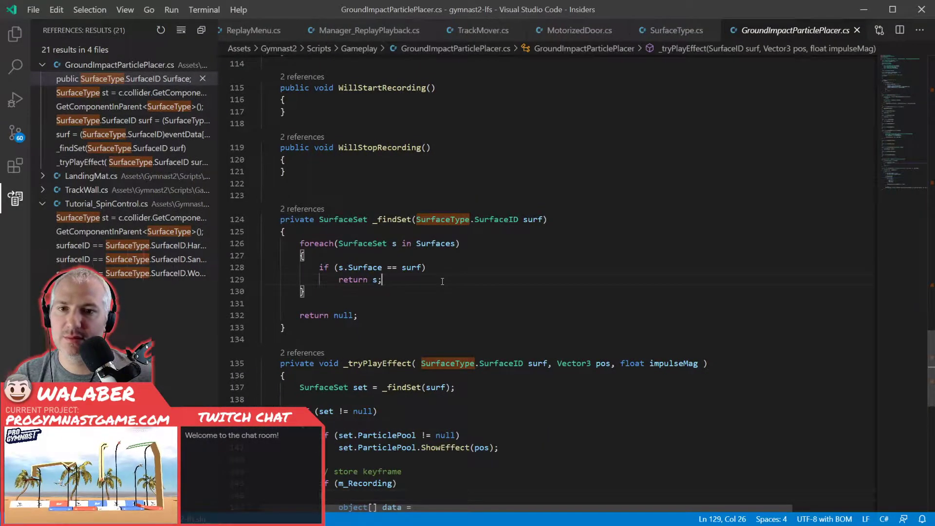
{"action": "left_click", "coordinate": [676, 30]}
{"action": "left_click", "coordinate": [341, 288]}
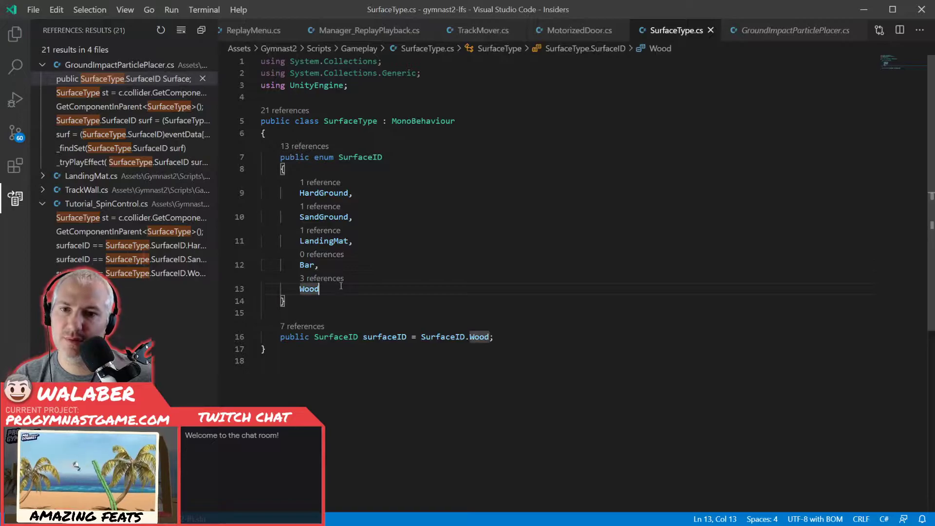
{"action": "type", "text": ","}
{"action": "key", "text": "Return"}
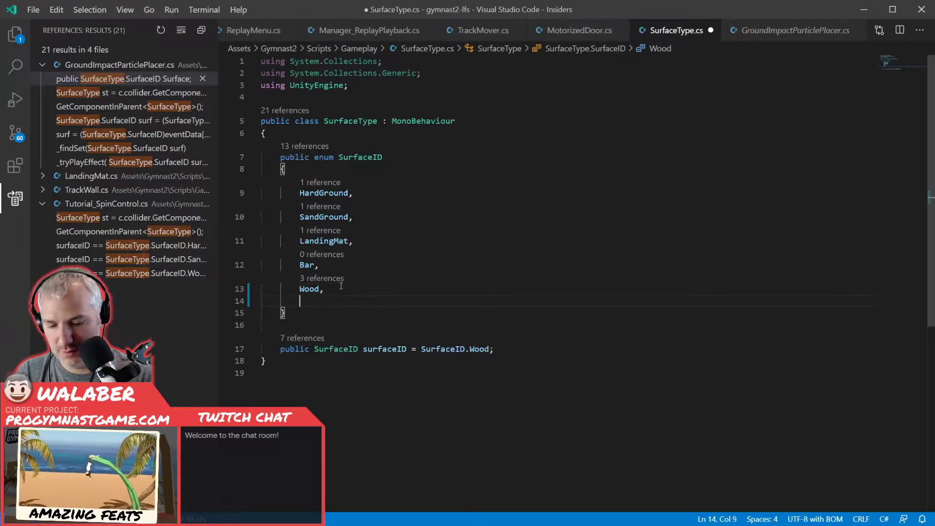
{"action": "type", "text": "Metal"}
{"action": "key", "text": "ctrl+s"}
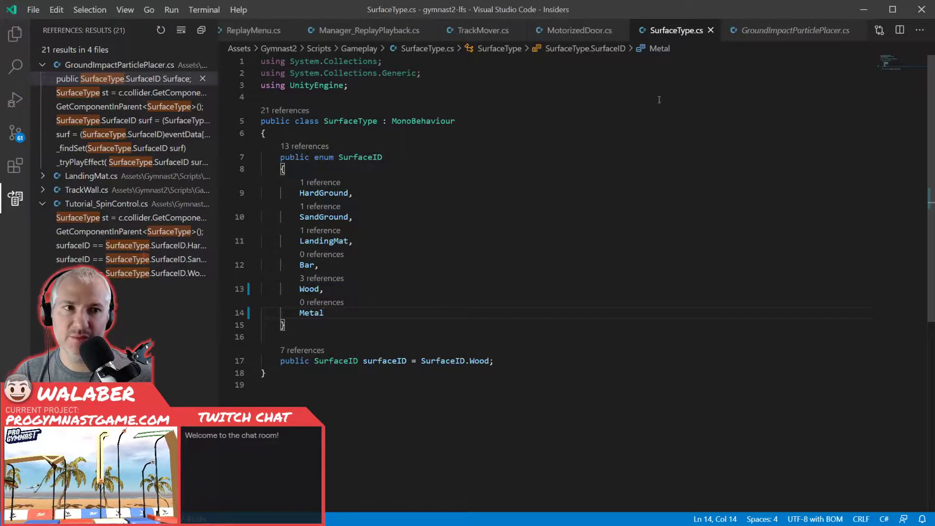
{"action": "key", "text": "alt+Tab"}
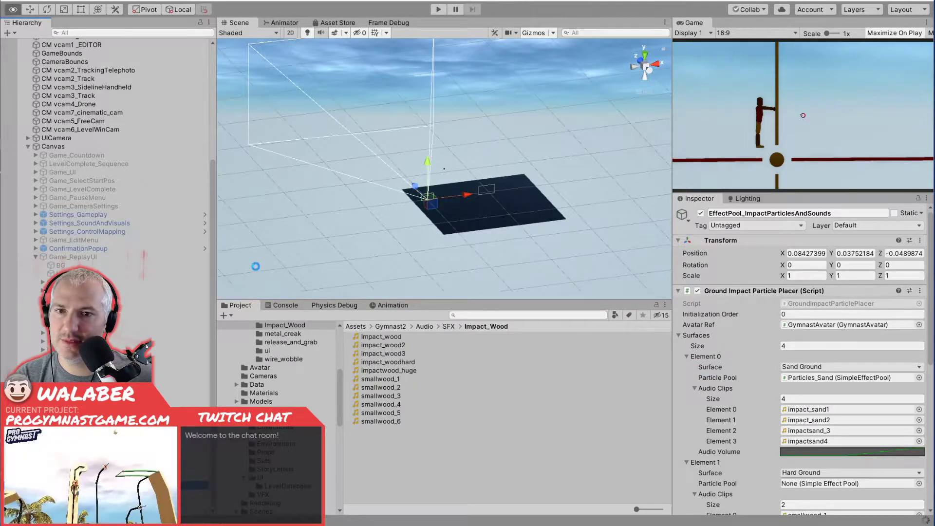
{"action": "left_click_drag", "start_coordinate": [214, 204], "coordinate": [208, 129]}
{"action": "left_click_drag", "start_coordinate": [207, 165], "coordinate": [201, 40]}
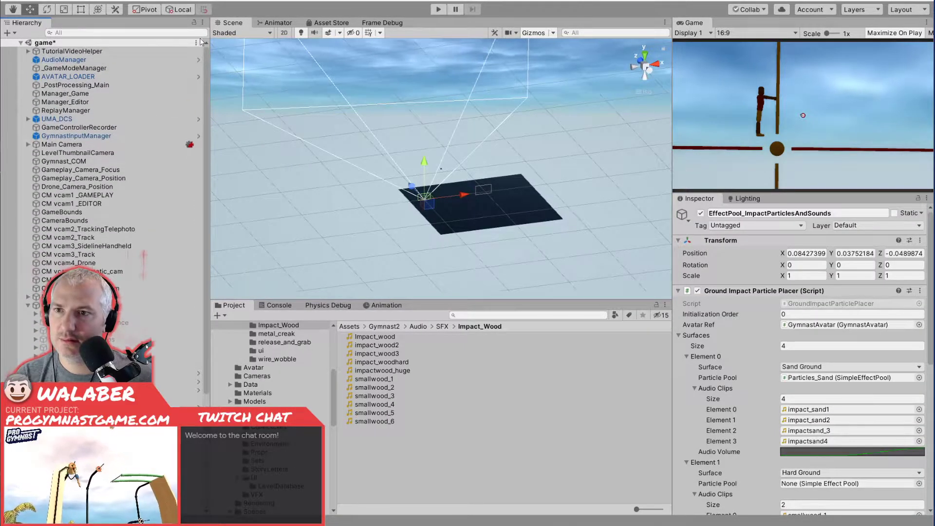
{"action": "scroll", "coordinate": [133, 159], "scroll_direction": "down", "scroll_amount": 4}
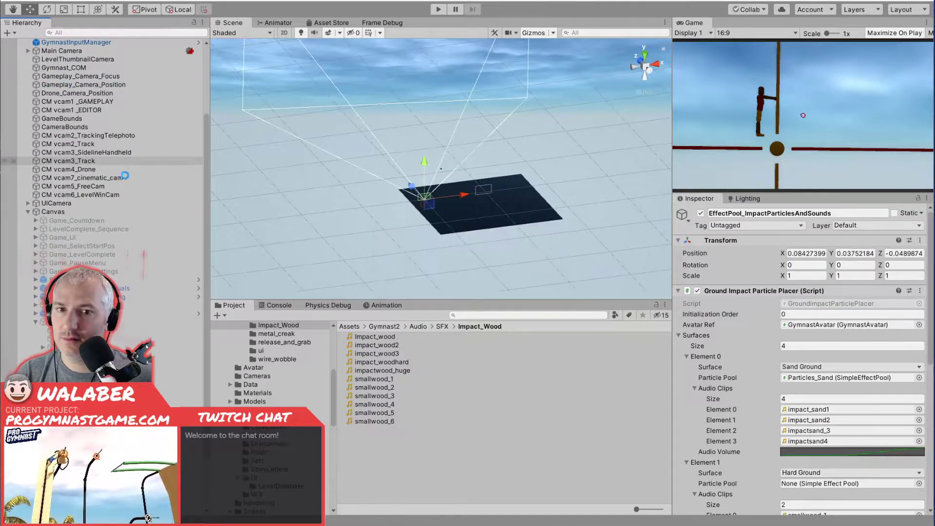
{"action": "scroll", "coordinate": [131, 198], "scroll_direction": "down", "scroll_amount": 3}
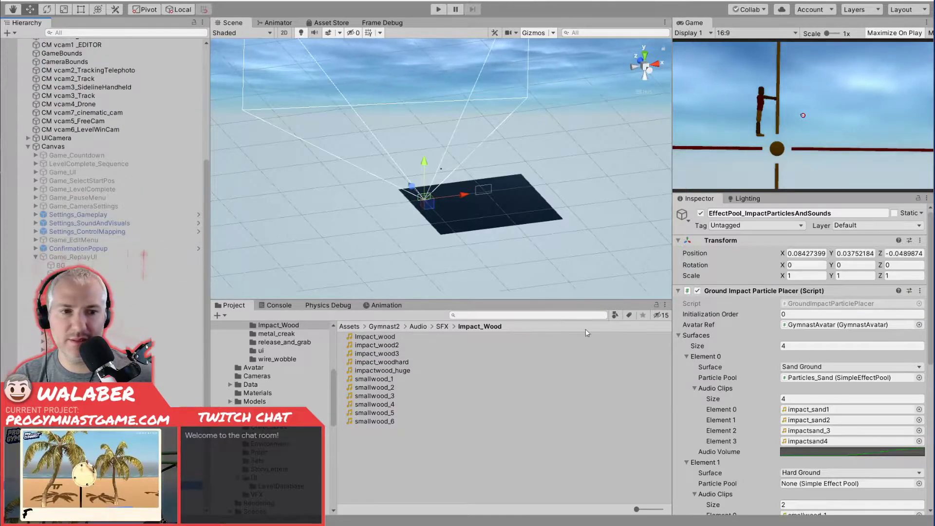
Increase the Surfaces list size to 5 in the Ground Impact Particle Placer component.
{"action": "scroll", "coordinate": [712, 370], "scroll_direction": "down", "scroll_amount": 3}
{"action": "scroll", "coordinate": [712, 369], "scroll_direction": "down", "scroll_amount": 3}
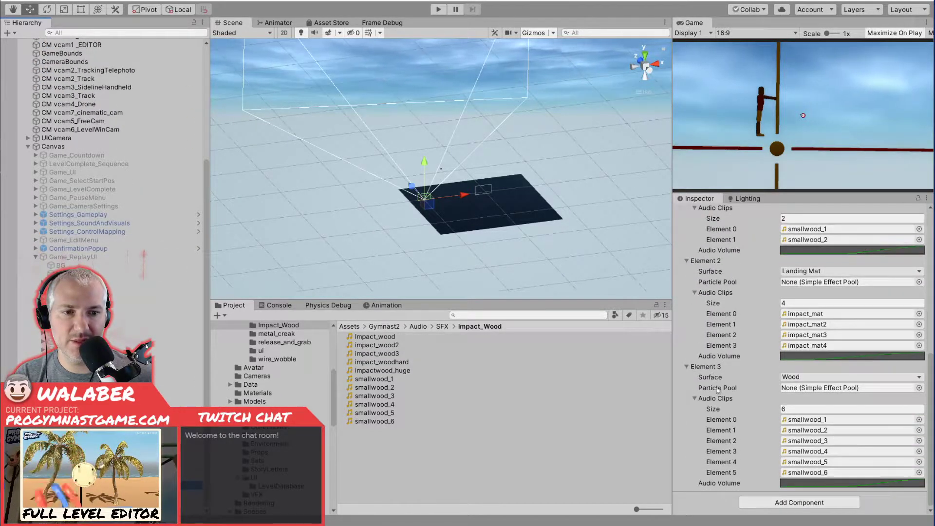
{"action": "scroll", "coordinate": [782, 344], "scroll_direction": "up", "scroll_amount": 6}
{"action": "left_click", "coordinate": [781, 345]}
{"action": "type", "text": "5"}
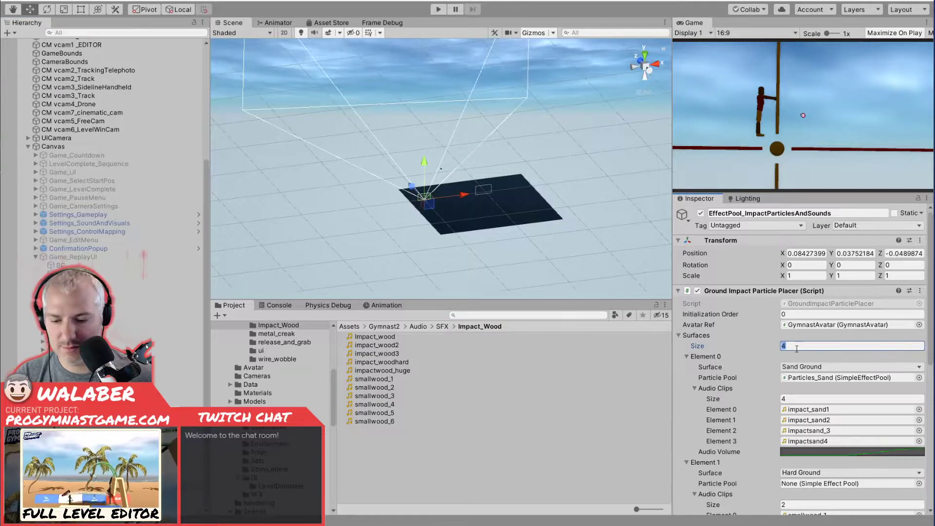
Collapse Elements 0 to 3, set Element 4's surface to Metal, and expand its audio clip list.
{"action": "left_click", "coordinate": [687, 357]}
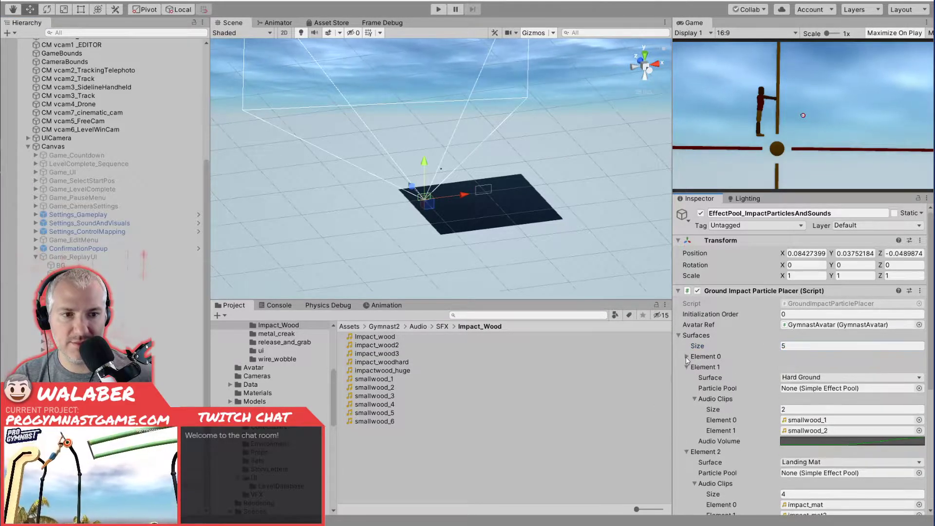
{"action": "left_click", "coordinate": [687, 367]}
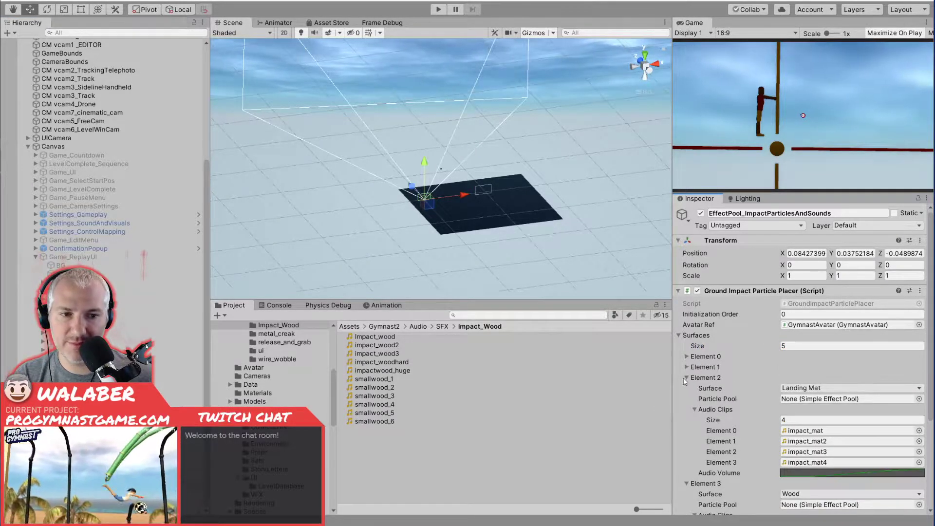
{"action": "left_click", "coordinate": [688, 377]}
{"action": "left_click", "coordinate": [688, 388]}
{"action": "left_click", "coordinate": [687, 399]}
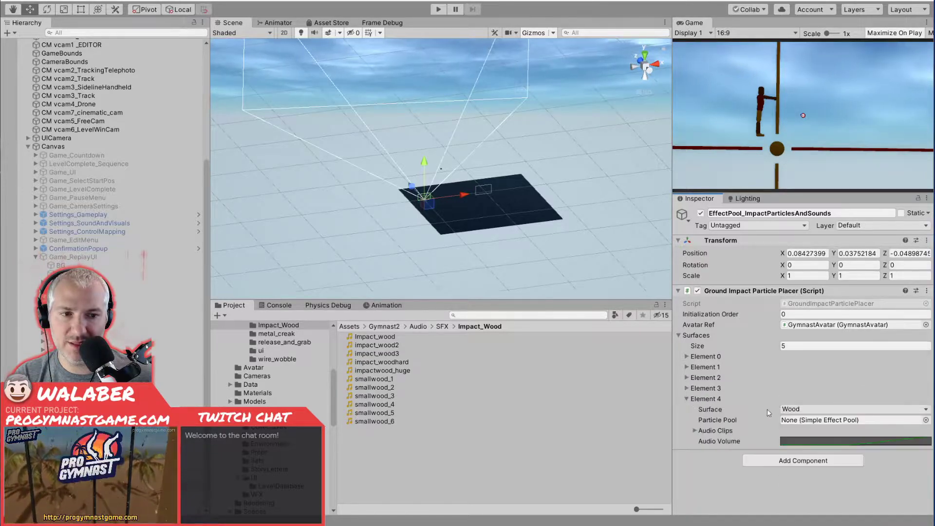
{"action": "left_click", "coordinate": [799, 409]}
{"action": "left_click", "coordinate": [804, 472]}
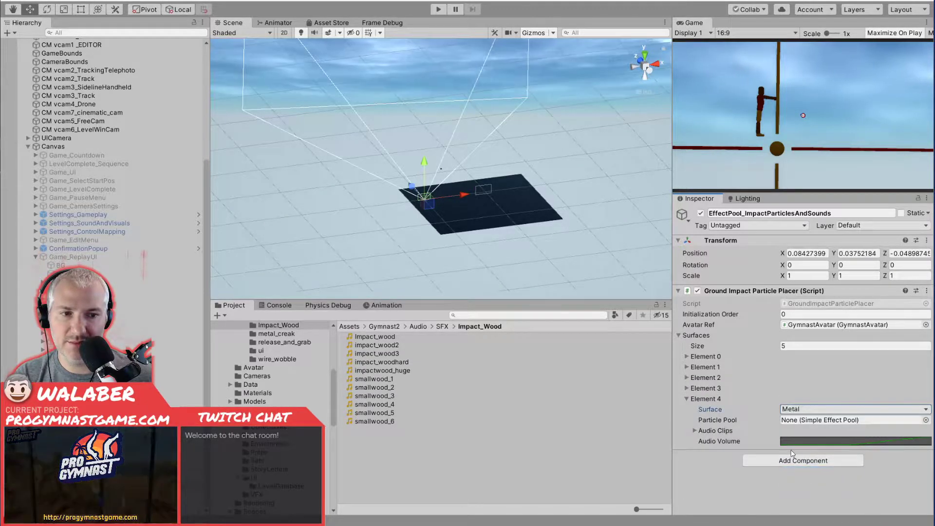
{"action": "left_click", "coordinate": [694, 431]}
{"action": "scroll", "coordinate": [766, 433], "scroll_direction": "down", "scroll_amount": 2}
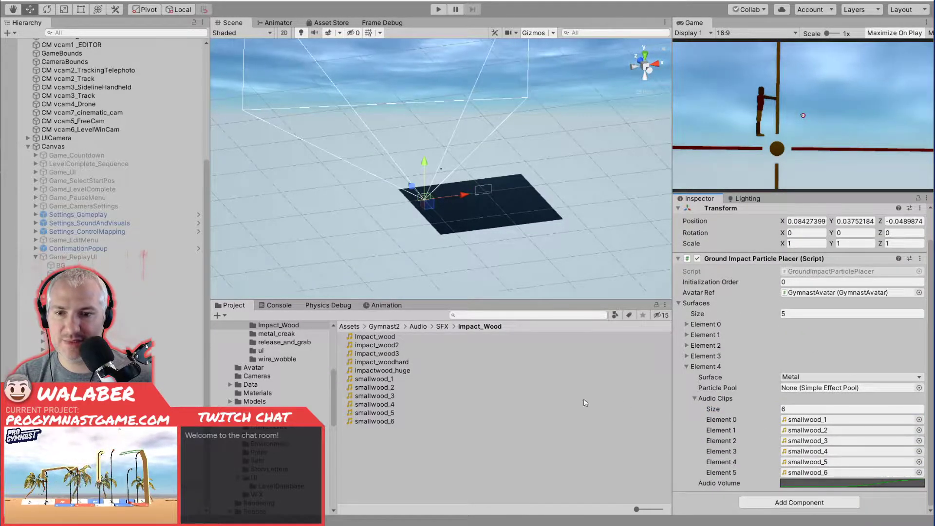
Open the SFX Impact_Metal folder and preview the impact_metal, impact_metal2, impact_metal3, impact_metal4 and impact_metal_big sounds.
{"action": "left_click_drag", "start_coordinate": [334, 393], "coordinate": [335, 378]}
{"action": "left_click", "coordinate": [281, 362]}
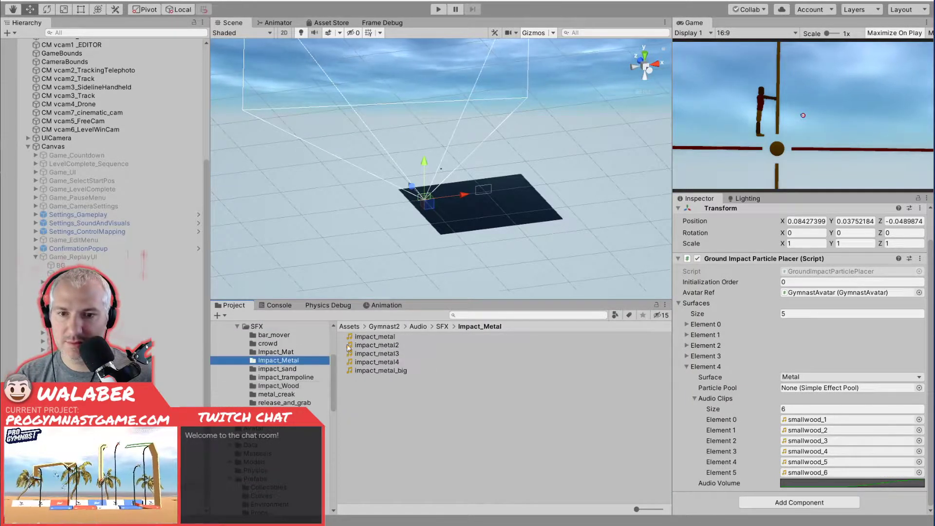
{"action": "left_click", "coordinate": [510, 337]}
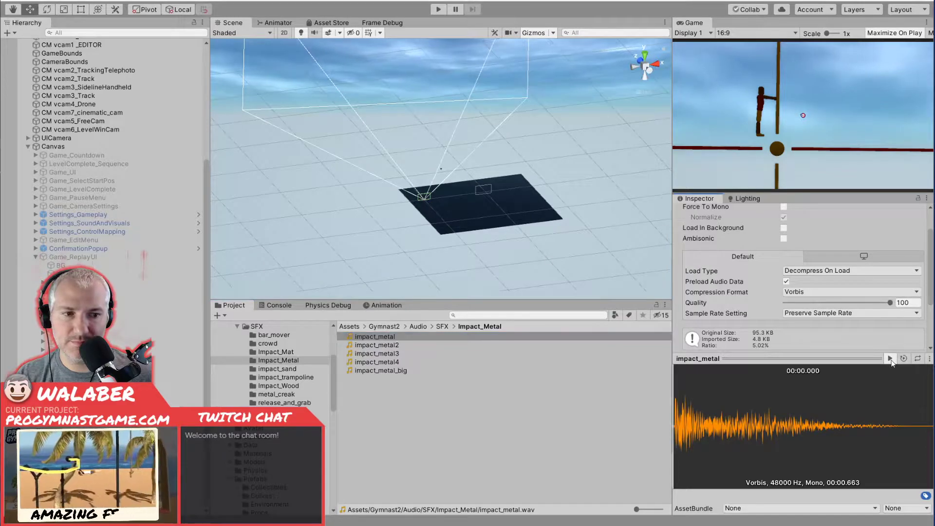
{"action": "left_click", "coordinate": [392, 346]}
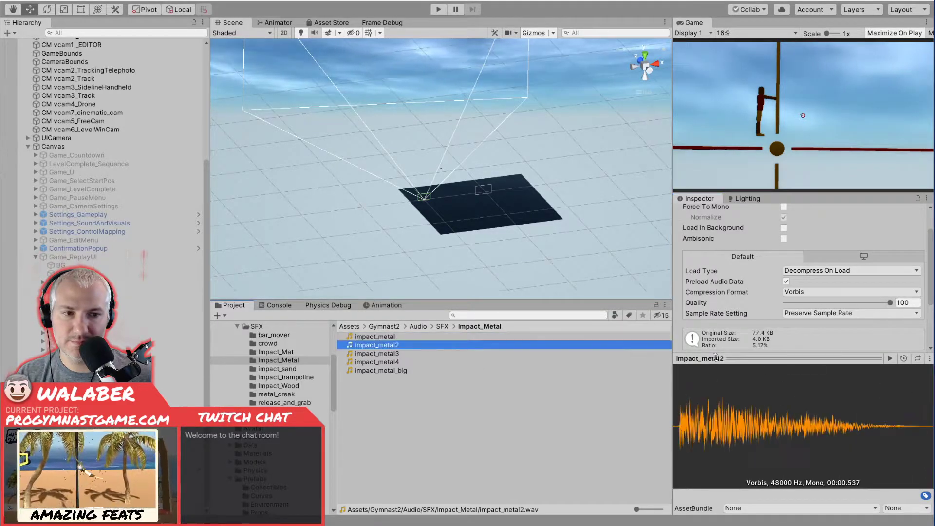
{"action": "left_click", "coordinate": [890, 359]}
{"action": "left_click", "coordinate": [409, 354]}
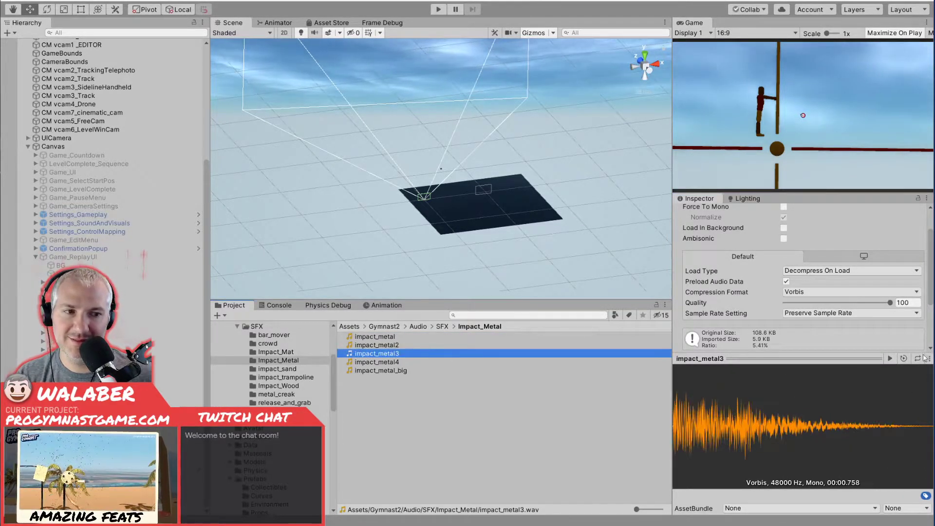
{"action": "left_click", "coordinate": [890, 359]}
{"action": "left_click", "coordinate": [406, 362]}
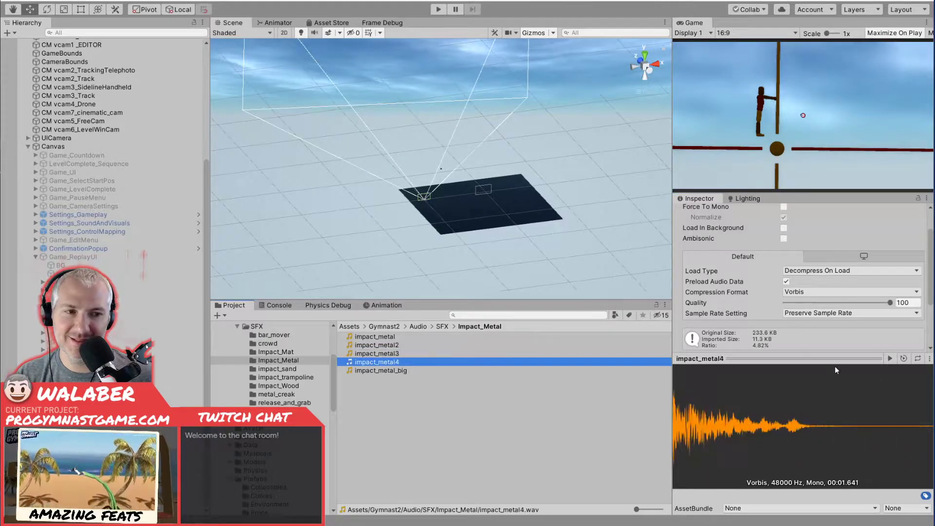
{"action": "left_click", "coordinate": [889, 359]}
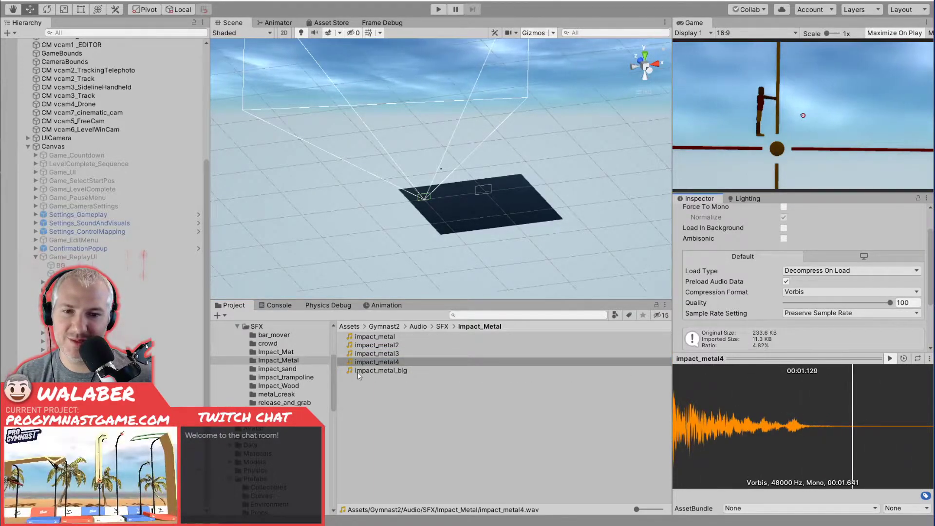
{"action": "left_click", "coordinate": [582, 370]}
{"action": "left_click", "coordinate": [890, 359]}
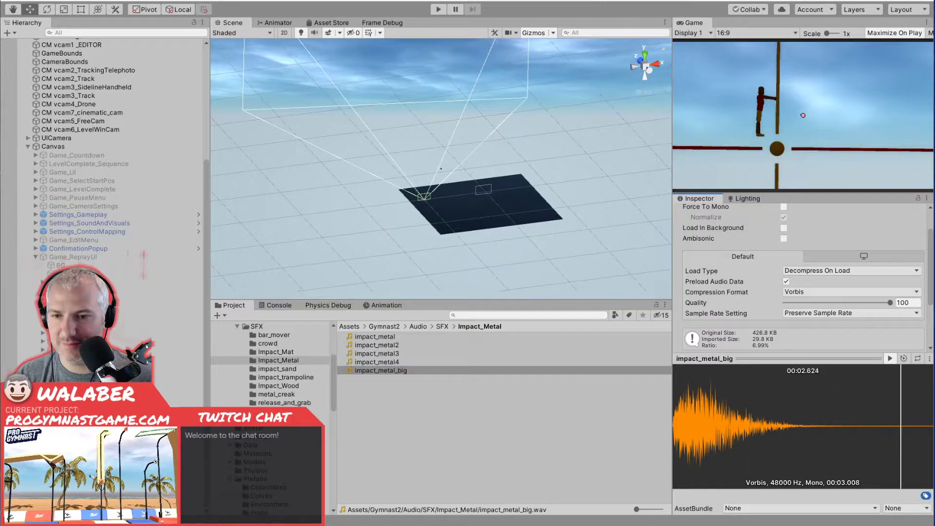
Switch to File Explorer, open the impacts folder in StockAudio, and widen the Name column to show the full file names.
{"action": "key", "text": "alt+Tab"}
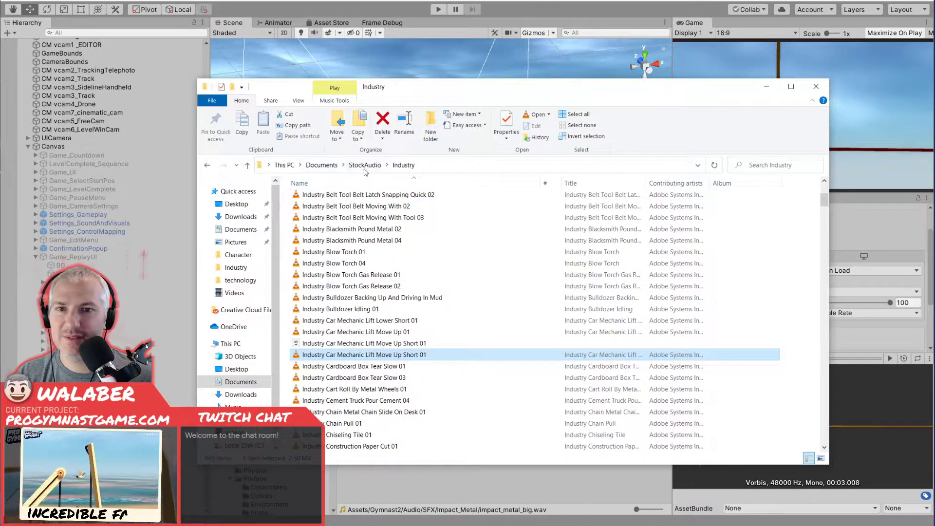
{"action": "left_click", "coordinate": [365, 165]}
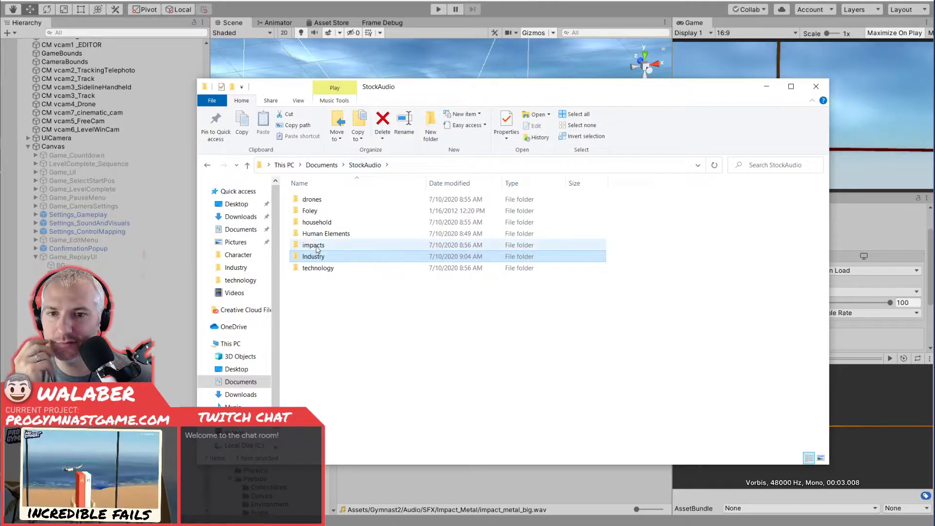
{"action": "double_click", "coordinate": [317, 248]}
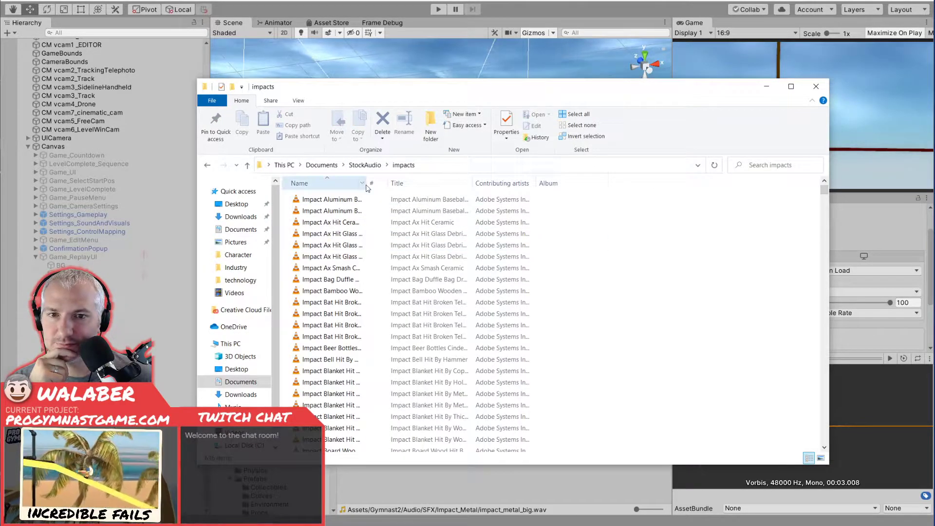
{"action": "left_click", "coordinate": [363, 183]}
{"action": "double_click", "coordinate": [368, 184]}
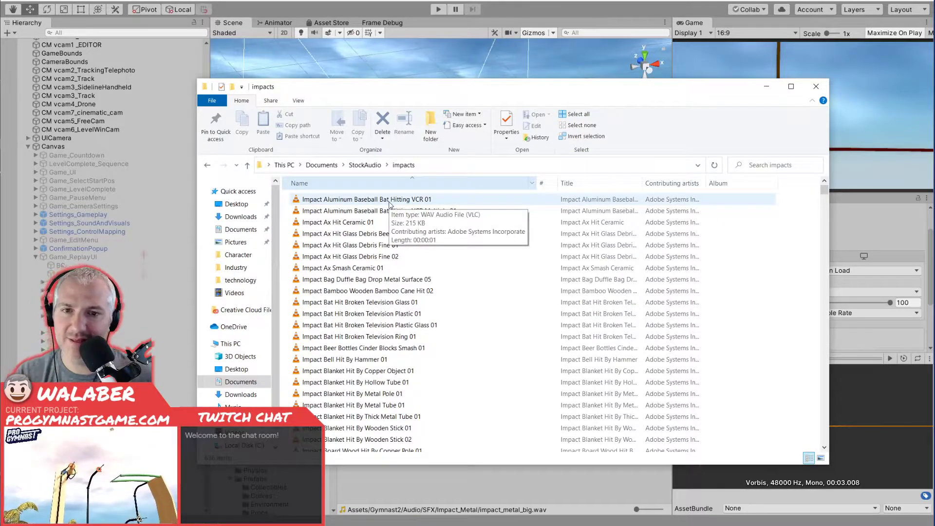
Audition stock impact sounds, including the aluminum bat hitting VCR, bell hit by hammer, broken television glass, ax smash ceramic and metal blanket hits.
{"action": "left_click", "coordinate": [389, 200]}
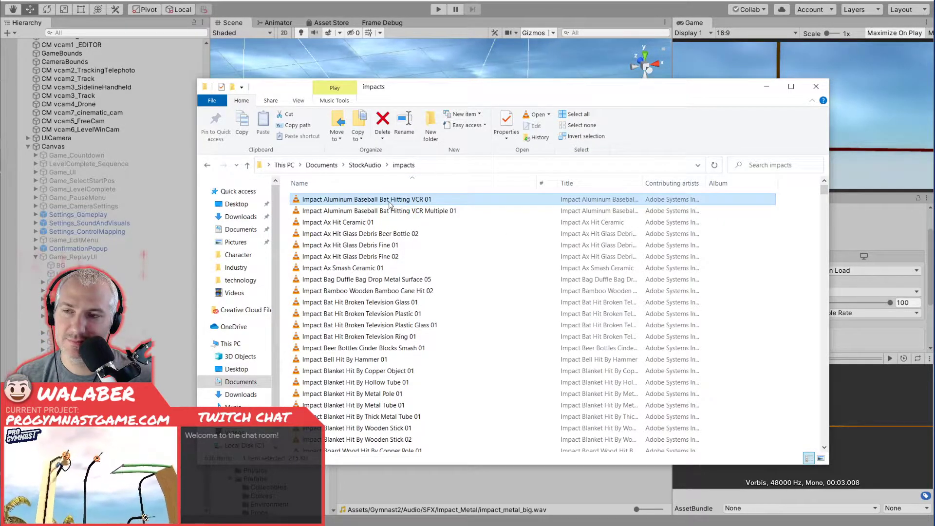
{"action": "left_click", "coordinate": [390, 211]}
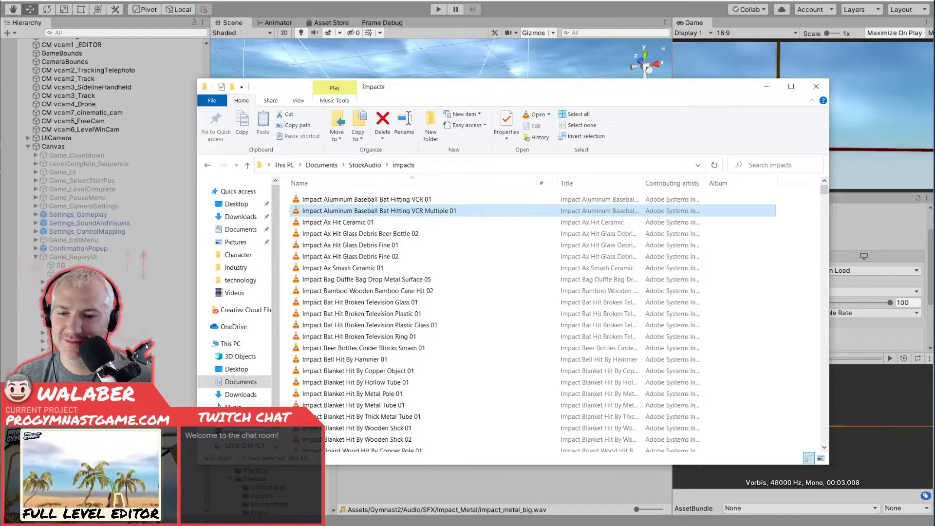
{"action": "left_click", "coordinate": [365, 361]}
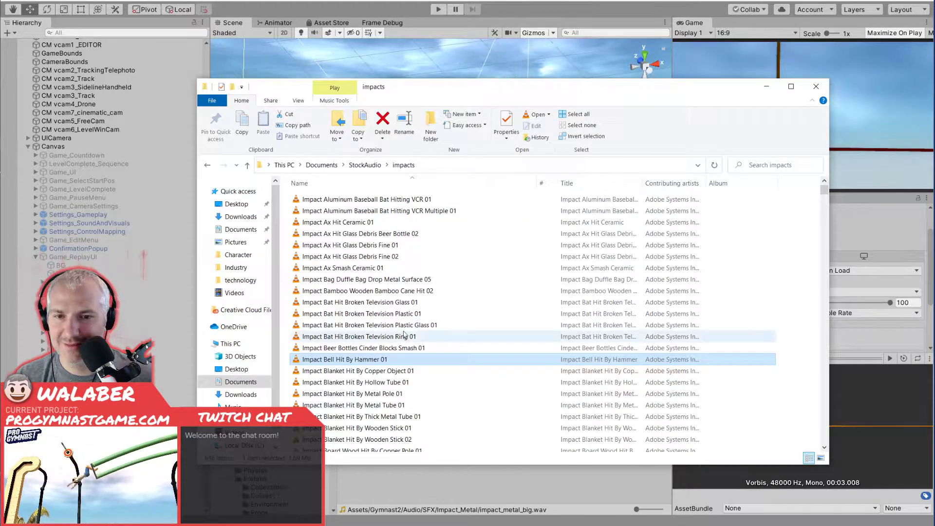
{"action": "left_click", "coordinate": [404, 303]}
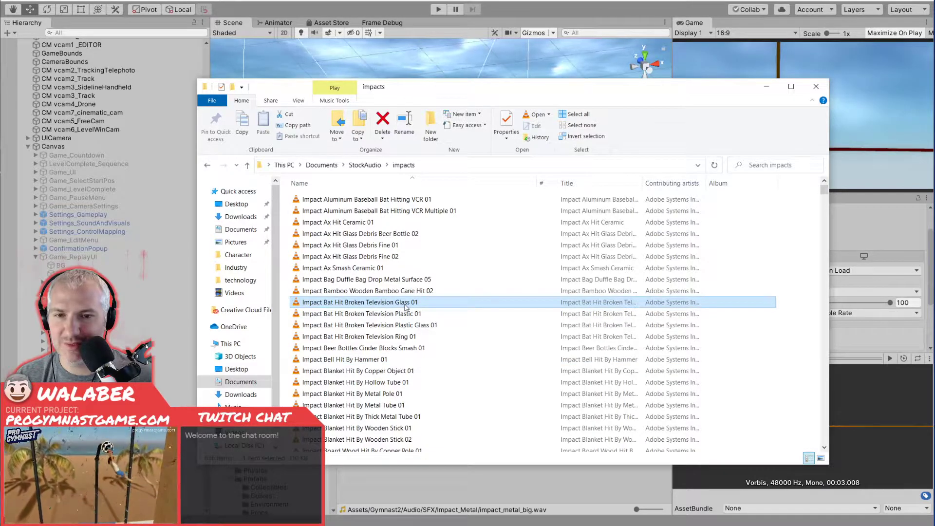
{"action": "left_click", "coordinate": [399, 269]}
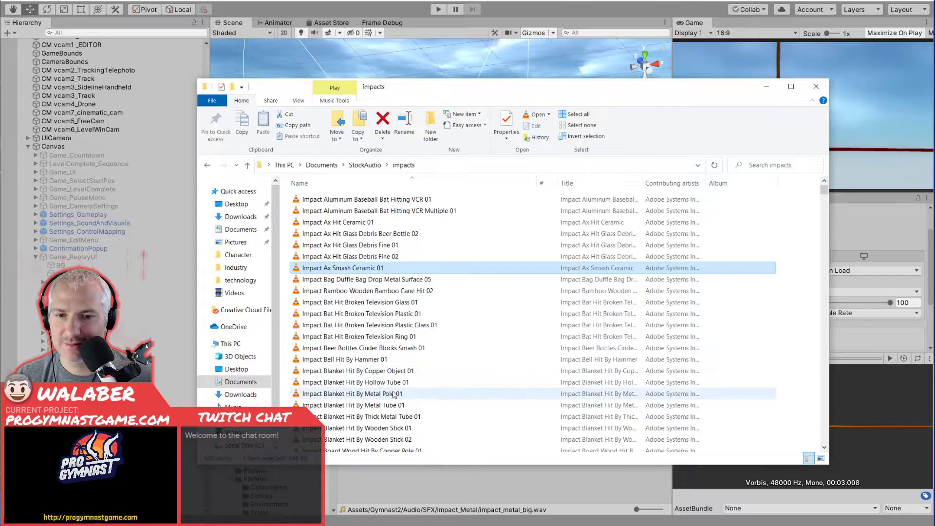
{"action": "left_click", "coordinate": [411, 395]}
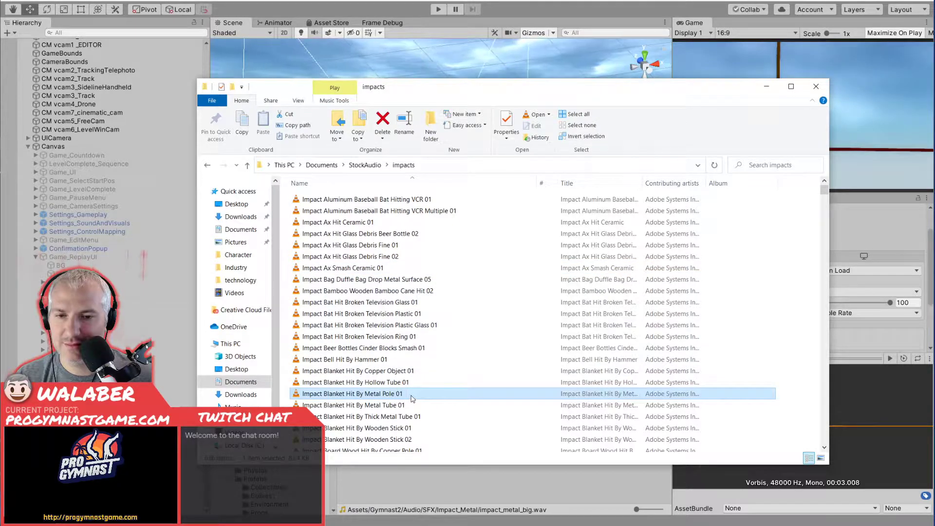
{"action": "left_click", "coordinate": [407, 407]}
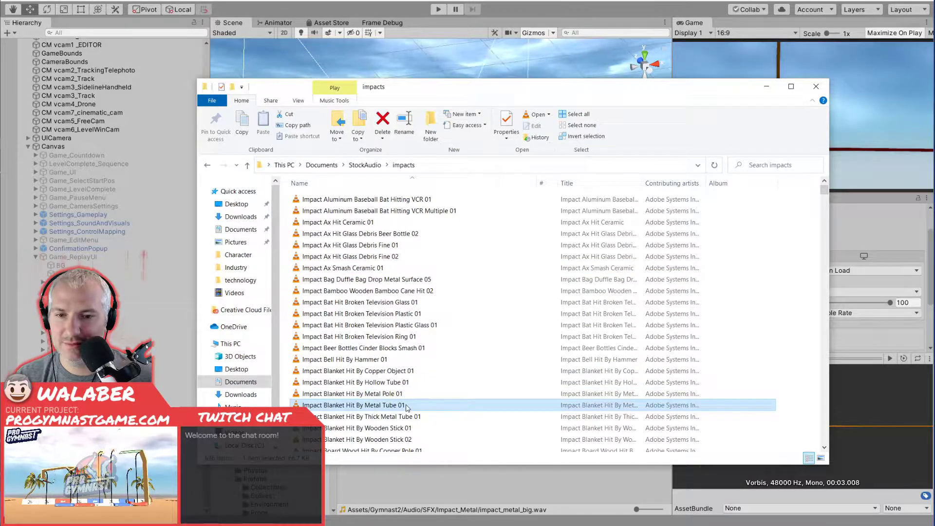
Audition the Impact Board Wood sounds hit by copper, large, medium, small and solid metal poles.
{"action": "left_click", "coordinate": [421, 387]}
{"action": "scroll", "coordinate": [422, 389], "scroll_direction": "down", "scroll_amount": 4}
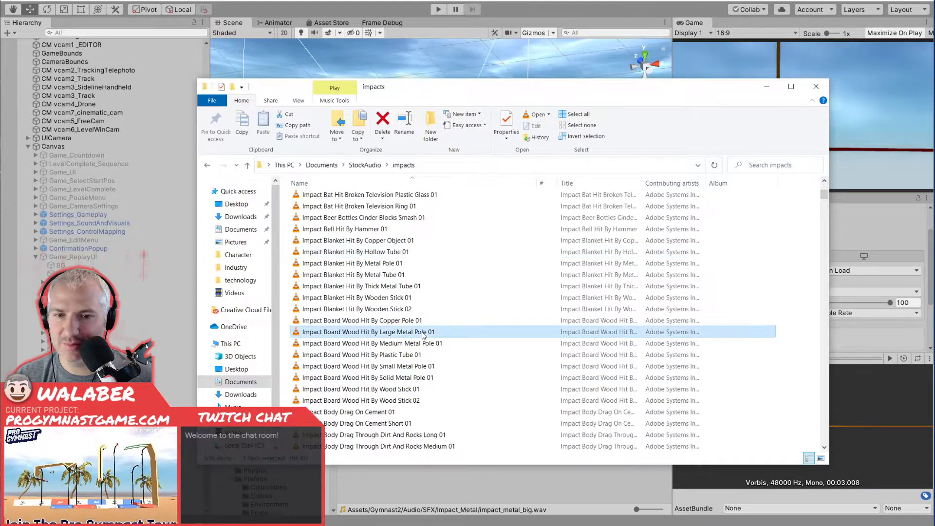
{"action": "left_click", "coordinate": [422, 322]}
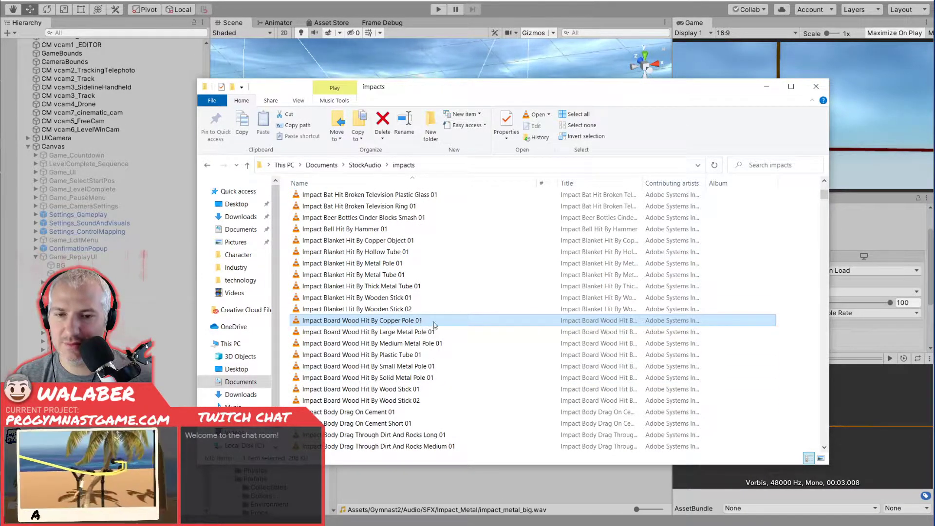
{"action": "left_click", "coordinate": [435, 333]}
{"action": "left_click", "coordinate": [439, 344]}
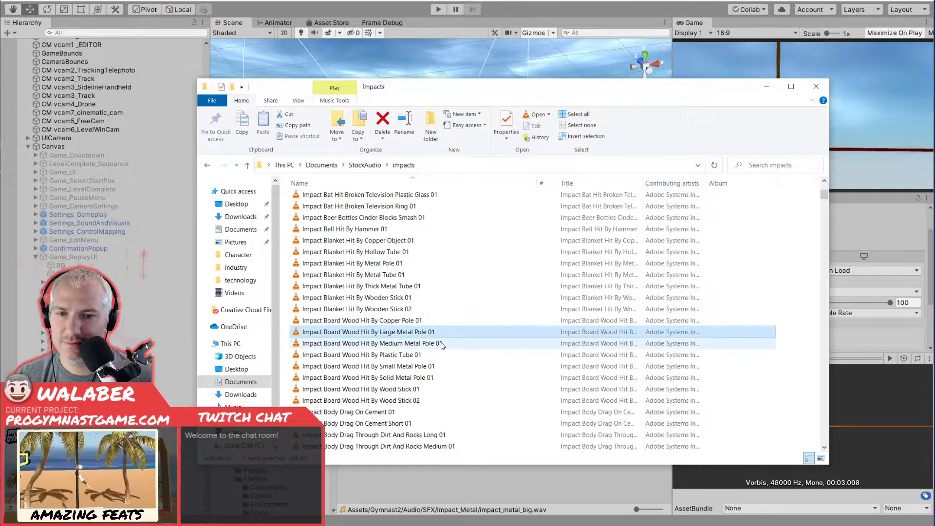
{"action": "left_click", "coordinate": [444, 355]}
{"action": "left_click", "coordinate": [447, 343]}
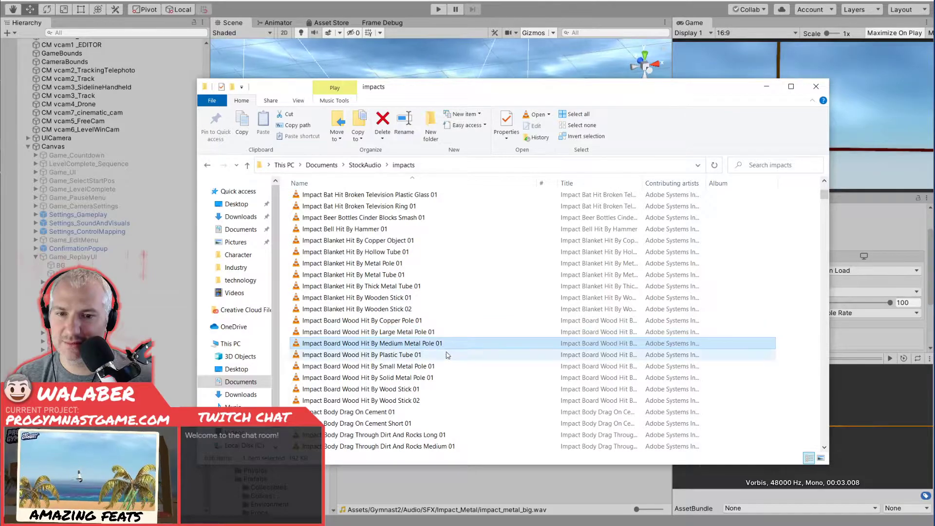
{"action": "left_click", "coordinate": [443, 367]}
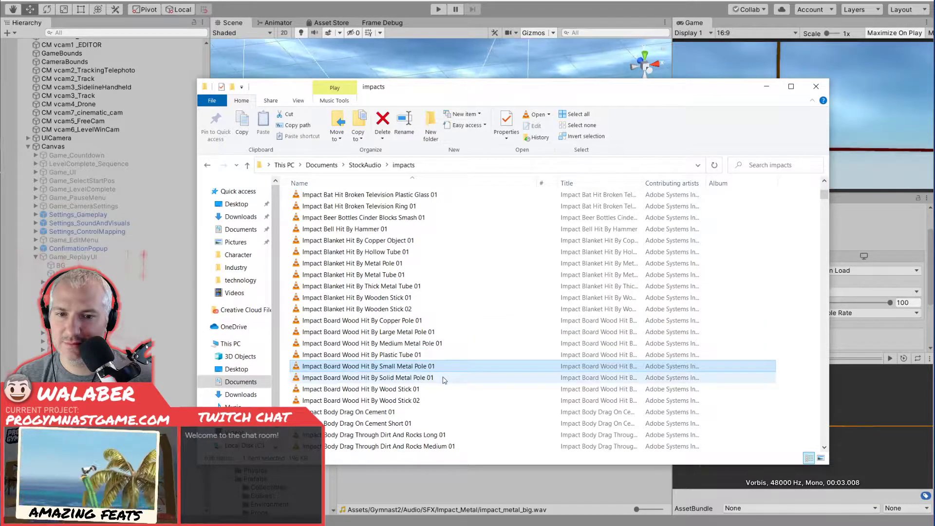
{"action": "left_click", "coordinate": [445, 378]}
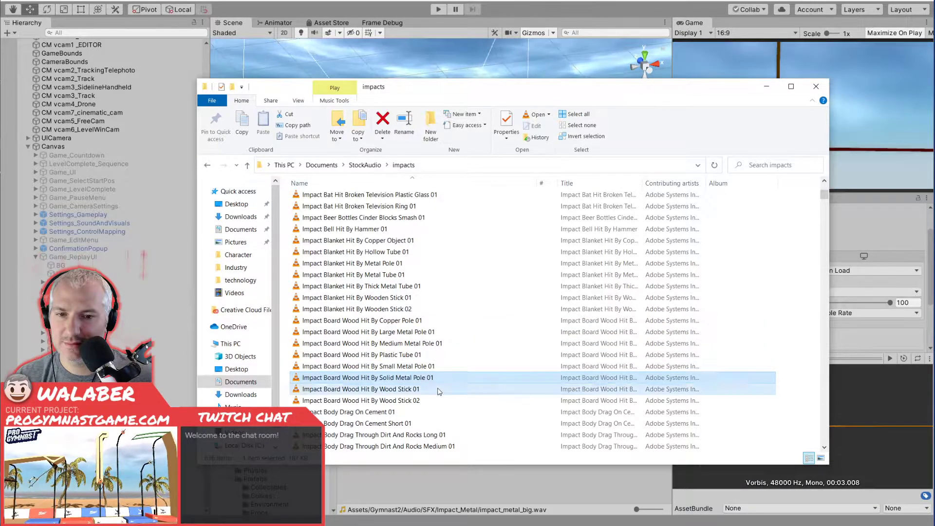
{"action": "left_click", "coordinate": [444, 365]}
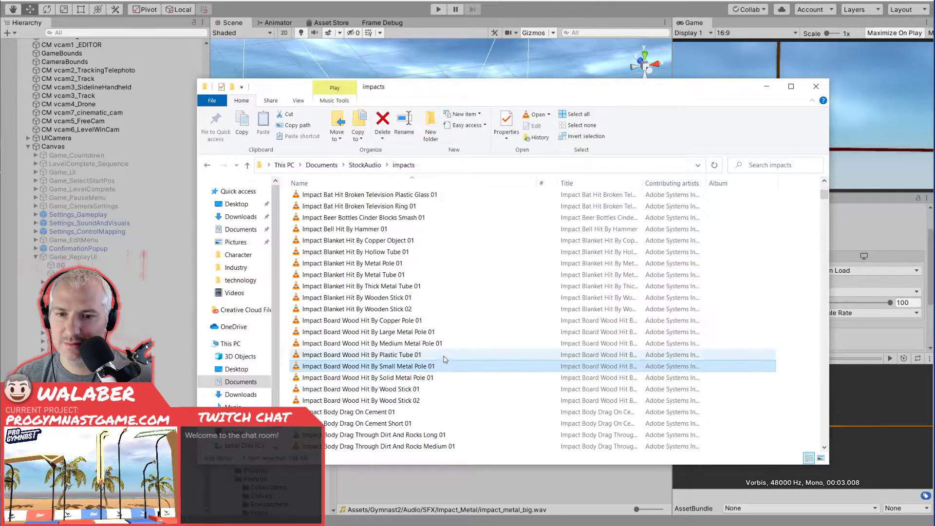
Audition Impact Board Wood Hit By Plastic Tube 01, and select the Large Metal Pole 01 and Medium Metal Pole 01 sounds.
{"action": "left_click", "coordinate": [444, 354]}
{"action": "scroll", "coordinate": [444, 360], "scroll_direction": "down", "scroll_amount": 4}
{"action": "scroll", "coordinate": [445, 361], "scroll_direction": "down", "scroll_amount": 4}
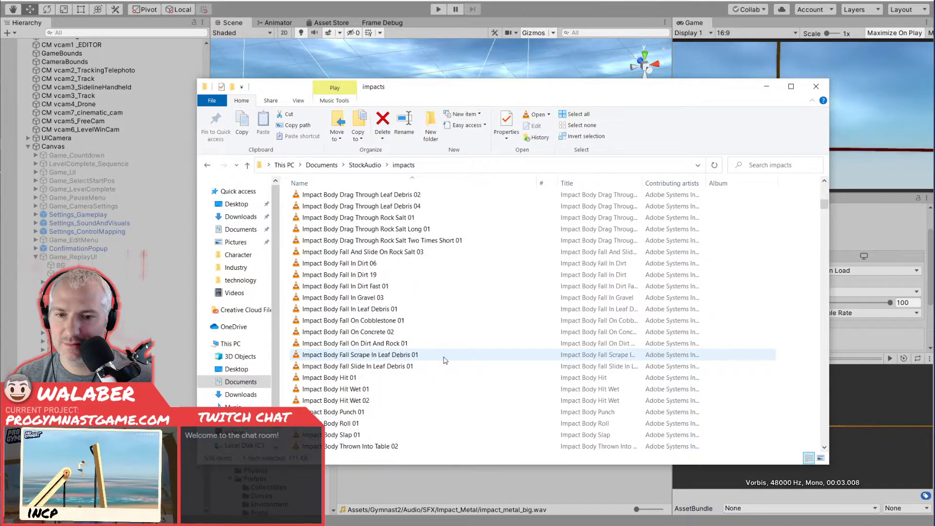
{"action": "scroll", "coordinate": [444, 361], "scroll_direction": "up", "scroll_amount": 8}
{"action": "scroll", "coordinate": [445, 361], "scroll_direction": "down", "scroll_amount": 1}
{"action": "scroll", "coordinate": [445, 361], "scroll_direction": "up", "scroll_amount": 2}
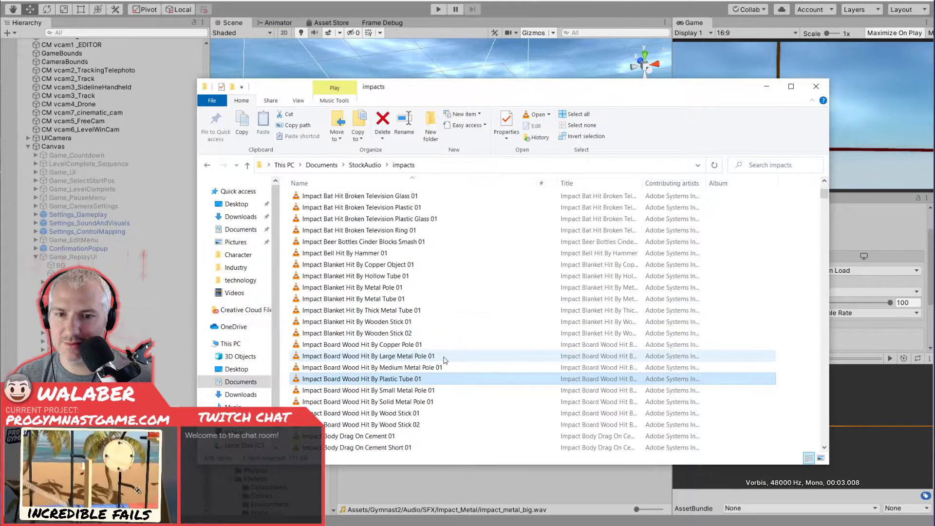
{"action": "left_click", "coordinate": [413, 359]}
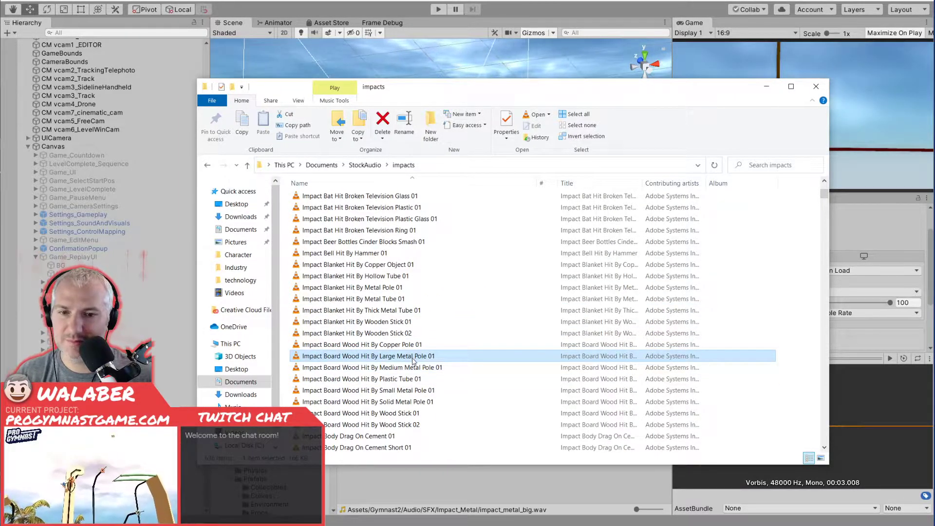
{"action": "left_click", "coordinate": [413, 367], "text": "ctrl"}
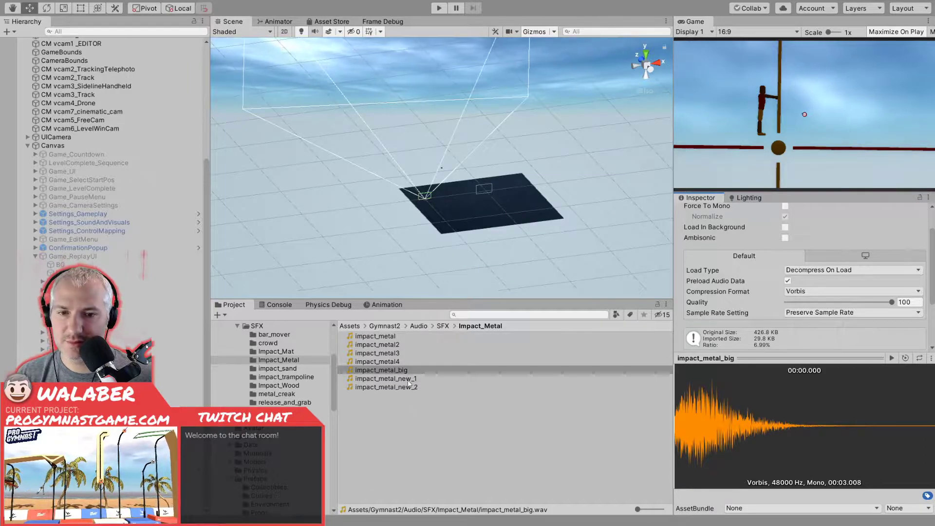
Preview the impact_metal_new_1 and impact_metal_new_2 clips in Unity's Impact_Metal folder.
{"action": "left_click", "coordinate": [409, 381]}
{"action": "left_click", "coordinate": [892, 358]}
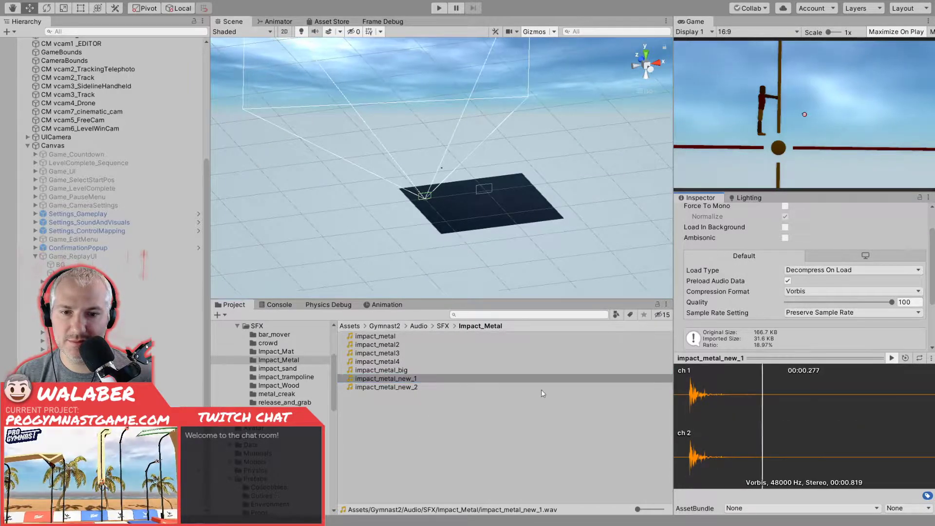
{"action": "left_click", "coordinate": [396, 387]}
{"action": "left_click", "coordinate": [891, 359]}
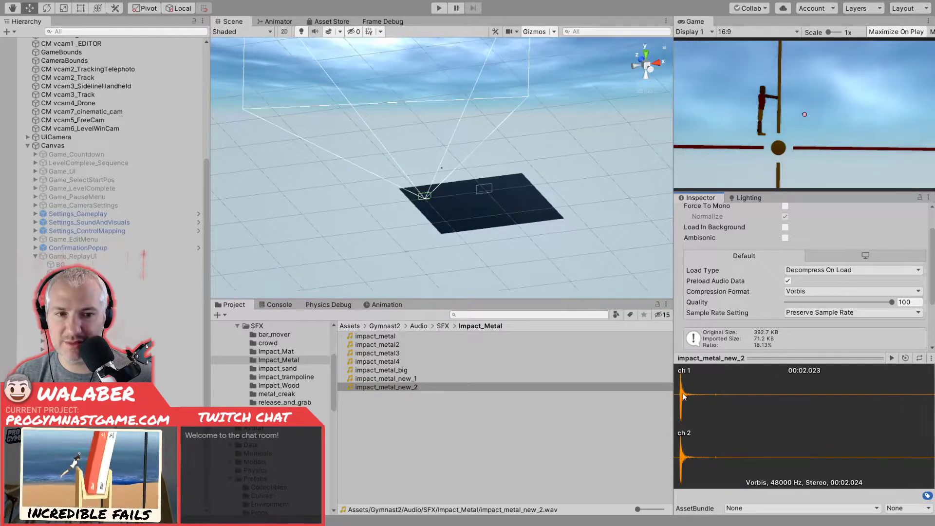
Open impact_metal_new_2.wav in Adobe Audition and cut the silence before the hit.
{"action": "left_click", "coordinate": [425, 380]}
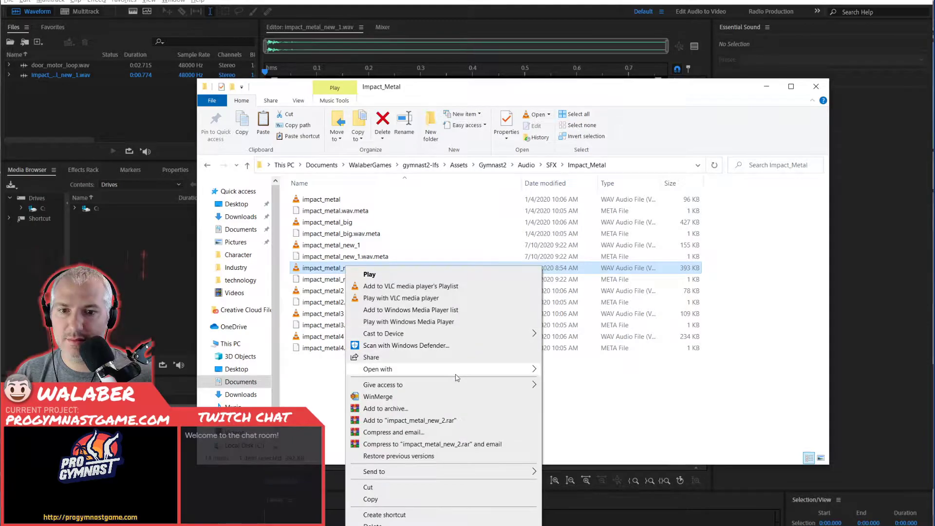
{"action": "mouse_move", "coordinate": [458, 376]}
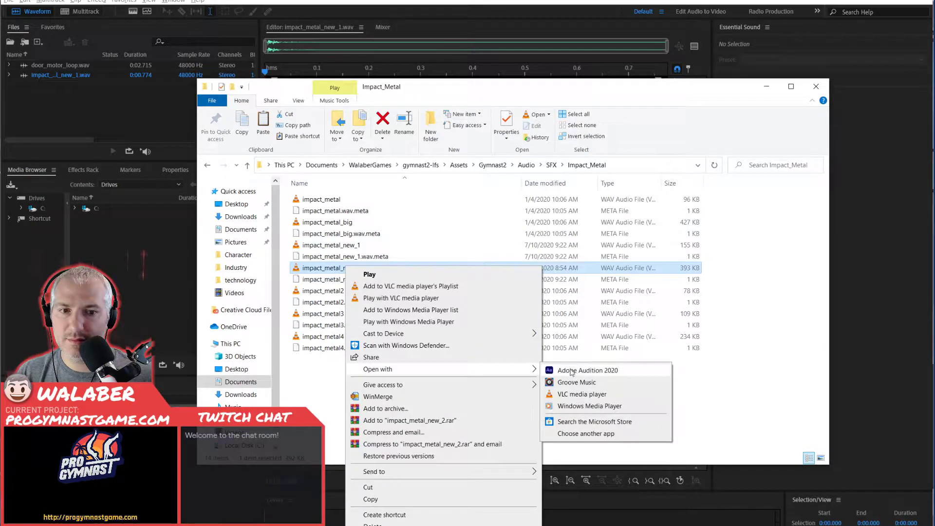
{"action": "left_click", "coordinate": [575, 370]}
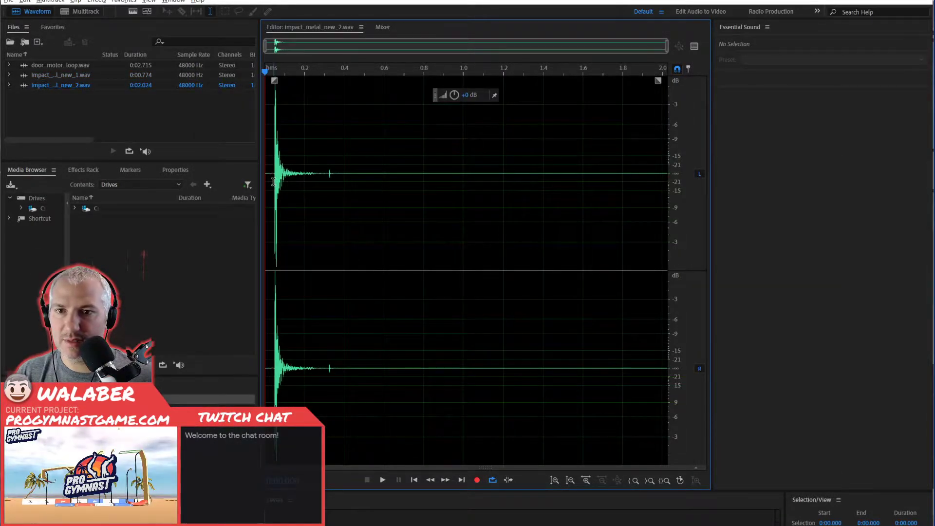
{"action": "left_click_drag", "start_coordinate": [273, 181], "coordinate": [256, 179]}
{"action": "key", "text": "Delete"}
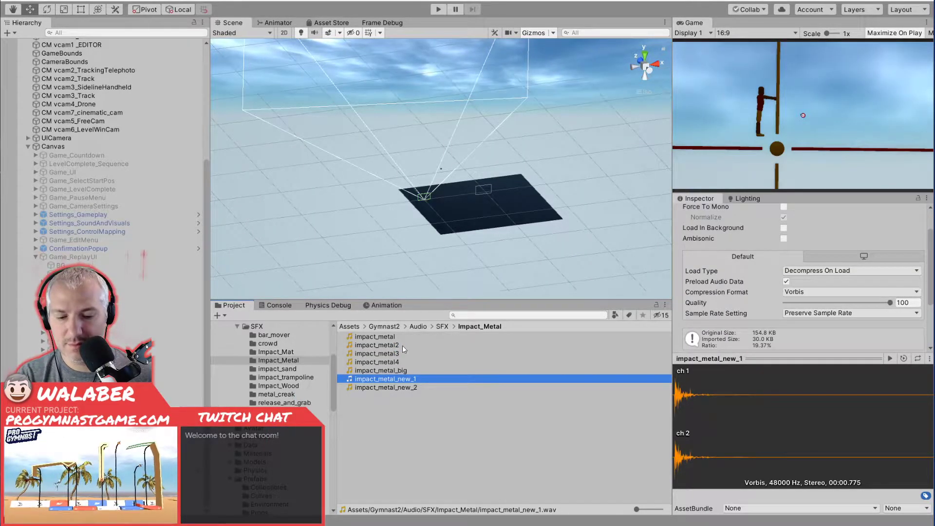
Switch to Unity and preview the trimmed impact_metal_new_1 and impact_metal_new_2 clips.
{"action": "left_click", "coordinate": [427, 386]}
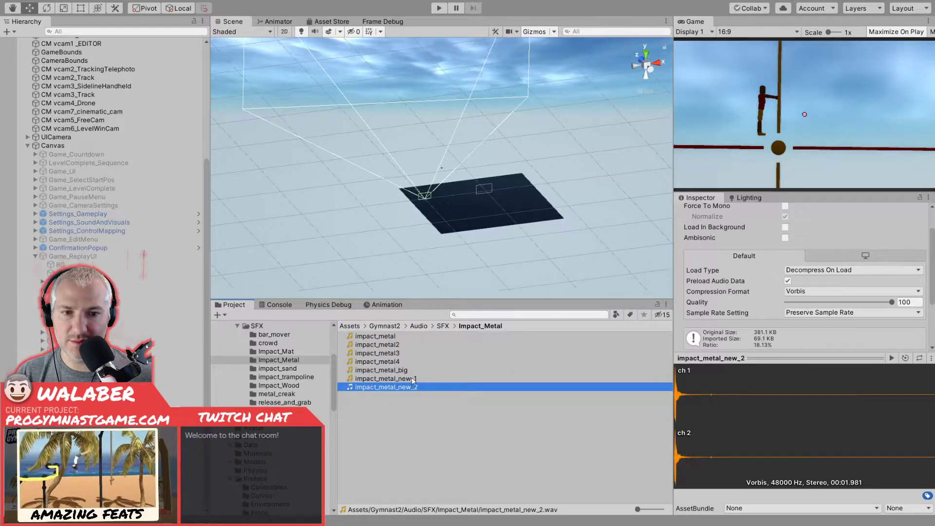
{"action": "left_click", "coordinate": [413, 379]}
{"action": "left_click", "coordinate": [892, 358]}
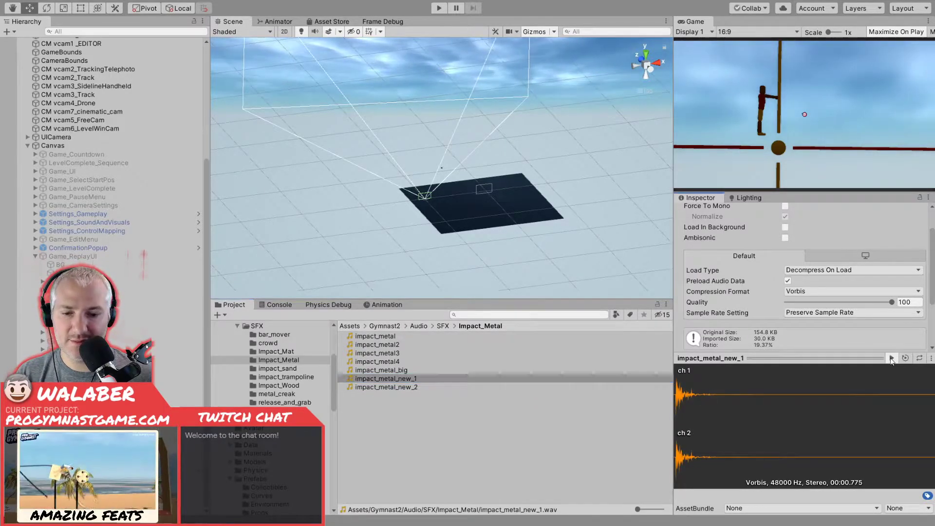
{"action": "left_click", "coordinate": [422, 387]}
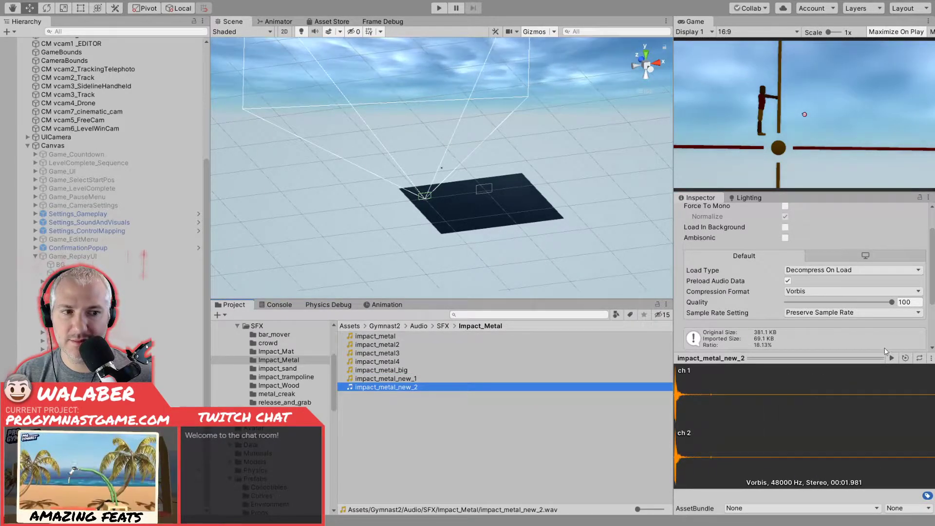
{"action": "left_click", "coordinate": [892, 358]}
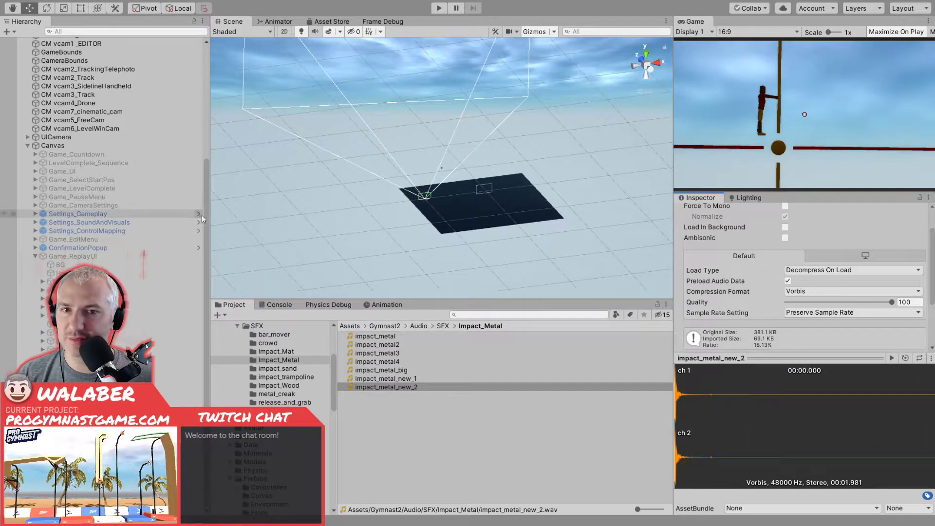
On EffectPool_ImpactParticlesAndSounds, set the Metal surface's Audio Clips size to 2 and assign impact_metal_new_1 and impact_metal_new_2.
{"action": "left_click", "coordinate": [425, 196]}
{"action": "left_click", "coordinate": [810, 408]}
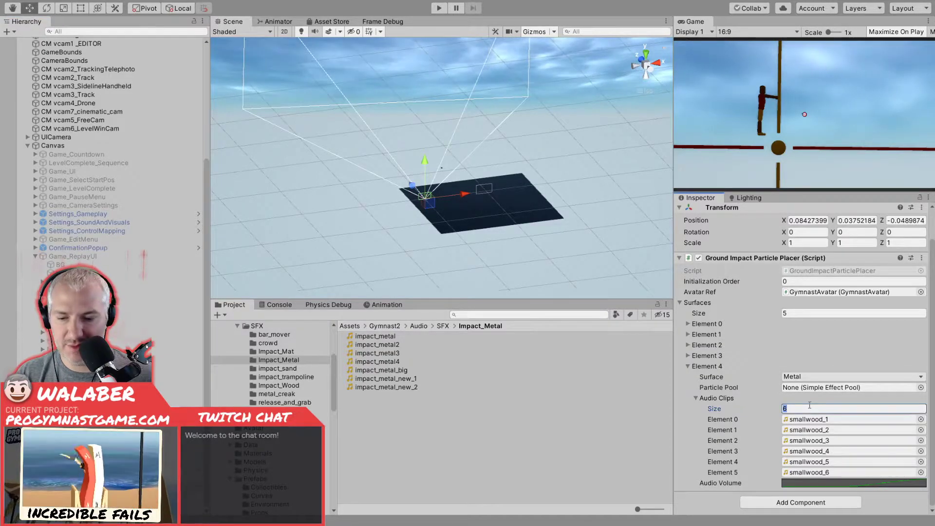
{"action": "type", "text": "2"}
{"action": "key", "text": "Return"}
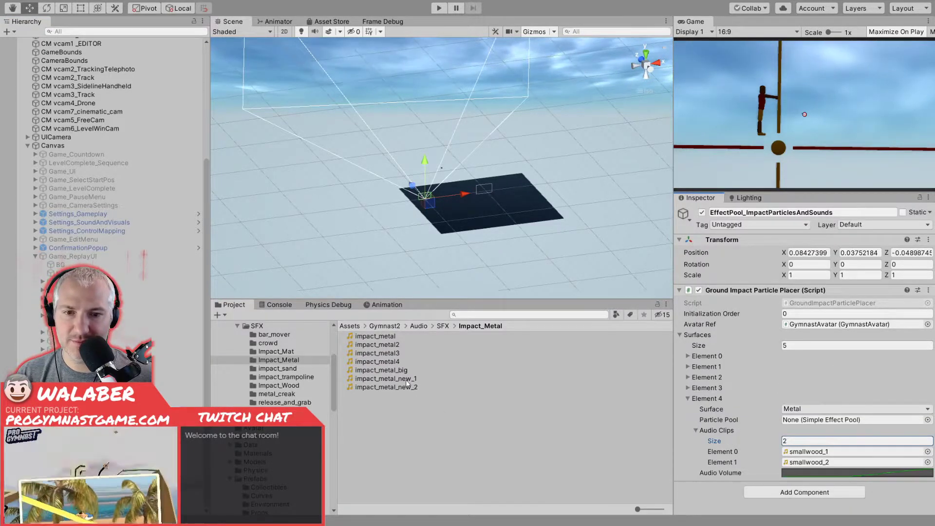
{"action": "left_click_drag", "start_coordinate": [407, 380], "coordinate": [848, 452]}
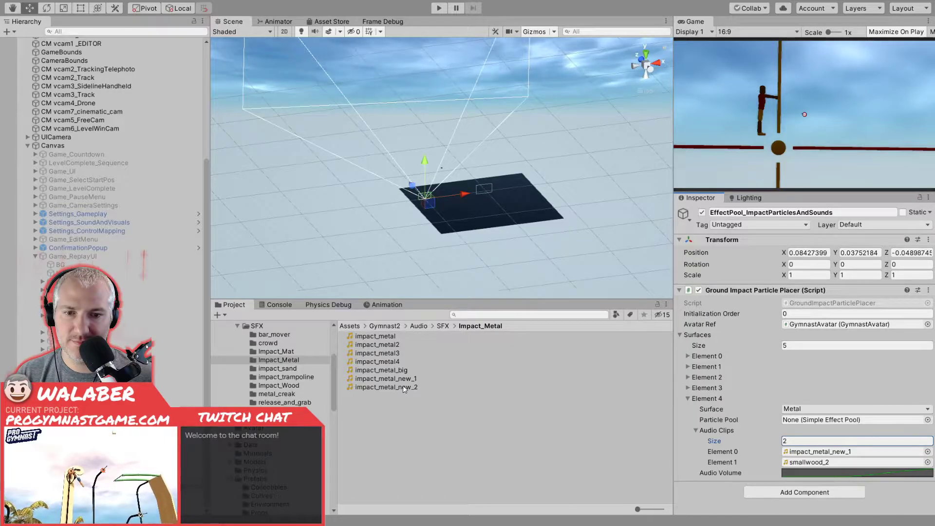
{"action": "left_click_drag", "start_coordinate": [404, 388], "coordinate": [837, 461]}
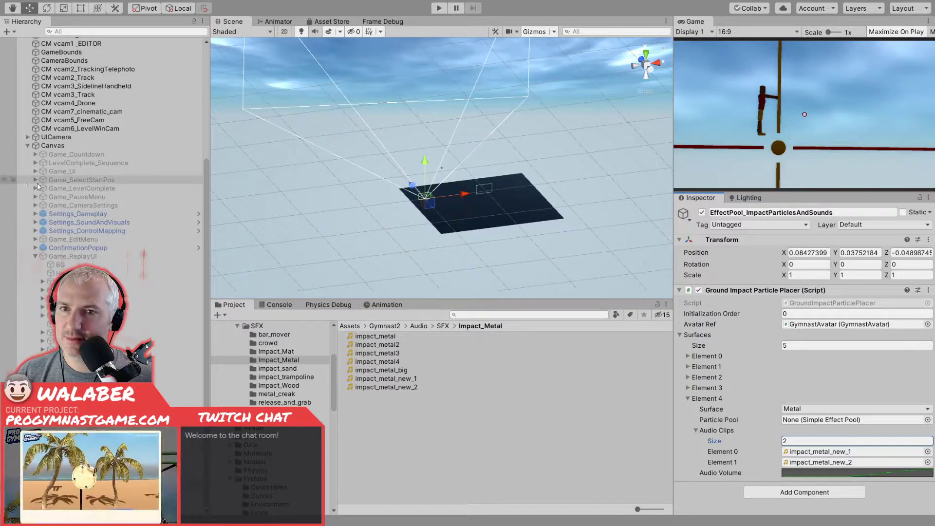
Run the game with the Game view unmaximized to test the metal impact sounds.
{"action": "left_click", "coordinate": [898, 32]}
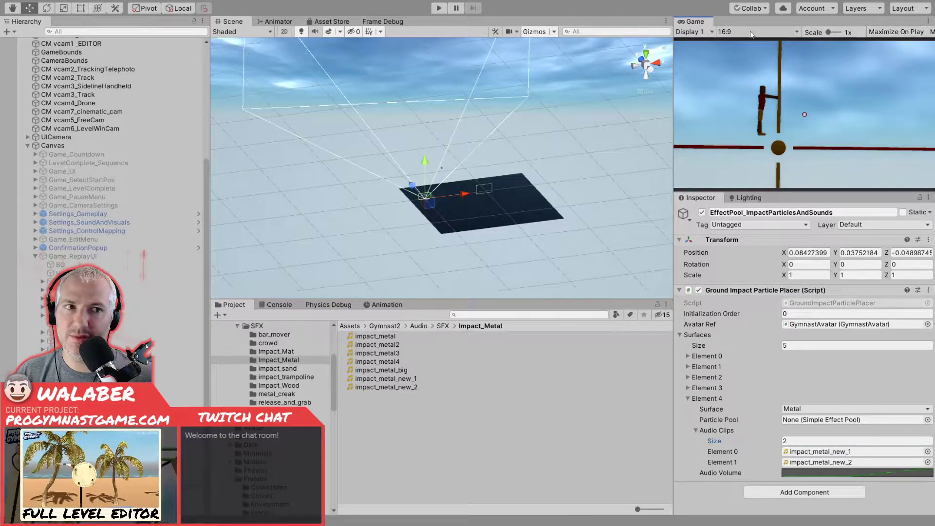
{"action": "left_click", "coordinate": [438, 8]}
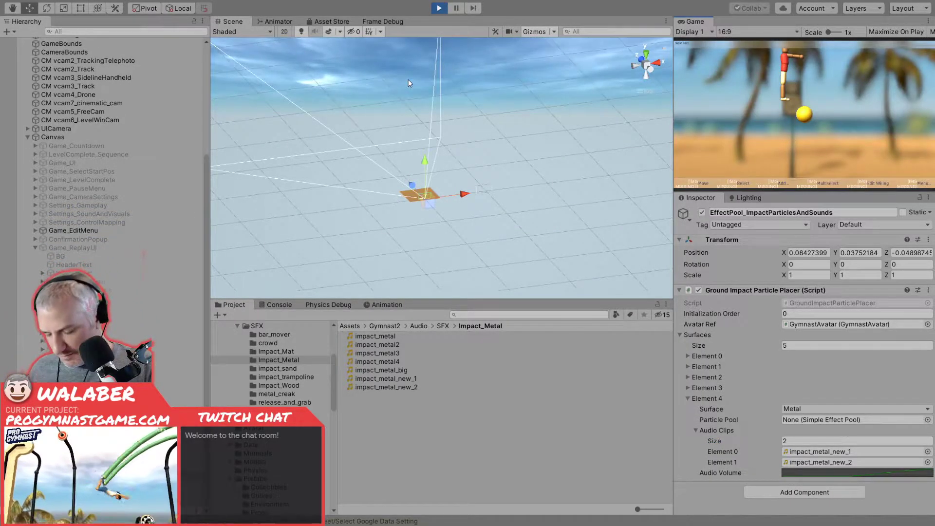
Switch to Visual Studio Code and examine how GymnastDidCollide in GroundImpactParticlePlacer.cs looks up the collider's SurfaceType, then return to Unity.
{"action": "key", "text": "alt+Tab"}
{"action": "scroll", "coordinate": [419, 193], "scroll_direction": "up", "scroll_amount": 15}
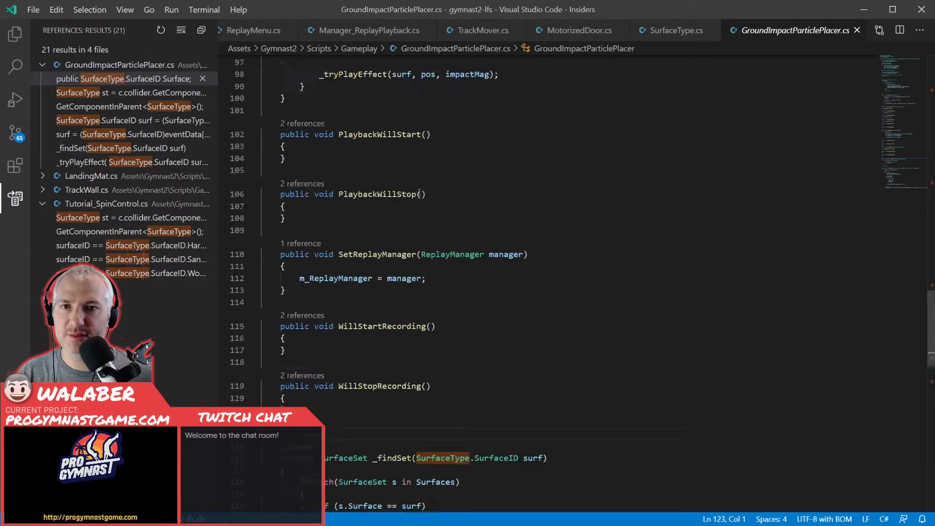
{"action": "scroll", "coordinate": [419, 192], "scroll_direction": "up", "scroll_amount": 4}
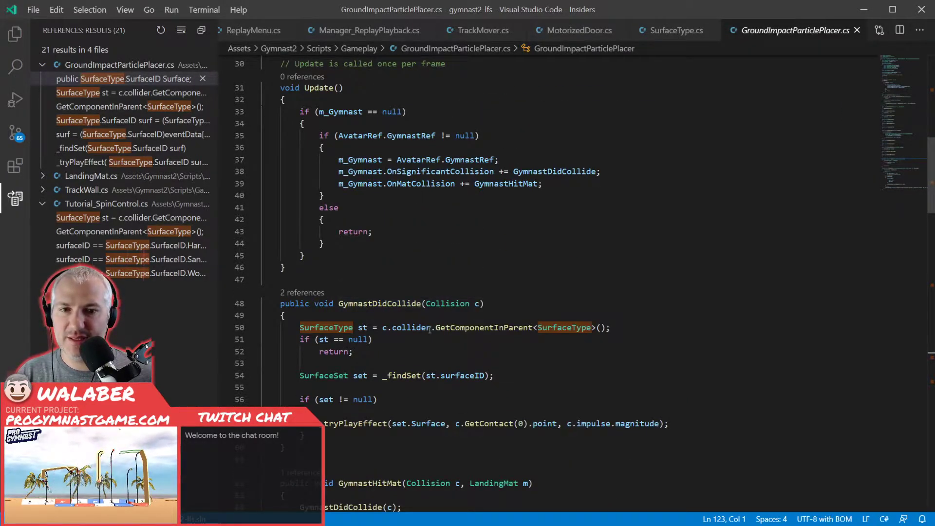
{"action": "left_click", "coordinate": [455, 328]}
{"action": "double_click", "coordinate": [455, 327]}
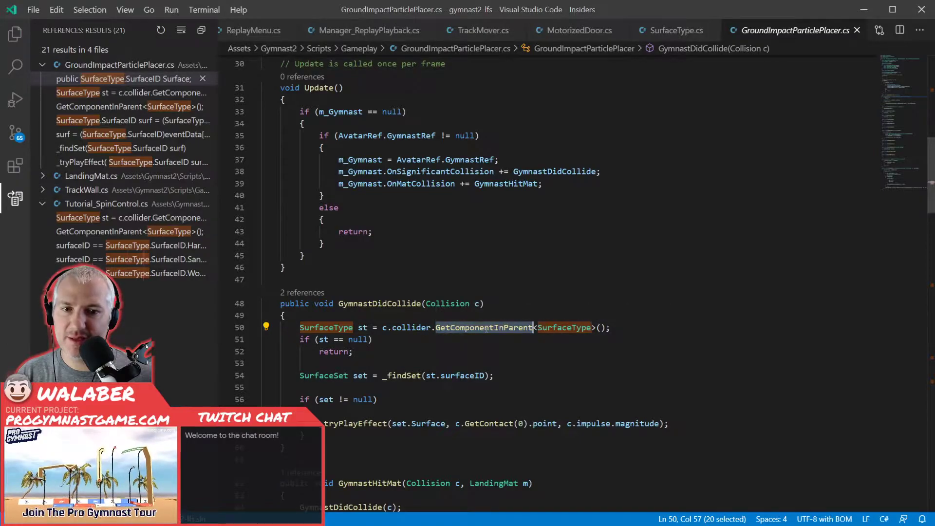
{"action": "key", "text": "alt+Tab"}
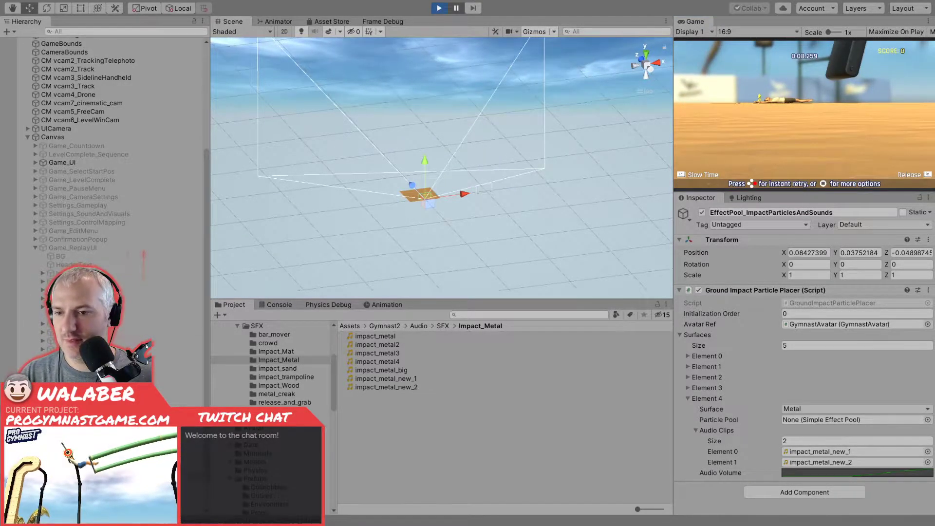
Select DoorWall(Clone) in the running scene, frame it in the Scene view, and review its components.
{"action": "scroll", "coordinate": [97, 147], "scroll_direction": "down", "scroll_amount": 2}
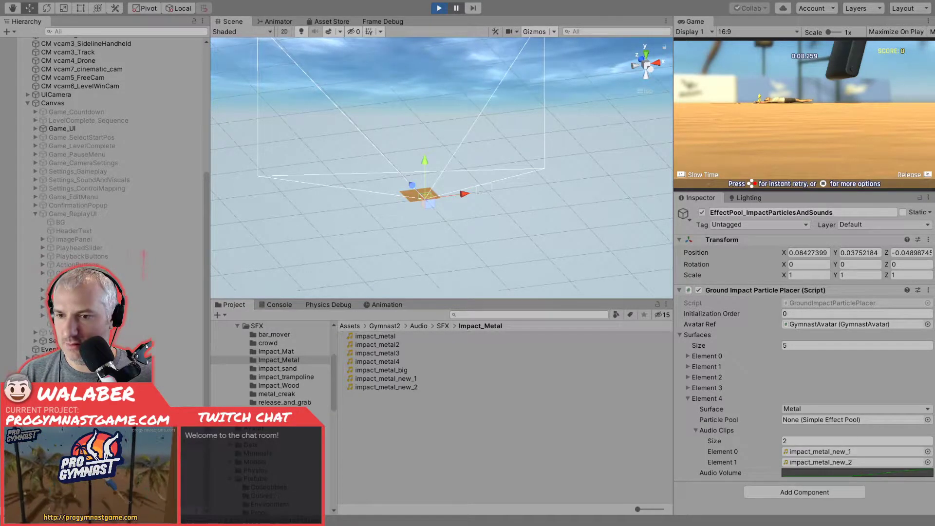
{"action": "left_click", "coordinate": [97, 391]}
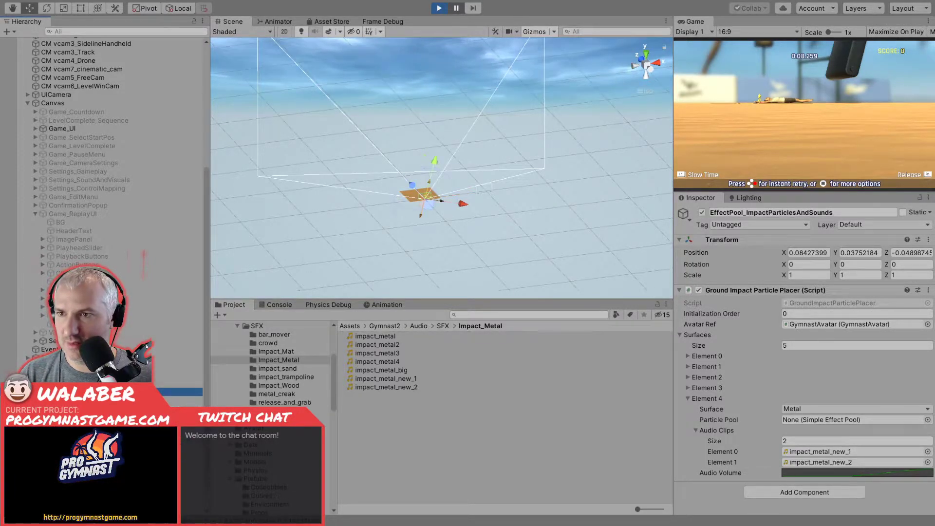
{"action": "key", "text": "f"}
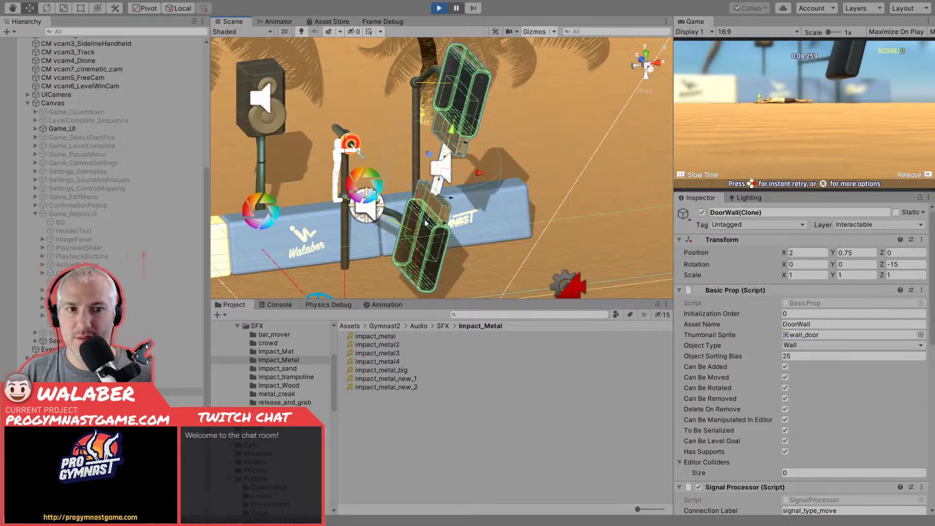
{"action": "scroll", "coordinate": [726, 321], "scroll_direction": "down", "scroll_amount": 10}
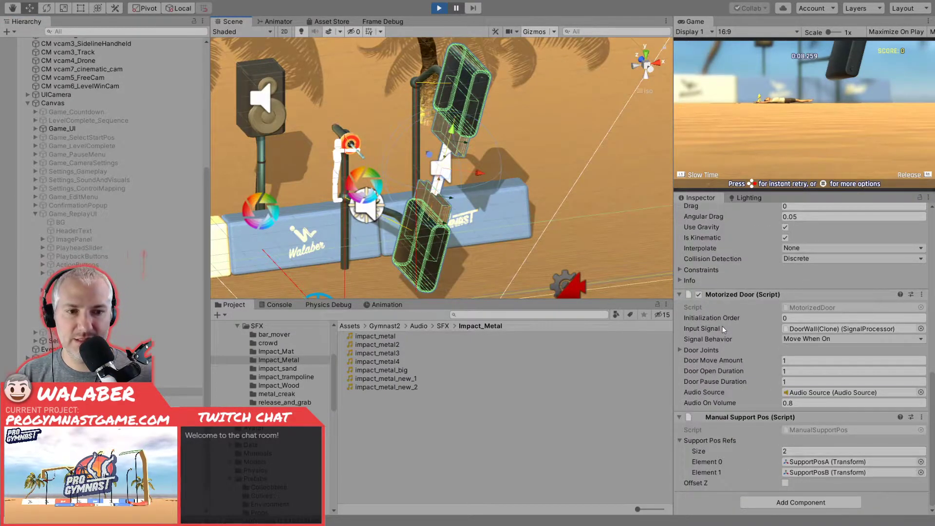
{"action": "scroll", "coordinate": [723, 330], "scroll_direction": "up", "scroll_amount": 10}
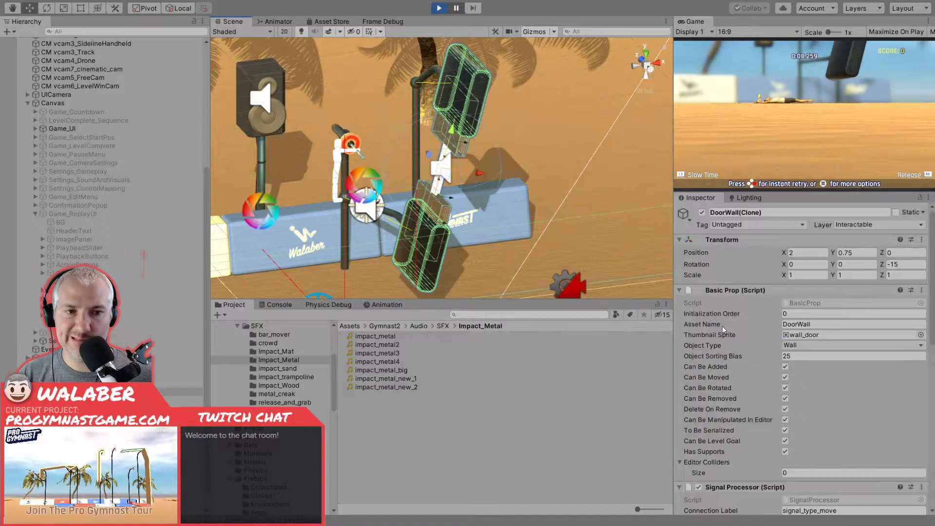
Add a Surface Type component to the running DoorWall(Clone) and set its Surface ID to Metal.
{"action": "scroll", "coordinate": [724, 332], "scroll_direction": "down", "scroll_amount": 10}
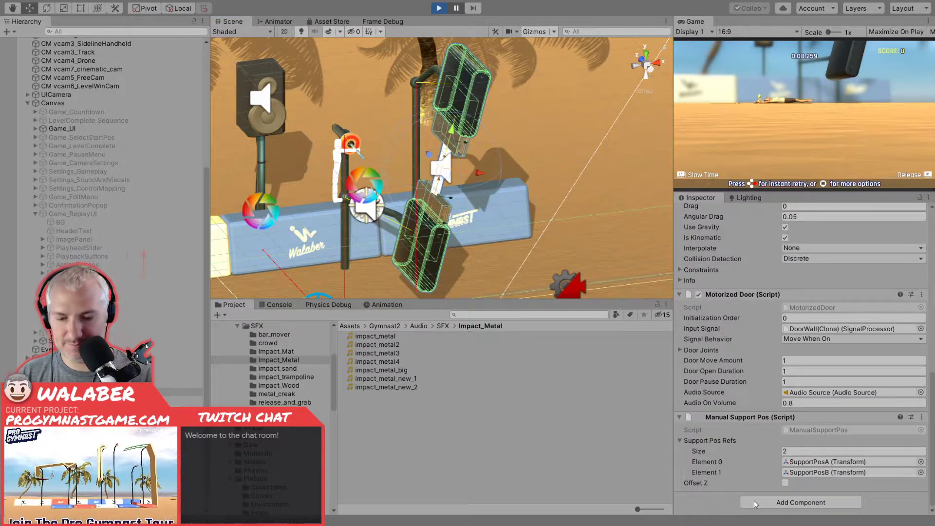
{"action": "key", "text": "Return"}
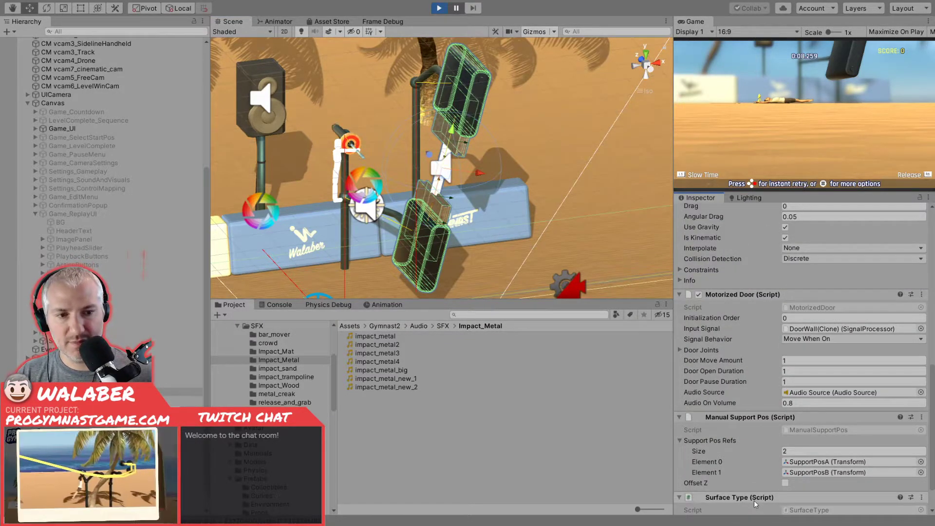
{"action": "scroll", "coordinate": [770, 473], "scroll_direction": "down", "scroll_amount": 3}
{"action": "left_click", "coordinate": [800, 483]}
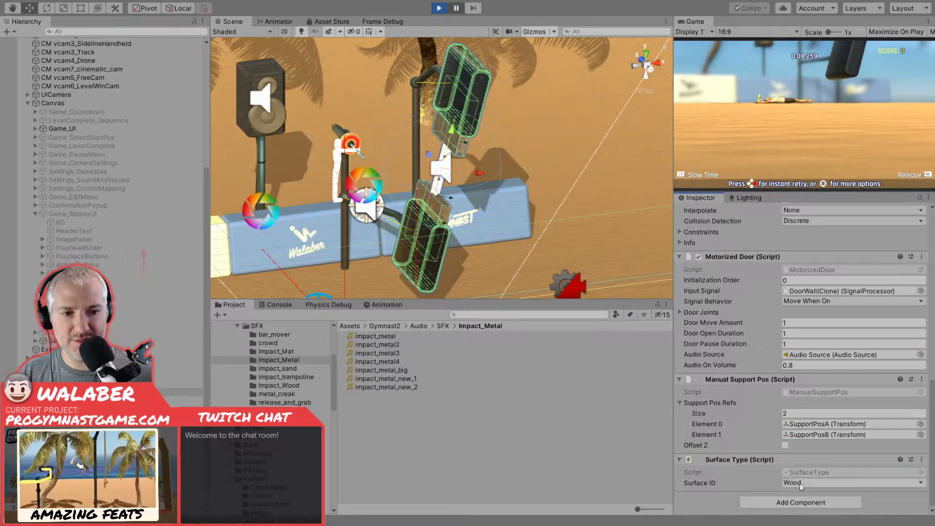
{"action": "left_click", "coordinate": [802, 515]}
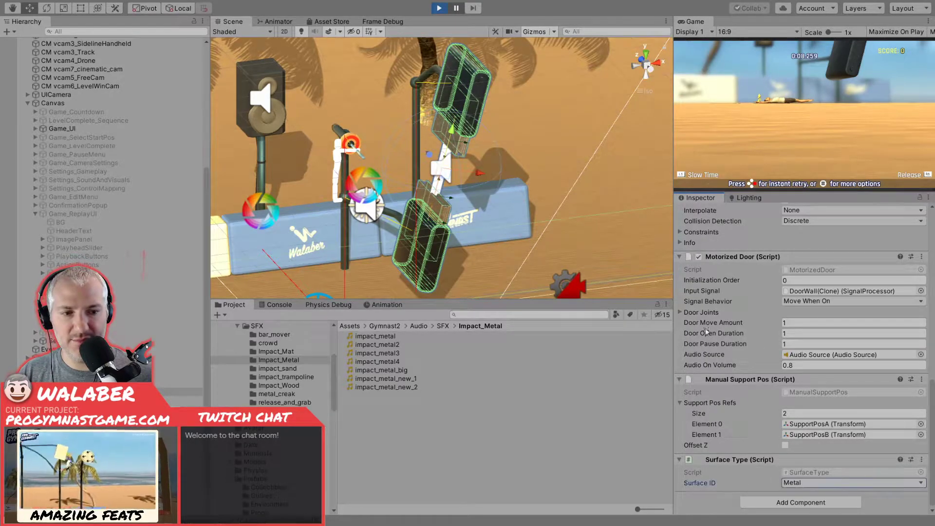
Resume the paused game to test the door's metal impact sounds, and exit play mode.
{"action": "left_click", "coordinate": [456, 9]}
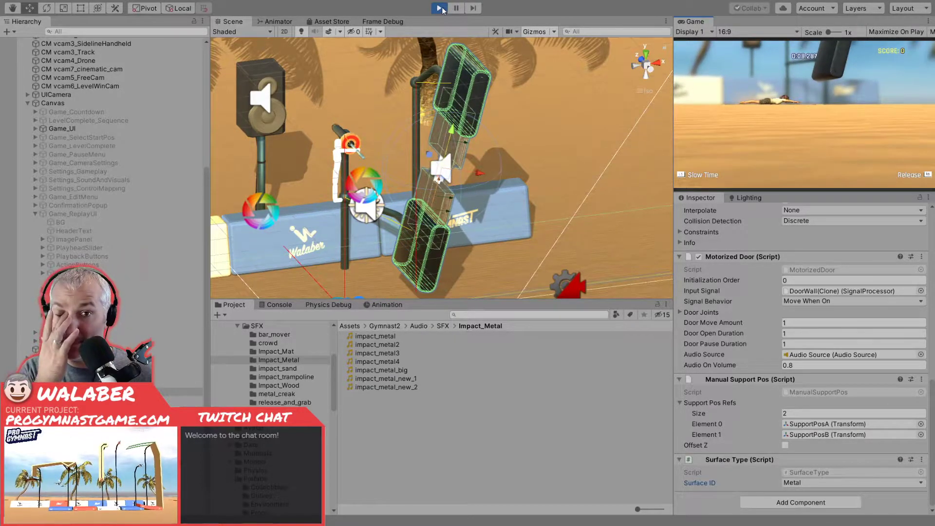
{"action": "left_click", "coordinate": [439, 8]}
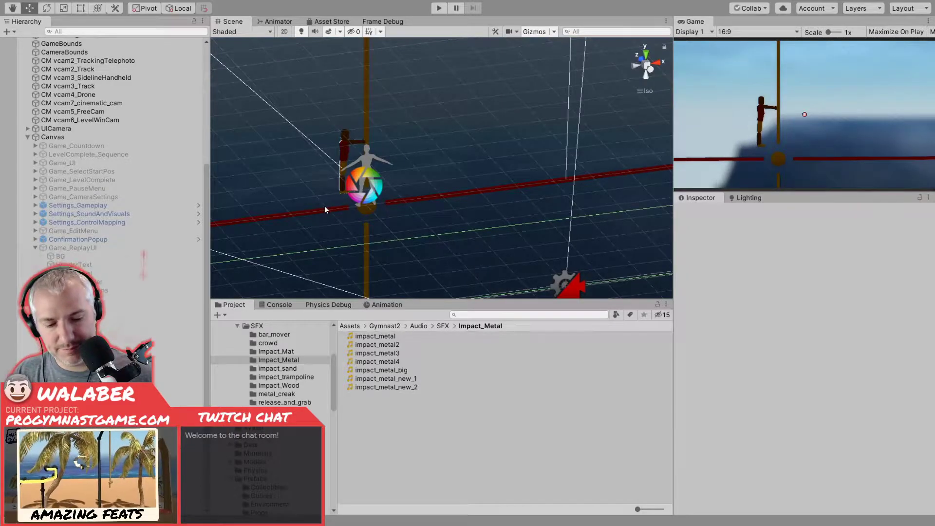
Switch to File Explorer, close the Downloads window, and bring up the StockAudio impacts folder.
{"action": "key", "text": "alt+Tab"}
{"action": "key", "text": "alt+Tab"}
{"action": "key", "text": "alt+Tab"}
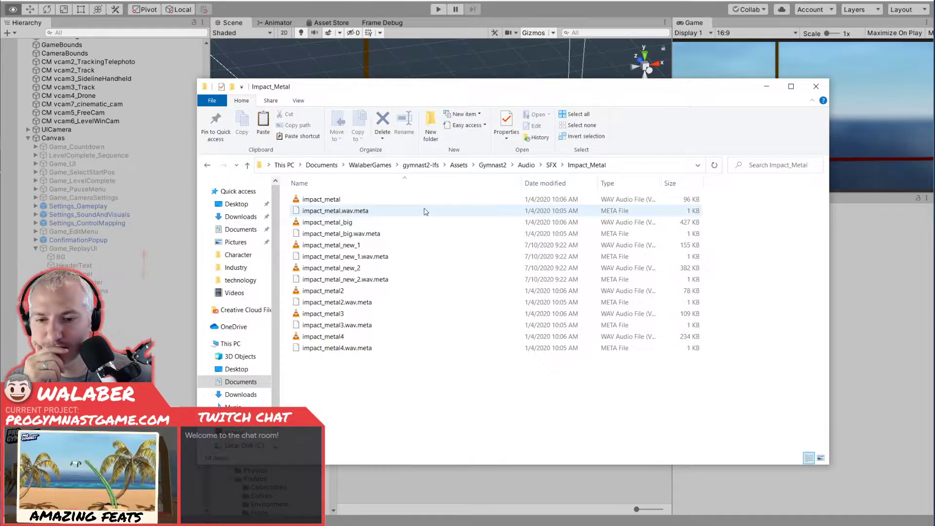
{"action": "left_click", "coordinate": [198, 525]}
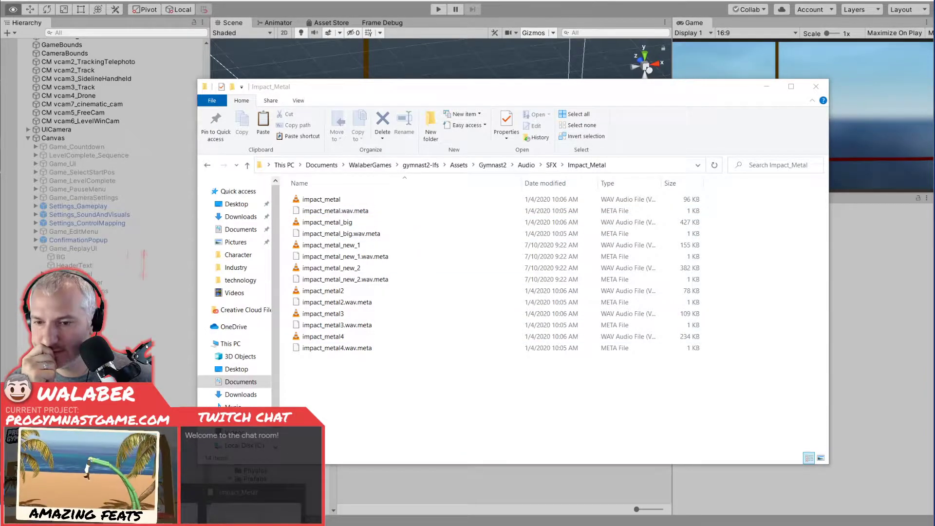
{"action": "left_click", "coordinate": [151, 507]}
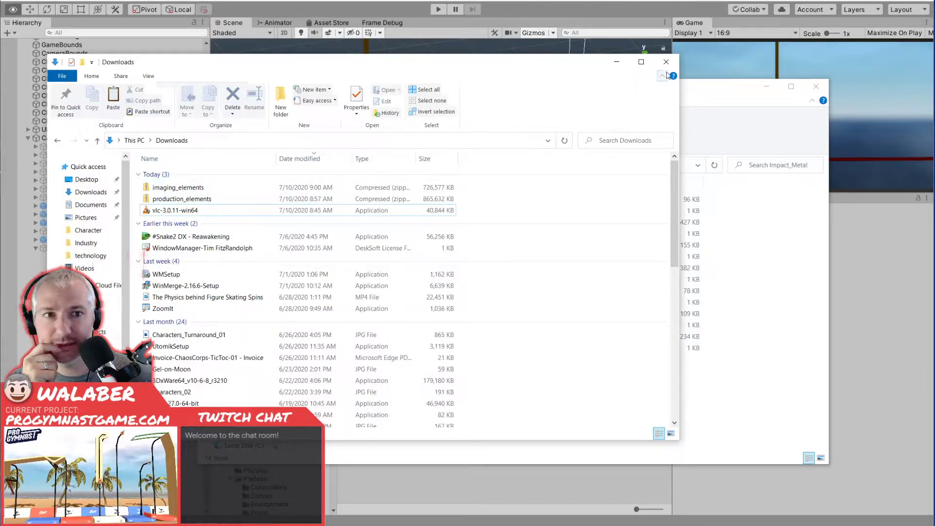
{"action": "left_click", "coordinate": [668, 60]}
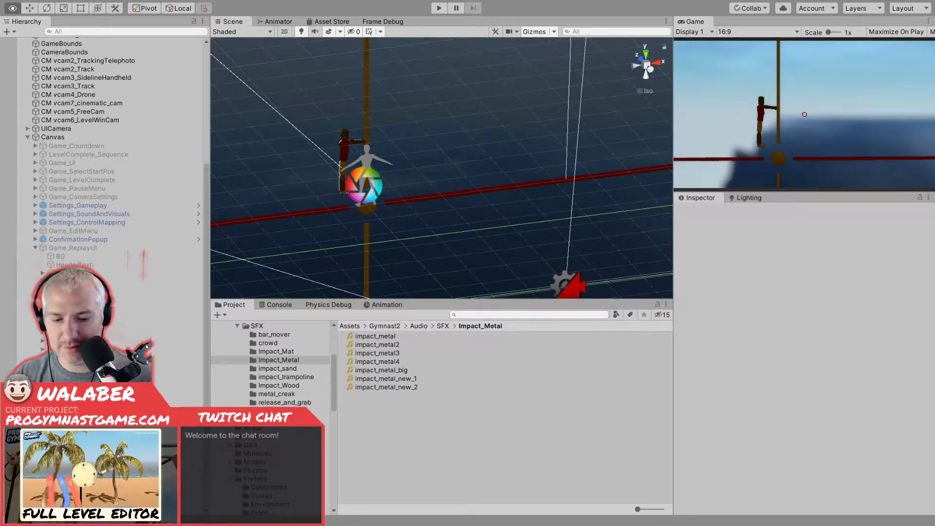
{"action": "key", "text": "alt+Tab"}
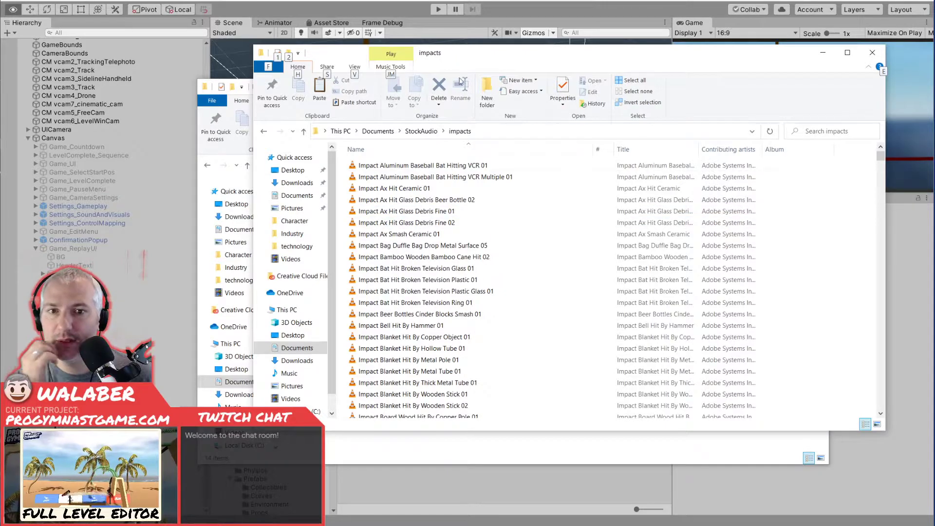
Browse the board, body and book impact sounds, checking Impact Board Wood Hit By Solid Metal Pole 01 and Impact Book Hit By Small Metal Pole 01.
{"action": "scroll", "coordinate": [465, 317], "scroll_direction": "down", "scroll_amount": 4}
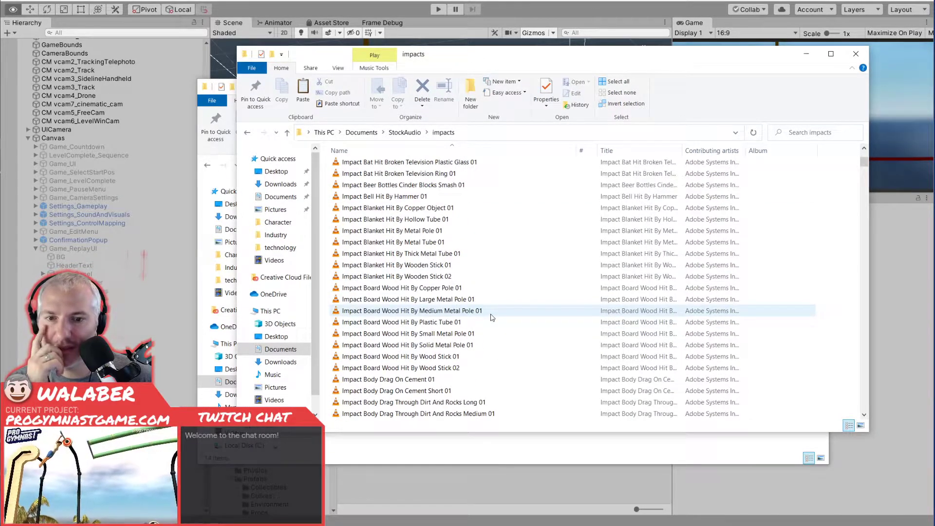
{"action": "scroll", "coordinate": [508, 366], "scroll_direction": "down", "scroll_amount": 2}
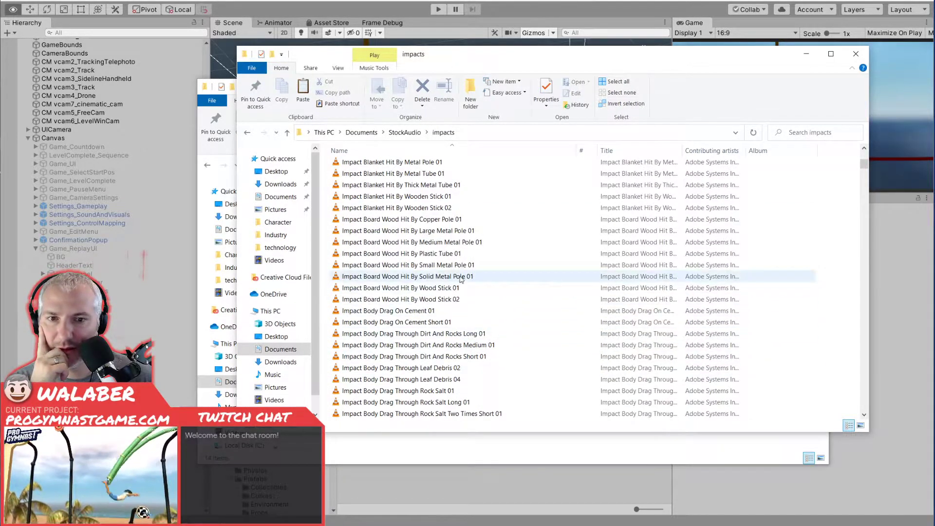
{"action": "left_click", "coordinate": [427, 276]}
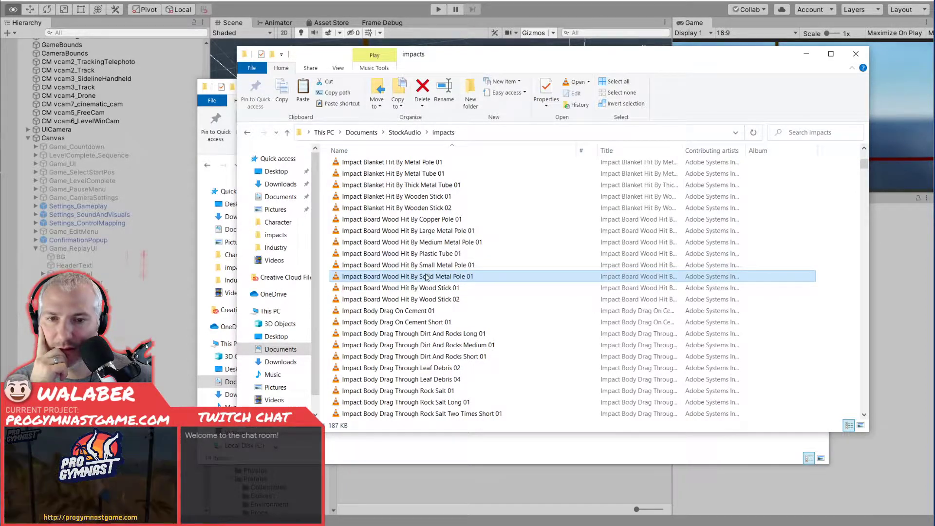
{"action": "scroll", "coordinate": [508, 331], "scroll_direction": "down", "scroll_amount": 1}
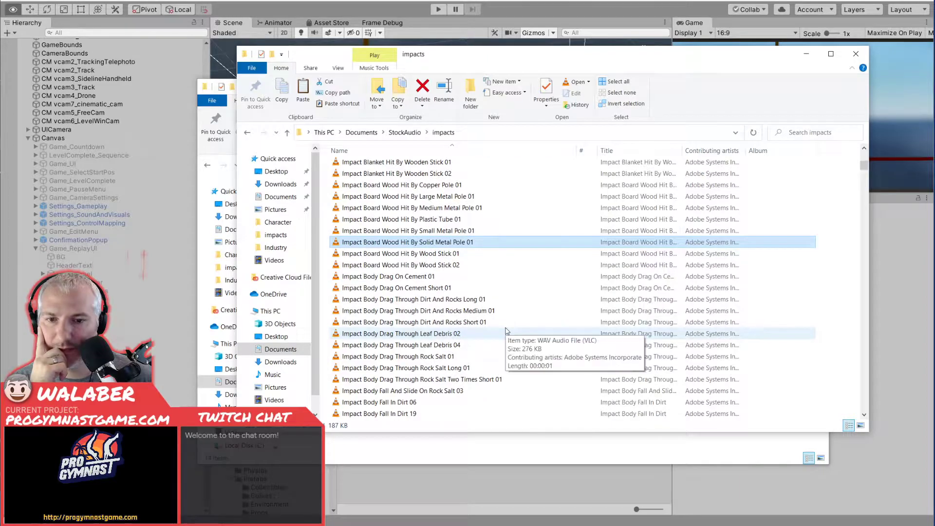
{"action": "scroll", "coordinate": [507, 332], "scroll_direction": "down", "scroll_amount": 8}
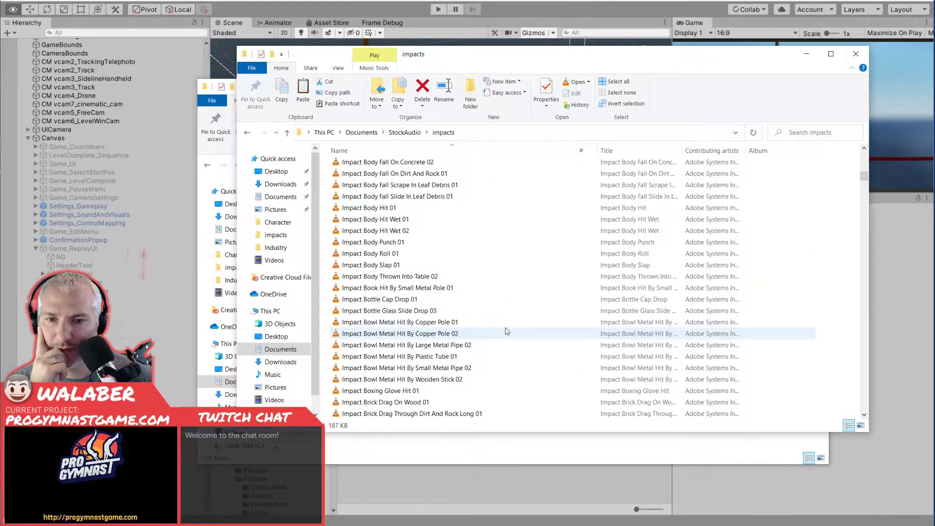
{"action": "left_click", "coordinate": [448, 288]}
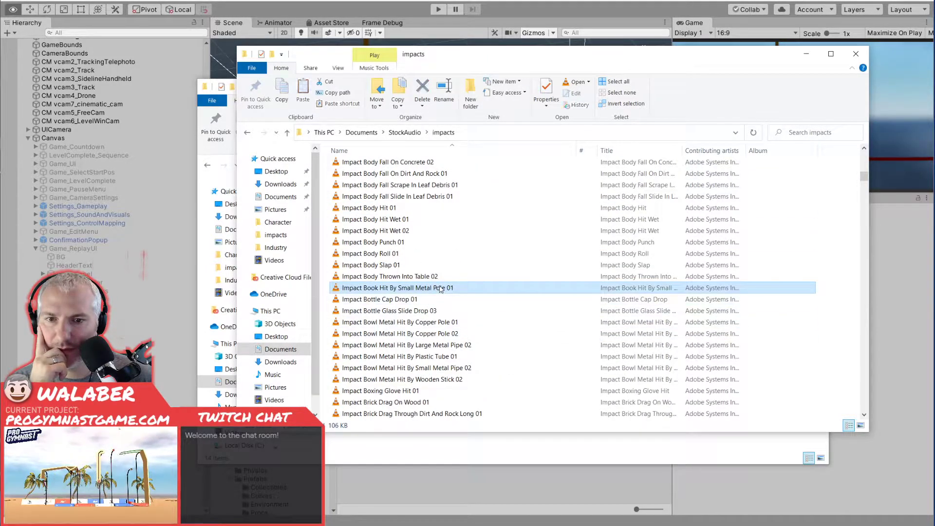
{"action": "scroll", "coordinate": [458, 289], "scroll_direction": "up", "scroll_amount": 2}
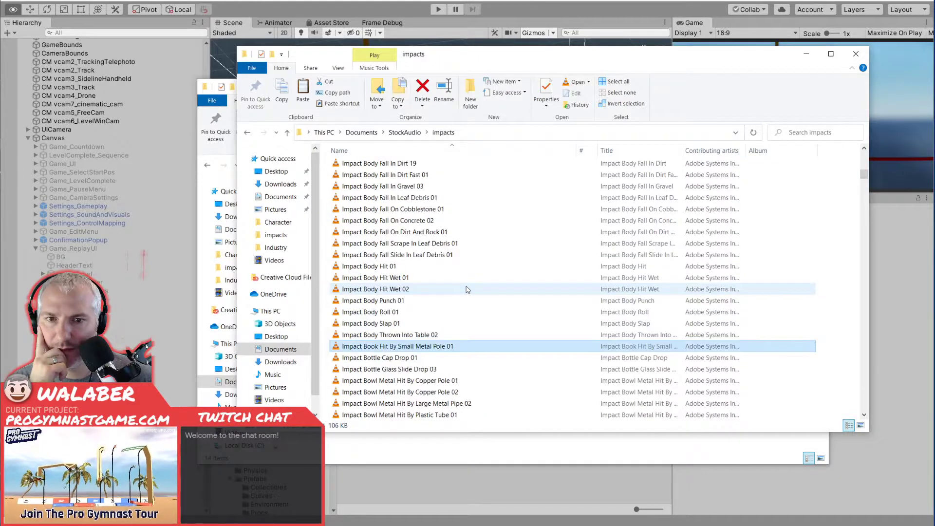
{"action": "scroll", "coordinate": [466, 290], "scroll_direction": "up", "scroll_amount": 1}
{"action": "left_click", "coordinate": [450, 266]}
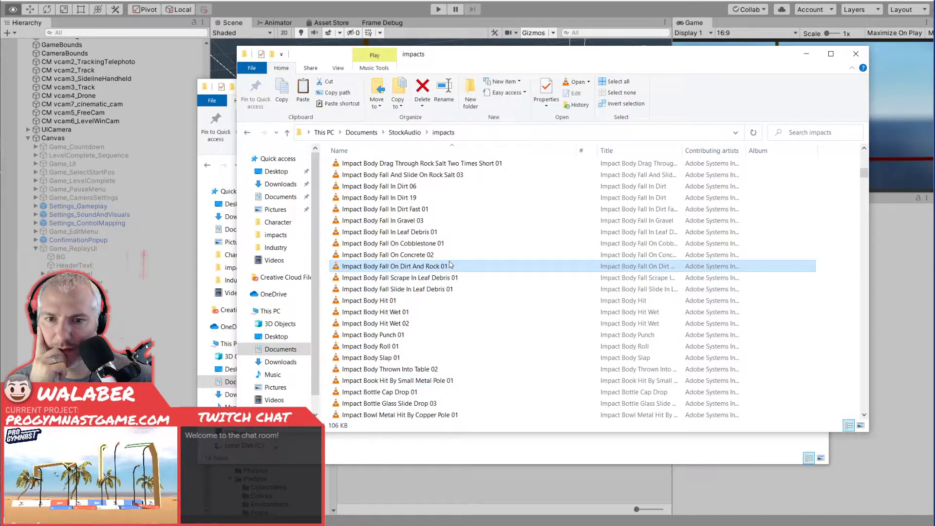
{"action": "left_click", "coordinate": [472, 289]}
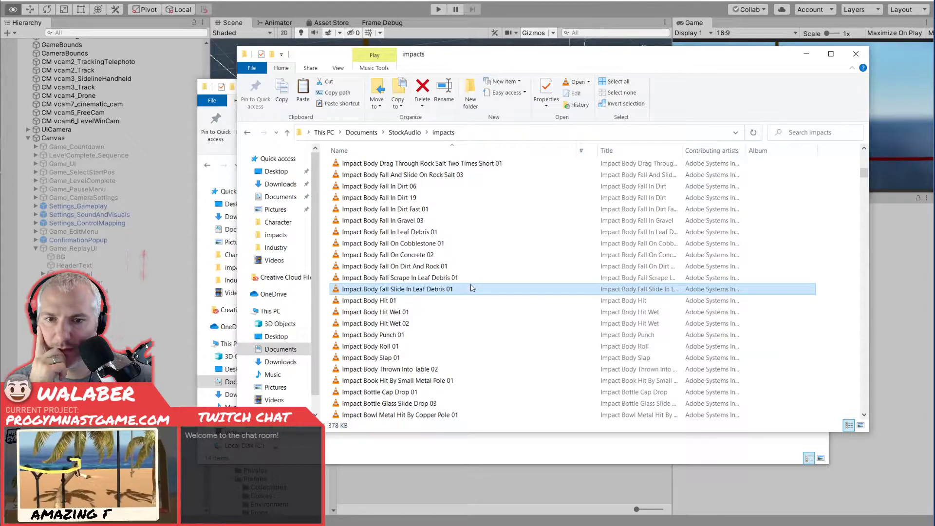
Check the Impact Bowl Metal Hit sounds for copper pole, large metal pipe, plastic tube and small metal pipe.
{"action": "scroll", "coordinate": [472, 289], "scroll_direction": "down", "scroll_amount": 2}
{"action": "scroll", "coordinate": [472, 288], "scroll_direction": "down", "scroll_amount": 1}
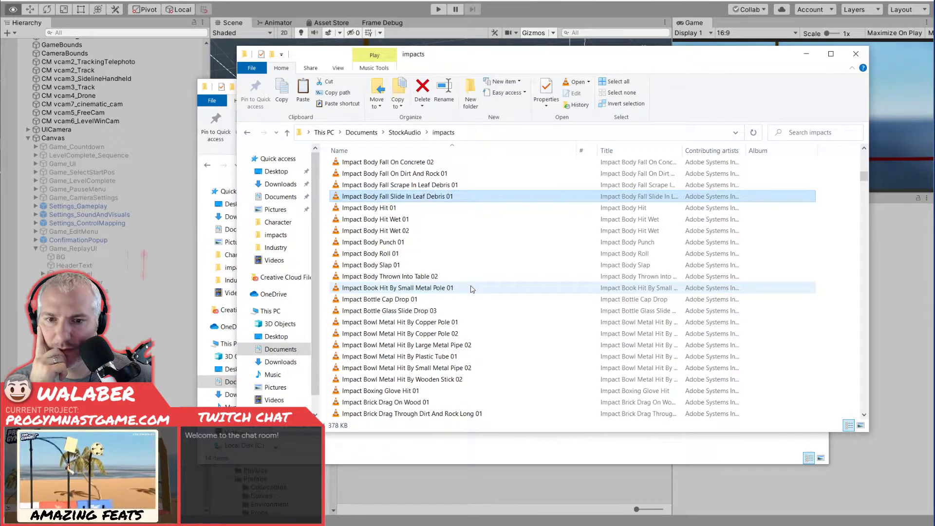
{"action": "left_click", "coordinate": [435, 322]}
{"action": "left_click", "coordinate": [447, 335]}
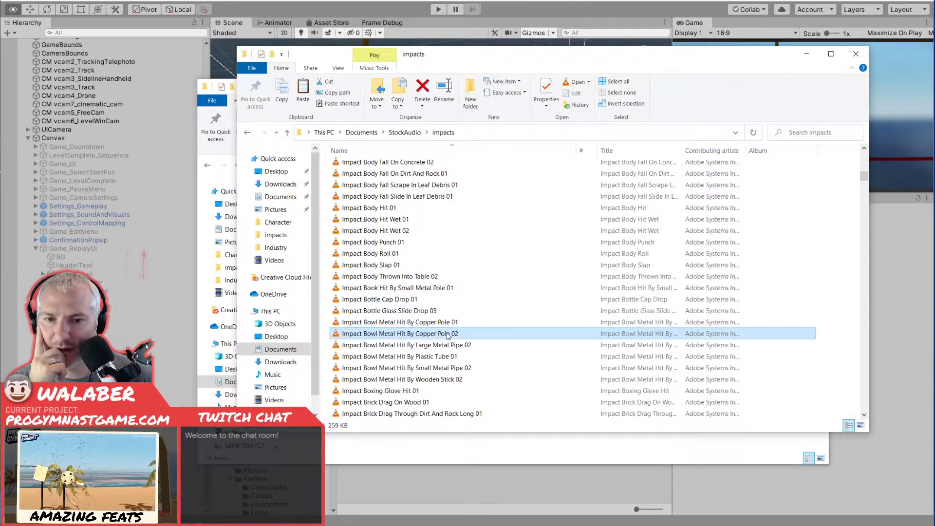
{"action": "left_click", "coordinate": [456, 346]}
{"action": "left_click", "coordinate": [458, 357]}
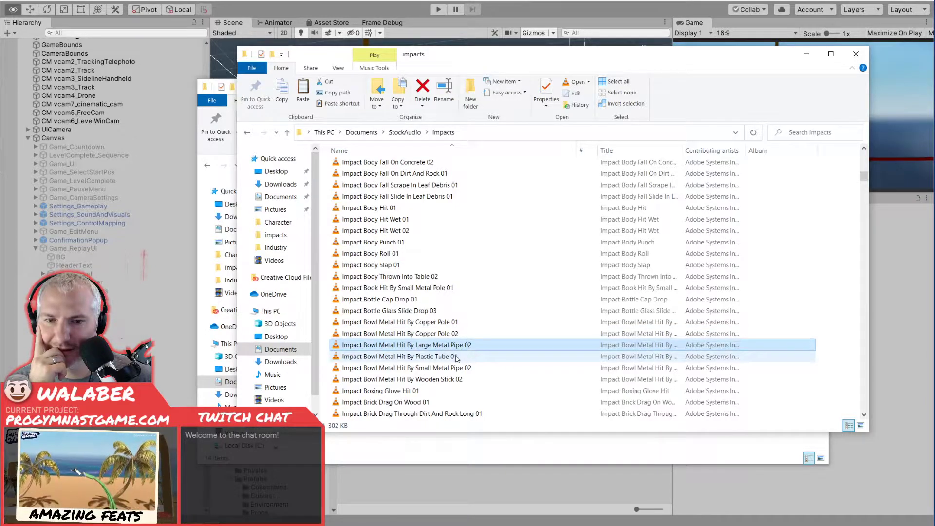
{"action": "left_click", "coordinate": [461, 369]}
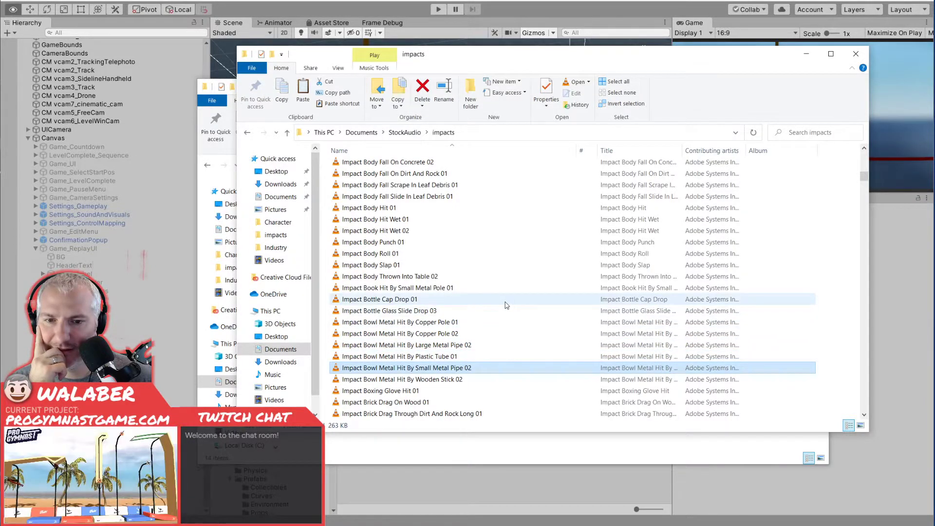
Find the Impact Cement Hit sounds and check the Large Metal Pipe 01 and Medium Metal Pipe 01 and 02 files.
{"action": "scroll", "coordinate": [446, 302], "scroll_direction": "down", "scroll_amount": 6}
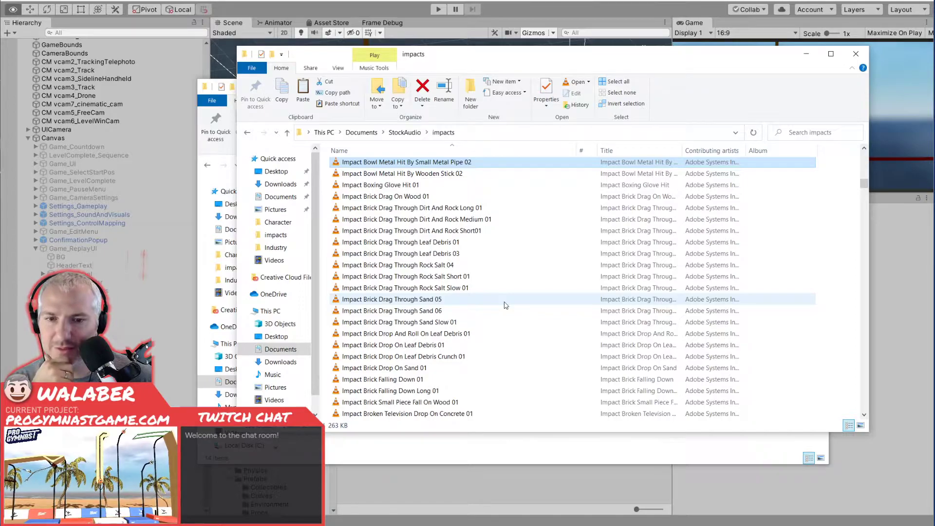
{"action": "scroll", "coordinate": [506, 304], "scroll_direction": "down", "scroll_amount": 3}
{"action": "scroll", "coordinate": [505, 304], "scroll_direction": "down", "scroll_amount": 2}
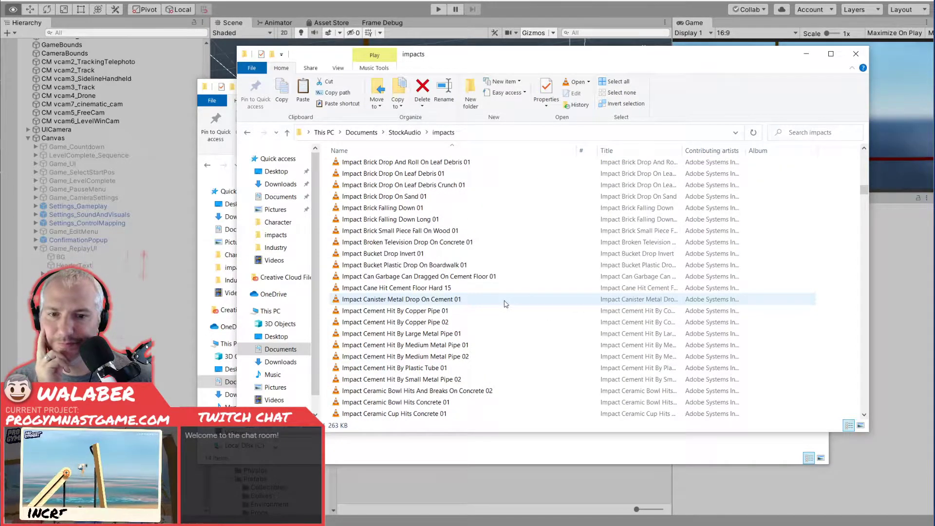
{"action": "left_click", "coordinate": [469, 334]}
{"action": "left_click", "coordinate": [476, 345]}
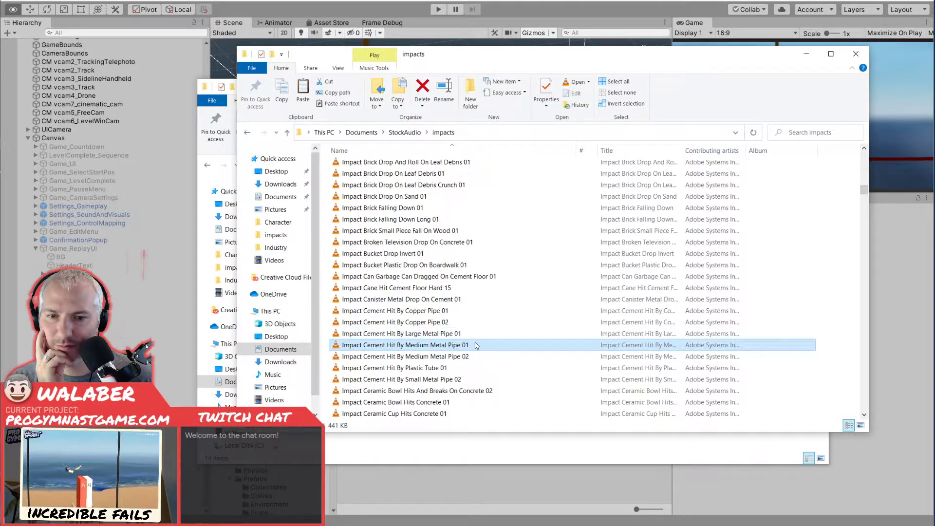
{"action": "left_click", "coordinate": [476, 356]}
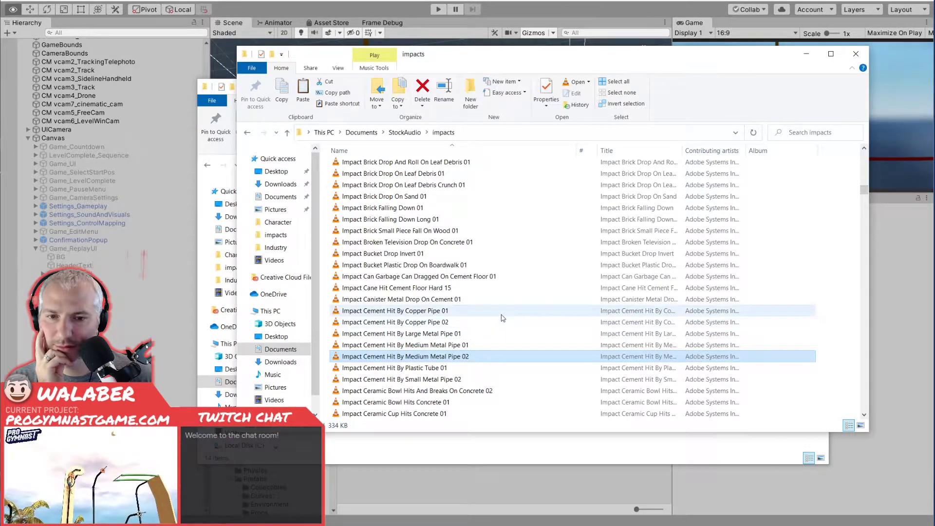
Check Impact Chain Small Metal Chain Drop On Metal 01 and look through the cinder block, cloth, coin and concrete impact sounds.
{"action": "scroll", "coordinate": [503, 318], "scroll_direction": "down", "scroll_amount": 4}
{"action": "scroll", "coordinate": [503, 317], "scroll_direction": "down", "scroll_amount": 2}
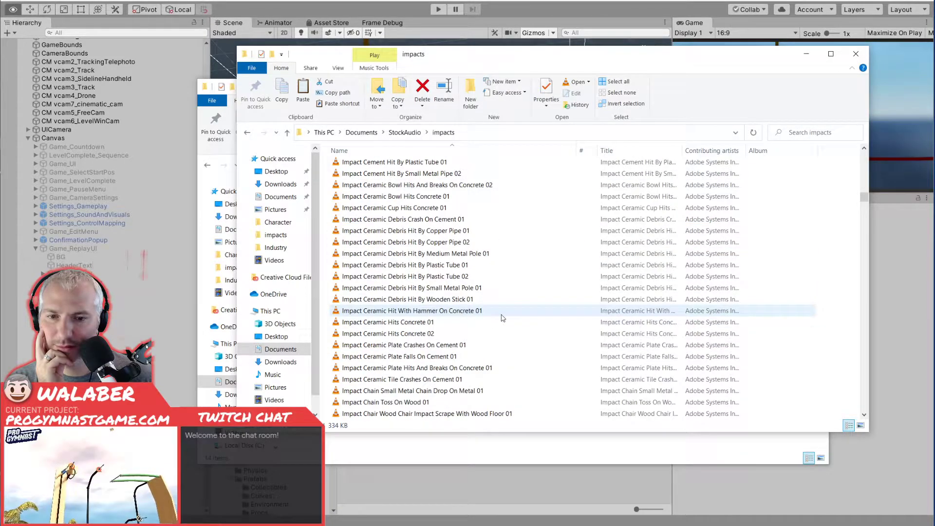
{"action": "scroll", "coordinate": [503, 317], "scroll_direction": "down", "scroll_amount": 1}
{"action": "left_click", "coordinate": [434, 357]}
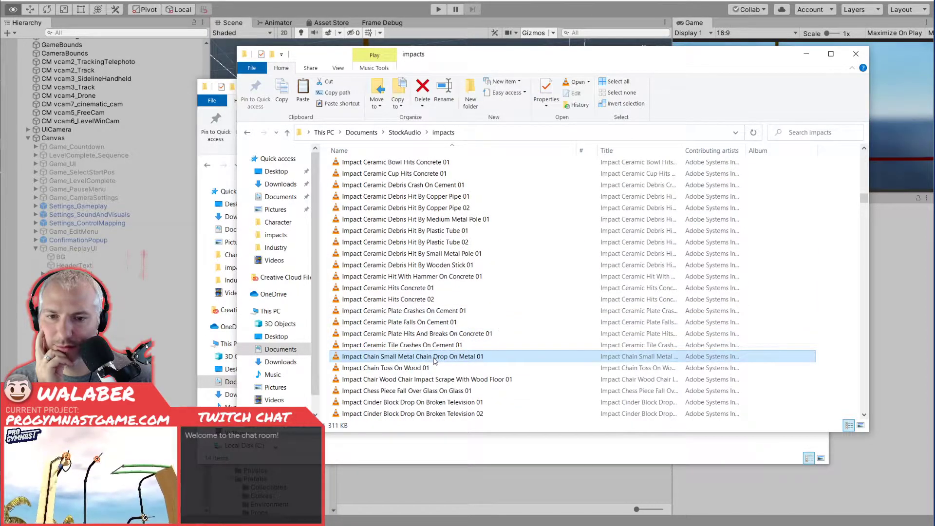
{"action": "scroll", "coordinate": [530, 326], "scroll_direction": "down", "scroll_amount": 3}
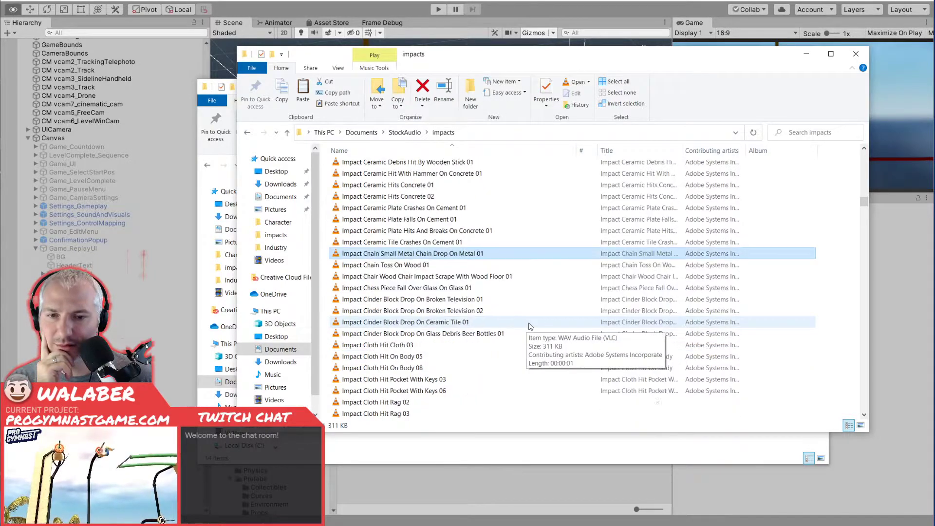
{"action": "scroll", "coordinate": [531, 327], "scroll_direction": "down", "scroll_amount": 1}
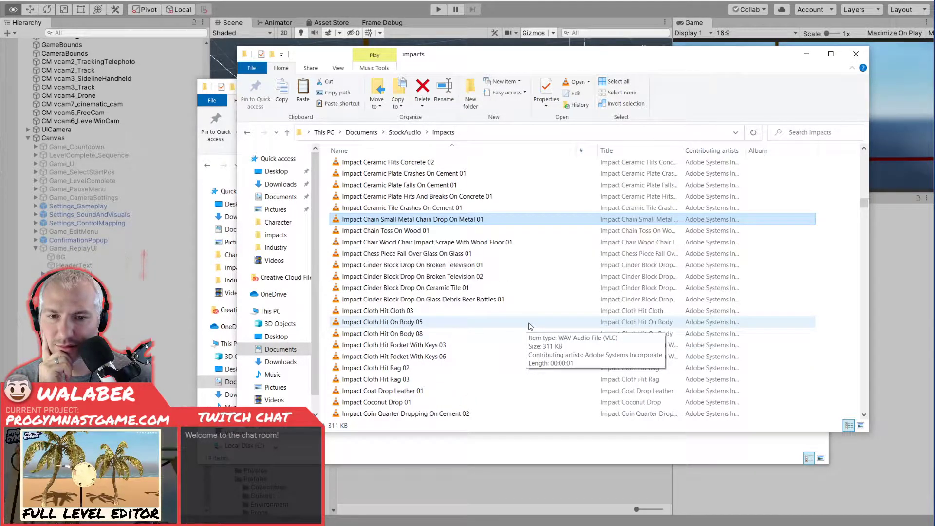
{"action": "scroll", "coordinate": [530, 326], "scroll_direction": "down", "scroll_amount": 2}
{"action": "scroll", "coordinate": [530, 326], "scroll_direction": "down", "scroll_amount": 1}
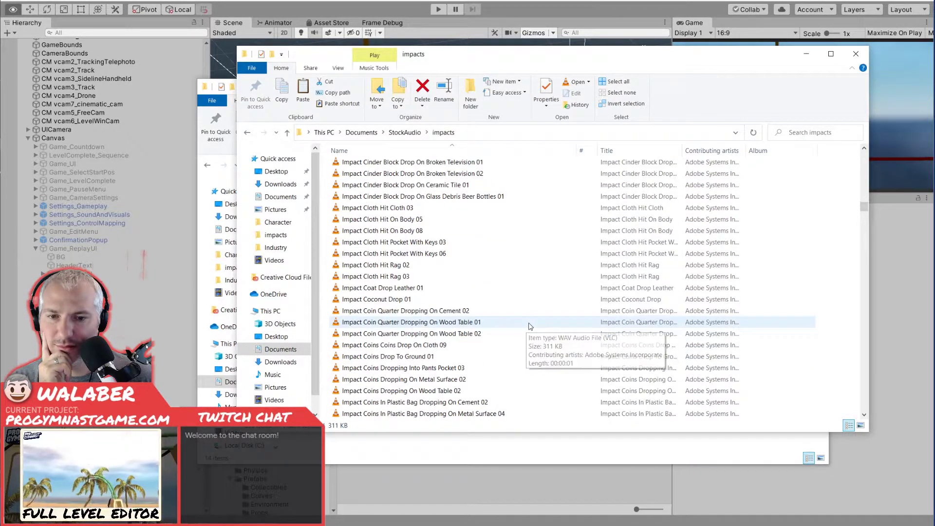
{"action": "scroll", "coordinate": [531, 326], "scroll_direction": "down", "scroll_amount": 9}
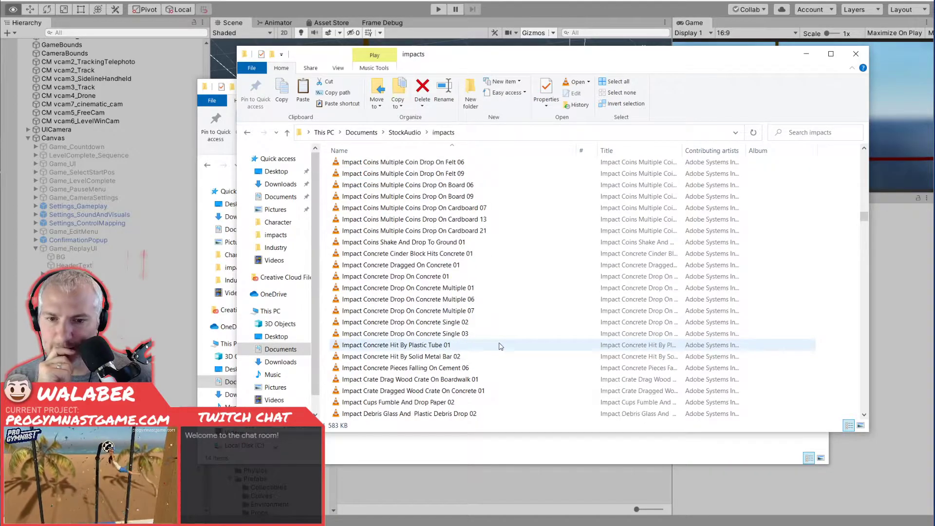
Look through the concrete, crate and debris impact sounds and check Impact Debris Large Plastic Hit By Medium Metal Pipe 01.
{"action": "scroll", "coordinate": [507, 343], "scroll_direction": "down", "scroll_amount": 2}
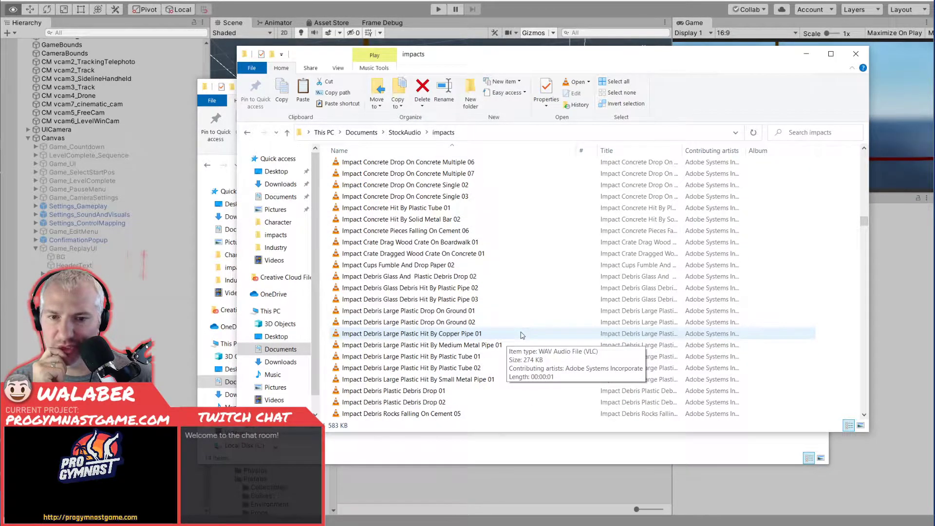
{"action": "left_click", "coordinate": [499, 346]}
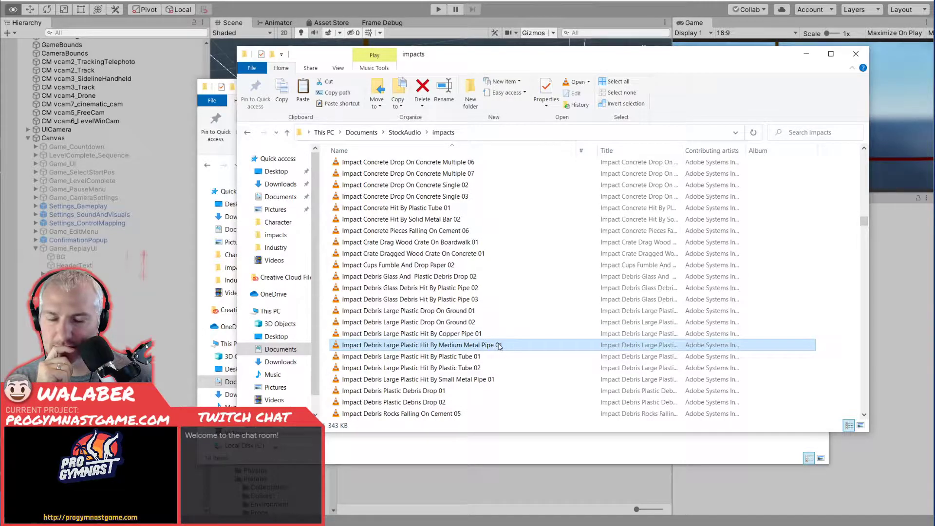
{"action": "scroll", "coordinate": [513, 345], "scroll_direction": "down", "scroll_amount": 4}
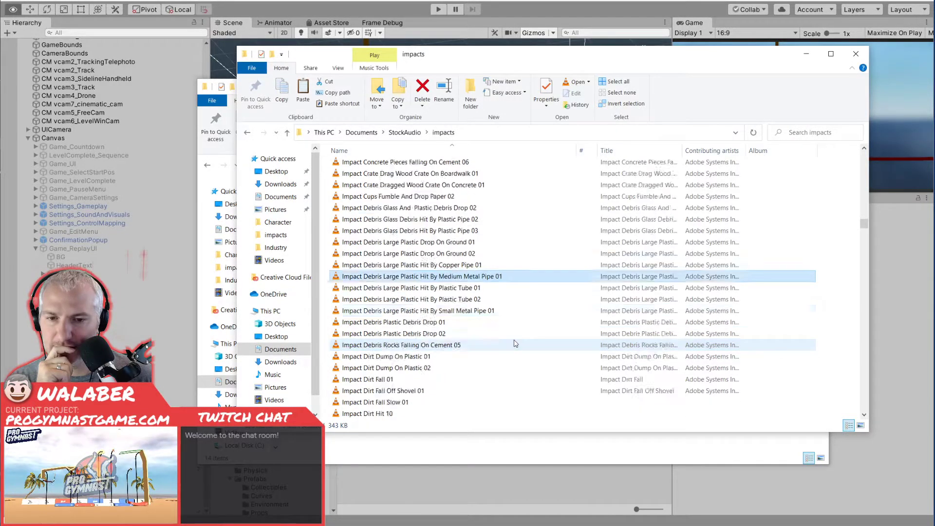
Browse from the dirt and glass impact sounds to the Impact Metal Bang files, checking Impact Glass Debris Fall To Cement 02.
{"action": "scroll", "coordinate": [514, 344], "scroll_direction": "down", "scroll_amount": 15}
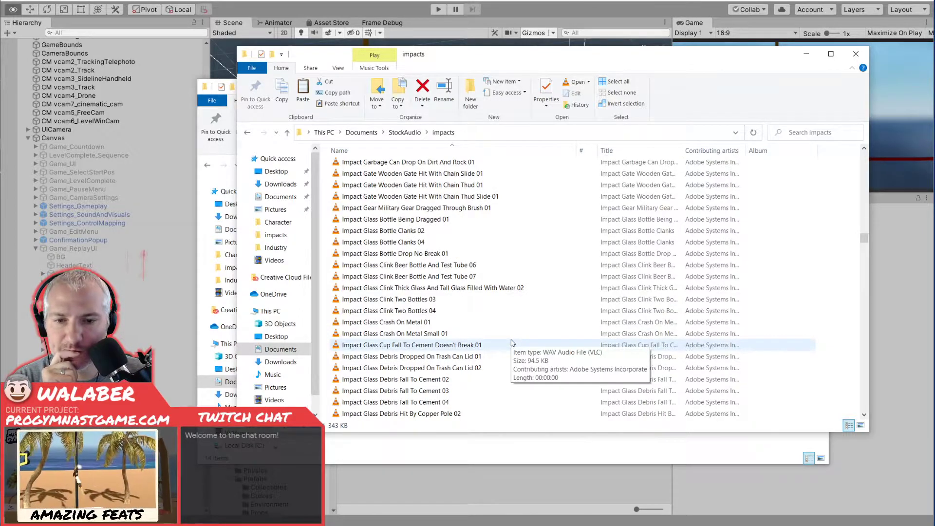
{"action": "left_click", "coordinate": [471, 379]}
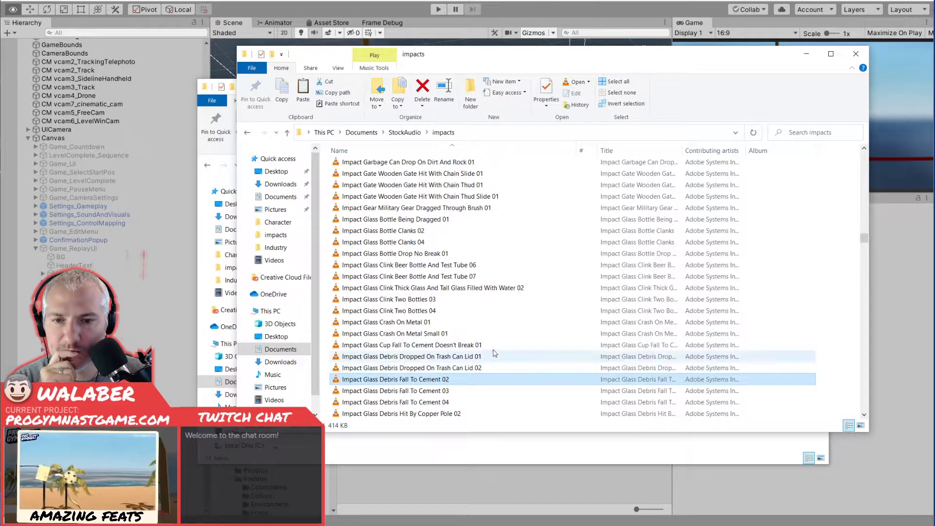
{"action": "scroll", "coordinate": [511, 336], "scroll_direction": "down", "scroll_amount": 7}
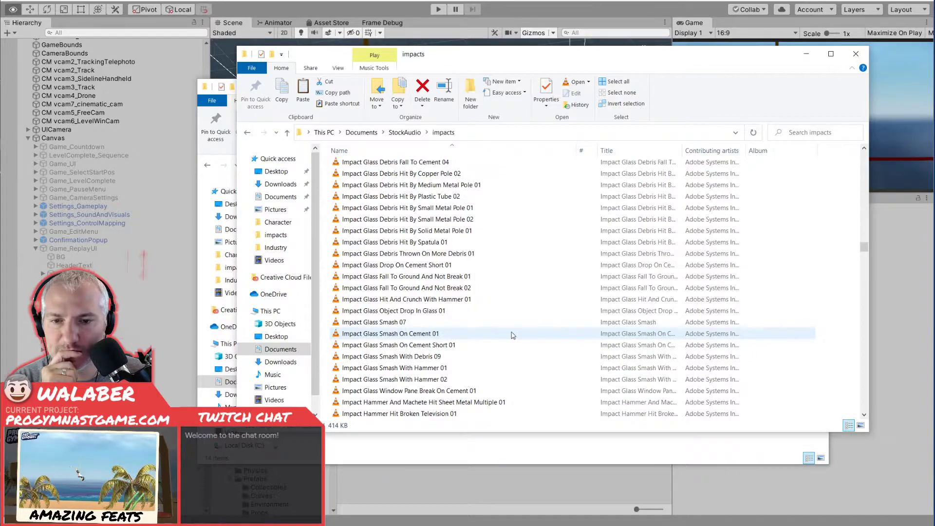
{"action": "scroll", "coordinate": [512, 335], "scroll_direction": "down", "scroll_amount": 5}
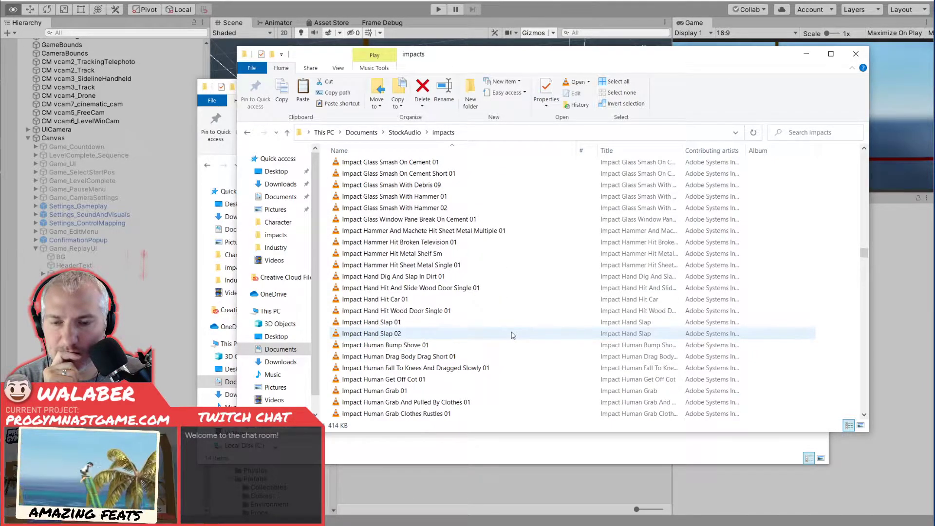
{"action": "scroll", "coordinate": [512, 335], "scroll_direction": "down", "scroll_amount": 5}
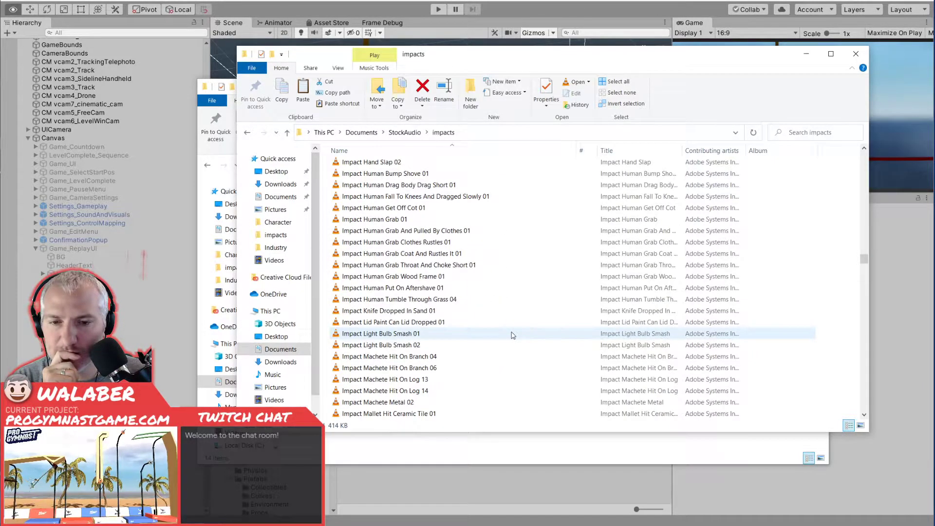
{"action": "scroll", "coordinate": [512, 336], "scroll_direction": "down", "scroll_amount": 5}
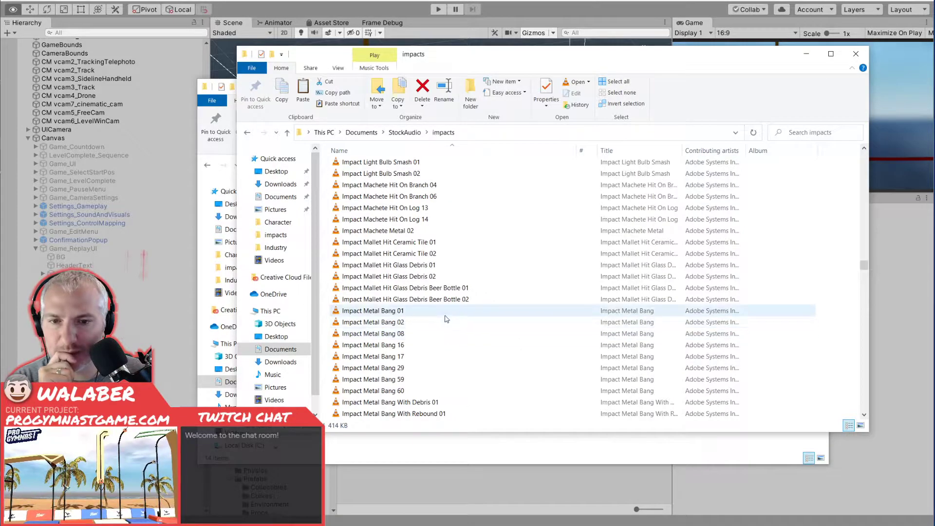
Check the Impact Metal Bang sounds 01, 02, 08, 16, 17, 29, 59 and 60 one after another.
{"action": "left_click", "coordinate": [444, 315]}
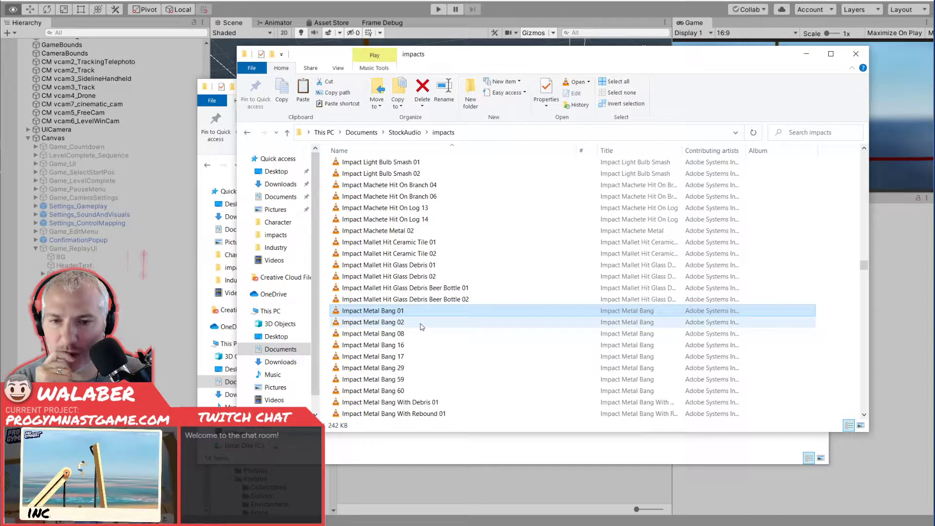
{"action": "left_click", "coordinate": [421, 324]}
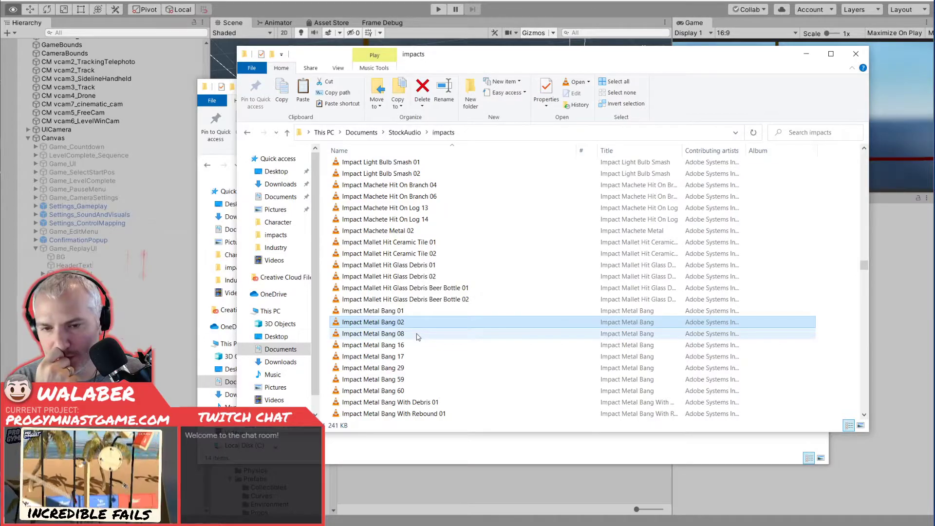
{"action": "left_click", "coordinate": [417, 336]}
{"action": "left_click", "coordinate": [416, 346]}
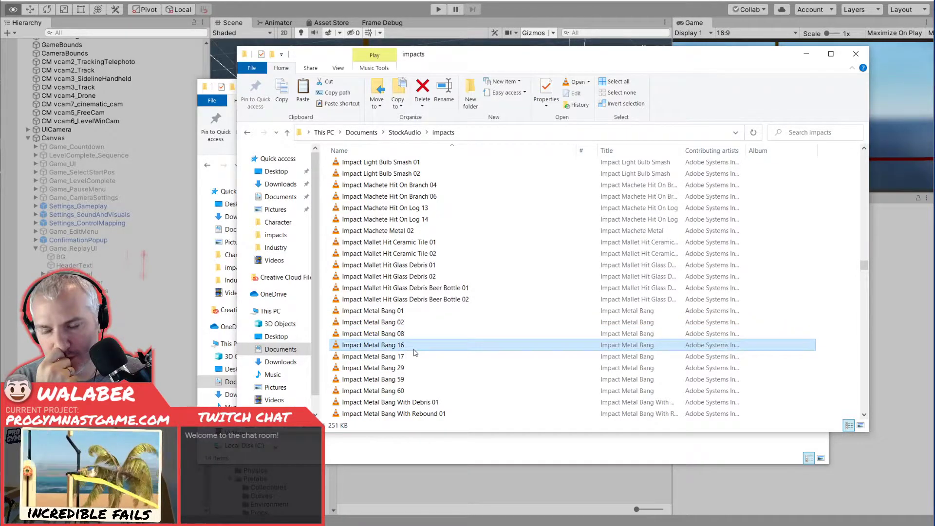
{"action": "left_click", "coordinate": [413, 358]}
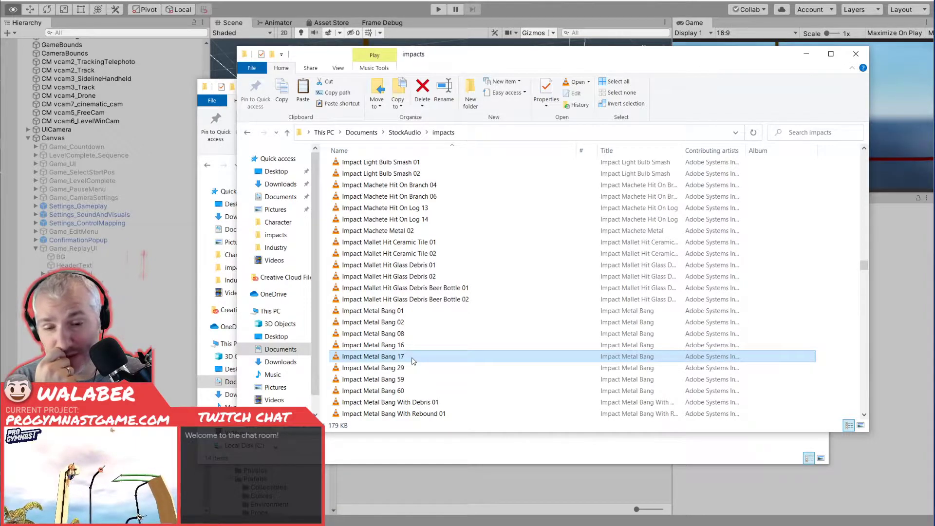
{"action": "left_click", "coordinate": [414, 369]}
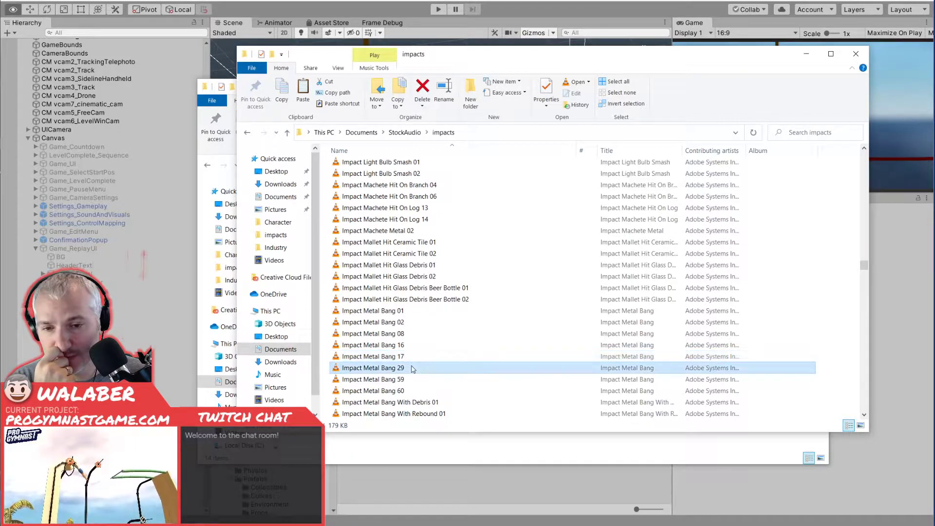
{"action": "left_click", "coordinate": [413, 380]}
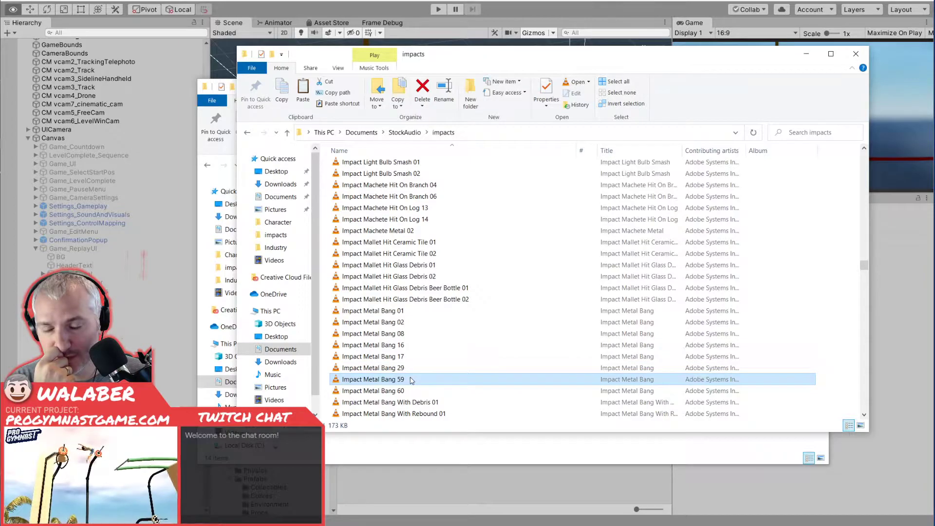
{"action": "left_click", "coordinate": [411, 392]}
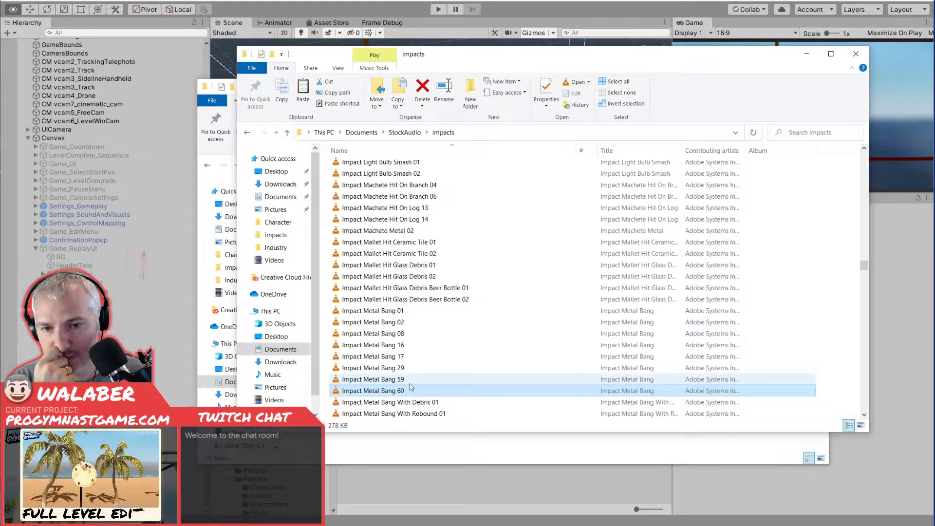
Recheck Impact Metal Bang 16 and 17, and copy Impact Metal Bang 17 into the project's Impact_Metal folder.
{"action": "left_click", "coordinate": [414, 347]}
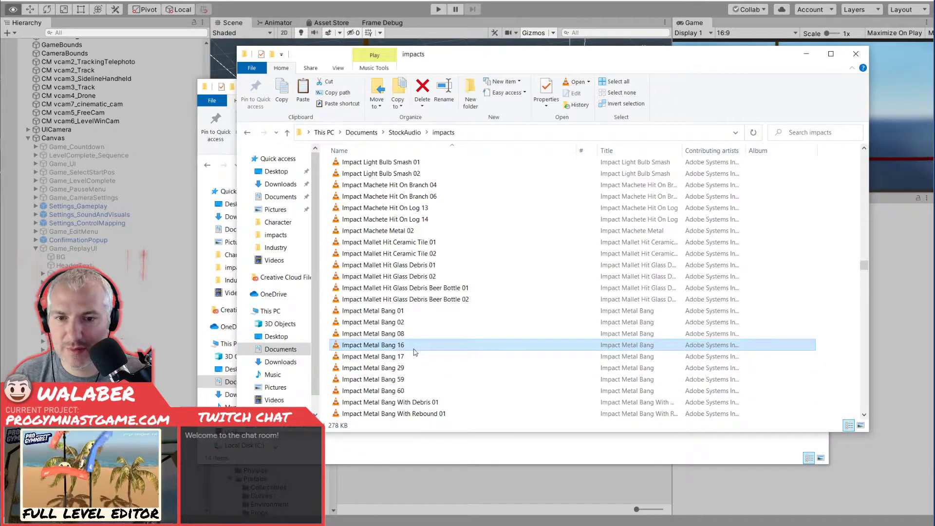
{"action": "left_click", "coordinate": [413, 358]}
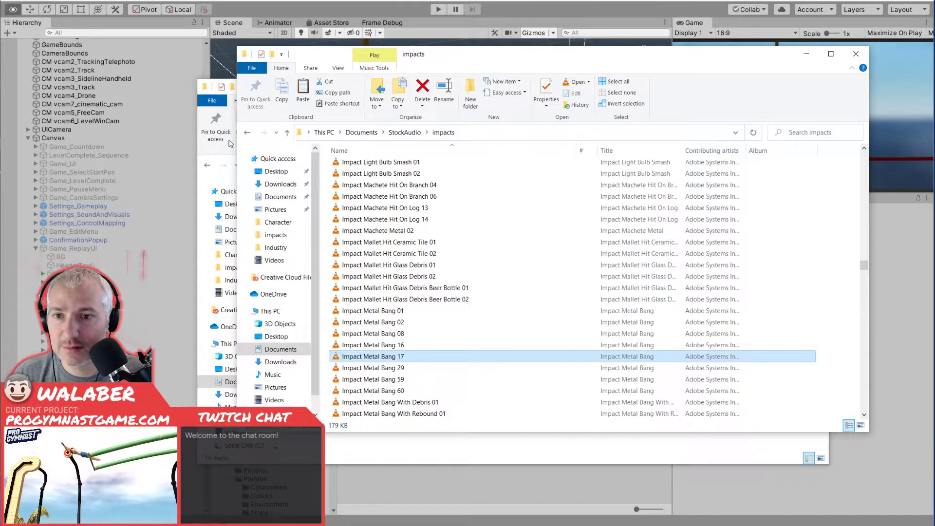
{"action": "left_click", "coordinate": [352, 453]}
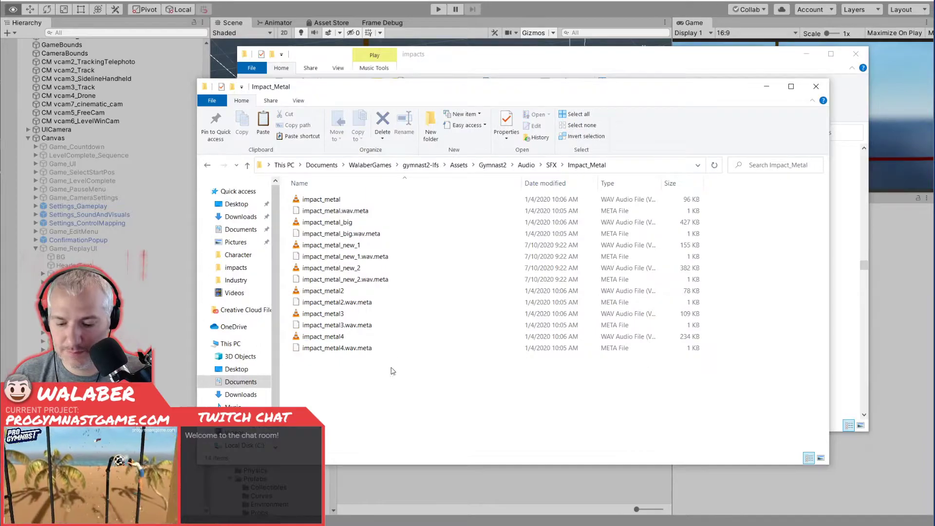
{"action": "key", "text": "ctrl+v"}
Copy Impact Metal Bang 59 from the stock impacts folder into the project's Impact_Metal folder.
{"action": "key", "text": "alt+Tab"}
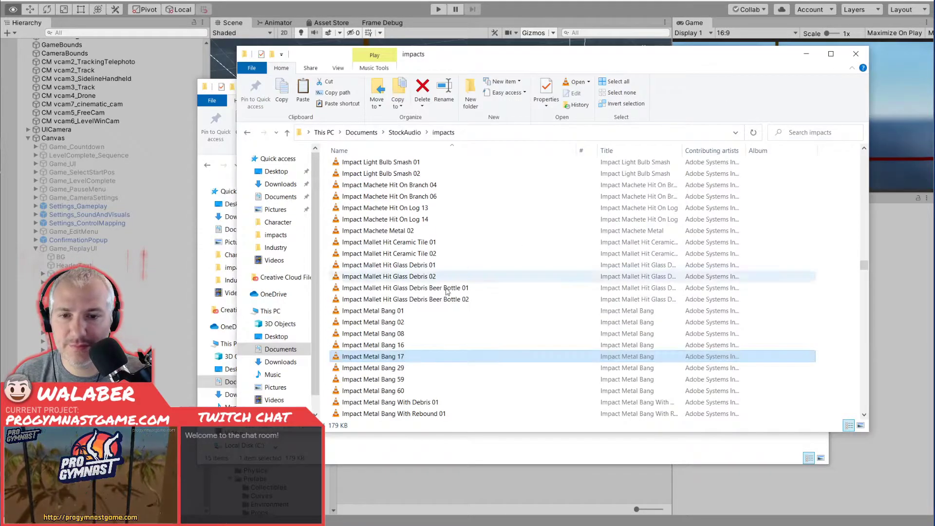
{"action": "left_click", "coordinate": [397, 369]}
{"action": "left_click", "coordinate": [395, 380]}
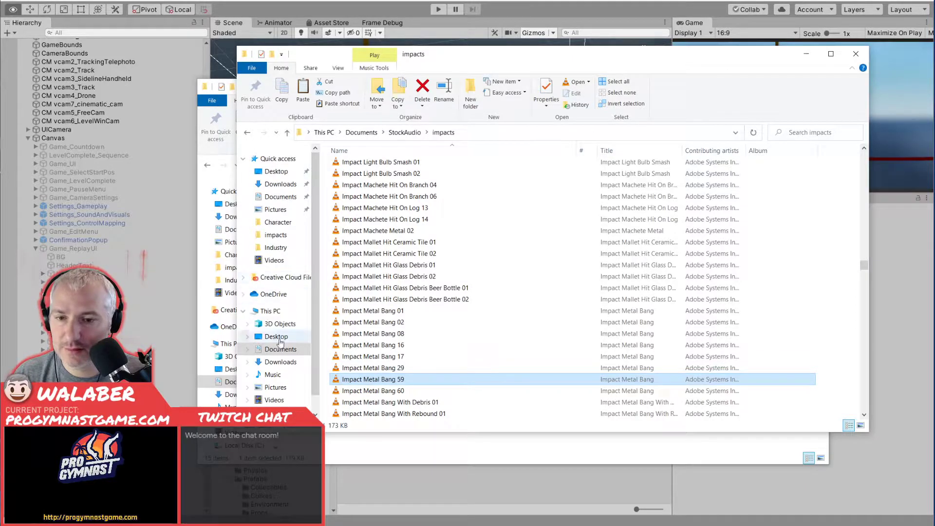
{"action": "left_click", "coordinate": [368, 445]}
{"action": "key", "text": "ctrl+v"}
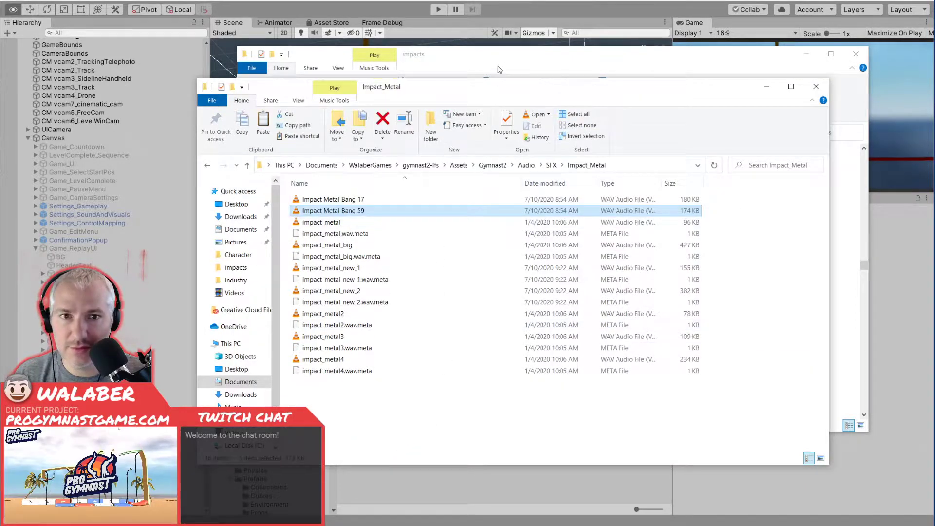
Copy Impact Metal Bang 60 from the stock impacts folder into the project's Impact_Metal folder.
{"action": "left_click", "coordinate": [498, 69]}
{"action": "left_click", "coordinate": [391, 392]}
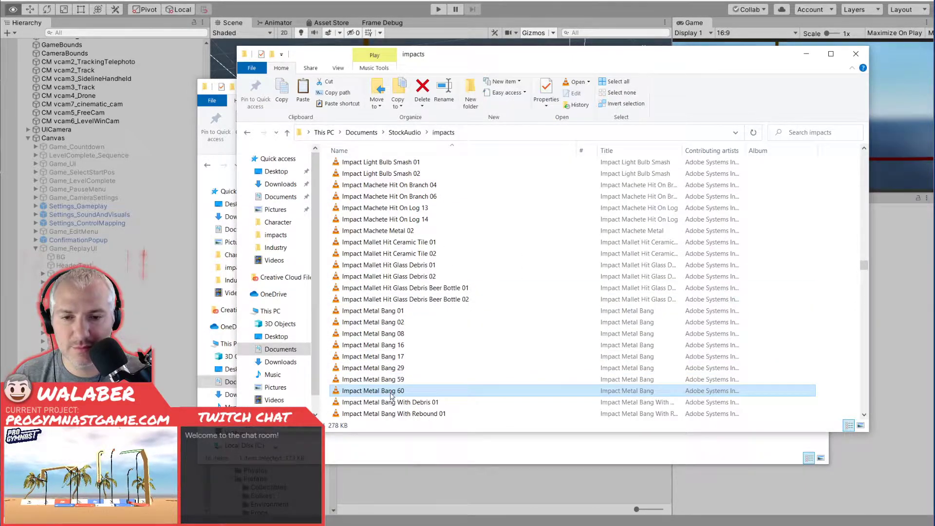
{"action": "key", "text": "ctrl+c"}
{"action": "left_click", "coordinate": [441, 450]}
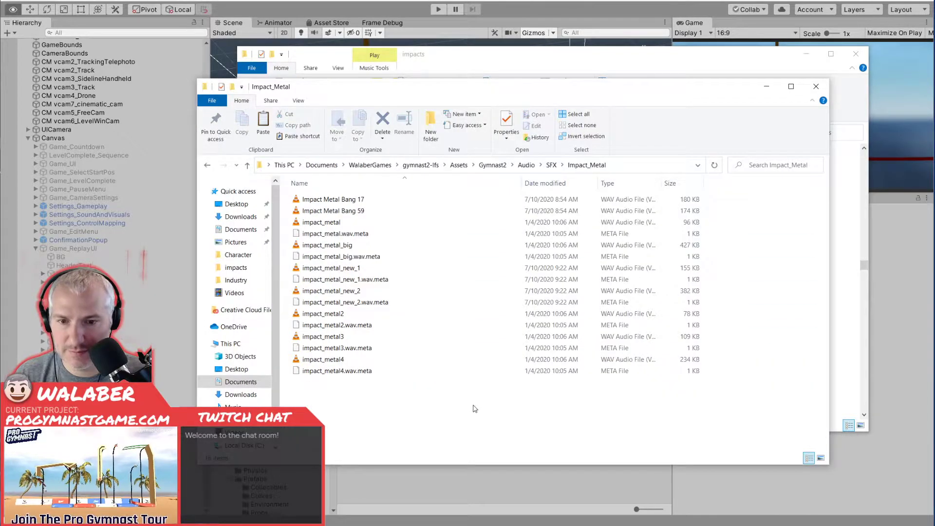
{"action": "key", "text": "ctrl+v"}
Check the stock Impact Metal Bang With Debris 01, With Rebound 01 and 02, and With Roll 01 sounds.
{"action": "left_click", "coordinate": [476, 81]}
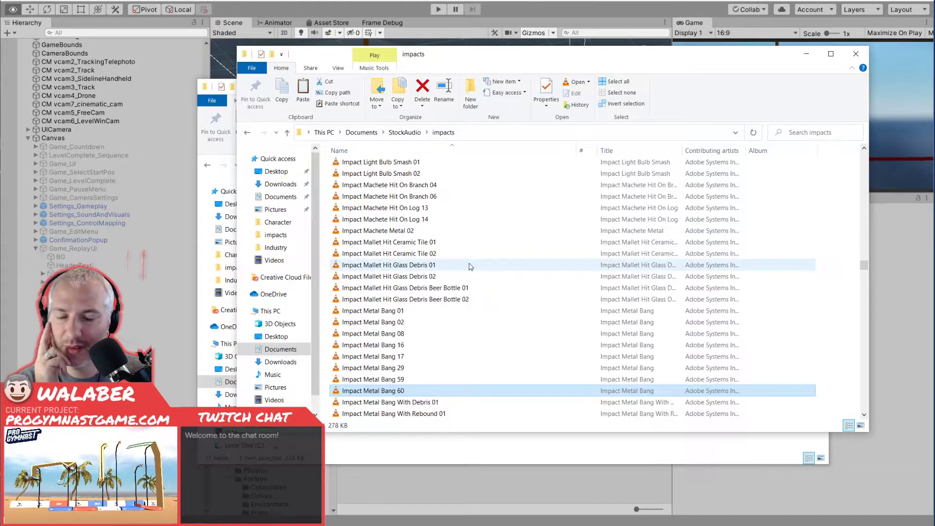
{"action": "scroll", "coordinate": [470, 300], "scroll_direction": "down", "scroll_amount": 1}
{"action": "left_click", "coordinate": [428, 372]}
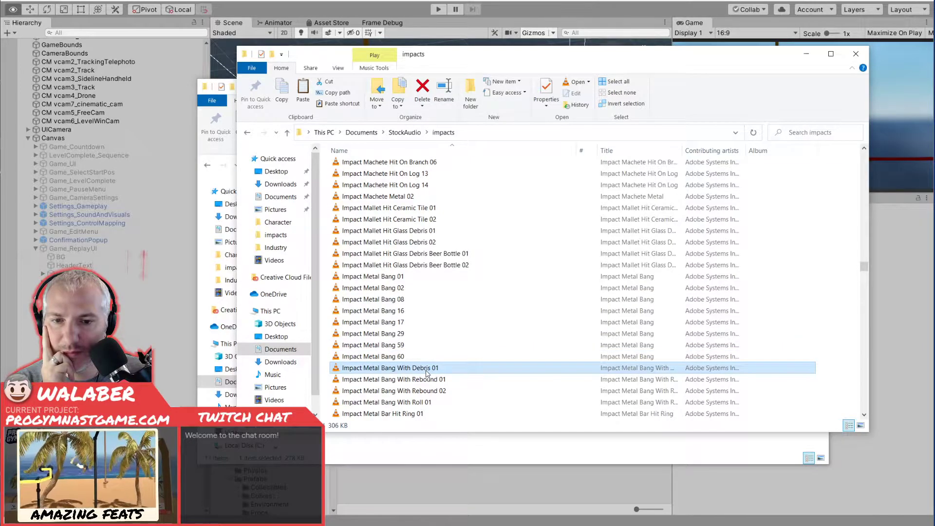
{"action": "left_click", "coordinate": [427, 384]}
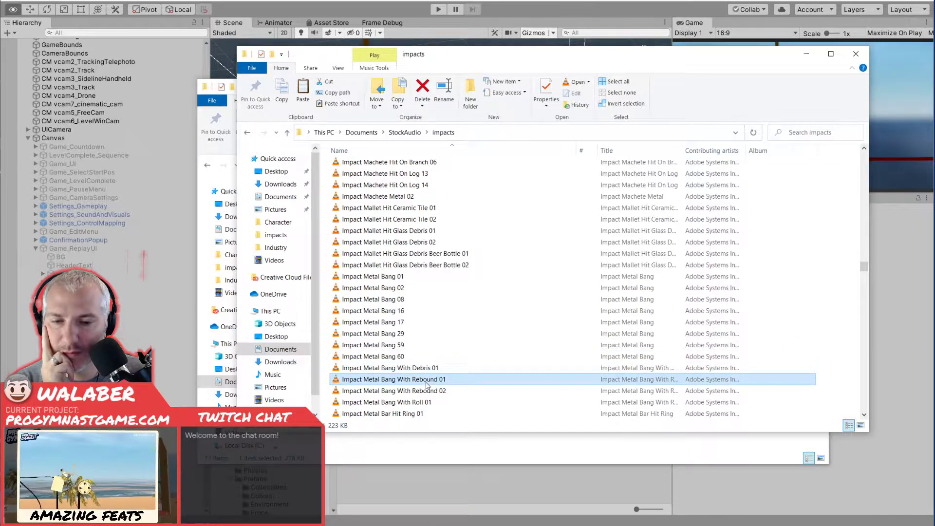
{"action": "left_click", "coordinate": [428, 391]}
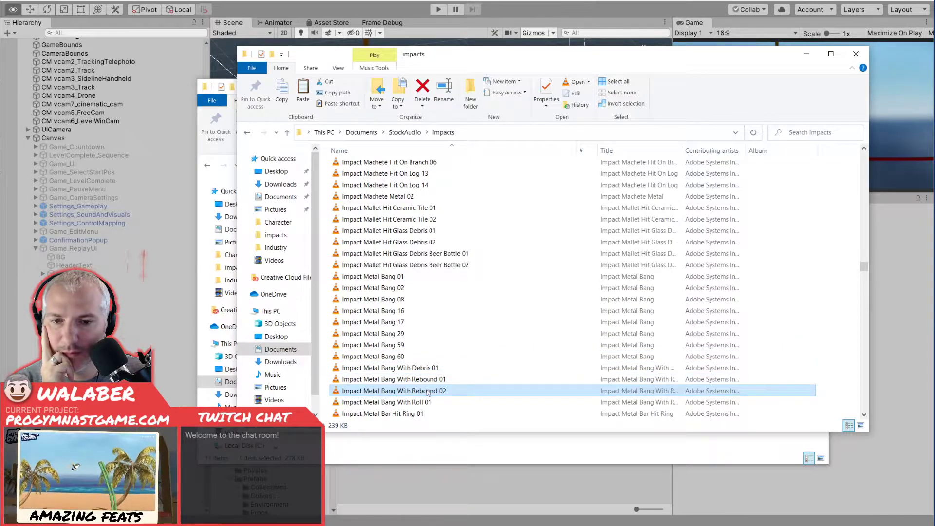
{"action": "scroll", "coordinate": [428, 392], "scroll_direction": "down", "scroll_amount": 1}
{"action": "left_click", "coordinate": [426, 369]}
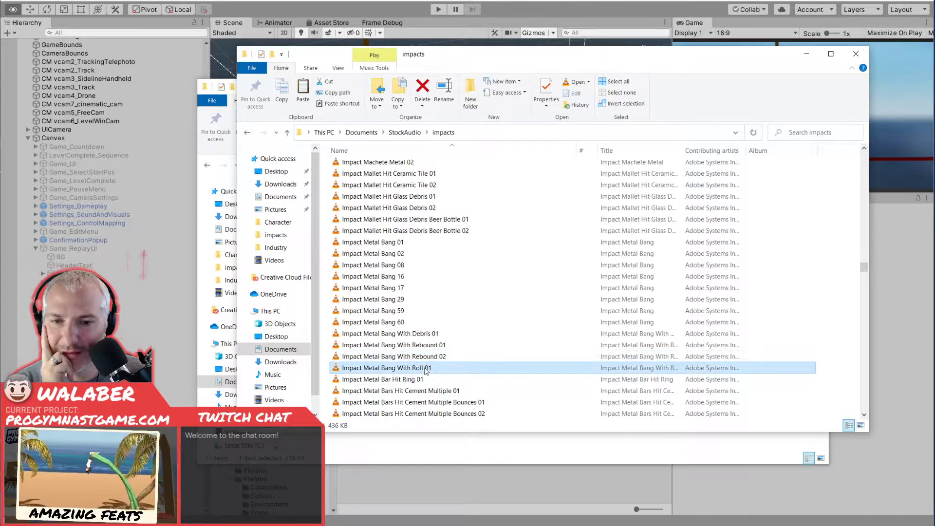
Recheck Impact Metal Bang 02 and 08, and copy Impact Metal Bang 08 into the project's Impact_Metal folder.
{"action": "left_click", "coordinate": [425, 253]}
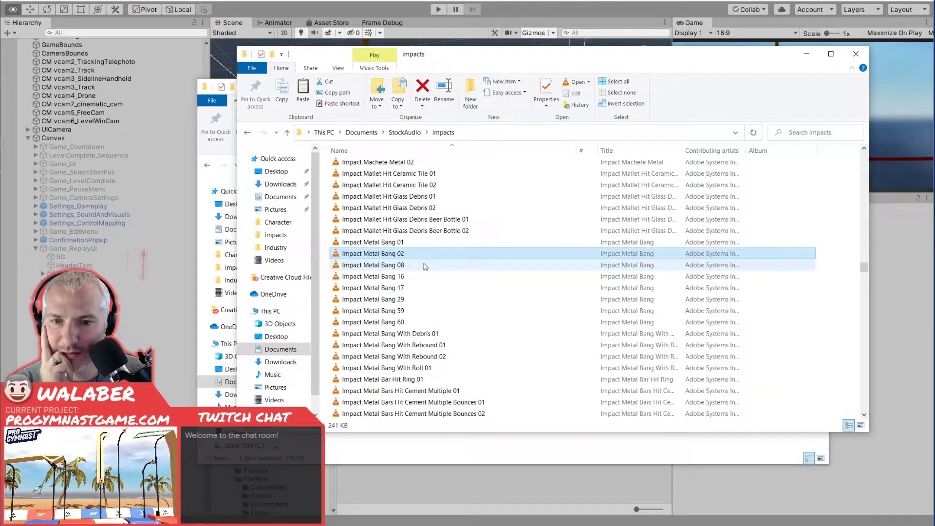
{"action": "left_click", "coordinate": [425, 265]}
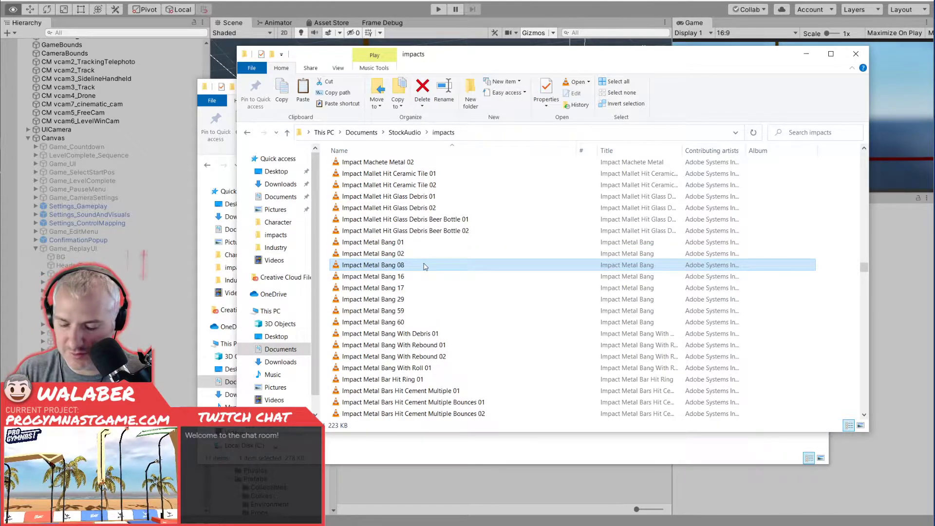
{"action": "left_click", "coordinate": [425, 448]}
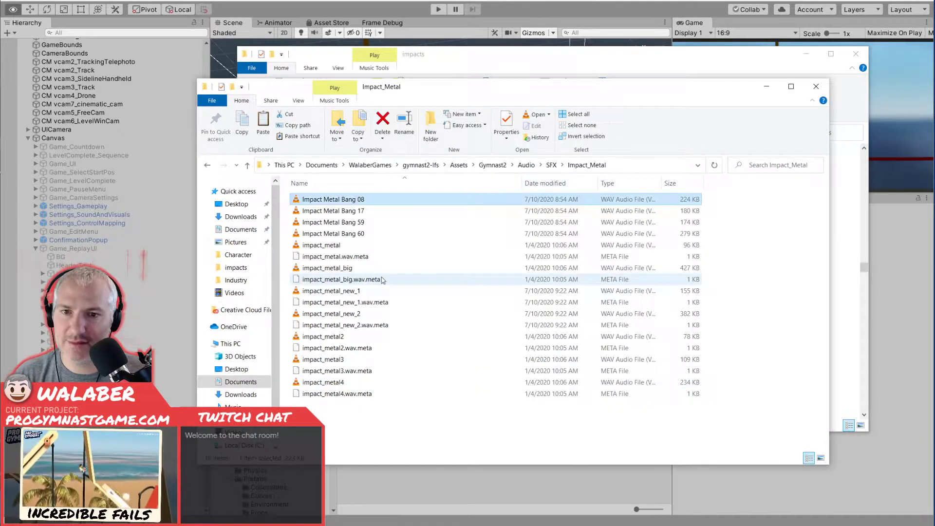
Switch to Unity and preview the Impact Metal Bang 17 clip from the Impact_Metal folder.
{"action": "key", "text": "alt+Tab"}
{"action": "left_click", "coordinate": [395, 339]}
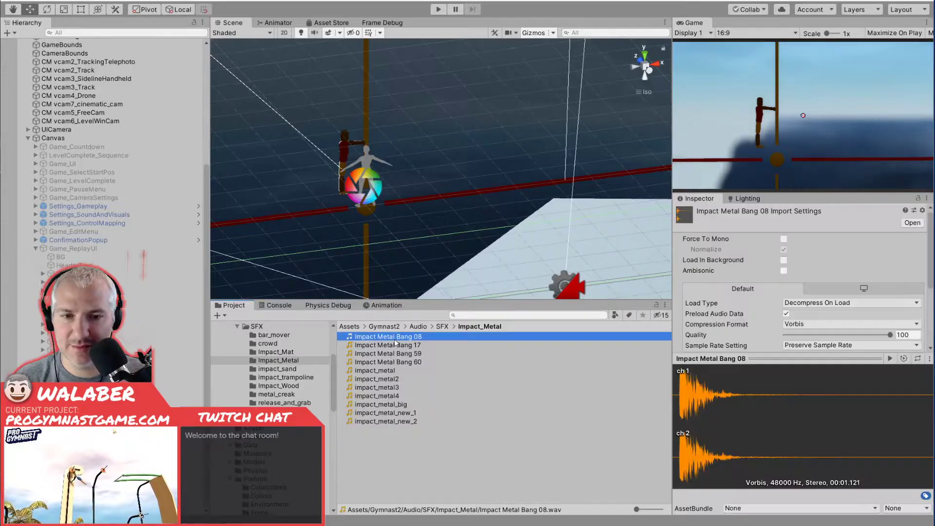
{"action": "key", "text": "Down"}
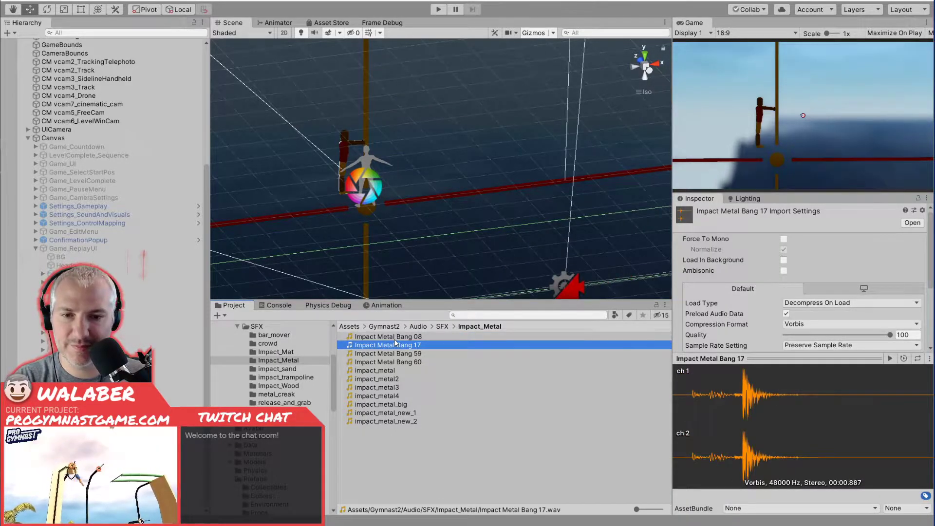
{"action": "left_click", "coordinate": [890, 358]}
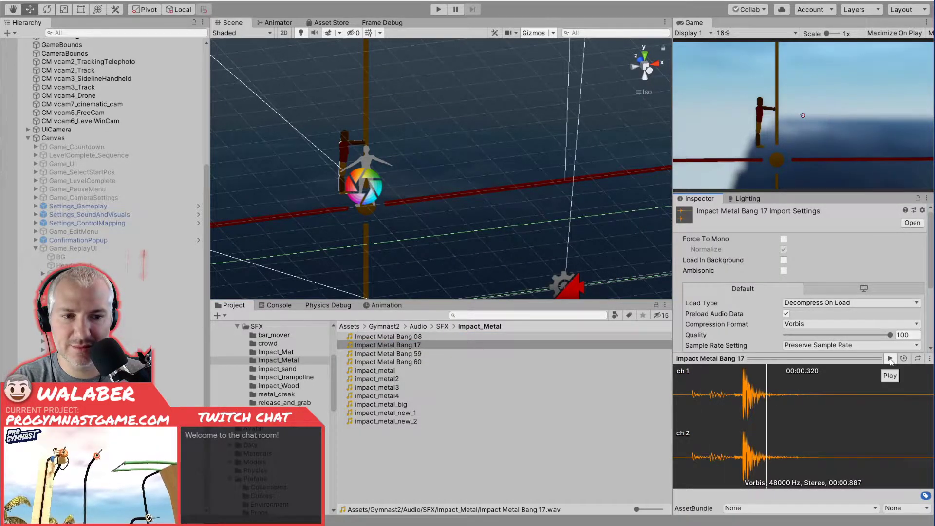
Preview the Impact Metal Bang 59 and Impact Metal Bang 60 clips in the Impact_Metal folder.
{"action": "left_click", "coordinate": [417, 354]}
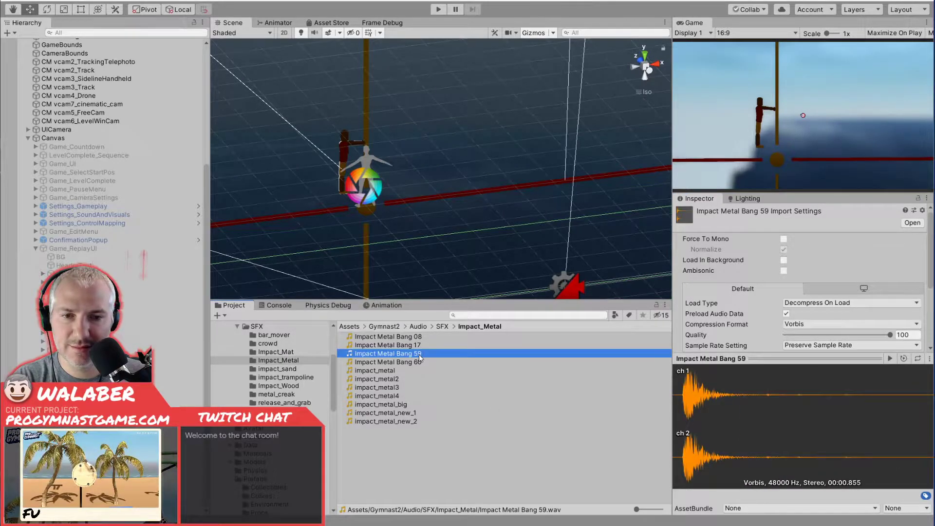
{"action": "left_click", "coordinate": [891, 359]}
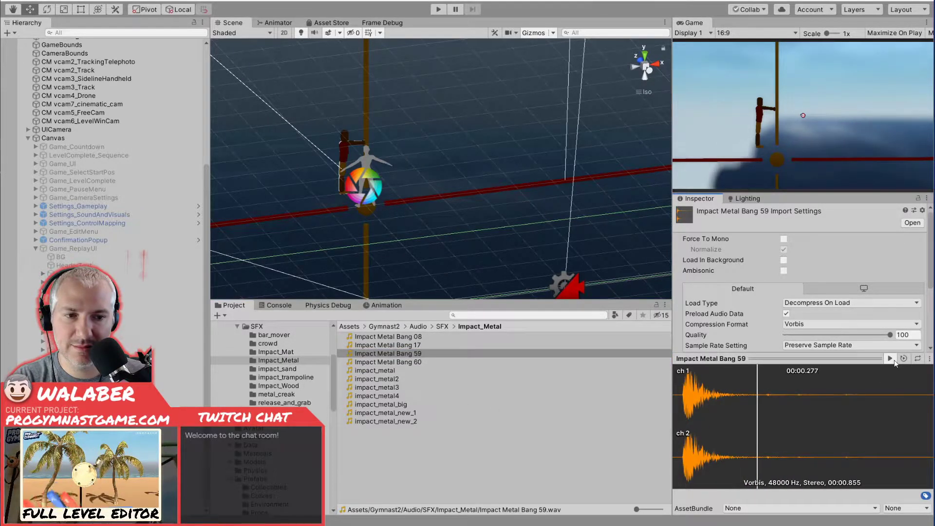
{"action": "left_click", "coordinate": [571, 362]}
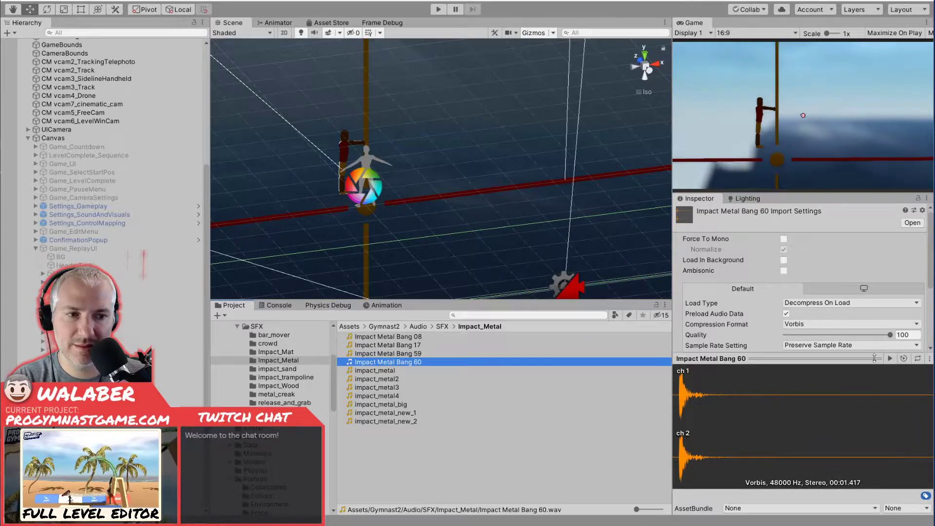
{"action": "left_click", "coordinate": [890, 359]}
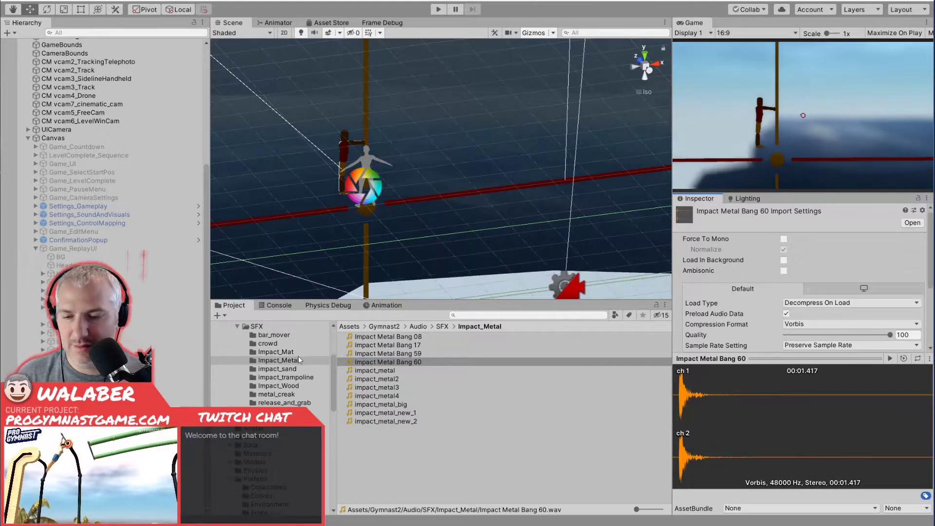
Switch to the project's Impact_Metal folder in File Explorer, open Impact Metal Bang 17 in Adobe Audition 2020 and play it.
{"action": "key", "text": "alt+Tab"}
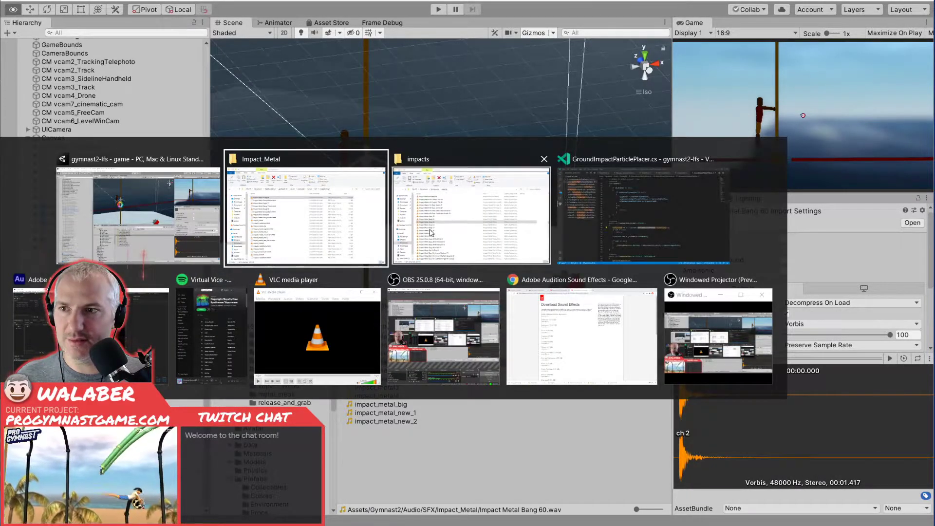
{"action": "left_click", "coordinate": [406, 239]}
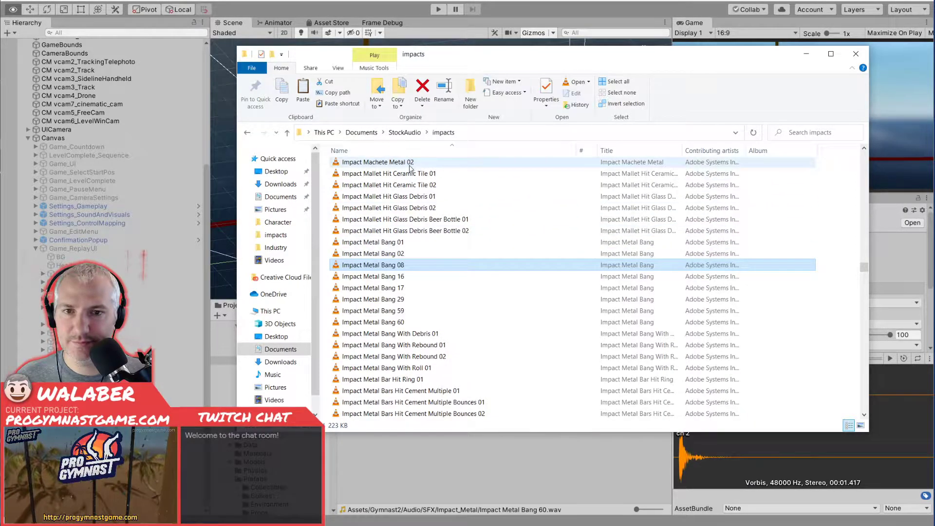
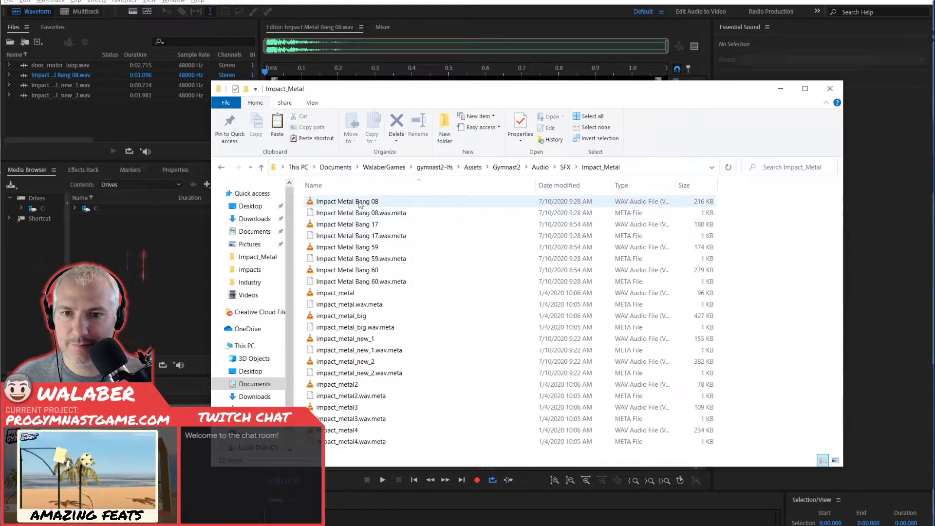
{"action": "right_click", "coordinate": [346, 225]}
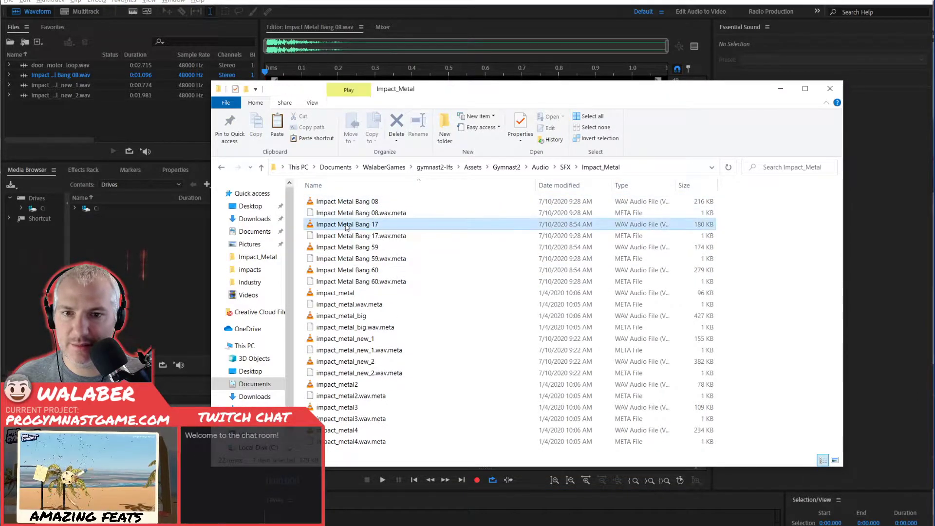
{"action": "mouse_move", "coordinate": [441, 331]}
{"action": "left_click", "coordinate": [567, 333]}
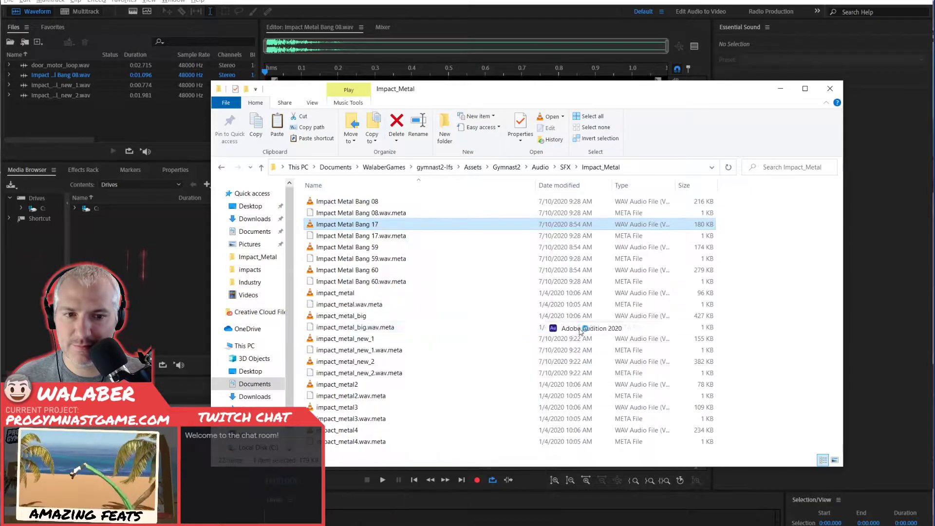
{"action": "key", "text": "space"}
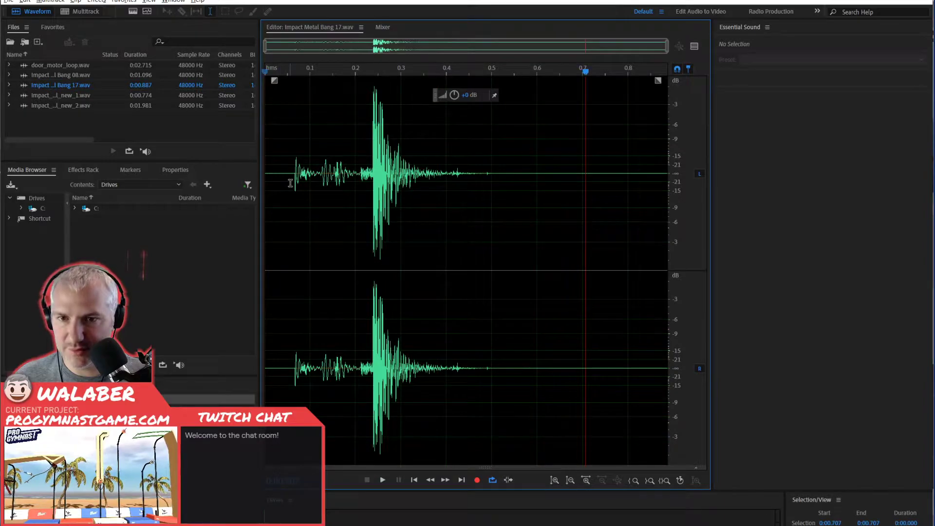
Delete about 0.067 s of silence from the start of Impact Metal Bang 17 and play the trimmed clip.
{"action": "left_click_drag", "start_coordinate": [294, 184], "coordinate": [251, 181]}
{"action": "key", "text": "Delete"}
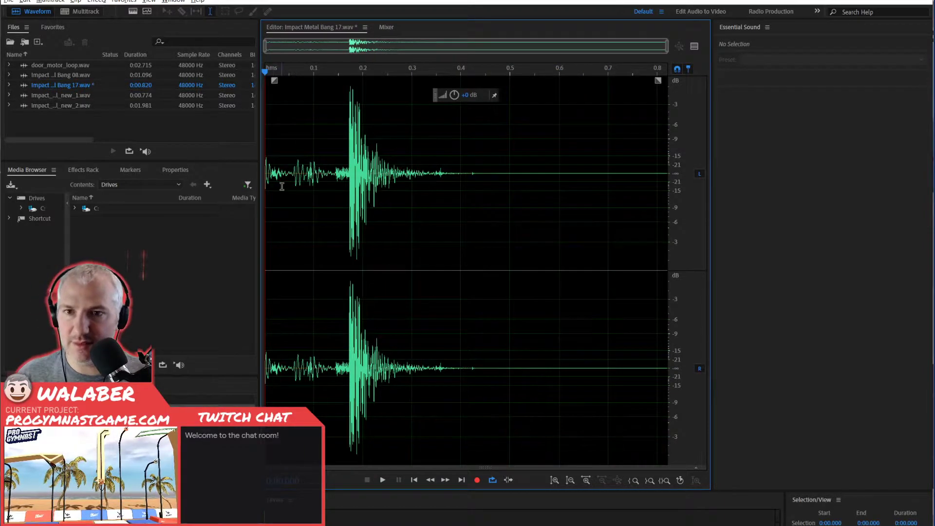
{"action": "key", "text": "space"}
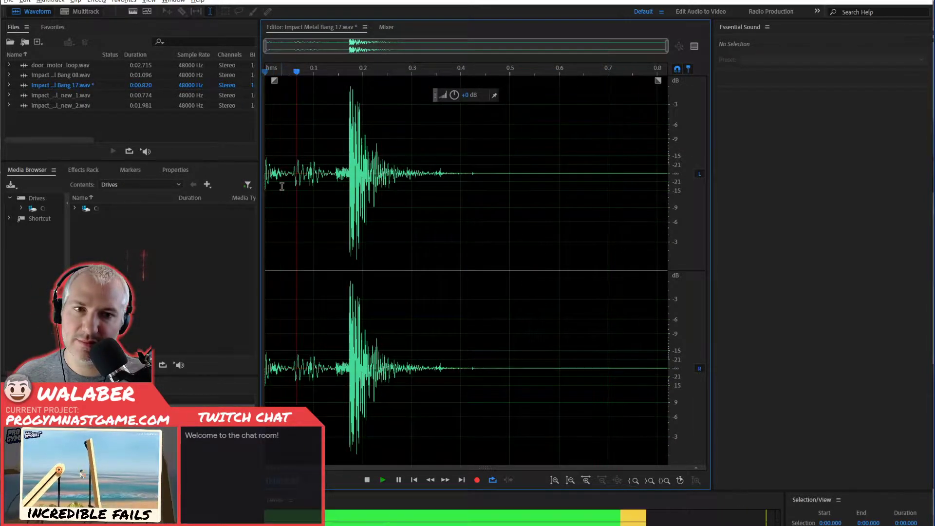
Select the silent tail of Impact Metal Bang 17 from about 0.472 s to the end of the clip.
{"action": "left_click_drag", "start_coordinate": [497, 190], "coordinate": [670, 197]}
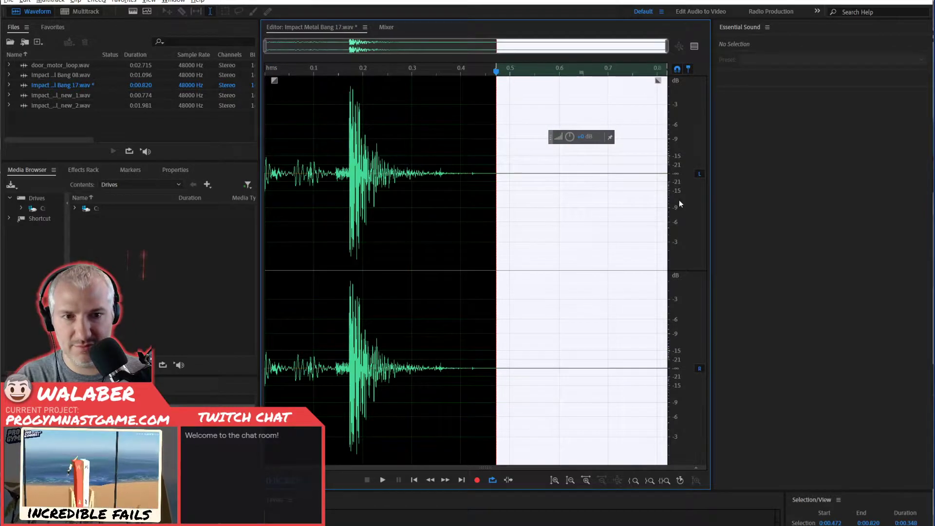
Delete the selected silent tail of Impact Metal Bang 17, from 0.472 s to the end, and save the file.
{"action": "key", "text": "Delete"}
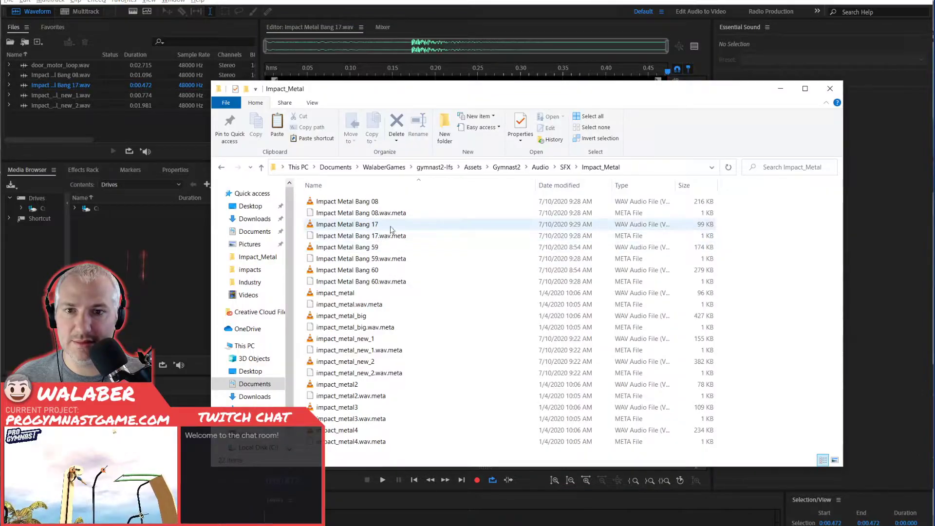
Open Impact Metal Bang 08 from the Impact_Metal folder in Adobe Audition and cut everything after about 0.54 s.
{"action": "key", "text": "alt+Tab"}
{"action": "right_click", "coordinate": [358, 206]}
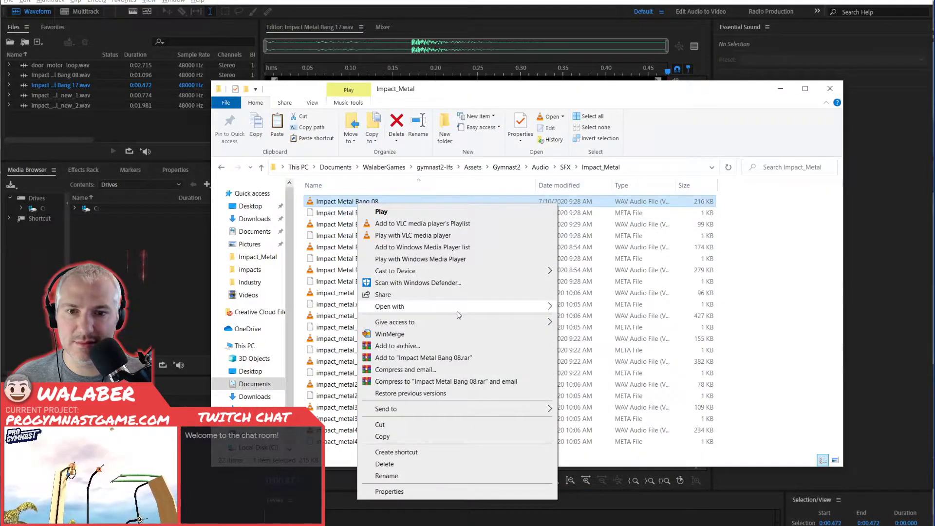
{"action": "mouse_move", "coordinate": [487, 305]}
{"action": "left_click", "coordinate": [590, 308]}
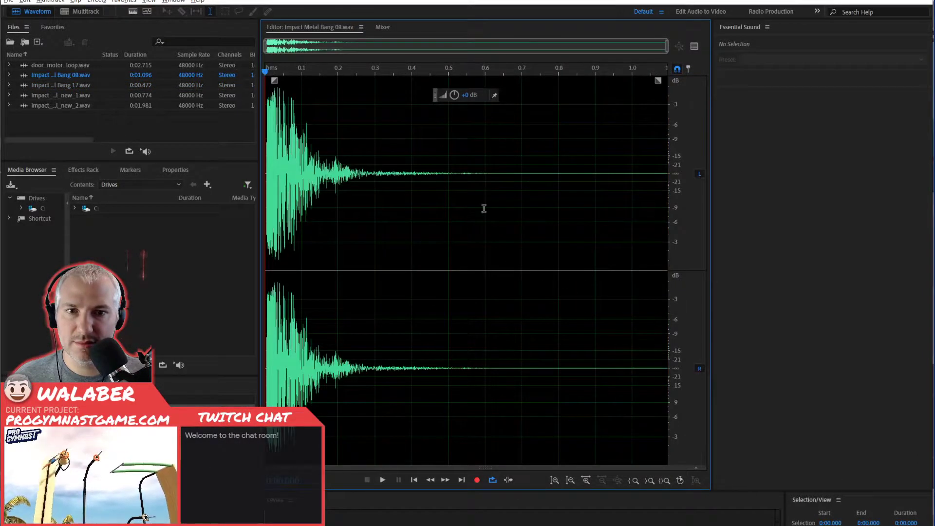
{"action": "left_click_drag", "start_coordinate": [465, 210], "coordinate": [671, 216]}
{"action": "key", "text": "Delete"}
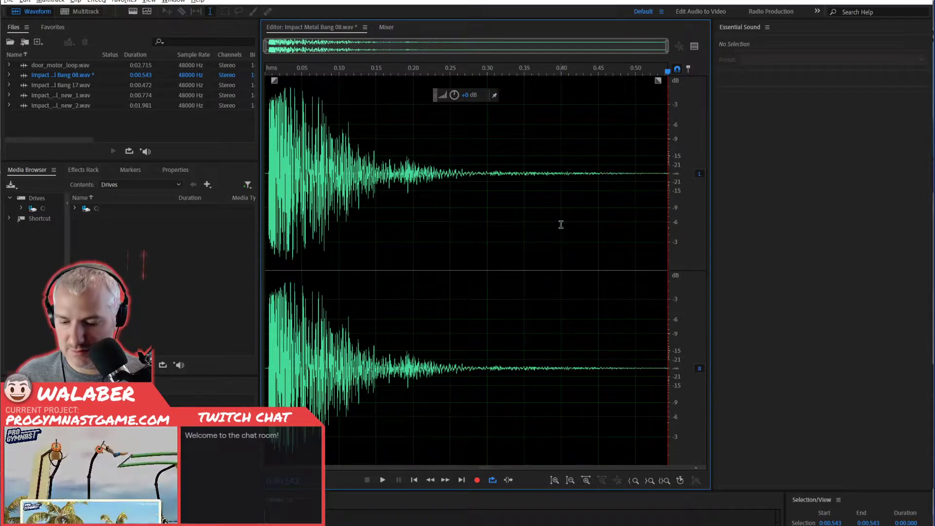
Open Impact Metal Bang 59 from the Impact_Metal folder in Adobe Audition.
{"action": "key", "text": "alt+Tab"}
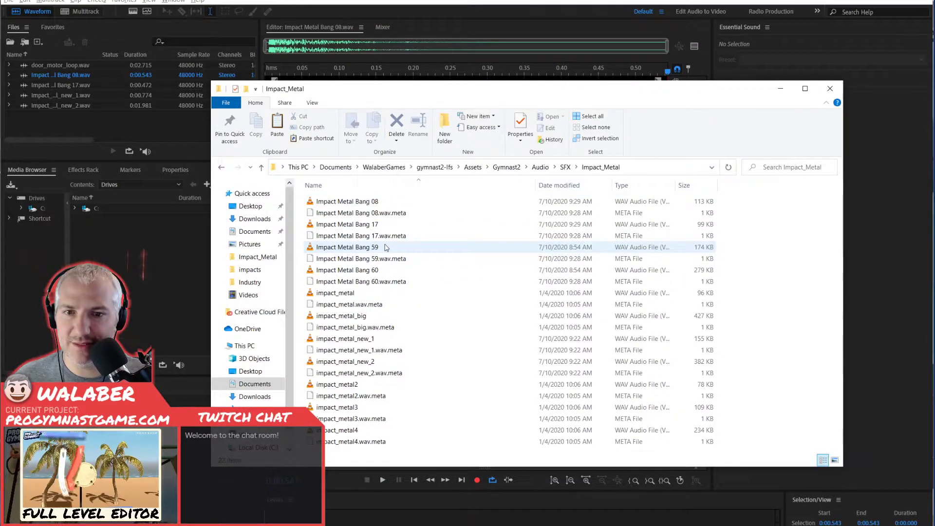
{"action": "right_click", "coordinate": [386, 247]}
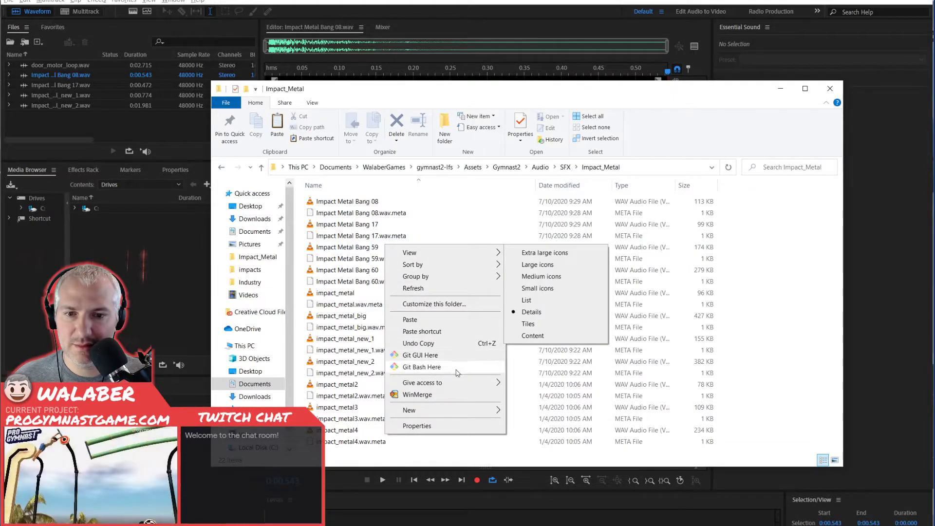
{"action": "right_click", "coordinate": [348, 246]}
{"action": "mouse_move", "coordinate": [515, 349]}
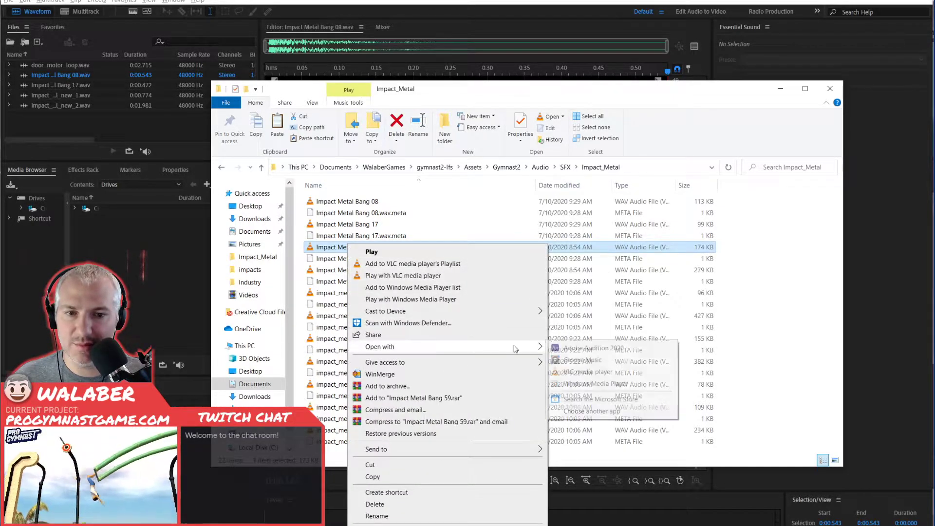
{"action": "left_click", "coordinate": [587, 348]}
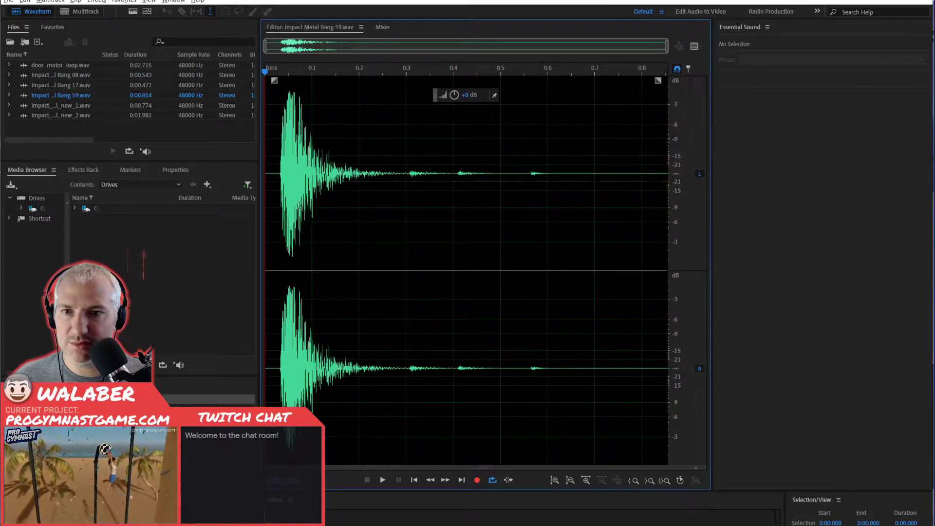
Delete about 0.028 s of silence from the start of Impact Metal Bang 59 and play the clip.
{"action": "left_click_drag", "start_coordinate": [278, 181], "coordinate": [266, 180]}
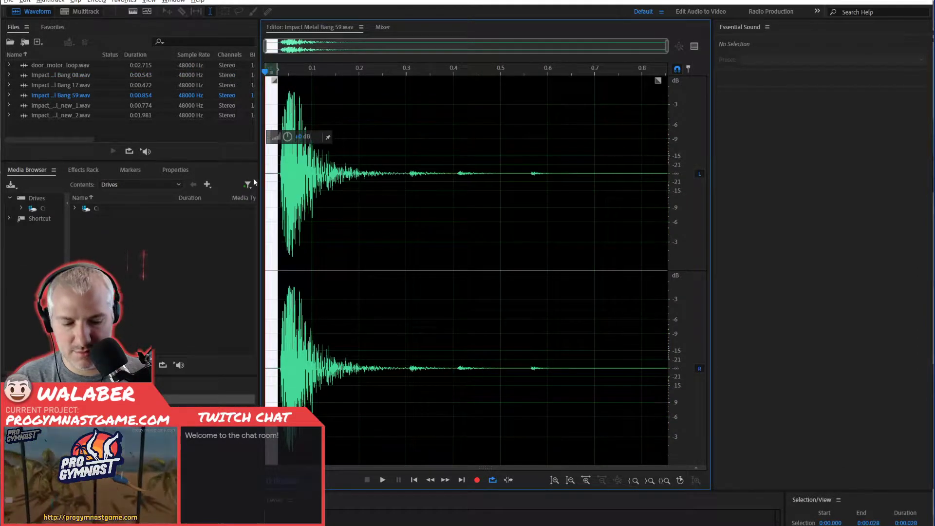
{"action": "key", "text": "Delete"}
{"action": "key", "text": "space"}
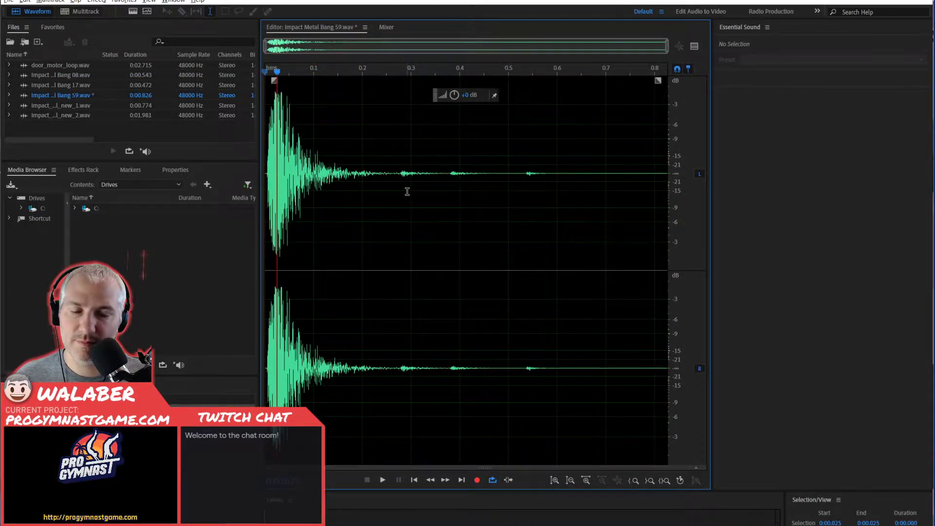
{"action": "key", "text": "space"}
{"action": "key", "text": "space"}
Cut the tail of Impact Metal Bang 59 after about 0.37 s and play back the shortened clip.
{"action": "left_click_drag", "start_coordinate": [447, 180], "coordinate": [714, 185]}
{"action": "key", "text": "Delete"}
{"action": "key", "text": "space"}
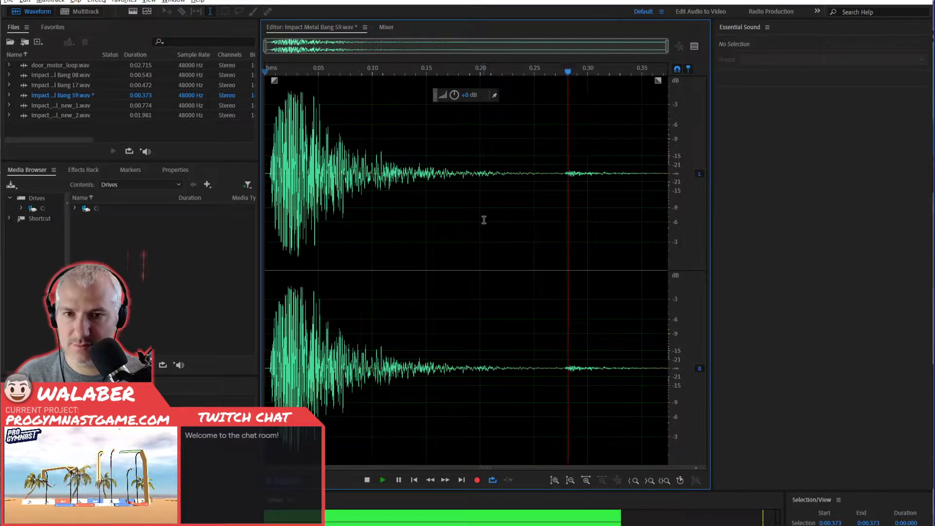
{"action": "key", "text": "space"}
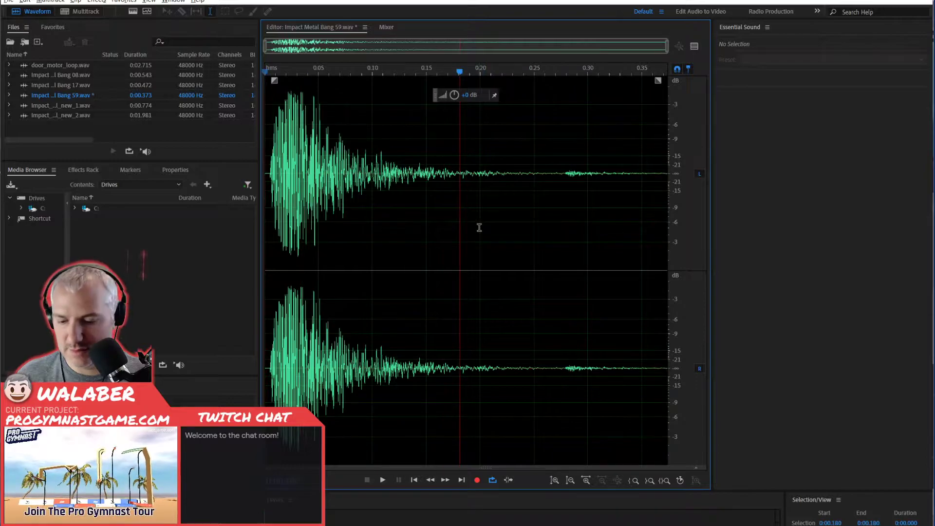
Open Impact Metal Bang 60 from the Impact_Metal folder in Adobe Audition.
{"action": "key", "text": "alt+Tab"}
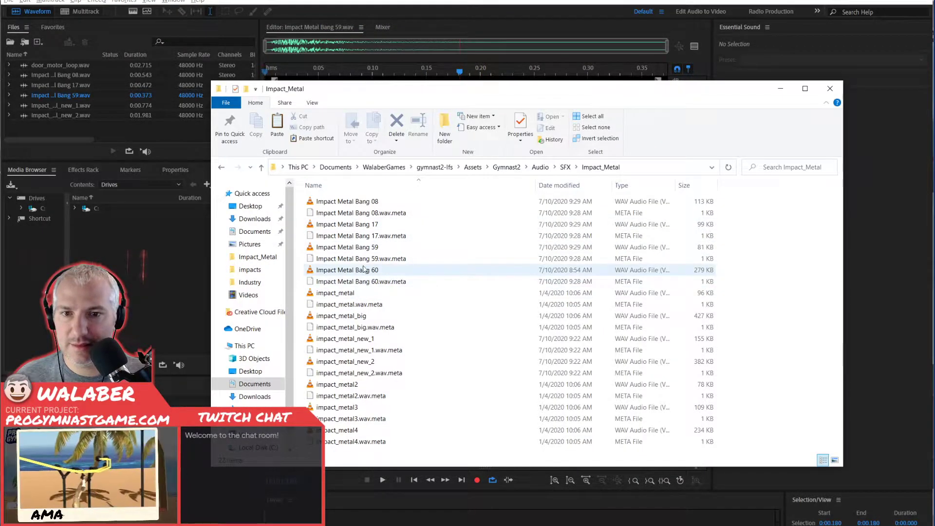
{"action": "right_click", "coordinate": [367, 269]}
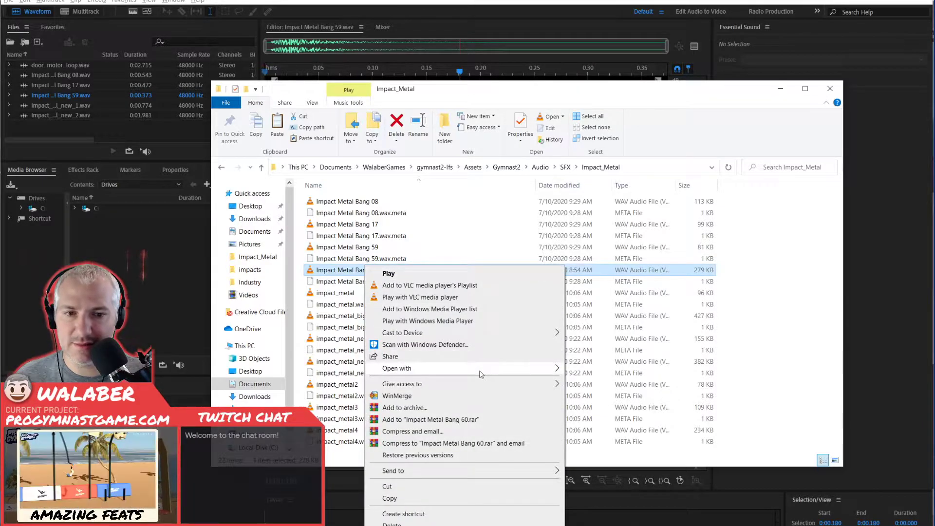
{"action": "mouse_move", "coordinate": [514, 370]}
{"action": "left_click", "coordinate": [604, 370]}
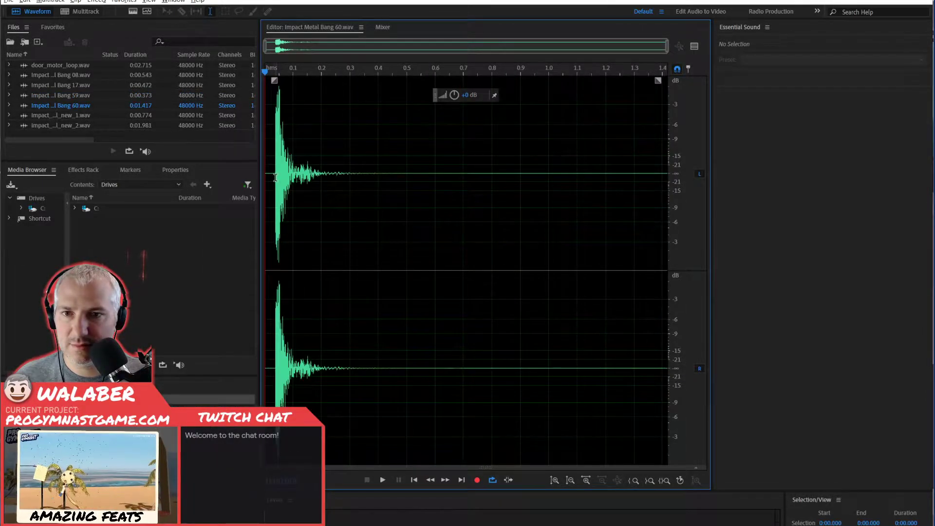
Trim the leading silence and the tail of Impact Metal Bang 60 to about 0.38 s, save it and play it.
{"action": "left_click_drag", "start_coordinate": [276, 177], "coordinate": [263, 176]}
{"action": "left_click_drag", "start_coordinate": [376, 183], "coordinate": [695, 191]}
{"action": "key", "text": "Delete"}
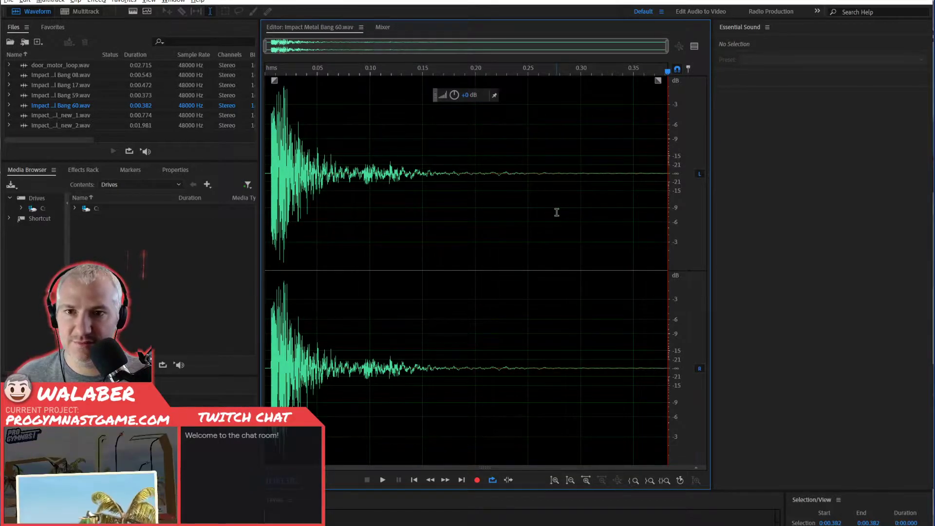
{"action": "key", "text": "alt+space"}
{"action": "key", "text": "Escape"}
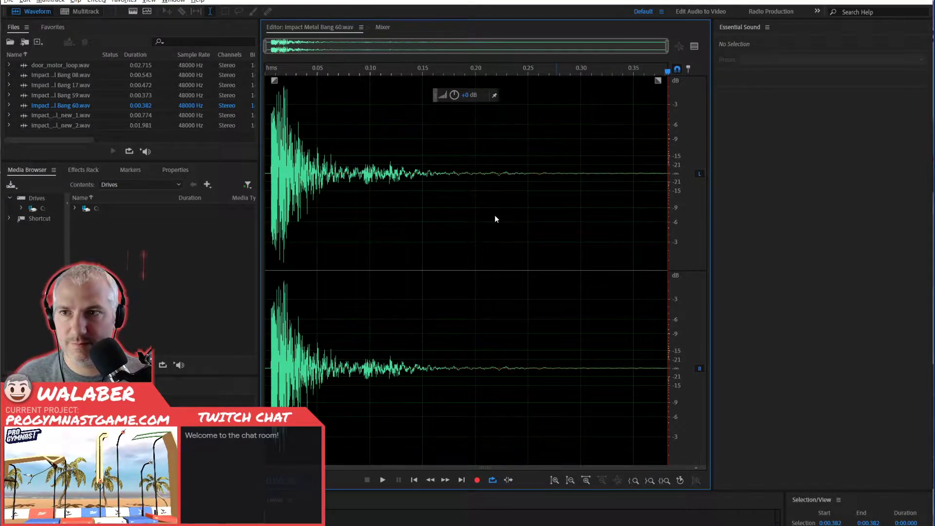
{"action": "key", "text": "alt+space"}
{"action": "key", "text": "Escape"}
{"action": "key", "text": "space"}
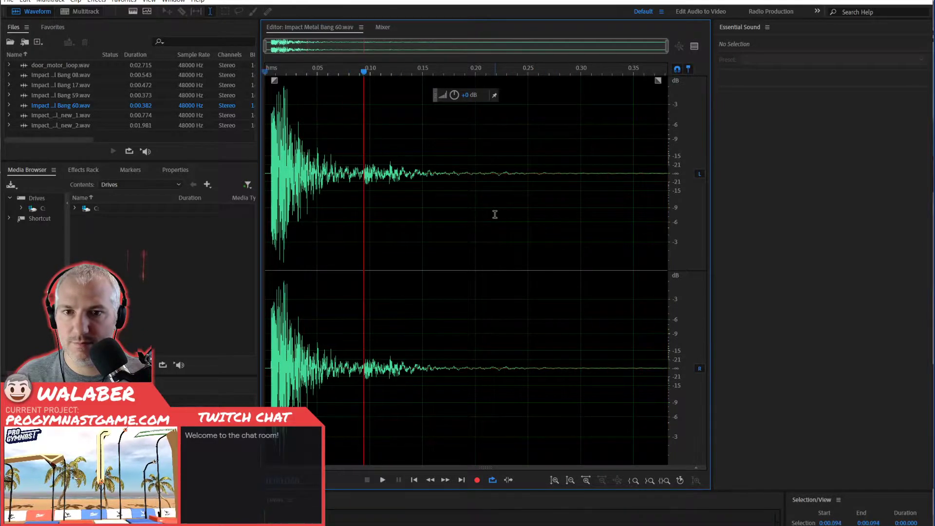
Switch to Unity and check the waveforms of the reimported clips Impact Metal Bang 08, 17, 59 and 60.
{"action": "key", "text": "alt+Tab"}
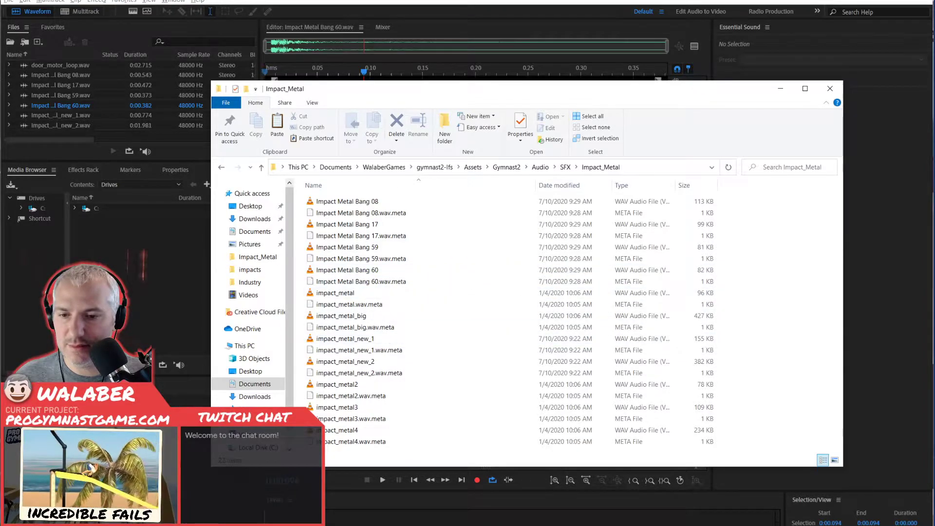
{"action": "key", "text": "alt+Tab"}
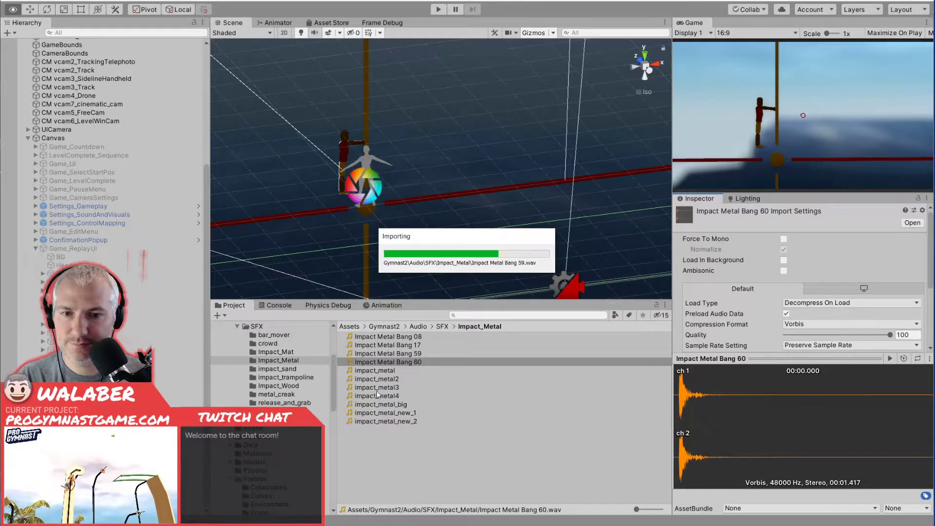
{"action": "left_click", "coordinate": [399, 336]}
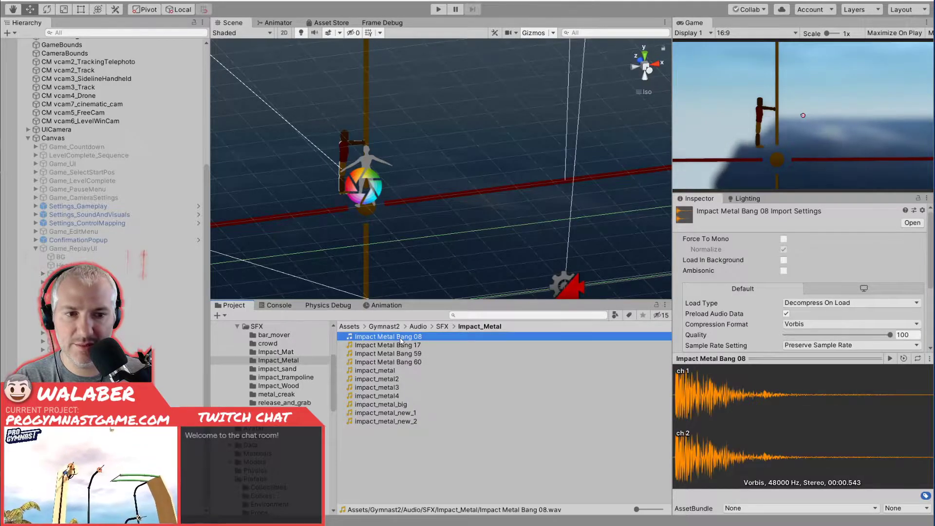
{"action": "key", "text": "Down"}
{"action": "key", "text": "Down"}
{"action": "key", "text": "Down"}
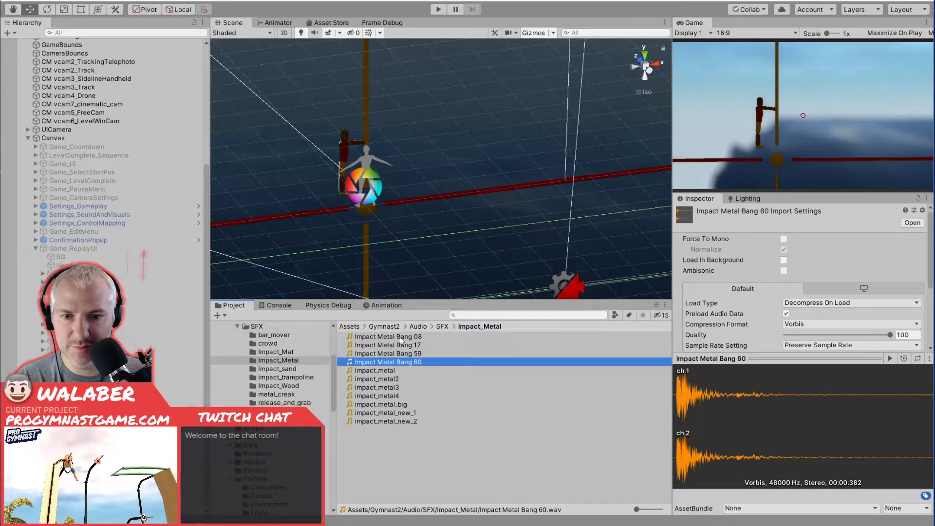
Enable Force To Mono on the four Impact Metal Bang clips, apply it, and check the Impact Metal Bang 08 clip.
{"action": "left_click", "coordinate": [399, 337], "text": "shift"}
{"action": "left_click", "coordinate": [784, 239]}
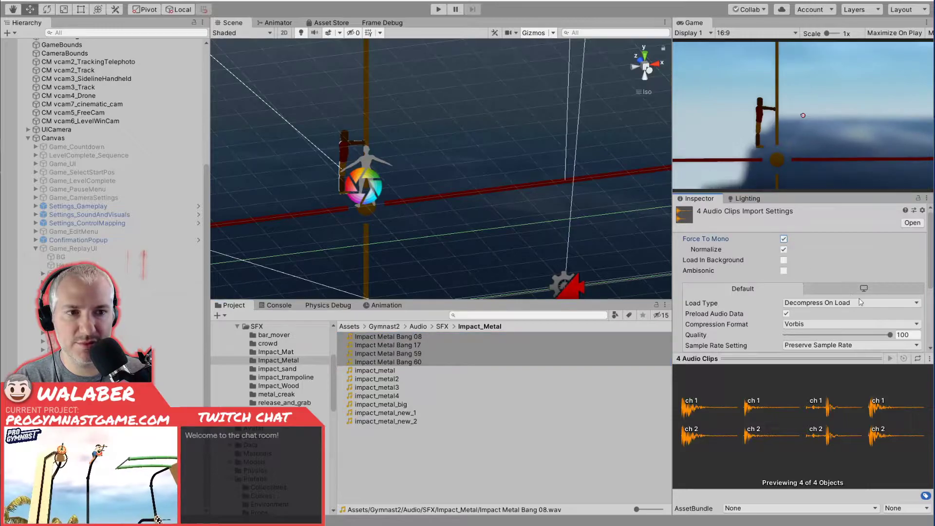
{"action": "scroll", "coordinate": [860, 302], "scroll_direction": "down", "scroll_amount": 3}
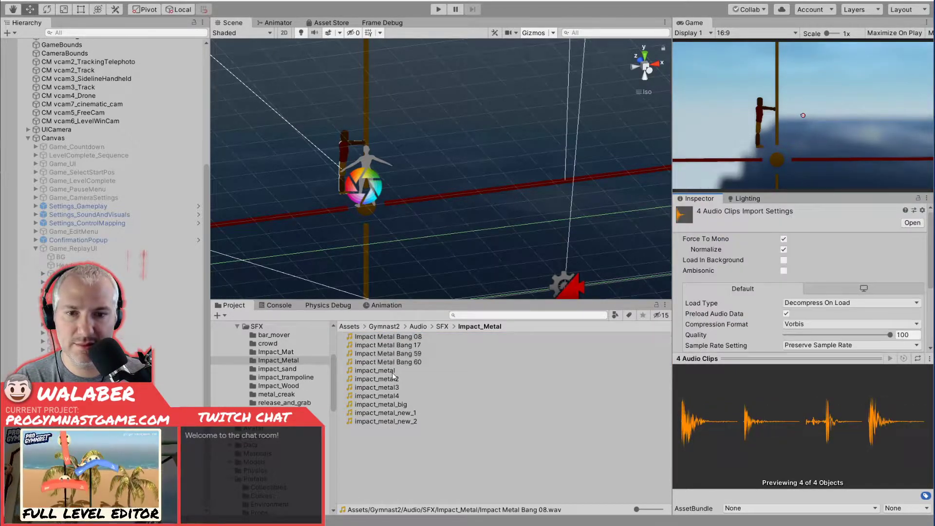
{"action": "left_click", "coordinate": [393, 337]}
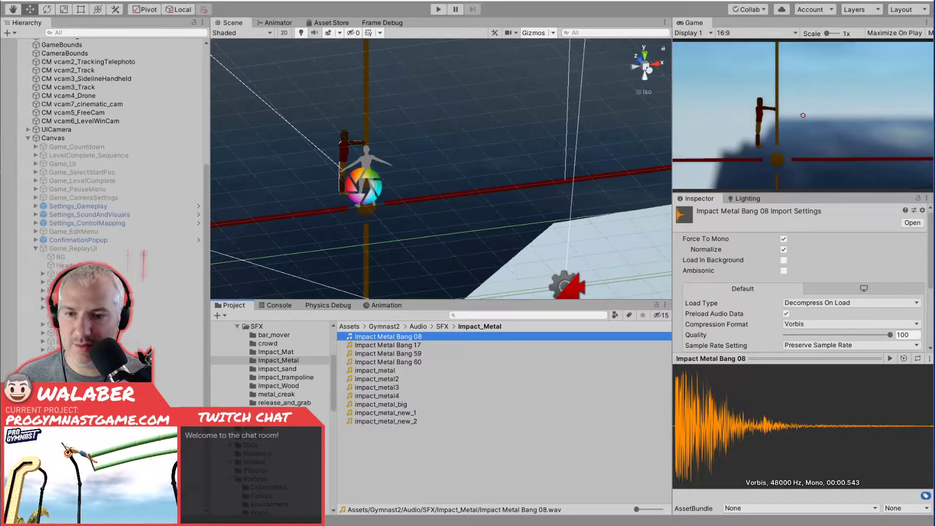
On EffectPool_ImpactParticlesAndSounds, set the Metal surface's Audio Clips size to 4 and assign Impact Metal Bang 08 to Element 0.
{"action": "left_click", "coordinate": [92, 485]}
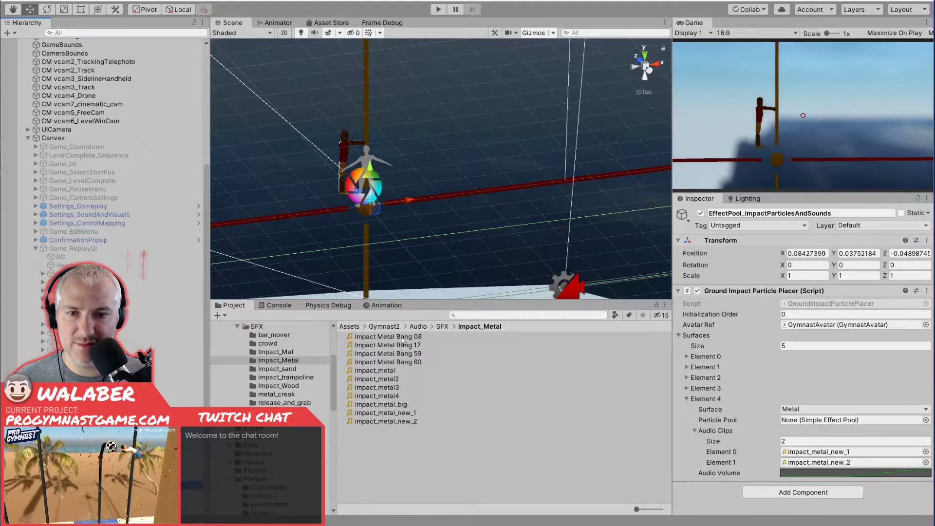
{"action": "left_click", "coordinate": [800, 442]}
{"action": "type", "text": "4"}
{"action": "key", "text": "Return"}
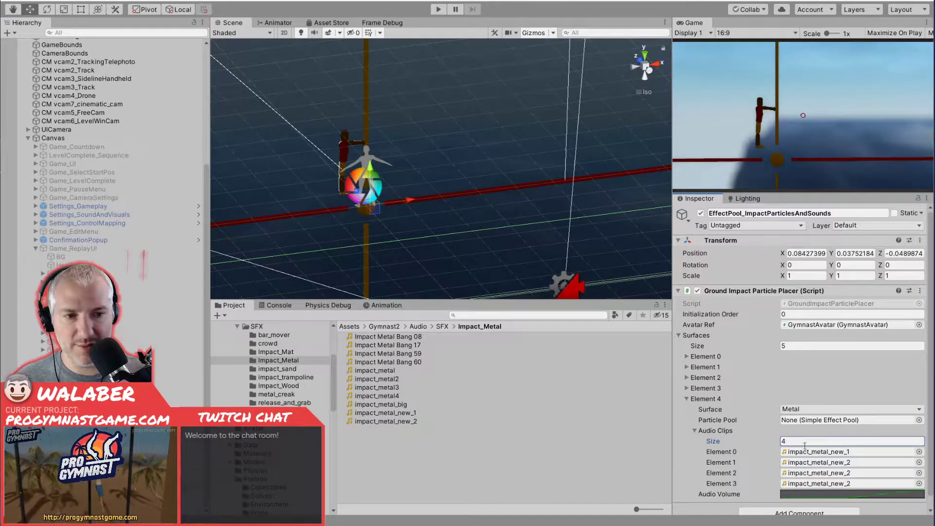
{"action": "left_click", "coordinate": [408, 337]}
{"action": "left_click_drag", "start_coordinate": [408, 337], "coordinate": [838, 451]}
Set the Metal surface's Audio Clips size to 5 and assign Impact Metal Bang 17, 59 and 60 to Elements 1, 2 and 3.
{"action": "left_click", "coordinate": [791, 443]}
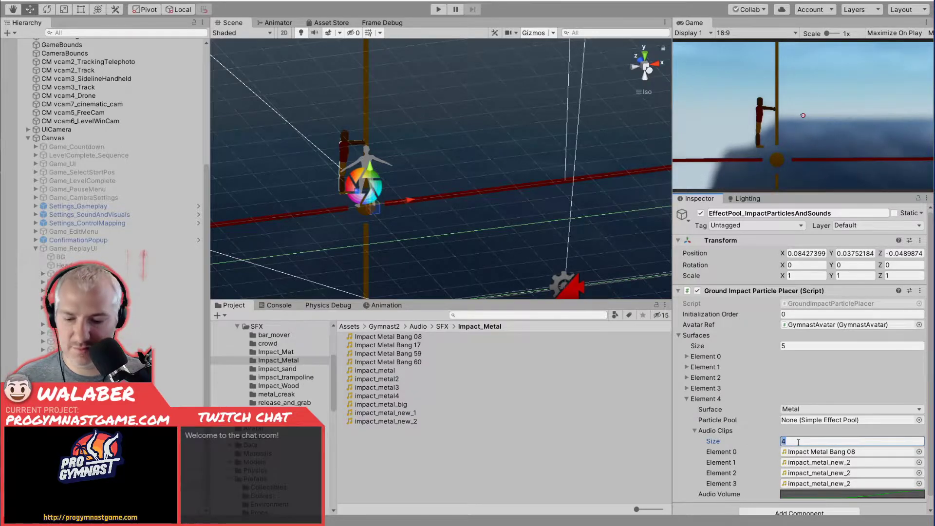
{"action": "type", "text": "5"}
{"action": "key", "text": "Return"}
{"action": "left_click_drag", "start_coordinate": [401, 345], "coordinate": [838, 462]}
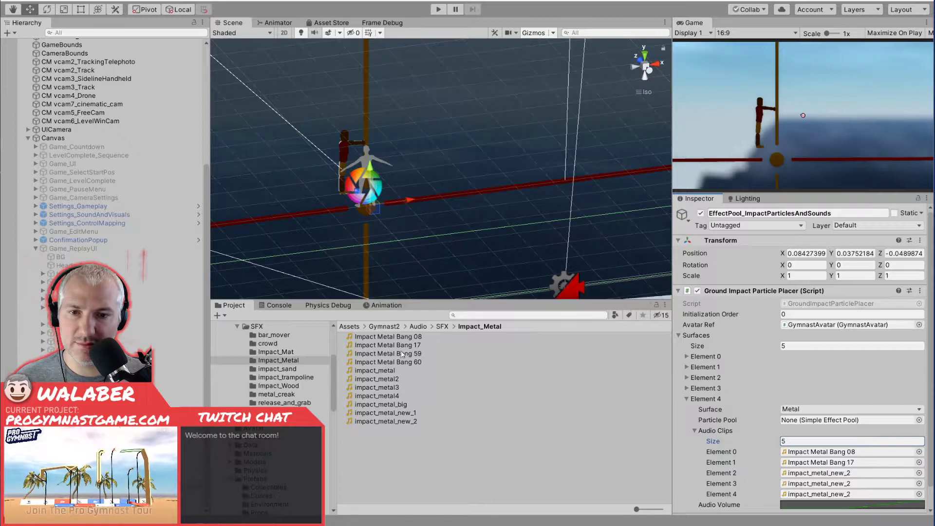
{"action": "left_click_drag", "start_coordinate": [393, 353], "coordinate": [838, 473]}
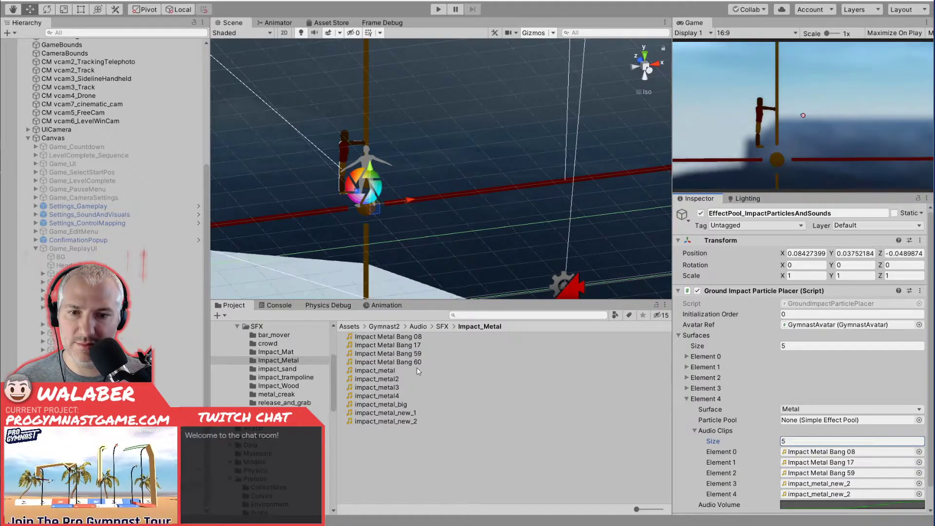
{"action": "left_click_drag", "start_coordinate": [385, 362], "coordinate": [809, 489]}
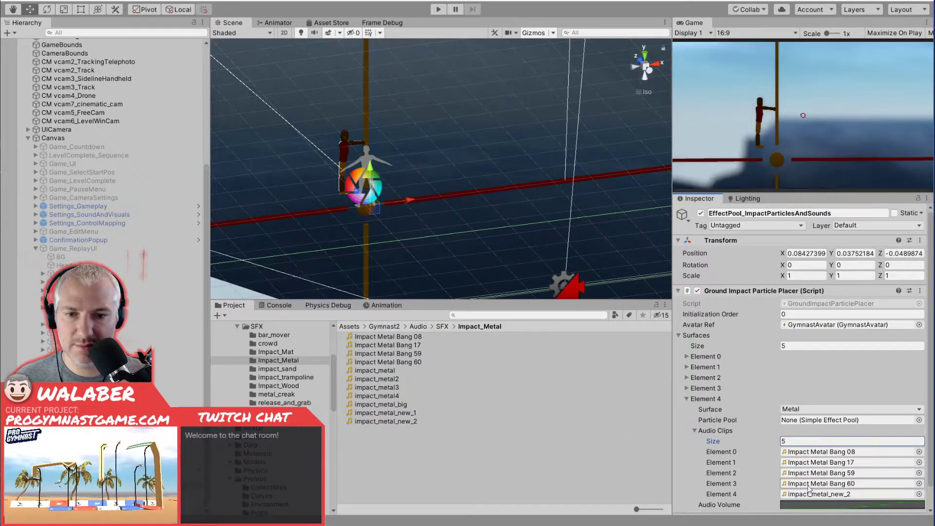
Listen to impact_metal_new_1 and impact_metal_new_2, and return to the Metal audio clip list of EffectPool_ImpactParticlesAndSounds.
{"action": "left_click", "coordinate": [399, 413]}
{"action": "left_click", "coordinate": [891, 360]}
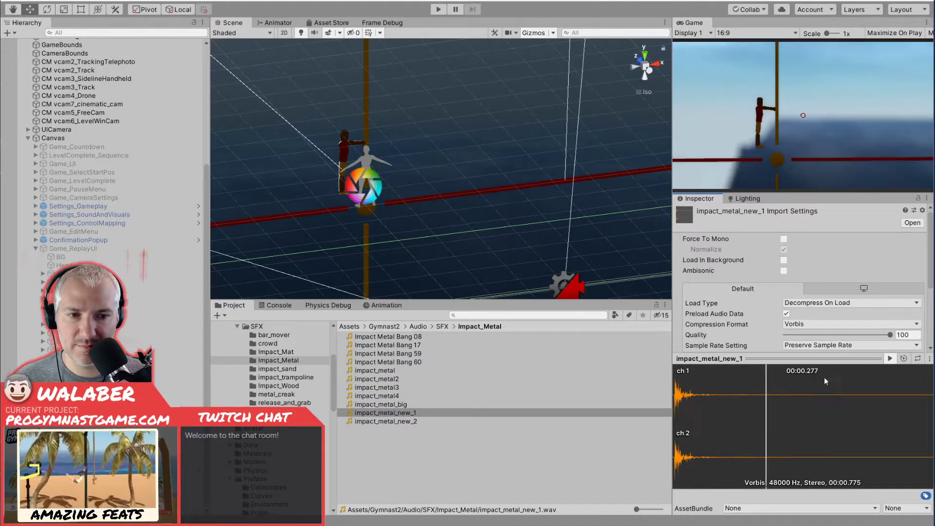
{"action": "left_click", "coordinate": [425, 421]}
{"action": "left_click", "coordinate": [890, 358]}
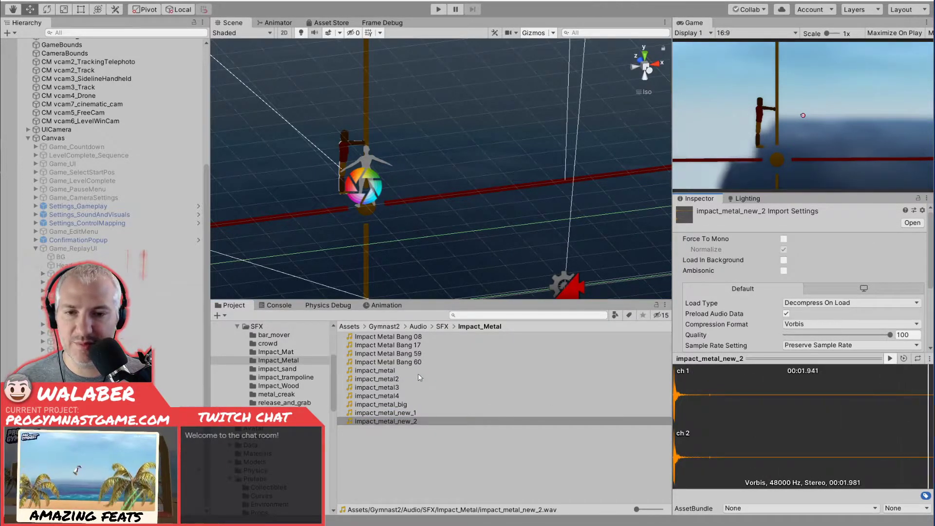
{"action": "left_click", "coordinate": [554, 482]}
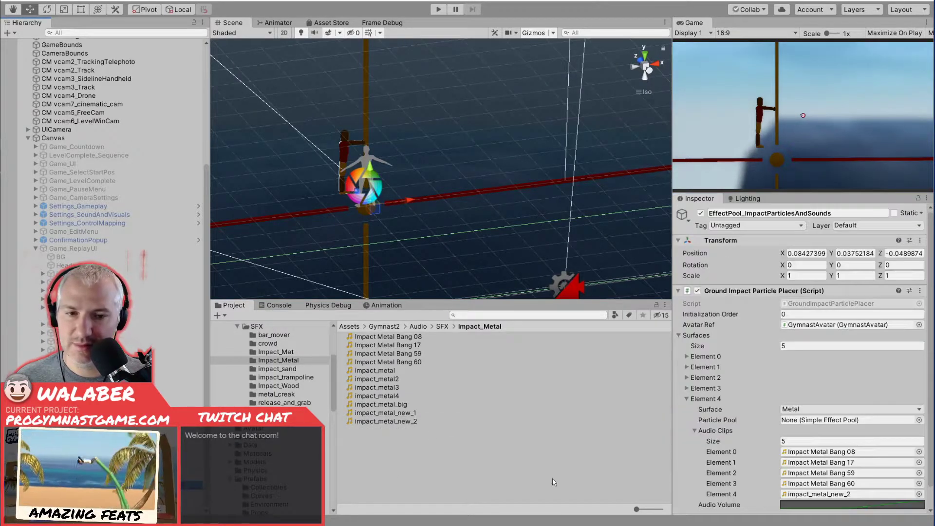
{"action": "scroll", "coordinate": [757, 432], "scroll_direction": "down", "scroll_amount": 2}
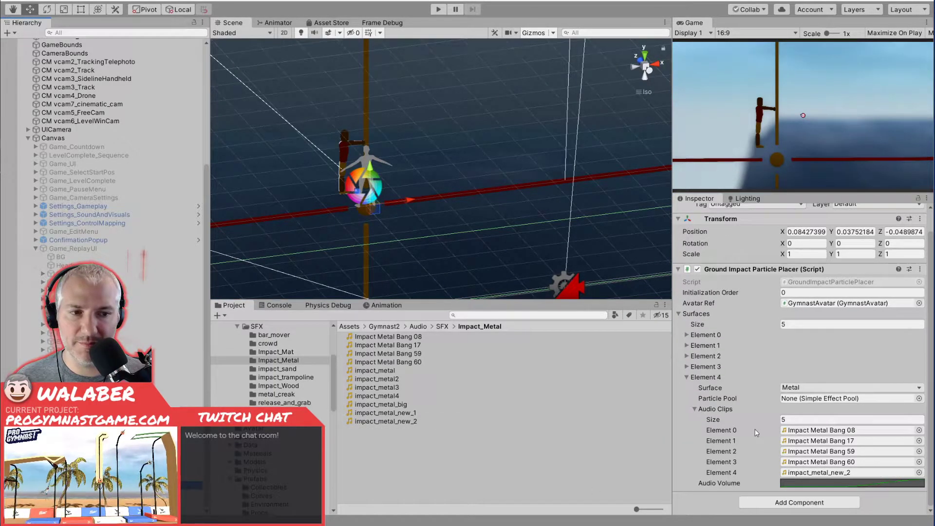
Collapse the Metal surface entry of EffectPool_ImpactParticlesAndSounds and open the Gymnast2 Prefabs/Props folder.
{"action": "scroll", "coordinate": [741, 400], "scroll_direction": "up", "scroll_amount": 2}
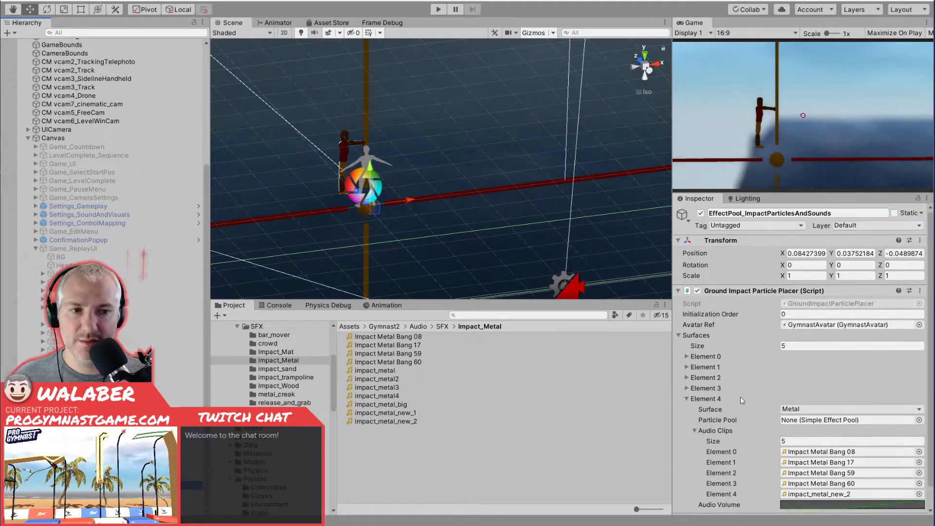
{"action": "left_click", "coordinate": [686, 399]}
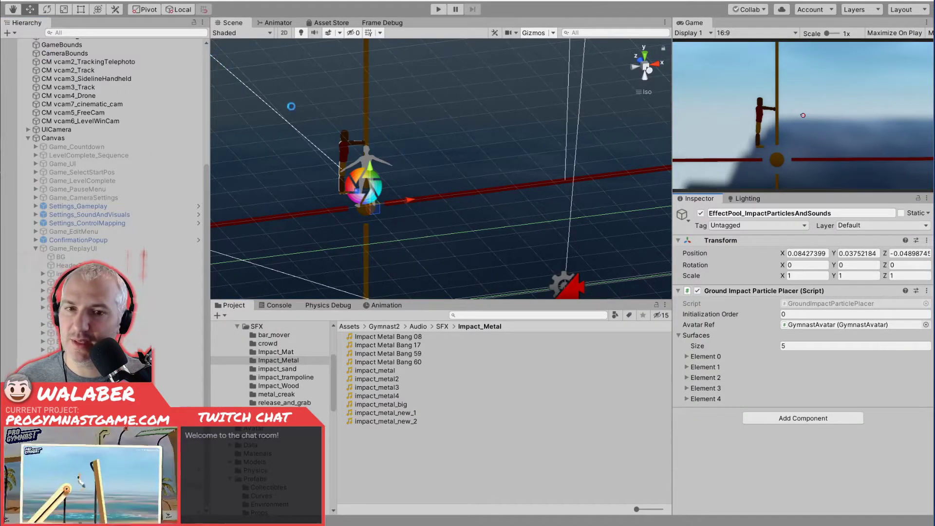
{"action": "scroll", "coordinate": [296, 364], "scroll_direction": "up", "scroll_amount": 3}
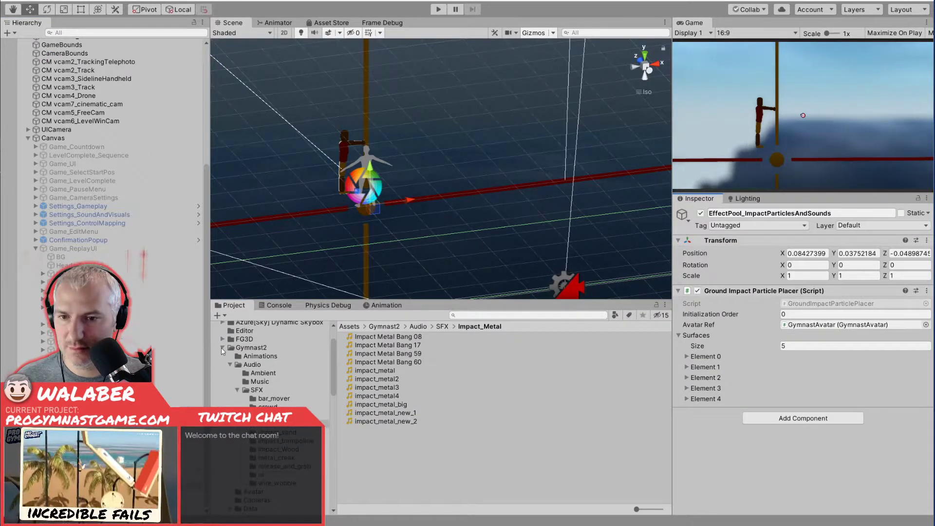
{"action": "left_click", "coordinate": [223, 348]}
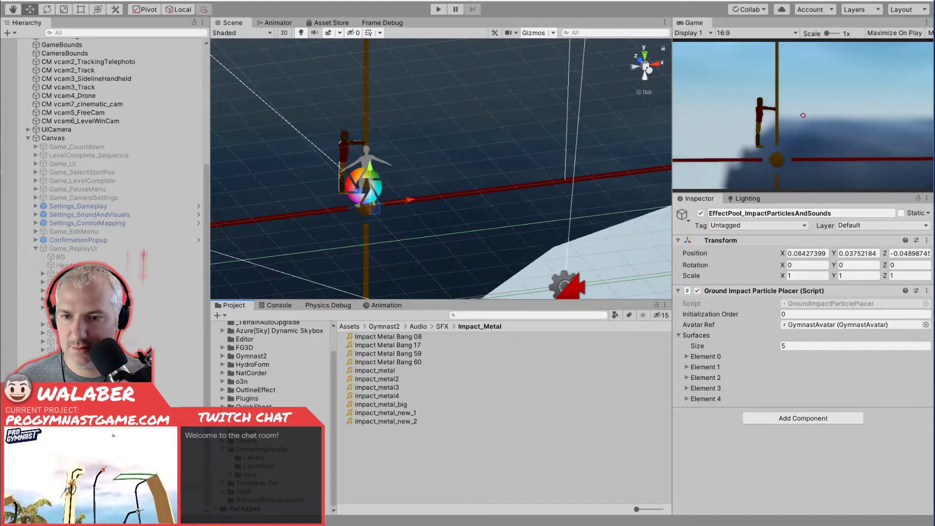
{"action": "scroll", "coordinate": [273, 370], "scroll_direction": "up", "scroll_amount": 2}
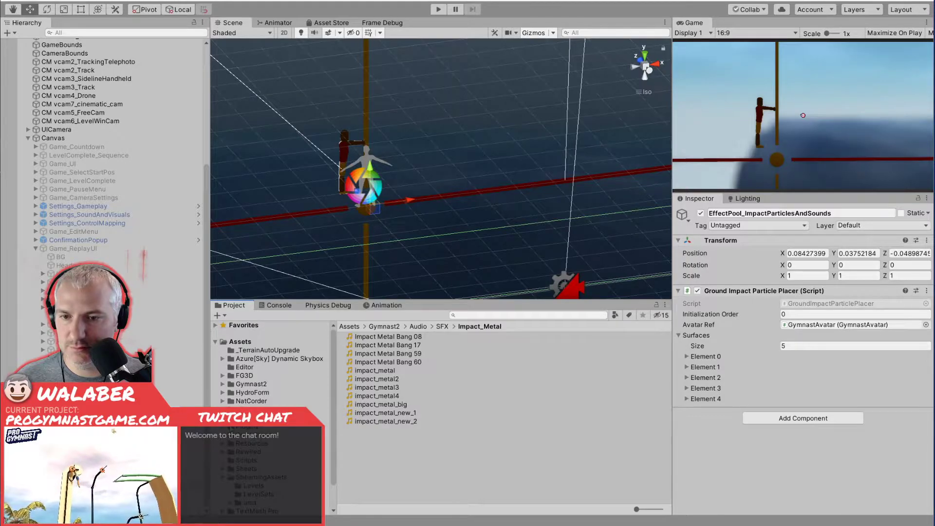
{"action": "left_click", "coordinate": [222, 384]}
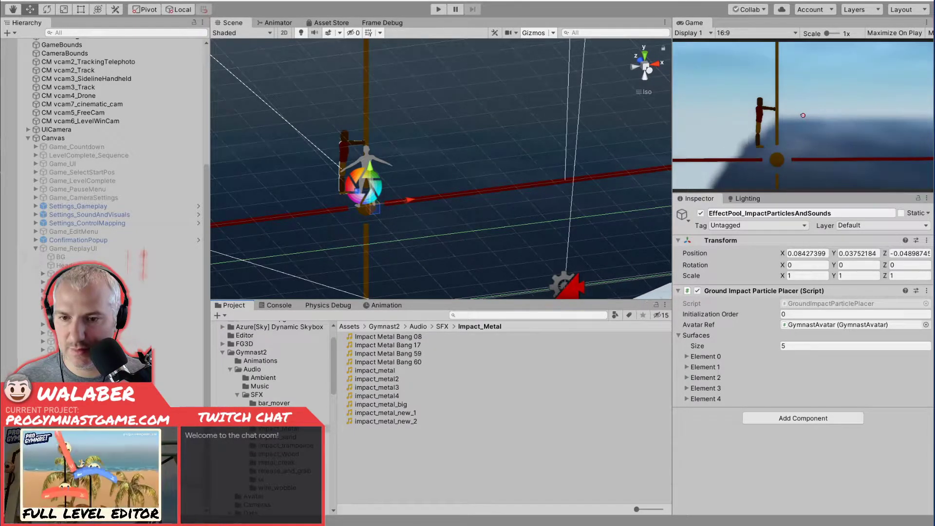
{"action": "left_click", "coordinate": [230, 369]}
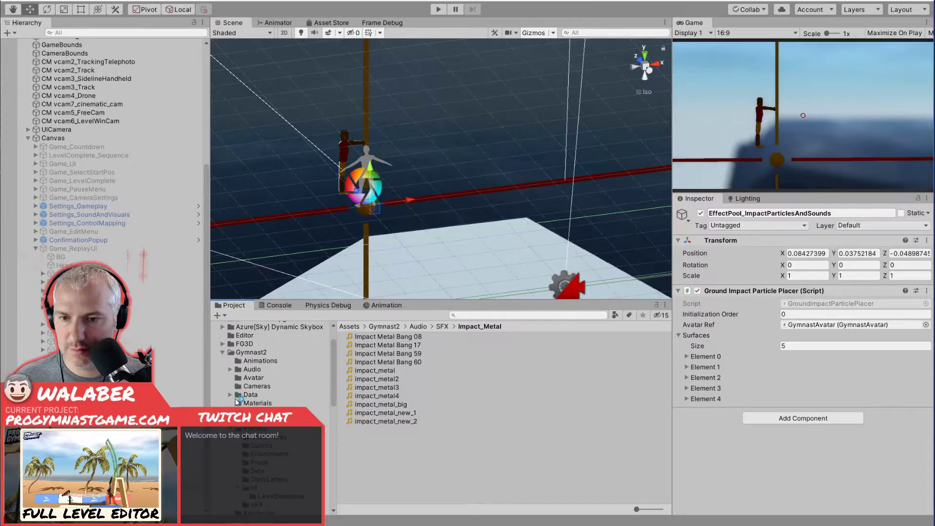
{"action": "left_click", "coordinate": [259, 462]}
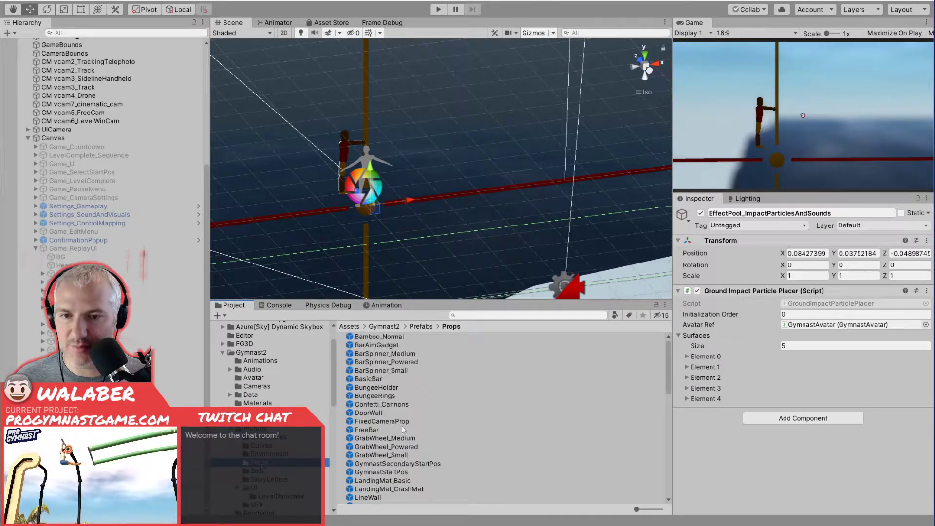
Look through the prop prefabs from Bamboo_Normal to DoorWall to judge which ones are made of metal.
{"action": "left_click", "coordinate": [396, 337]}
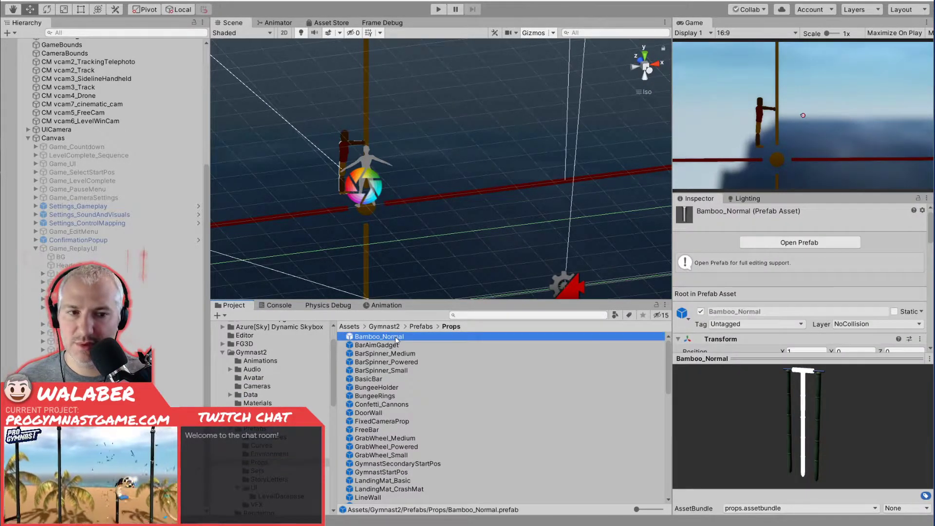
{"action": "key", "text": "Down"}
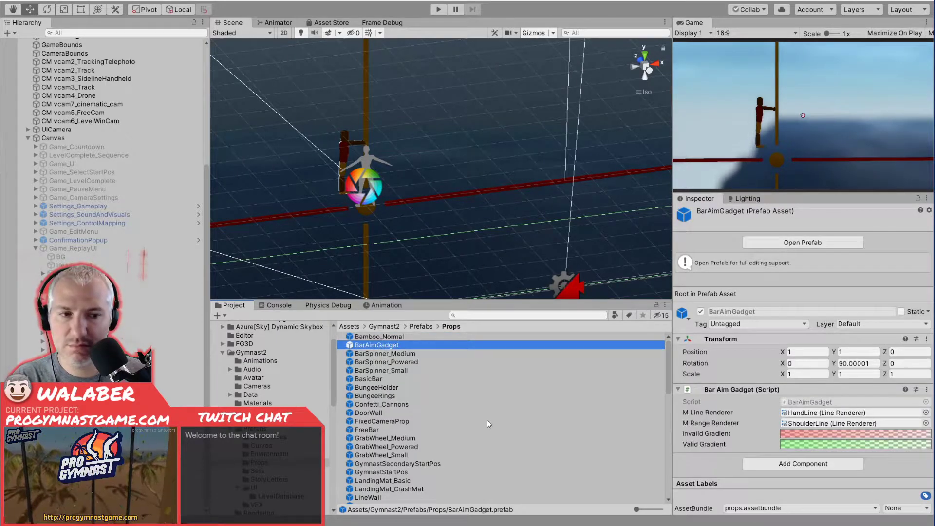
{"action": "key", "text": "Down"}
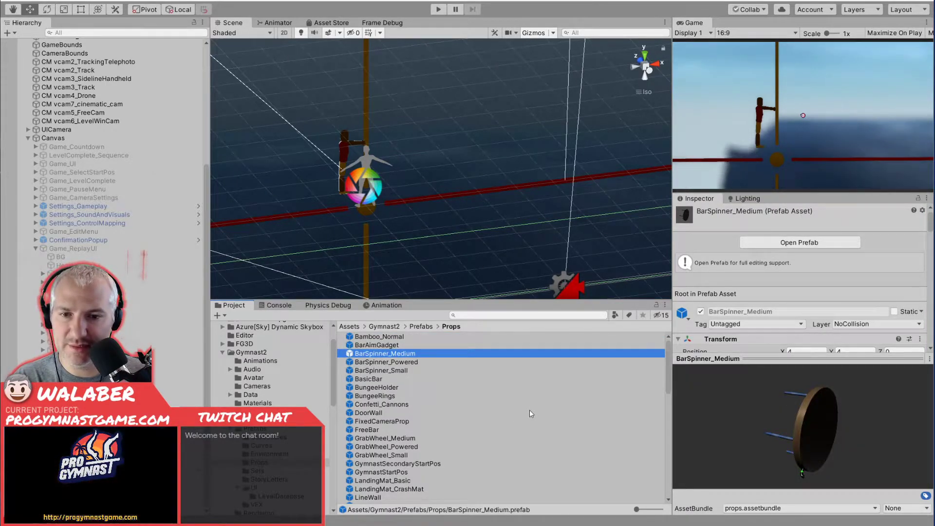
{"action": "key", "text": "Down"}
{"action": "key", "text": "Down"}
{"action": "key", "text": "Down"}
{"action": "key", "text": "Down"}
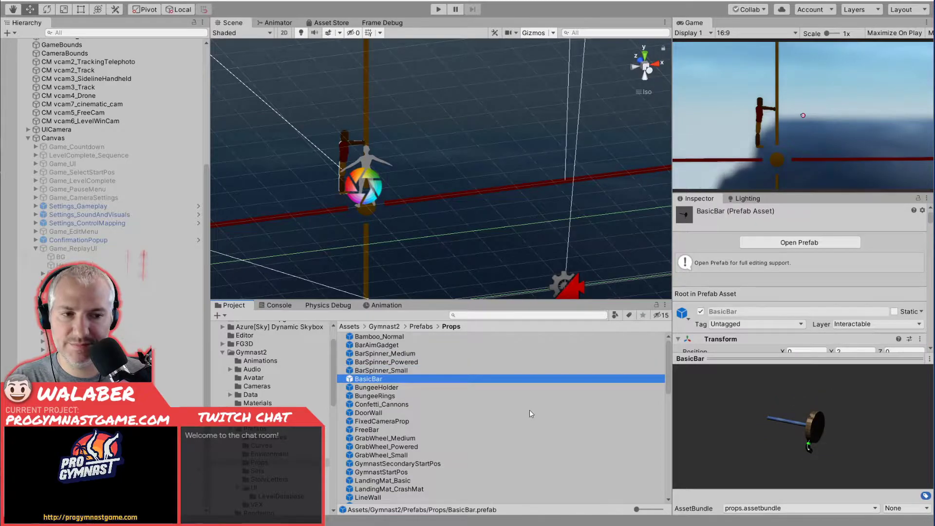
{"action": "key", "text": "Down"}
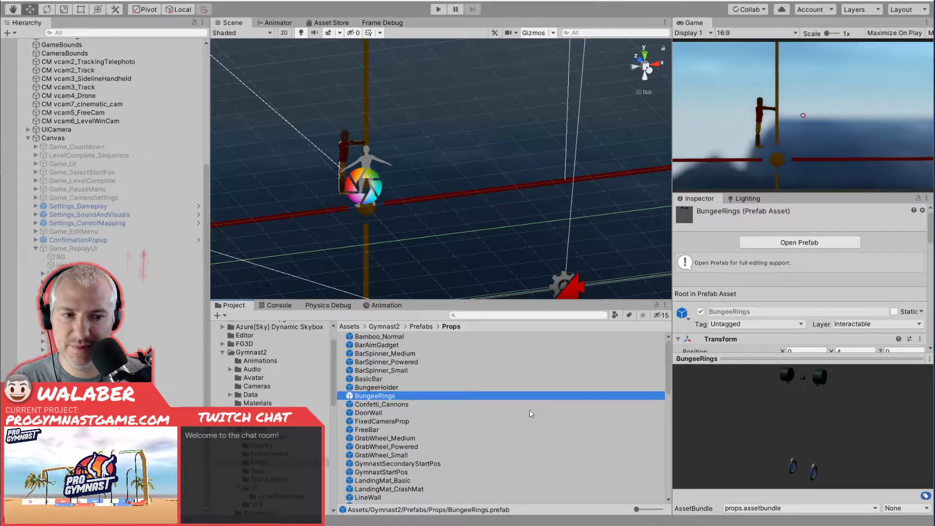
{"action": "key", "text": "Down"}
{"action": "key", "text": "Down"}
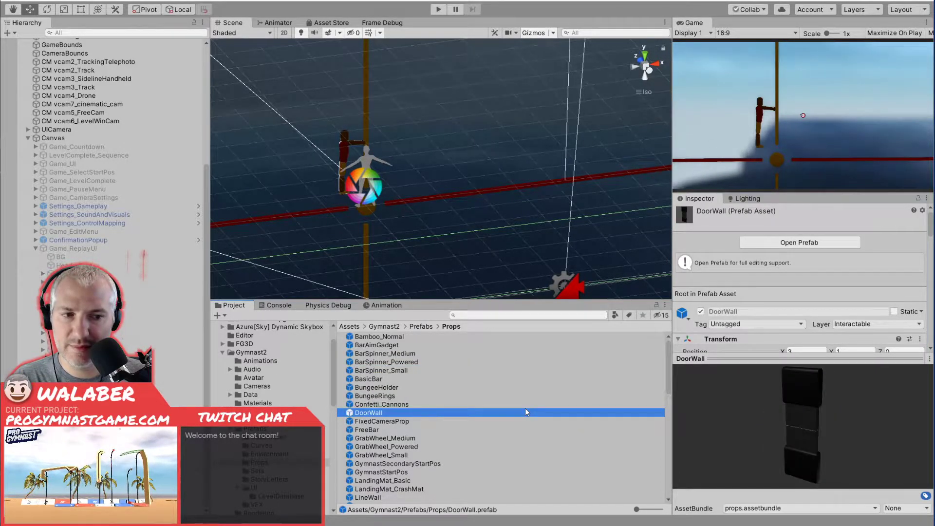
Open the DoorWall prefab and add a Surface Type component with Surface ID set to Metal.
{"action": "double_click", "coordinate": [360, 414]}
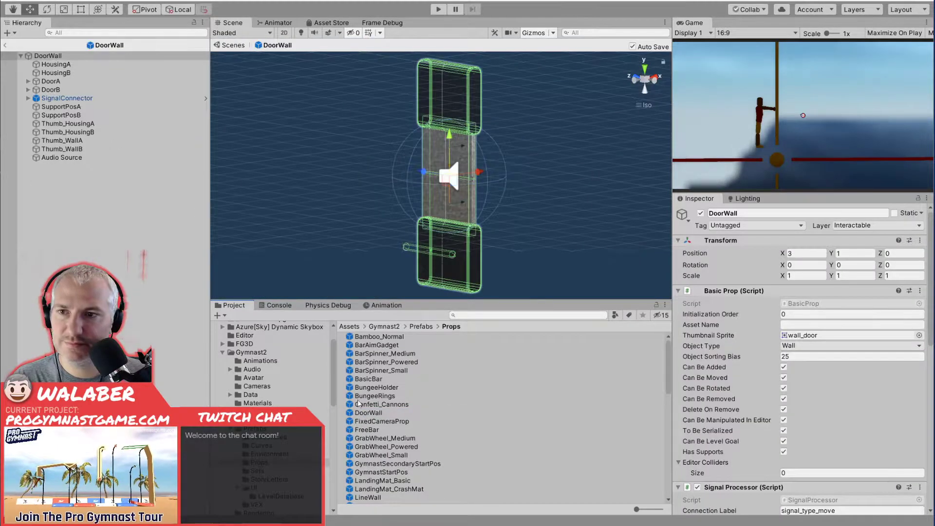
{"action": "scroll", "coordinate": [738, 428], "scroll_direction": "down", "scroll_amount": 10}
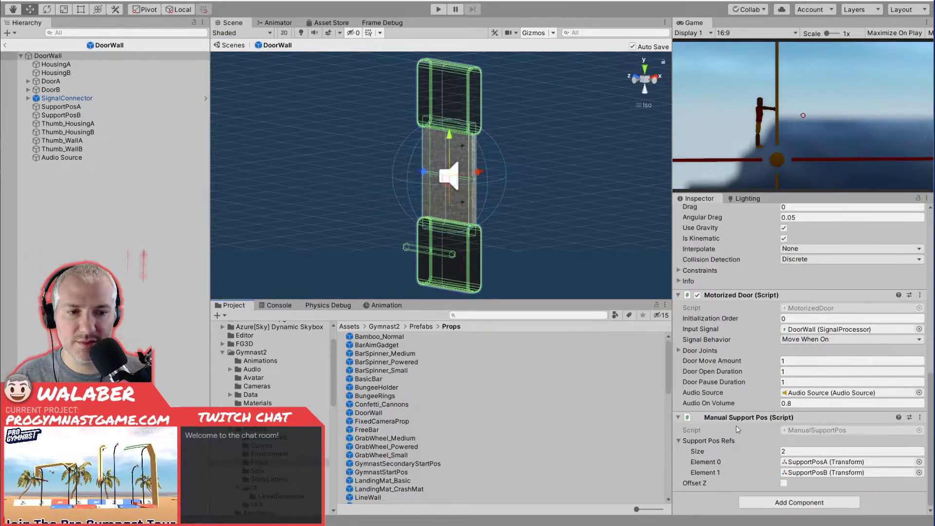
{"action": "left_click", "coordinate": [759, 503]}
{"action": "type", "text": "surfa"}
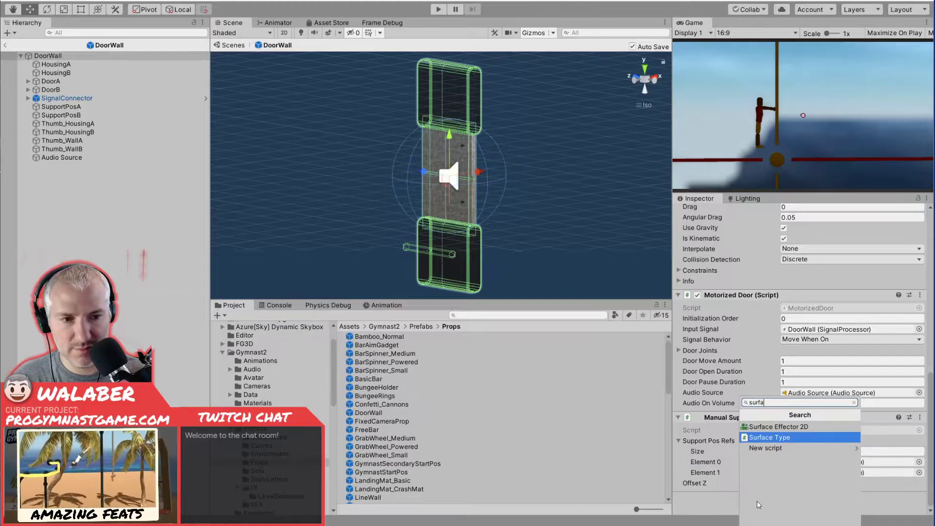
{"action": "key", "text": "Return"}
{"action": "scroll", "coordinate": [758, 505], "scroll_direction": "down", "scroll_amount": 3}
{"action": "left_click", "coordinate": [792, 484]}
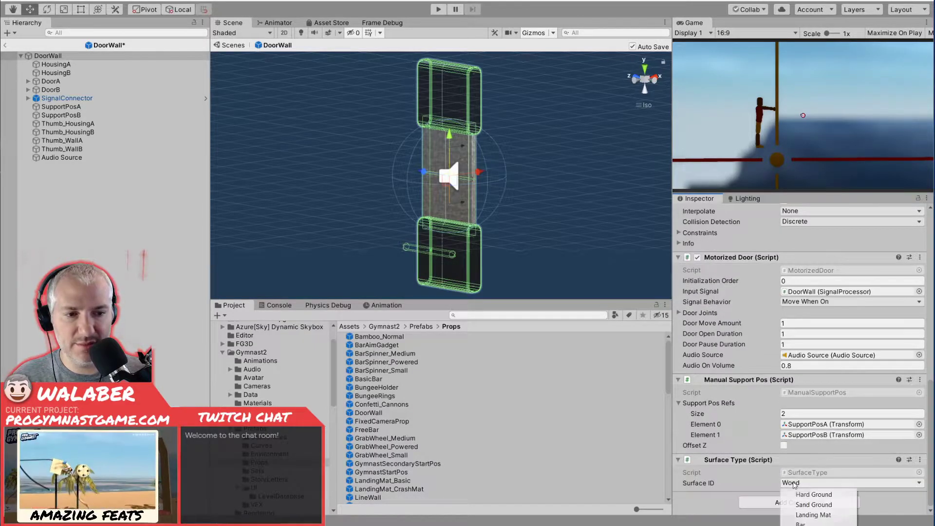
{"action": "left_click", "coordinate": [799, 524]}
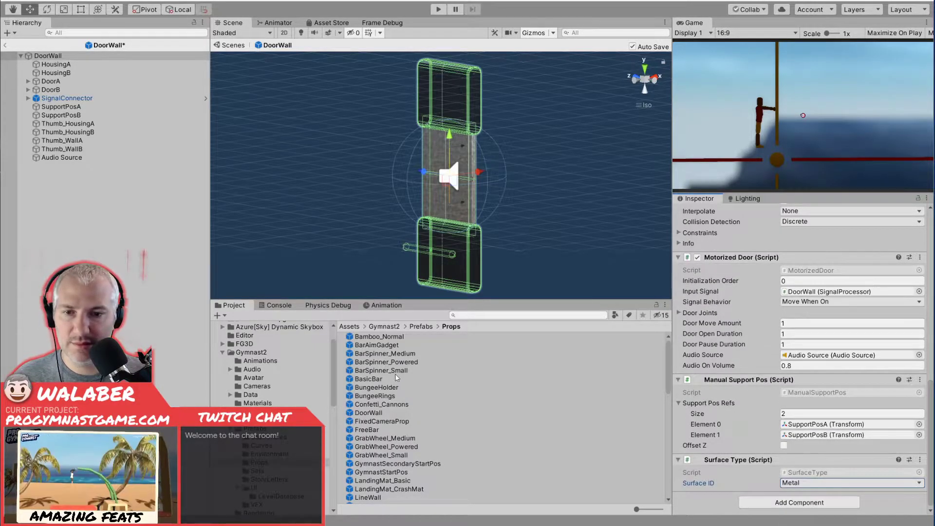
Open the GrabWheel_Medium prefab and add a Surface Type component with Surface ID Metal.
{"action": "left_click", "coordinate": [376, 421]}
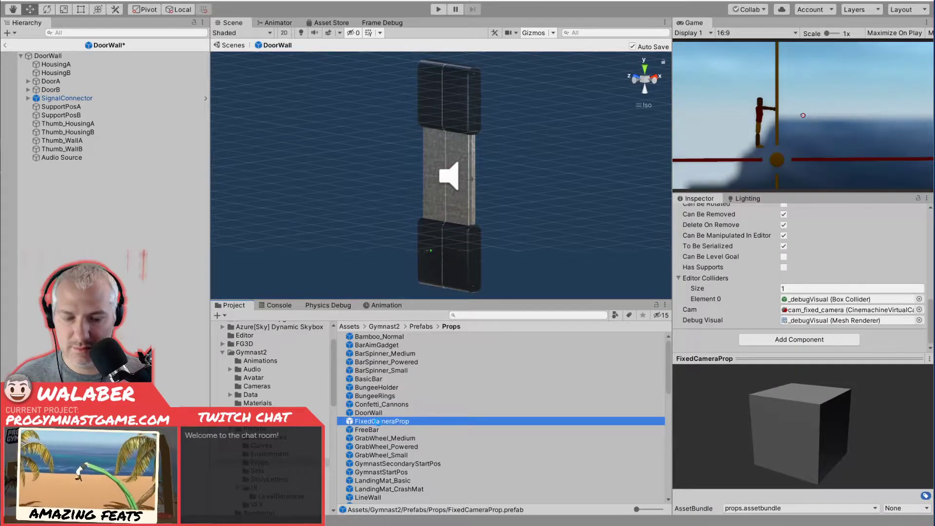
{"action": "left_click", "coordinate": [379, 426]}
{"action": "key", "text": "Down"}
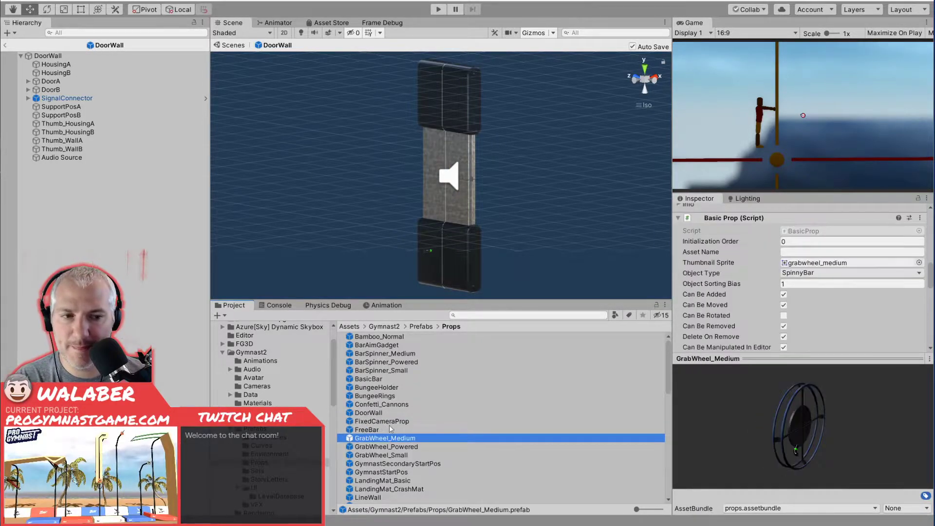
{"action": "double_click", "coordinate": [352, 438]}
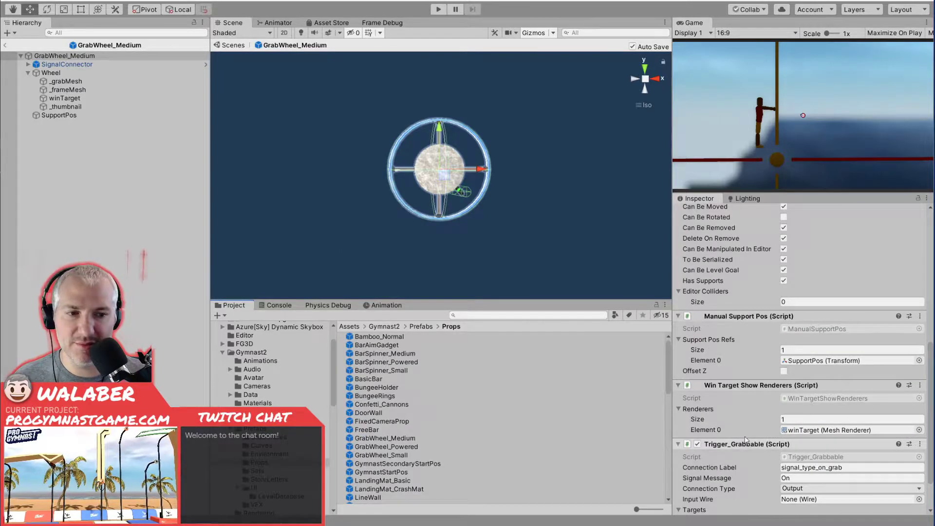
{"action": "scroll", "coordinate": [737, 427], "scroll_direction": "down", "scroll_amount": 3}
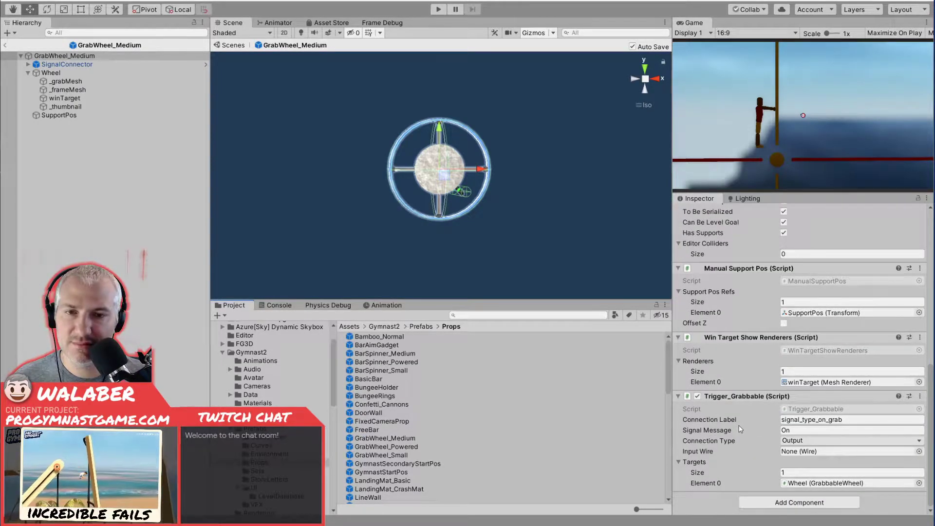
{"action": "left_click", "coordinate": [799, 502]}
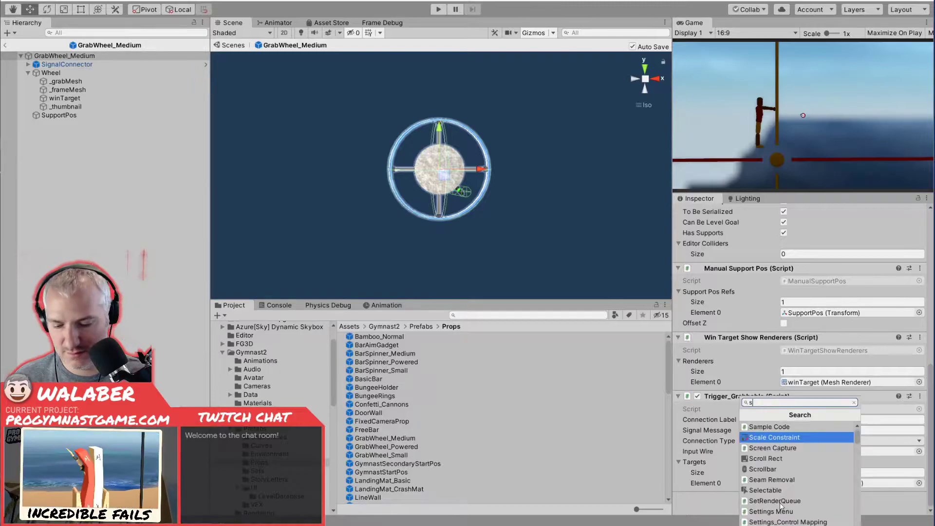
{"action": "key", "text": "Return"}
{"action": "scroll", "coordinate": [779, 503], "scroll_direction": "down", "scroll_amount": 1}
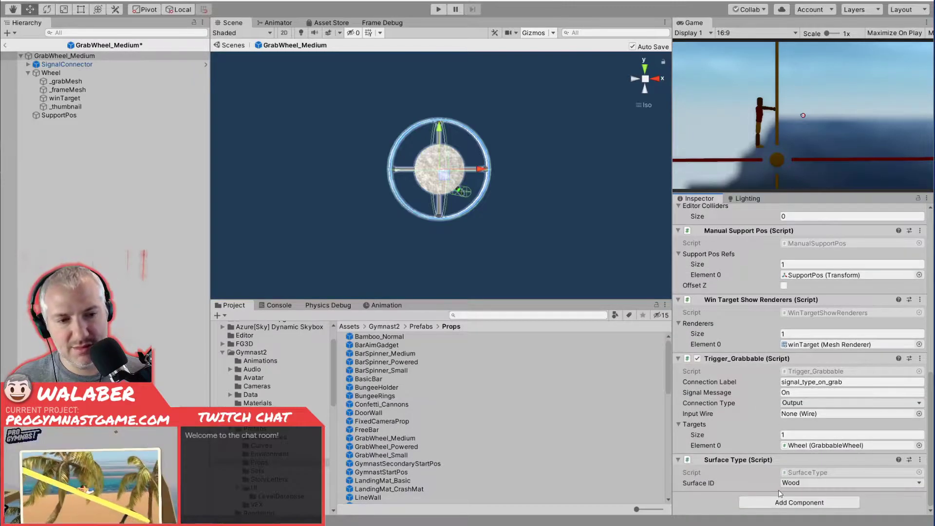
{"action": "left_click", "coordinate": [794, 483]}
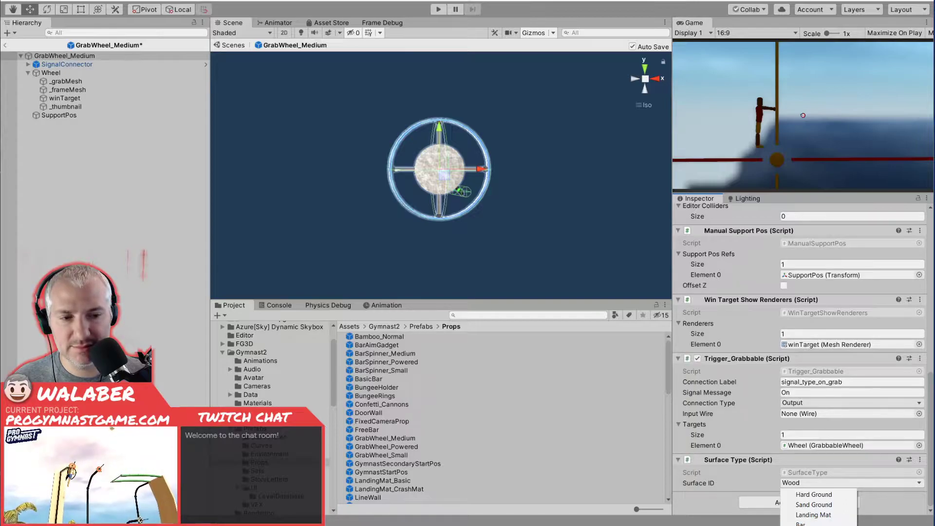
{"action": "left_click", "coordinate": [808, 525]}
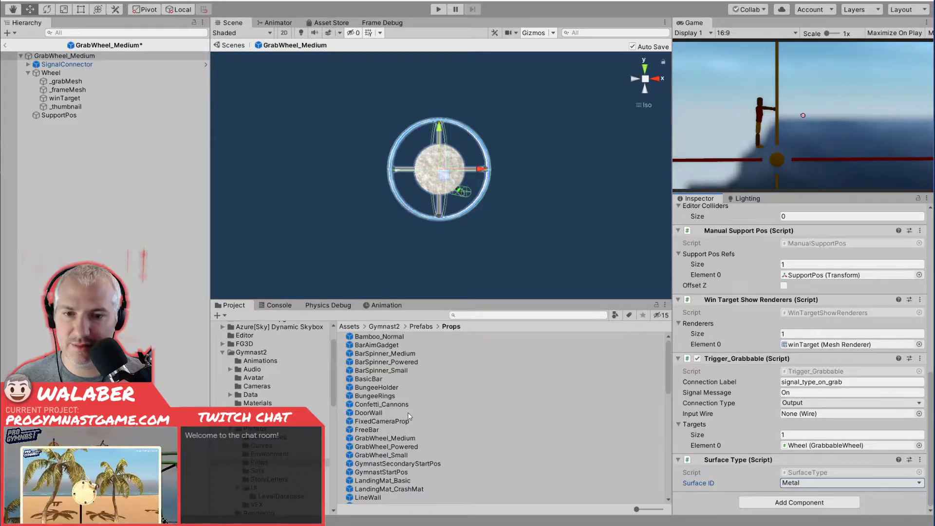
Open the GrabWheel_Powered prefab and add a Surface Type component to its root with Surface ID Metal.
{"action": "left_click", "coordinate": [382, 447]}
{"action": "double_click", "coordinate": [383, 447]}
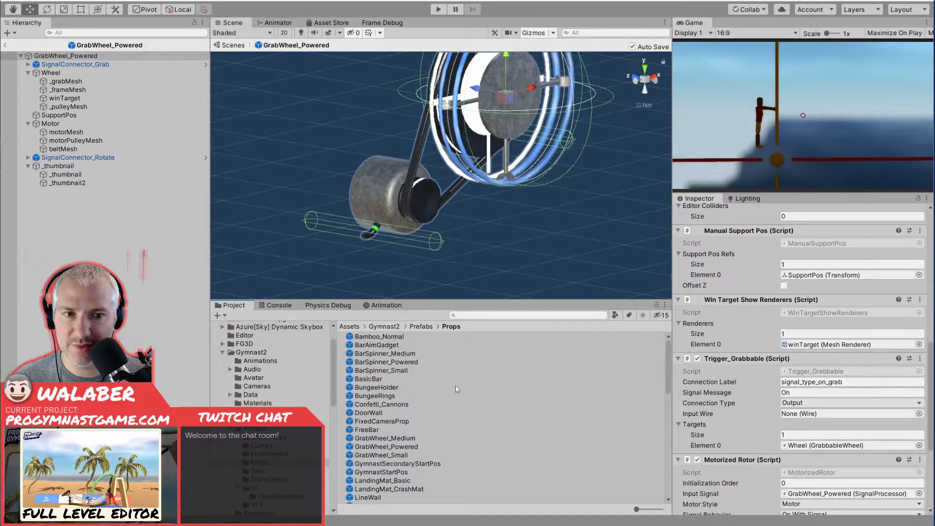
{"action": "left_click", "coordinate": [121, 57]}
{"action": "scroll", "coordinate": [727, 420], "scroll_direction": "down", "scroll_amount": 5}
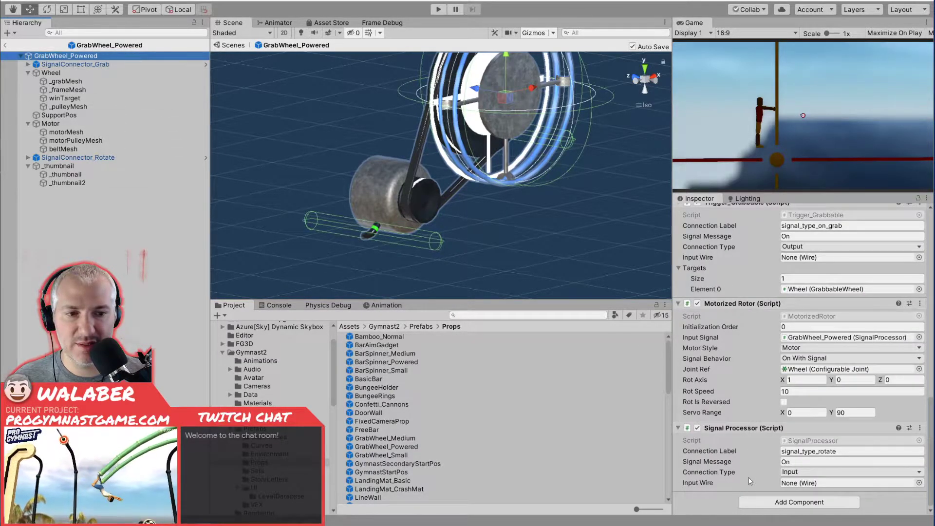
{"action": "left_click", "coordinate": [753, 501]}
{"action": "key", "text": "Return"}
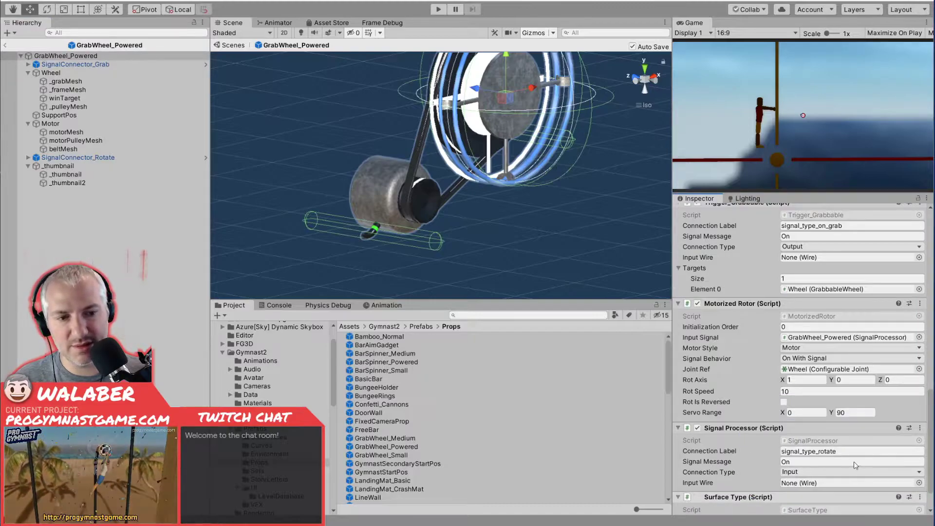
{"action": "scroll", "coordinate": [753, 501], "scroll_direction": "down", "scroll_amount": 2}
{"action": "left_click", "coordinate": [825, 483]}
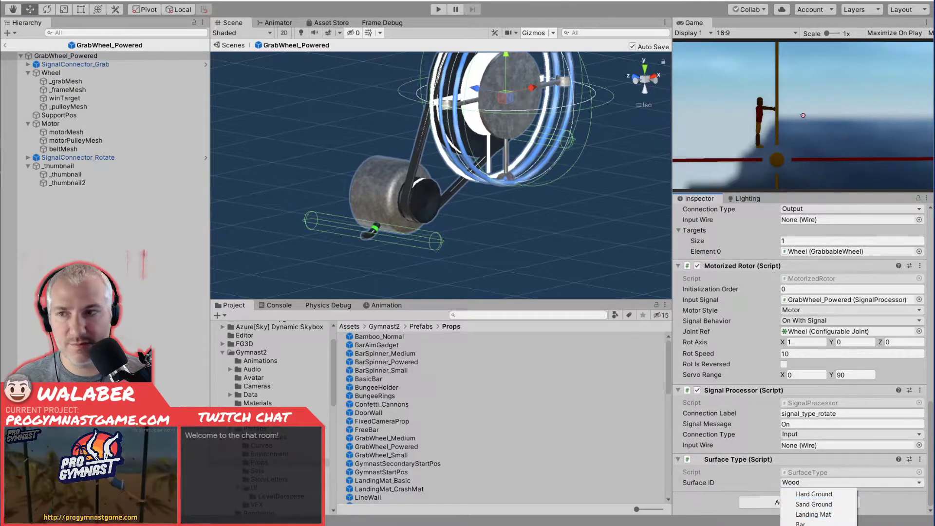
{"action": "left_click", "coordinate": [804, 525]}
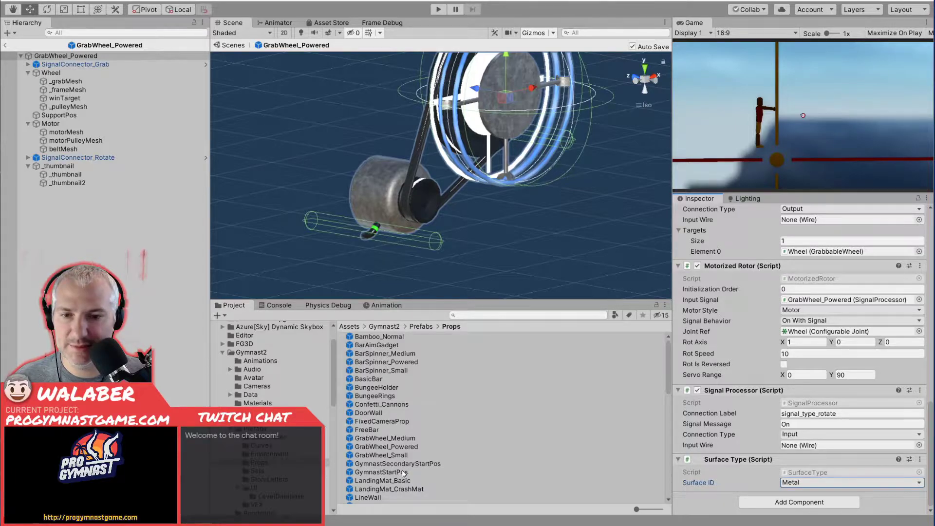
Open the GrabWheel_Small prefab and give it a Surface Type component with Surface ID Metal.
{"action": "double_click", "coordinate": [401, 456]}
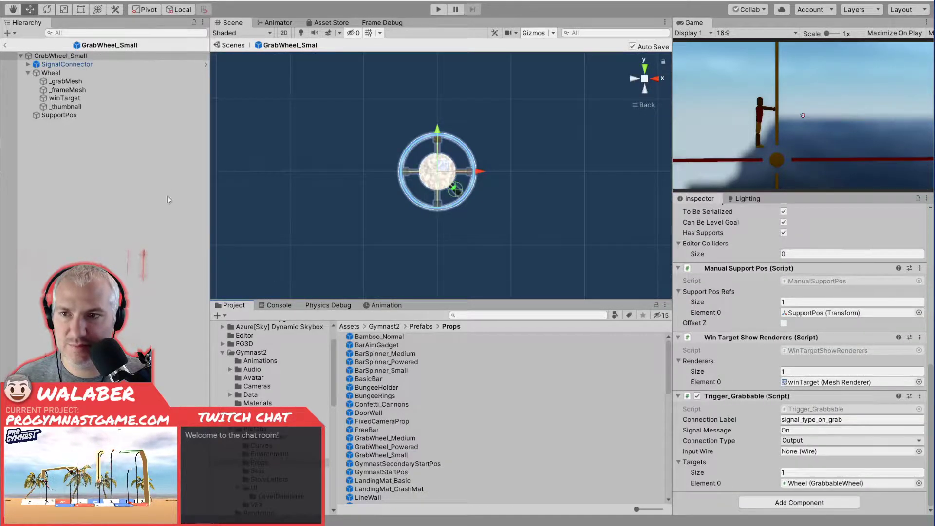
{"action": "left_click", "coordinate": [797, 508]}
{"action": "left_click", "coordinate": [780, 437]}
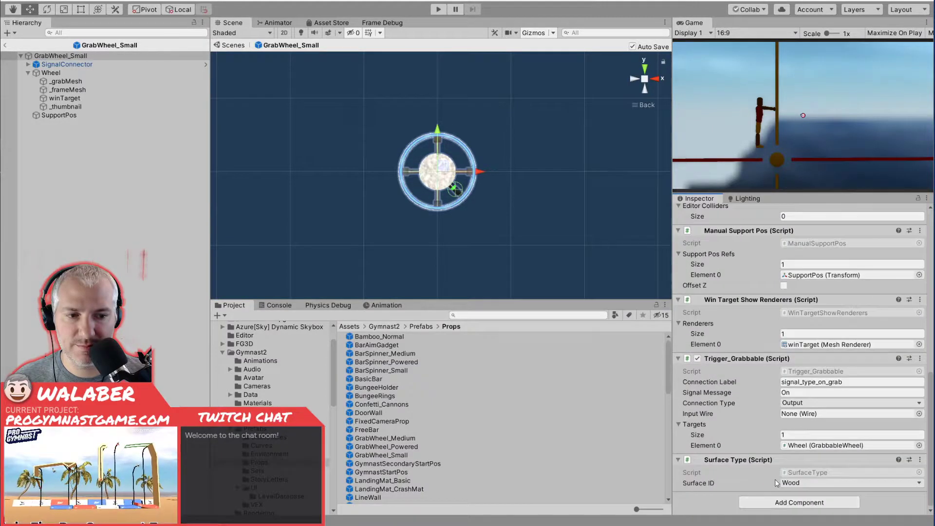
{"action": "left_click", "coordinate": [850, 483]}
{"action": "left_click", "coordinate": [640, 501]}
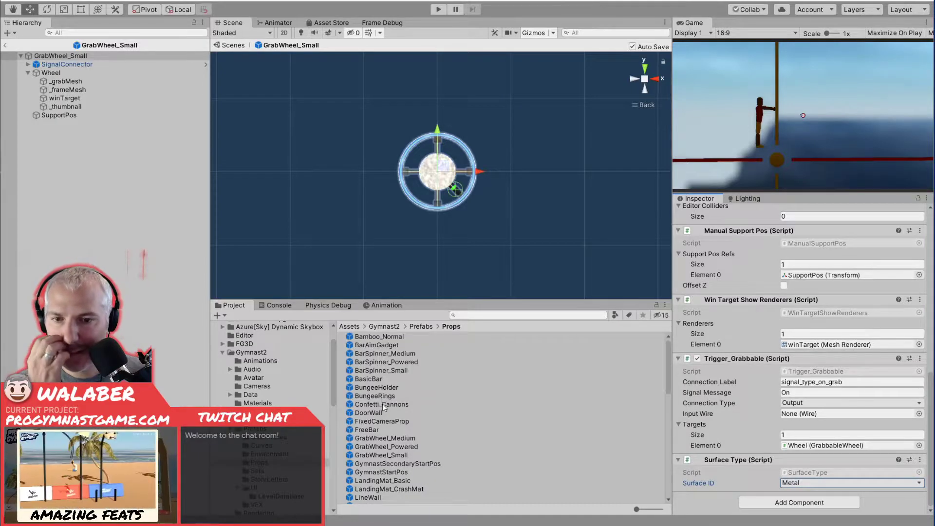
Check the gymnast start position and landing mat prefabs, examining the components of LandingMat_CrashMat and LandingMat_Basic.
{"action": "left_click", "coordinate": [387, 464]}
{"action": "scroll", "coordinate": [419, 445], "scroll_direction": "down", "scroll_amount": 3}
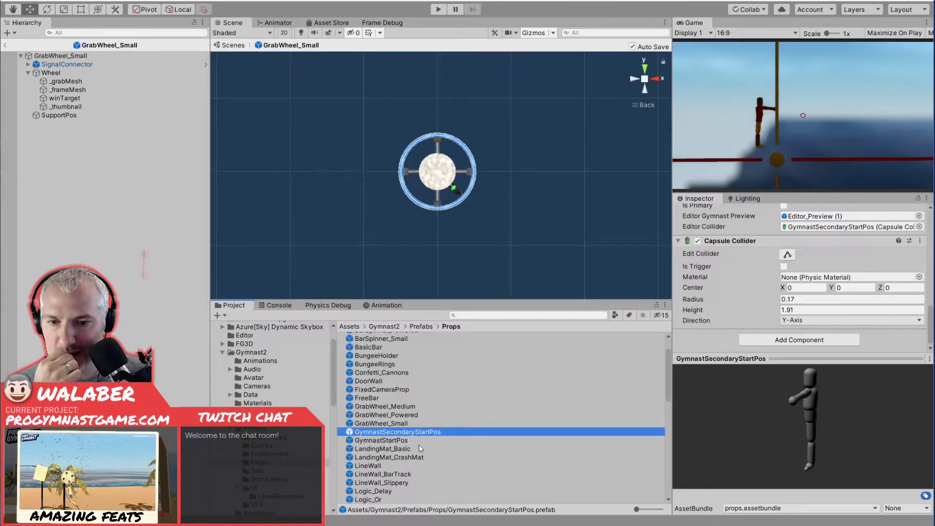
{"action": "key", "text": "Down"}
{"action": "key", "text": "Down"}
{"action": "key", "text": "Down"}
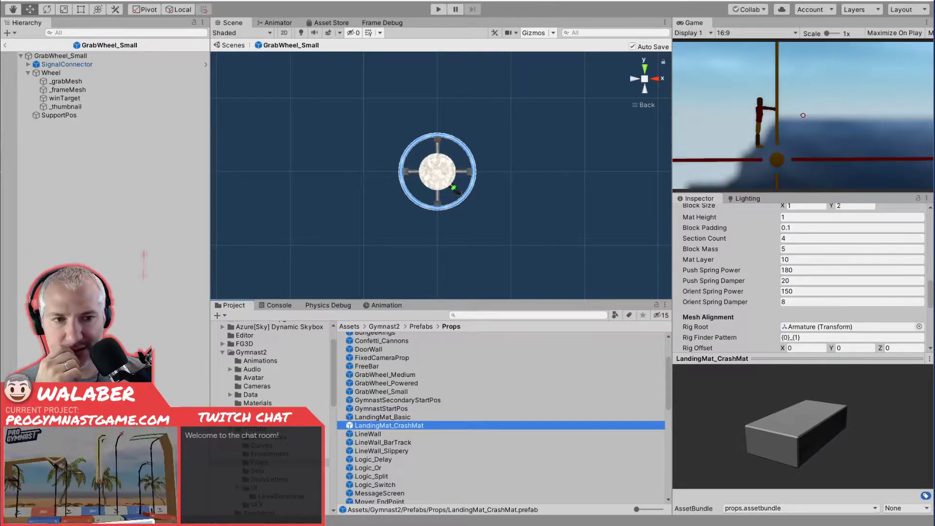
{"action": "scroll", "coordinate": [741, 317], "scroll_direction": "down", "scroll_amount": 5}
{"action": "scroll", "coordinate": [741, 317], "scroll_direction": "up", "scroll_amount": 3}
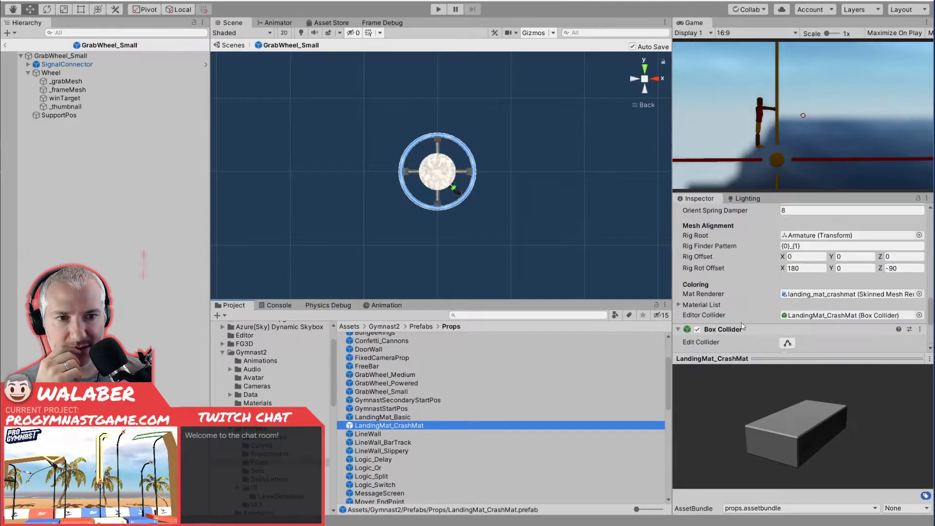
{"action": "scroll", "coordinate": [742, 326], "scroll_direction": "up", "scroll_amount": 10}
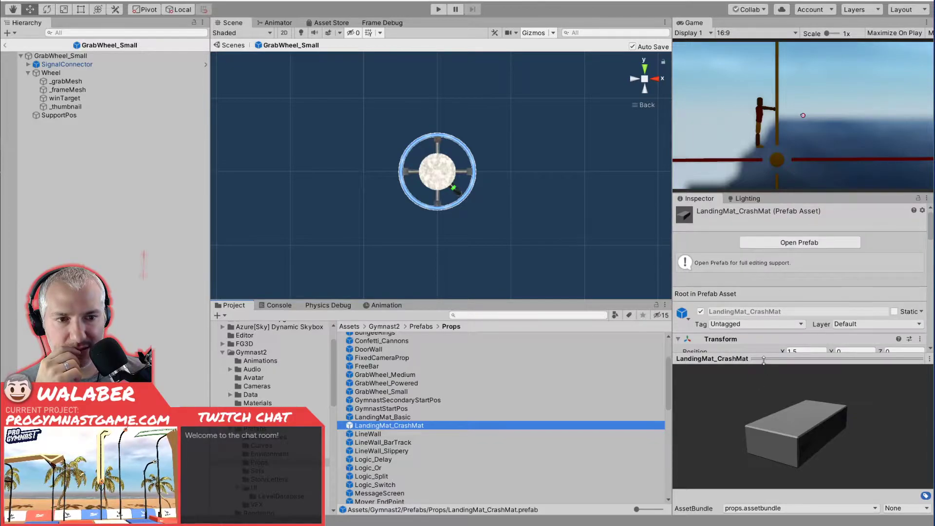
{"action": "left_click_drag", "start_coordinate": [763, 359], "coordinate": [763, 430]}
{"action": "key", "text": "Up"}
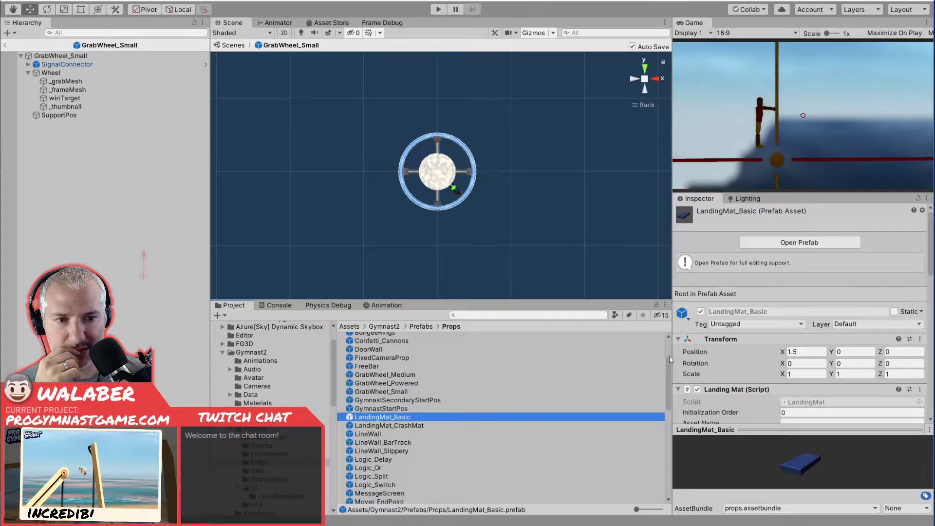
{"action": "scroll", "coordinate": [730, 347], "scroll_direction": "down", "scroll_amount": 10}
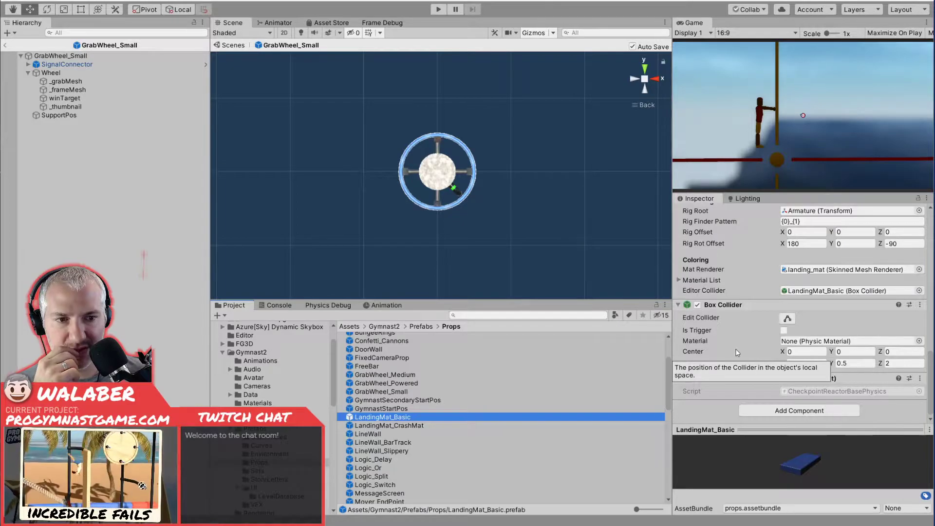
Open the LandingMat_Basic prefab, inspect its armature children and root components, and return to the main scene.
{"action": "double_click", "coordinate": [375, 417]}
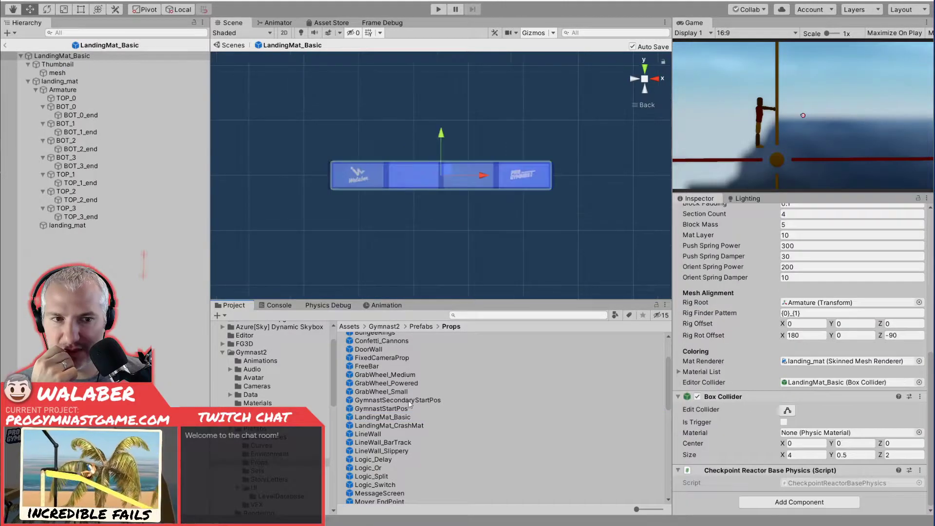
{"action": "left_click", "coordinate": [63, 83]}
{"action": "left_click", "coordinate": [62, 90]}
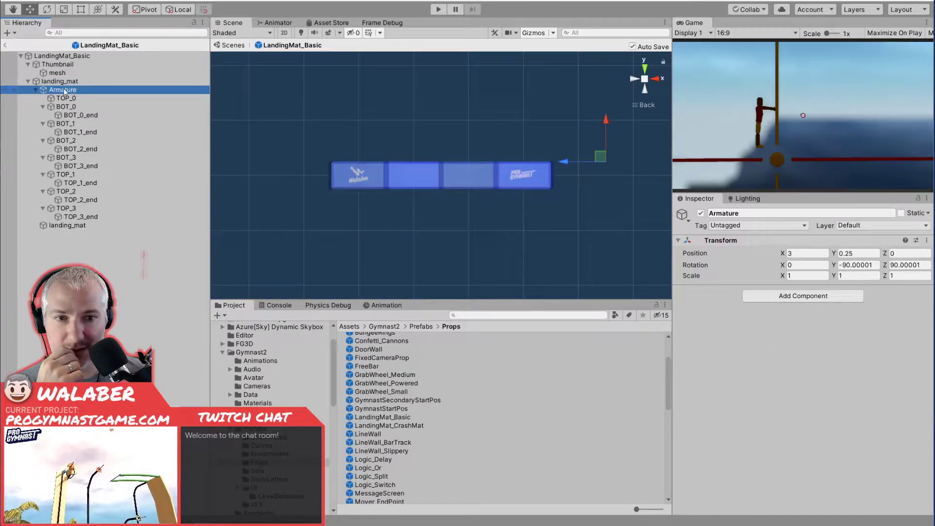
{"action": "key", "text": "Down"}
{"action": "key", "text": "Down"}
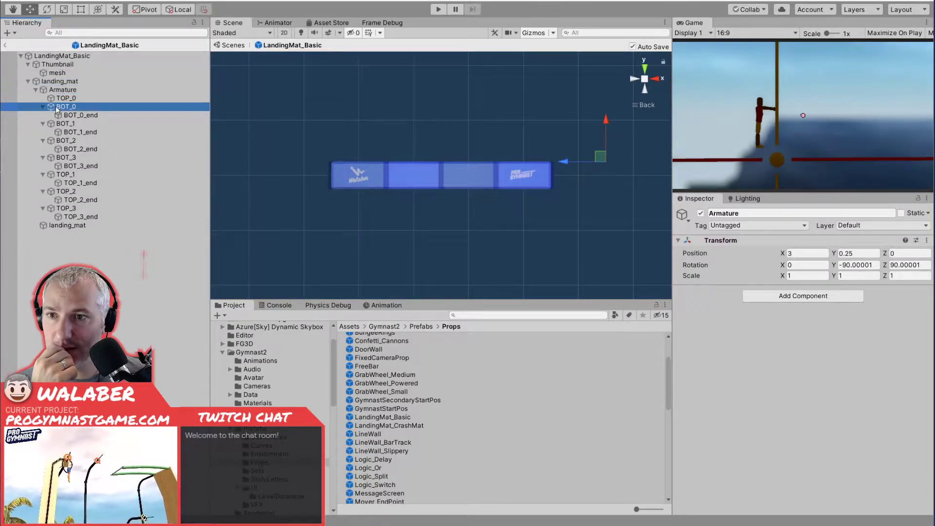
{"action": "left_click", "coordinate": [57, 56]}
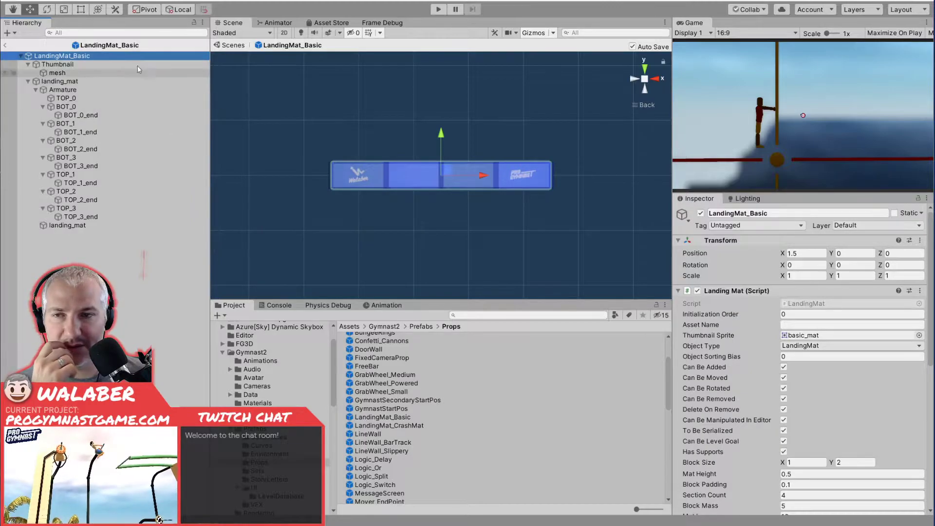
{"action": "scroll", "coordinate": [749, 345], "scroll_direction": "down", "scroll_amount": 5}
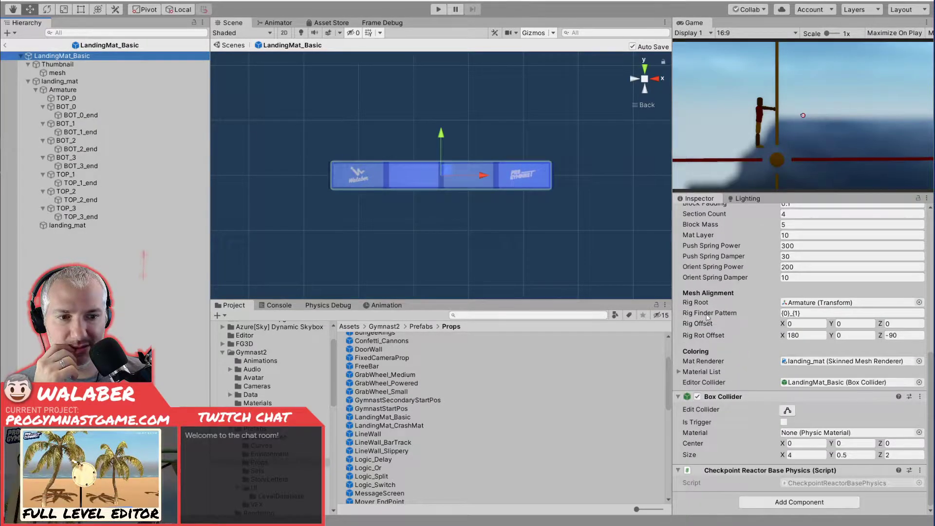
{"action": "left_click", "coordinate": [6, 45]}
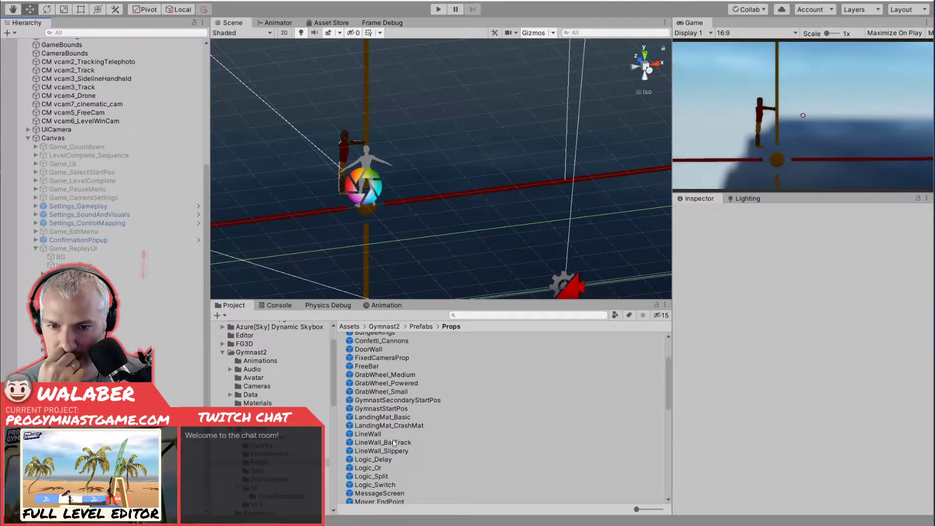
Review the prop prefabs from Logic_Delay through ParallelBars, checking each preview for metal props.
{"action": "left_click", "coordinate": [376, 459]}
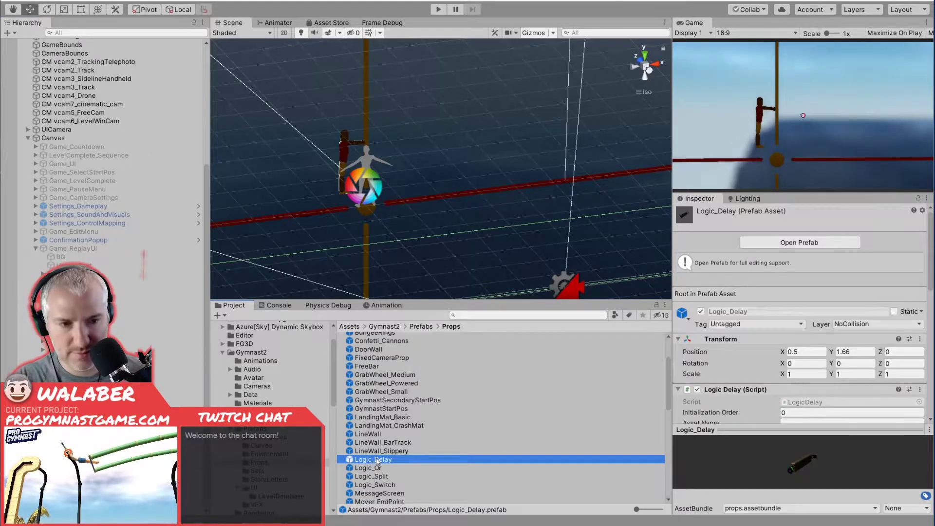
{"action": "scroll", "coordinate": [376, 457], "scroll_direction": "down", "scroll_amount": 3}
{"action": "left_click", "coordinate": [439, 406]}
{"action": "key", "text": "Down"}
{"action": "key", "text": "Down"}
{"action": "key", "text": "Down"}
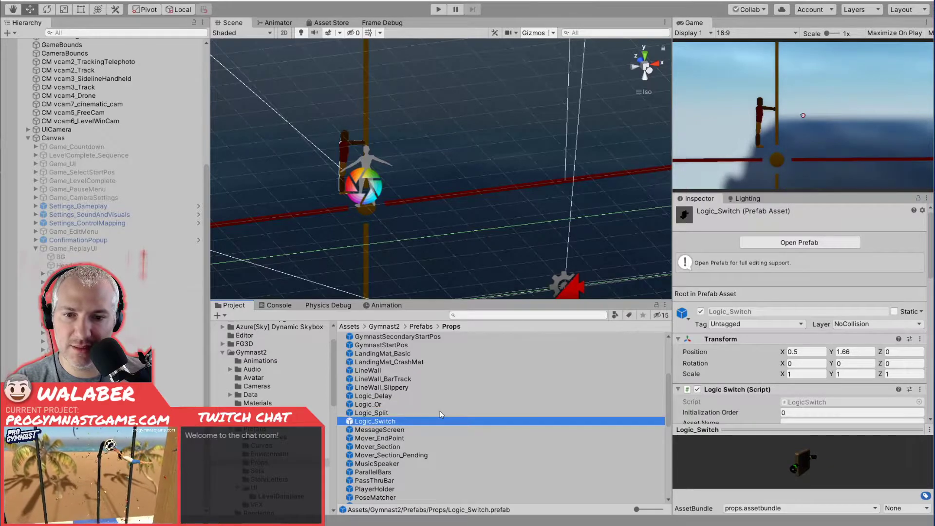
{"action": "key", "text": "Down"}
{"action": "key", "text": "Down"}
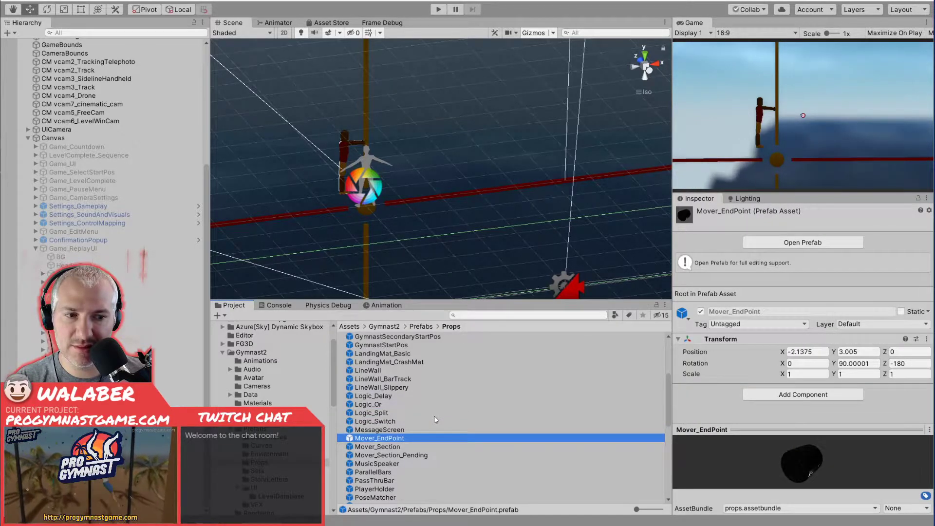
{"action": "key", "text": "Down"}
{"action": "scroll", "coordinate": [434, 416], "scroll_direction": "down", "scroll_amount": 3}
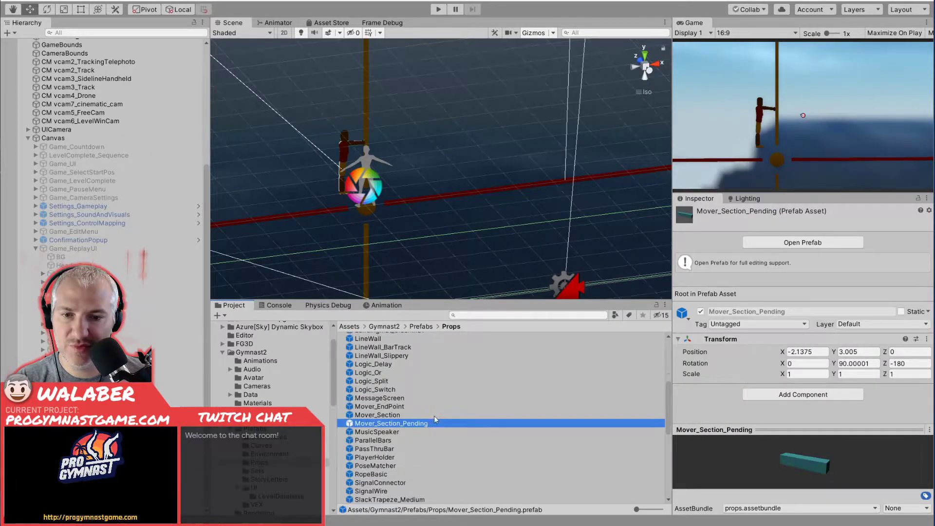
{"action": "key", "text": "Down"}
{"action": "scroll", "coordinate": [434, 416], "scroll_direction": "down", "scroll_amount": 3}
{"action": "key", "text": "Down"}
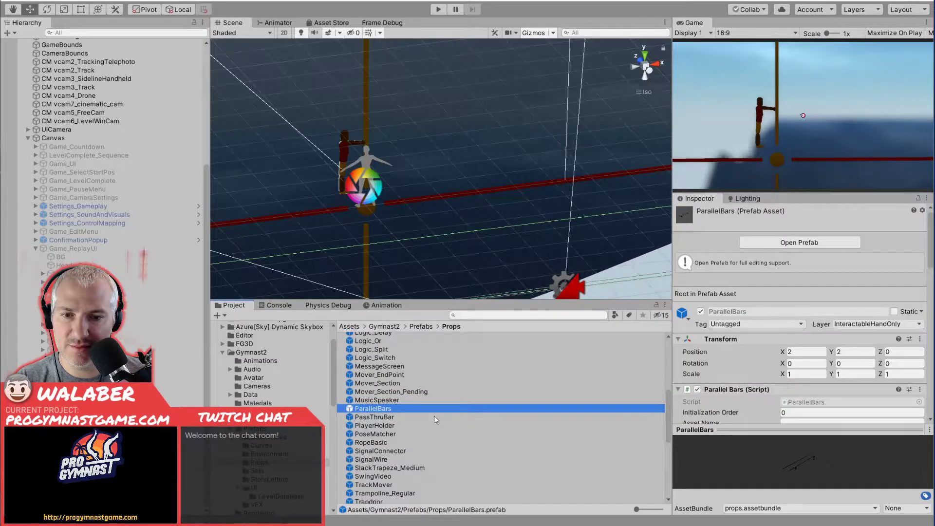
{"action": "scroll", "coordinate": [491, 417], "scroll_direction": "down", "scroll_amount": 3}
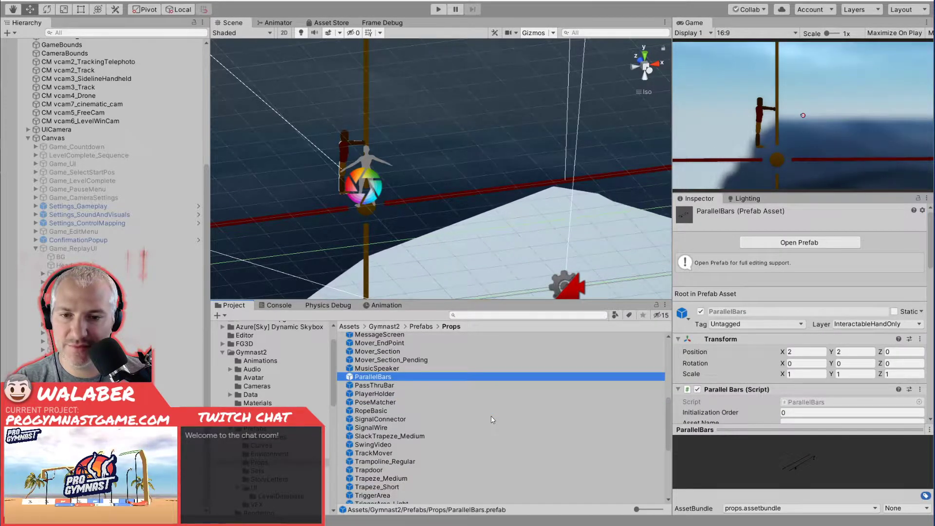
Review the prop prefabs from PassThruBar through Trampoline_Regular for further metal surfaces.
{"action": "key", "text": "Down"}
{"action": "key", "text": "Down"}
{"action": "key", "text": "Down"}
{"action": "key", "text": "Down"}
{"action": "key", "text": "Down"}
{"action": "key", "text": "Down"}
{"action": "key", "text": "Down"}
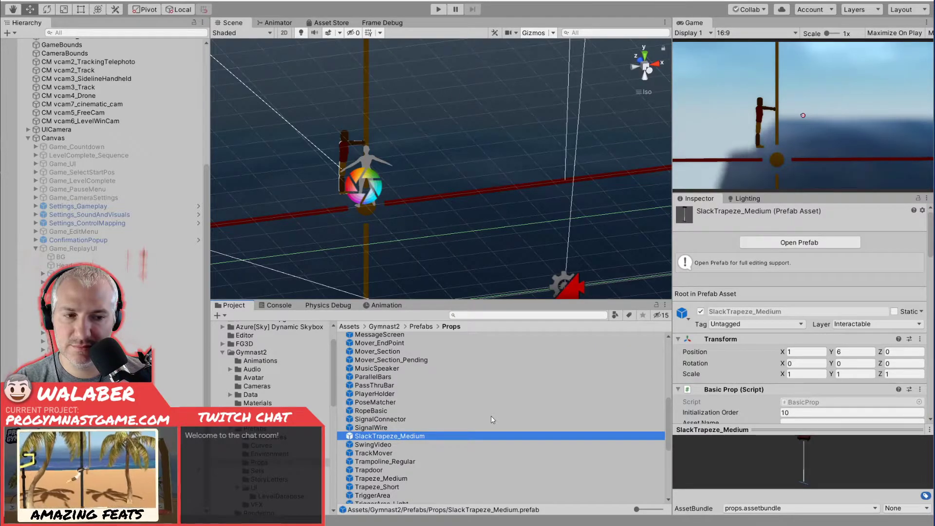
{"action": "scroll", "coordinate": [491, 416], "scroll_direction": "down", "scroll_amount": 3}
{"action": "key", "text": "Down"}
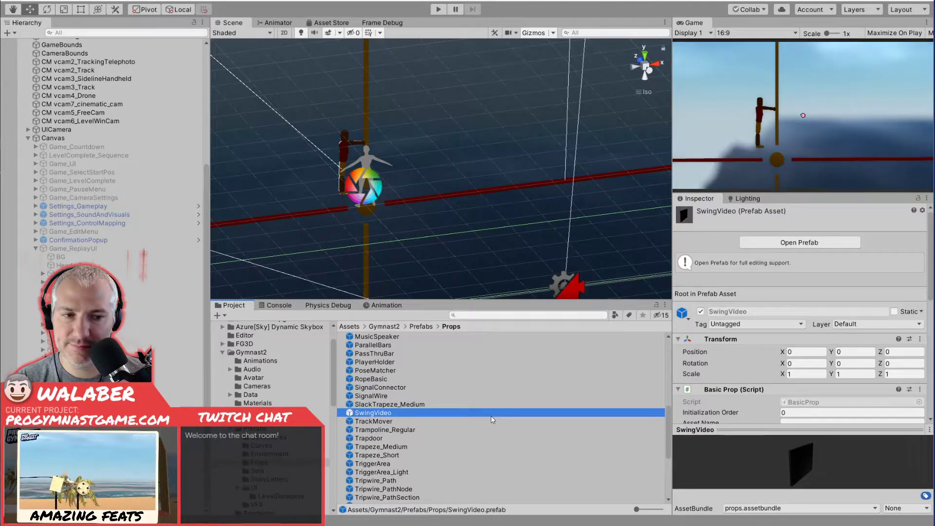
{"action": "key", "text": "Down"}
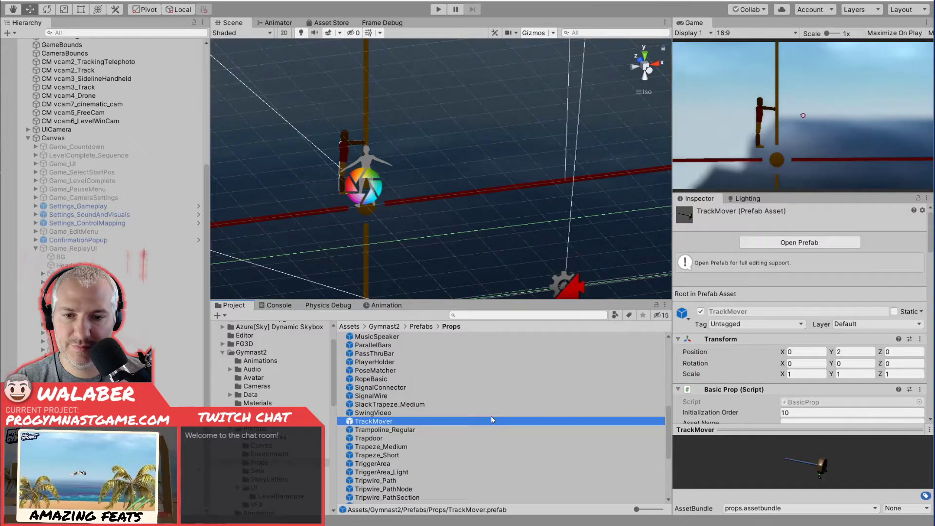
{"action": "key", "text": "Down"}
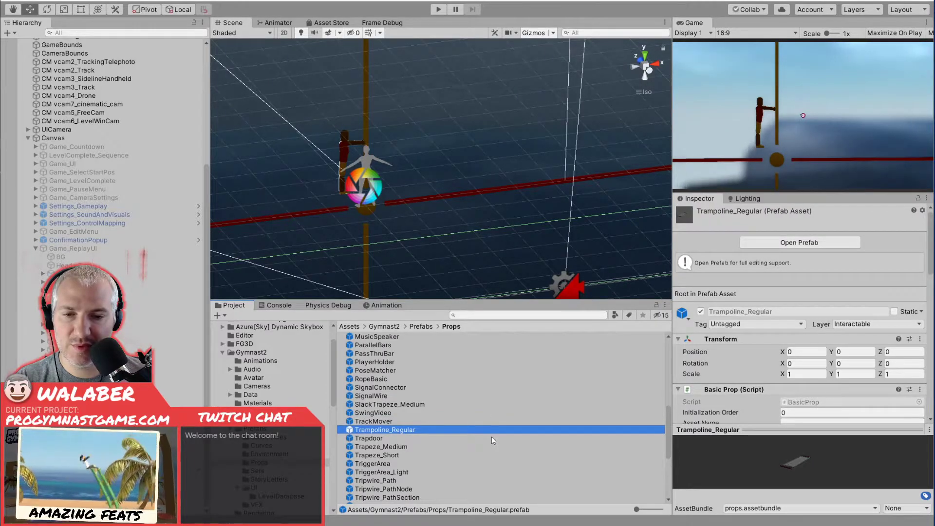
Review the remaining props from Trapdoor through the tripwire, tutorial and wall prefabs, and return to the start of the Props list.
{"action": "left_click", "coordinate": [492, 437]}
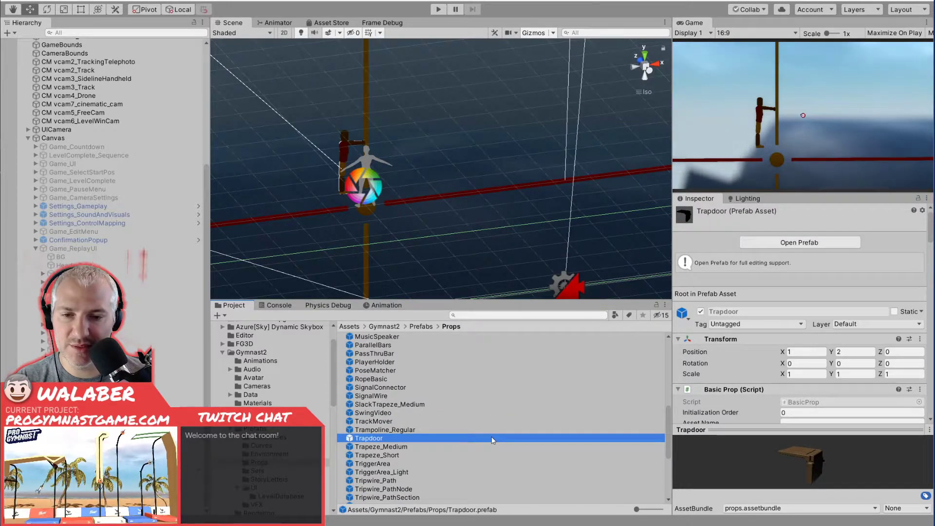
{"action": "key", "text": "Down"}
{"action": "key", "text": "Down"}
{"action": "key", "text": "Down"}
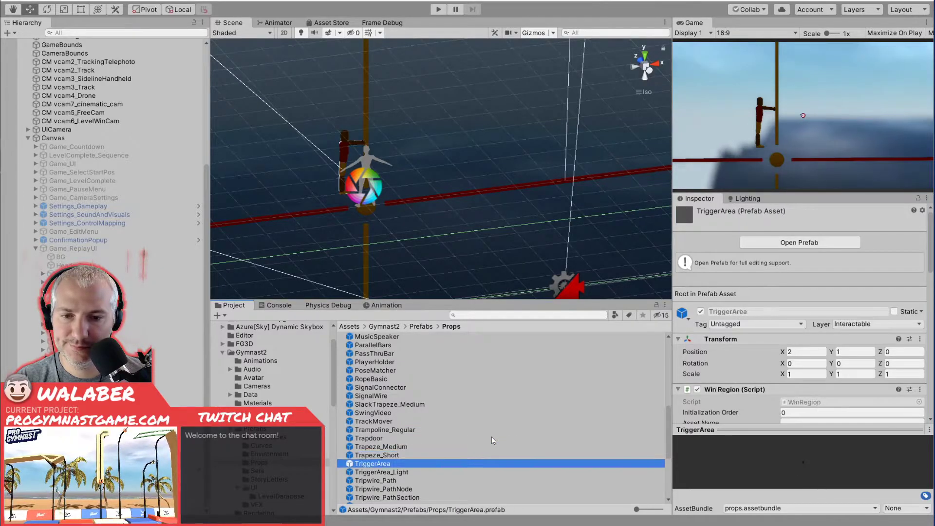
{"action": "key", "text": "Down"}
{"action": "key", "text": "Down"}
{"action": "scroll", "coordinate": [497, 434], "scroll_direction": "down", "scroll_amount": 2}
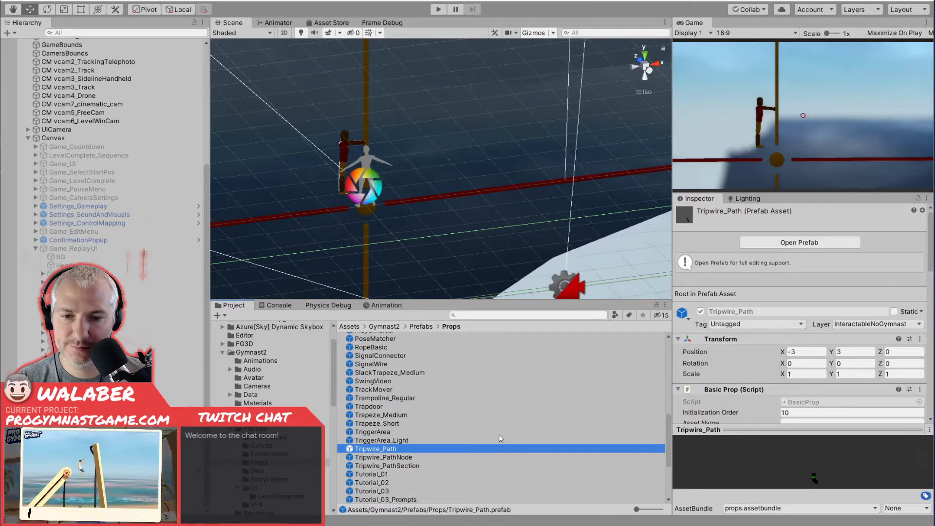
{"action": "key", "text": "Up"}
{"action": "key", "text": "Up"}
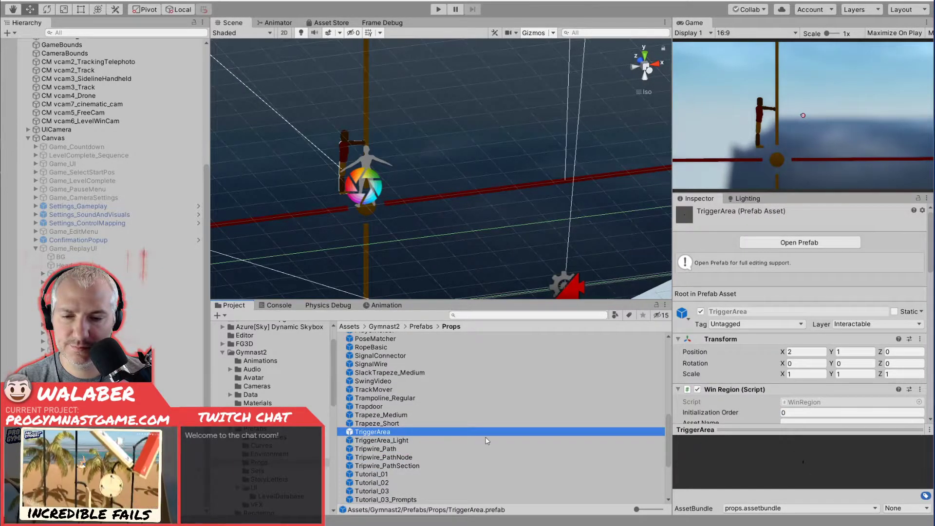
{"action": "scroll", "coordinate": [490, 441], "scroll_direction": "down", "scroll_amount": 4}
{"action": "scroll", "coordinate": [490, 439], "scroll_direction": "down", "scroll_amount": 2}
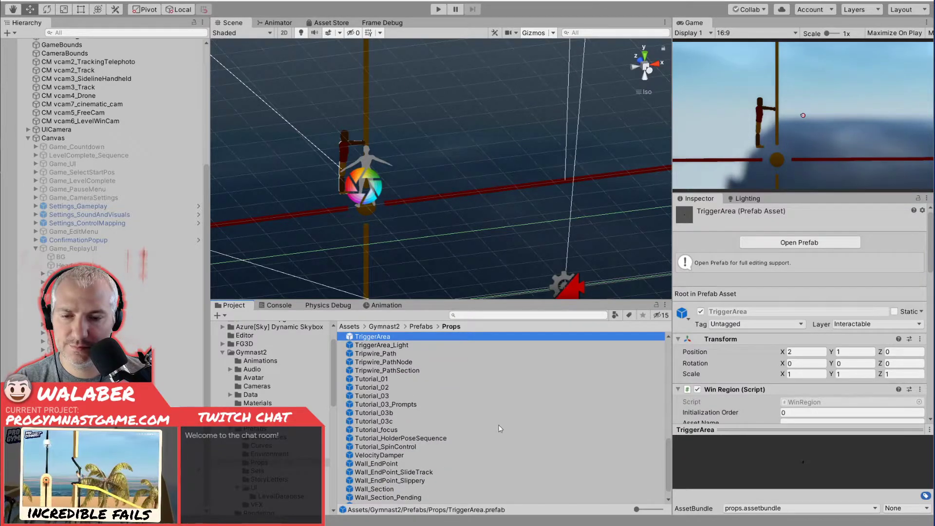
{"action": "scroll", "coordinate": [504, 414], "scroll_direction": "down", "scroll_amount": 1}
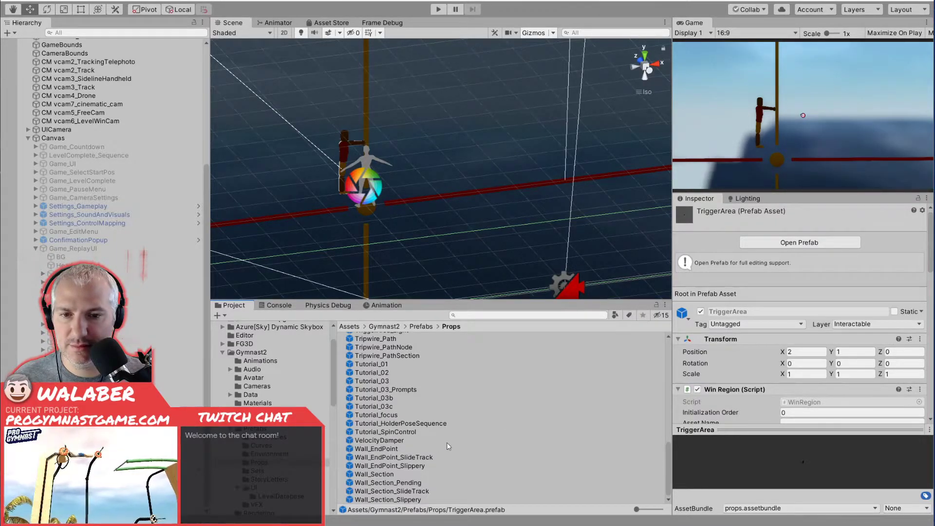
{"action": "scroll", "coordinate": [457, 436], "scroll_direction": "up", "scroll_amount": 8}
{"action": "scroll", "coordinate": [457, 436], "scroll_direction": "up", "scroll_amount": 4}
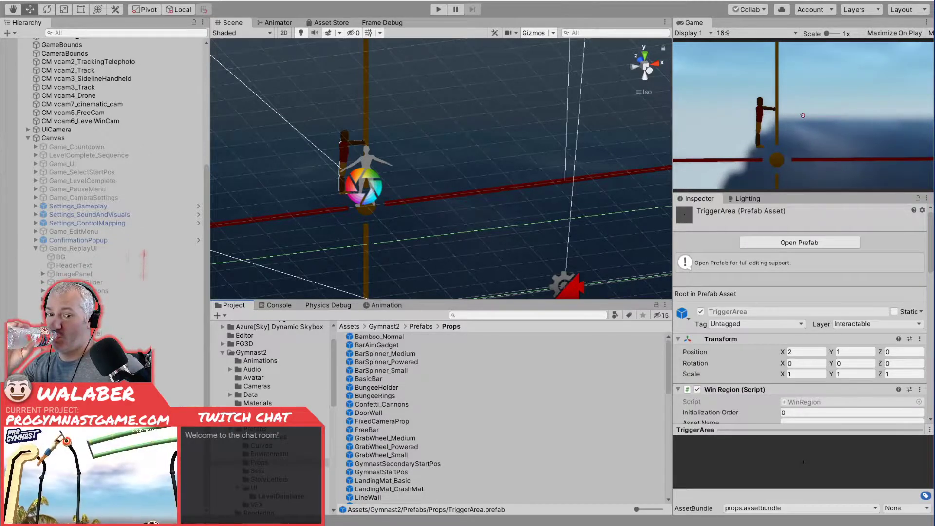
Switch to OBS and toggle the mute of the Desktop Audio source in the mixer.
{"action": "key", "text": "alt+Tab"}
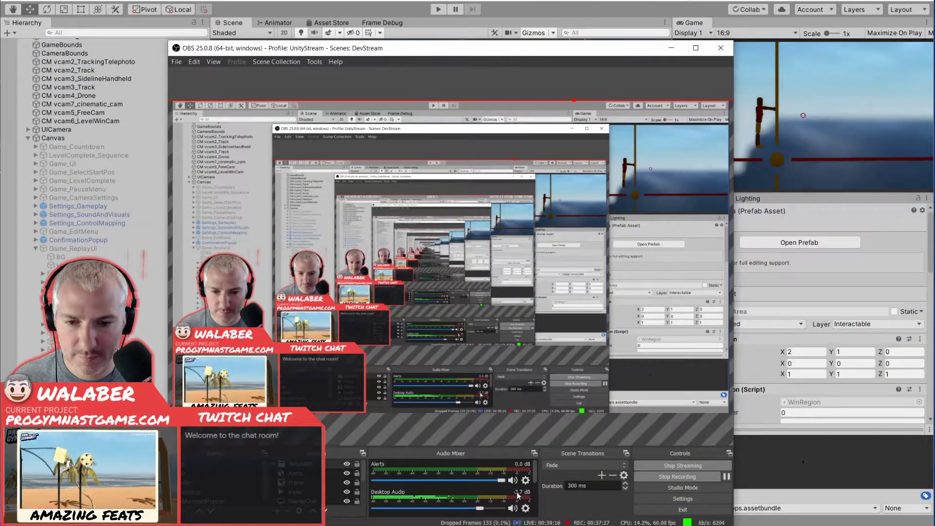
{"action": "scroll", "coordinate": [517, 493], "scroll_direction": "down", "scroll_amount": 1}
{"action": "left_click", "coordinate": [513, 510]}
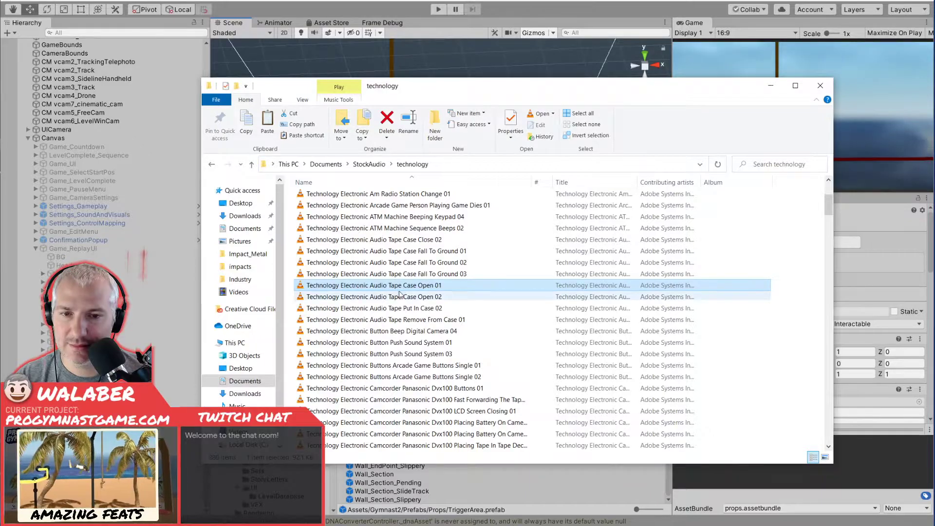
Audition the Audio Tape Case Open 02, Audio Tape Put In Case 02 and Cassette Case Remove/Replace Cassette 01 clips.
{"action": "double_click", "coordinate": [402, 299]}
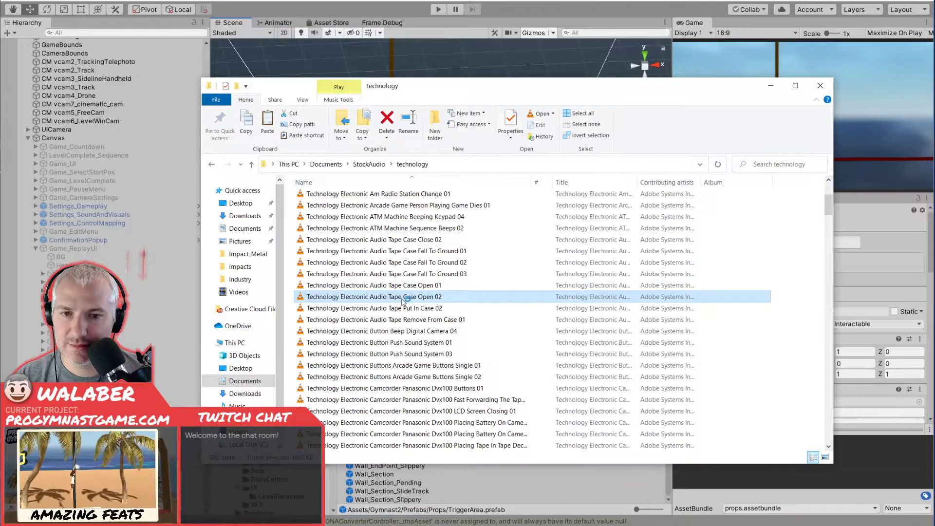
{"action": "double_click", "coordinate": [403, 311]}
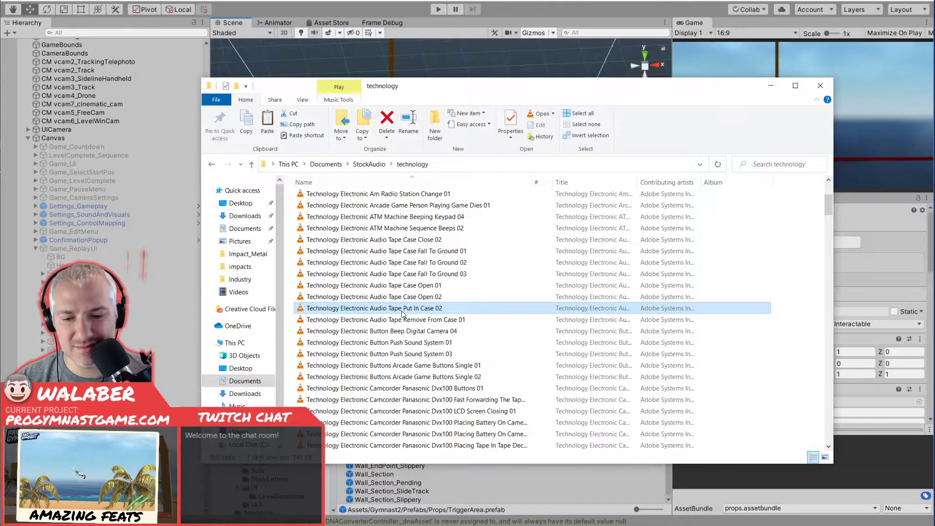
{"action": "scroll", "coordinate": [403, 314], "scroll_direction": "down", "scroll_amount": 8}
{"action": "double_click", "coordinate": [444, 297]}
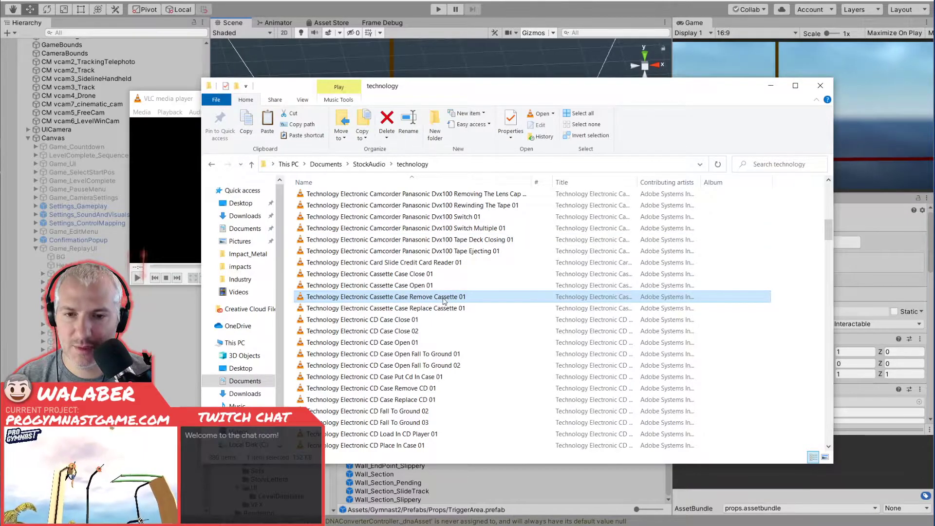
{"action": "double_click", "coordinate": [443, 309]}
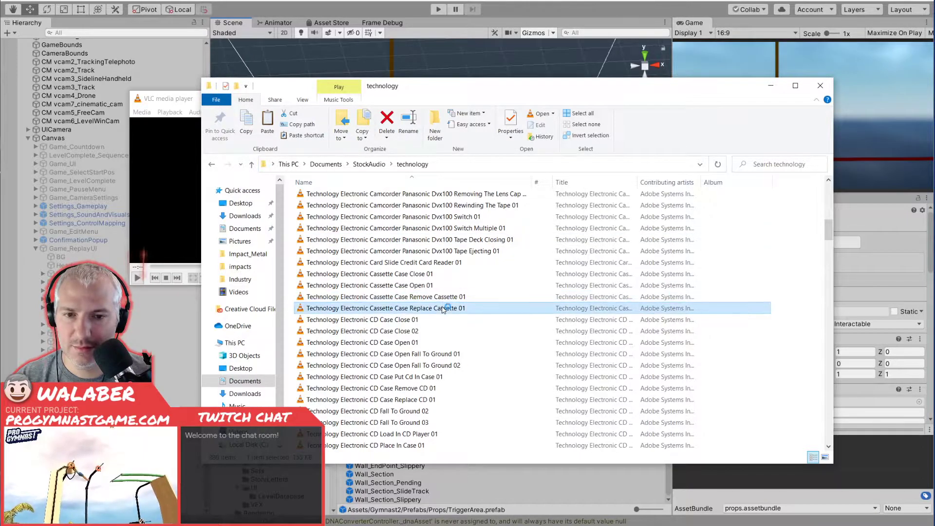
Play Technology Electronic DVD Player Close 01 and replay it in VLC.
{"action": "scroll", "coordinate": [443, 310], "scroll_direction": "down", "scroll_amount": 5}
{"action": "double_click", "coordinate": [429, 309]}
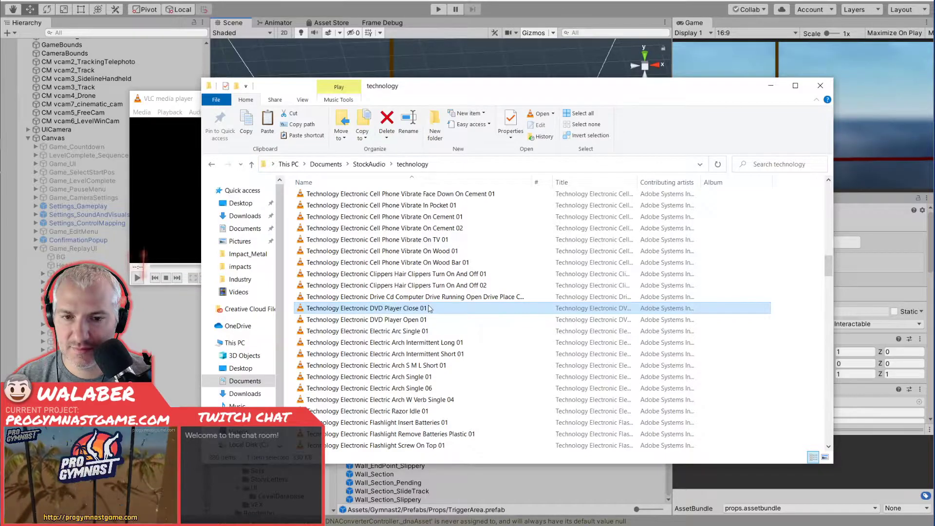
{"action": "left_click", "coordinate": [165, 120]}
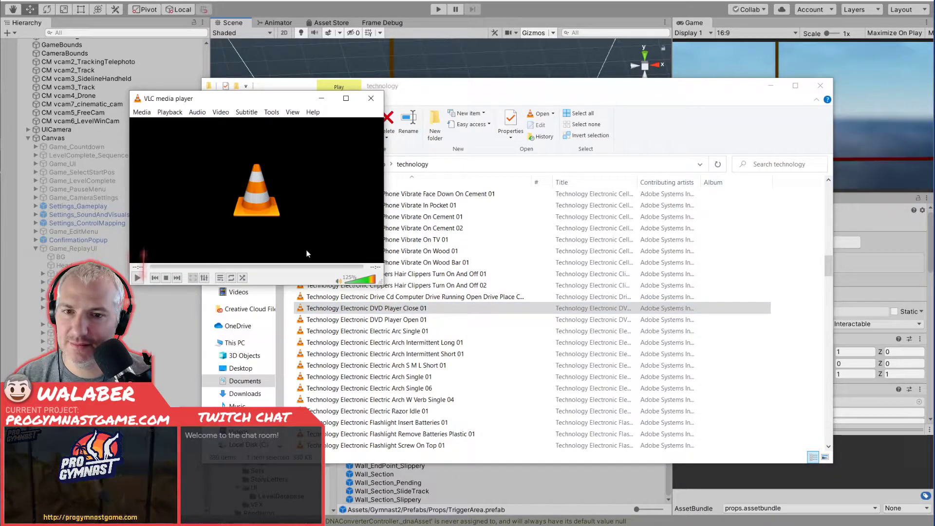
{"action": "left_click", "coordinate": [139, 278]}
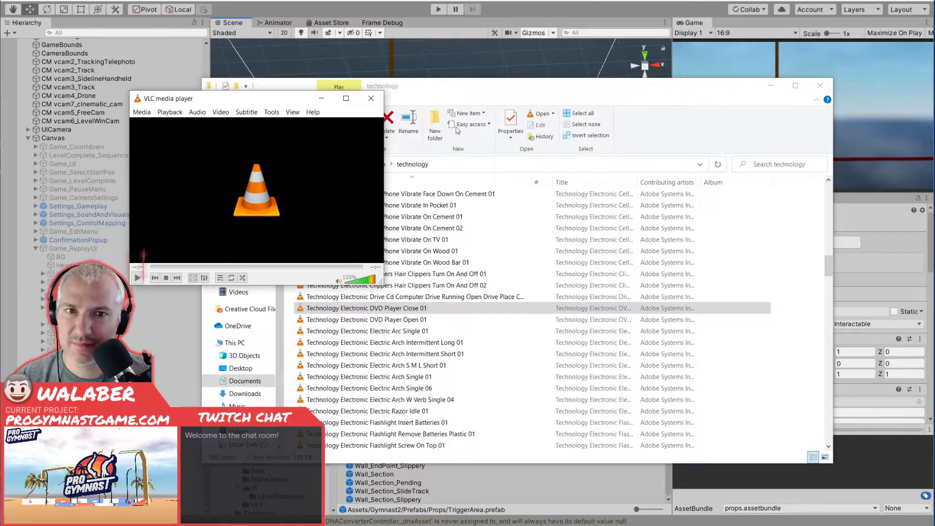
{"action": "left_click", "coordinate": [419, 309]}
Audition the 150 Watt Fresnel Light Knob Tightening Fast 01 and Fax Machine Turning On 01 clips, replaying the start of the fax clip.
{"action": "scroll", "coordinate": [453, 333], "scroll_direction": "down", "scroll_amount": 5}
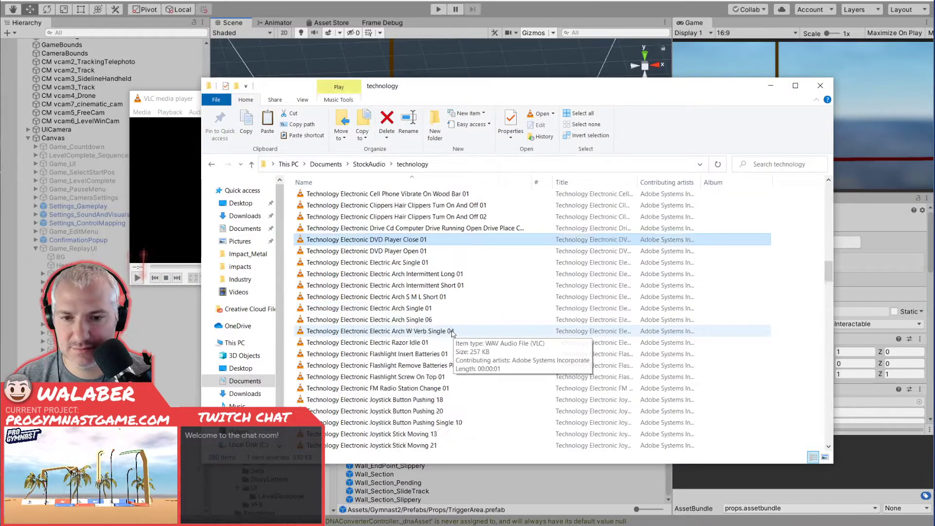
{"action": "scroll", "coordinate": [451, 335], "scroll_direction": "down", "scroll_amount": 10}
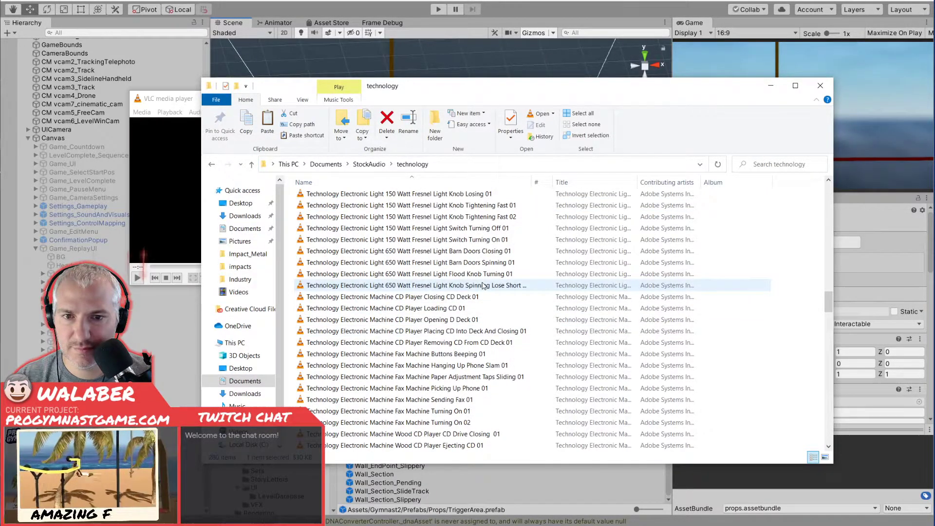
{"action": "double_click", "coordinate": [471, 206]}
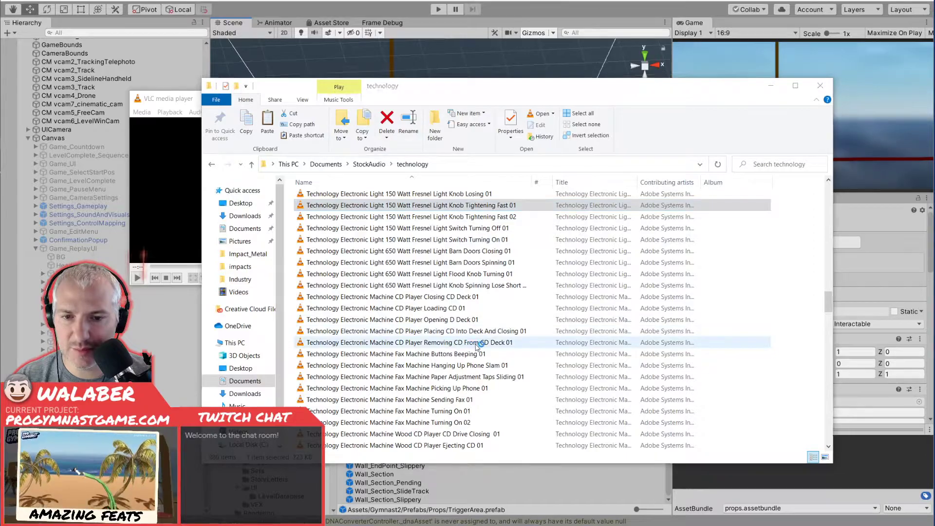
{"action": "scroll", "coordinate": [485, 350], "scroll_direction": "down", "scroll_amount": 1}
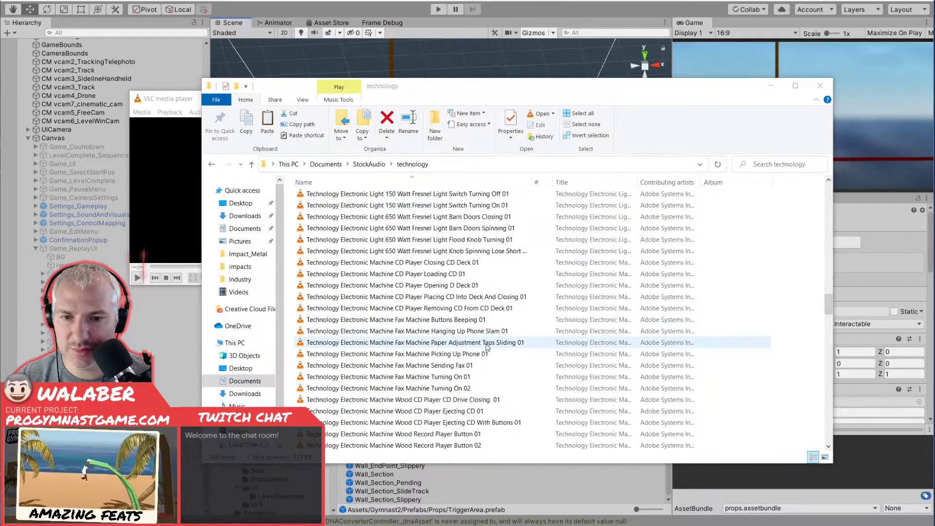
{"action": "double_click", "coordinate": [459, 378]}
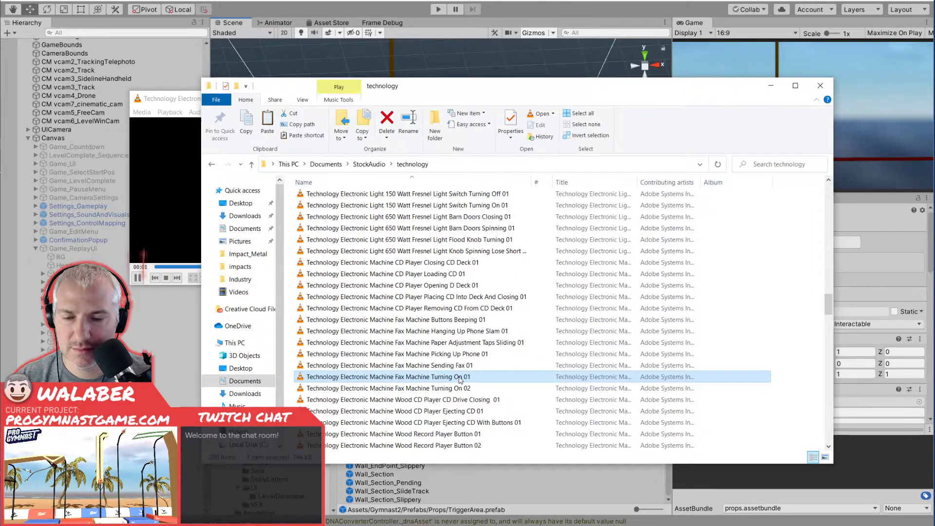
{"action": "left_click", "coordinate": [178, 267]}
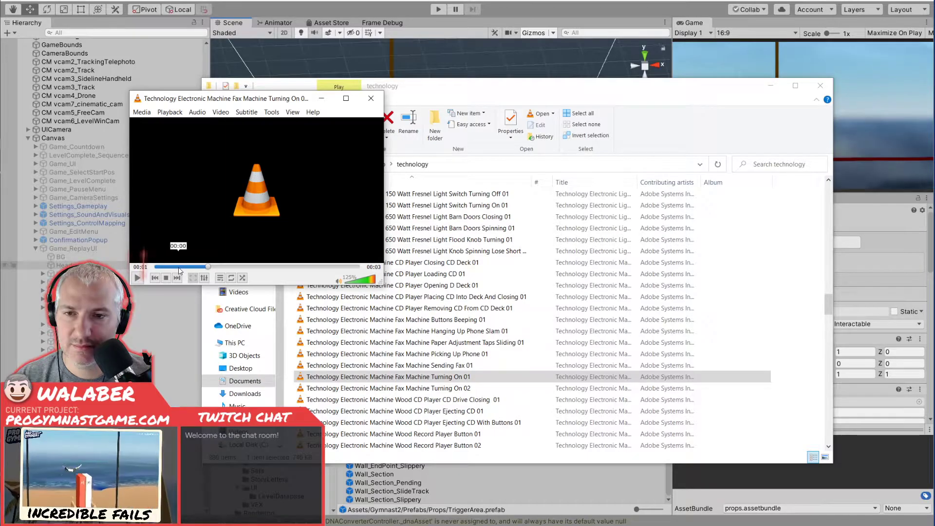
{"action": "left_click", "coordinate": [172, 267]}
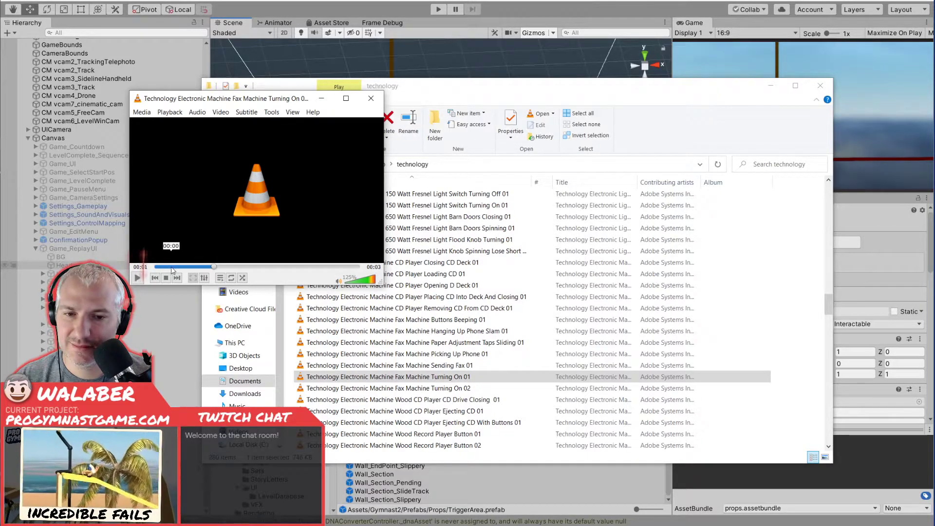
{"action": "left_click", "coordinate": [539, 84]}
Look through the remaining technology clips, from the record player sounds to the VCR ones, and audition Stand C Stand Extending 02.
{"action": "scroll", "coordinate": [449, 319], "scroll_direction": "down", "scroll_amount": 2}
{"action": "scroll", "coordinate": [449, 319], "scroll_direction": "down", "scroll_amount": 4}
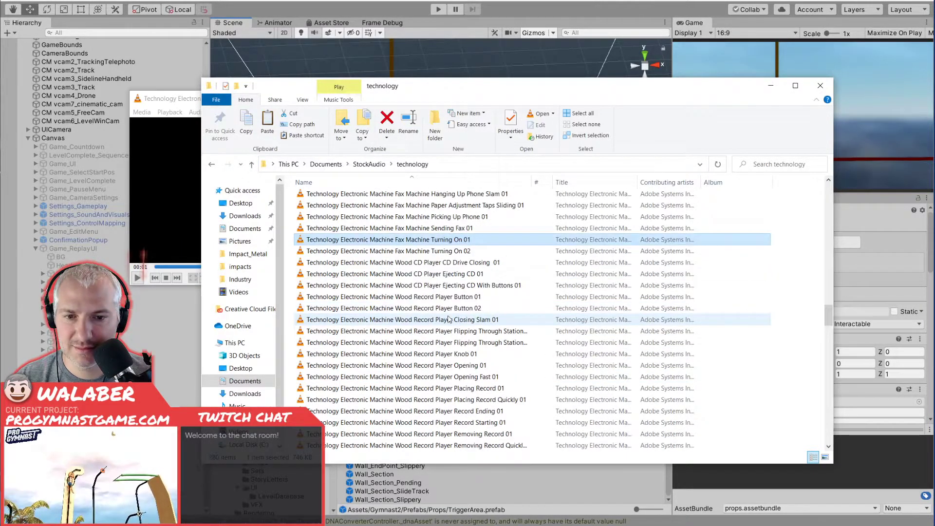
{"action": "scroll", "coordinate": [448, 326], "scroll_direction": "down", "scroll_amount": 2}
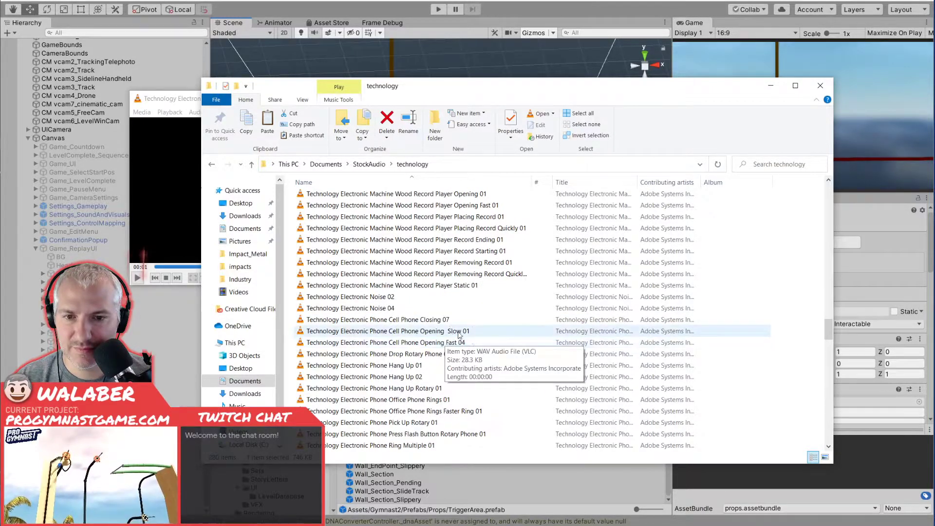
{"action": "scroll", "coordinate": [448, 332], "scroll_direction": "down", "scroll_amount": 2}
{"action": "scroll", "coordinate": [449, 326], "scroll_direction": "down", "scroll_amount": 1}
{"action": "scroll", "coordinate": [452, 328], "scroll_direction": "down", "scroll_amount": 7}
{"action": "scroll", "coordinate": [473, 334], "scroll_direction": "down", "scroll_amount": 6}
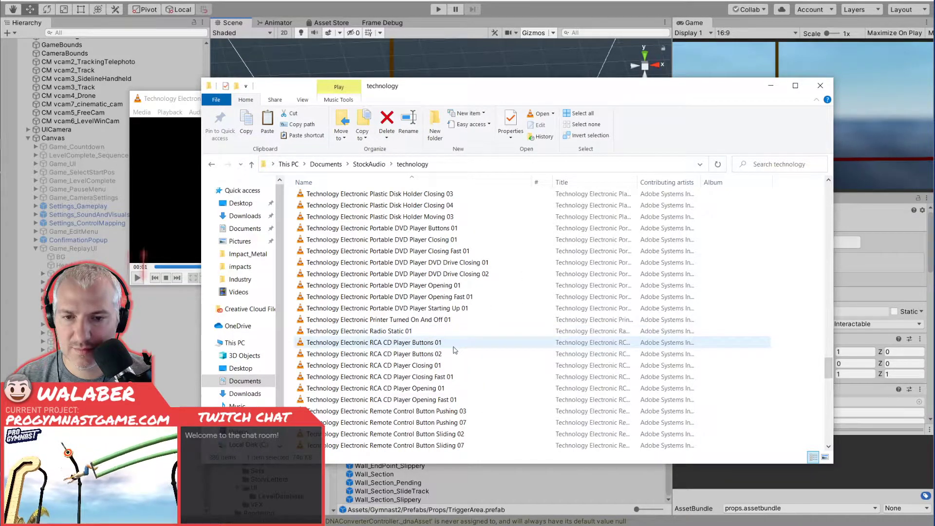
{"action": "scroll", "coordinate": [452, 351], "scroll_direction": "down", "scroll_amount": 4}
{"action": "scroll", "coordinate": [481, 347], "scroll_direction": "down", "scroll_amount": 2}
{"action": "double_click", "coordinate": [455, 377]}
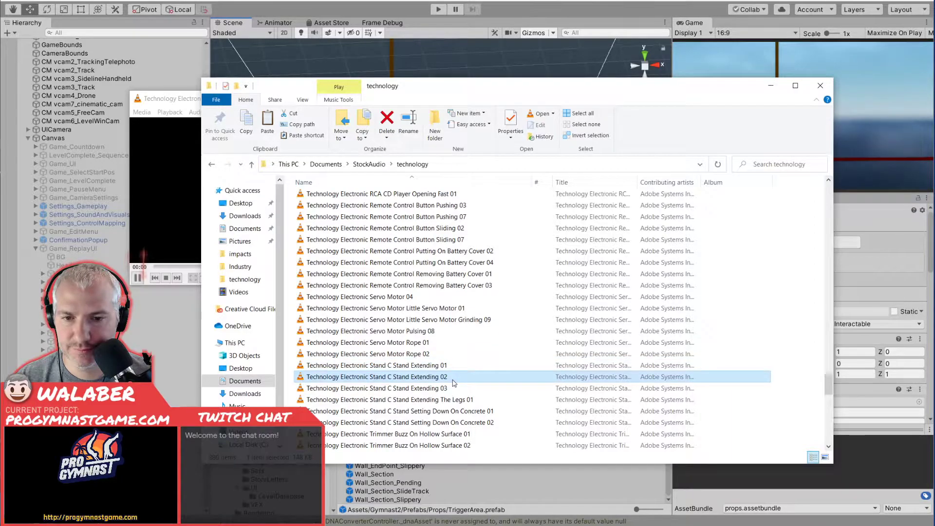
{"action": "scroll", "coordinate": [465, 351], "scroll_direction": "down", "scroll_amount": 3}
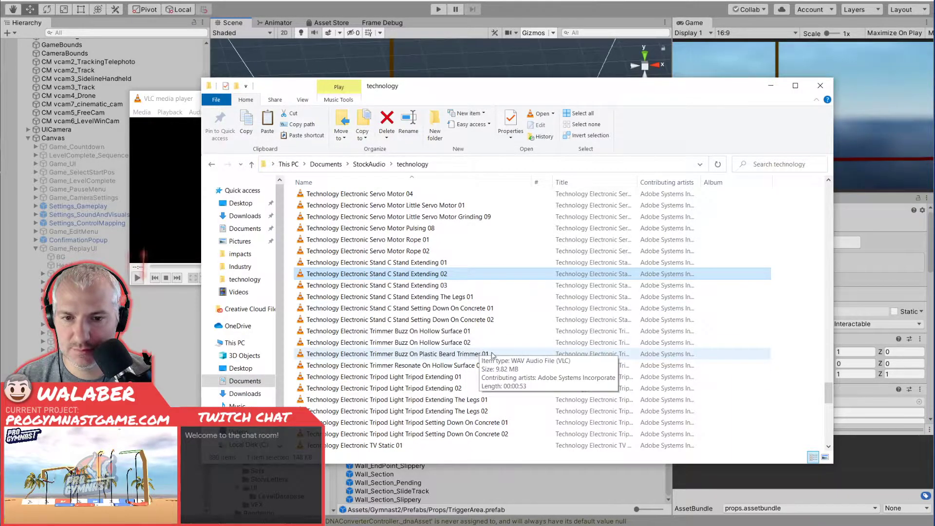
{"action": "scroll", "coordinate": [502, 358], "scroll_direction": "down", "scroll_amount": 2}
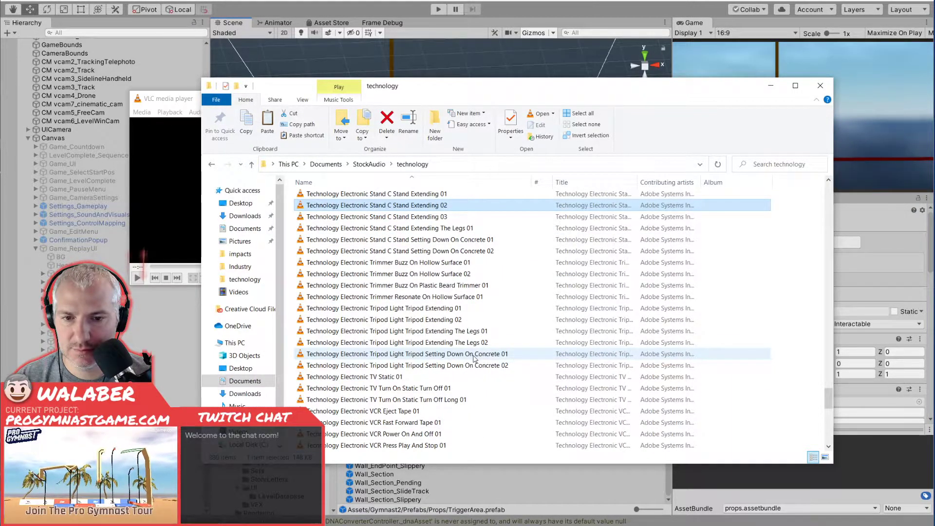
Open the Industry folder of the StockAudio library and play Industry Car Mechanic Lift Lower Short 01.
{"action": "key", "text": "BackSpace"}
{"action": "double_click", "coordinate": [331, 254]}
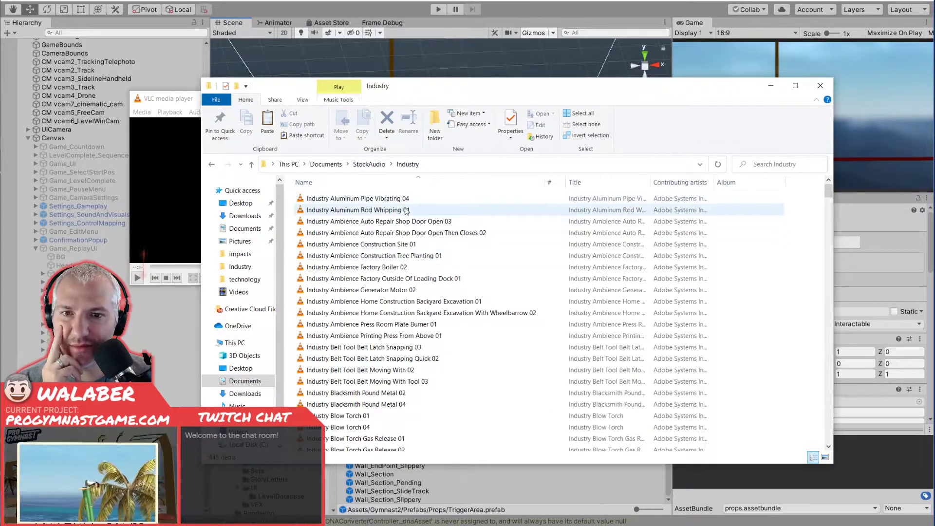
{"action": "scroll", "coordinate": [434, 259], "scroll_direction": "down", "scroll_amount": 4}
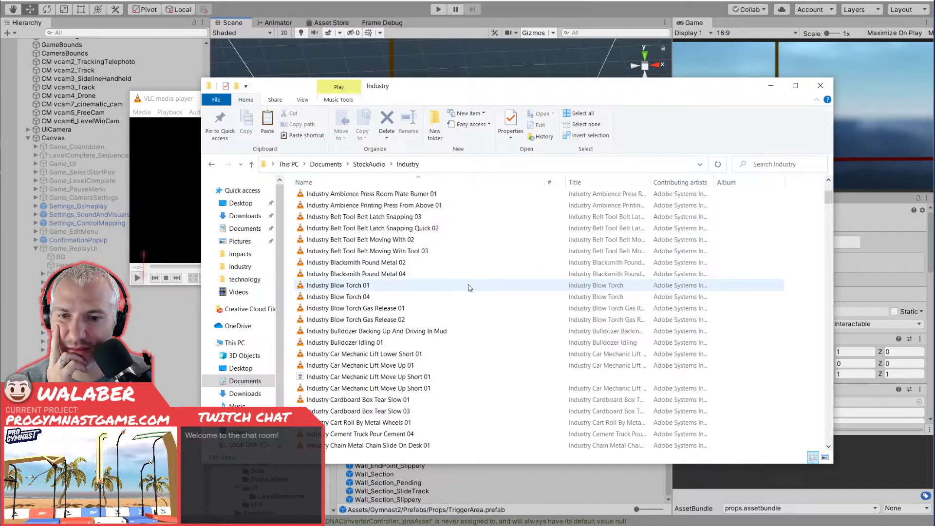
{"action": "double_click", "coordinate": [366, 354]}
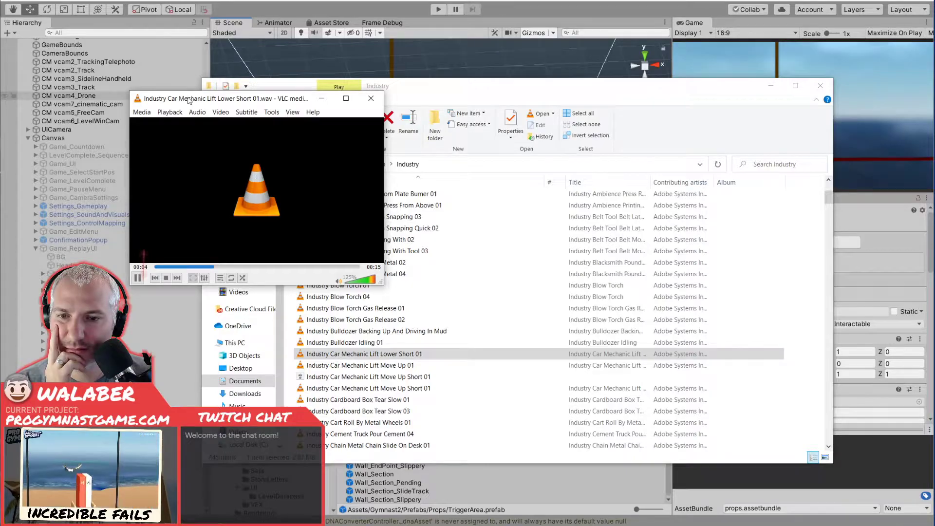
{"action": "left_click", "coordinate": [461, 89]}
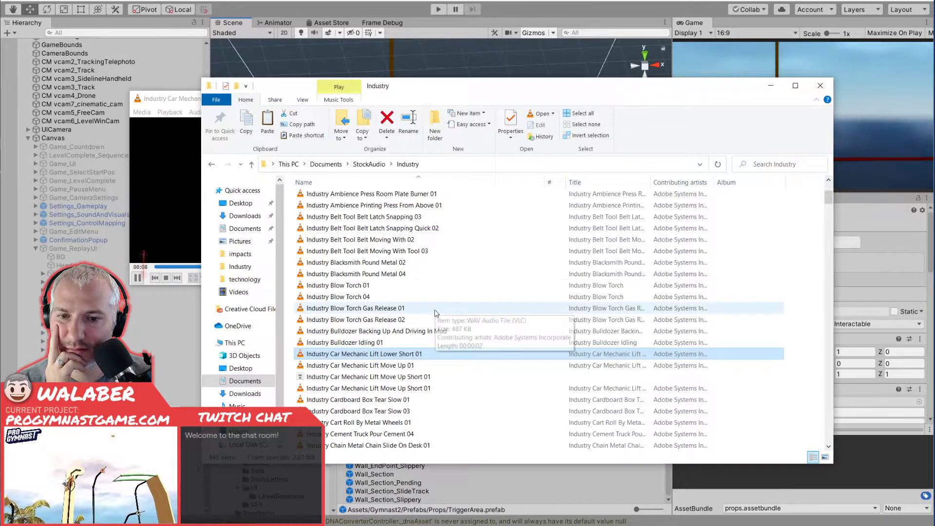
Scan the Industry clips down to the metal gate sounds, and replay the car mechanic lift clip's ending from about 11 seconds.
{"action": "scroll", "coordinate": [492, 336], "scroll_direction": "down", "scroll_amount": 2}
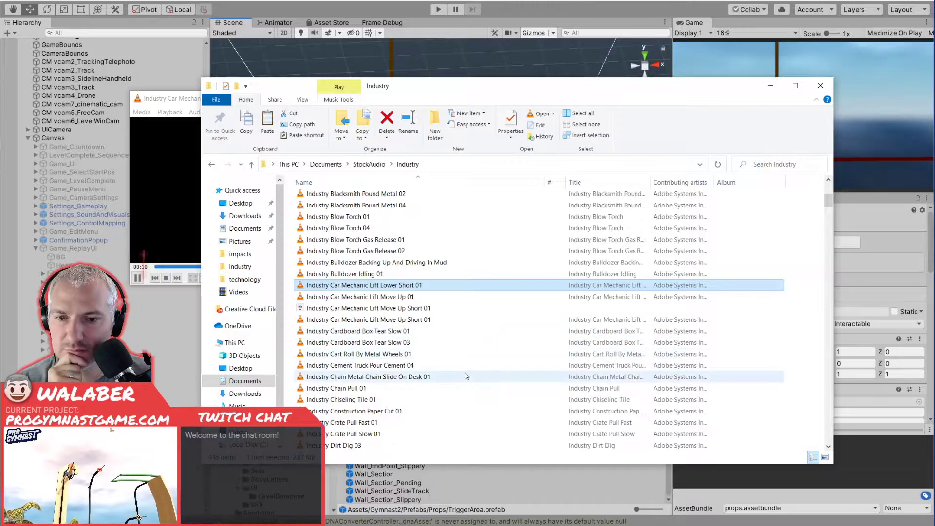
{"action": "scroll", "coordinate": [468, 376], "scroll_direction": "down", "scroll_amount": 1}
{"action": "scroll", "coordinate": [468, 376], "scroll_direction": "down", "scroll_amount": 5}
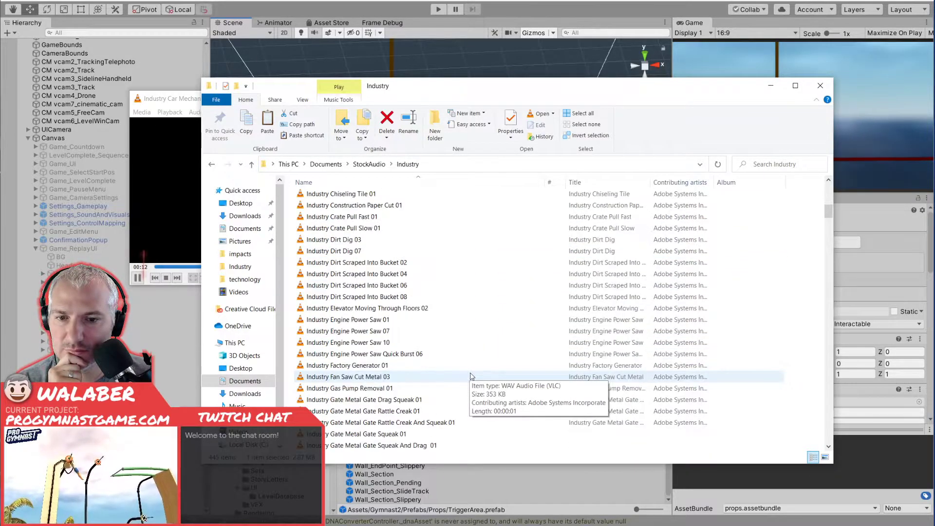
{"action": "left_click", "coordinate": [163, 100]}
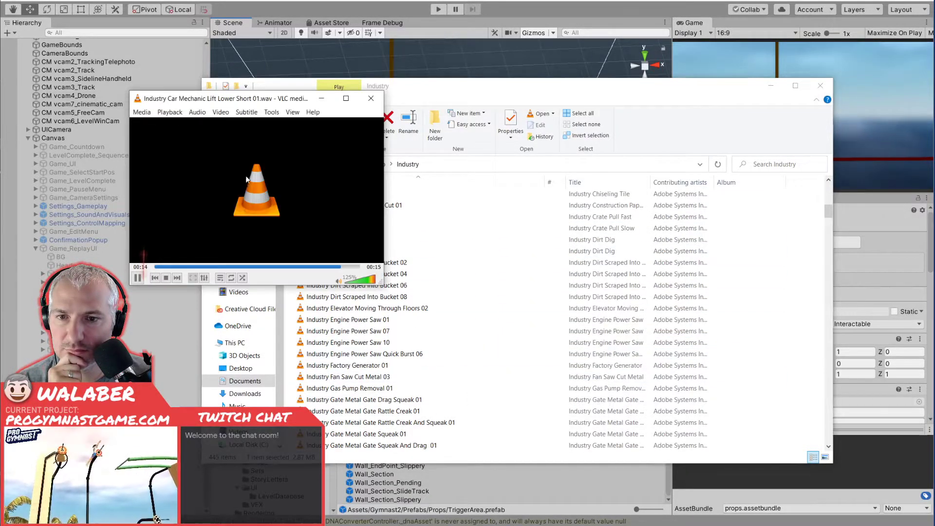
{"action": "left_click", "coordinate": [316, 267]}
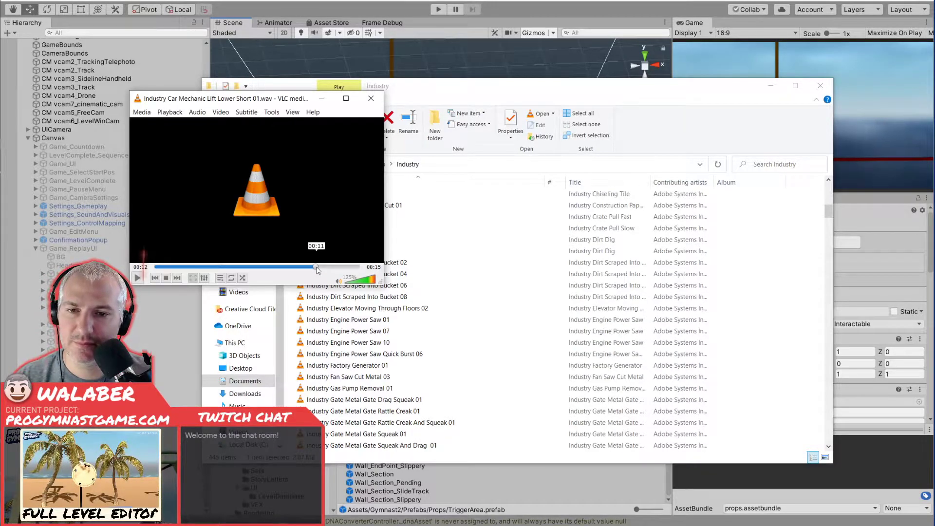
{"action": "key", "text": "space"}
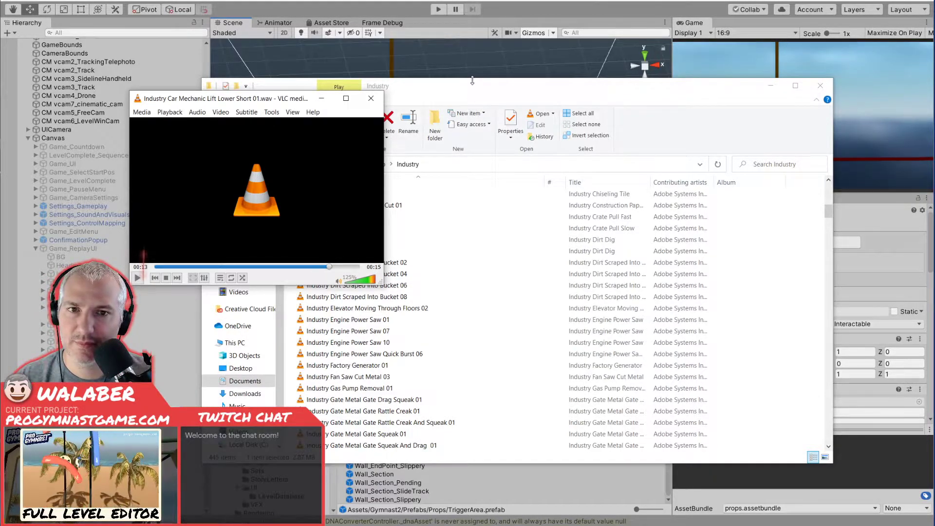
Copy Industry Car Mechanic Lift Lower Short 01 from the stock library and open the project's Audio/SFX/bar_mover folder.
{"action": "left_click", "coordinate": [472, 81]}
{"action": "left_click", "coordinate": [179, 100]}
{"action": "left_click", "coordinate": [472, 84]}
{"action": "scroll", "coordinate": [467, 312], "scroll_direction": "up", "scroll_amount": 8}
{"action": "key", "text": "alt+Tab"}
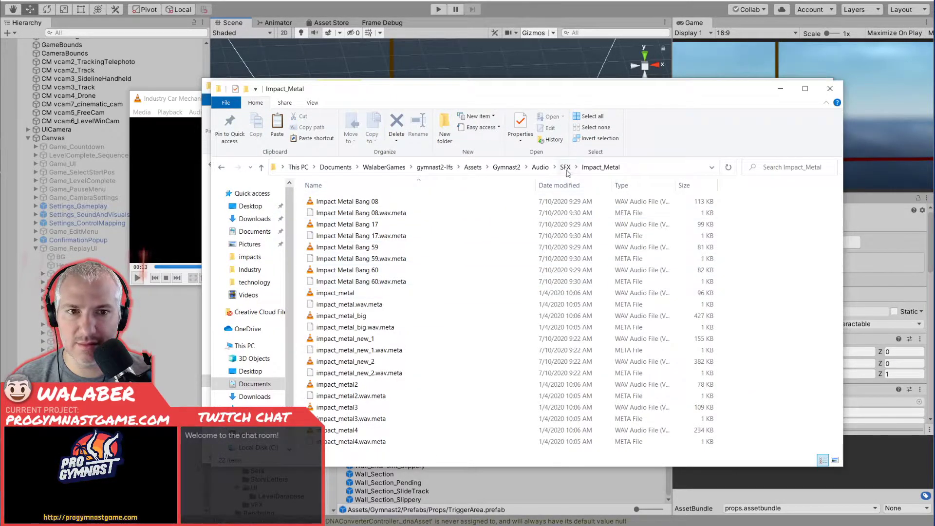
{"action": "left_click", "coordinate": [565, 168]}
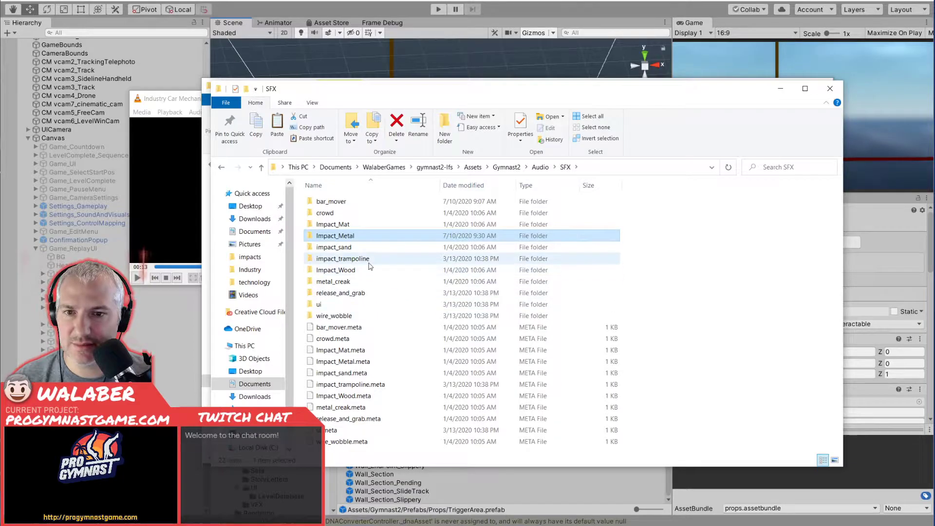
{"action": "double_click", "coordinate": [335, 235]}
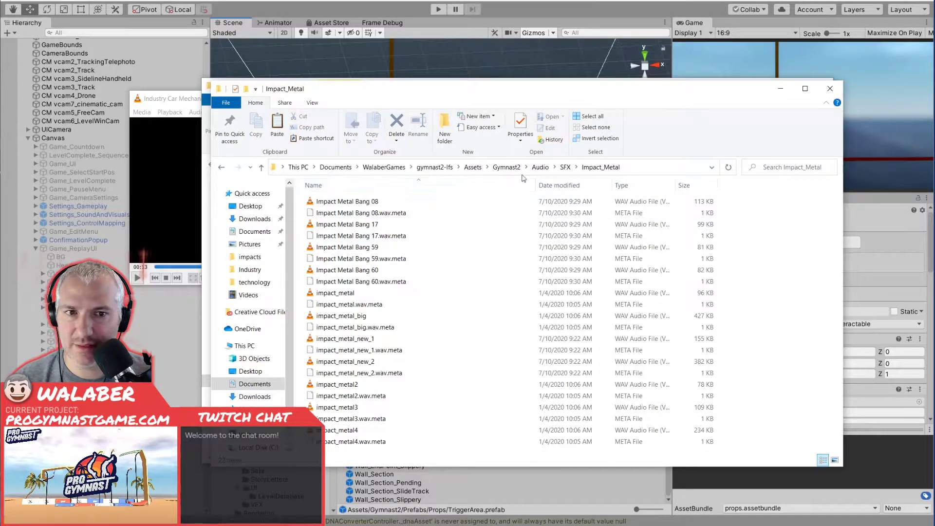
{"action": "left_click", "coordinate": [565, 167]}
{"action": "double_click", "coordinate": [331, 202]}
{"action": "left_click", "coordinate": [345, 294]}
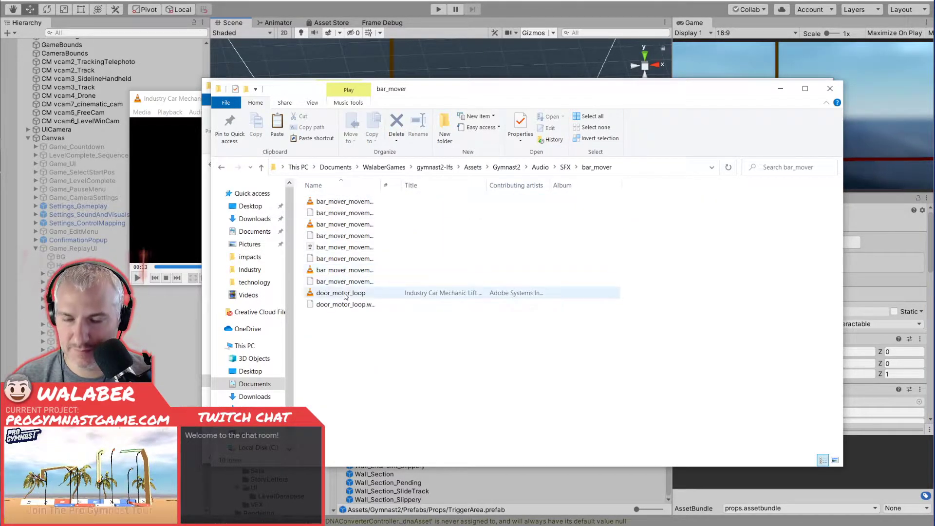
Paste the copied car mechanic lift clip into the bar_mover folder and rename it door_movement_end.
{"action": "left_click", "coordinate": [343, 331]}
{"action": "key", "text": "ctrl+v"}
{"action": "key", "text": "F2"}
{"action": "type", "text": "door_"}
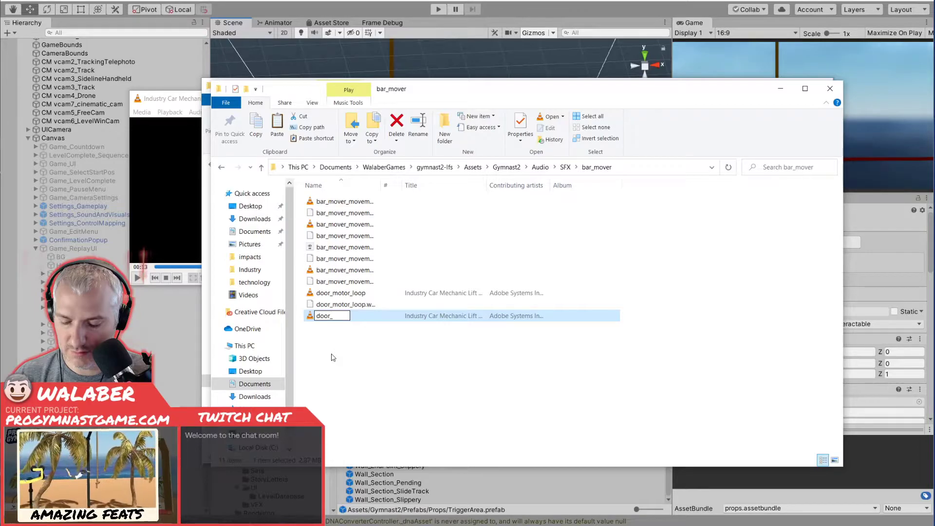
{"action": "type", "text": "movement_end"}
{"action": "key", "text": "Return"}
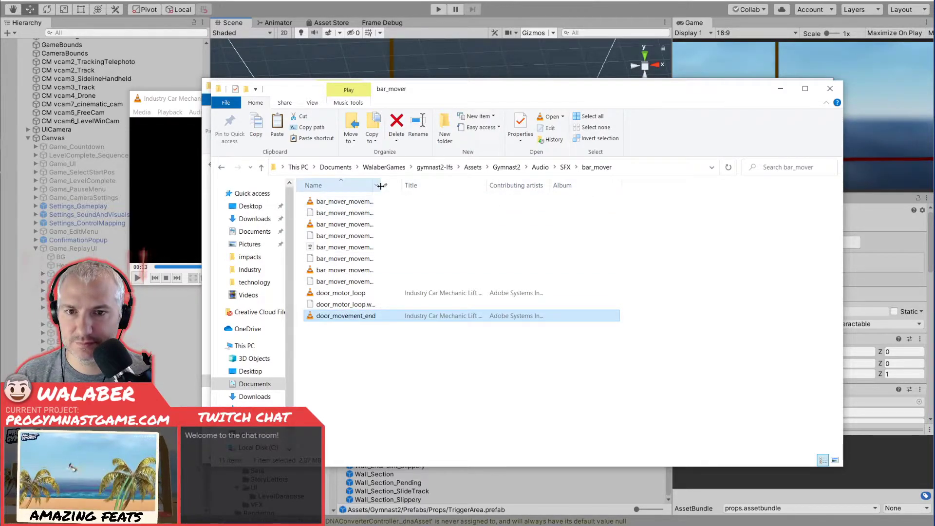
Open the door_movement_end file from the bar_mover folder in Adobe Audition.
{"action": "right_click", "coordinate": [314, 319]}
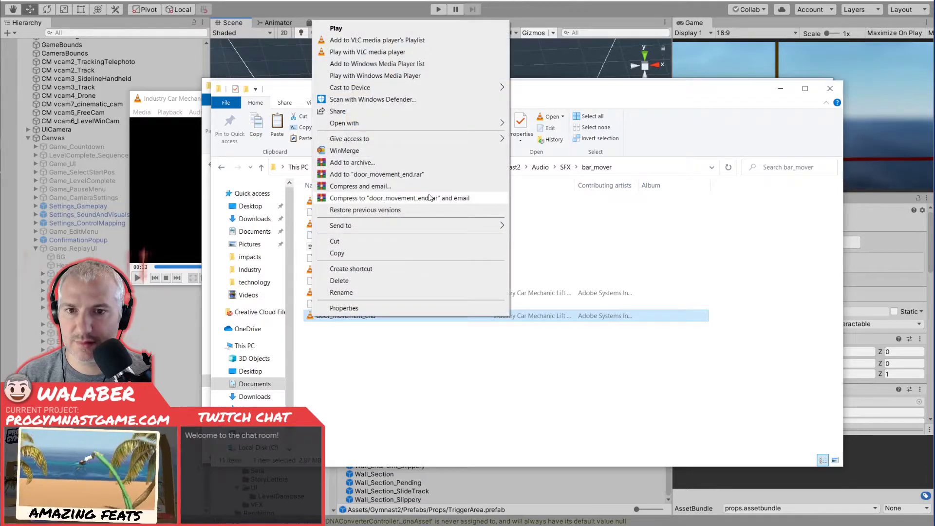
{"action": "mouse_move", "coordinate": [436, 130]}
{"action": "left_click", "coordinate": [546, 122]}
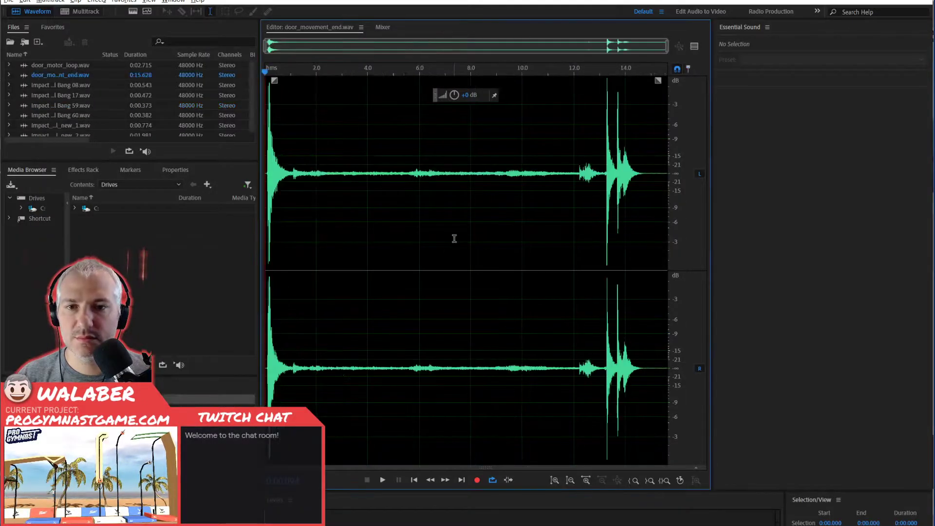
Crop door_movement_end to its final metallic hit, about 0.94 s long, and play back the trimmed clip.
{"action": "left_click_drag", "start_coordinate": [517, 195], "coordinate": [649, 183]}
{"action": "left_click", "coordinate": [618, 173]}
{"action": "key", "text": "space"}
{"action": "left_click", "coordinate": [622, 171]}
{"action": "key", "text": "space"}
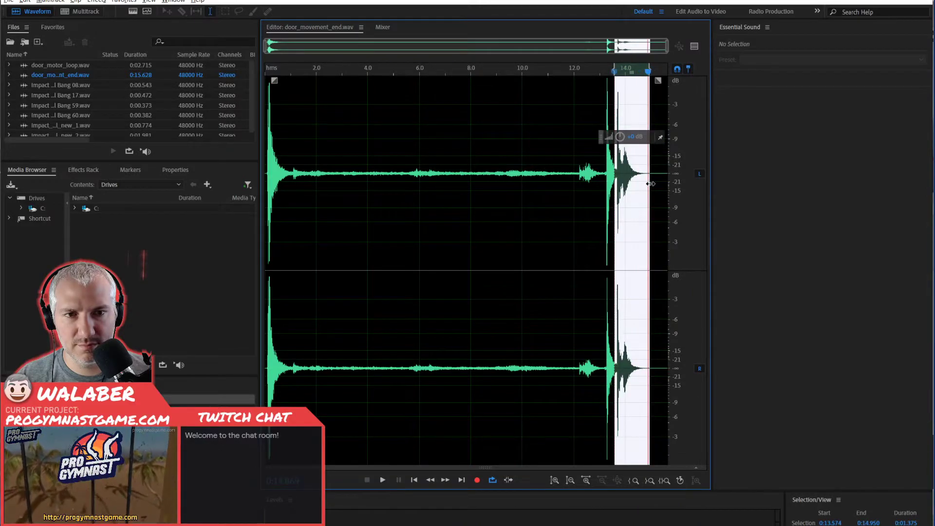
{"action": "key", "text": "space"}
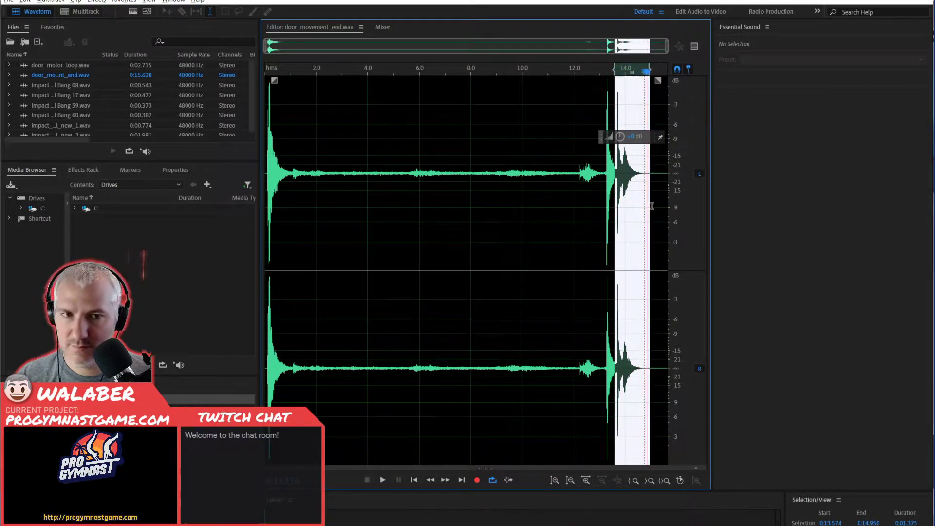
{"action": "key", "text": "ctrl+t"}
{"action": "key", "text": "space"}
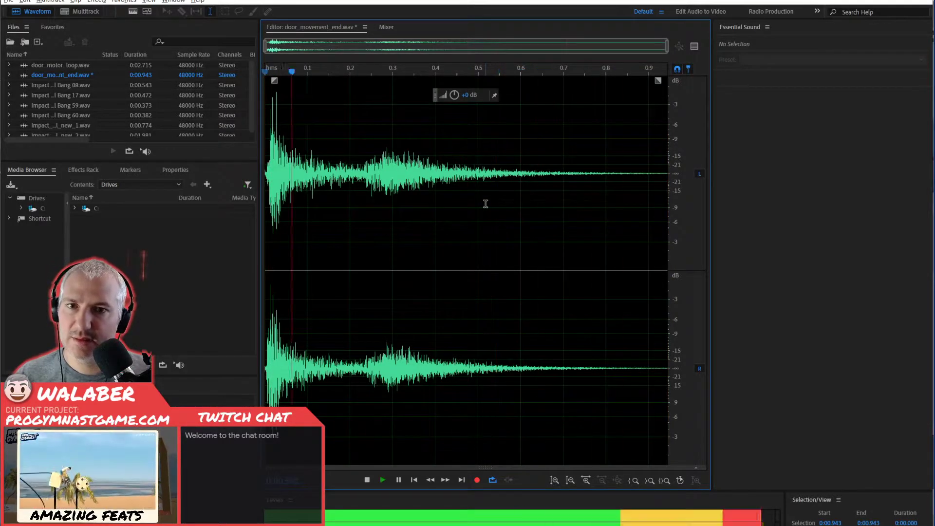
{"action": "key", "text": "space"}
Open the FFT Filter effect, raise the curve's 700 Hz dip to about -10 dB and lower its lowest-frequency point to about -3 dB.
{"action": "left_click", "coordinate": [97, 2]}
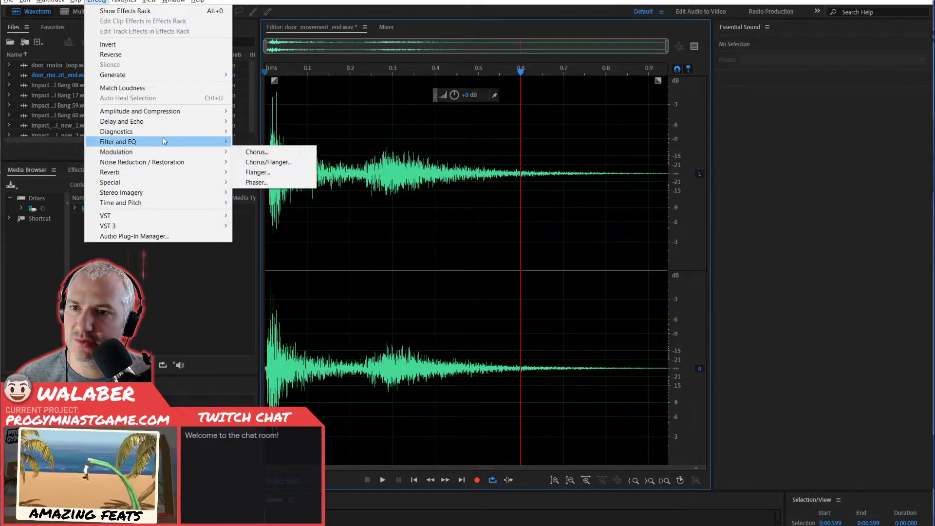
{"action": "mouse_move", "coordinate": [165, 142]}
{"action": "left_click", "coordinate": [258, 142]}
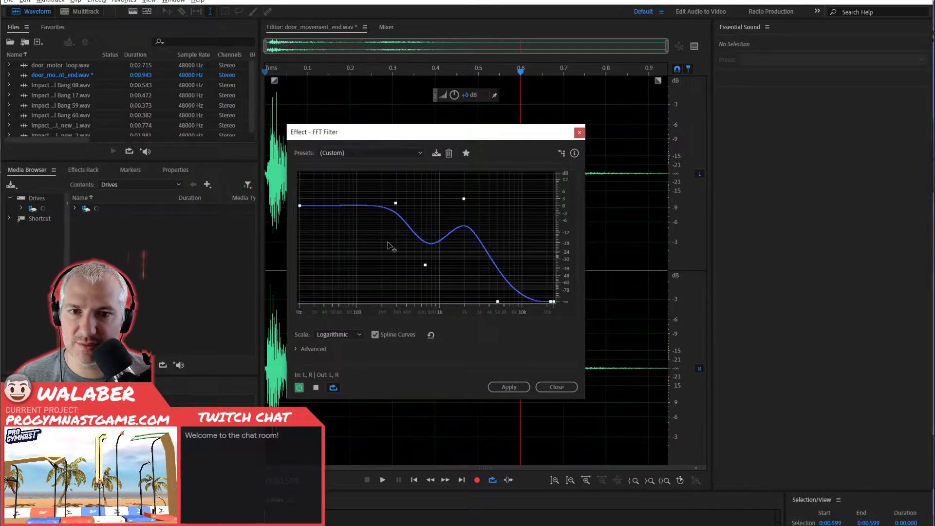
{"action": "key", "text": "space"}
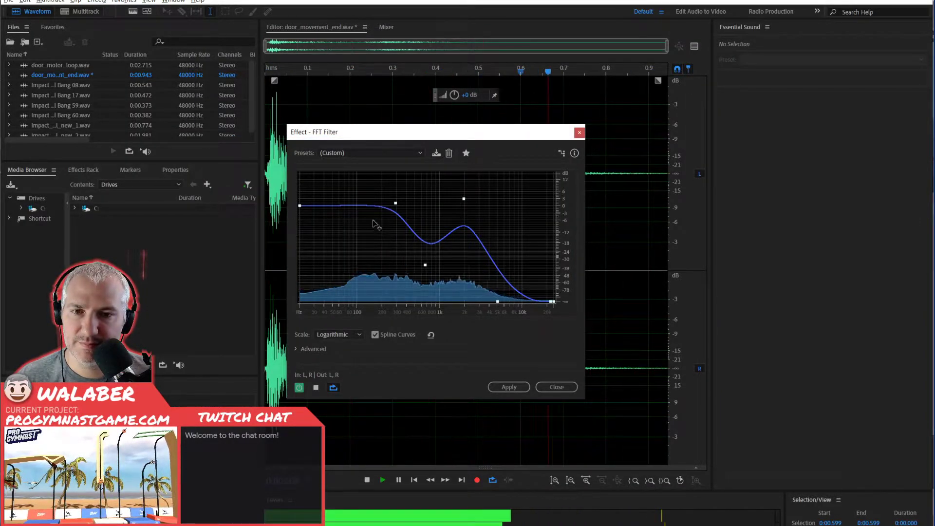
{"action": "mouse_move", "coordinate": [426, 266]}
{"action": "left_click_drag", "start_coordinate": [425, 265], "coordinate": [427, 228]}
{"action": "mouse_move", "coordinate": [300, 206]}
{"action": "left_mouse_down"}
{"action": "mouse_move", "coordinate": [304, 228]}
{"action": "mouse_move", "coordinate": [300, 213]}
{"action": "left_mouse_up"}
{"action": "key", "text": "space"}
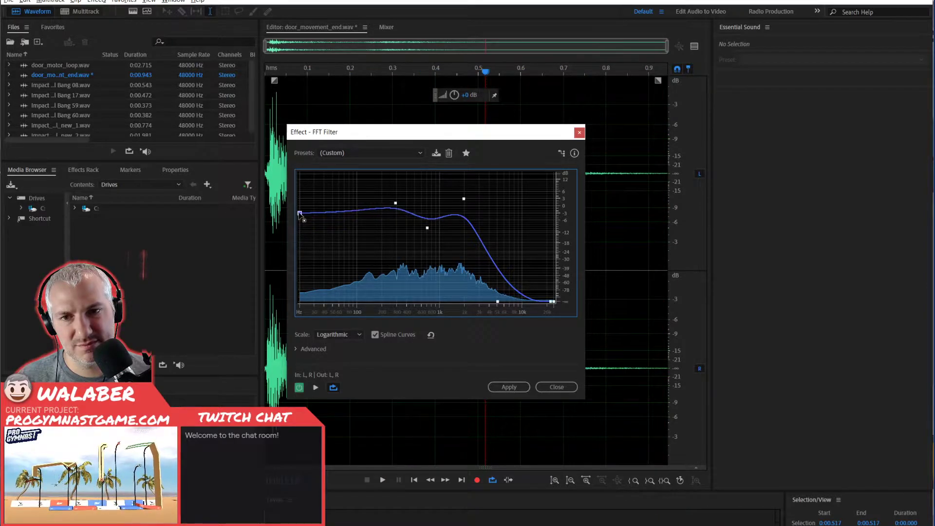
Raise the FFT curve's 700 Hz region slightly above 0 dB, drop the point near 270 Hz to about -15 dB, and preview the sound.
{"action": "key", "text": "space"}
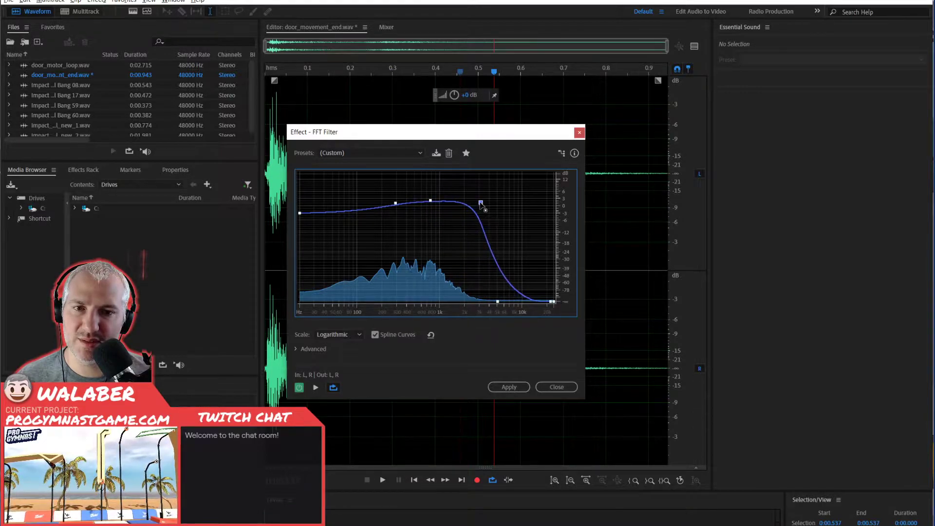
{"action": "left_click_drag", "start_coordinate": [396, 203], "coordinate": [393, 238]}
{"action": "key", "text": "space"}
{"action": "key", "text": "space"}
{"action": "key", "text": "space"}
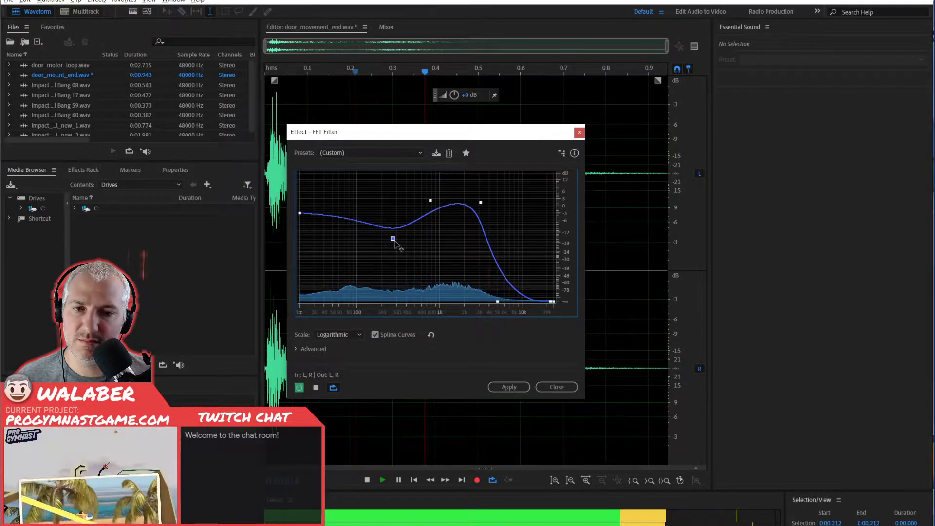
{"action": "key", "text": "space"}
Lower the lowest-frequency point of the FFT curve to about -24 dB, previewing the sound while adjusting it.
{"action": "left_click_drag", "start_coordinate": [300, 213], "coordinate": [300, 298]}
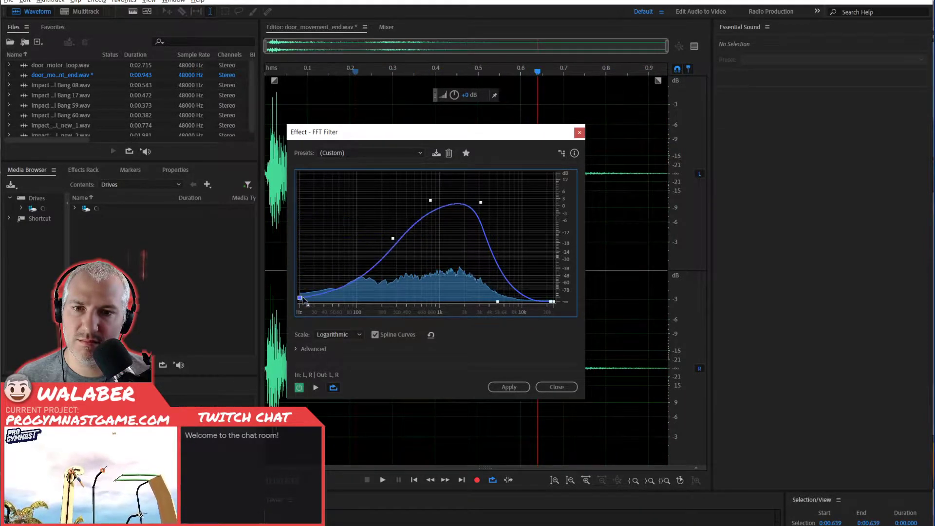
{"action": "key", "text": "space"}
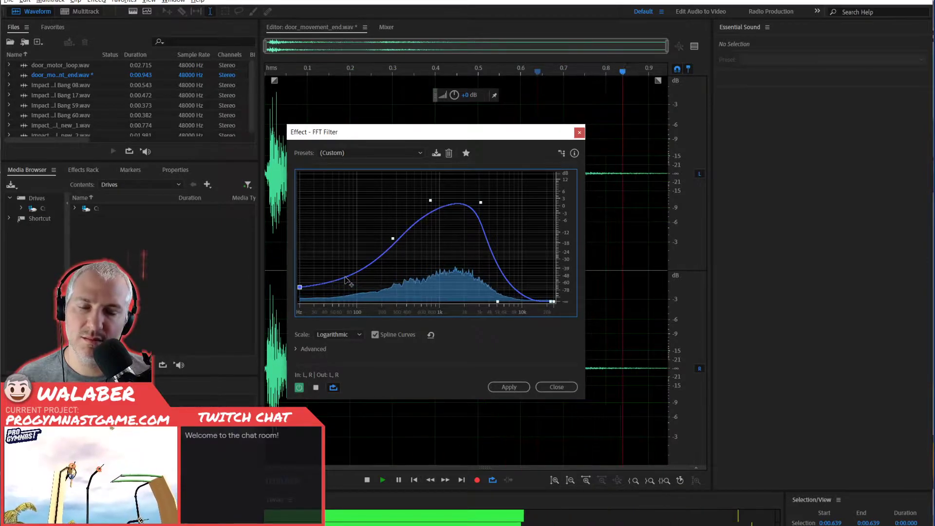
{"action": "key", "text": "space"}
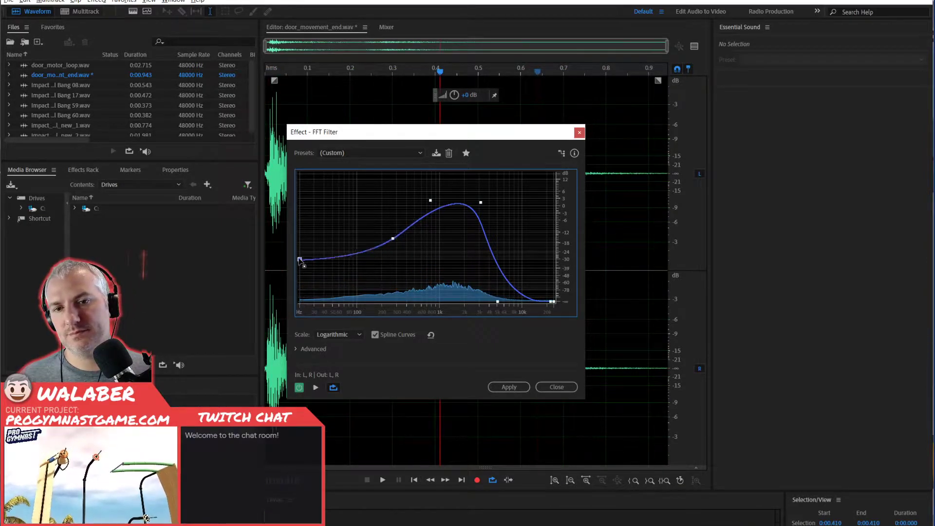
{"action": "left_click_drag", "start_coordinate": [299, 261], "coordinate": [300, 253]}
{"action": "key", "text": "space"}
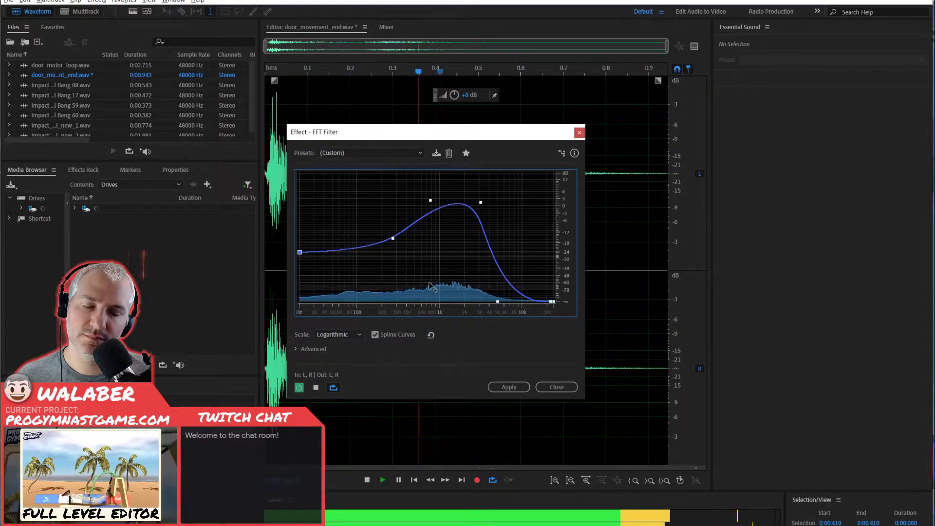
{"action": "key", "text": "space"}
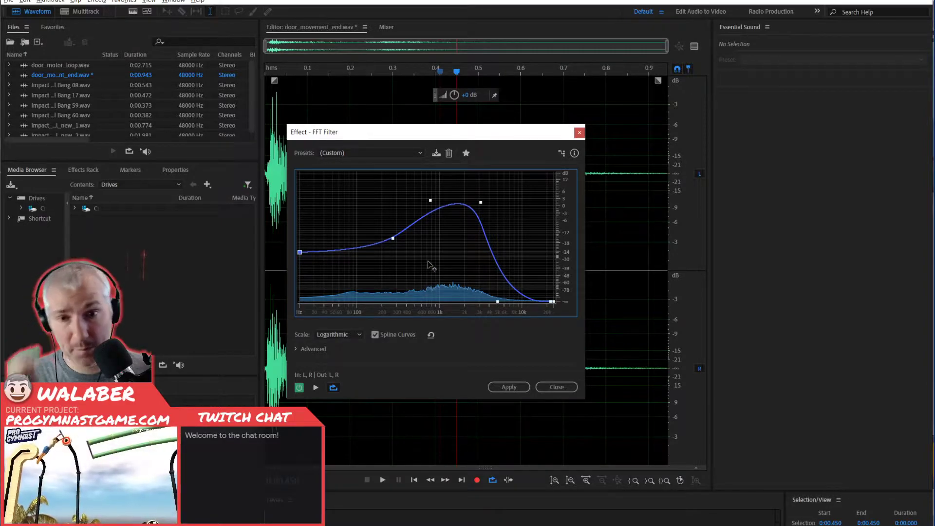
Preview the filtered hit again and apply the FFT Filter to door_movement_end.
{"action": "key", "text": "space"}
{"action": "key", "text": "space"}
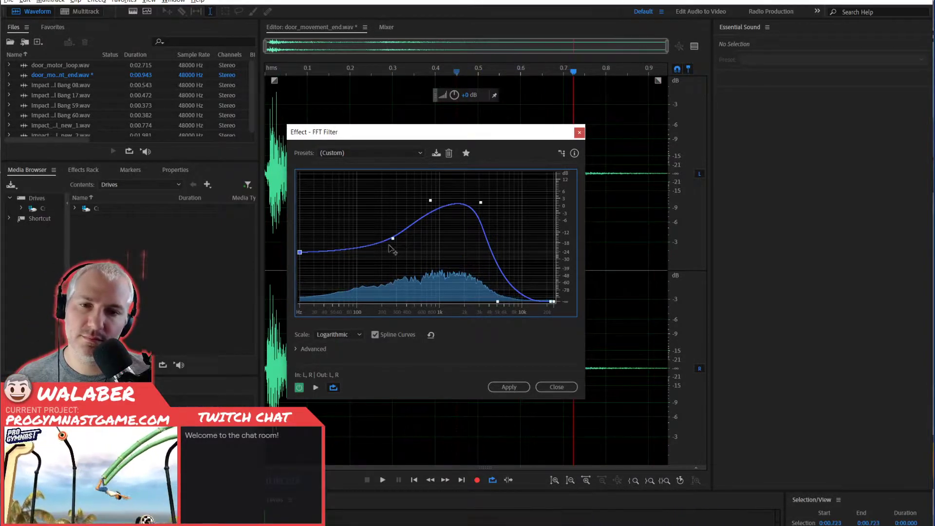
{"action": "key", "text": "space"}
{"action": "key", "text": "space"}
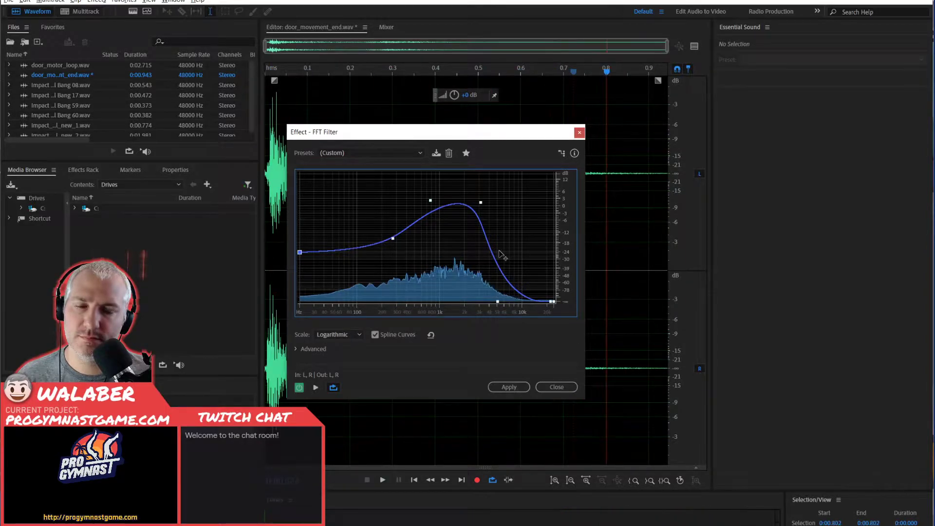
{"action": "left_click", "coordinate": [509, 386]}
Switch to Unity, rename the DoorWall prefab's Audio Source to AudioMovementLoop and duplicate it as AudioEndEffect.
{"action": "key", "text": "alt+Tab"}
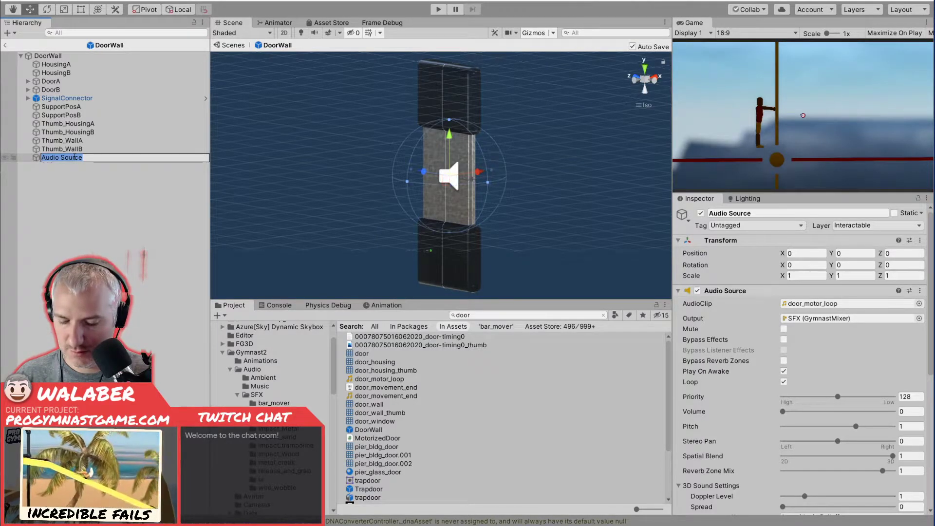
{"action": "type", "text": "AudioEndEffect"}
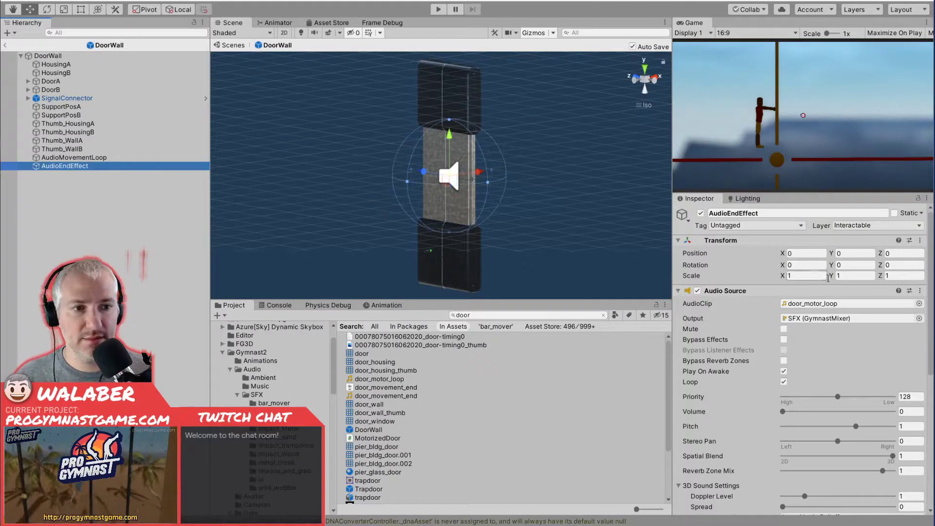
Assign the door_movement_end clip to the AudioEndEffect audio source.
{"action": "left_click", "coordinate": [919, 304]}
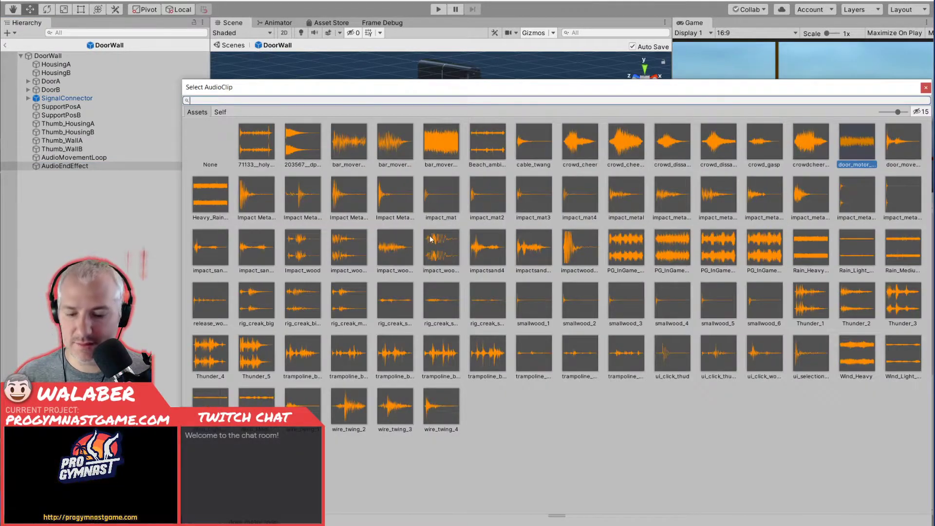
{"action": "type", "text": "end"}
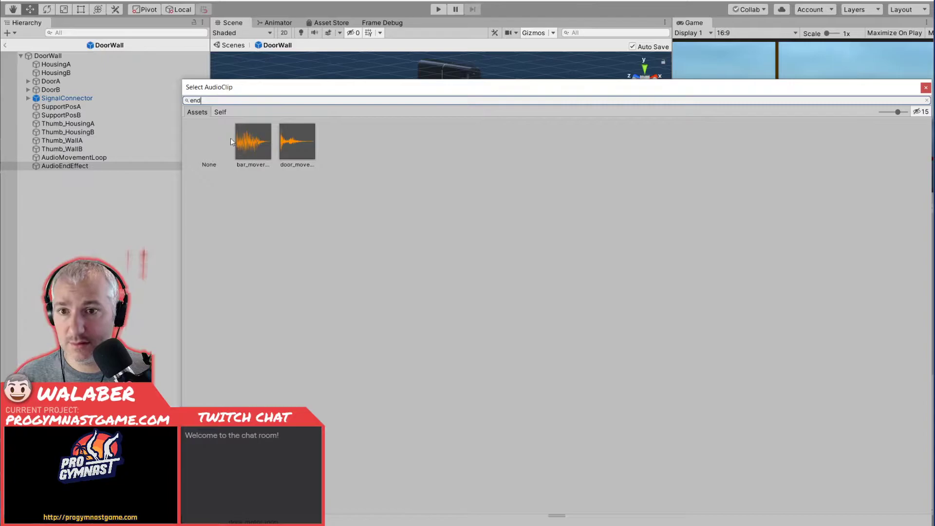
{"action": "left_click", "coordinate": [292, 147]}
{"action": "double_click", "coordinate": [293, 146]}
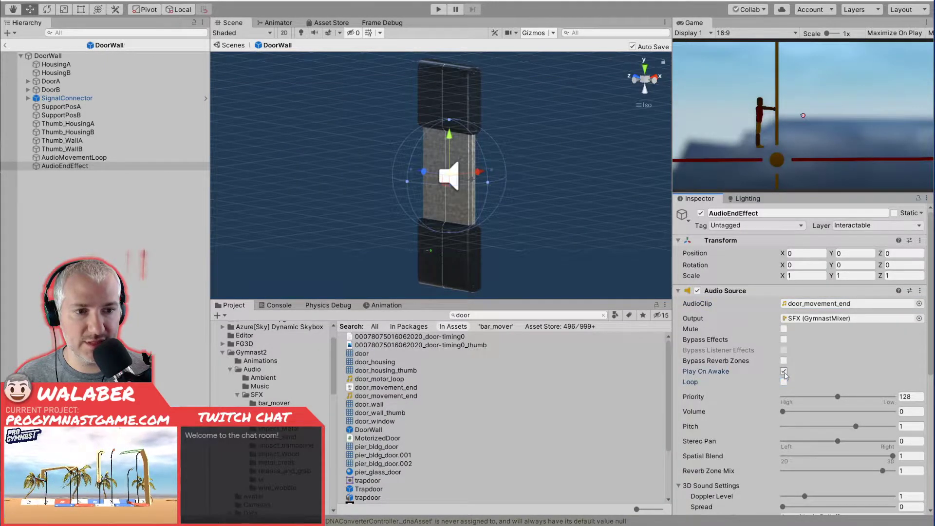
Turn off Loop and Play On Awake for AudioEndEffect and set its volume to about 0.549.
{"action": "left_click", "coordinate": [784, 372]}
{"action": "left_click_drag", "start_coordinate": [782, 412], "coordinate": [844, 412]}
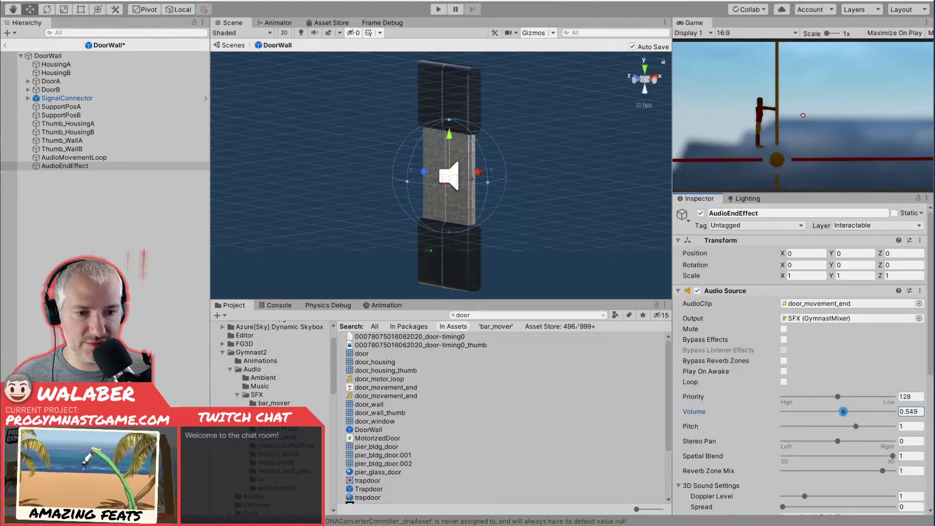
{"action": "scroll", "coordinate": [771, 406], "scroll_direction": "down", "scroll_amount": 4}
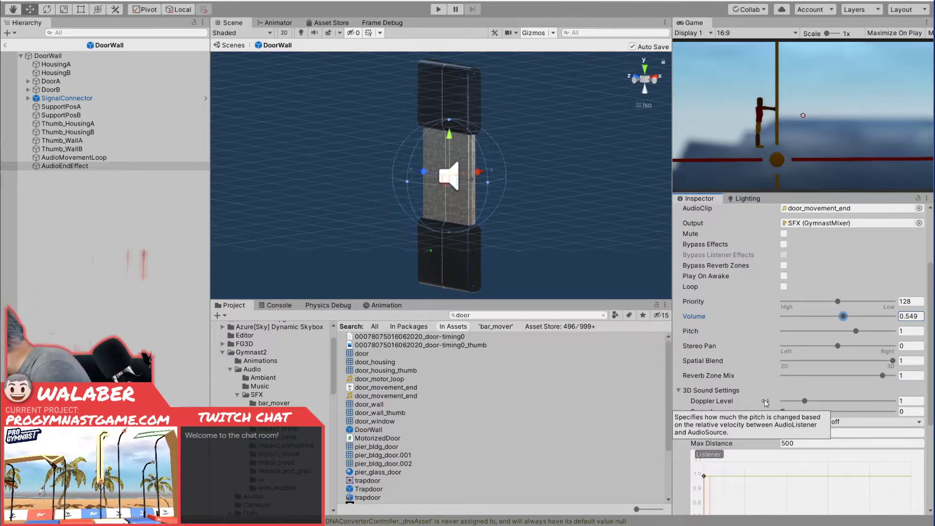
{"action": "scroll", "coordinate": [766, 402], "scroll_direction": "up", "scroll_amount": 4}
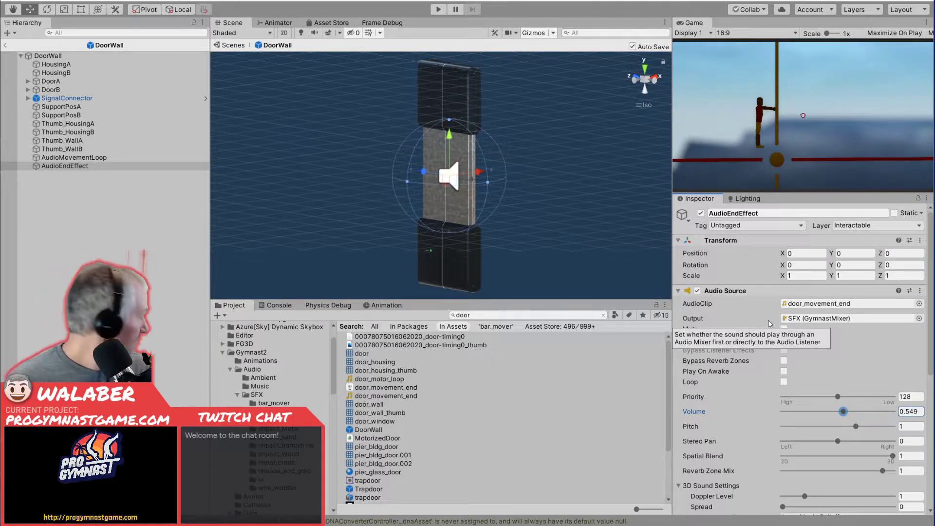
Switch to MotorizedDoor.cs in Visual Studio Code, rename the m_AudioSource field to m_AudioSourceLoop, add a serialized AudioSource m_AudioSourceOutro, and save.
{"action": "key", "text": "alt+Tab"}
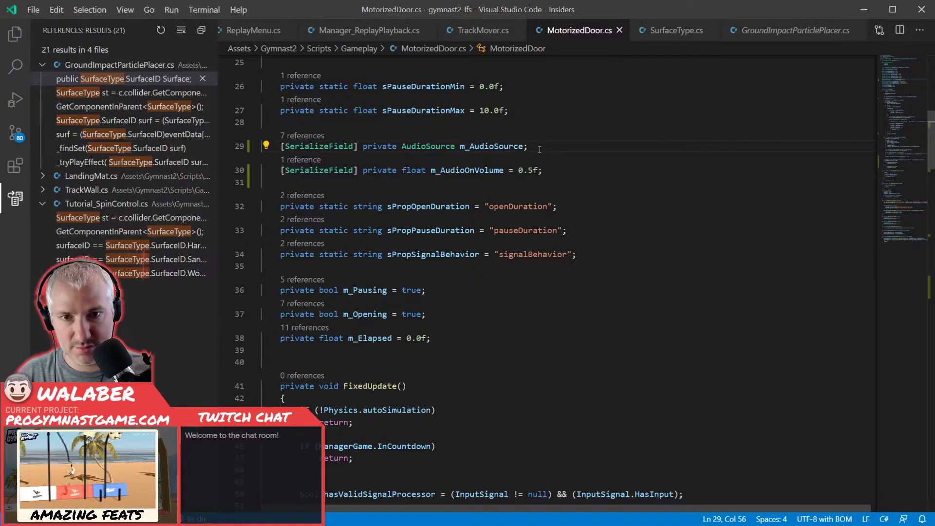
{"action": "key", "text": "Down"}
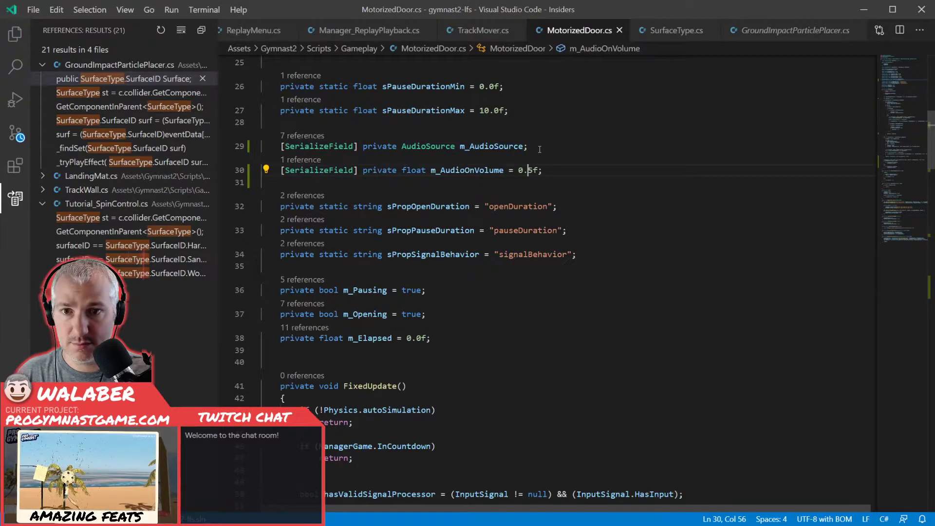
{"action": "key", "text": "Return"}
{"action": "type", "text": "[SerializeField] private AudioSource m_AudioSource;"}
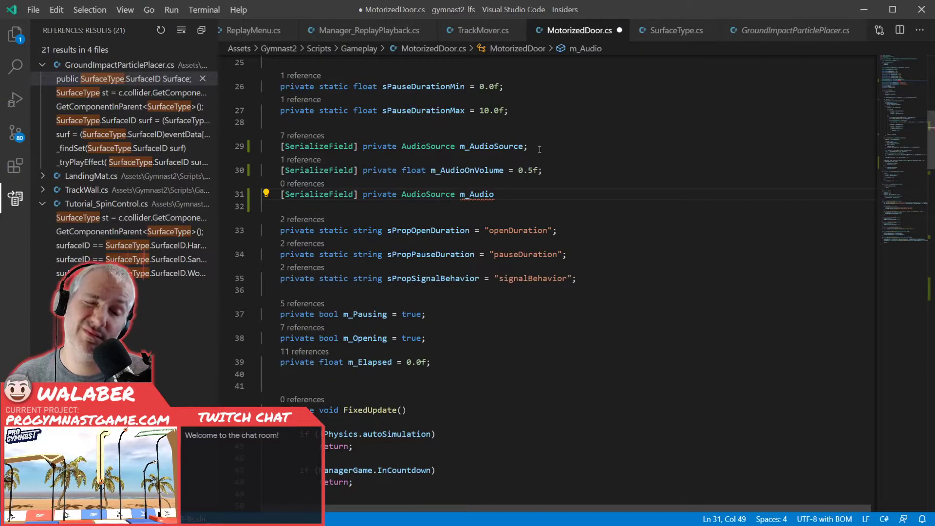
{"action": "left_click", "coordinate": [540, 148]}
{"action": "key", "text": "Left"}
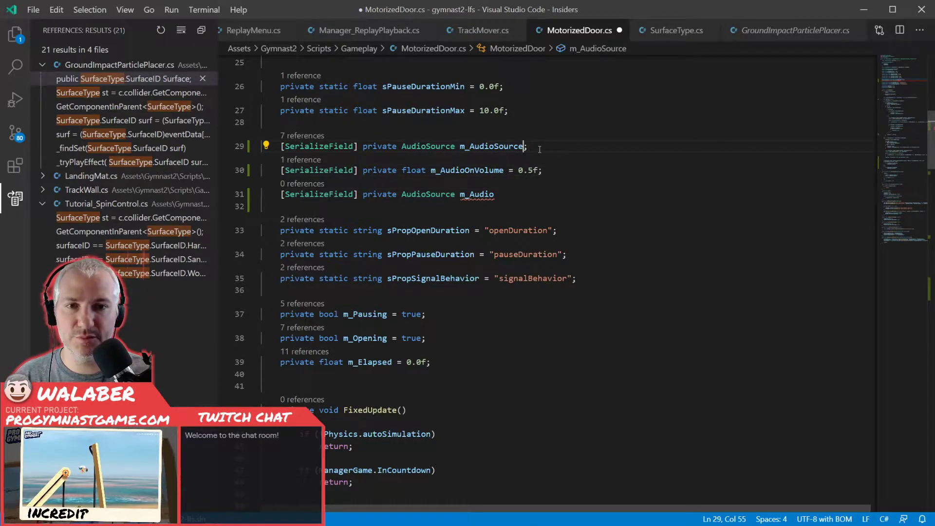
{"action": "type", "text": "Loop"}
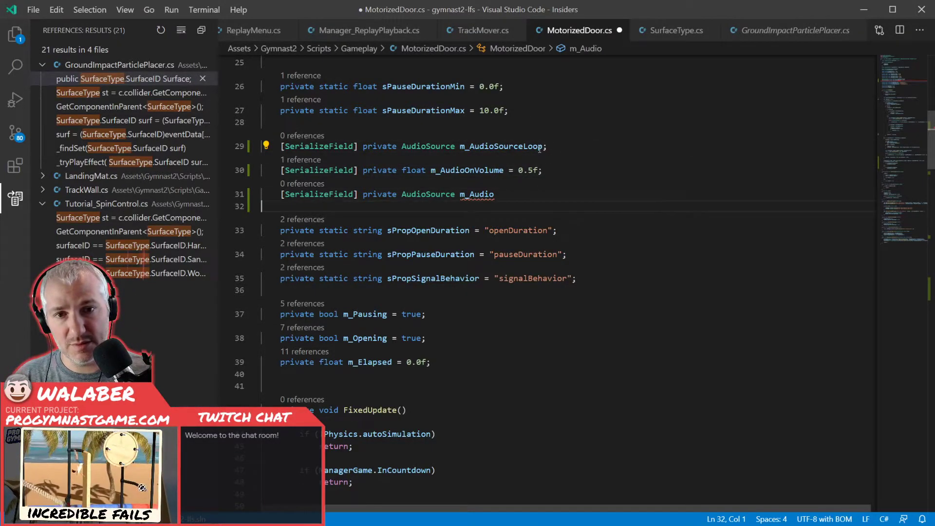
{"action": "key", "text": "Left"}
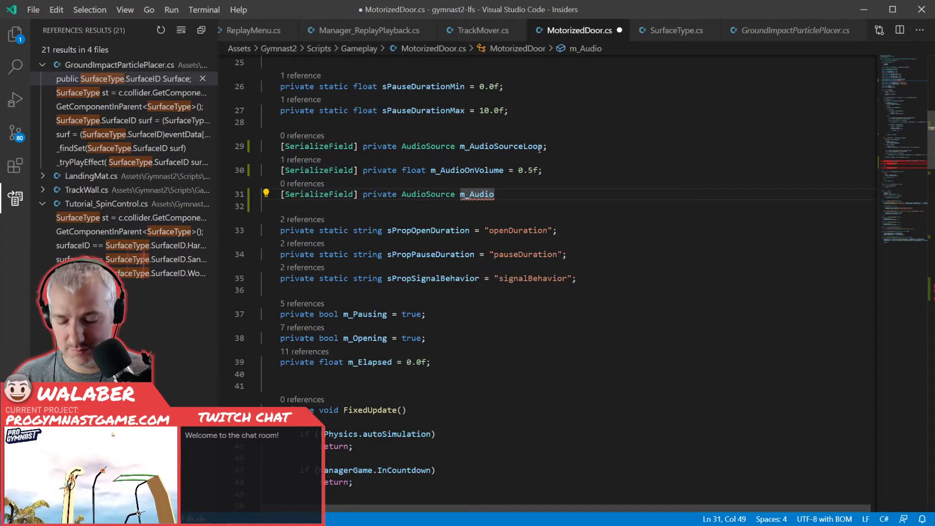
{"action": "type", "text": "SourceOutro;"}
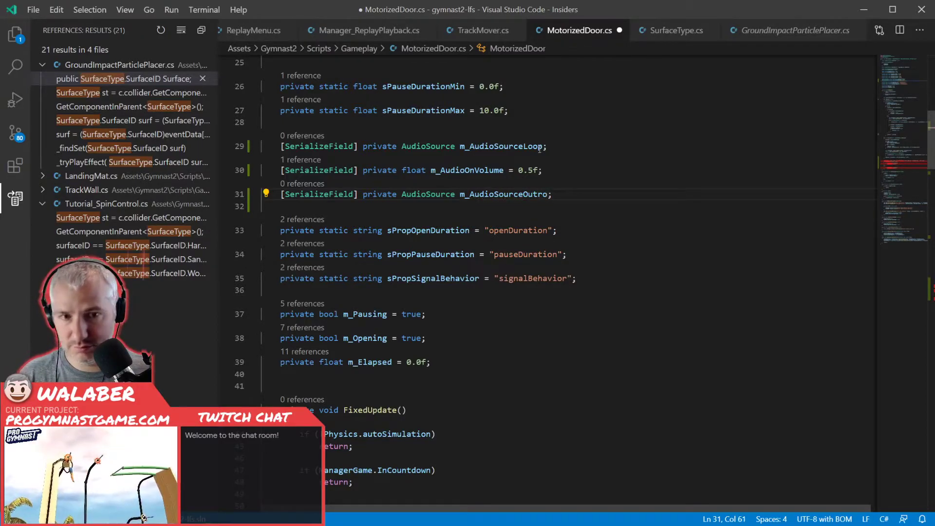
{"action": "key", "text": "ctrl+s"}
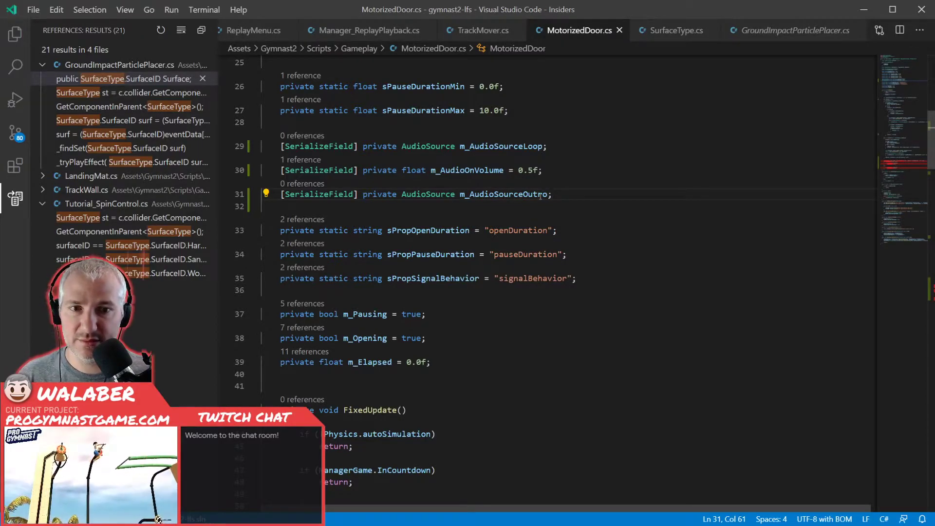
In FixedUpdate of MotorizedDoor.cs, replace both m_AudioSource references in the volume Lerp line with m_AudioSourceLoop.
{"action": "scroll", "coordinate": [508, 196], "scroll_direction": "down", "scroll_amount": 20}
{"action": "left_click", "coordinate": [365, 244]}
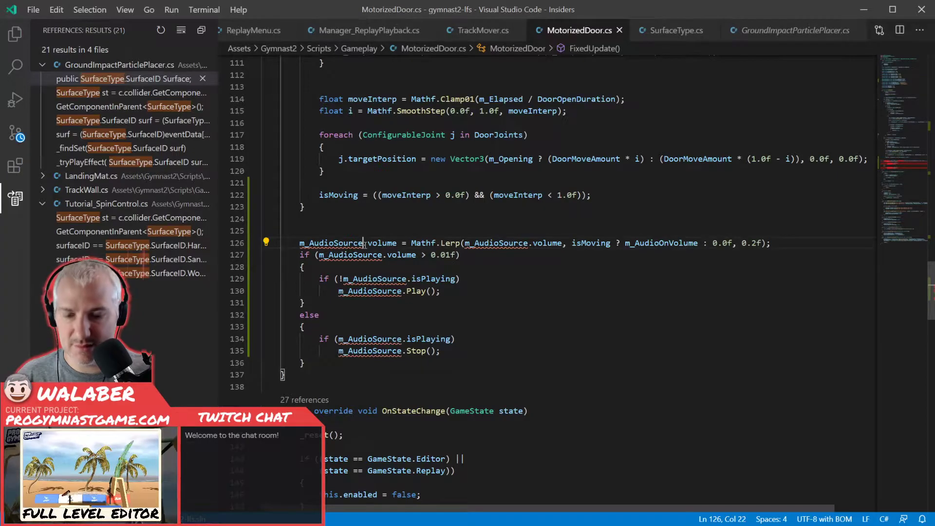
{"action": "type", "text": "L"}
{"action": "key", "text": "BackSpace"}
{"action": "type", "text": "Loop"}
{"action": "key", "text": "Return"}
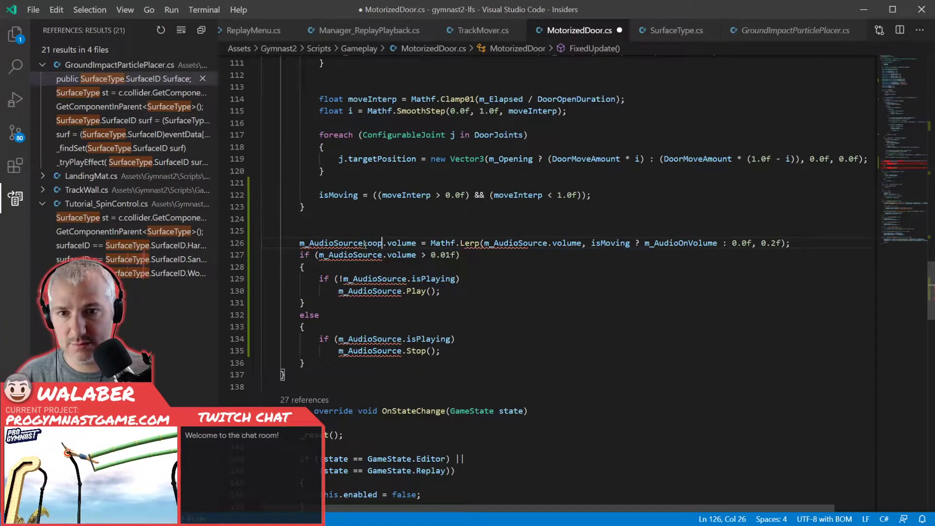
{"action": "double_click", "coordinate": [365, 245]}
{"action": "key", "text": "ctrl+c"}
{"action": "double_click", "coordinate": [516, 243]}
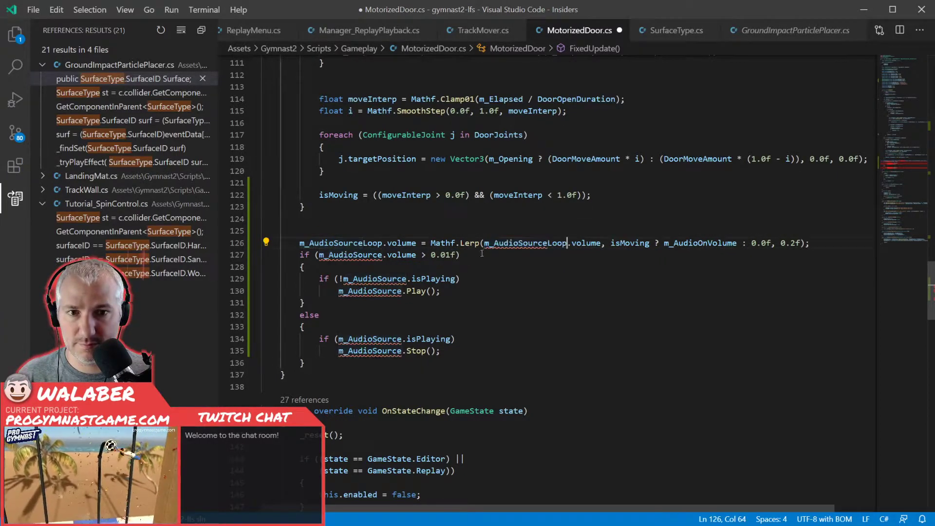
{"action": "key", "text": "ctrl+v"}
Replace the remaining m_AudioSource references in the volume check and the isPlaying, Play and Stop lines with m_AudioSourceLoop, and save.
{"action": "double_click", "coordinate": [355, 256]}
{"action": "key", "text": "ctrl+v"}
{"action": "double_click", "coordinate": [371, 279]}
{"action": "key", "text": "ctrl+v"}
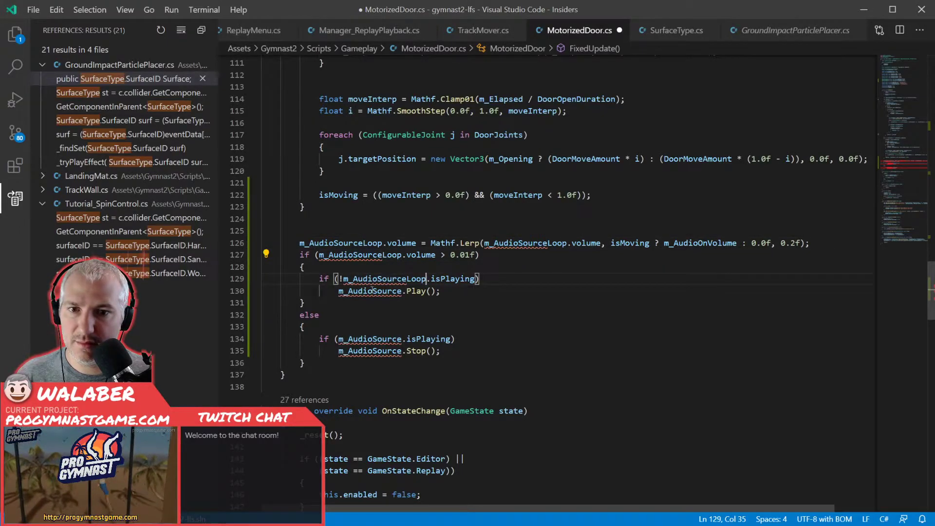
{"action": "double_click", "coordinate": [370, 291]}
{"action": "key", "text": "ctrl+v"}
{"action": "left_click", "coordinate": [373, 339]}
{"action": "double_click", "coordinate": [372, 338]}
{"action": "key", "text": "ctrl+v"}
{"action": "double_click", "coordinate": [373, 351]}
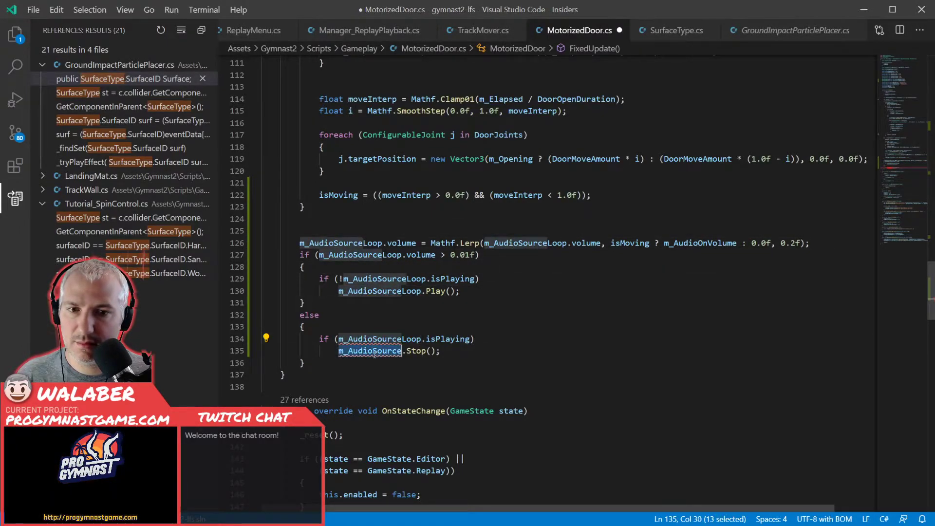
{"action": "key", "text": "ctrl+v"}
{"action": "left_click", "coordinate": [375, 316]}
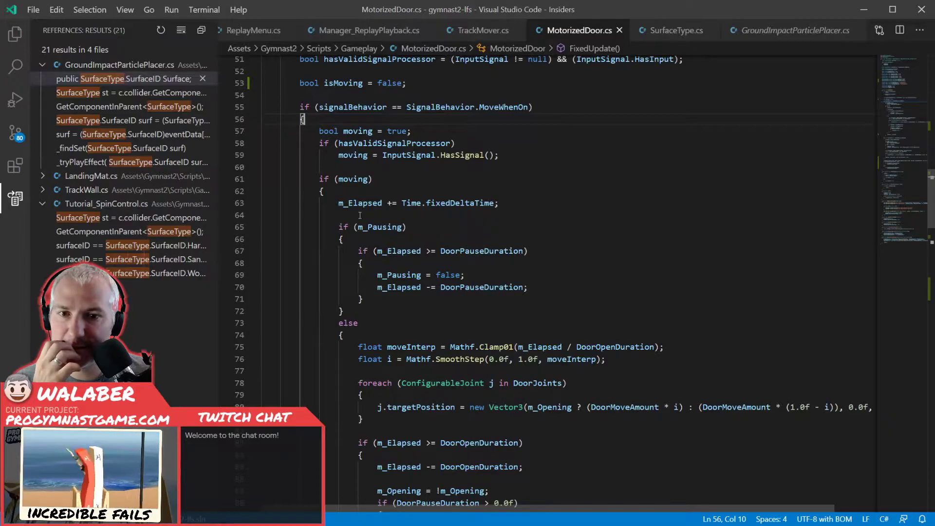
Add a "helpers for audio" comment above isMoving in FixedUpdate and declare a bool didStop initialised to false below it.
{"action": "scroll", "coordinate": [380, 260], "scroll_direction": "down", "scroll_amount": 1}
{"action": "scroll", "coordinate": [380, 261], "scroll_direction": "down", "scroll_amount": 2}
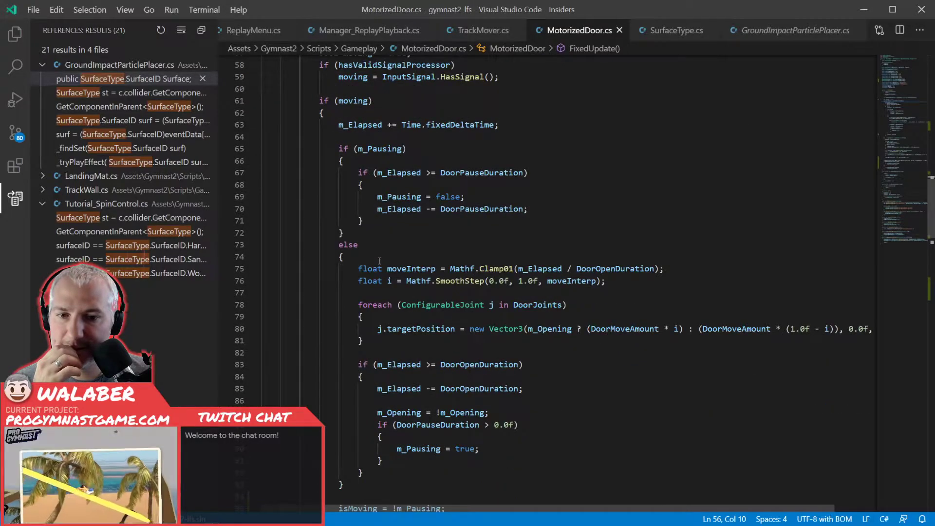
{"action": "left_click", "coordinate": [445, 409]}
{"action": "scroll", "coordinate": [401, 364], "scroll_direction": "up", "scroll_amount": 2}
{"action": "scroll", "coordinate": [402, 364], "scroll_direction": "up", "scroll_amount": 4}
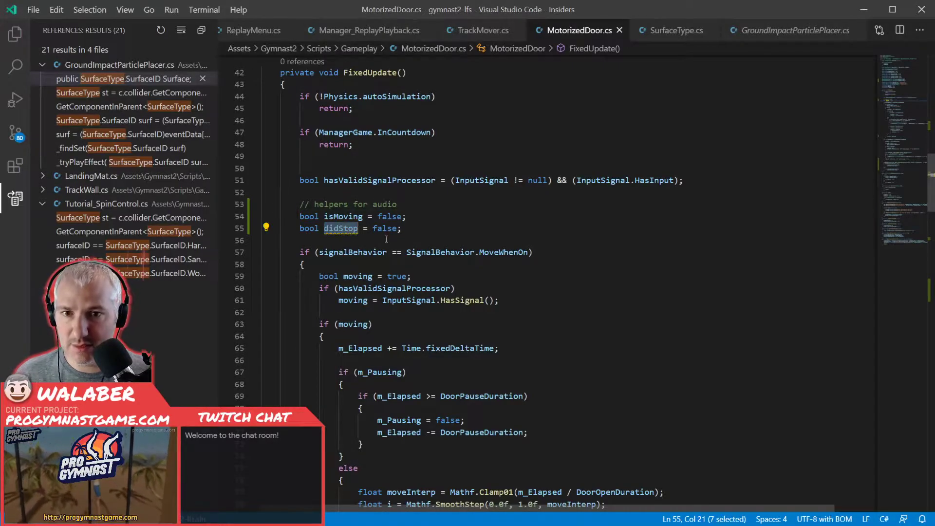
{"action": "left_click", "coordinate": [387, 240]}
Set didStop to true at the end of the m_Elapsed >= DoorOpenDuration block in the MoveWhenOn branch, and save.
{"action": "scroll", "coordinate": [387, 241], "scroll_direction": "down", "scroll_amount": 9}
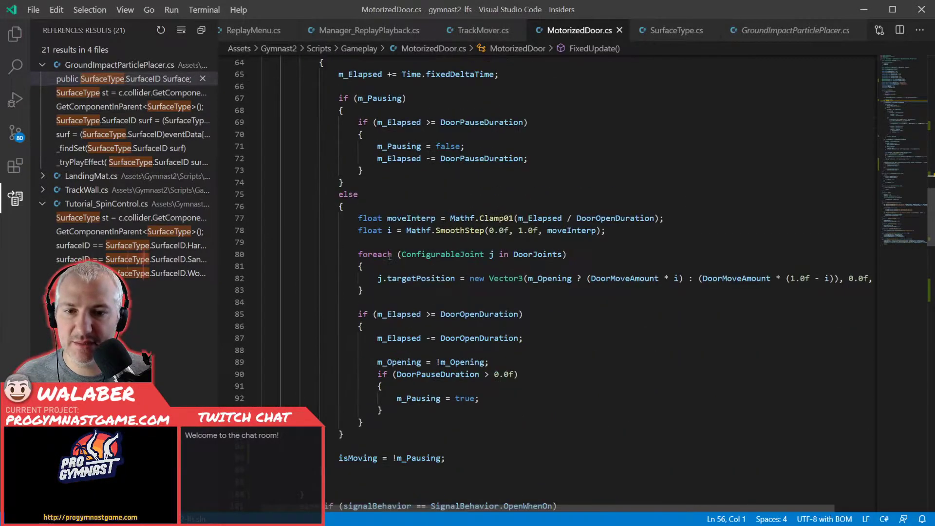
{"action": "left_click", "coordinate": [486, 322]}
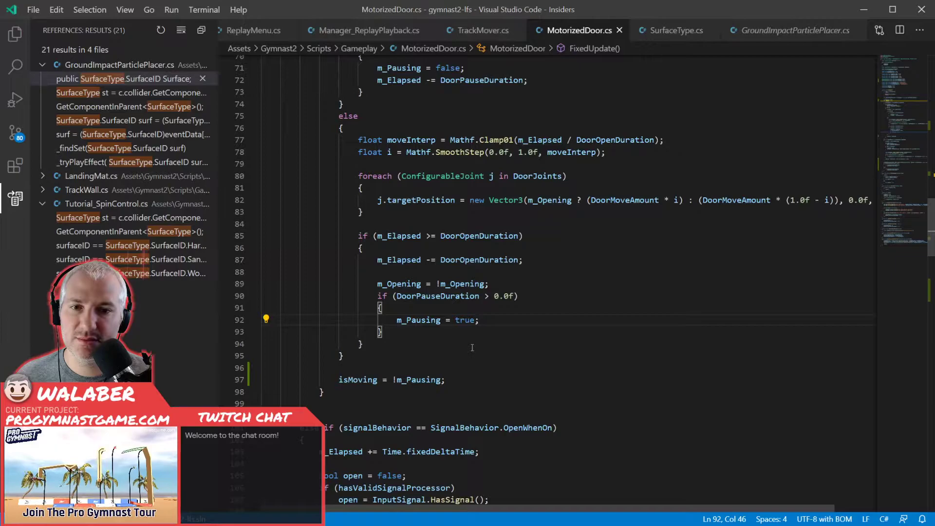
{"action": "key", "text": "Down"}
{"action": "key", "text": "Return"}
{"action": "key", "text": "Return"}
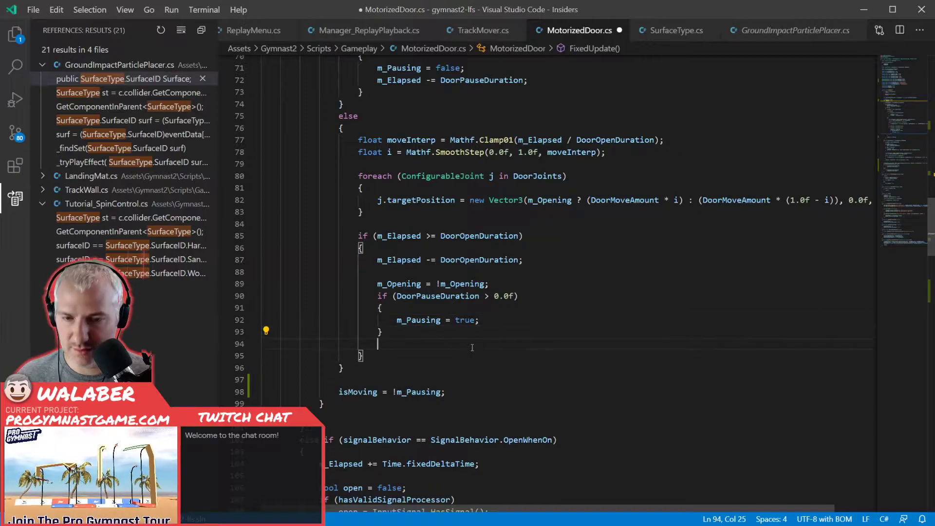
{"action": "type", "text": "didStop = true;"}
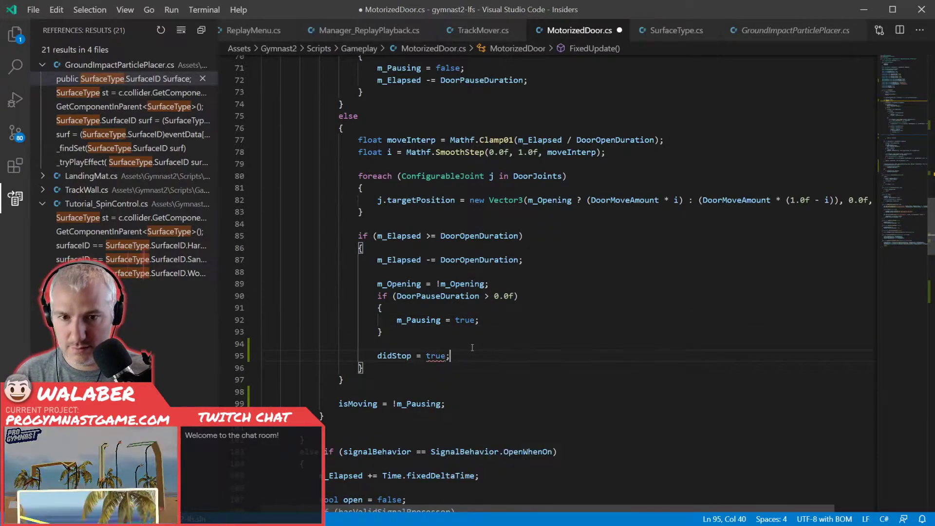
{"action": "key", "text": "ctrl+s"}
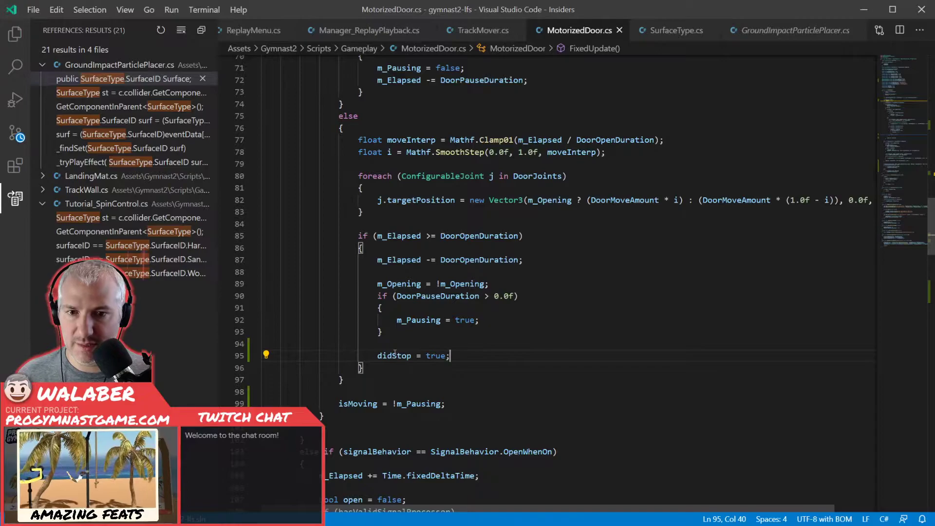
{"action": "double_click", "coordinate": [389, 356]}
{"action": "left_click", "coordinate": [373, 344]}
Set didStop in the OpenWhenOn branch when prevInterp lies between 0 and 1 but isMoving is false, play m_AudioSourceOutro on didStop, and save.
{"action": "scroll", "coordinate": [373, 344], "scroll_direction": "down", "scroll_amount": 6}
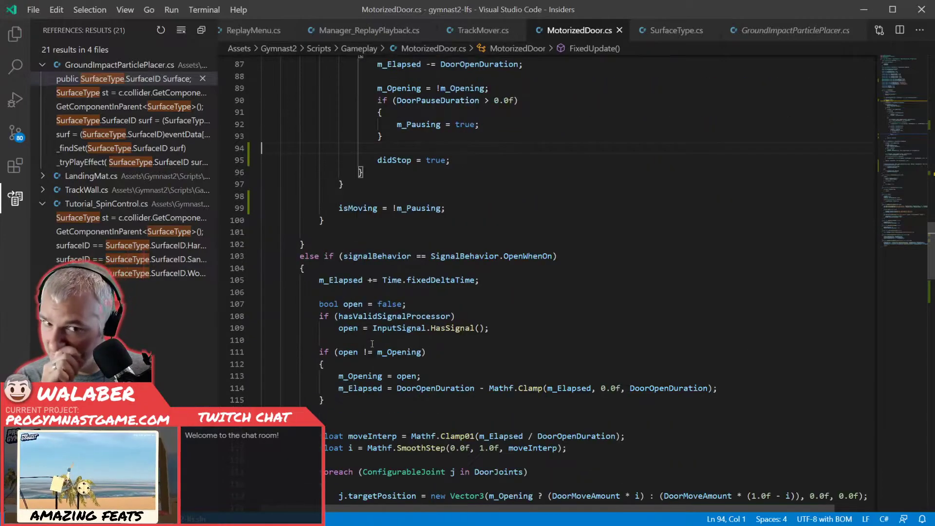
{"action": "scroll", "coordinate": [342, 348], "scroll_direction": "down", "scroll_amount": 1}
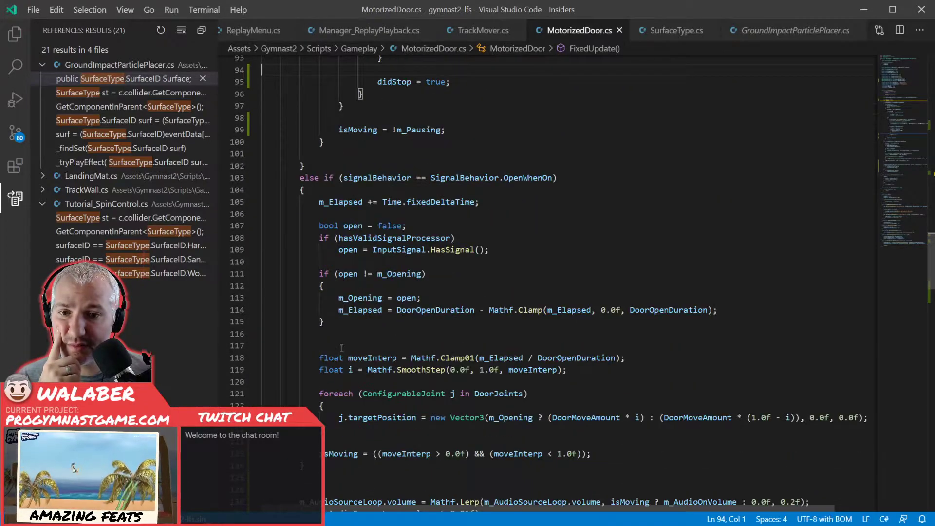
{"action": "type", "text": "m_AudioSourceOutro.pl"}
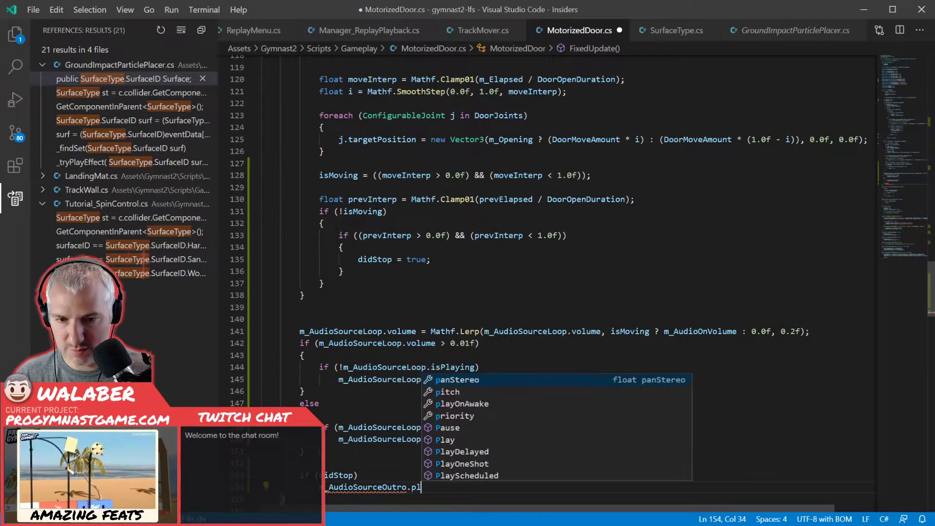
{"action": "key", "text": "Down"}
{"action": "key", "text": "Return"}
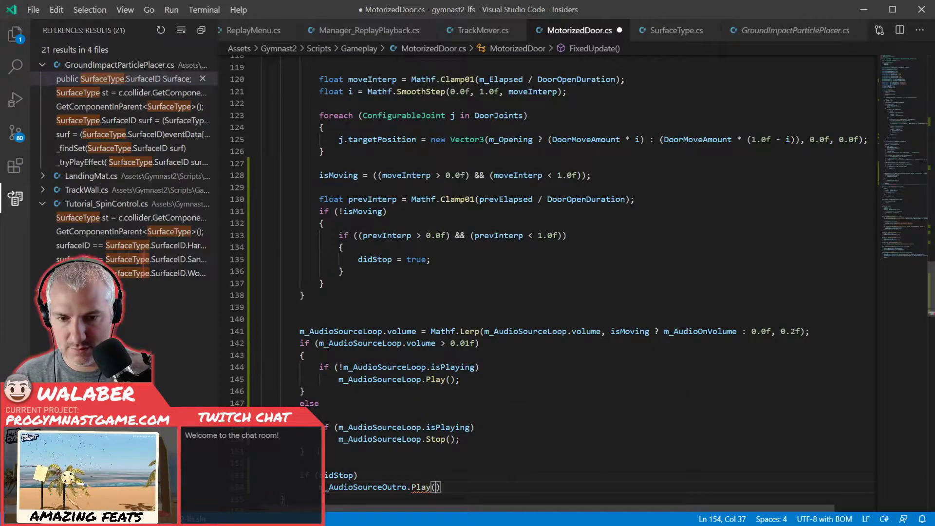
{"action": "type", "text": "();"}
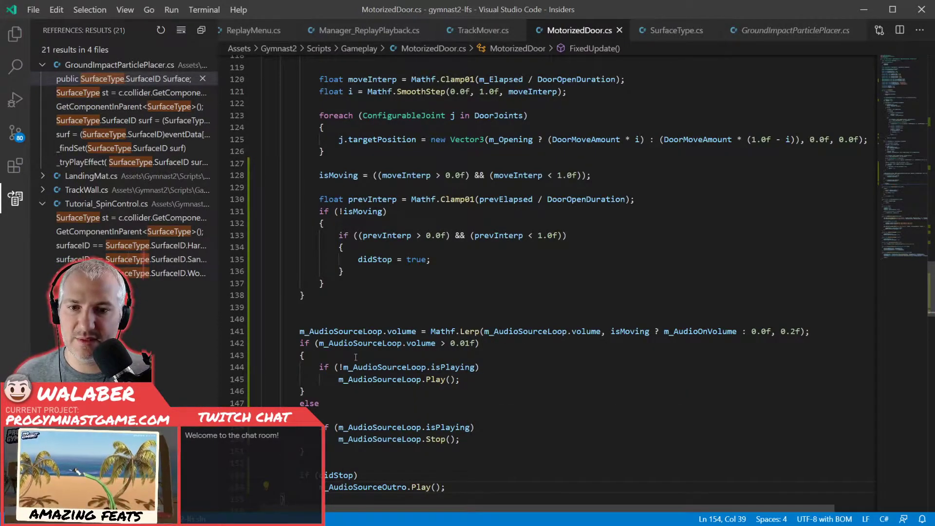
Switch to Unity, leave the DoorWall prefab, and choose a saved level through Level Data in the running game's level editor.
{"action": "key", "text": "alt+Tab"}
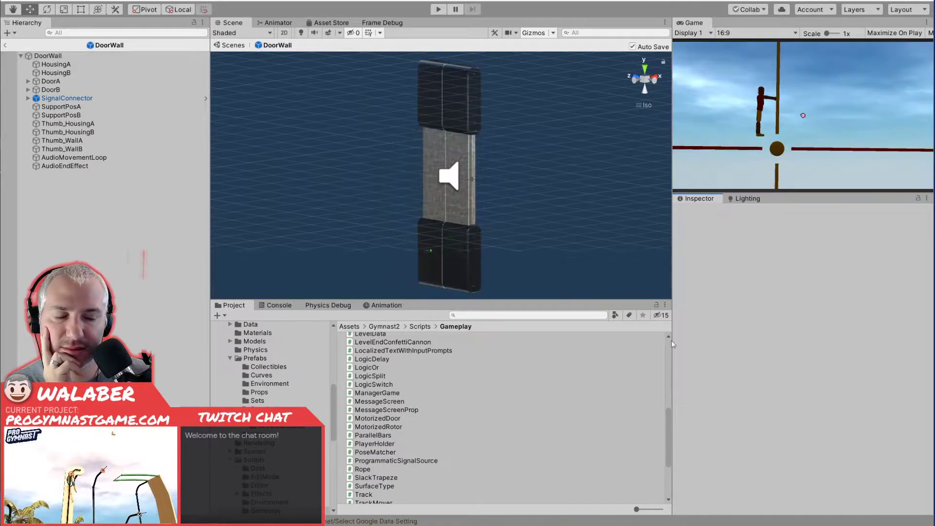
{"action": "left_click", "coordinate": [6, 46]}
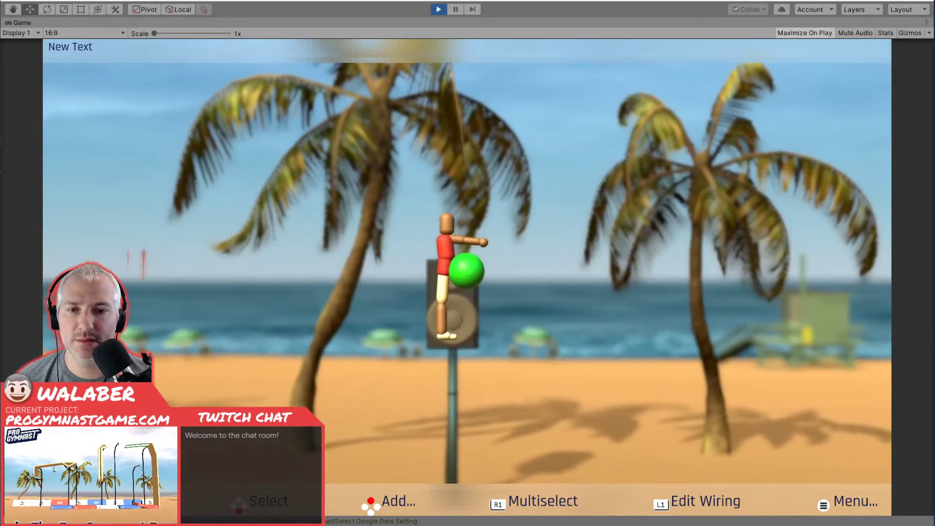
{"action": "key", "text": "Escape"}
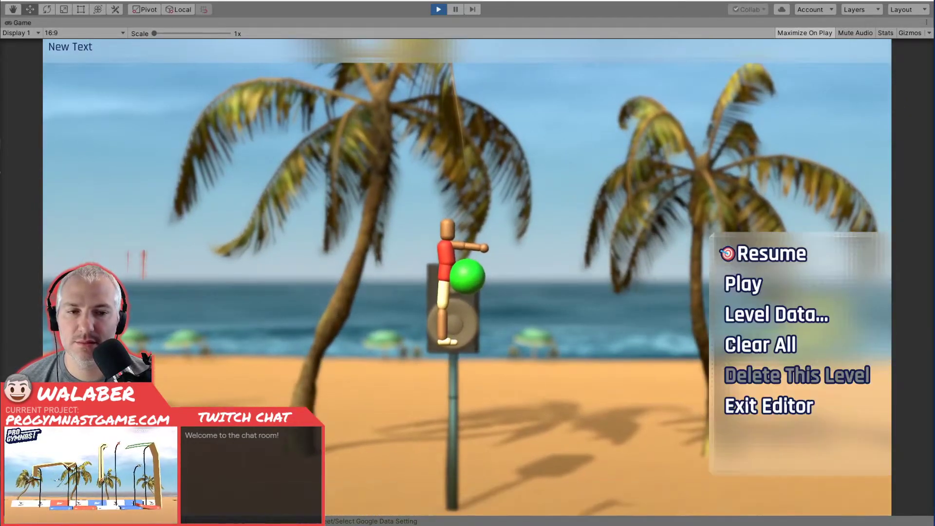
{"action": "key", "text": "Down"}
{"action": "key", "text": "Down"}
{"action": "key", "text": "Return"}
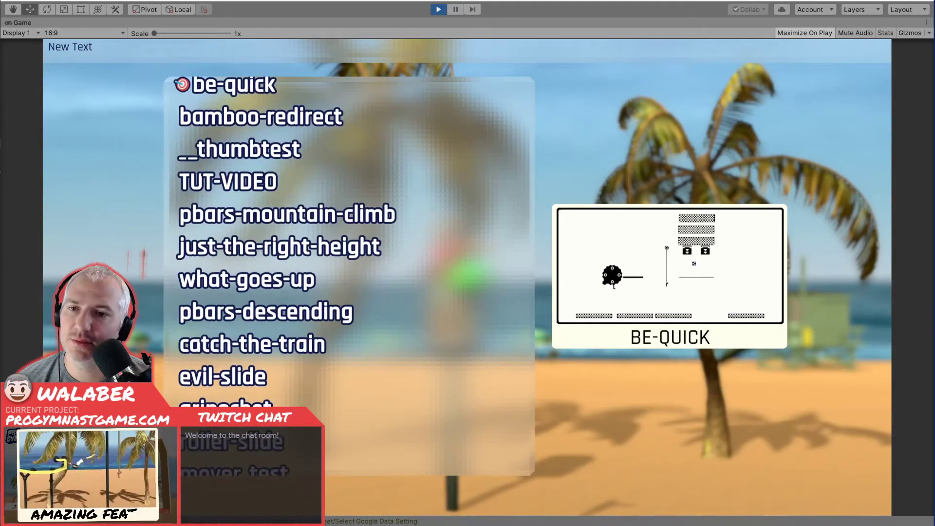
{"action": "key", "text": "Return"}
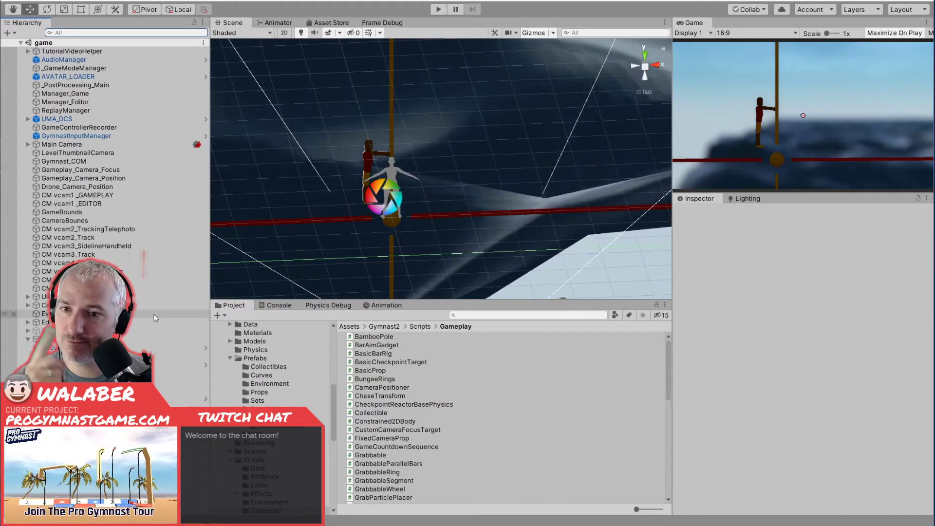
Switch to Visual Studio Code and search ManagerGame.cs for PauseMenuRef, stepping through its uses.
{"action": "key", "text": "alt+Tab"}
{"action": "type", "text": "nuRE"}
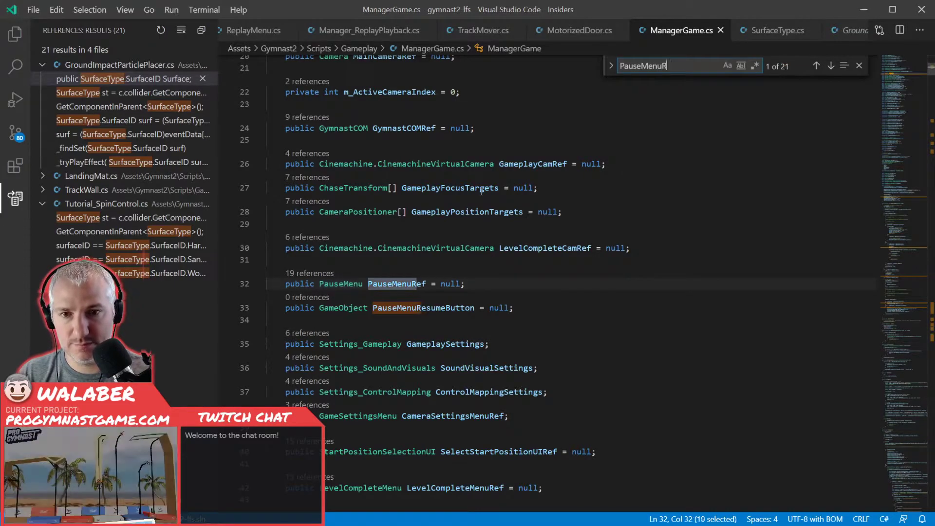
{"action": "key", "text": "Return"}
{"action": "key", "text": "Return"}
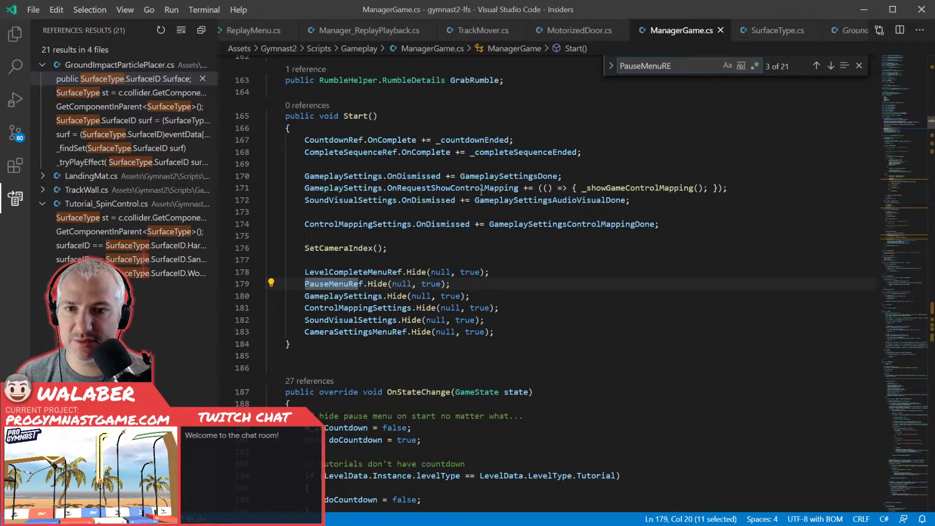
{"action": "key", "text": "Return"}
{"action": "key", "text": "Return"}
{"action": "key", "text": "Return"}
{"action": "key", "text": "Return"}
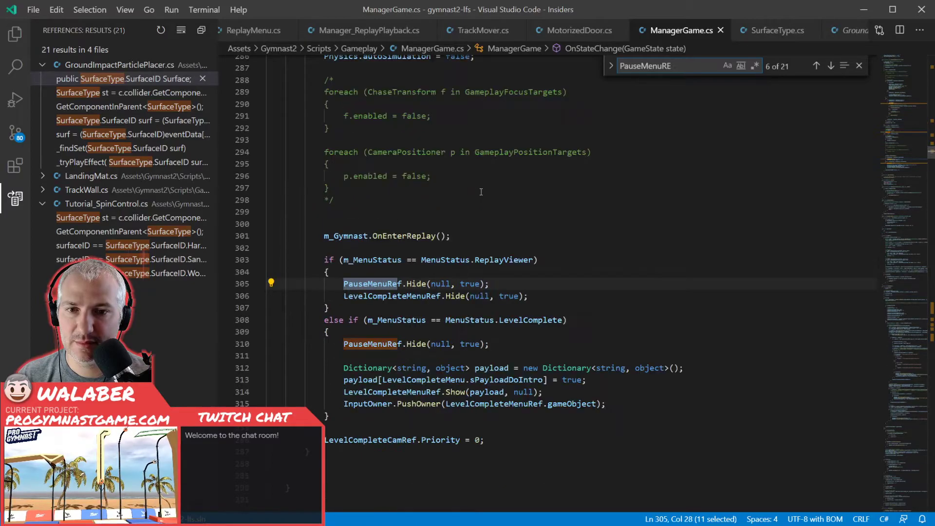
{"action": "key", "text": "Return"}
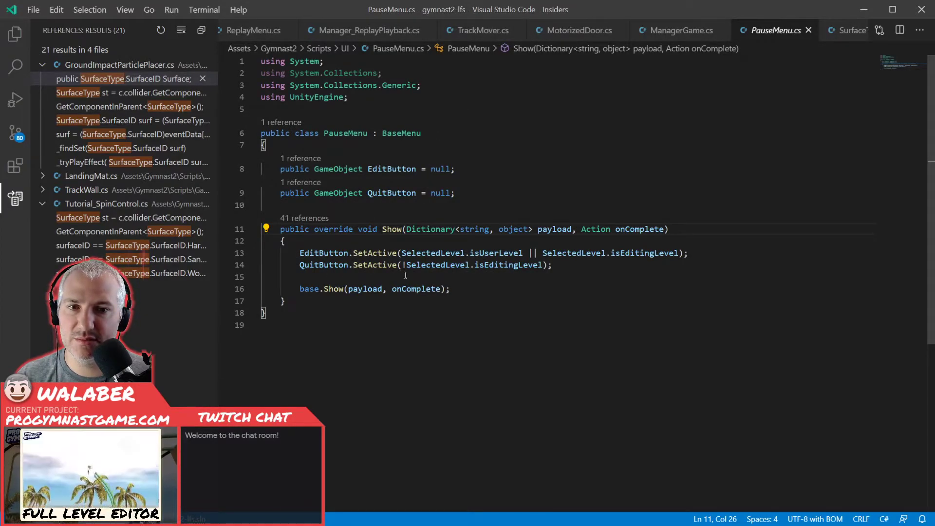
Add blank lines after the QuitButton.SetActive line in PauseMenu.cs's Show method and open Settings_SoundAndVisuals.cs.
{"action": "left_click", "coordinate": [550, 270]}
{"action": "key", "text": "Return"}
{"action": "key", "text": "Return"}
{"action": "key", "text": "ctrl+p"}
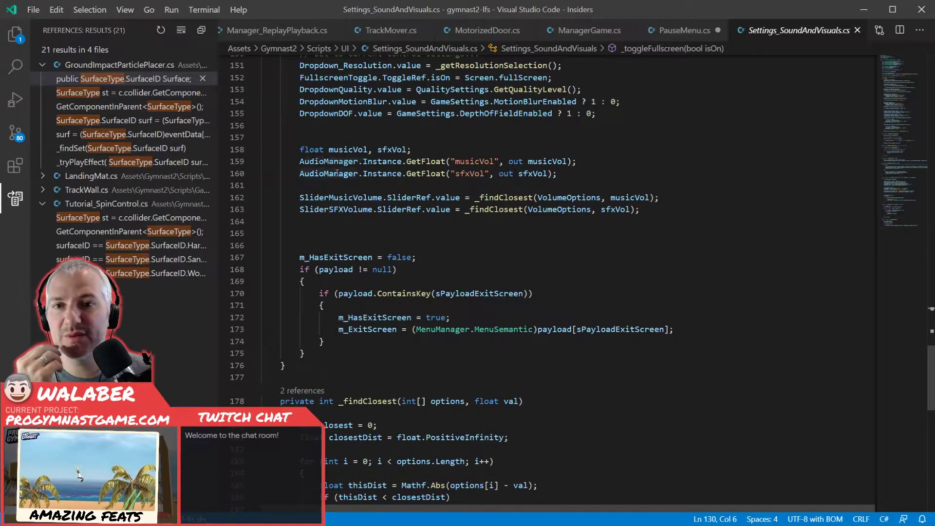
Open AudioManager.cs and examine how it applies the musicVol and sfxVol settings through SetFloat and GetFloat.
{"action": "key", "text": "ctrl+p"}
{"action": "type", "text": "audiomanager"}
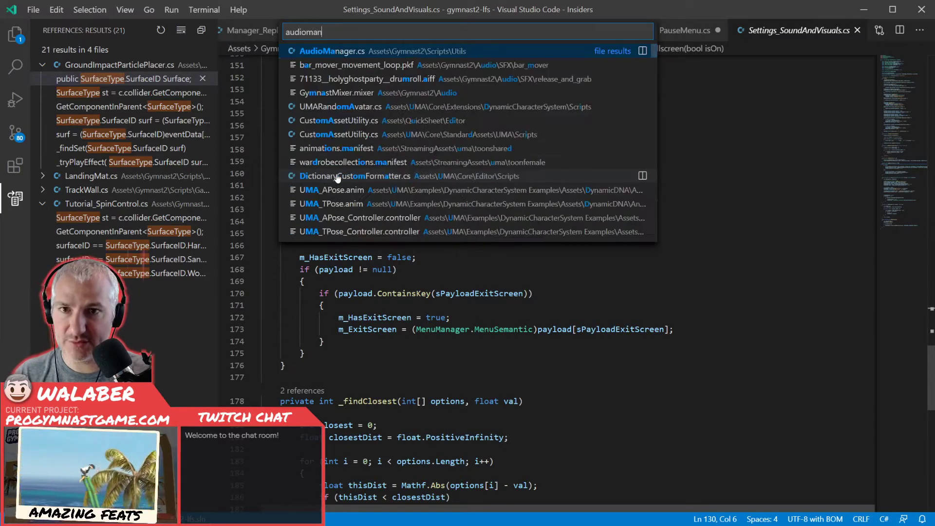
{"action": "key", "text": "Return"}
{"action": "left_click", "coordinate": [546, 276]}
{"action": "scroll", "coordinate": [546, 276], "scroll_direction": "down", "scroll_amount": 7}
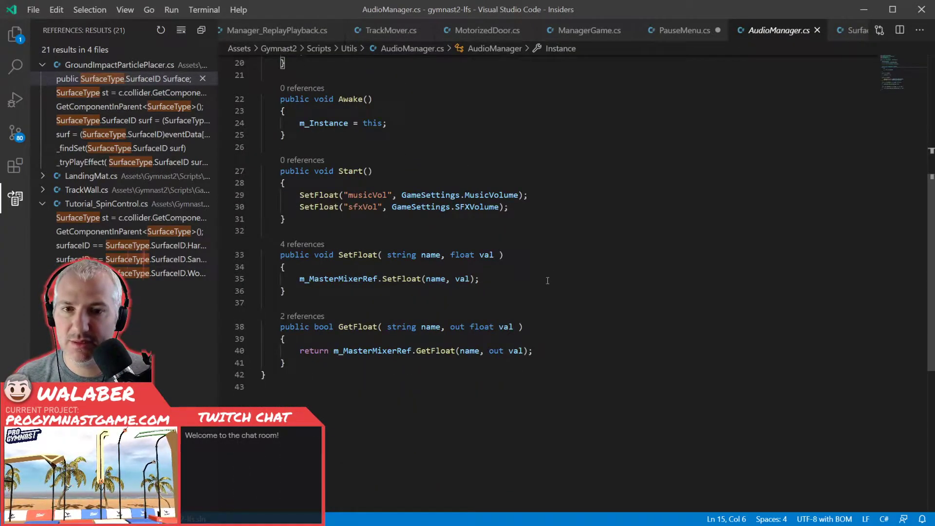
{"action": "scroll", "coordinate": [548, 280], "scroll_direction": "up", "scroll_amount": 5}
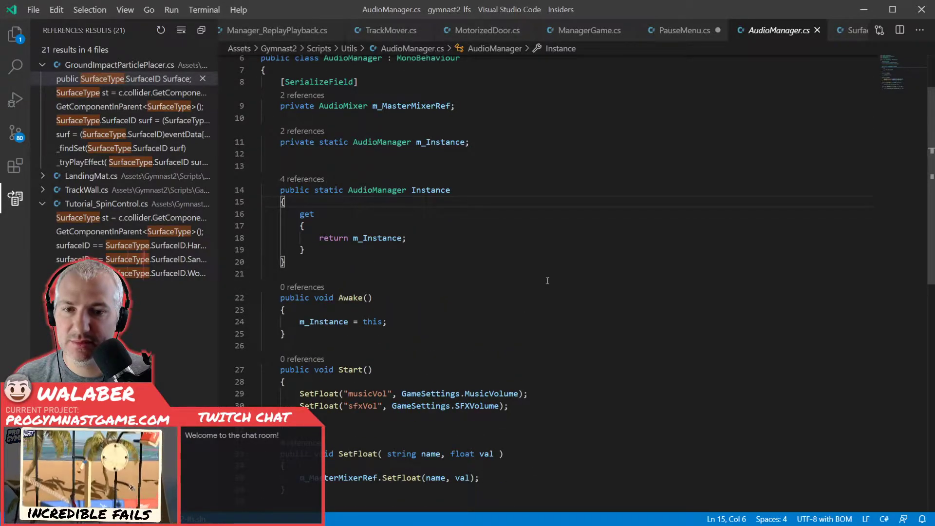
{"action": "scroll", "coordinate": [547, 281], "scroll_direction": "down", "scroll_amount": 2}
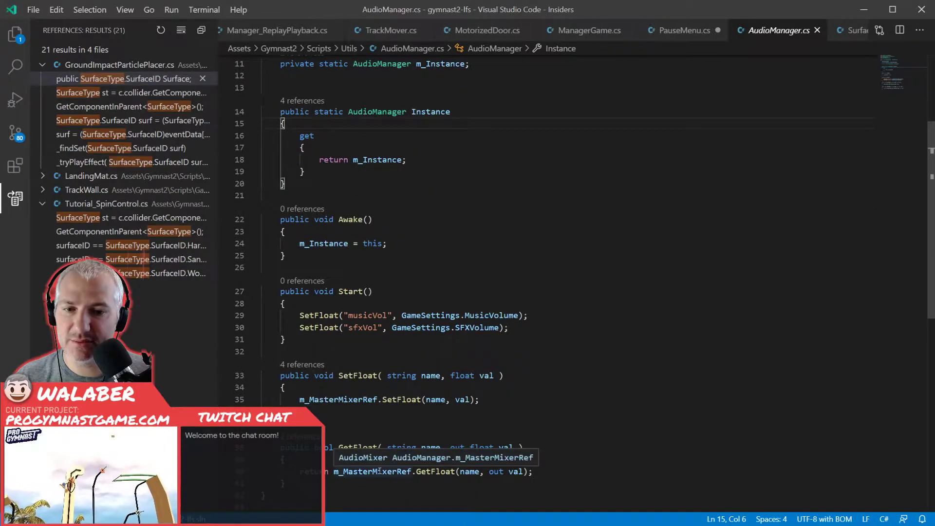
{"action": "left_click", "coordinate": [419, 281]}
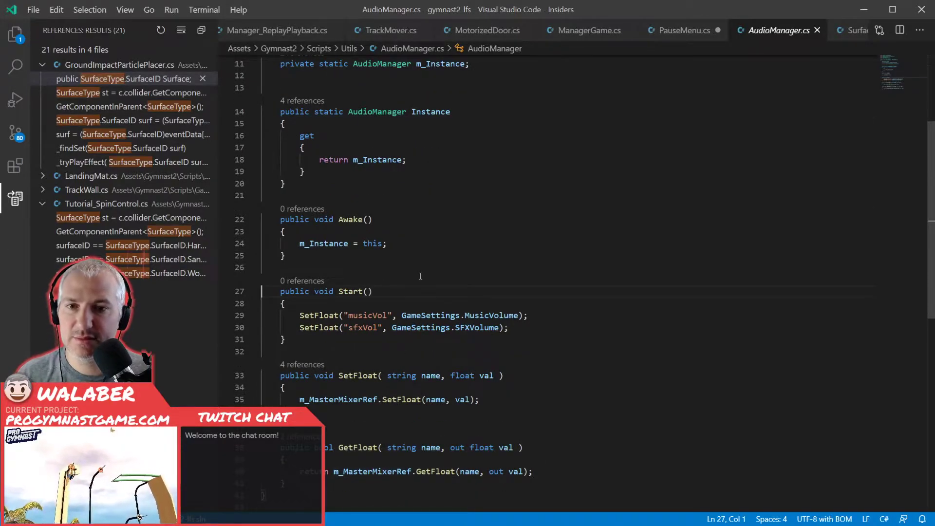
{"action": "scroll", "coordinate": [424, 243], "scroll_direction": "up", "scroll_amount": 1}
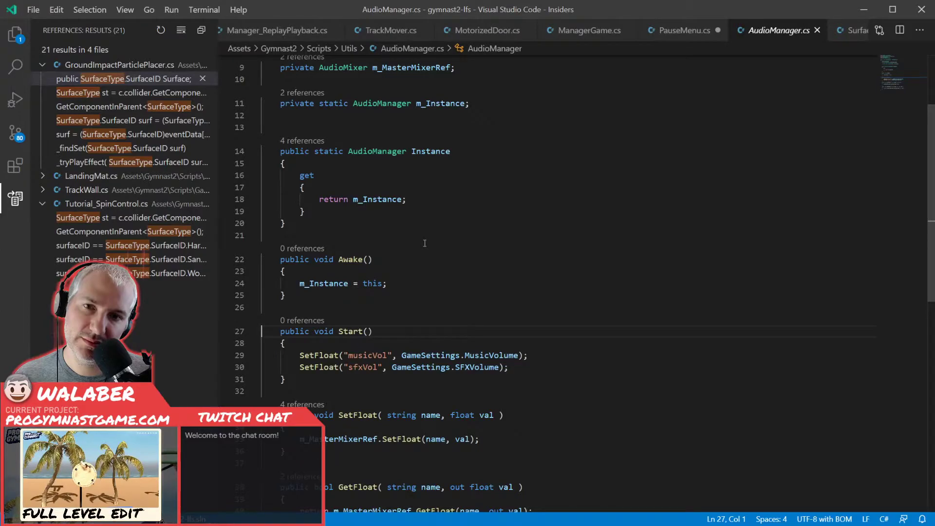
{"action": "scroll", "coordinate": [424, 243], "scroll_direction": "up", "scroll_amount": 2}
{"action": "scroll", "coordinate": [425, 243], "scroll_direction": "down", "scroll_amount": 3}
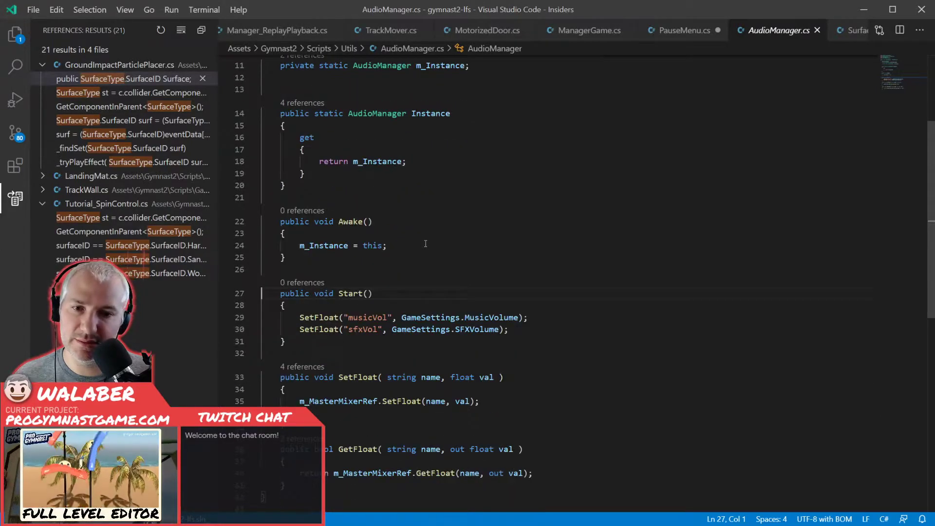
Return to PauseMenu.cs, find files matching "settings" and open Settings_SoundAndVisuals.cs.
{"action": "left_click", "coordinate": [701, 32]}
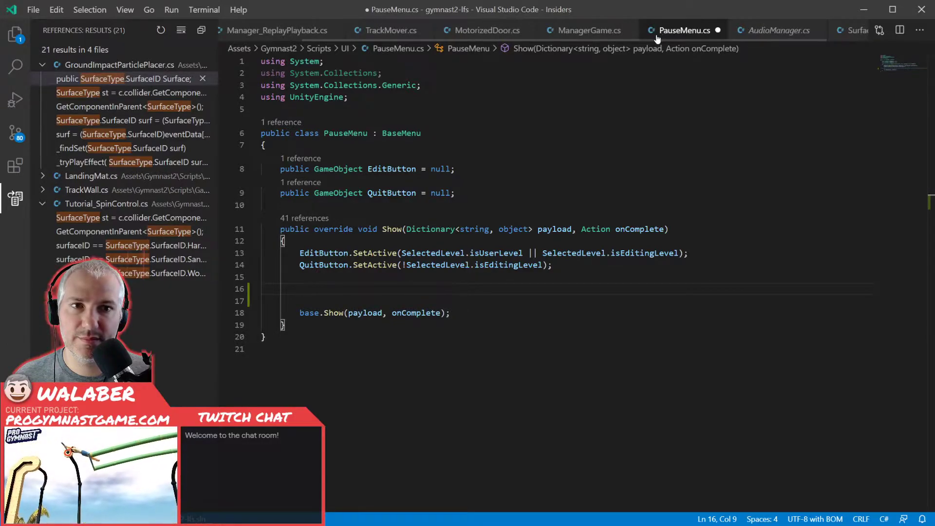
{"action": "key", "text": "ctrl+p"}
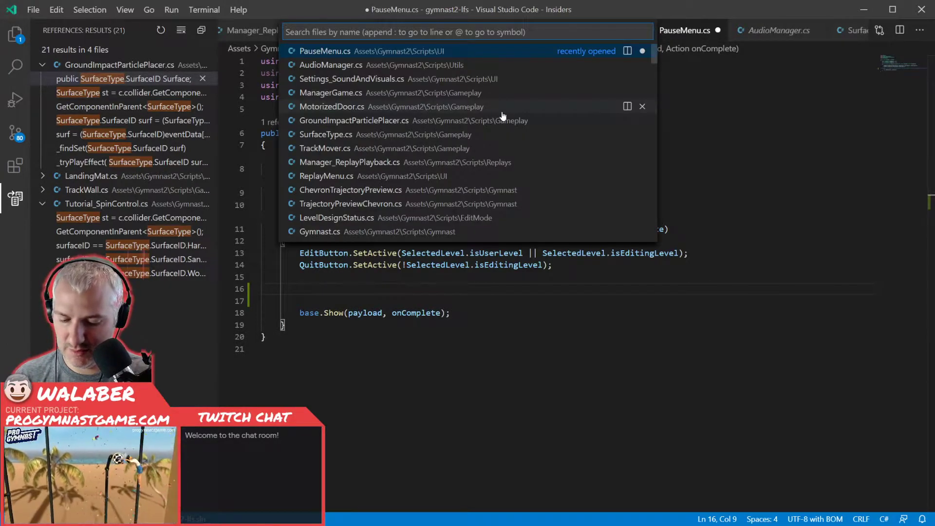
{"action": "type", "text": "settings"}
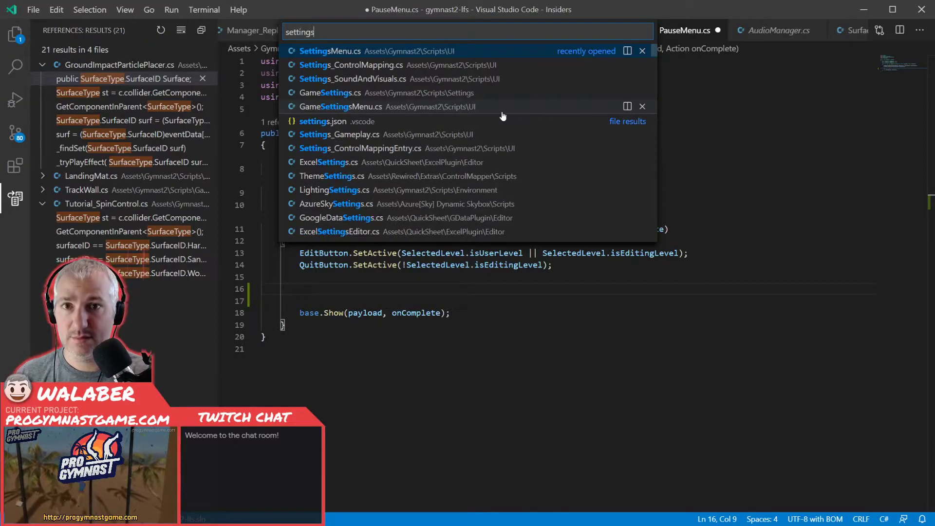
{"action": "key", "text": "Down"}
{"action": "key", "text": "Down"}
{"action": "key", "text": "Return"}
Examine how Show reads musicVol and sfxVol through AudioManager.Instance.GetFloat, switching briefly to Unity and back to Visual Studio Code.
{"action": "left_click", "coordinate": [554, 245]}
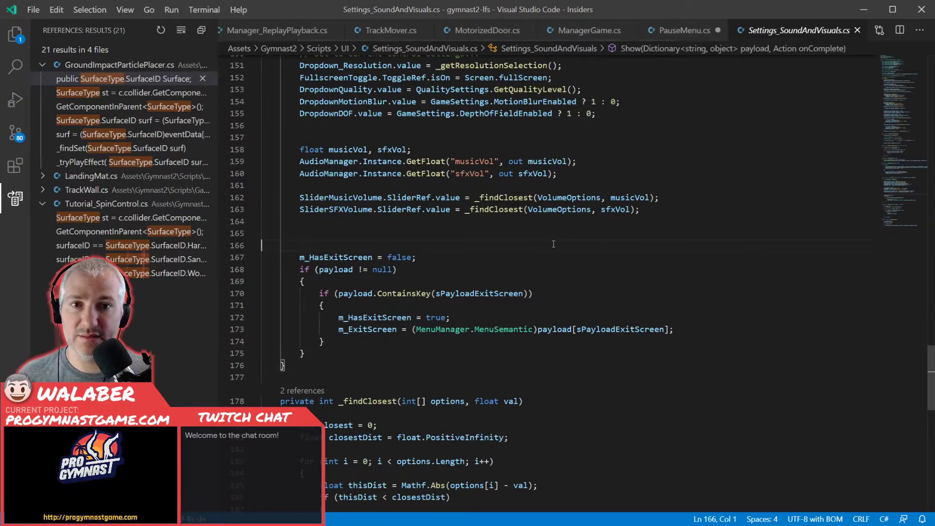
{"action": "scroll", "coordinate": [514, 237], "scroll_direction": "up", "scroll_amount": 1}
{"action": "left_click", "coordinate": [564, 213]}
{"action": "key", "text": "shift+Home"}
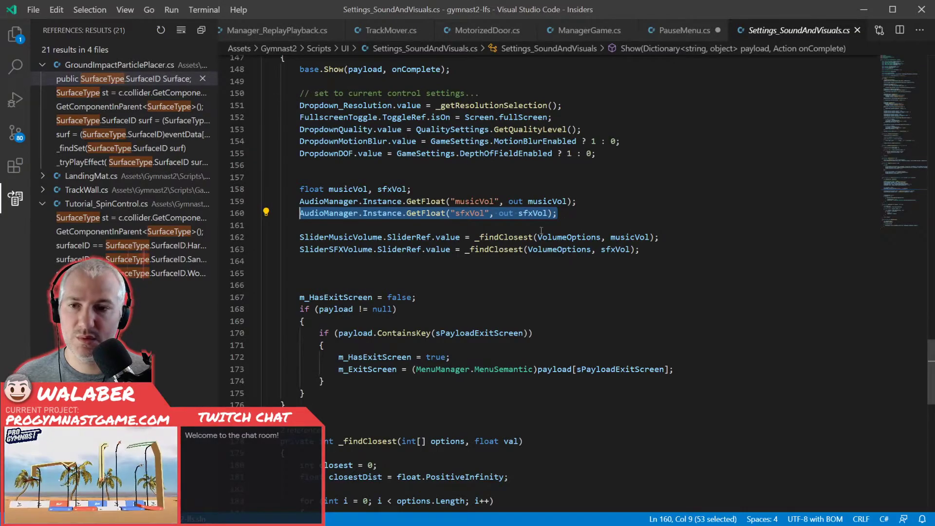
{"action": "left_click", "coordinate": [406, 223]}
{"action": "key", "text": "alt+Tab"}
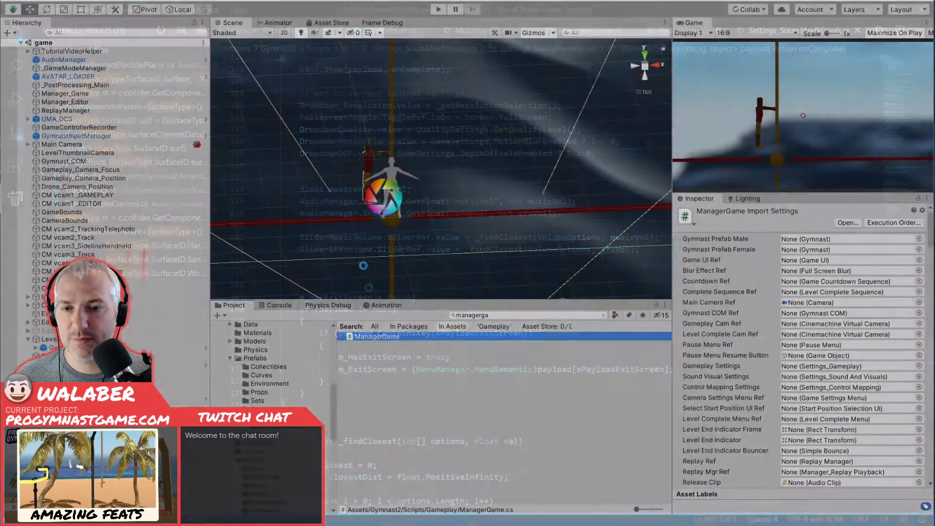
{"action": "key", "text": "alt+Tab"}
Open AudioManager.cs and add an empty public void Mute( string name ) method after GetFloat.
{"action": "key", "text": "ctrl+p"}
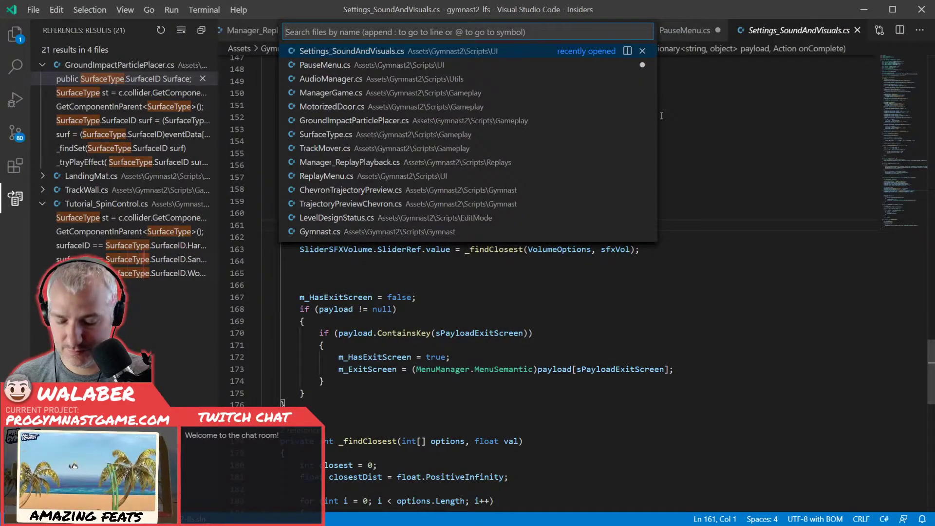
{"action": "type", "text": "audioman"}
{"action": "key", "text": "Return"}
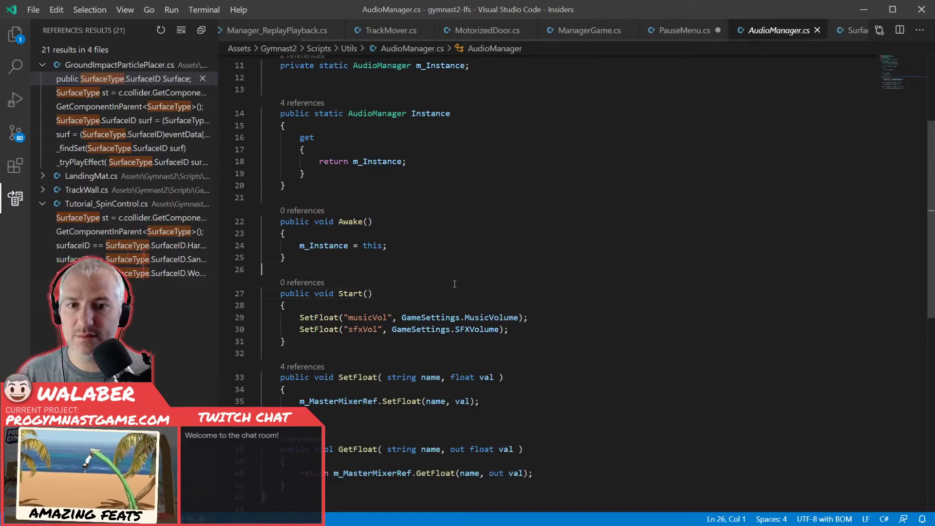
{"action": "scroll", "coordinate": [454, 285], "scroll_direction": "down", "scroll_amount": 3}
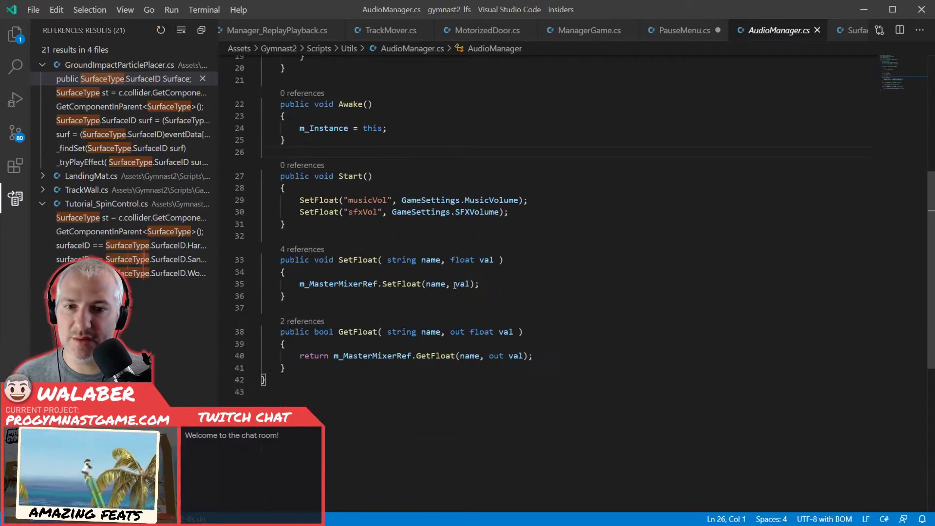
{"action": "left_click", "coordinate": [300, 367]}
{"action": "key", "text": "Return"}
{"action": "key", "text": "Return"}
{"action": "type", "text": "public"}
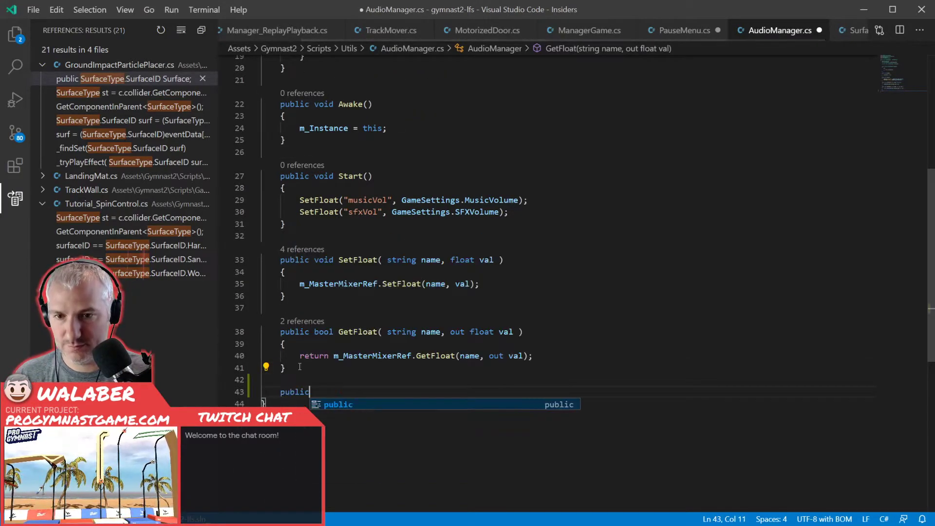
{"action": "type", "text": " void Mute"}
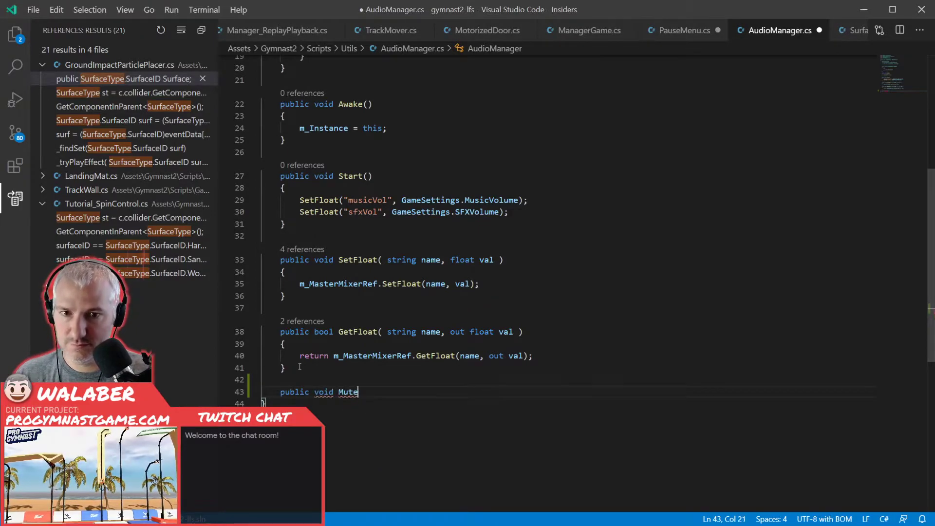
{"action": "type", "text": "( string name )"}
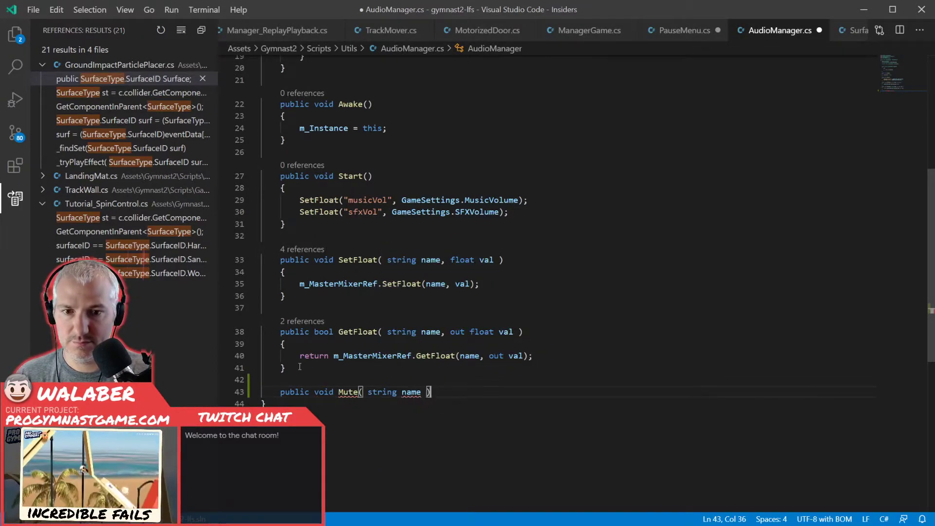
{"action": "key", "text": "Return"}
{"action": "type", "text": "{"}
{"action": "key", "text": "Return"}
Try an m_MasterMixerRef.Mute call in the Mute method's body, clear it, and save AudioManager.cs.
{"action": "type", "text": "m_MasterMixerRef.Mute("}
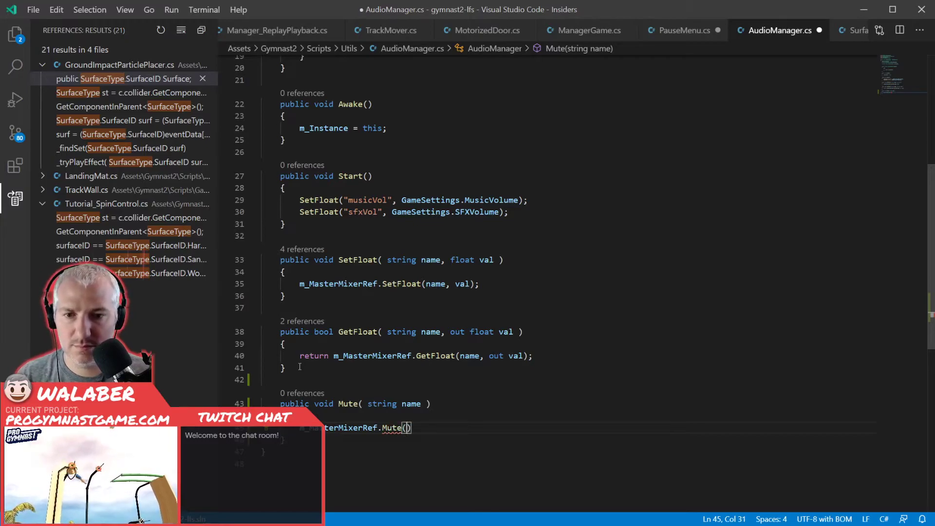
{"action": "key", "text": "shift+Home"}
{"action": "key", "text": "Delete"}
{"action": "key", "text": "ctrl+s"}
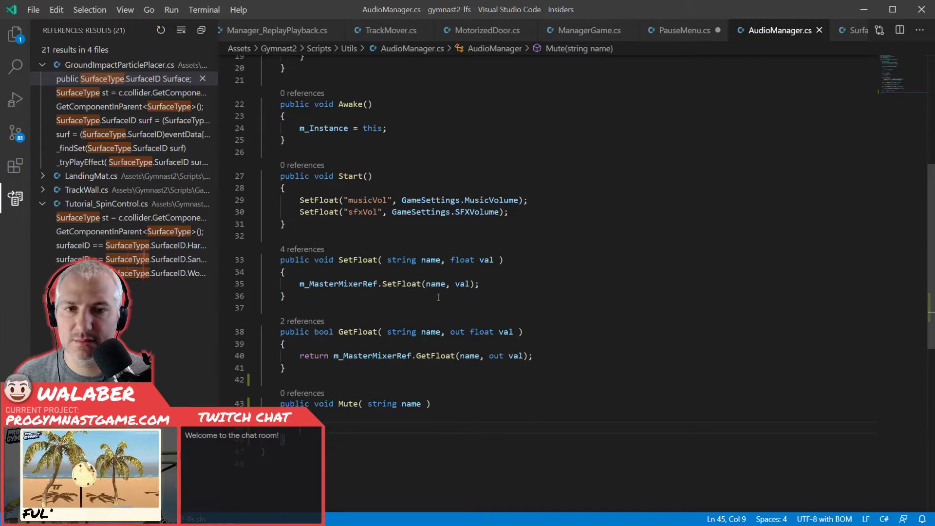
Go to the definition of AudioMixer from the m_MasterMixerRef declaration and read through its available members.
{"action": "scroll", "coordinate": [438, 296], "scroll_direction": "up", "scroll_amount": 1}
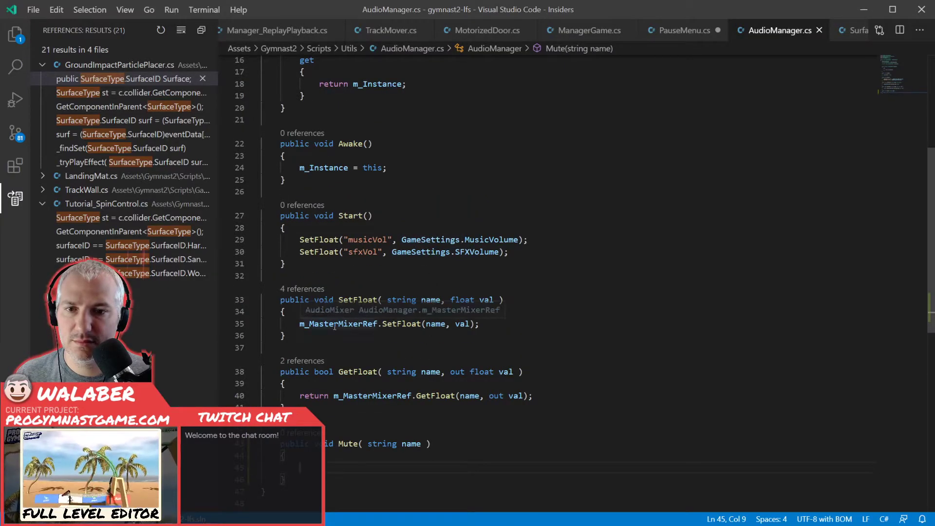
{"action": "scroll", "coordinate": [355, 318], "scroll_direction": "up", "scroll_amount": 4}
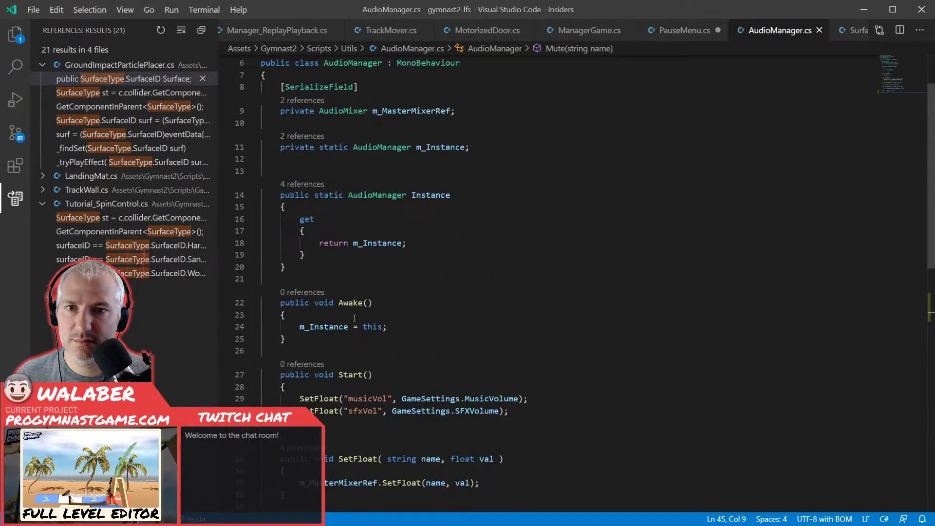
{"action": "right_click", "coordinate": [347, 112]}
{"action": "left_click", "coordinate": [404, 123]}
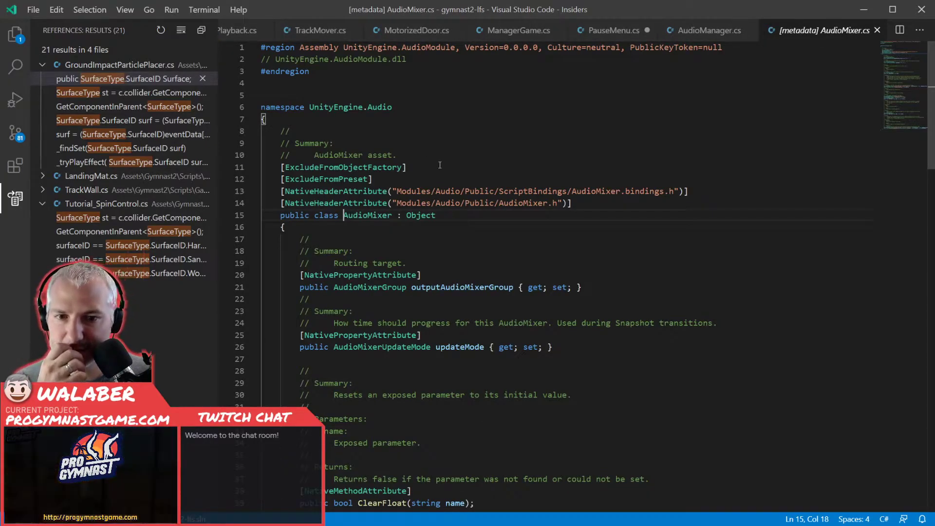
{"action": "scroll", "coordinate": [440, 168], "scroll_direction": "down", "scroll_amount": 4}
{"action": "scroll", "coordinate": [444, 174], "scroll_direction": "down", "scroll_amount": 8}
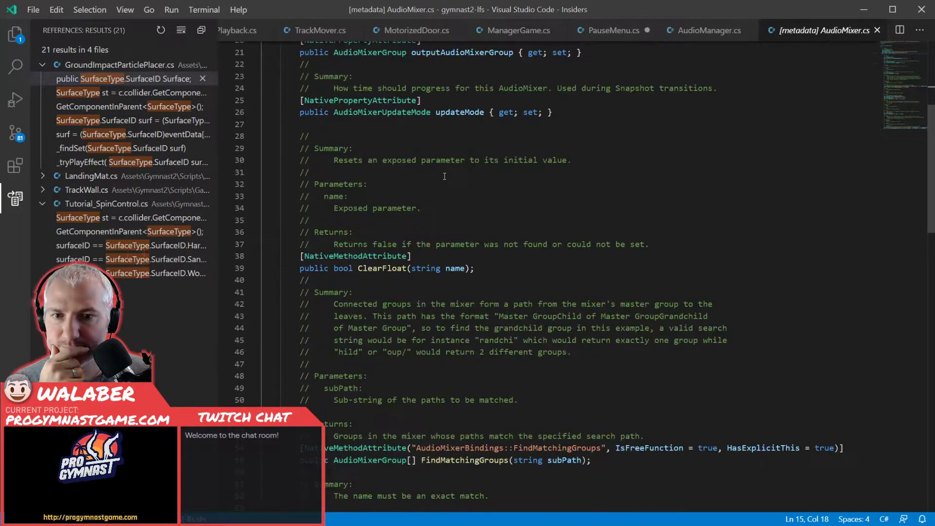
In PauseMenu.cs, replace the sfxVol parameter name in Hide's SetFloat call with worldSoundsVol.
{"action": "key", "text": "ctrl+Tab"}
{"action": "key", "text": "ctrl+c"}
{"action": "double_click", "coordinate": [474, 432]}
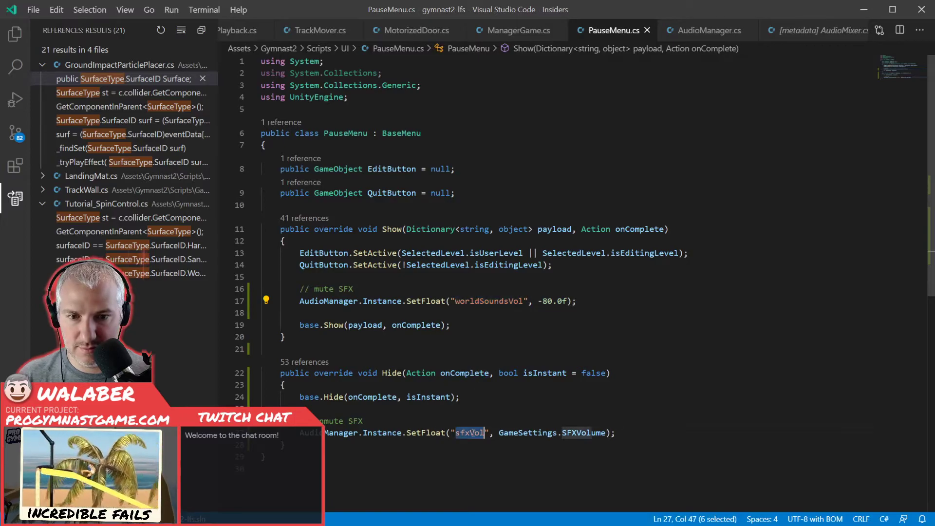
{"action": "key", "text": "ctrl+v"}
Replace GameSettings.SFXVolume in Hide's worldSoundsVol SetFloat call with 0.0f and save PauseMenu.cs.
{"action": "left_click", "coordinate": [538, 432]}
{"action": "key", "text": "ctrl+shift+Right"}
{"action": "key", "text": "ctrl+shift+Right"}
{"action": "key", "text": "ctrl+shift+Right"}
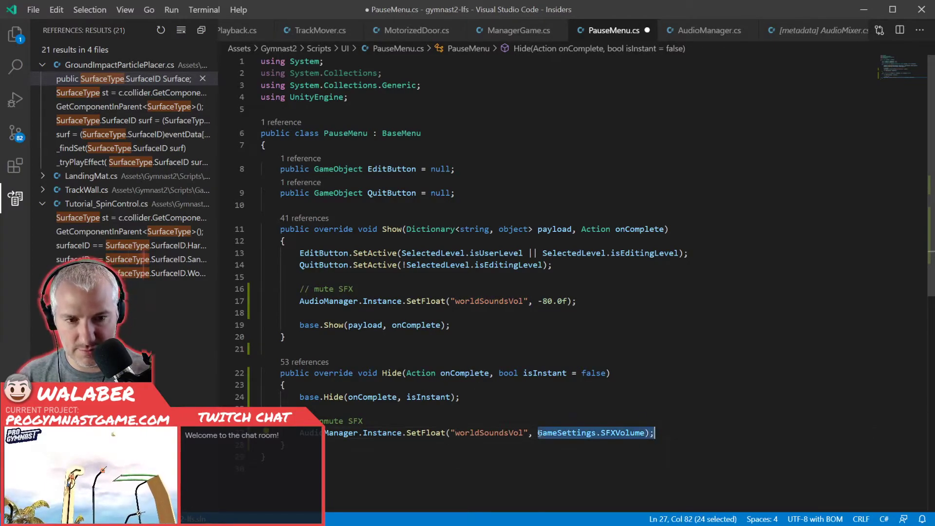
{"action": "type", "text": "0.0"}
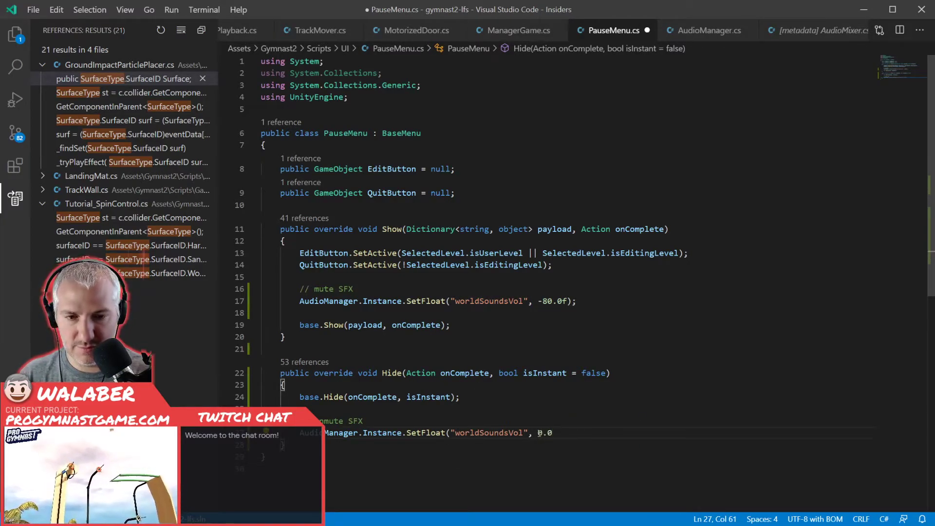
{"action": "type", "text": ");"}
{"action": "key", "text": "ctrl+s"}
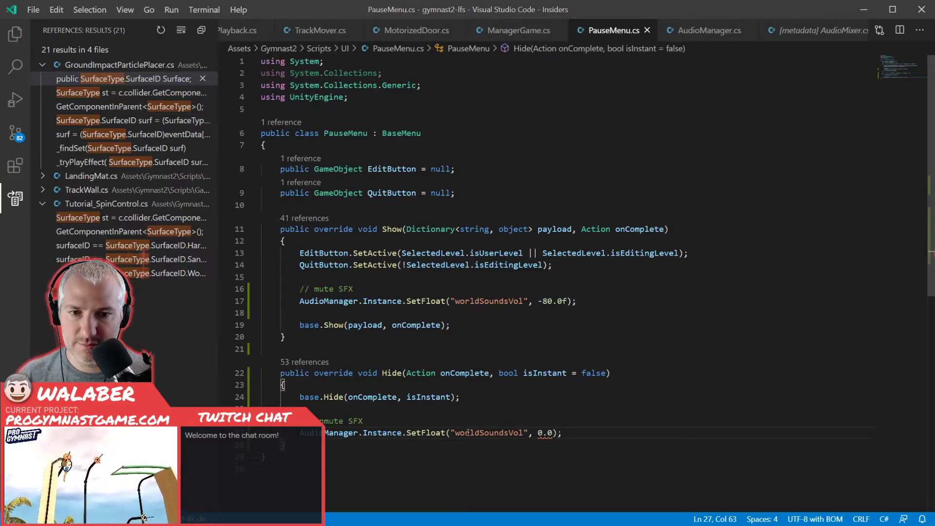
{"action": "left_click", "coordinate": [553, 434]}
{"action": "type", "text": "f"}
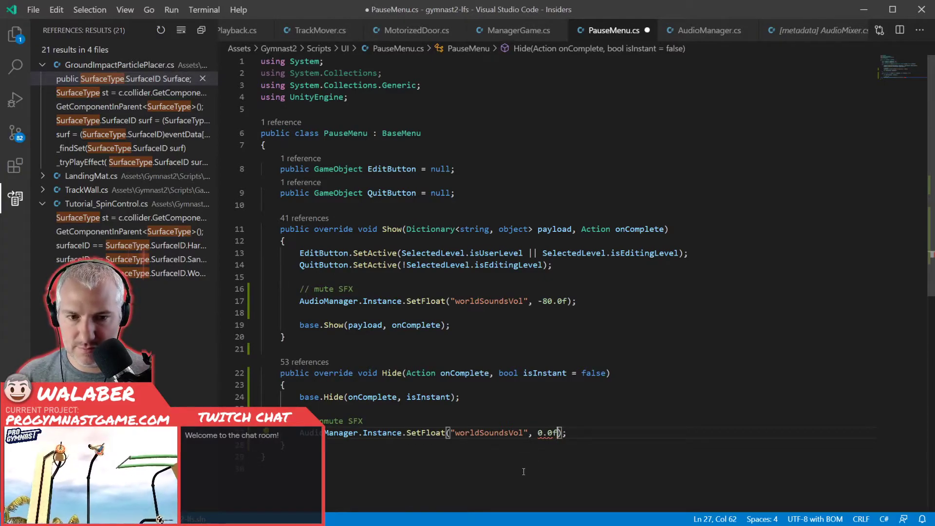
{"action": "key", "text": "ctrl+s"}
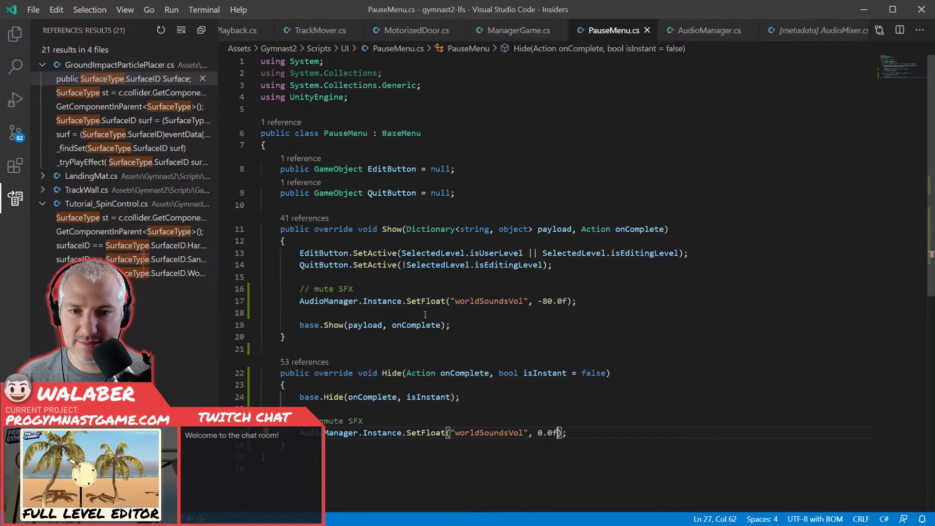
Switch to Unity, inspect the AudioManager and EffectPool_ImpactParticlesAndSounds objects, and open the latter's GroundImpactParticlePlacer script.
{"action": "left_click", "coordinate": [425, 315]}
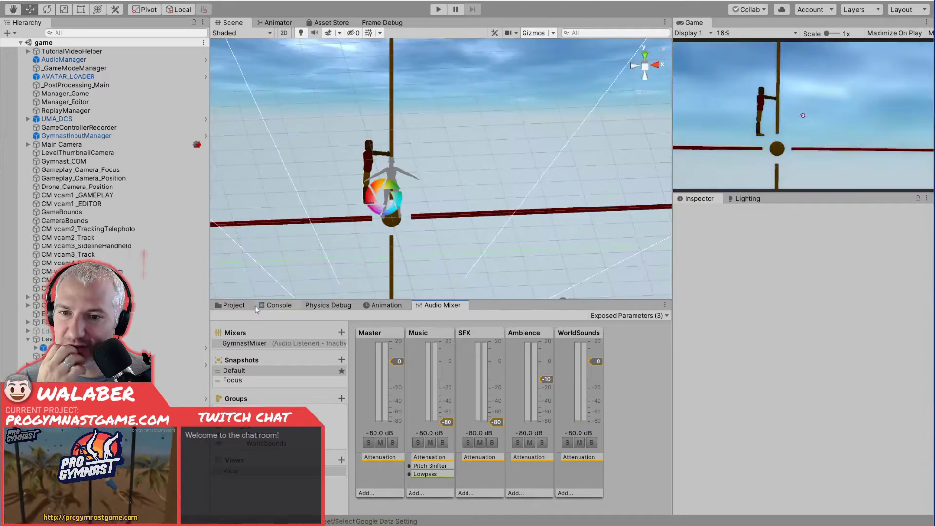
{"action": "left_click", "coordinate": [233, 305]}
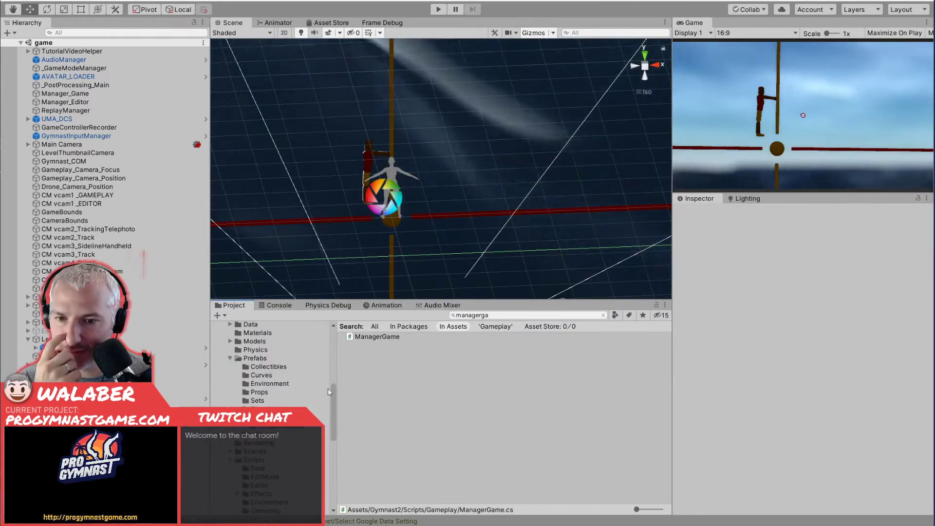
{"action": "scroll", "coordinate": [334, 359], "scroll_direction": "down", "scroll_amount": 5}
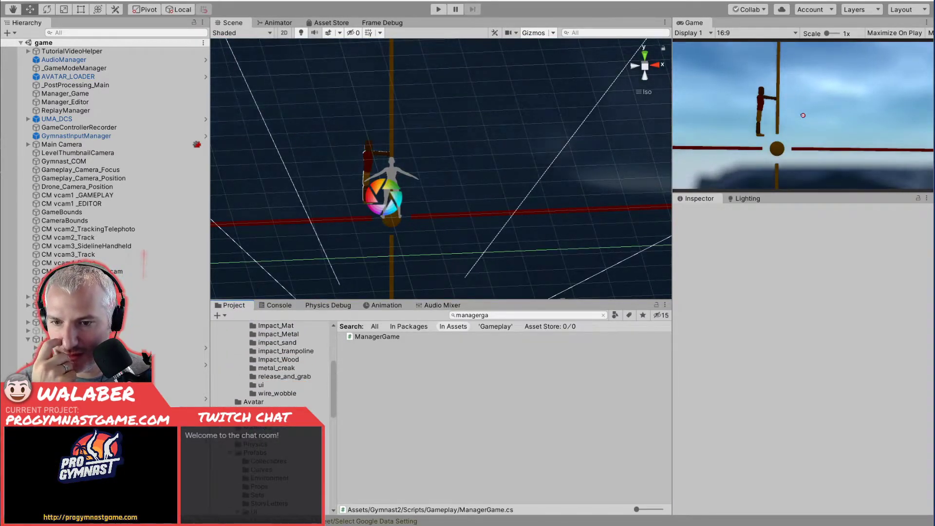
{"action": "left_click", "coordinate": [121, 457]}
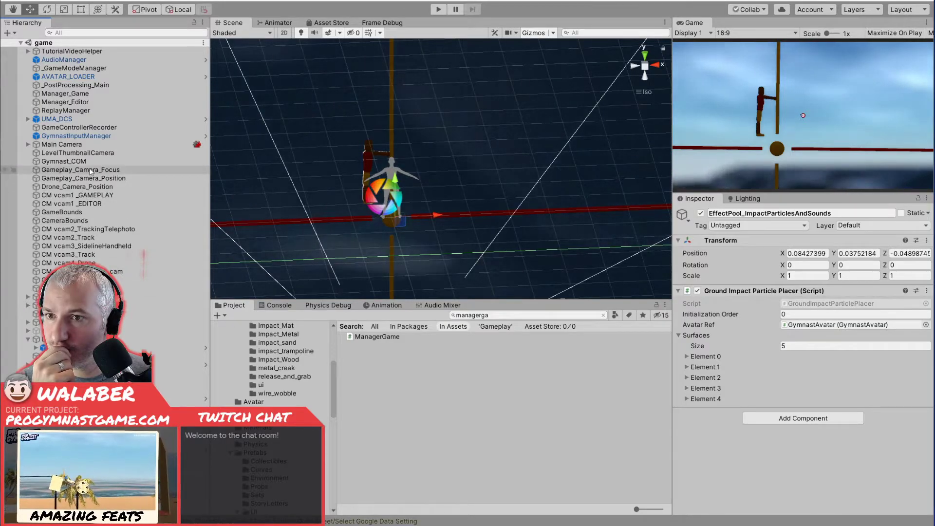
{"action": "left_click", "coordinate": [71, 60]}
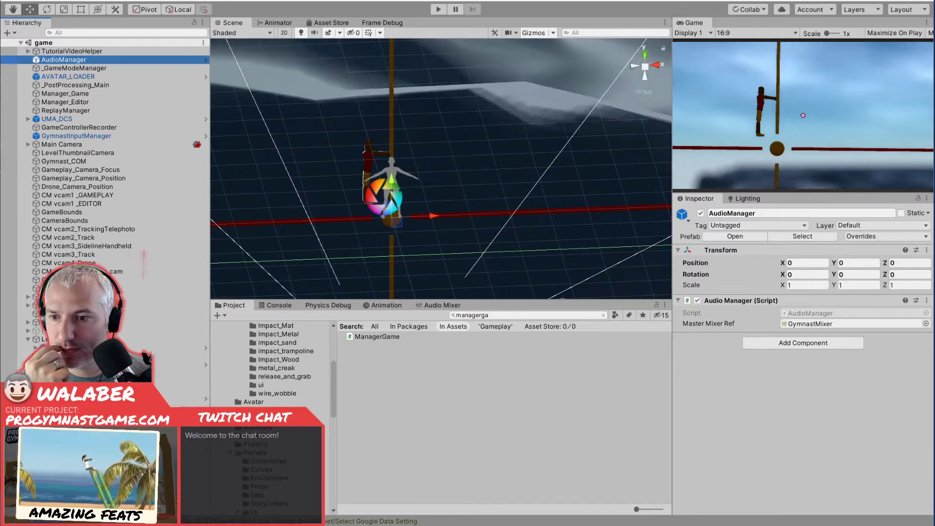
{"action": "left_click", "coordinate": [92, 438]}
{"action": "double_click", "coordinate": [857, 304]}
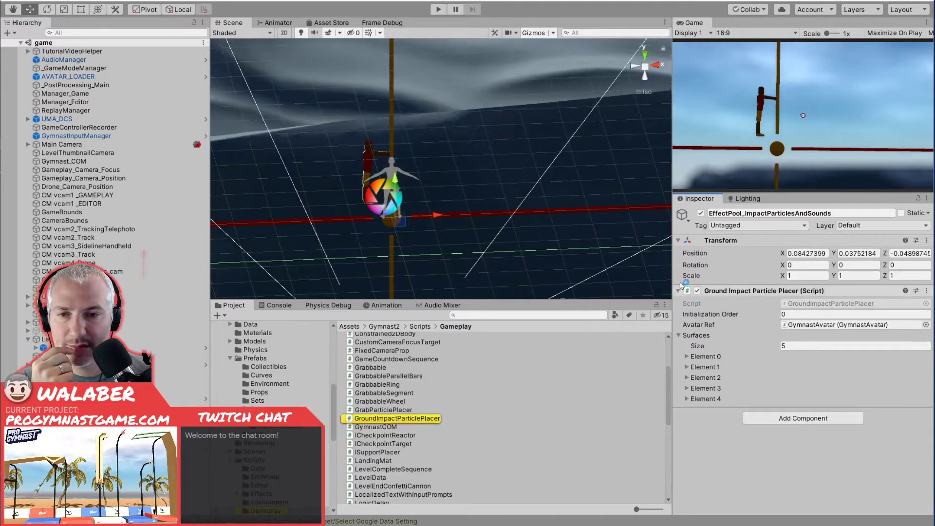
Read through GroundImpactParticlePlacer.cs to the sound call in _tryPlayEffect and go to the implementation of PlaySFX.
{"action": "scroll", "coordinate": [498, 277], "scroll_direction": "down", "scroll_amount": 13}
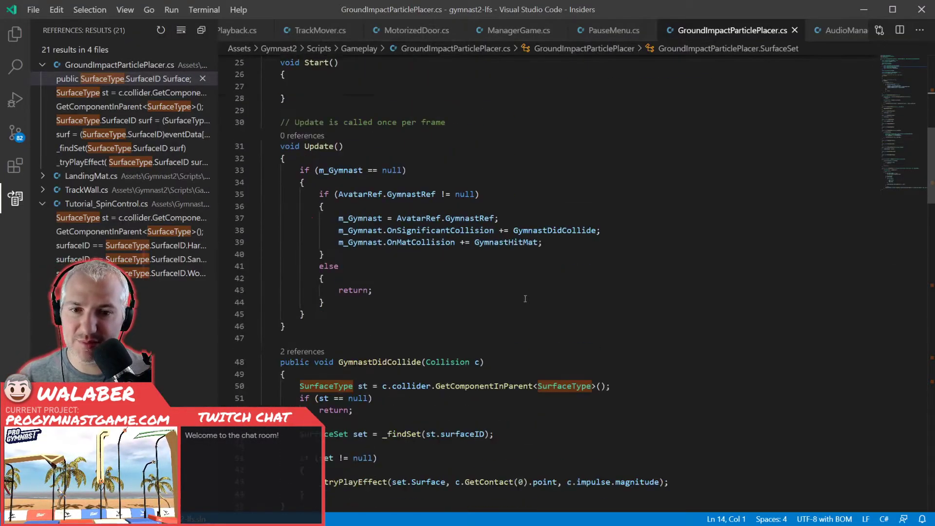
{"action": "scroll", "coordinate": [529, 298], "scroll_direction": "down", "scroll_amount": 20}
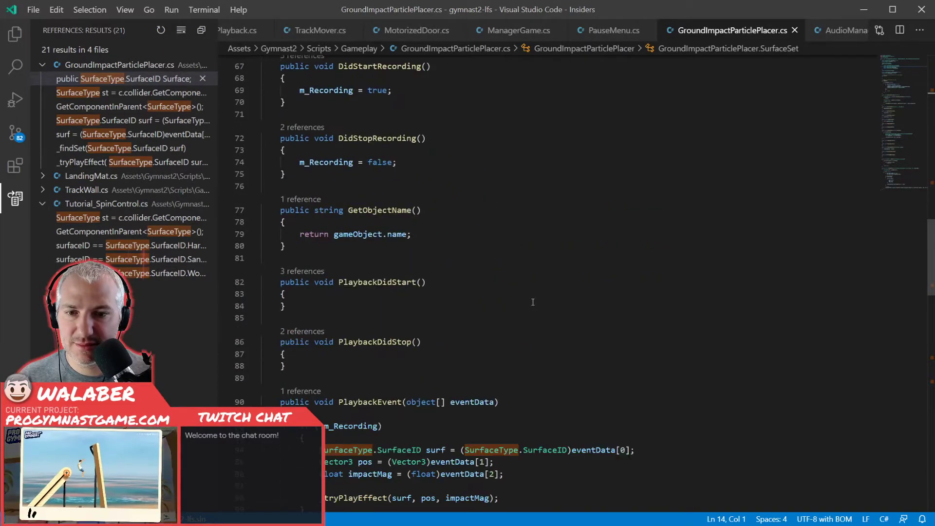
{"action": "scroll", "coordinate": [537, 308], "scroll_direction": "down", "scroll_amount": 7}
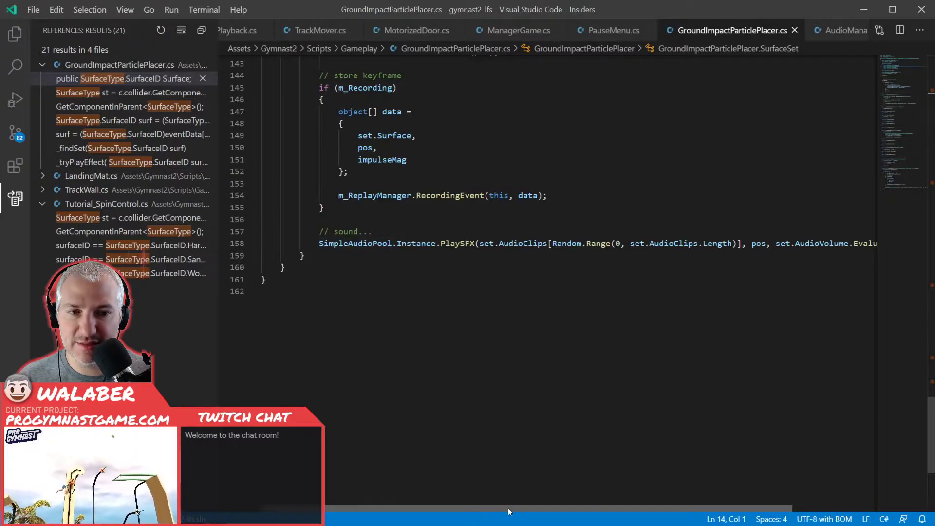
{"action": "mouse_move", "coordinate": [508, 511]}
{"action": "left_mouse_down"}
{"action": "mouse_move", "coordinate": [601, 511]}
{"action": "mouse_move", "coordinate": [506, 512]}
{"action": "left_mouse_up"}
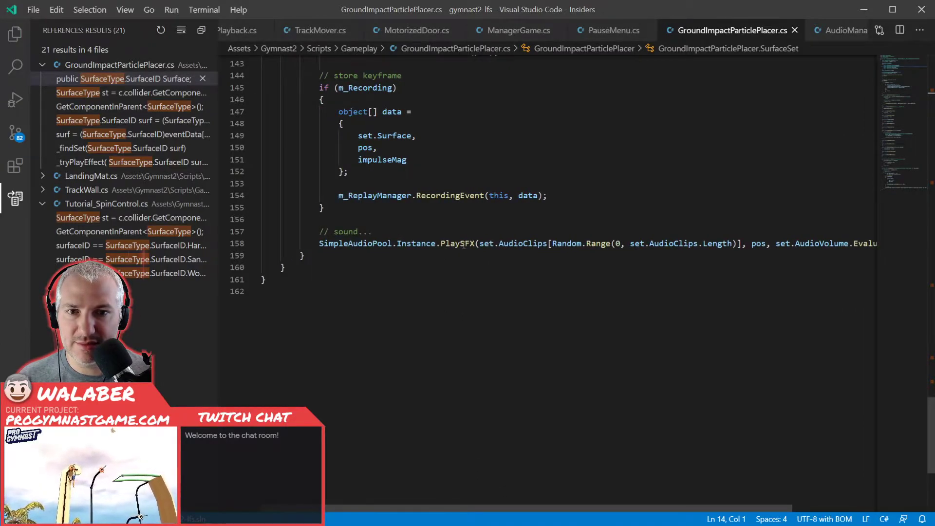
{"action": "right_click", "coordinate": [463, 245]}
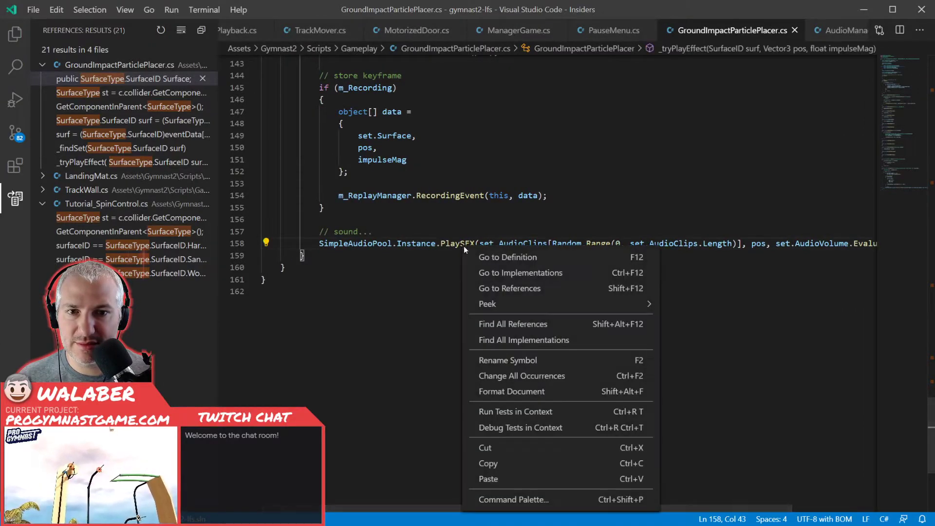
{"action": "left_click", "coordinate": [493, 271]}
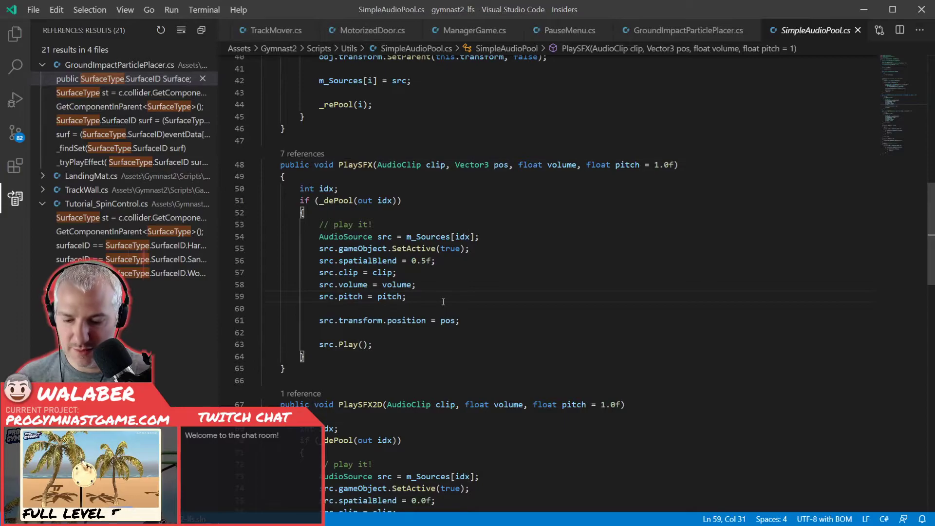
{"action": "key", "text": "Return"}
{"action": "type", "text": "src.mi"}
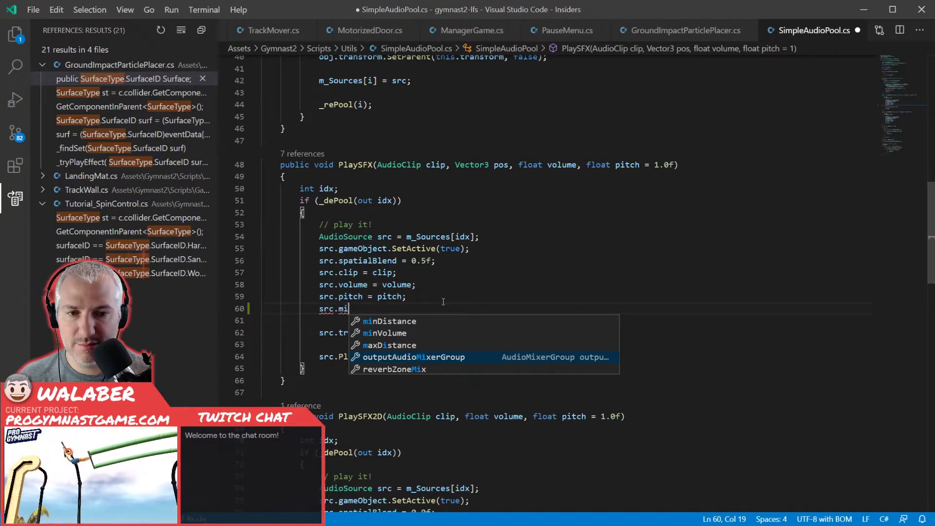
{"action": "key", "text": "Tab"}
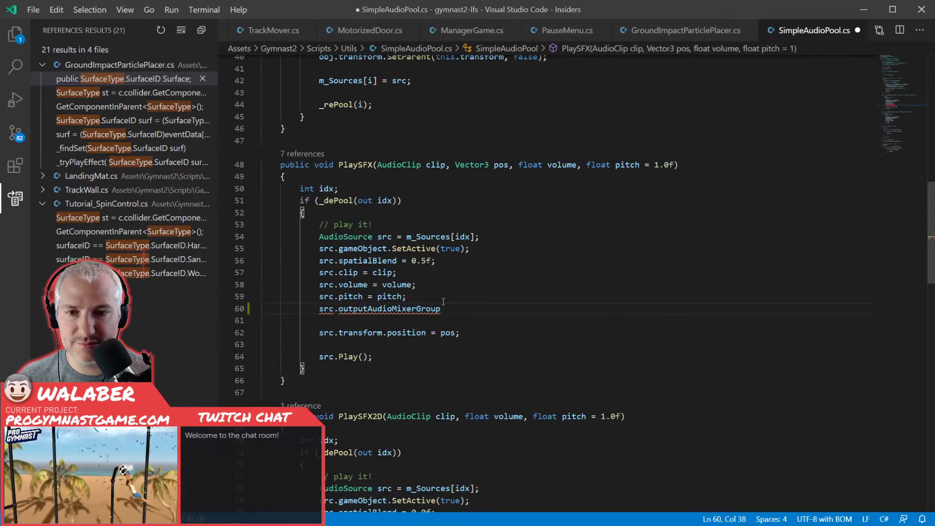
{"action": "key", "text": "BackSpace"}
{"action": "key", "text": "BackSpace"}
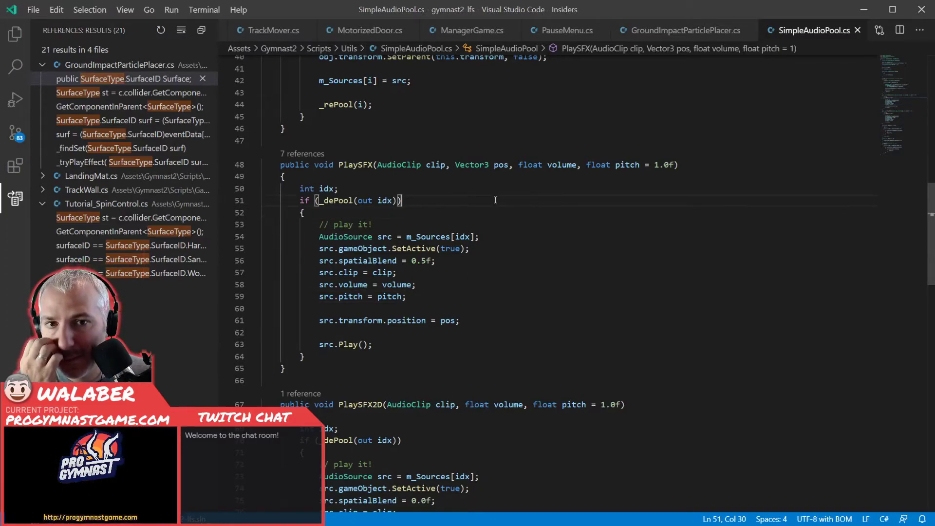
Find the uses of MixerGroup in SimpleAudioPool.cs, starting from its declaration.
{"action": "scroll", "coordinate": [495, 200], "scroll_direction": "up", "scroll_amount": 10}
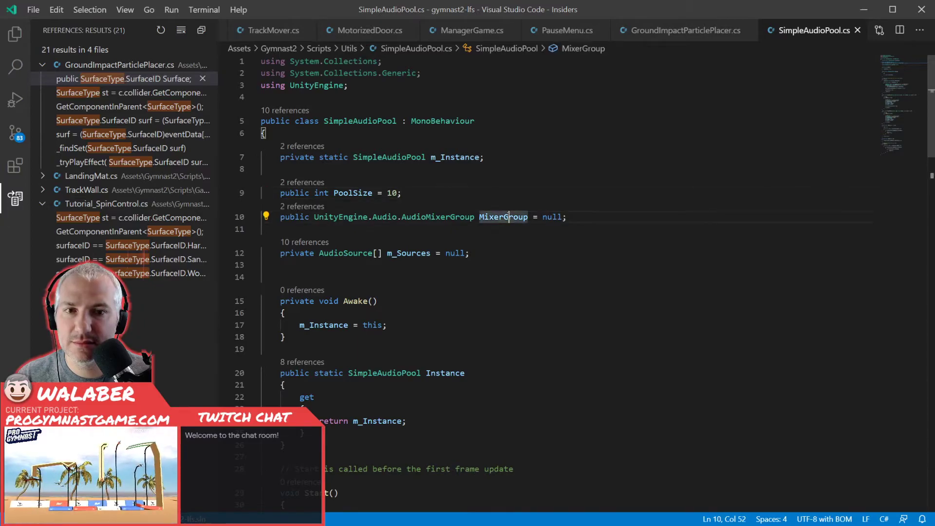
{"action": "key", "text": "ctrl+f"}
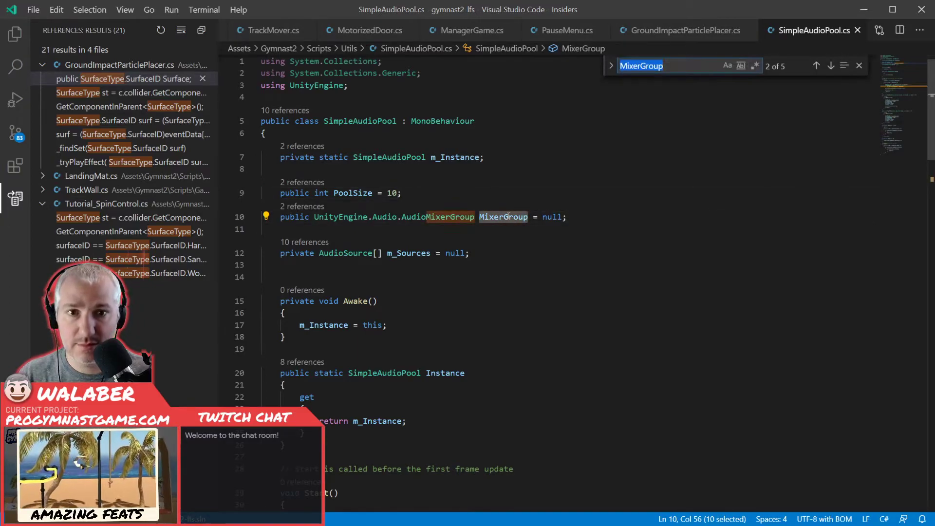
{"action": "key", "text": "Return"}
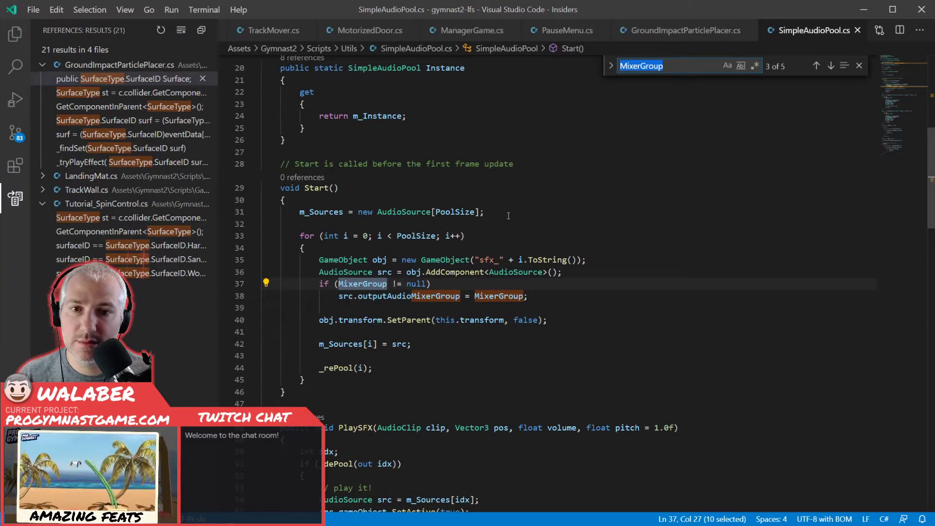
{"action": "key", "text": "Return"}
{"action": "key", "text": "Escape"}
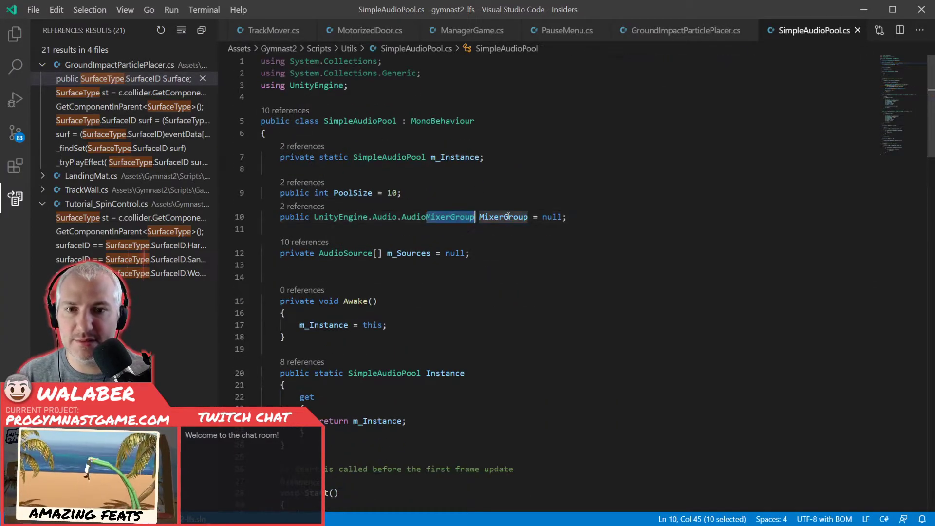
Switch to Unity and set the SFX_Pool object's Mixer Group to WorldSounds (GymnastMixer).
{"action": "key", "text": "alt+Tab"}
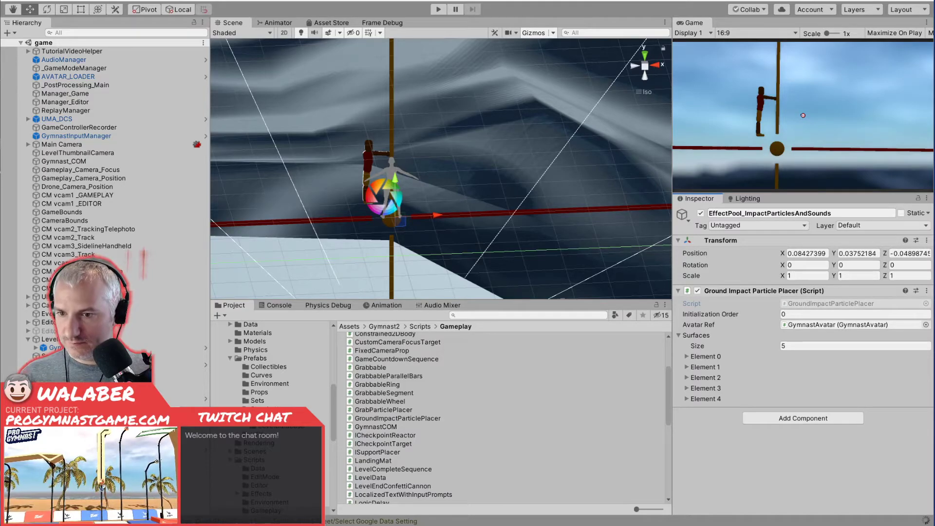
{"action": "left_click", "coordinate": [88, 438]}
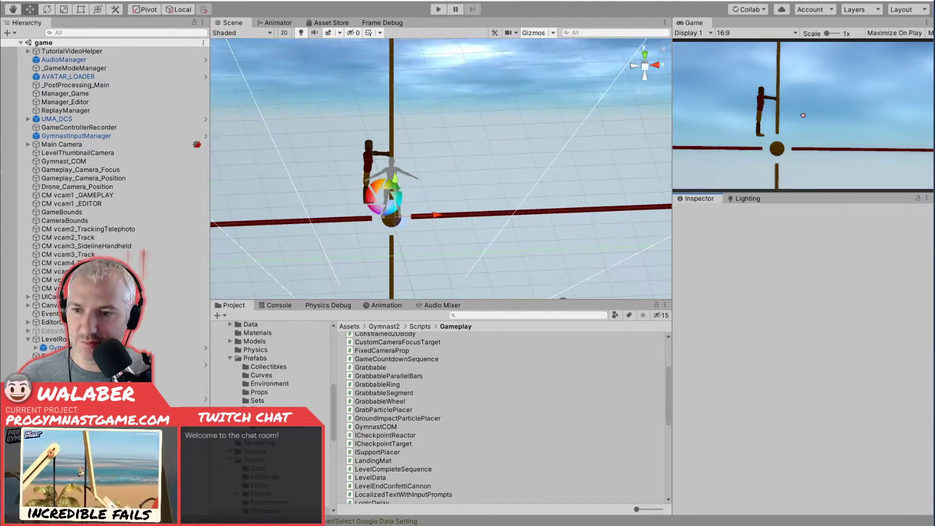
{"action": "left_click", "coordinate": [88, 423]}
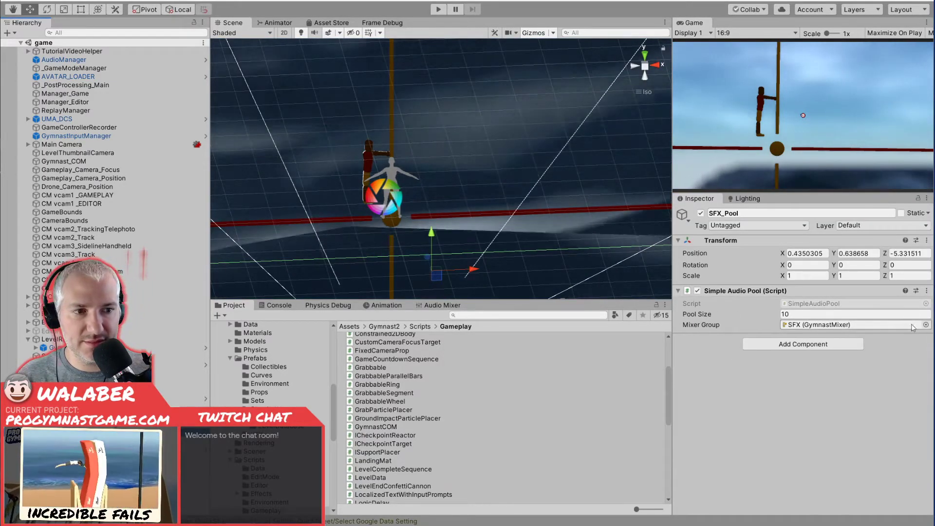
{"action": "left_click", "coordinate": [926, 325]}
{"action": "double_click", "coordinate": [249, 171]}
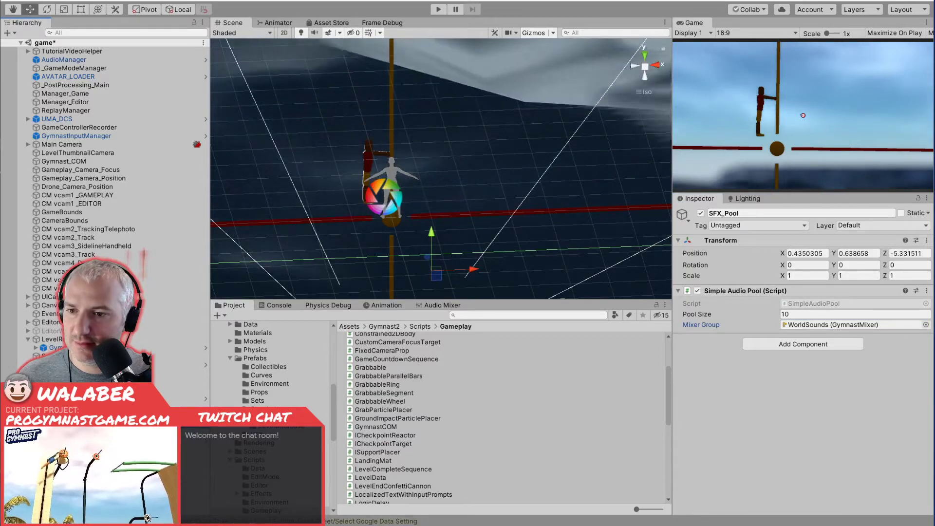
Filter the scene hierarchy with t:audiosource to inspect the Audio Source object's settings, clear the filter, and save the game scene.
{"action": "left_click", "coordinate": [116, 33]}
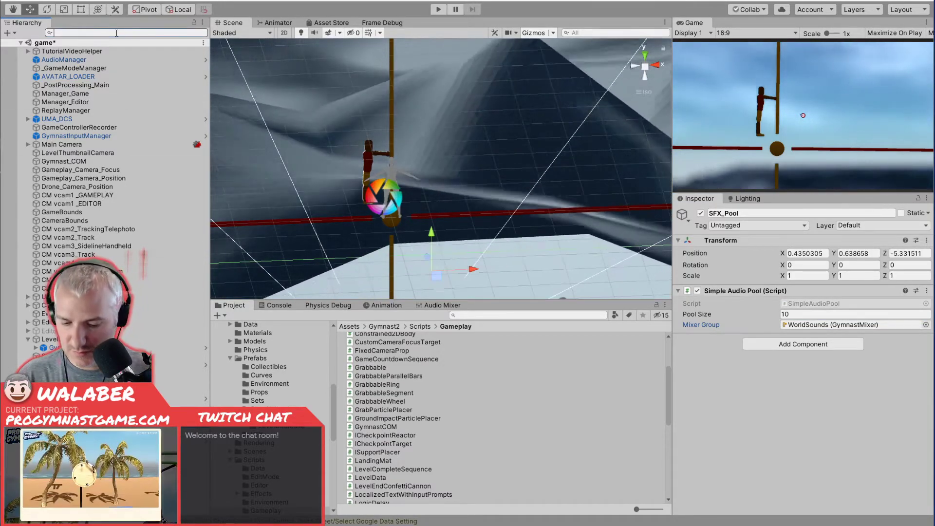
{"action": "type", "text": "t:audiosource"}
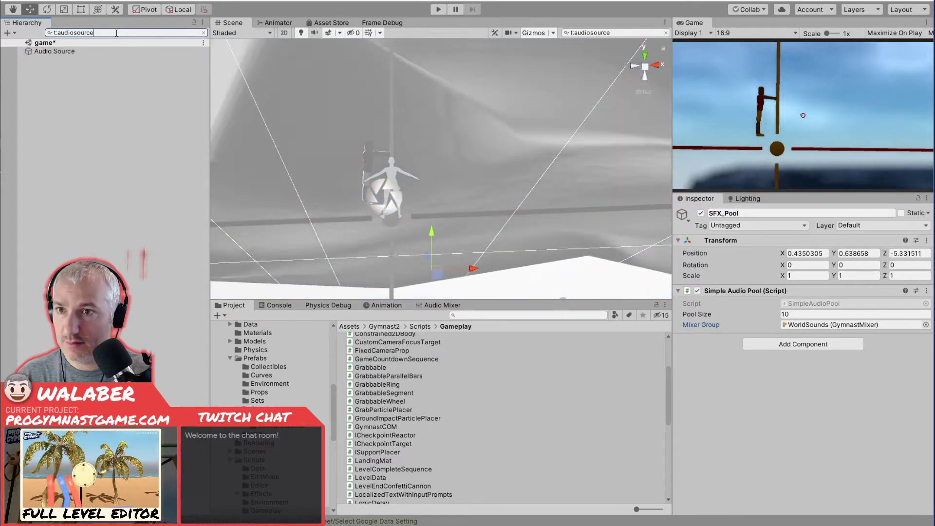
{"action": "left_click", "coordinate": [81, 52]}
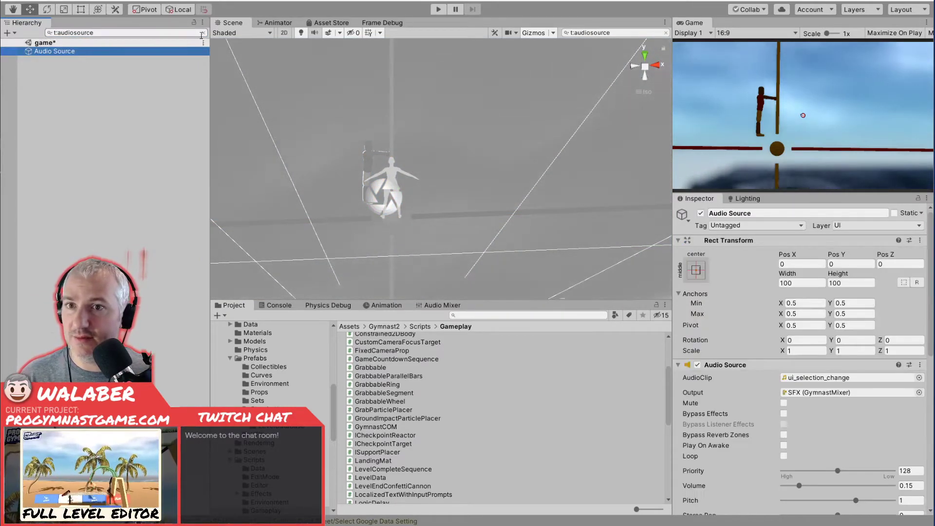
{"action": "left_click", "coordinate": [204, 33]}
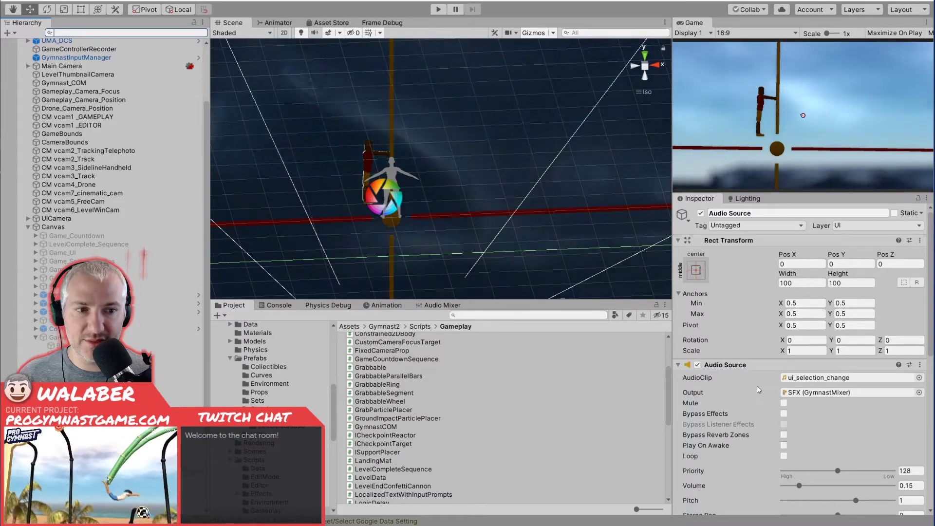
{"action": "scroll", "coordinate": [757, 386], "scroll_direction": "down", "scroll_amount": 3}
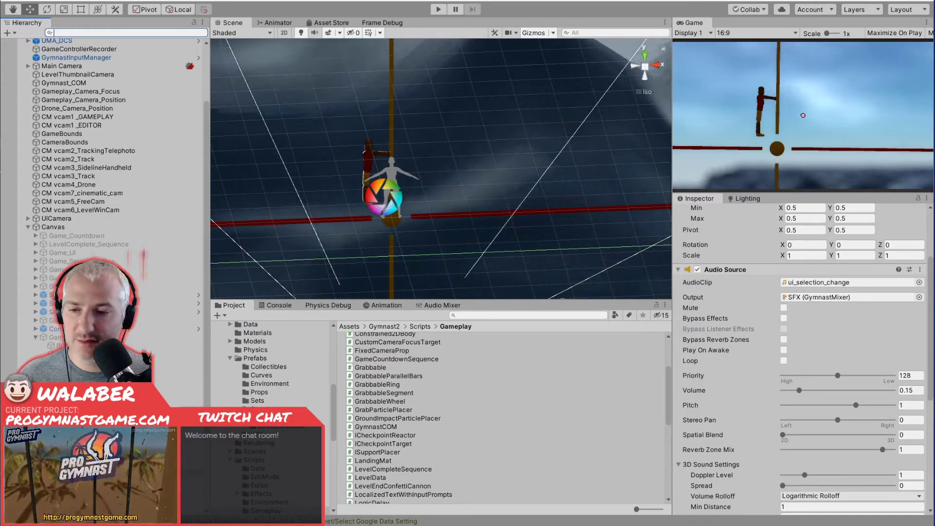
{"action": "scroll", "coordinate": [102, 146], "scroll_direction": "up", "scroll_amount": 3}
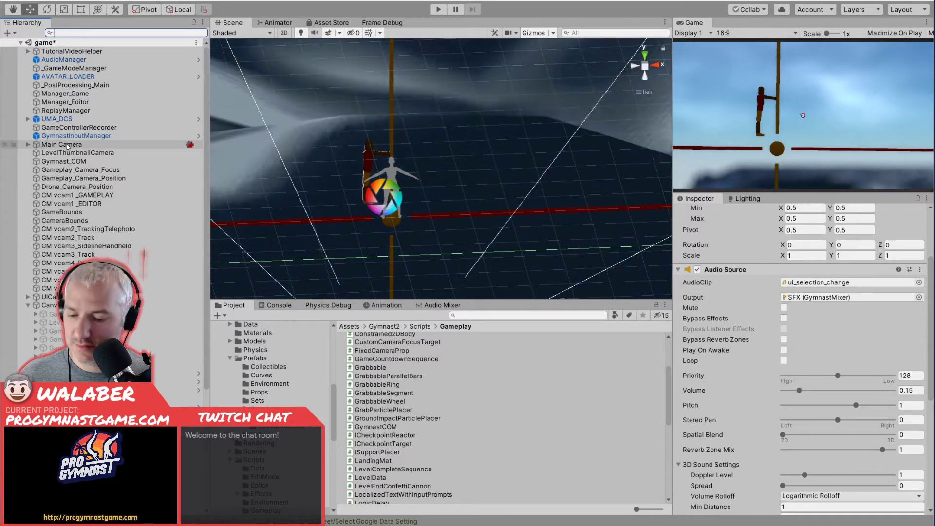
{"action": "key", "text": "ctrl+s"}
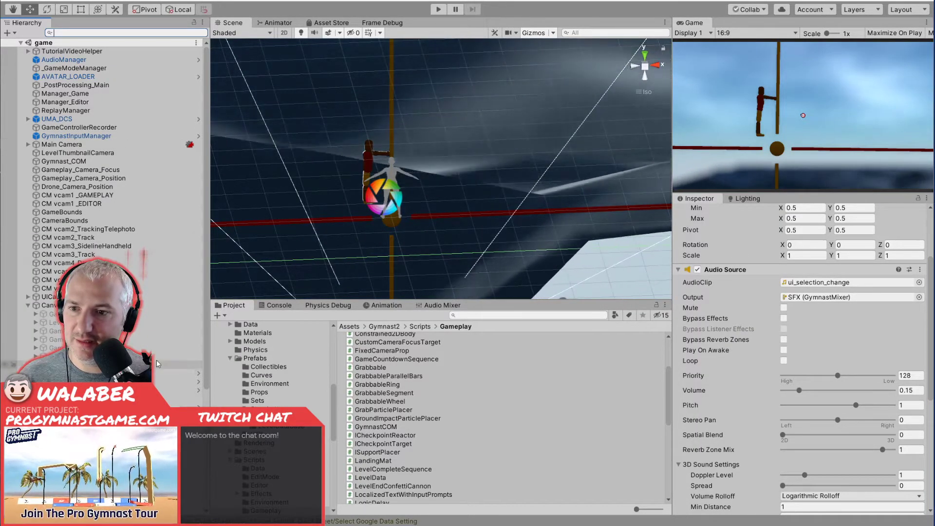
{"action": "left_click", "coordinate": [28, 305]}
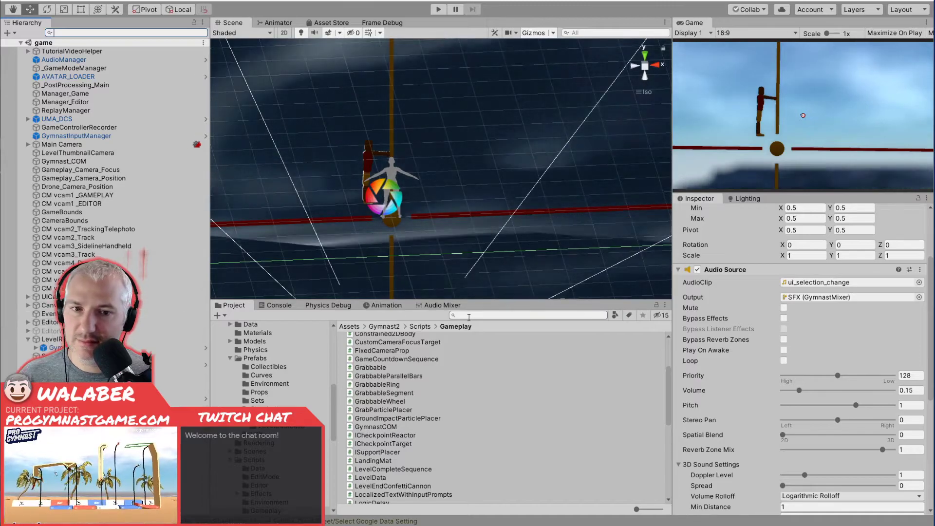
Search the project assets for gymnast, open the GymnastFemale prefab to check it for t:audiosource objects, and return to the game scene.
{"action": "left_click", "coordinate": [473, 315]}
{"action": "type", "text": "gymnast"}
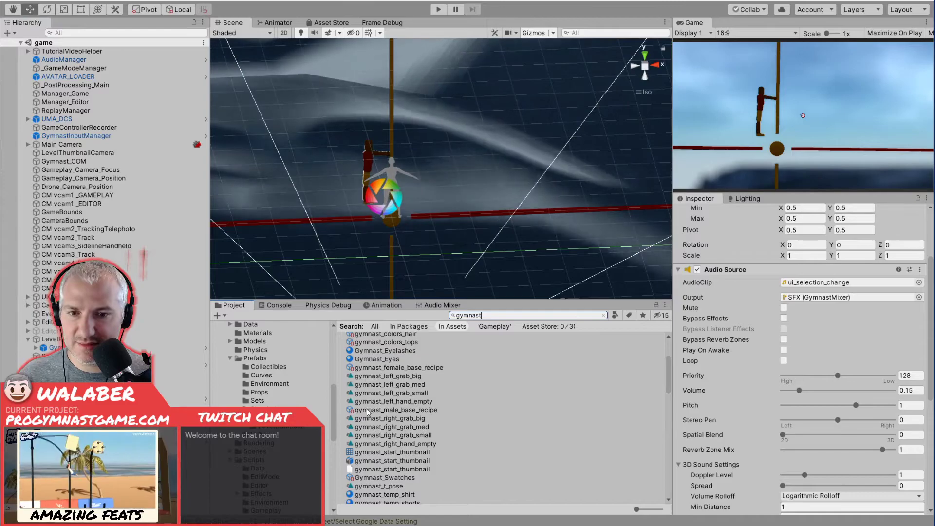
{"action": "scroll", "coordinate": [370, 409], "scroll_direction": "down", "scroll_amount": 3}
{"action": "scroll", "coordinate": [369, 406], "scroll_direction": "down", "scroll_amount": 2}
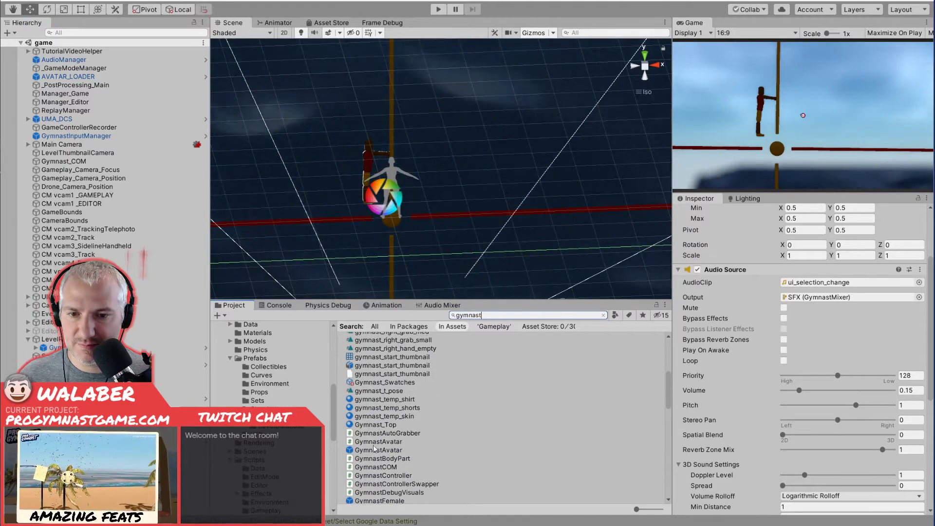
{"action": "scroll", "coordinate": [380, 472], "scroll_direction": "down", "scroll_amount": 1}
{"action": "double_click", "coordinate": [380, 470]}
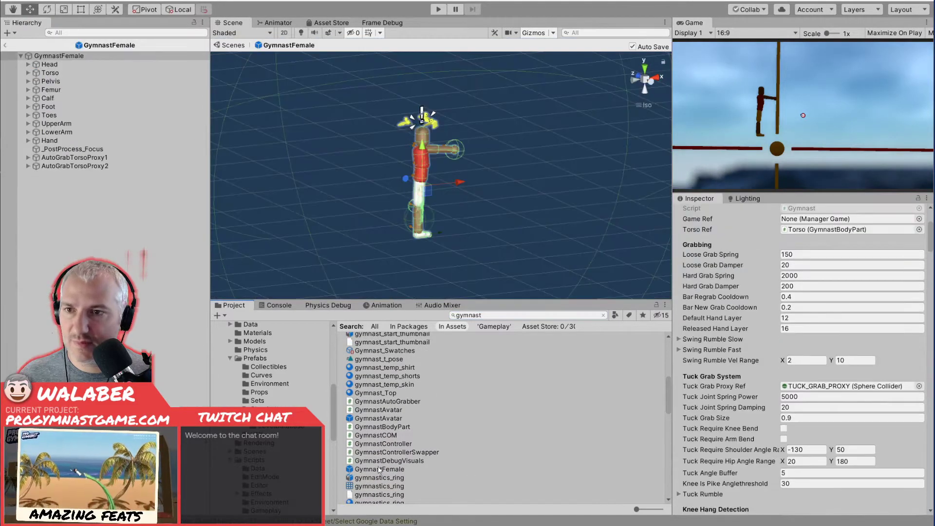
{"action": "type", "text": "t:audiosource"}
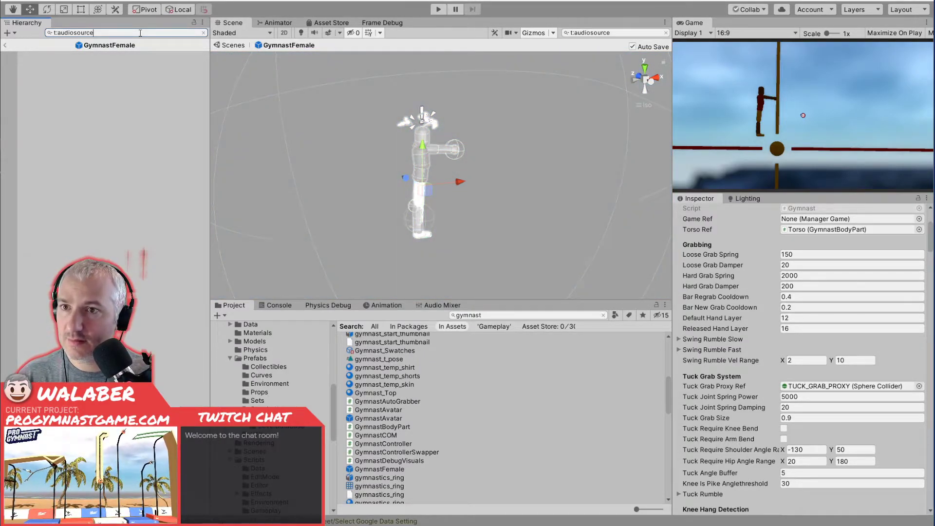
{"action": "key", "text": "BackSpace"}
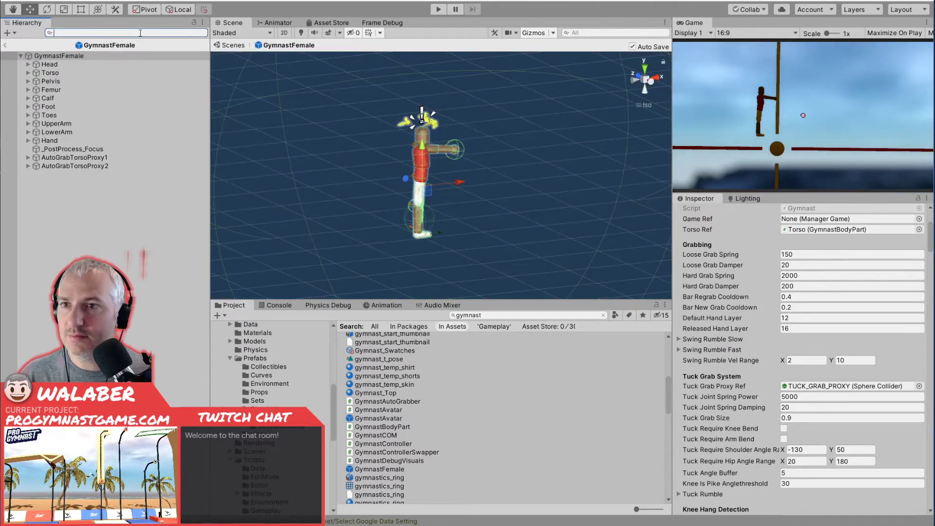
{"action": "left_click", "coordinate": [3, 45]}
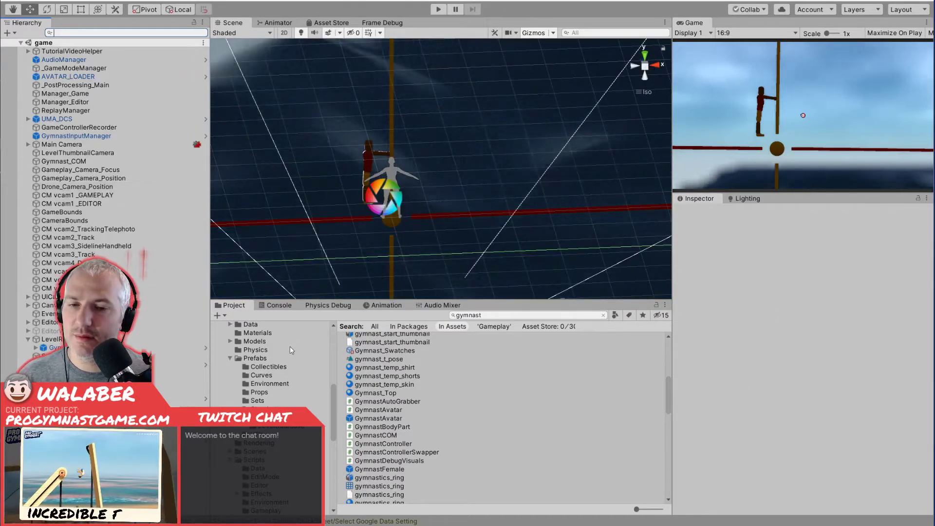
Switch to Visual Studio Code and open ManagerGame.cs through a file-name search.
{"action": "key", "text": "alt+Tab"}
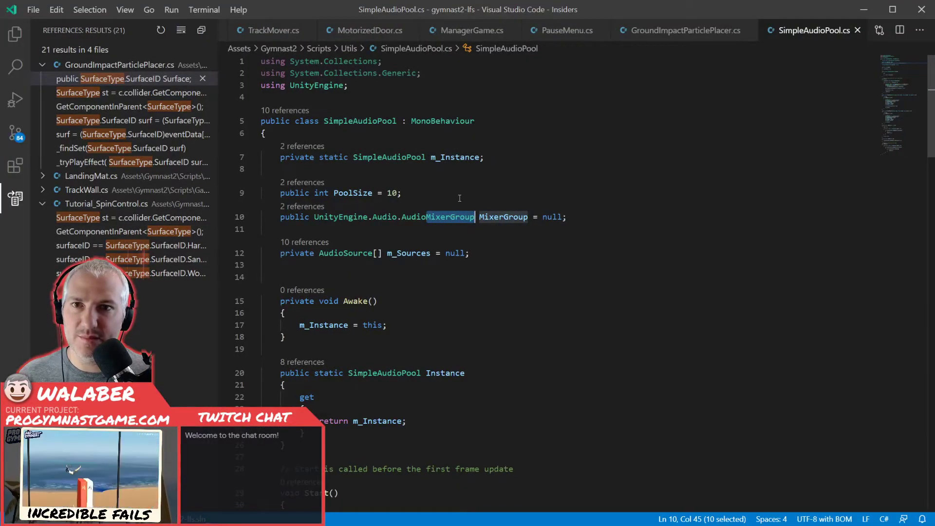
{"action": "key", "text": "ctrl+p"}
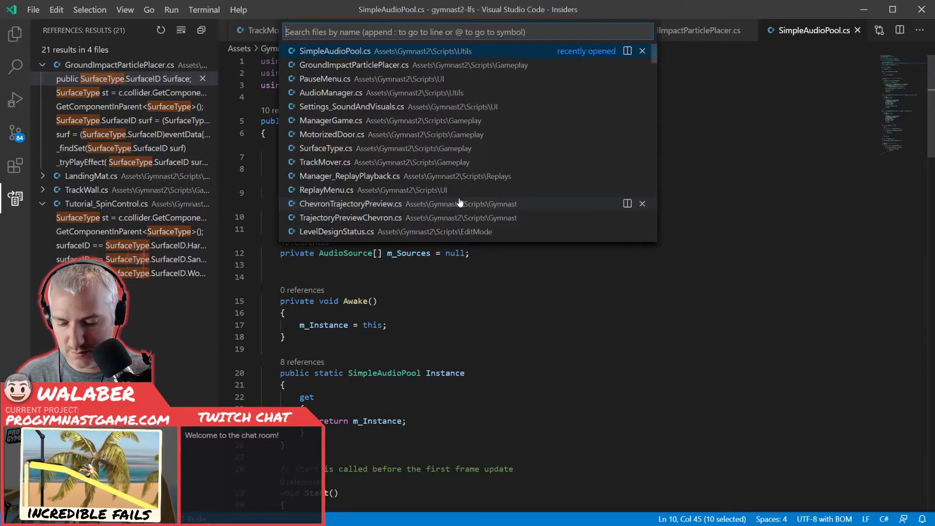
{"action": "type", "text": "gymnast"}
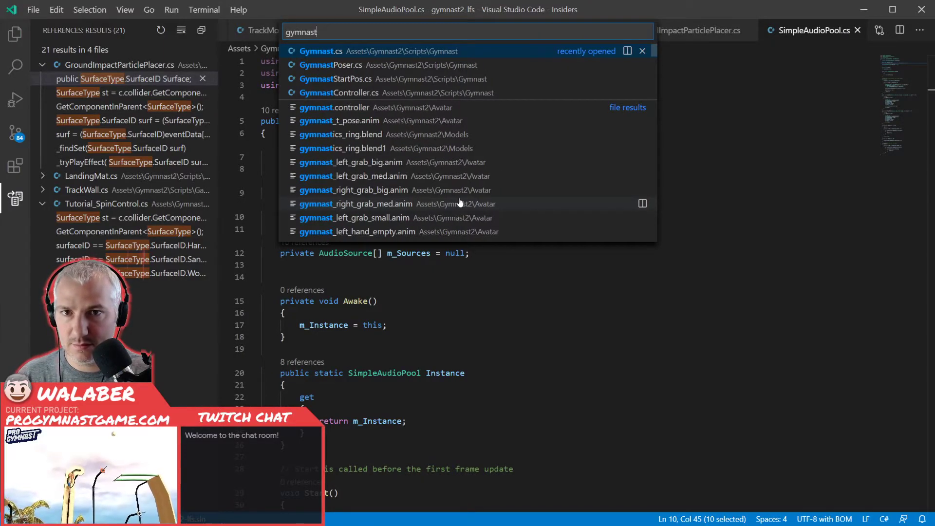
{"action": "key", "text": "BackSpace"}
{"action": "key", "text": "BackSpace"}
{"action": "key", "text": "BackSpace"}
{"action": "key", "text": "BackSpace"}
{"action": "key", "text": "BackSpace"}
{"action": "key", "text": "BackSpace"}
{"action": "key", "text": "BackSpace"}
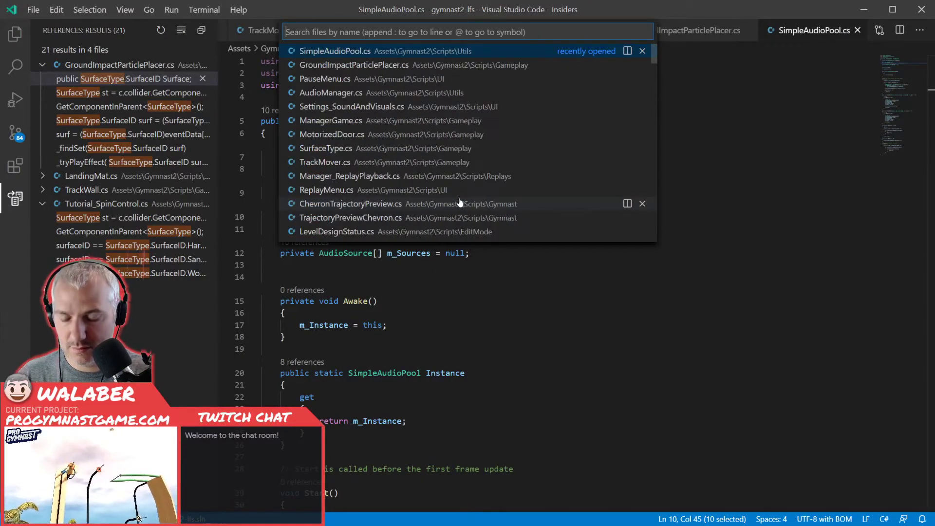
{"action": "type", "text": "managerg"}
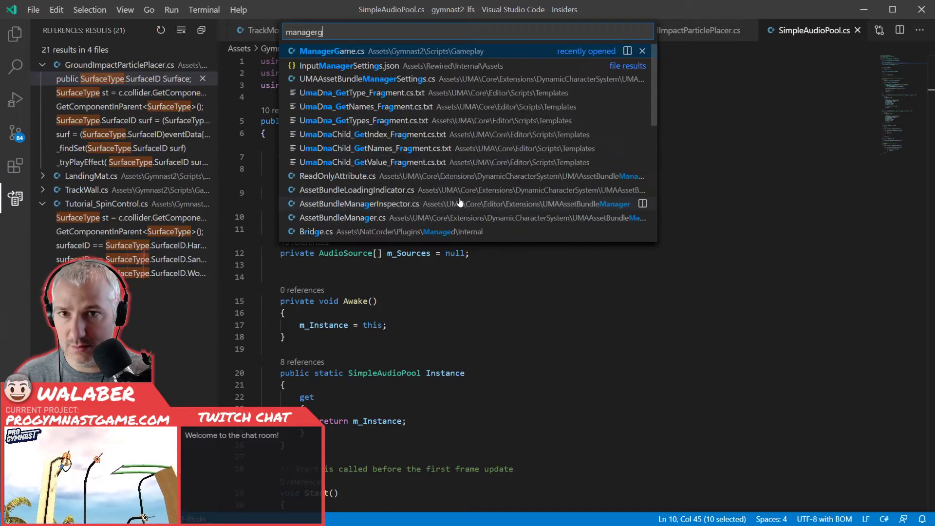
{"action": "key", "text": "Return"}
Find grab in ManagerGame.cs and examine how the OnGymnastGrab method plays its audio.
{"action": "key", "text": "ctrl+f"}
{"action": "type", "text": "grab"}
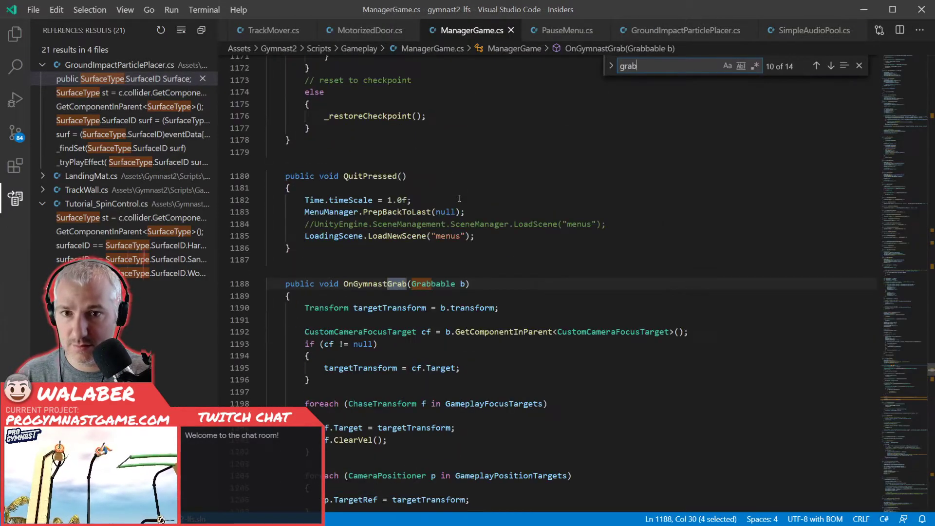
{"action": "key", "text": "Escape"}
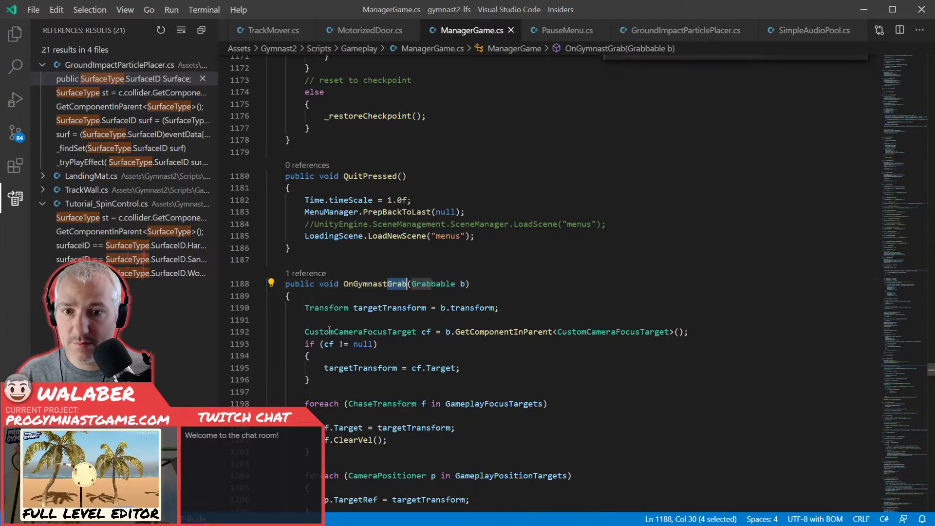
{"action": "left_click", "coordinate": [330, 332]}
{"action": "scroll", "coordinate": [330, 327], "scroll_direction": "down", "scroll_amount": 6}
{"action": "scroll", "coordinate": [329, 325], "scroll_direction": "down", "scroll_amount": 2}
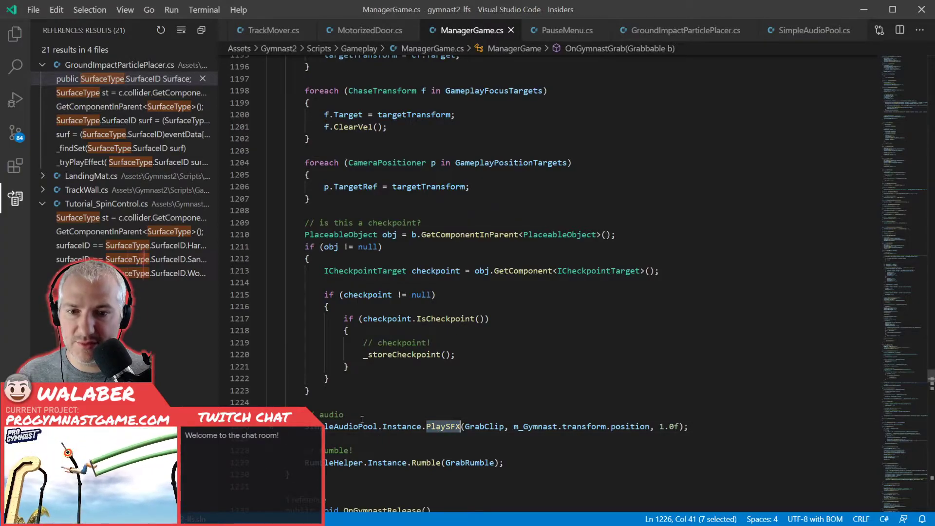
Switch to Unity, open the Gymnast2/Prefabs/Props folder, and look through its bar prefabs from Bamboo_Normal to BarSpinner_Small.
{"action": "key", "text": "alt+Tab"}
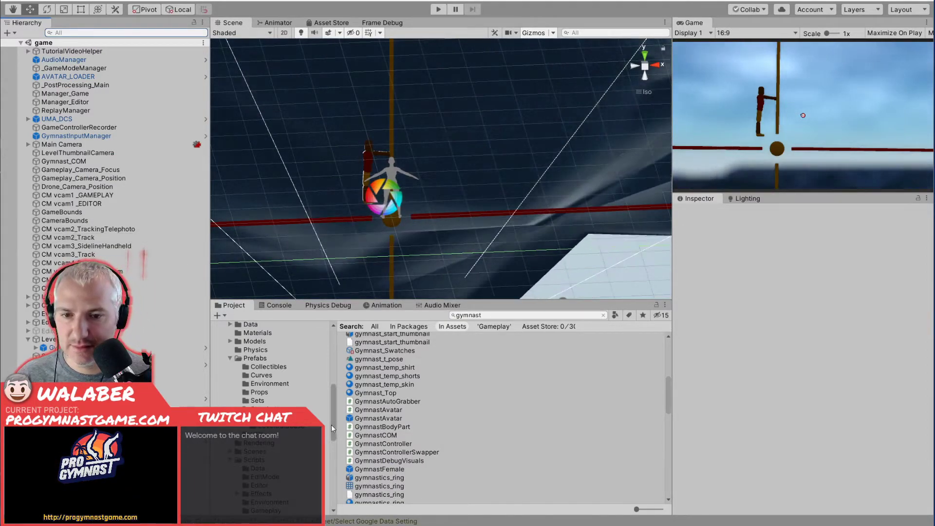
{"action": "left_click_drag", "start_coordinate": [333, 420], "coordinate": [331, 406]}
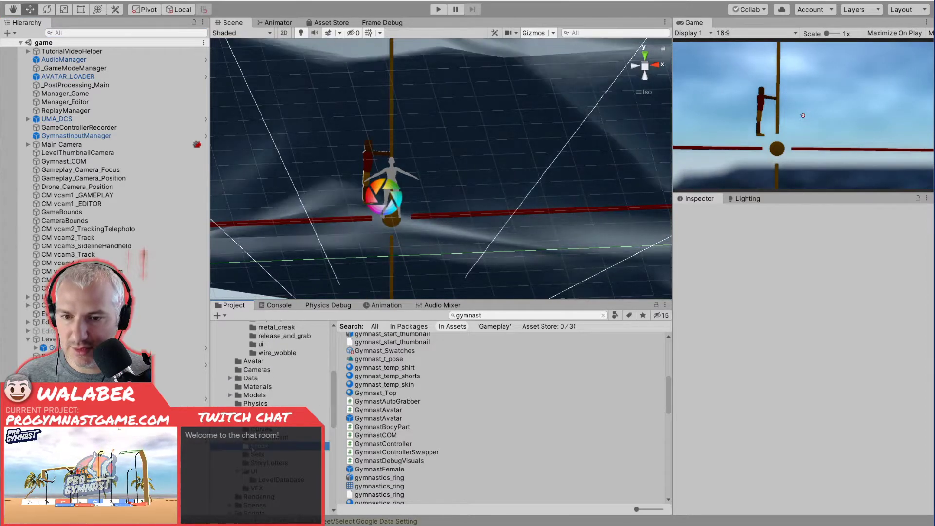
{"action": "left_click", "coordinate": [258, 446]}
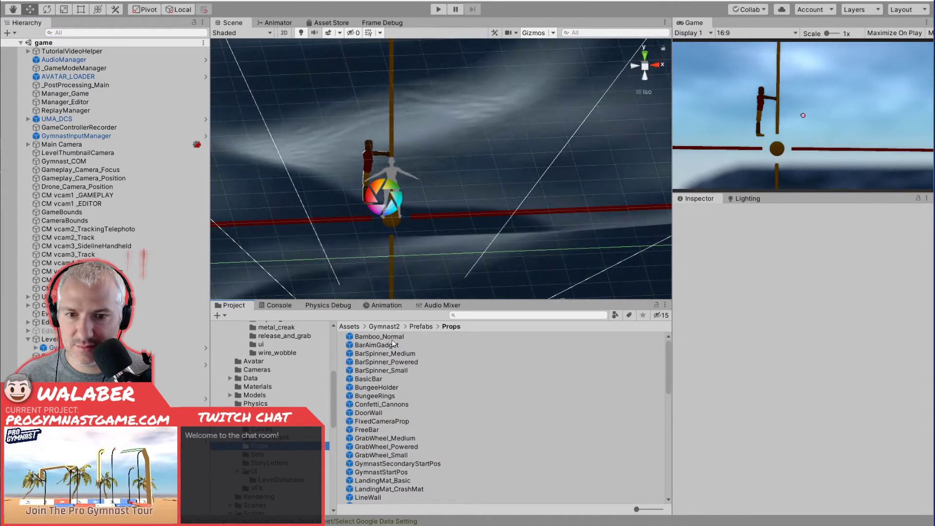
{"action": "left_click", "coordinate": [391, 339]}
{"action": "key", "text": "Down"}
{"action": "key", "text": "Down"}
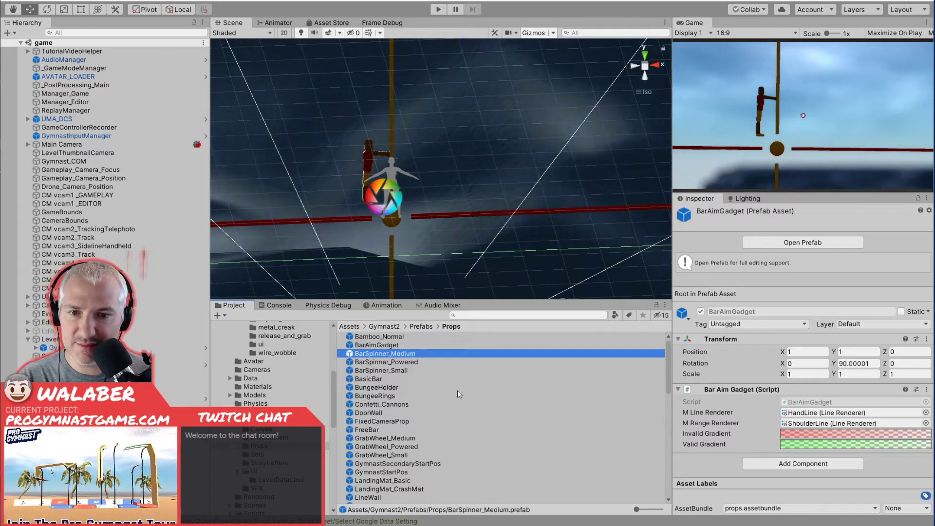
{"action": "key", "text": "Down"}
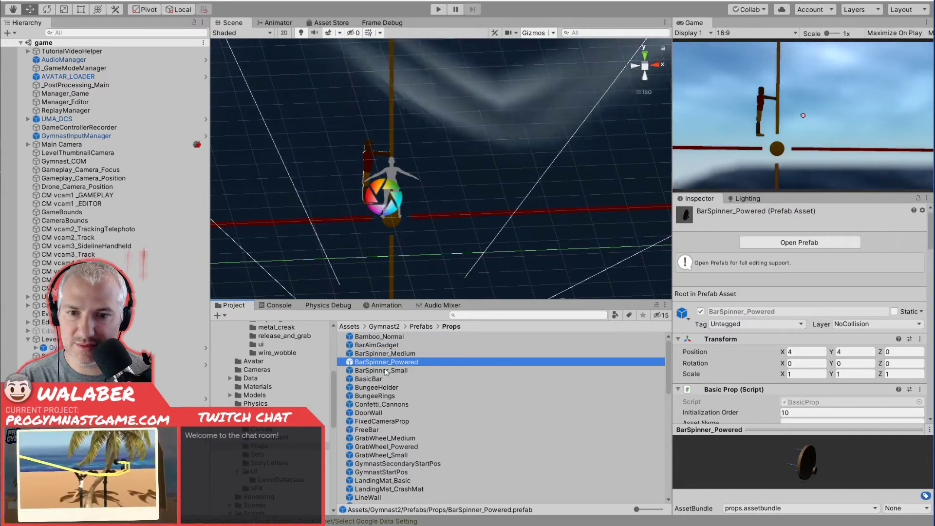
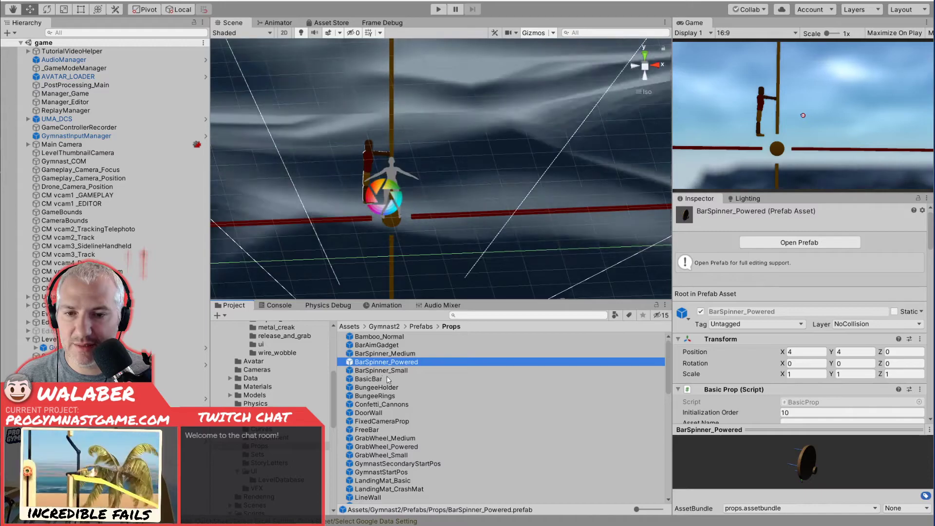
{"action": "key", "text": "Down"}
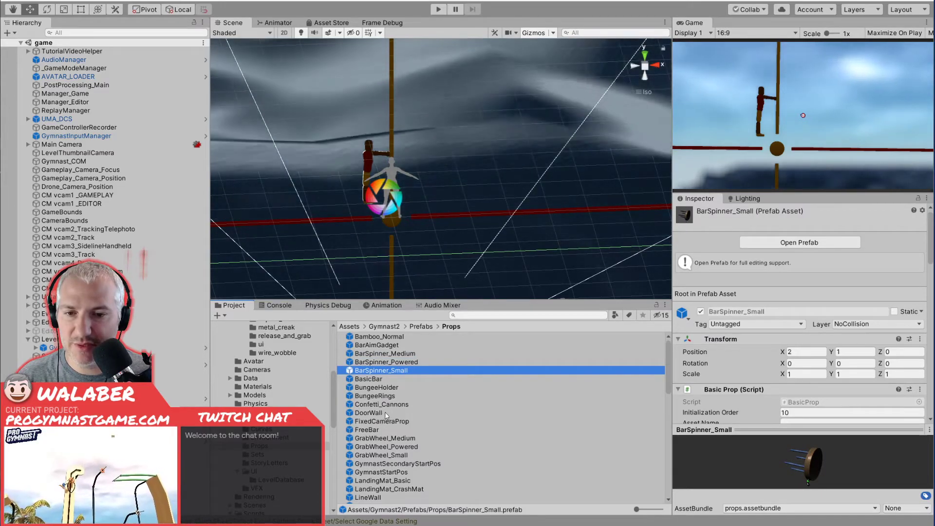
In the DoorWall prefab, set the Output of AudioMovementLoop and AudioEndEffect to WorldSounds (GymnastMixer), and return to the game scene.
{"action": "double_click", "coordinate": [386, 414]}
{"action": "left_click", "coordinate": [90, 158]}
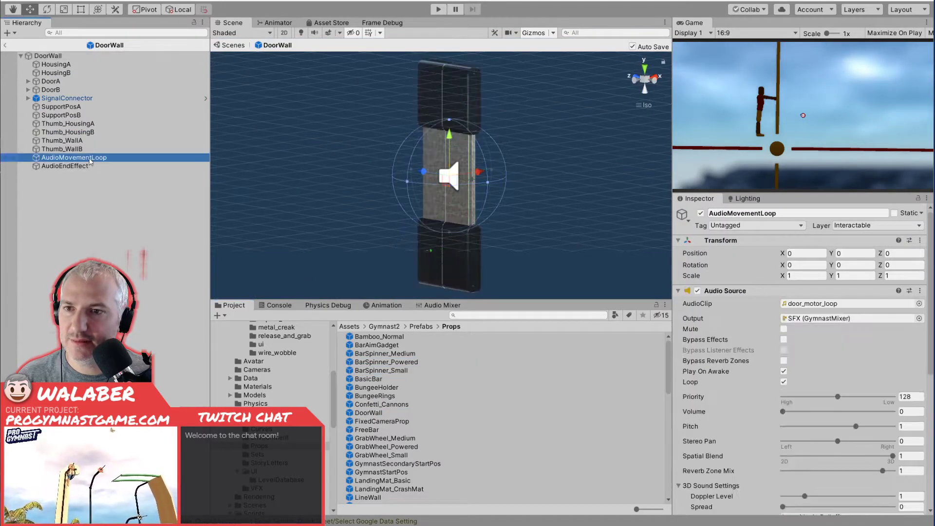
{"action": "left_click", "coordinate": [919, 318]}
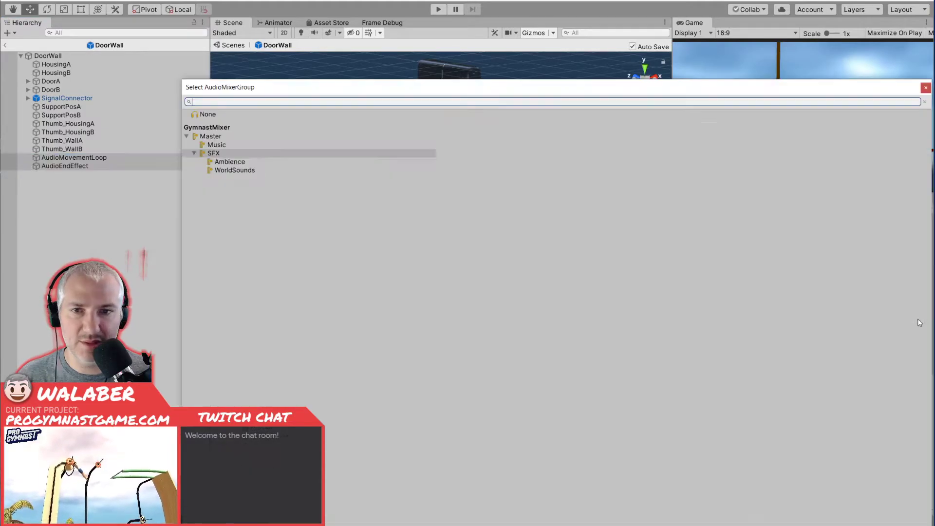
{"action": "double_click", "coordinate": [235, 170]}
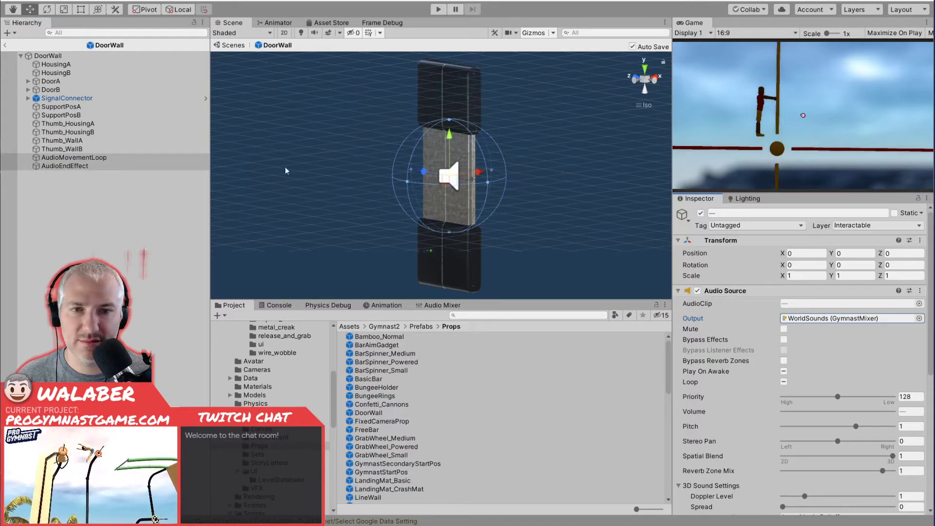
{"action": "left_click", "coordinate": [7, 46]}
In the TrackMover prefab, set the Output of AudioLoop, AudioStart and AudioEnd to WorldSounds (GymnastMixer), and return to the game scene.
{"action": "scroll", "coordinate": [374, 414], "scroll_direction": "down", "scroll_amount": 1}
{"action": "left_click", "coordinate": [392, 407]}
{"action": "left_click", "coordinate": [406, 433]}
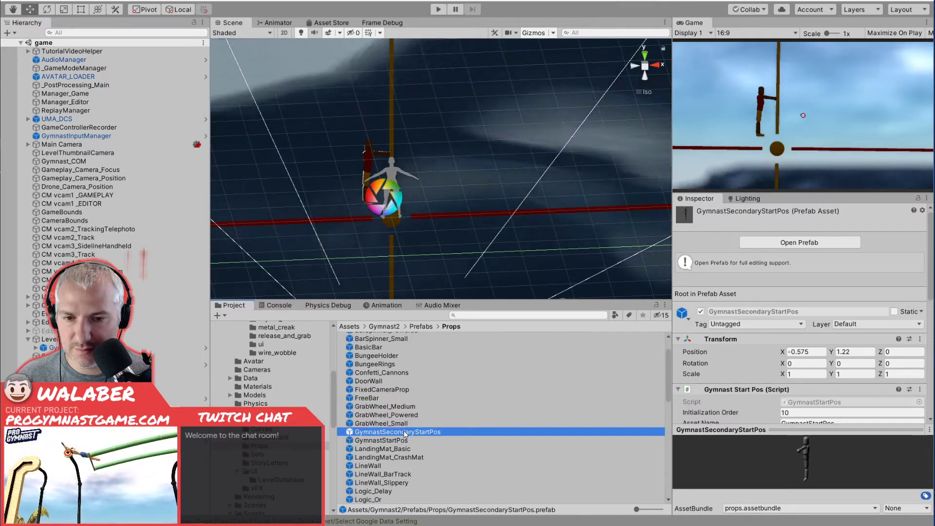
{"action": "scroll", "coordinate": [406, 435], "scroll_direction": "down", "scroll_amount": 1}
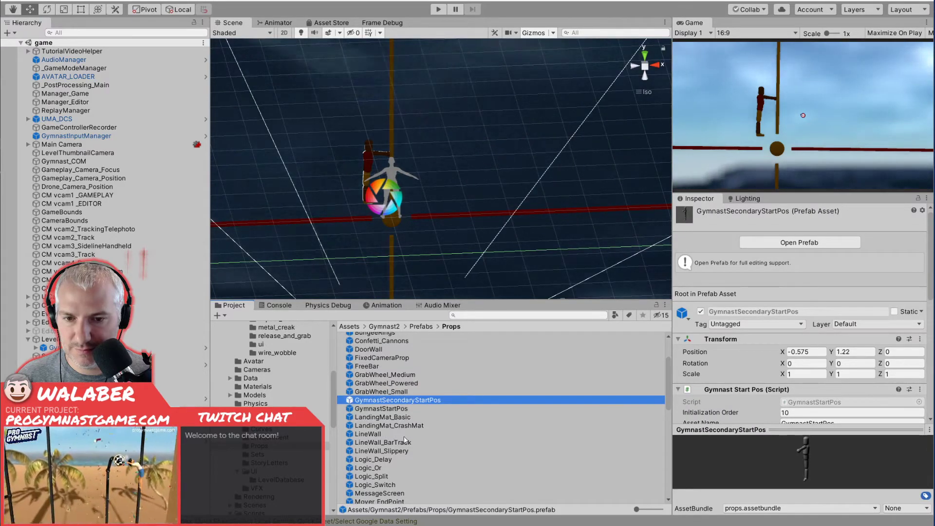
{"action": "scroll", "coordinate": [427, 432], "scroll_direction": "down", "scroll_amount": 1}
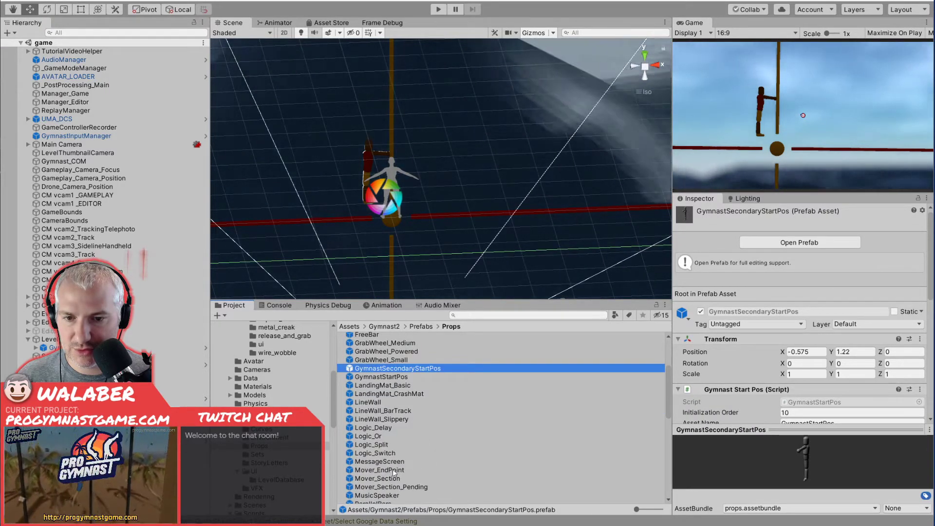
{"action": "scroll", "coordinate": [405, 465], "scroll_direction": "down", "scroll_amount": 2}
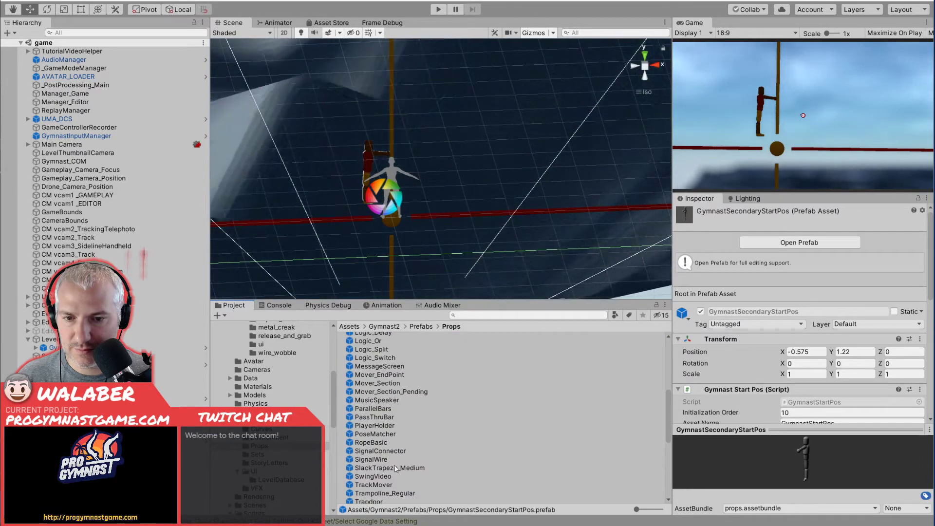
{"action": "scroll", "coordinate": [394, 468], "scroll_direction": "down", "scroll_amount": 4}
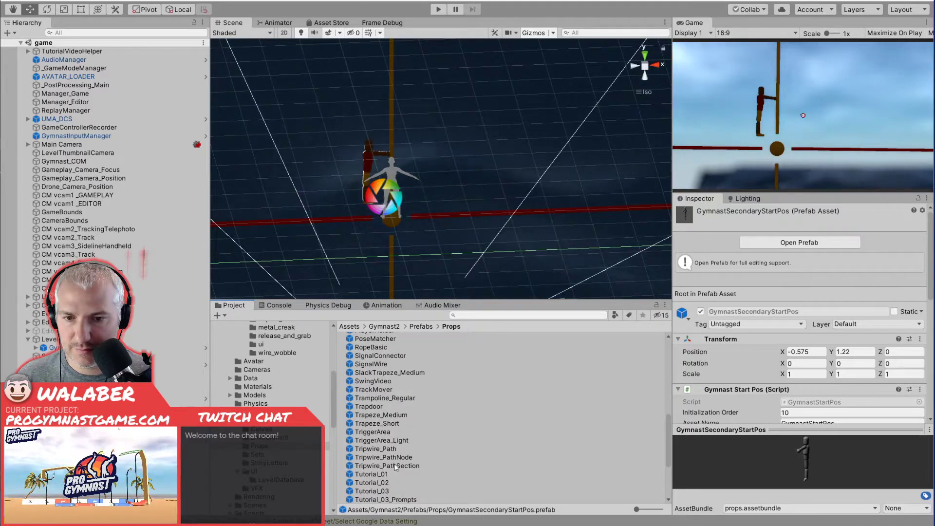
{"action": "double_click", "coordinate": [374, 389]}
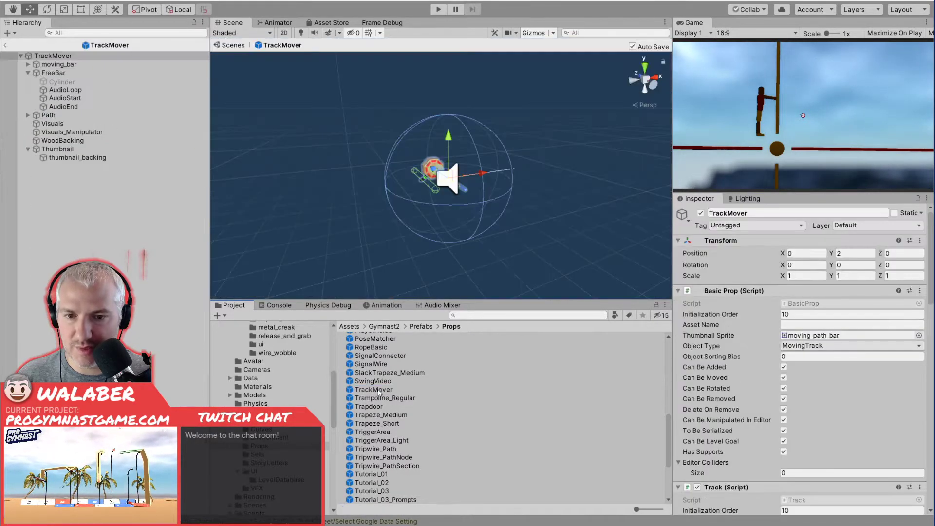
{"action": "left_click", "coordinate": [65, 89]}
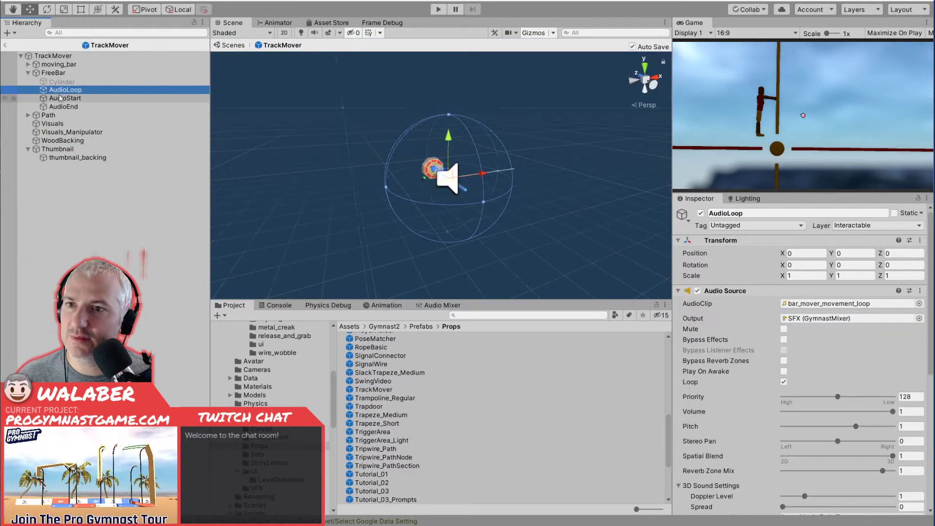
{"action": "left_click", "coordinate": [68, 107], "text": "shift"}
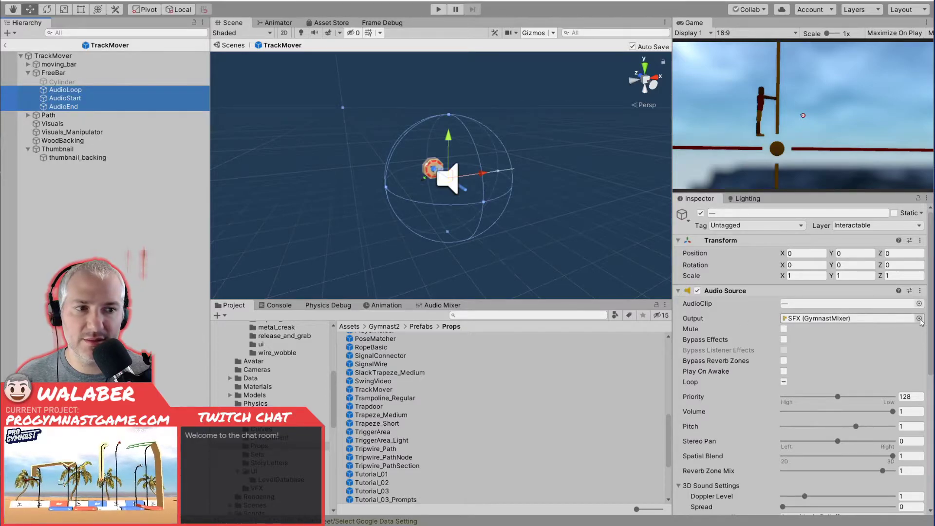
{"action": "left_click", "coordinate": [919, 319]}
{"action": "double_click", "coordinate": [233, 170]}
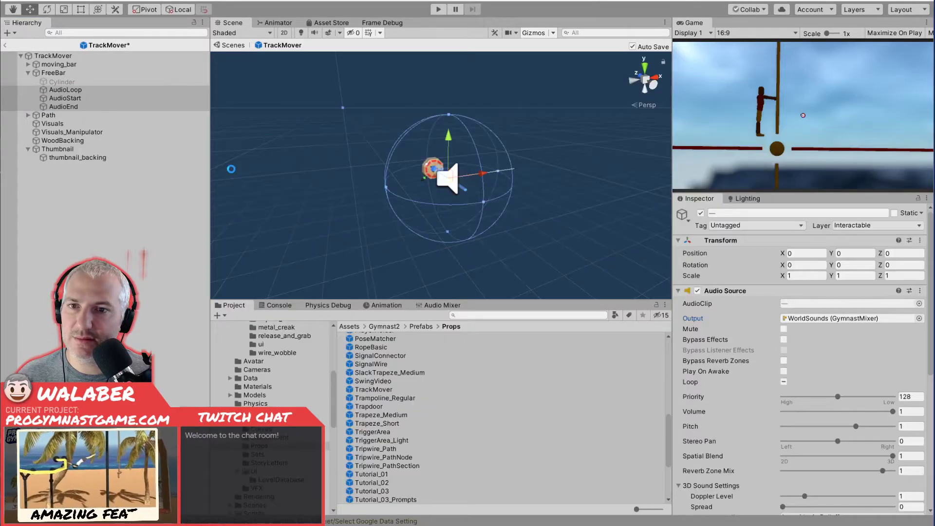
{"action": "left_click", "coordinate": [7, 46]}
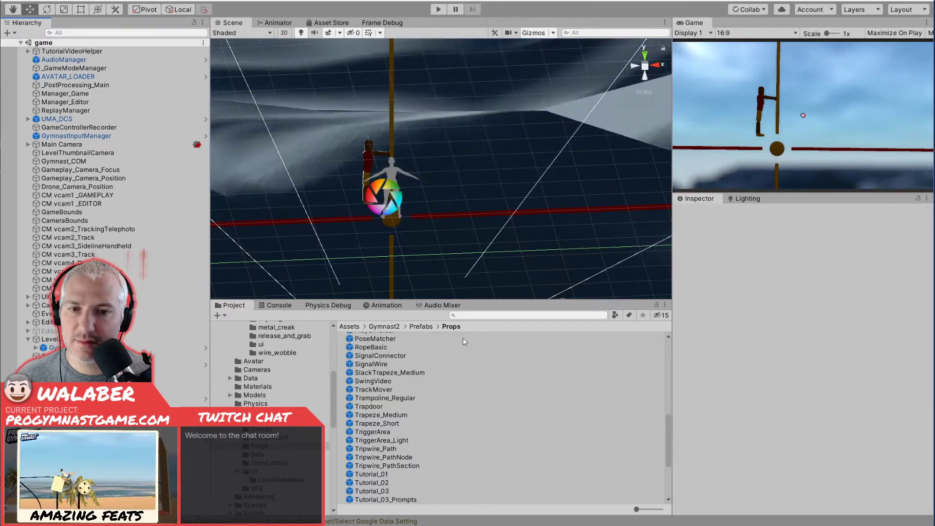
Search the project assets for t:AudioSource, restrict the search to the Props folder, and clear it.
{"action": "left_click", "coordinate": [477, 316]}
{"action": "type", "text": "t:Aud"}
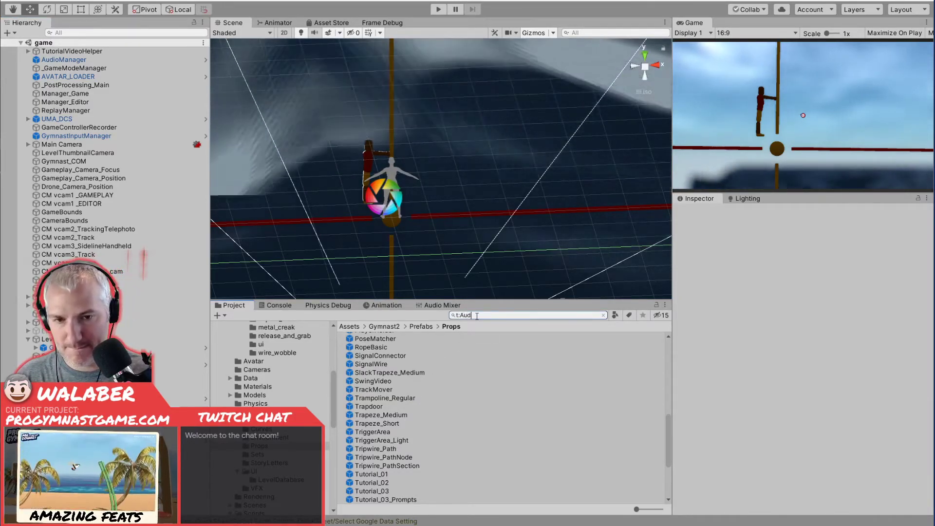
{"action": "type", "text": "ioSource"}
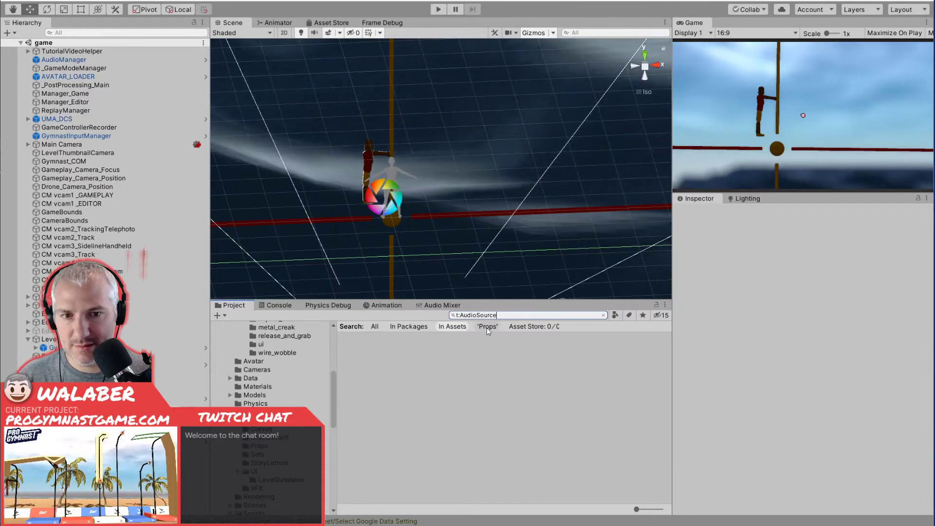
{"action": "key", "text": "ctrl+a"}
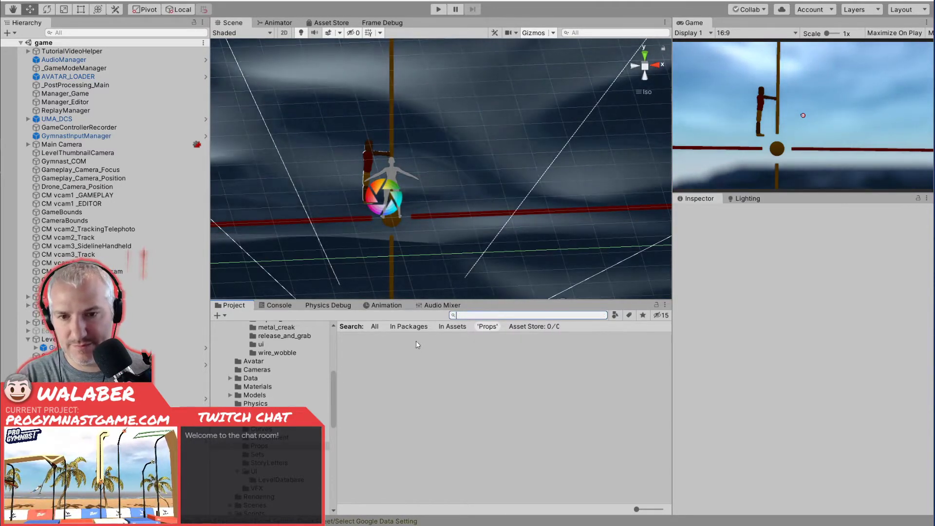
{"action": "key", "text": "BackSpace"}
Look through the prefabs in the Props folder for remaining sound-making props, checking SwingVideo.
{"action": "left_click", "coordinate": [449, 414]}
{"action": "scroll", "coordinate": [449, 416], "scroll_direction": "down", "scroll_amount": 10}
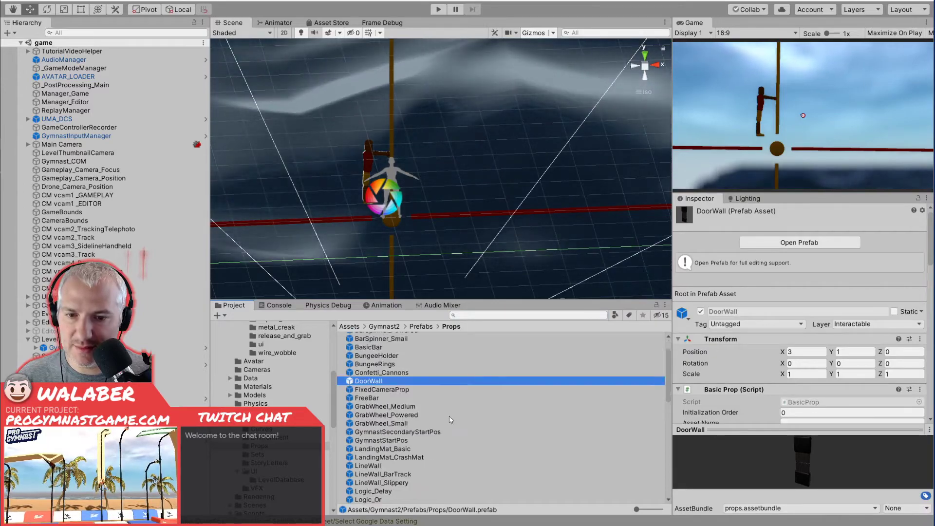
{"action": "scroll", "coordinate": [451, 419], "scroll_direction": "down", "scroll_amount": 5}
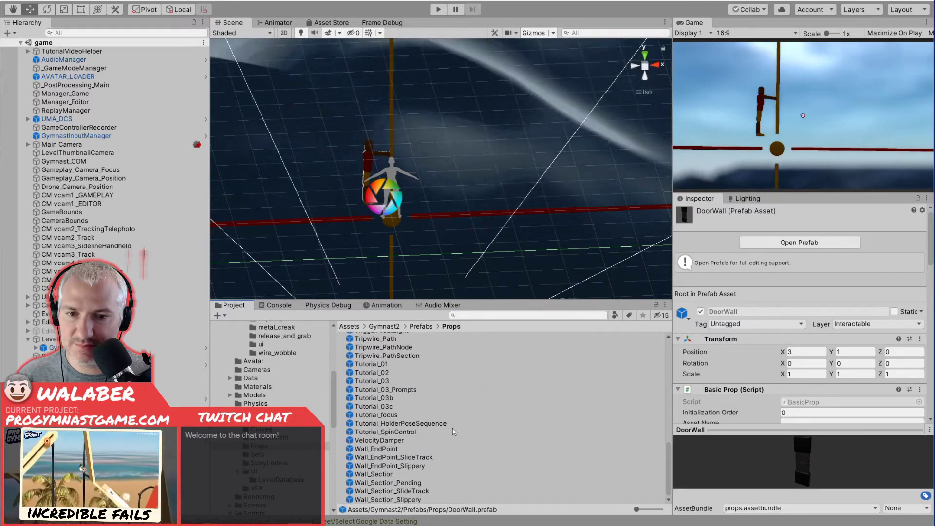
{"action": "scroll", "coordinate": [458, 457], "scroll_direction": "up", "scroll_amount": 2}
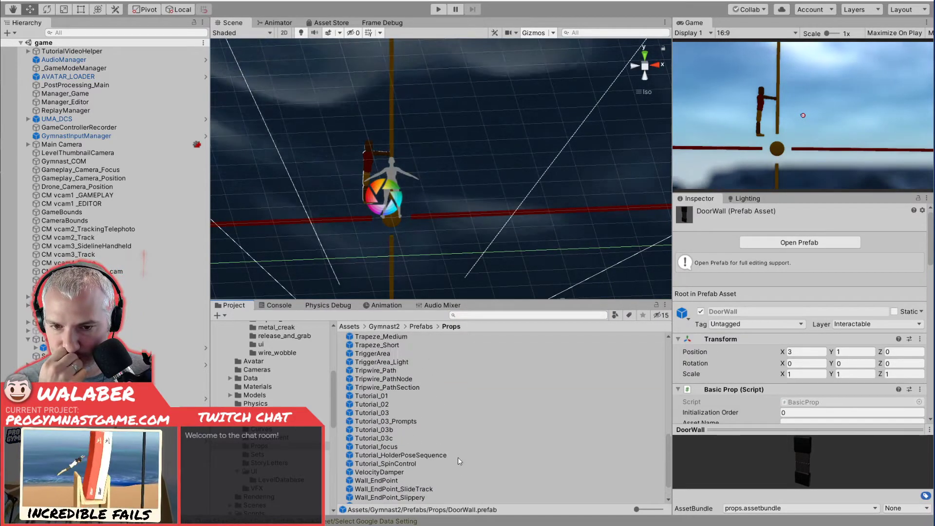
{"action": "scroll", "coordinate": [458, 458], "scroll_direction": "up", "scroll_amount": 2}
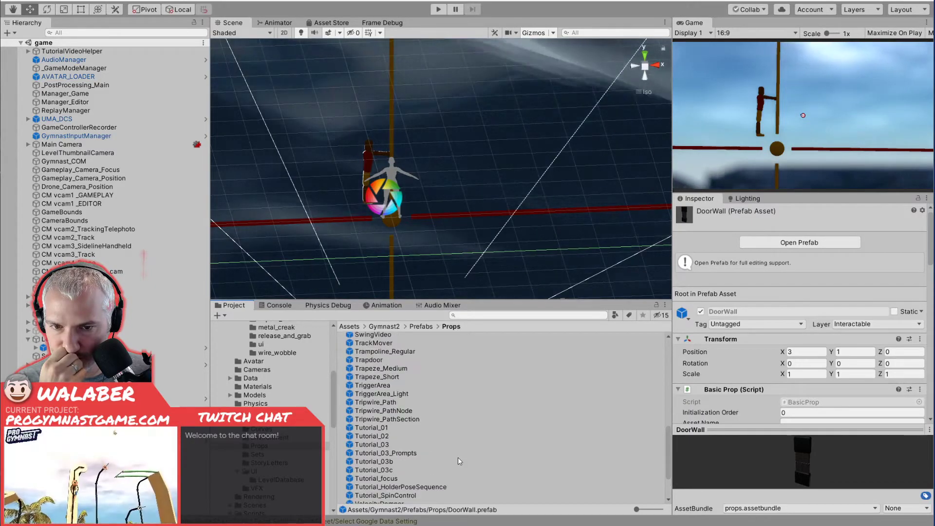
{"action": "scroll", "coordinate": [458, 457], "scroll_direction": "up", "scroll_amount": 2}
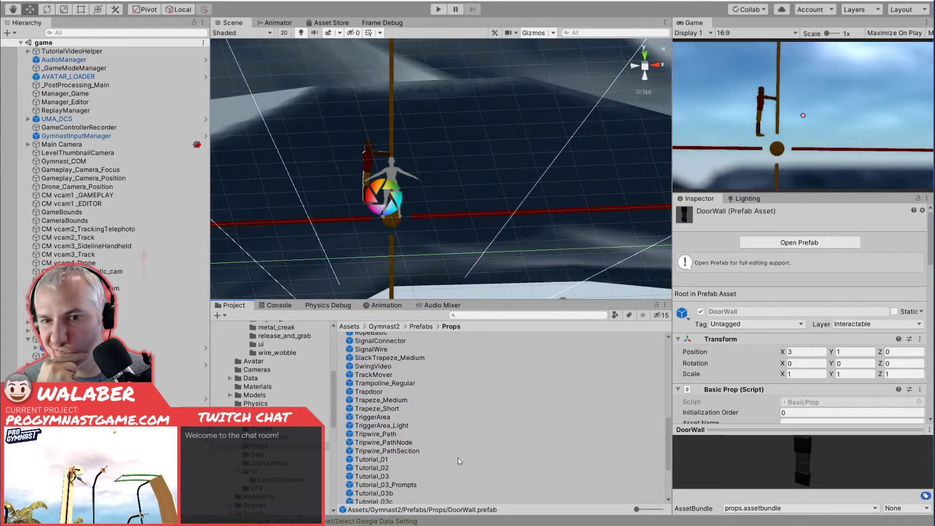
{"action": "left_click", "coordinate": [361, 367]}
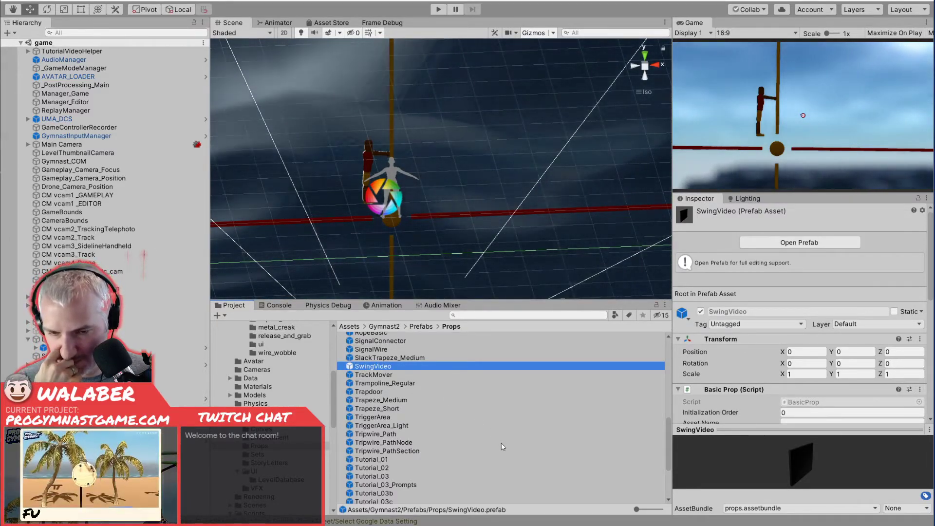
{"action": "scroll", "coordinate": [502, 444], "scroll_direction": "up", "scroll_amount": 2}
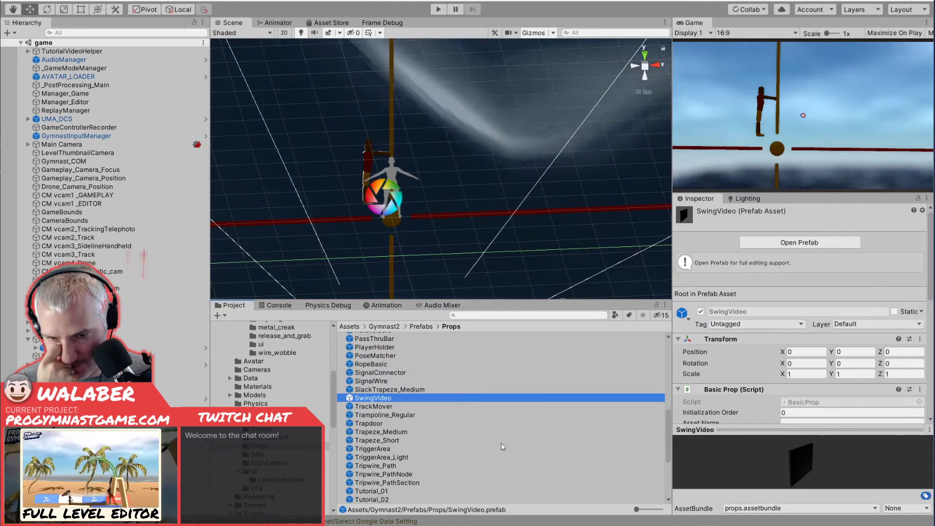
{"action": "scroll", "coordinate": [502, 444], "scroll_direction": "up", "scroll_amount": 2}
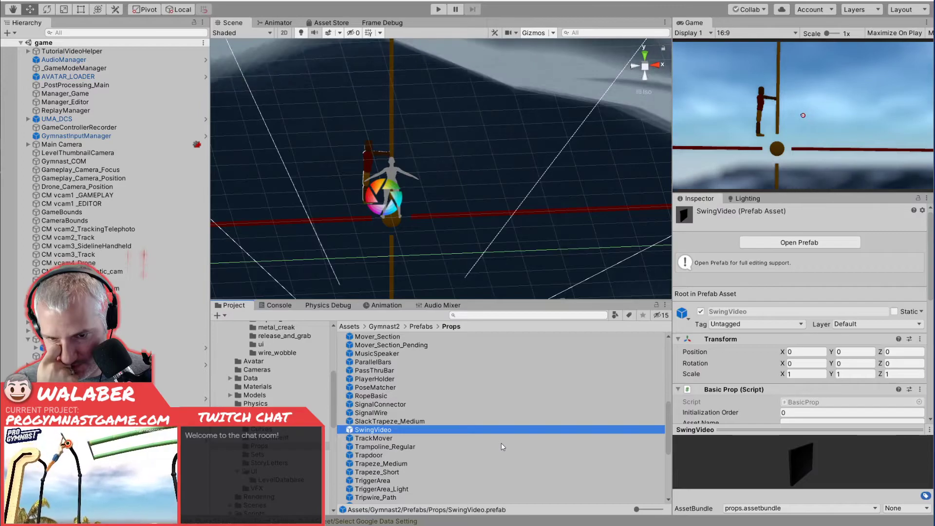
Open the MusicSpeaker prefab, check its Audio Source's Output setting, and return to the game scene.
{"action": "left_click", "coordinate": [385, 354]}
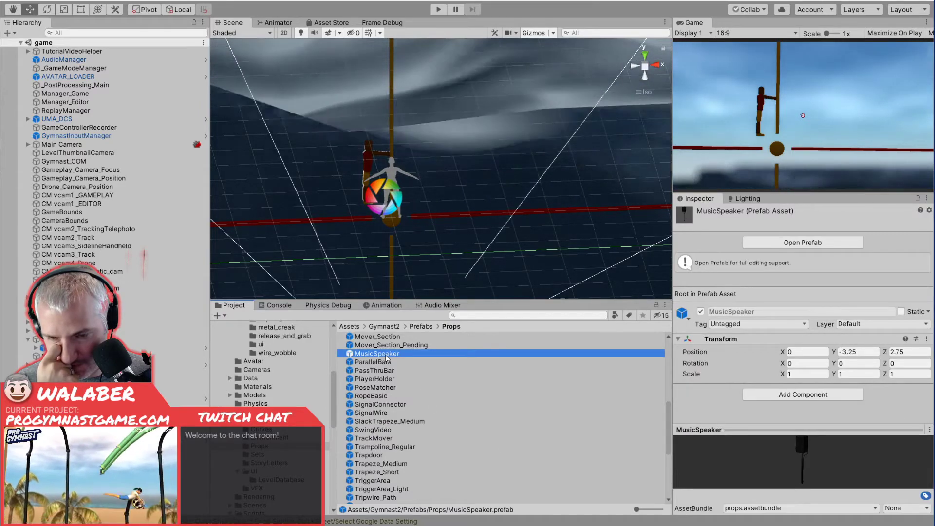
{"action": "double_click", "coordinate": [385, 354]}
{"action": "left_click", "coordinate": [74, 65]}
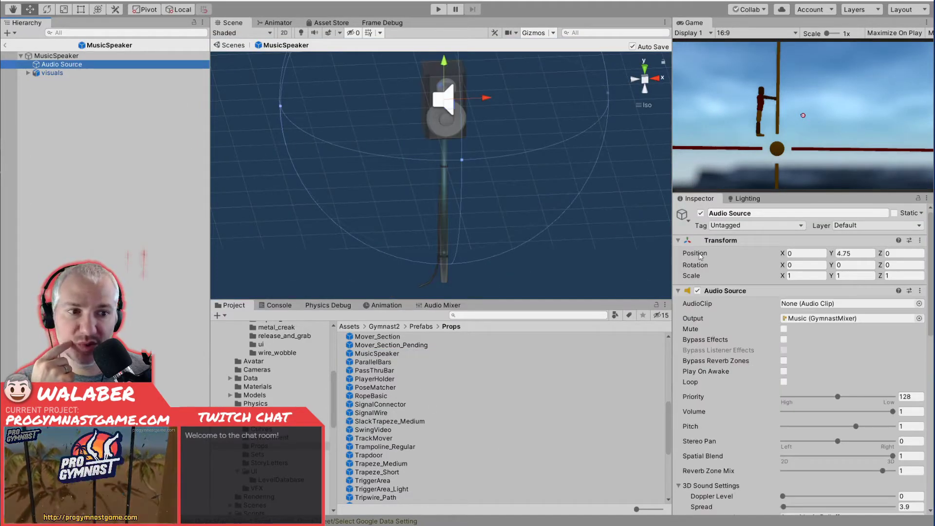
{"action": "left_click", "coordinate": [6, 46]}
Go through the whole Props prefab list from Bamboo_Normal to Wall_Section_Slippery and examine the components of Trapeze_Medium.
{"action": "scroll", "coordinate": [479, 378], "scroll_direction": "up", "scroll_amount": 10}
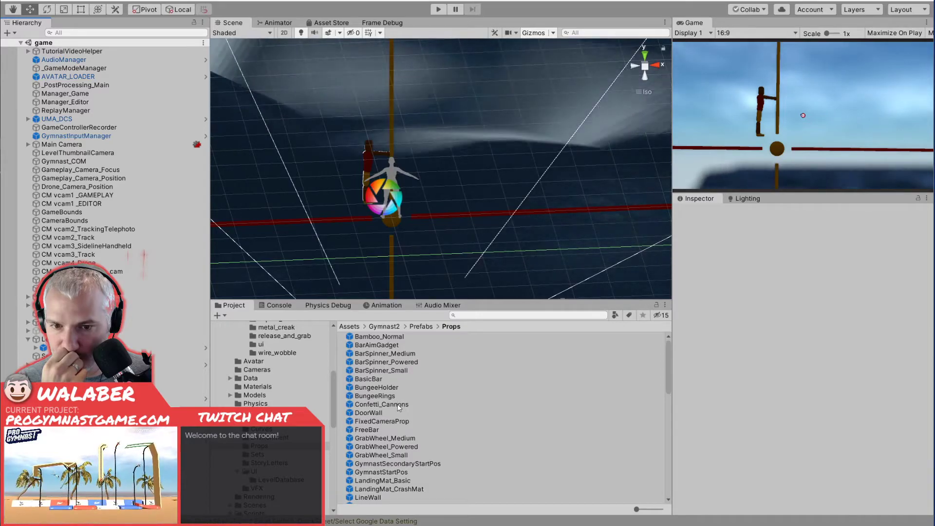
{"action": "scroll", "coordinate": [397, 412], "scroll_direction": "down", "scroll_amount": 2}
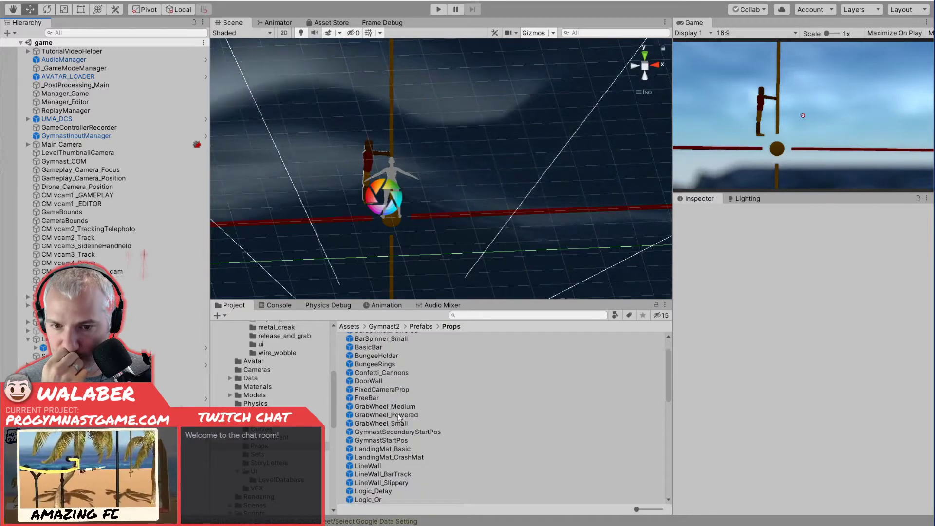
{"action": "scroll", "coordinate": [399, 418], "scroll_direction": "down", "scroll_amount": 2}
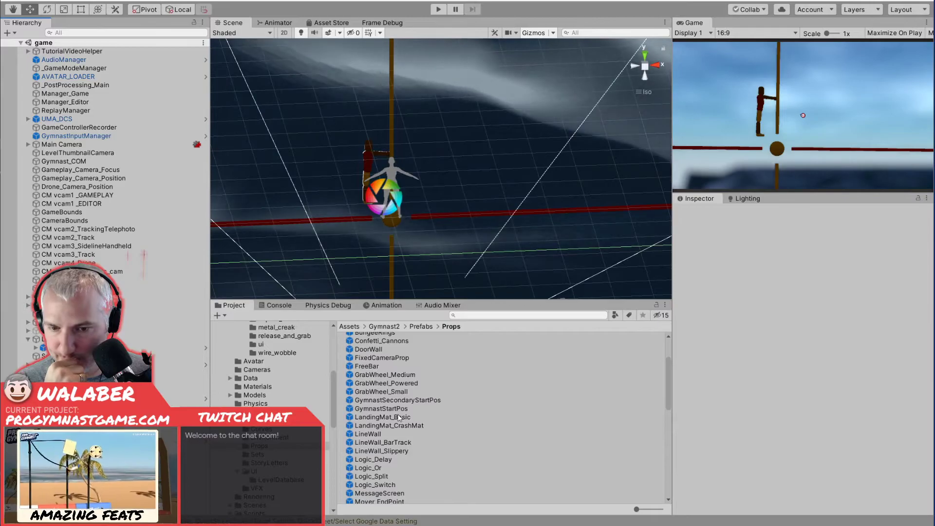
{"action": "scroll", "coordinate": [398, 417], "scroll_direction": "down", "scroll_amount": 2}
{"action": "scroll", "coordinate": [396, 417], "scroll_direction": "down", "scroll_amount": 2}
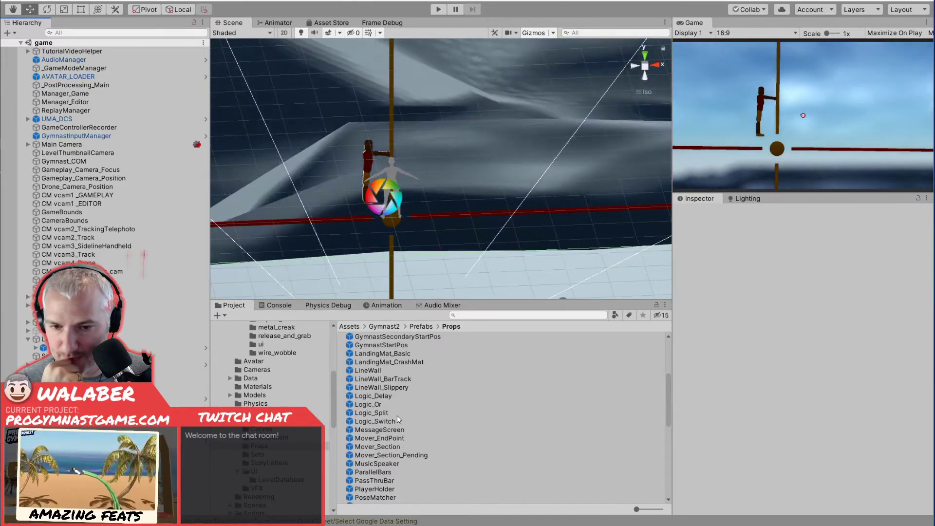
{"action": "scroll", "coordinate": [397, 416], "scroll_direction": "down", "scroll_amount": 3}
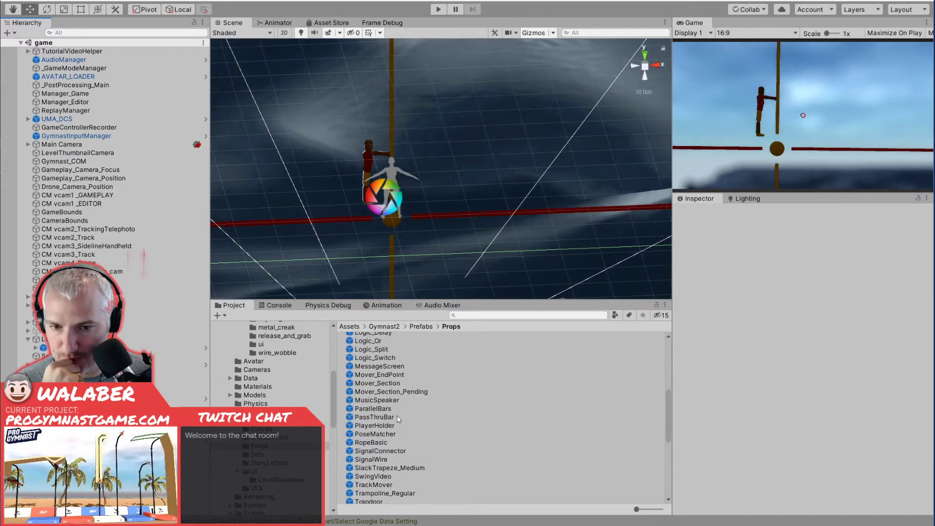
{"action": "scroll", "coordinate": [397, 416], "scroll_direction": "down", "scroll_amount": 3}
{"action": "scroll", "coordinate": [398, 418], "scroll_direction": "down", "scroll_amount": 2}
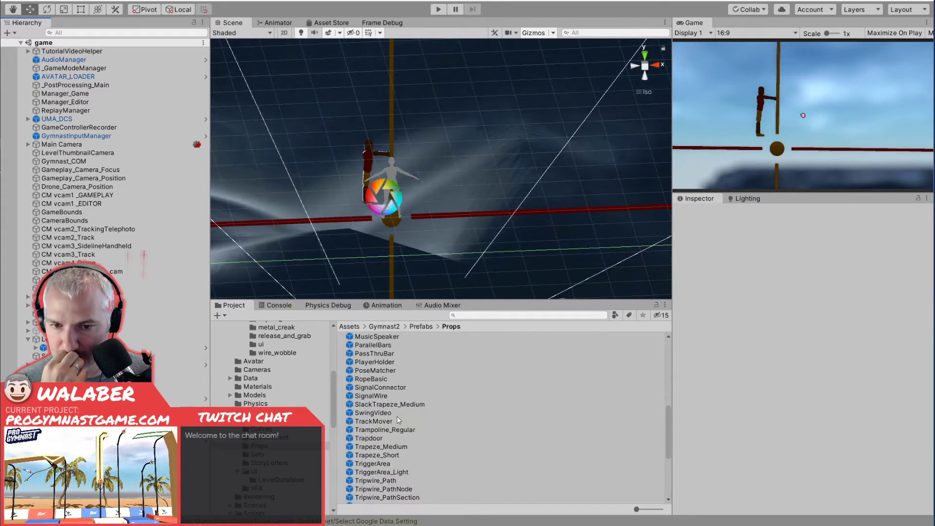
{"action": "scroll", "coordinate": [396, 416], "scroll_direction": "down", "scroll_amount": 2}
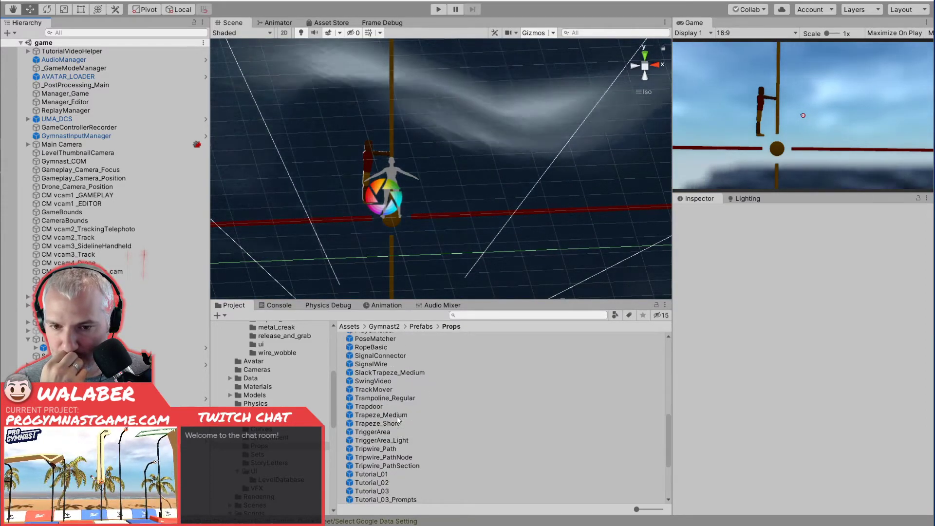
{"action": "left_click", "coordinate": [387, 417]}
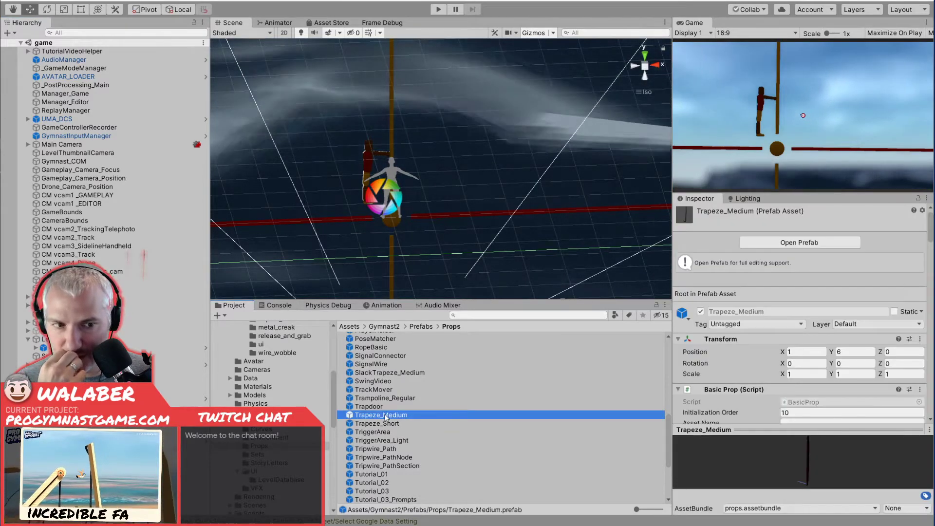
{"action": "scroll", "coordinate": [742, 369], "scroll_direction": "down", "scroll_amount": 10}
{"action": "scroll", "coordinate": [742, 369], "scroll_direction": "up", "scroll_amount": 8}
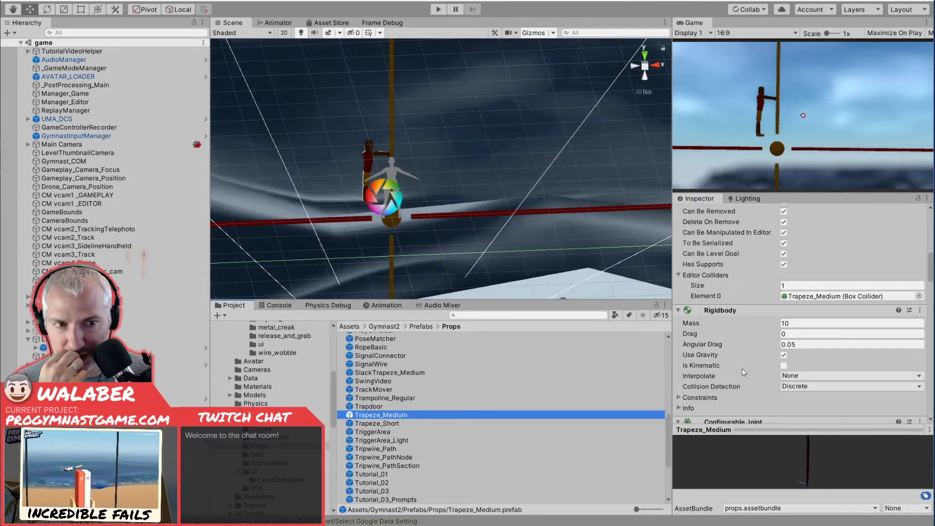
{"action": "scroll", "coordinate": [419, 395], "scroll_direction": "down", "scroll_amount": 4}
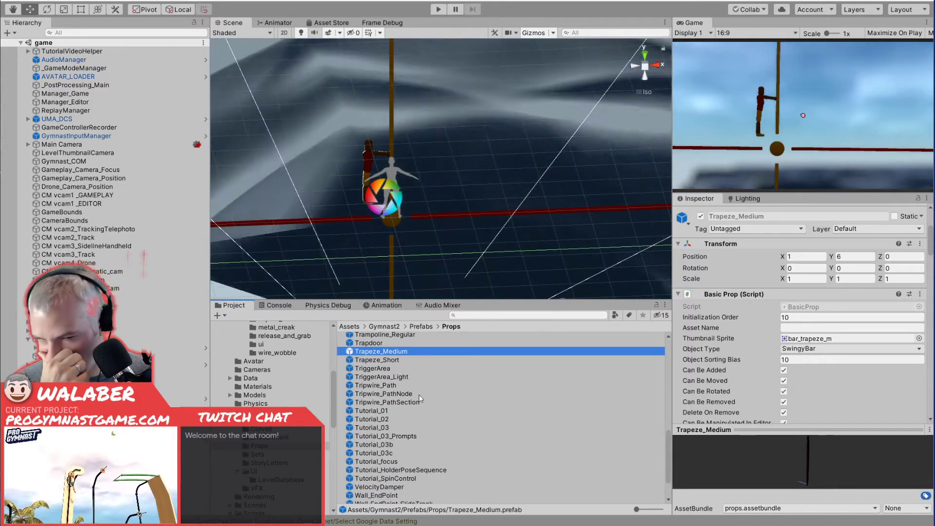
{"action": "scroll", "coordinate": [419, 394], "scroll_direction": "down", "scroll_amount": 3}
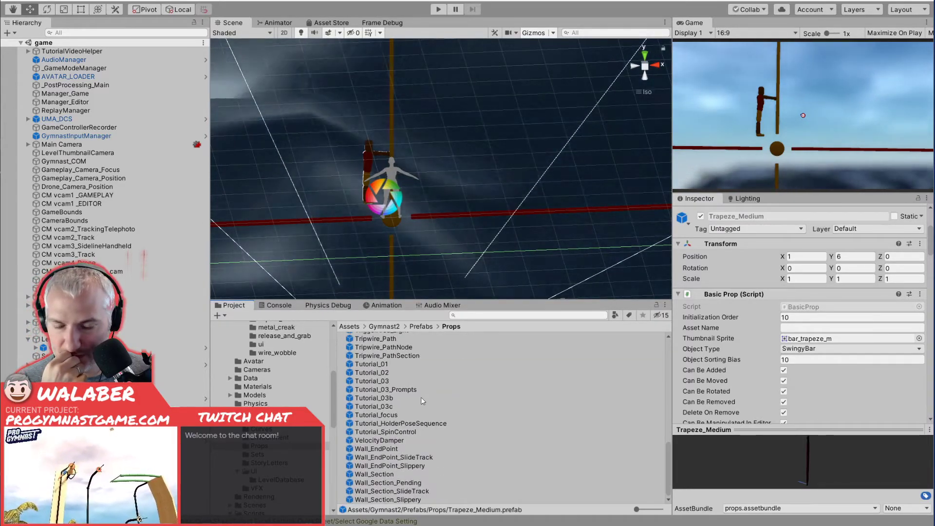
Open the Confetti_Cannons prefab, check its objects and components for an audio source, and return to the game scene.
{"action": "scroll", "coordinate": [421, 398], "scroll_direction": "up", "scroll_amount": 10}
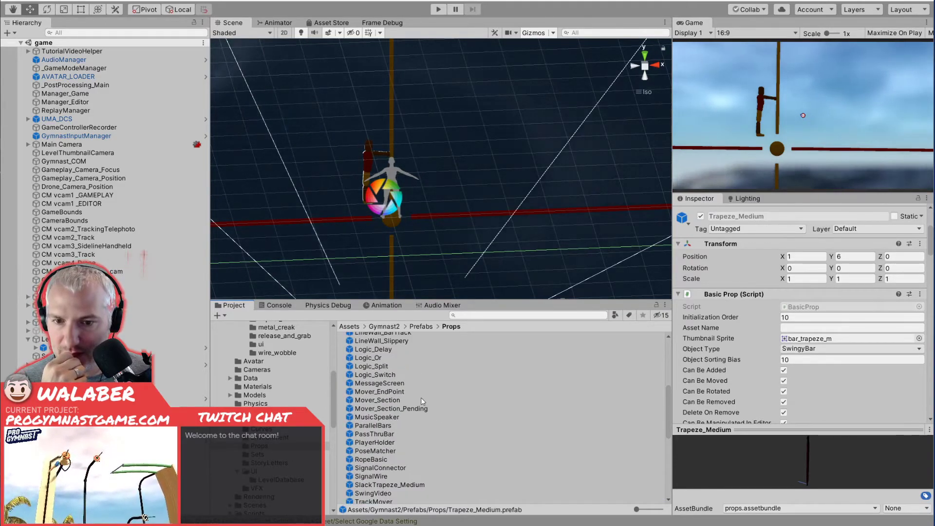
{"action": "scroll", "coordinate": [420, 398], "scroll_direction": "up", "scroll_amount": 5}
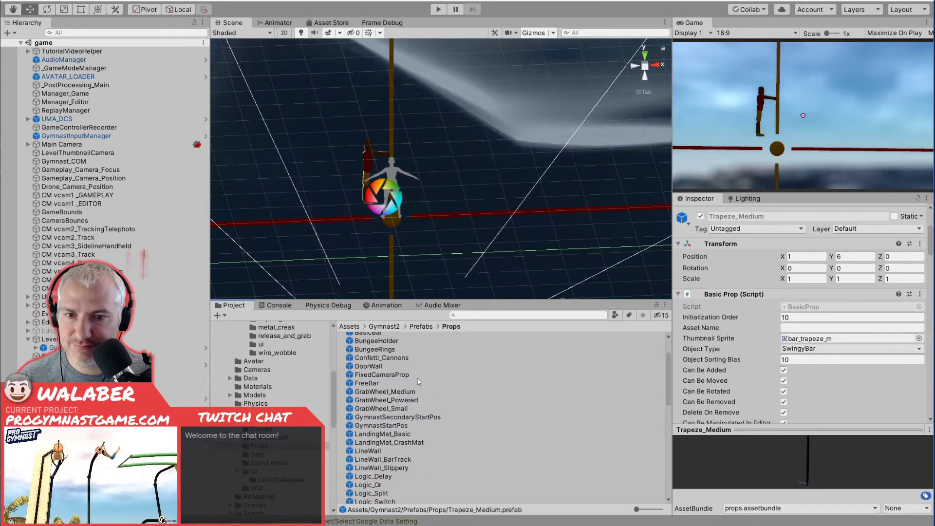
{"action": "double_click", "coordinate": [384, 358]}
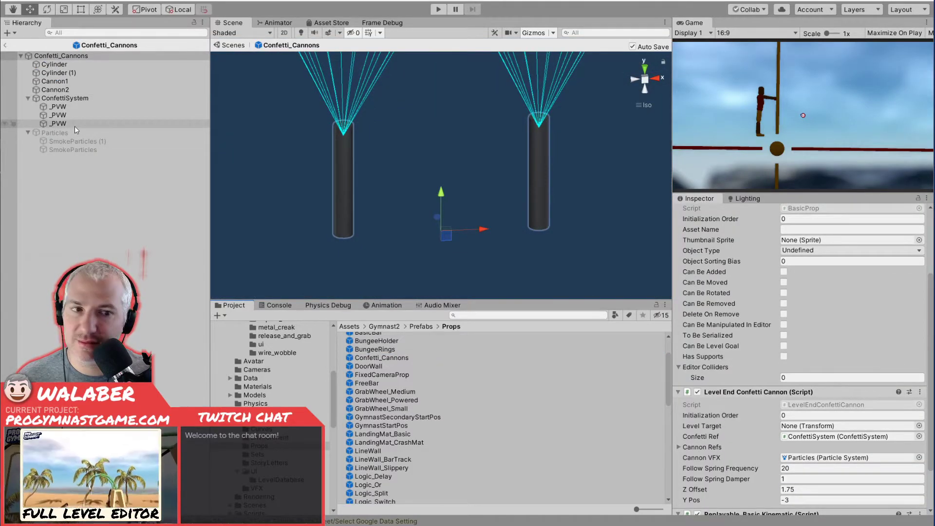
{"action": "scroll", "coordinate": [731, 352], "scroll_direction": "down", "scroll_amount": 2}
{"action": "scroll", "coordinate": [739, 353], "scroll_direction": "up", "scroll_amount": 5}
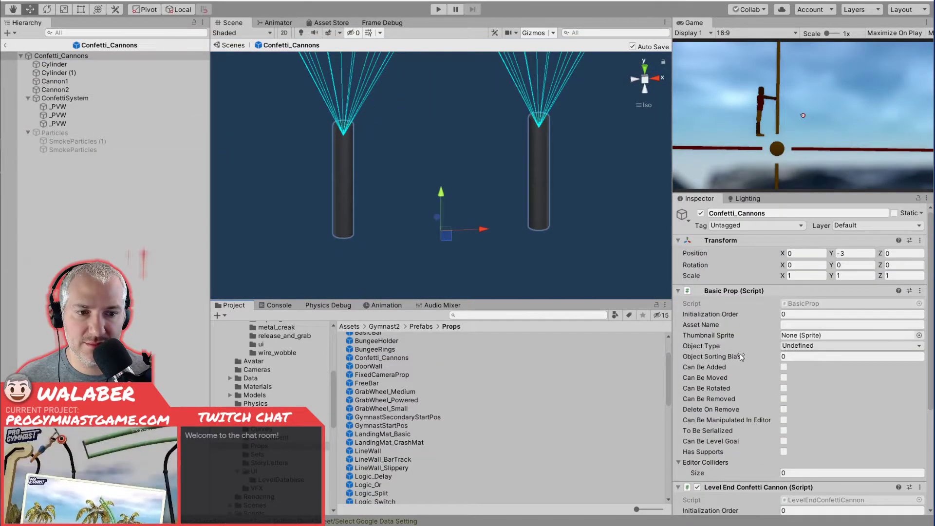
{"action": "scroll", "coordinate": [740, 355], "scroll_direction": "down", "scroll_amount": 3}
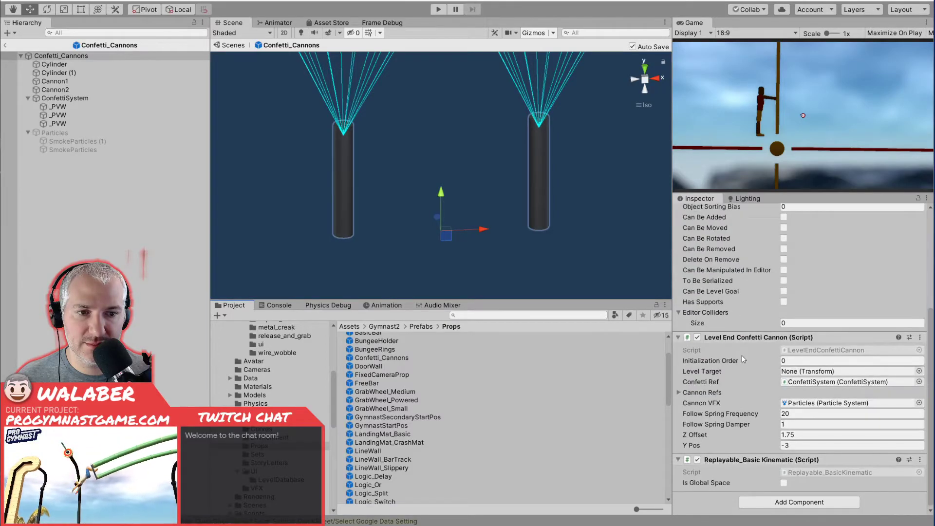
{"action": "scroll", "coordinate": [742, 358], "scroll_direction": "up", "scroll_amount": 5}
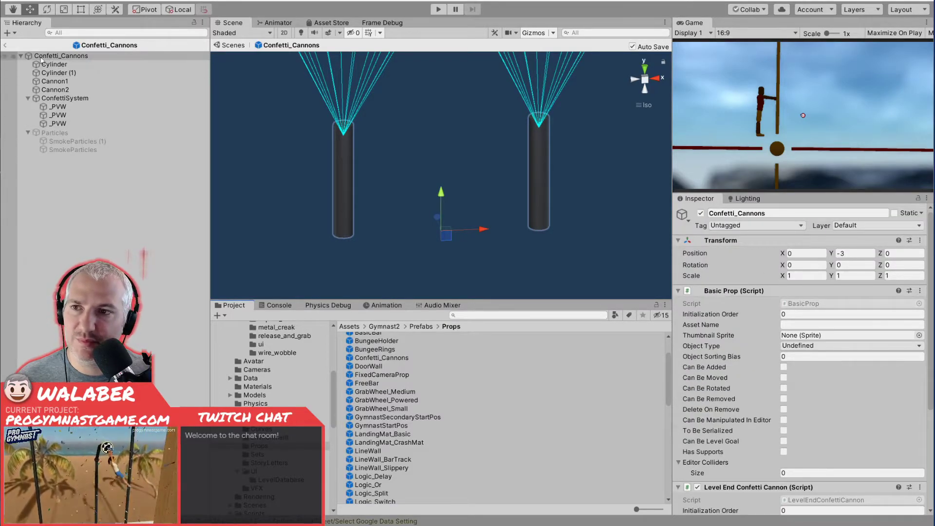
{"action": "left_click", "coordinate": [5, 46]}
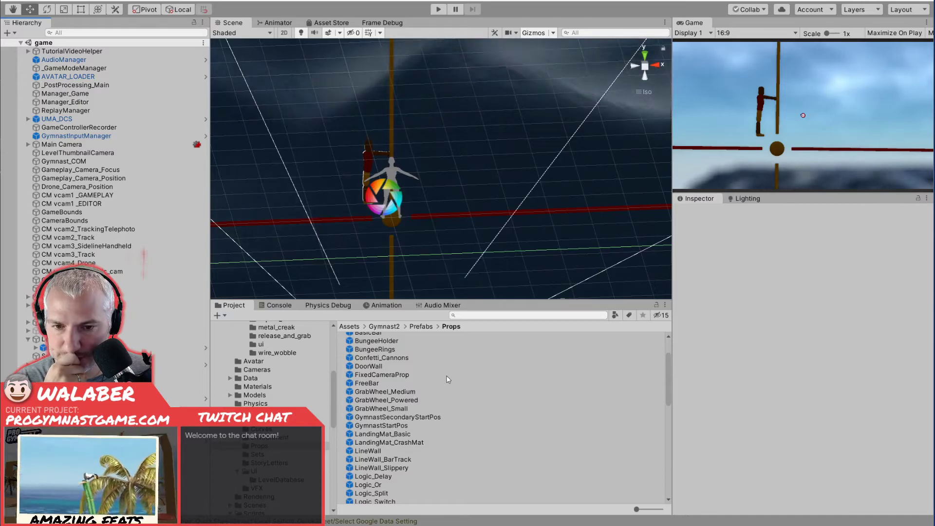
Build the project's AssetBundles with the updated prop prefabs.
{"action": "scroll", "coordinate": [446, 378], "scroll_direction": "down", "scroll_amount": 15}
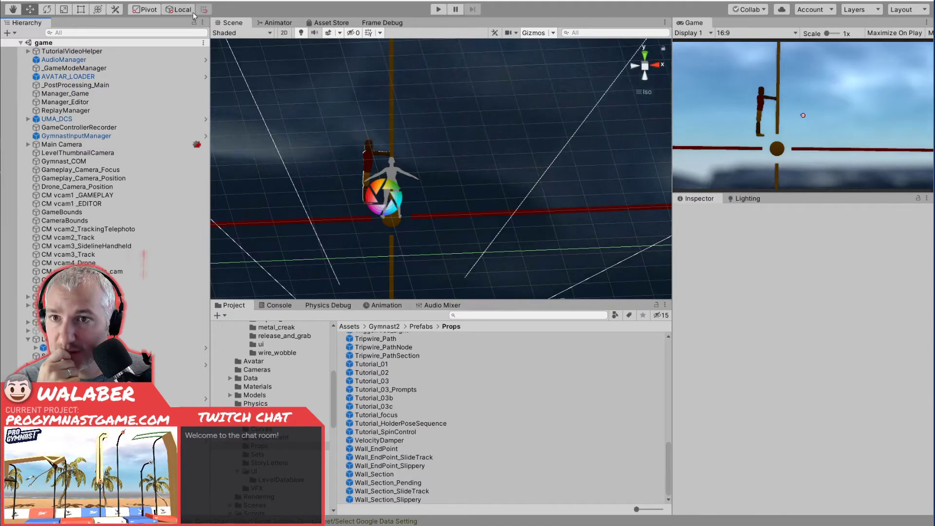
{"action": "left_click", "coordinate": [45, 2]}
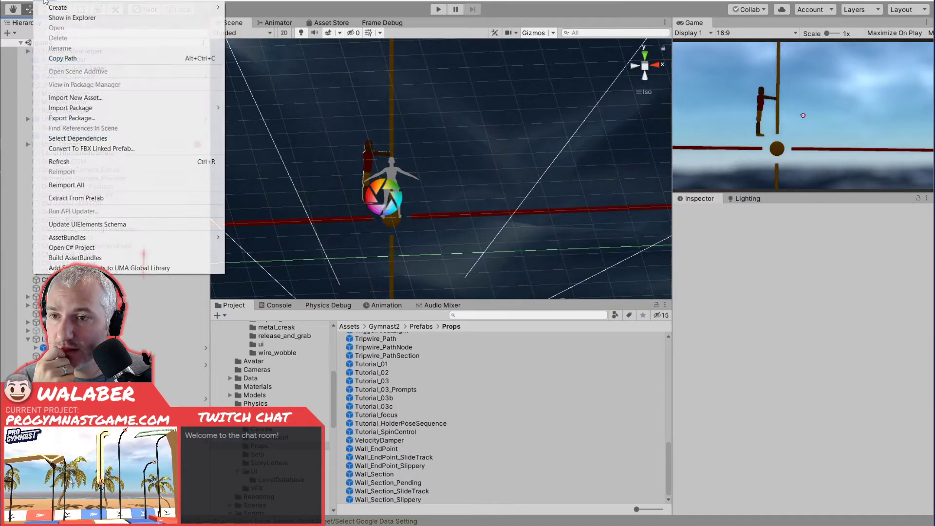
{"action": "left_click", "coordinate": [92, 258]}
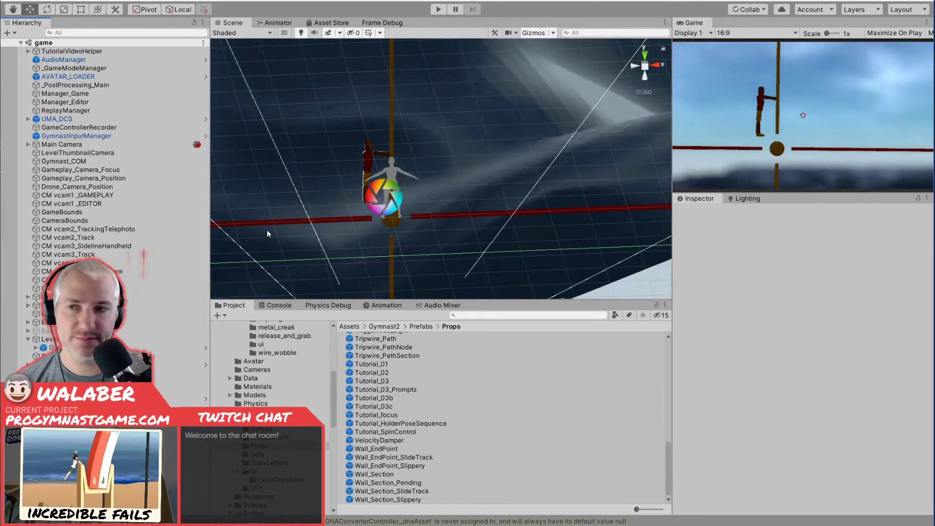
Run the game with the door-timing level loaded and pause it during play to test the world sounds.
{"action": "left_click", "coordinate": [437, 9]}
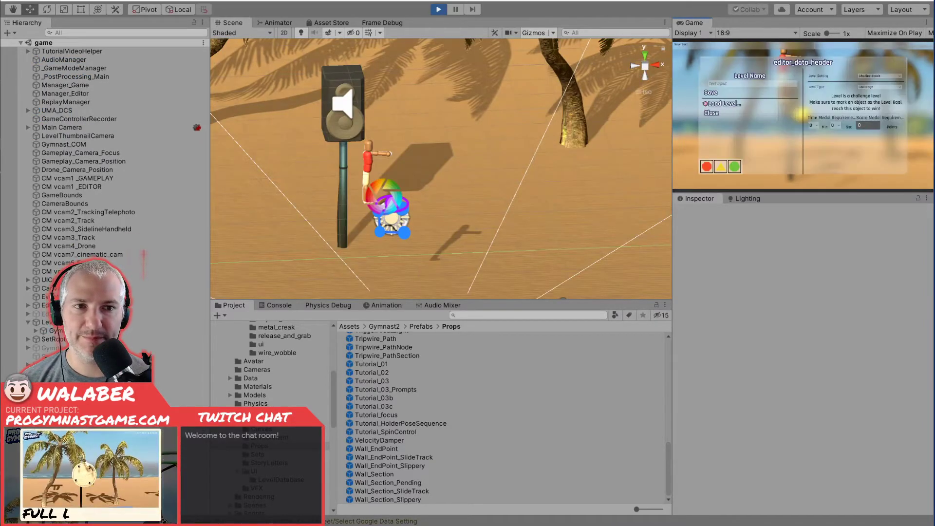
{"action": "key", "text": "Return"}
{"action": "key", "text": "Down"}
{"action": "key", "text": "Up"}
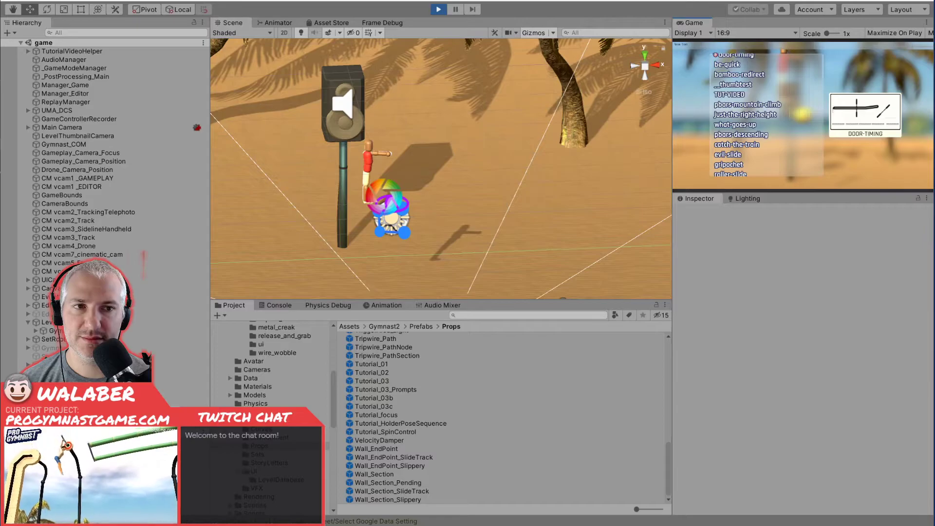
{"action": "key", "text": "Return"}
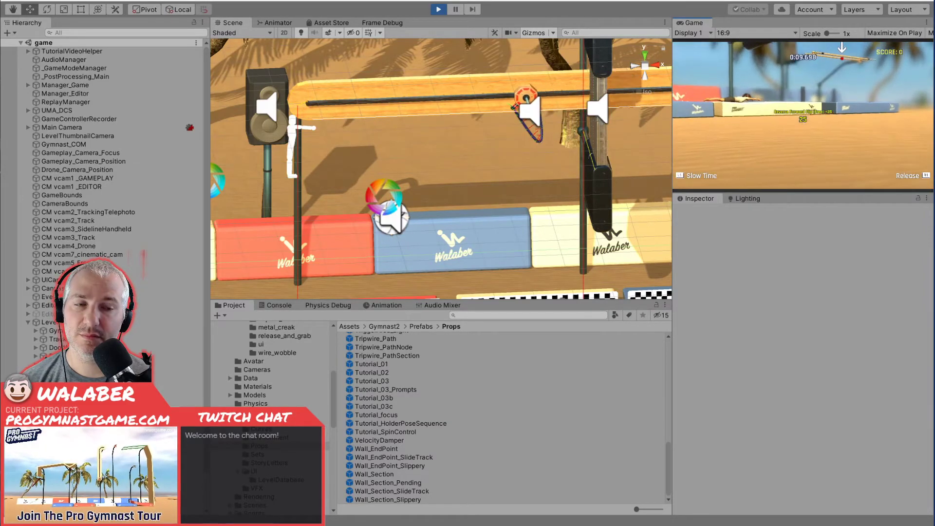
{"action": "key", "text": "Escape"}
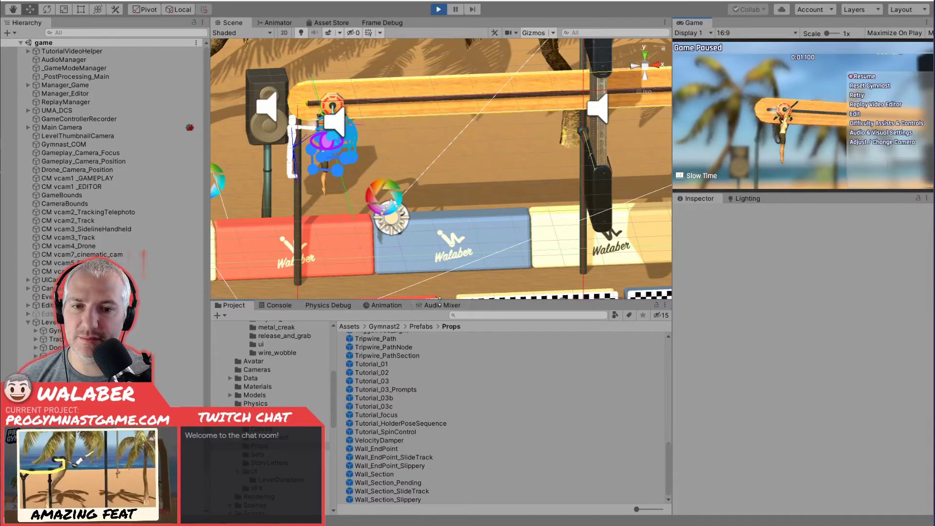
Show the audio mixer while the game is paused and check the output group of SFX_Pool and its pooled sources sfx_0 to sfx_8.
{"action": "left_click", "coordinate": [441, 305]}
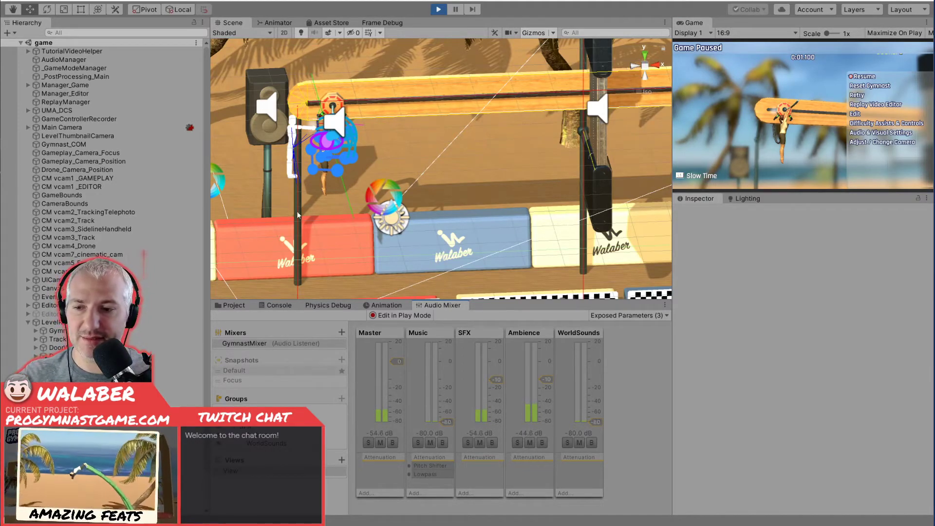
{"action": "scroll", "coordinate": [102, 146], "scroll_direction": "down", "scroll_amount": 3}
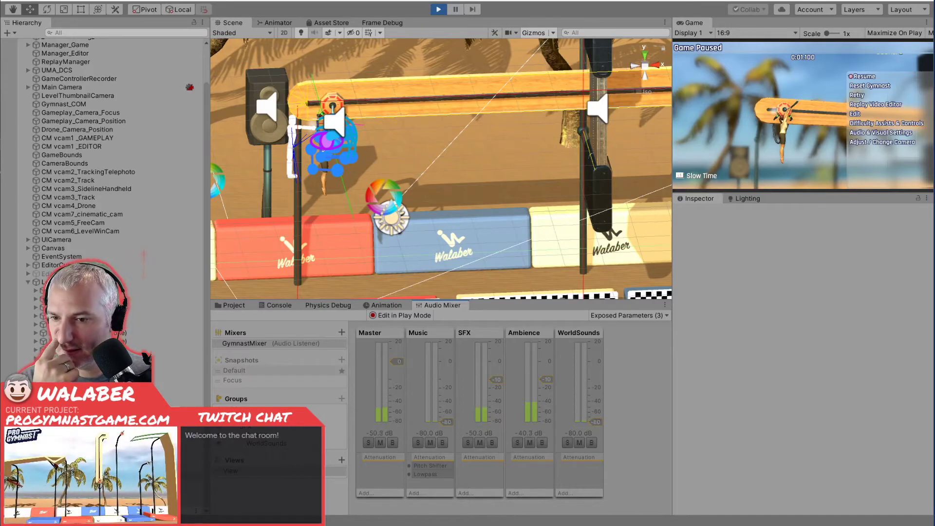
{"action": "left_click", "coordinate": [68, 444]}
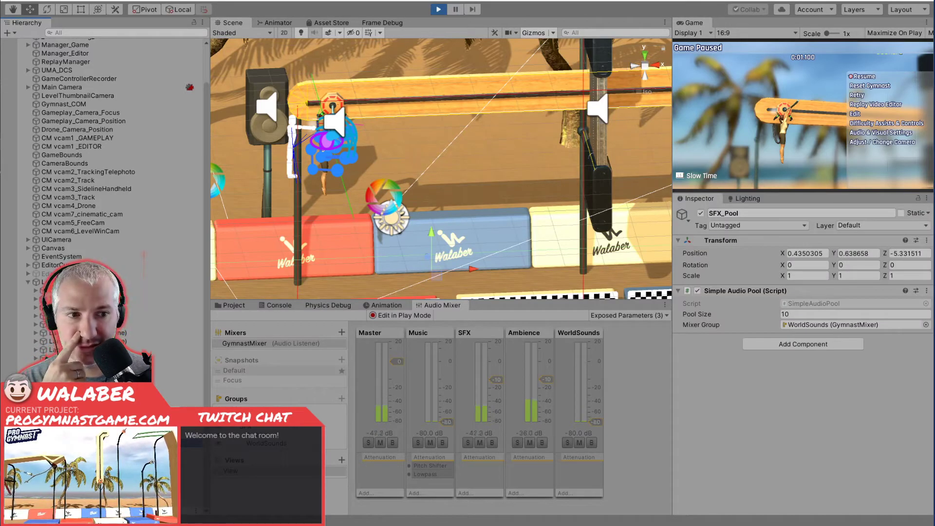
{"action": "left_click", "coordinate": [69, 451]}
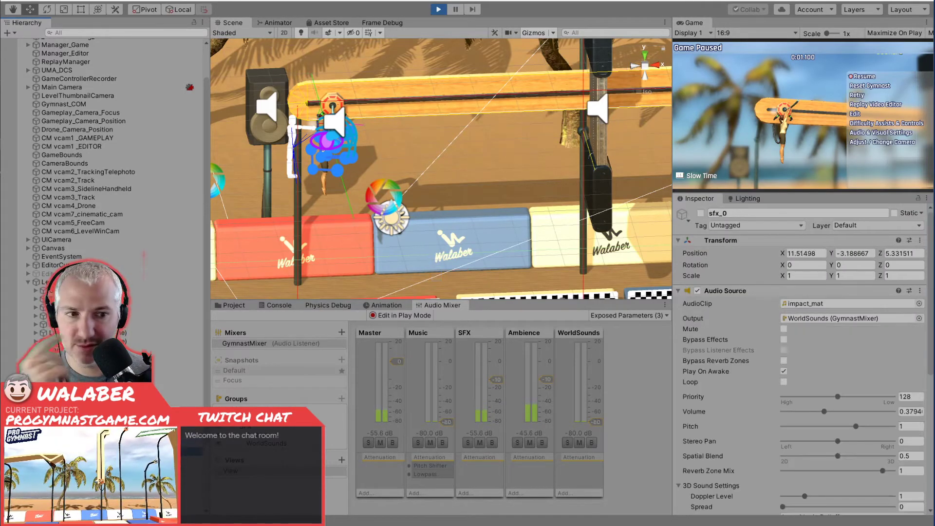
{"action": "key", "text": "Down"}
{"action": "key", "text": "Down"}
{"action": "key", "text": "Down"}
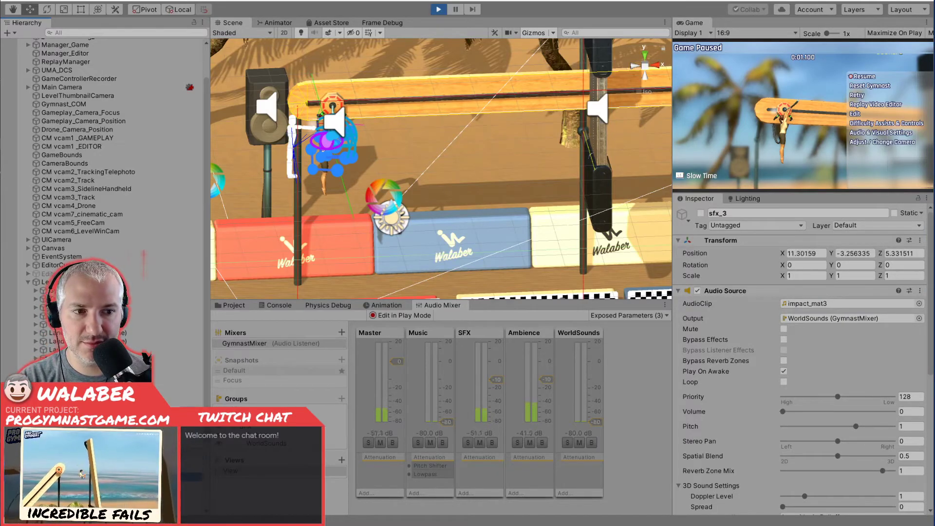
{"action": "key", "text": "Down"}
{"action": "key", "text": "Down"}
{"action": "key", "text": "Down"}
{"action": "key", "text": "Down"}
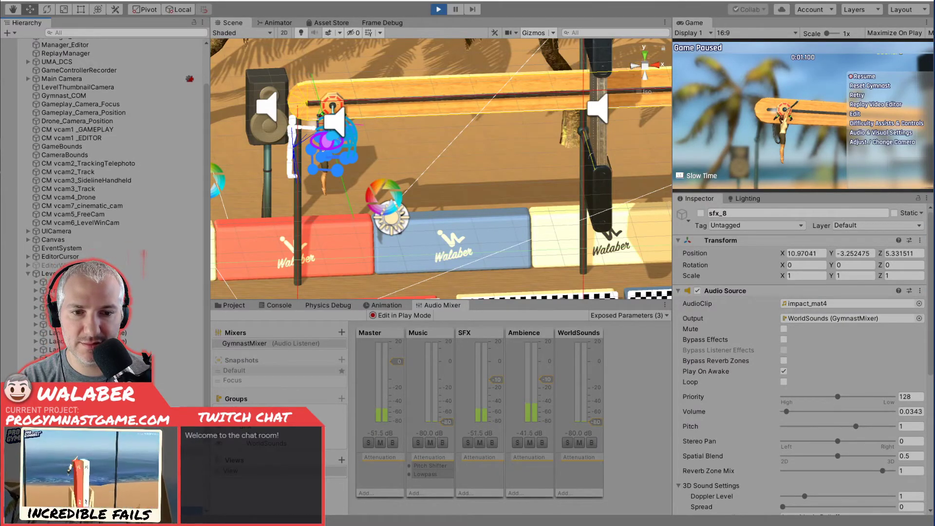
{"action": "key", "text": "Up"}
{"action": "key", "text": "Up"}
{"action": "key", "text": "Up"}
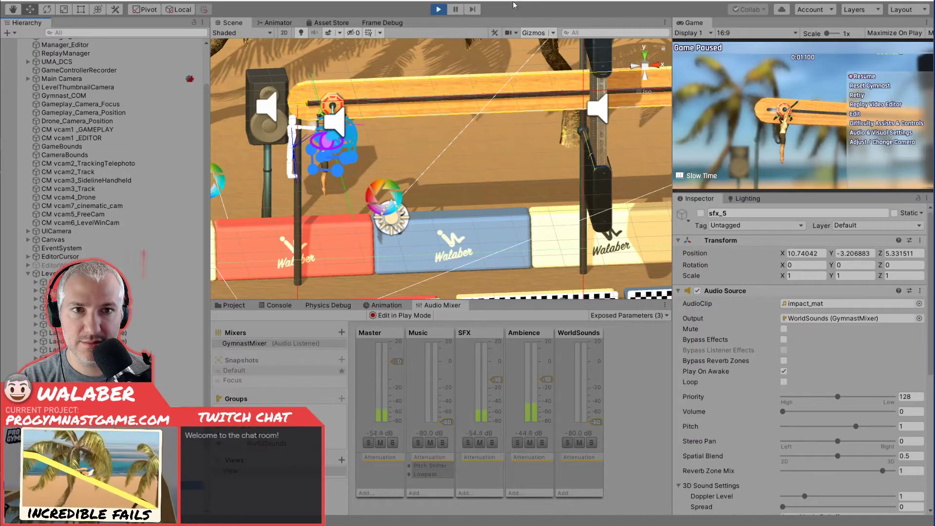
Resume the game, freeze playback, and compare the AudioLoop and AudioEnd audio sources of the bar mover in the Track hierarchy.
{"action": "left_click", "coordinate": [858, 76]}
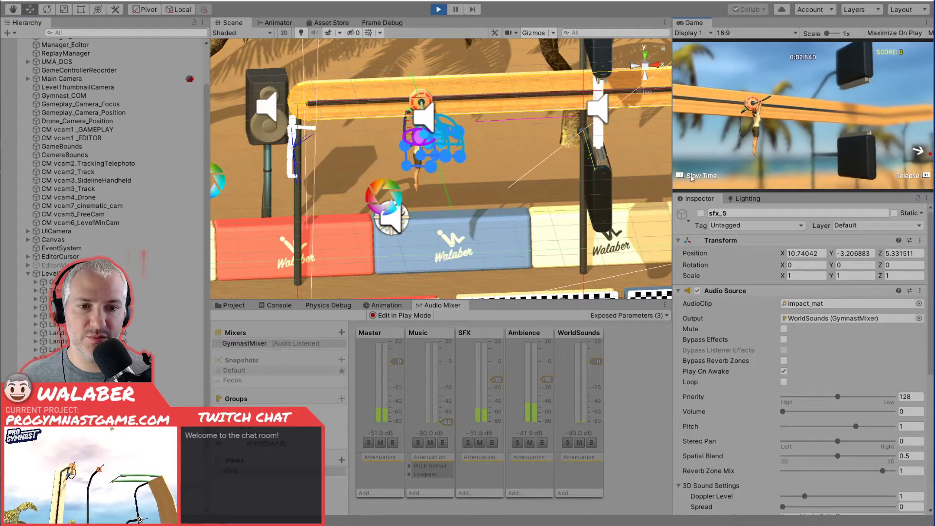
{"action": "key", "text": "ctrl+shift+p"}
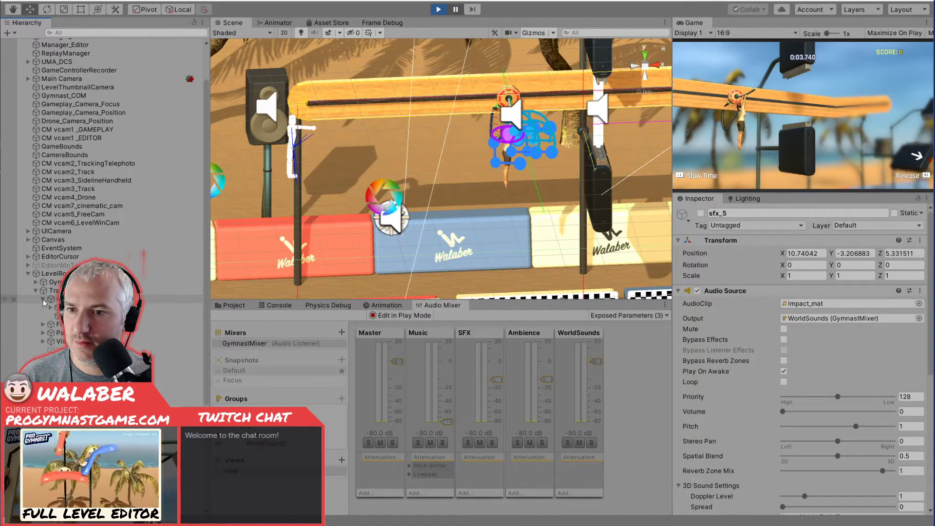
{"action": "left_click", "coordinate": [57, 324]}
{"action": "left_click", "coordinate": [60, 341]}
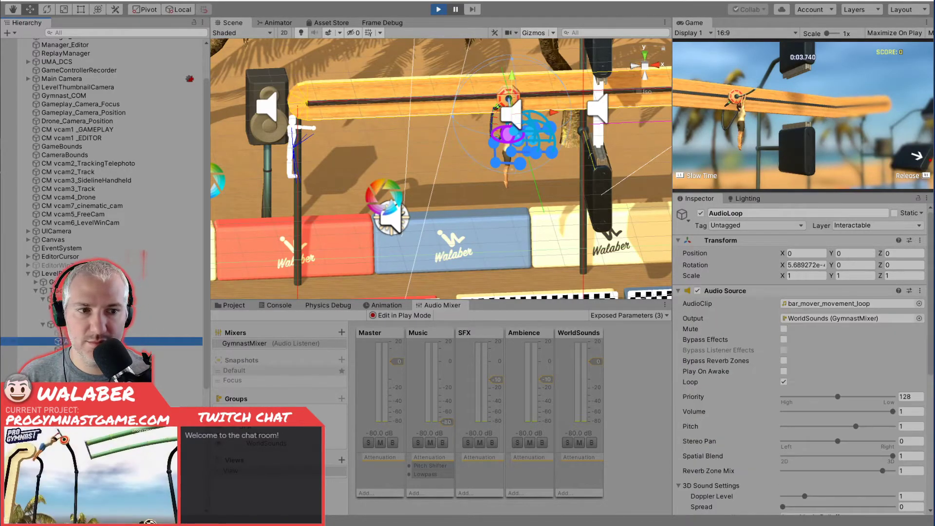
{"action": "key", "text": "Down"}
{"action": "key", "text": "Down"}
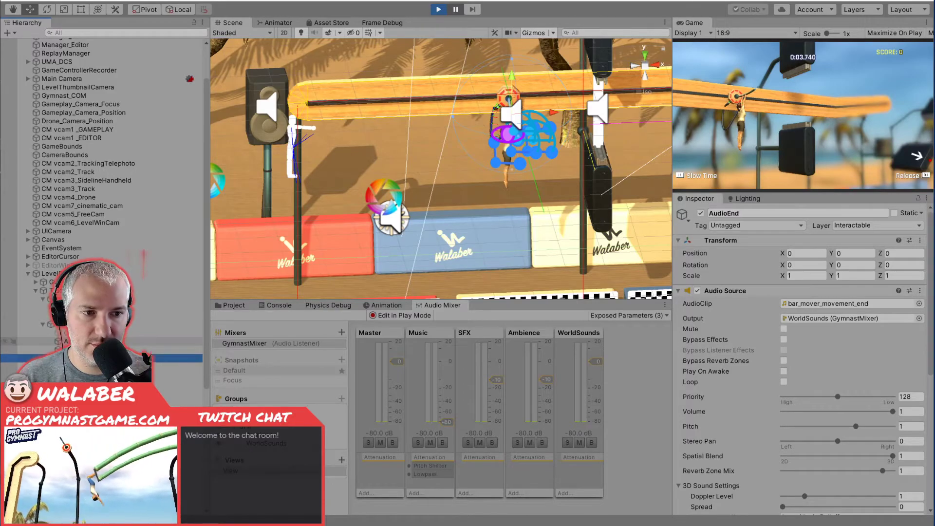
{"action": "key", "text": "Up"}
{"action": "key", "text": "Up"}
{"action": "key", "text": "Down"}
{"action": "key", "text": "Up"}
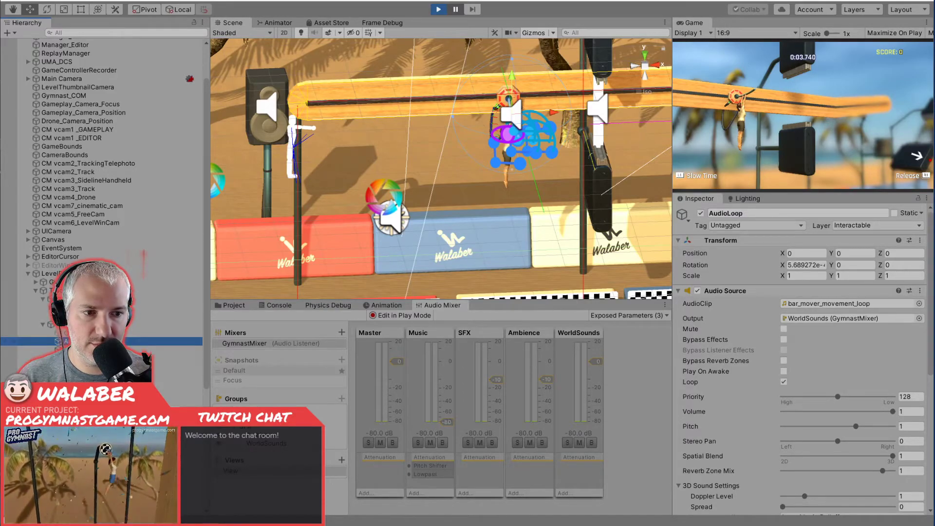
{"action": "key", "text": "Down"}
{"action": "key", "text": "Down"}
{"action": "key", "text": "Up"}
{"action": "key", "text": "Up"}
{"action": "key", "text": "Down"}
{"action": "key", "text": "Up"}
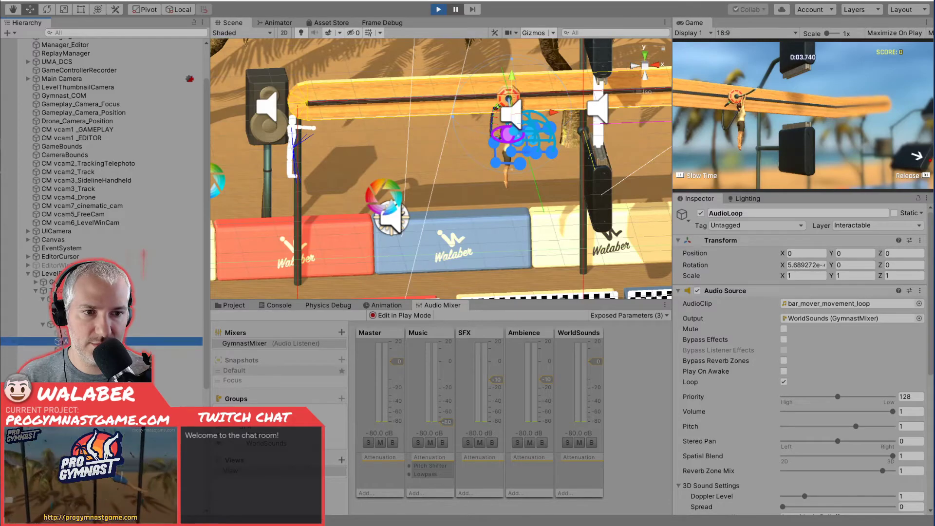
{"action": "key", "text": "Down"}
{"action": "key", "text": "Up"}
{"action": "key", "text": "Down"}
{"action": "key", "text": "Down"}
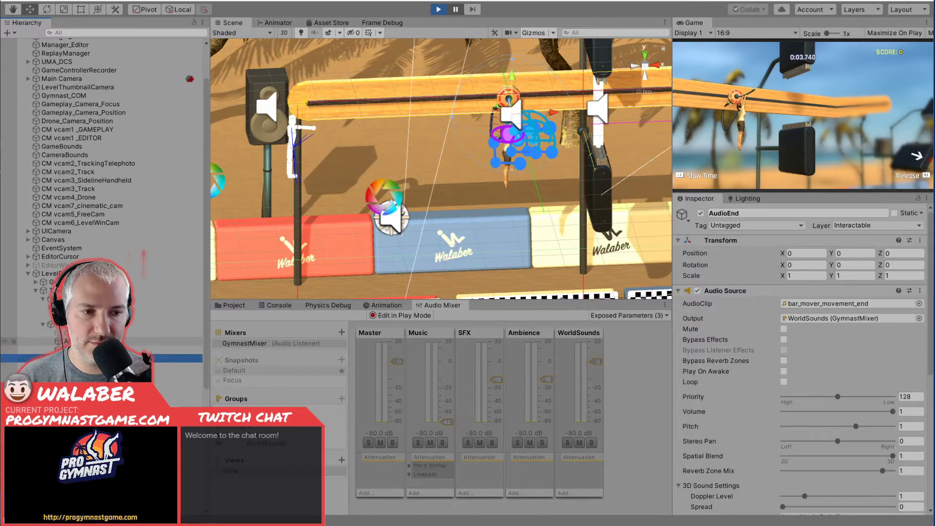
{"action": "key", "text": "Up"}
{"action": "key", "text": "Up"}
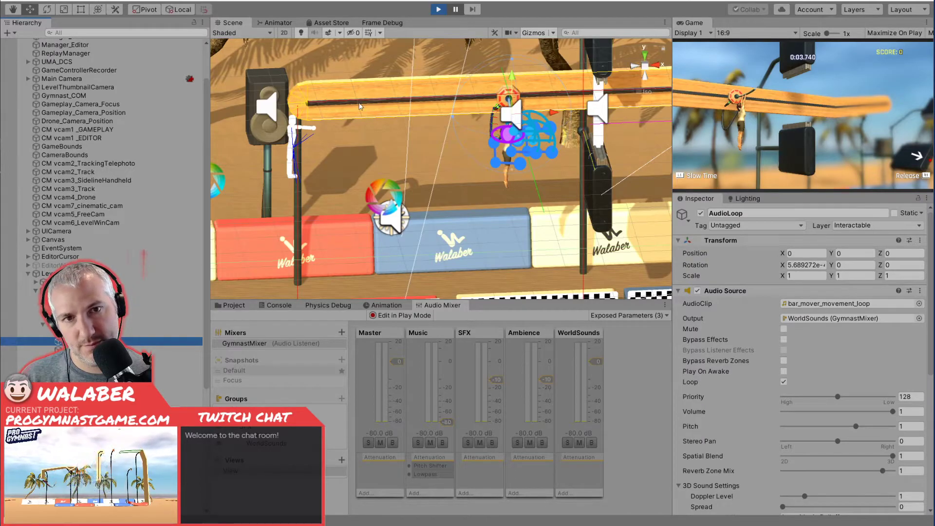
Run playback in stretches and freeze it at the doors, framing the AudioLoop object beside the first door in the scene.
{"action": "left_click", "coordinate": [461, 9]}
{"action": "left_click", "coordinate": [460, 10]}
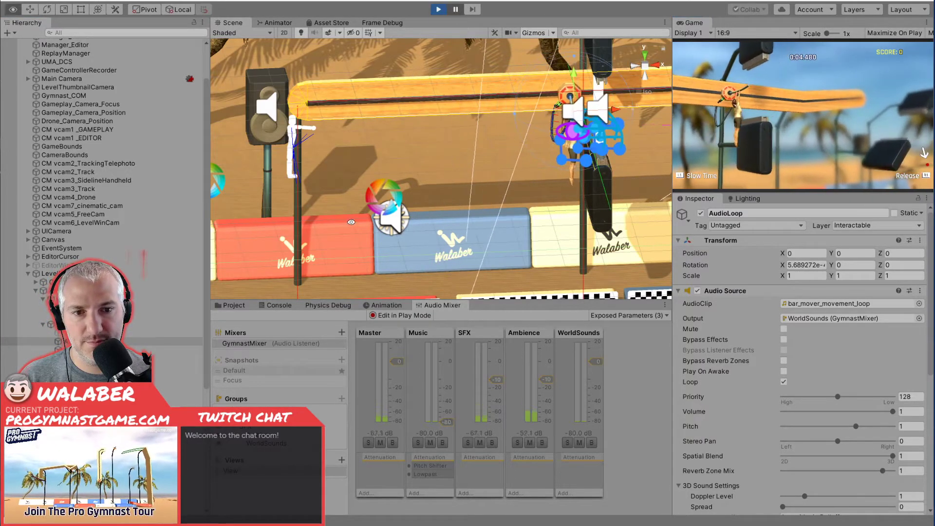
{"action": "left_click_drag", "start_coordinate": [341, 214], "coordinate": [445, 221], "text": "alt"}
{"action": "key", "text": "f"}
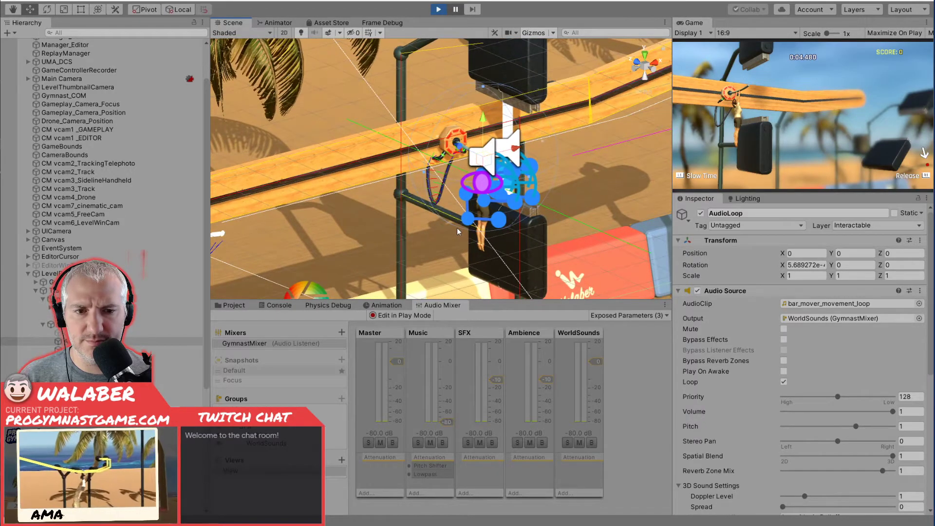
{"action": "left_click", "coordinate": [456, 9]}
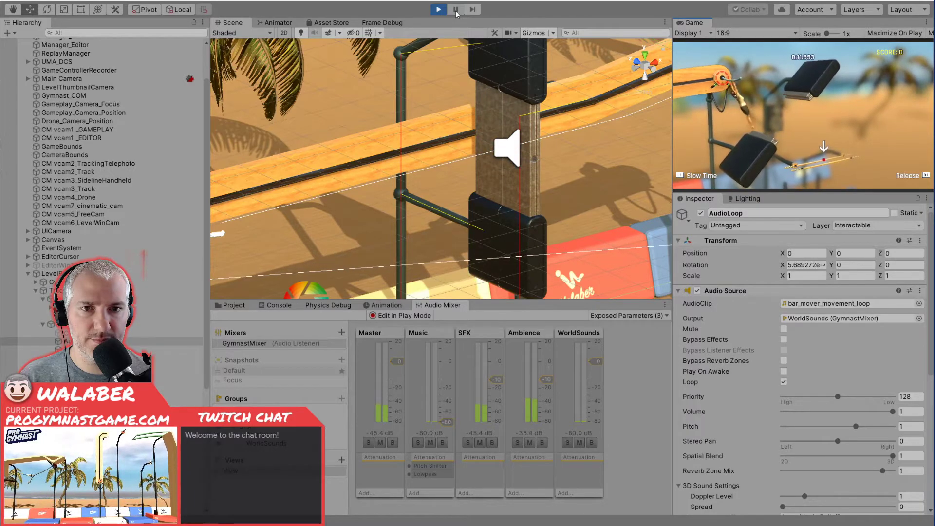
{"action": "left_click", "coordinate": [456, 11]}
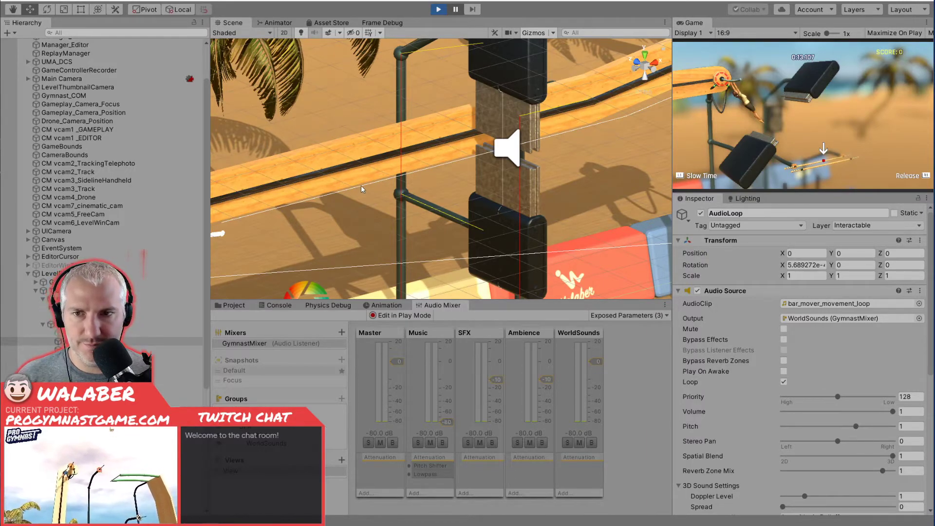
View the tilted second door in the scene and check the output settings of the door's AudioEndEffect and AudioMovementLoop sources.
{"action": "middle_click_drag", "start_coordinate": [490, 156], "coordinate": [350, 193]}
{"action": "left_click_drag", "start_coordinate": [351, 193], "coordinate": [554, 171], "text": "alt"}
{"action": "middle_click_drag", "start_coordinate": [554, 171], "coordinate": [336, 172]}
{"action": "left_click_drag", "start_coordinate": [454, 171], "coordinate": [393, 183], "text": "alt"}
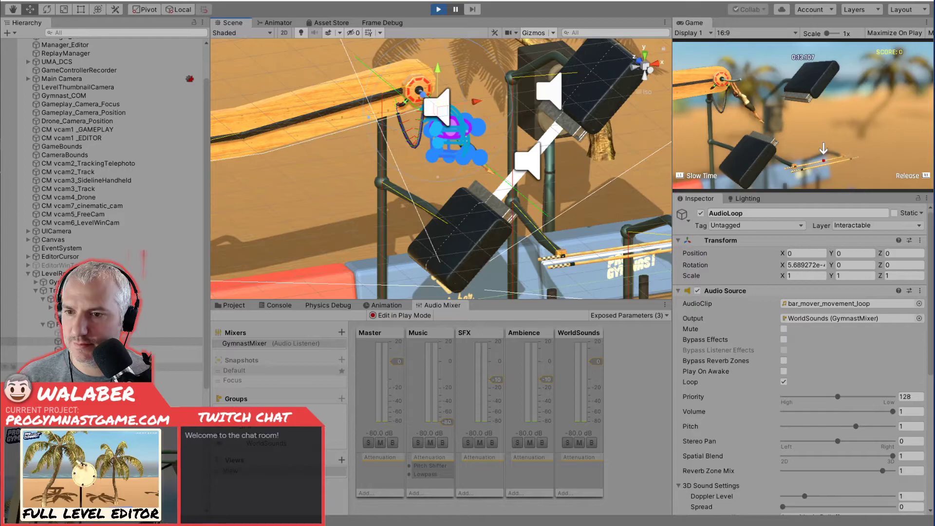
{"action": "left_click", "coordinate": [43, 325]}
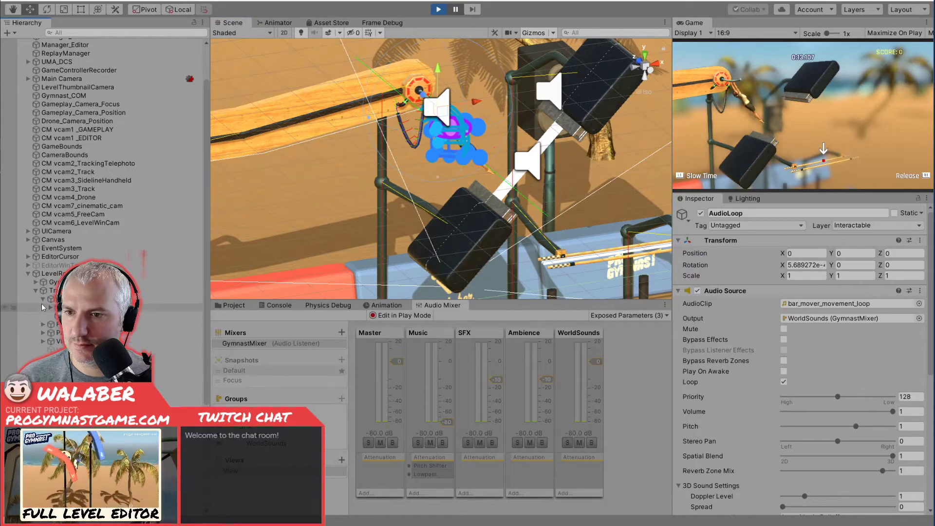
{"action": "left_click", "coordinate": [43, 299]}
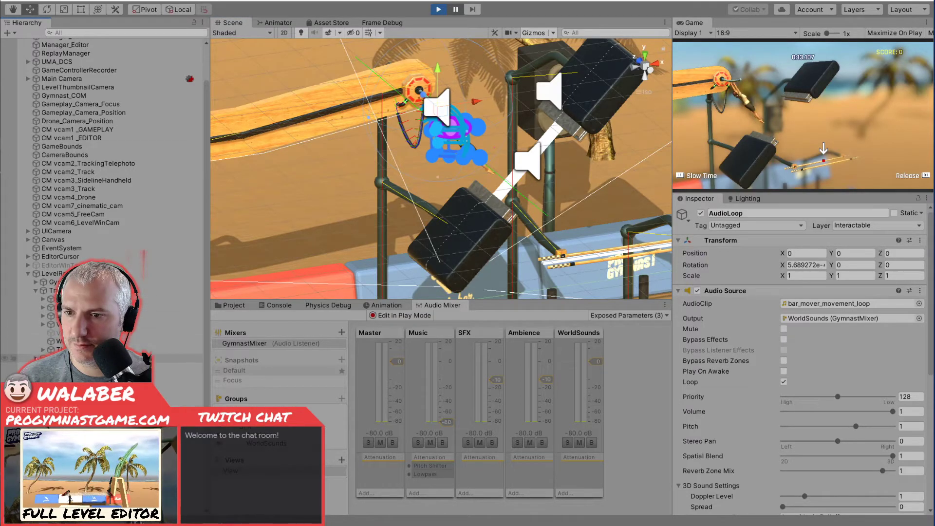
{"action": "left_click", "coordinate": [83, 468]}
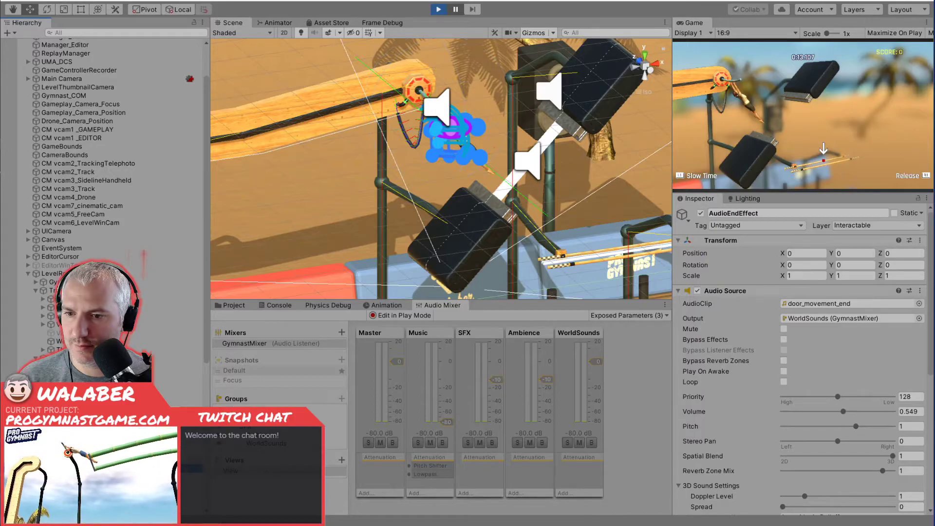
{"action": "left_click", "coordinate": [83, 460]}
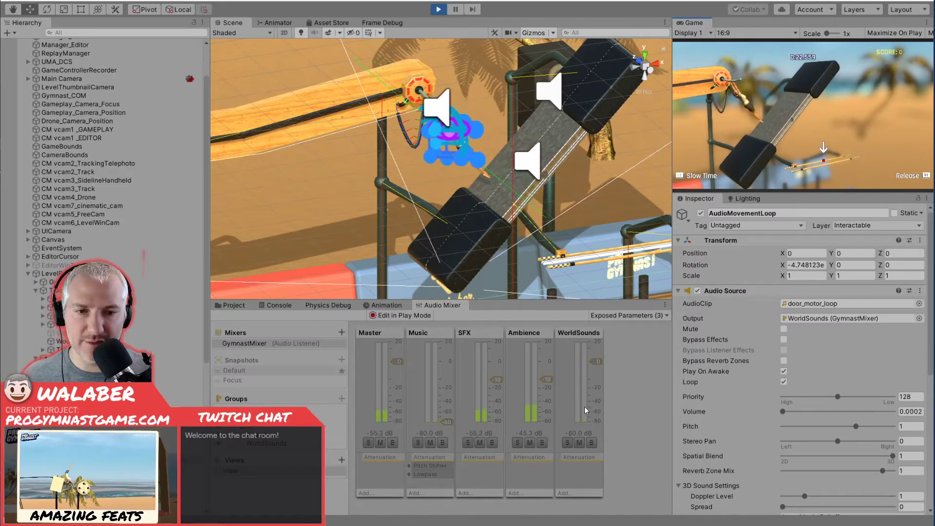
Replay the level and freeze playback as the gymnast nears the first door, comparing the WorldSounds mixer level with the door's movement.
{"action": "left_click", "coordinate": [459, 10]}
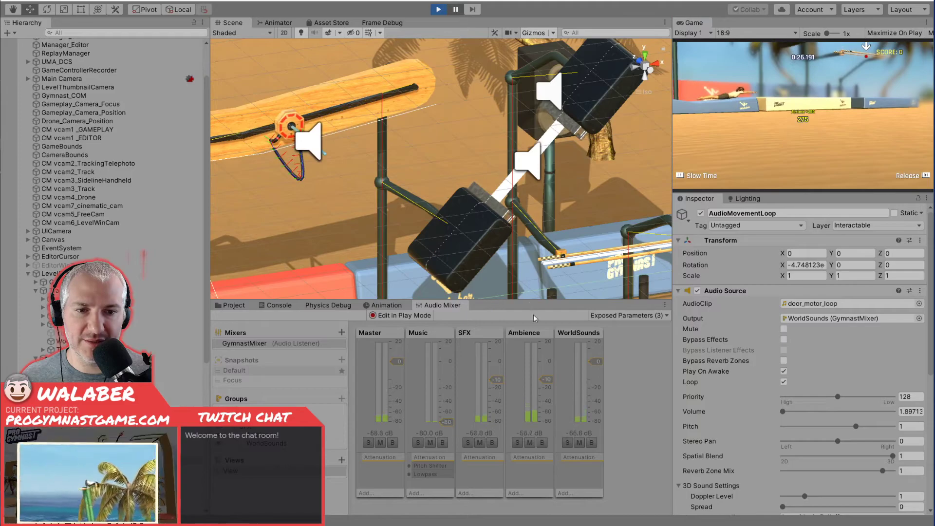
{"action": "left_click", "coordinate": [456, 10]}
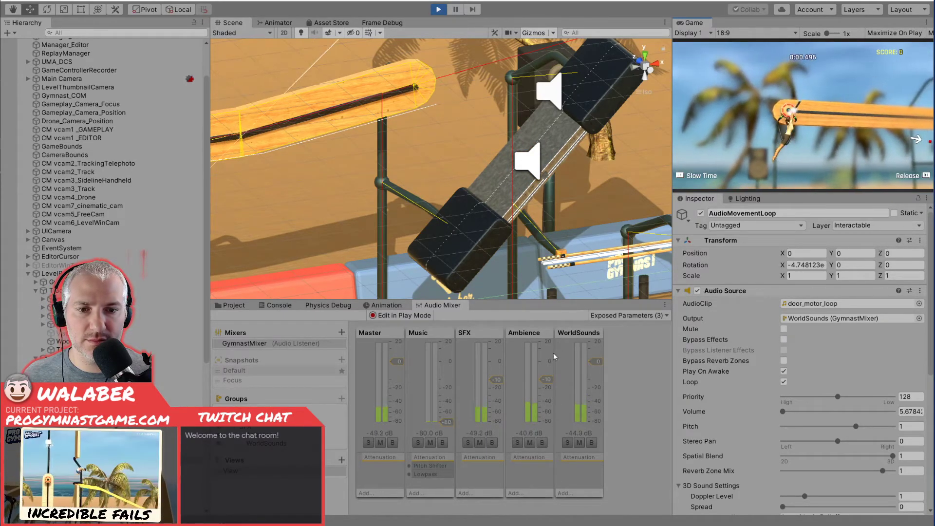
{"action": "left_click", "coordinate": [457, 11]}
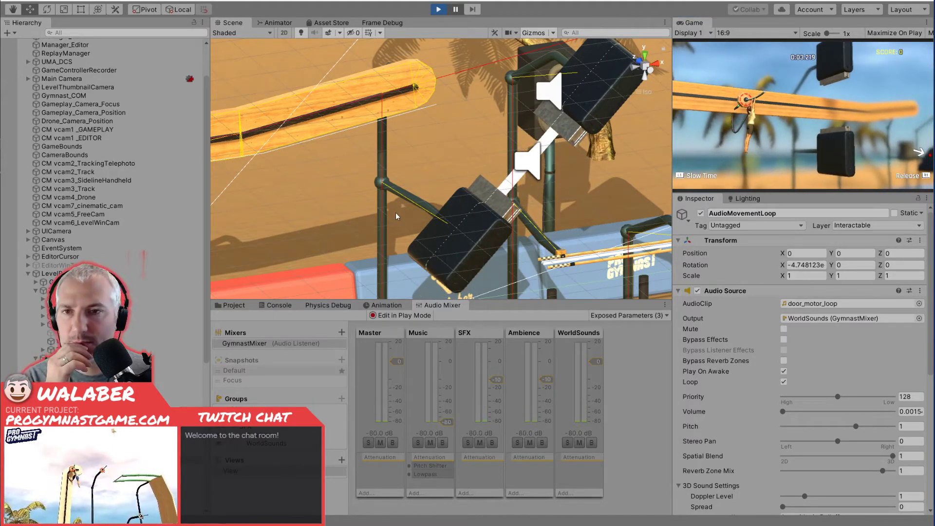
{"action": "left_click_drag", "start_coordinate": [397, 216], "coordinate": [439, 216], "text": "alt"}
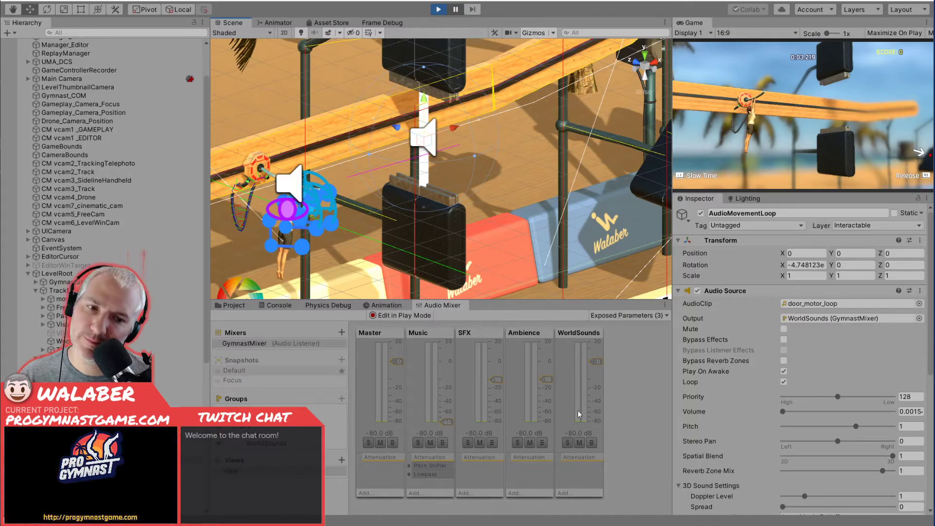
Solo the WorldSounds mixer group to listen to it during play, and remove the solo and stop the game.
{"action": "left_click", "coordinate": [568, 442]}
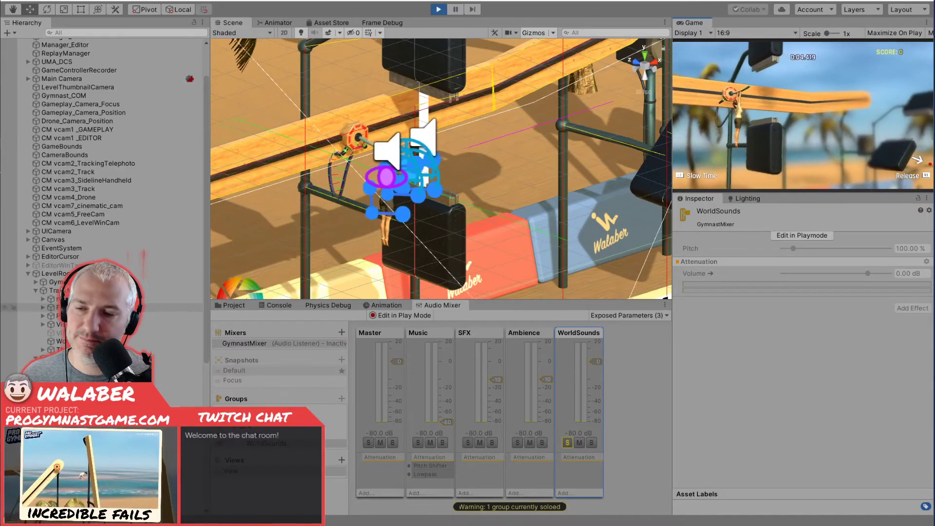
{"action": "left_click", "coordinate": [439, 10]}
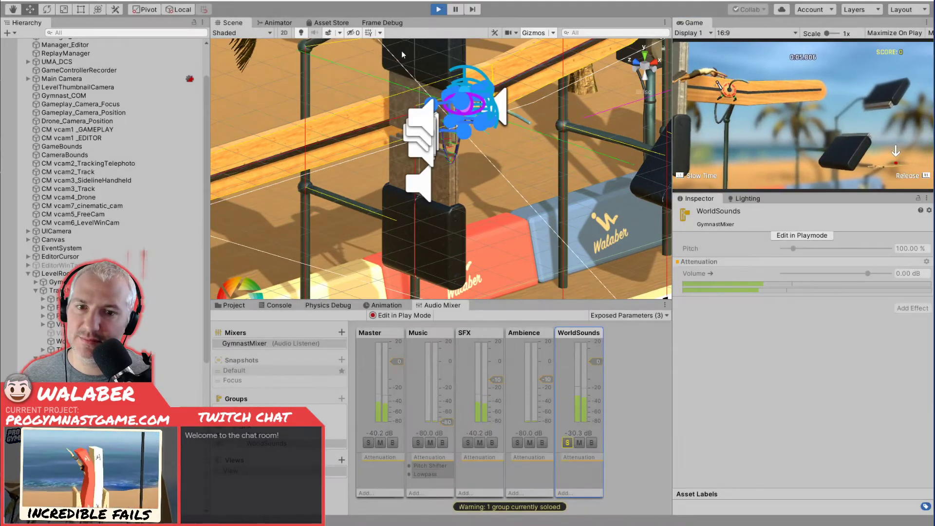
{"action": "left_click", "coordinate": [567, 443]}
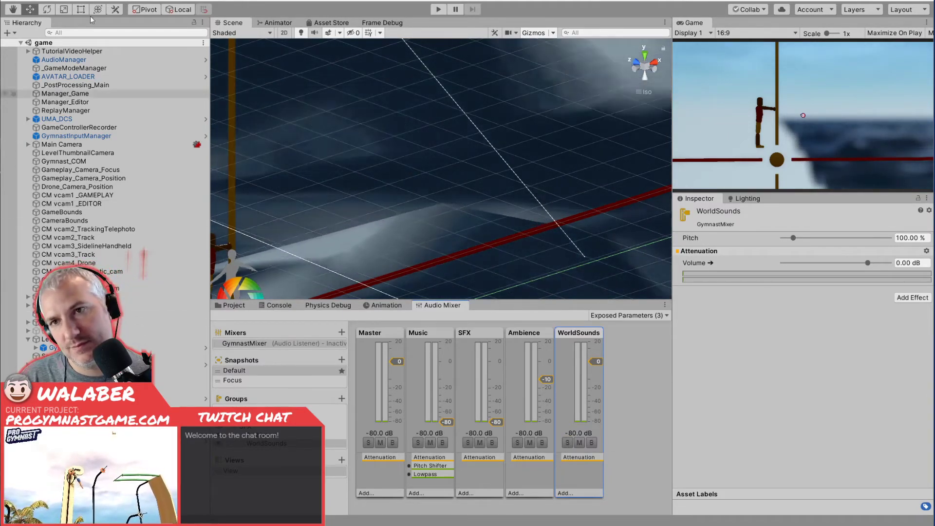
Rebuild the AssetBundles from the stopped game scene.
{"action": "left_click", "coordinate": [44, 1]}
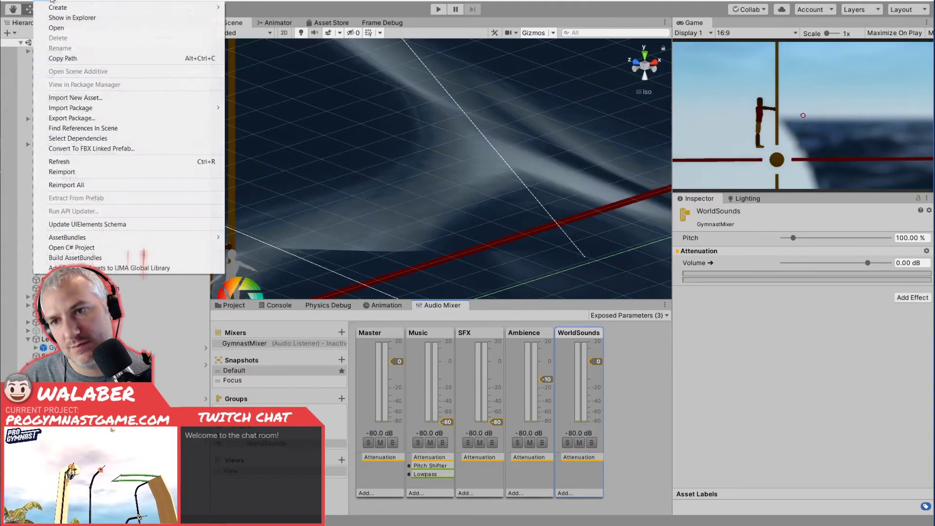
{"action": "left_click", "coordinate": [91, 259]}
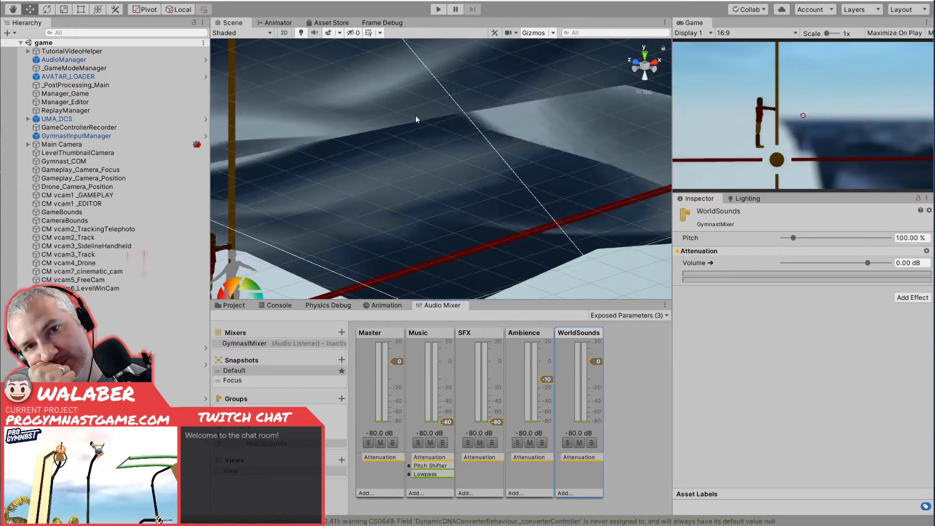
Run the game, load and play the door-timing level to check the doors against the WorldSounds mixer level, and stop it.
{"action": "left_click", "coordinate": [443, 9]}
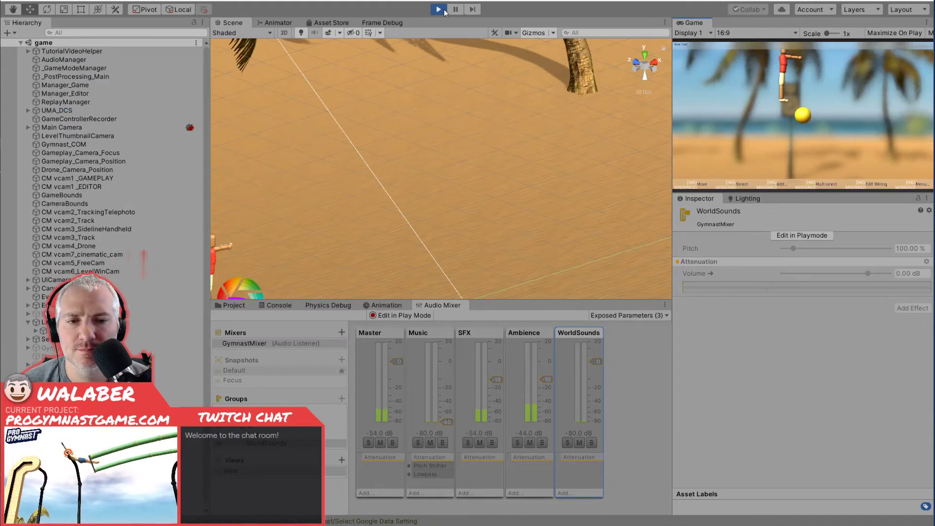
{"action": "key", "text": "Escape"}
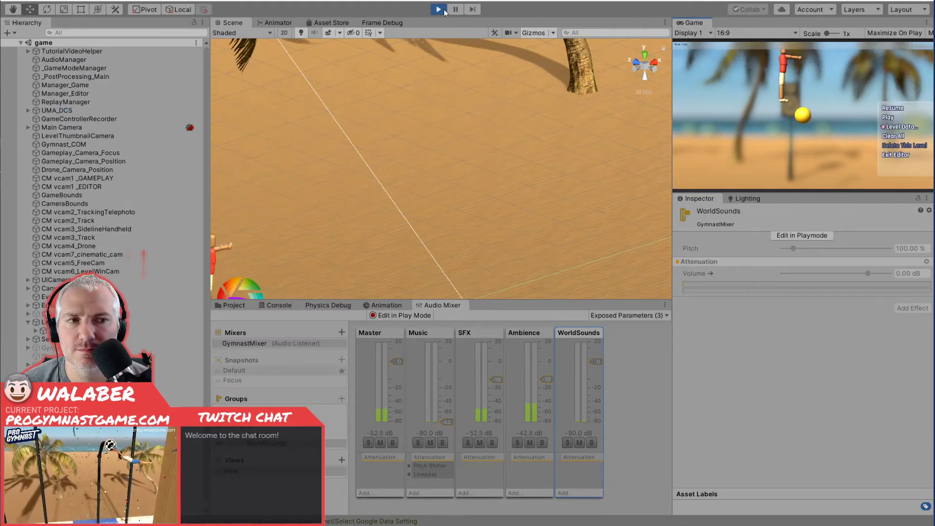
{"action": "key", "text": "Return"}
{"action": "key", "text": "Return"}
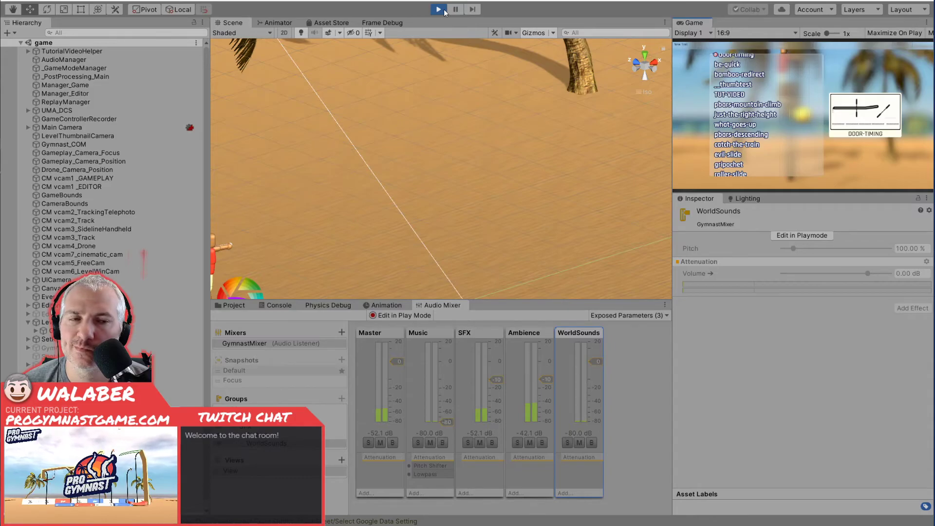
{"action": "key", "text": "Return"}
{"action": "key", "text": "Return"}
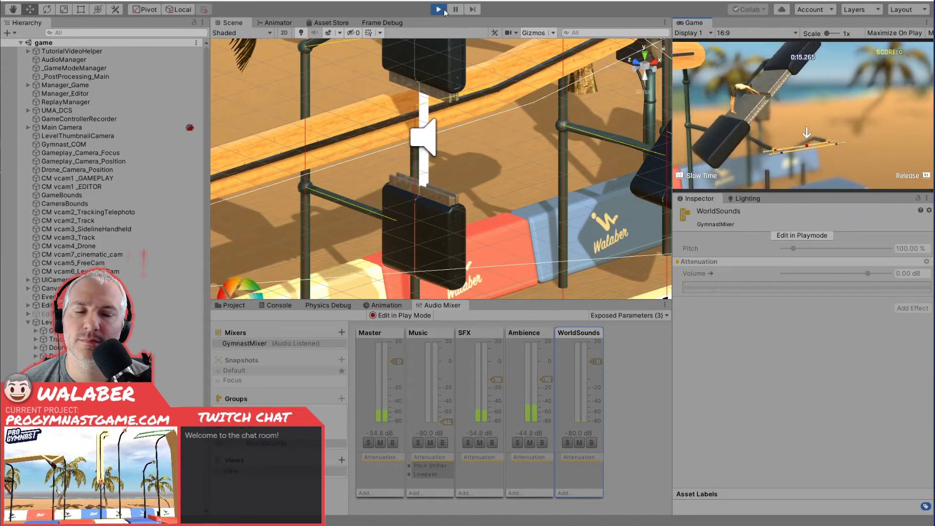
{"action": "left_click", "coordinate": [438, 9]}
Place an instance of the DoorWall prop prefab in the game scene as a test door.
{"action": "left_click", "coordinate": [230, 305]}
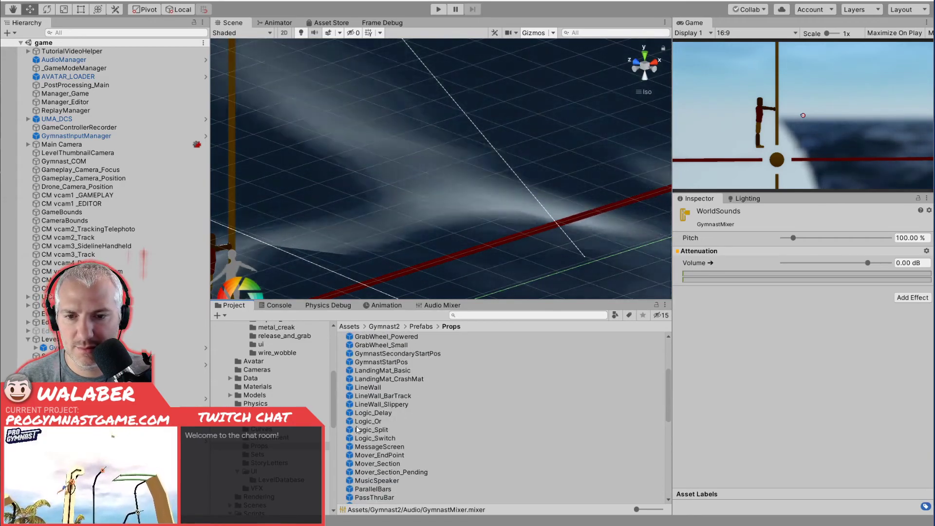
{"action": "scroll", "coordinate": [357, 429], "scroll_direction": "up", "scroll_amount": 3}
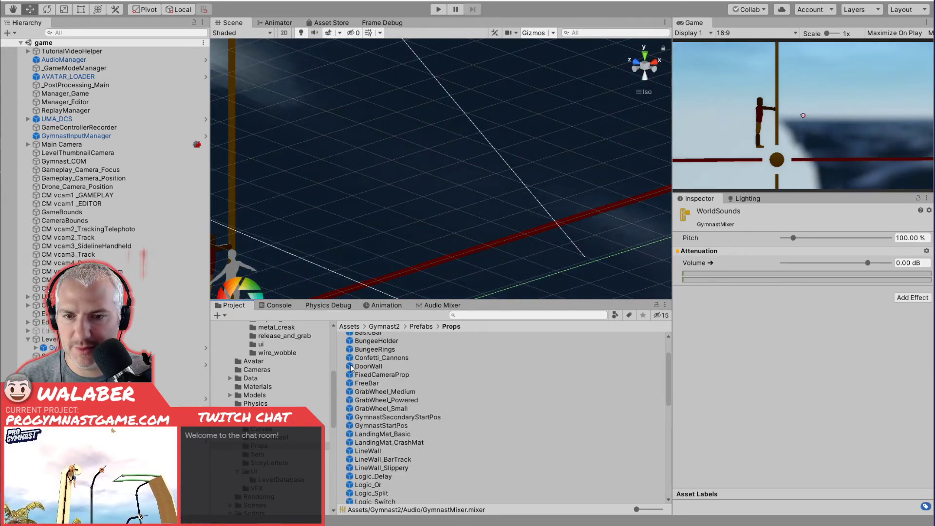
{"action": "left_click_drag", "start_coordinate": [351, 368], "coordinate": [108, 339]}
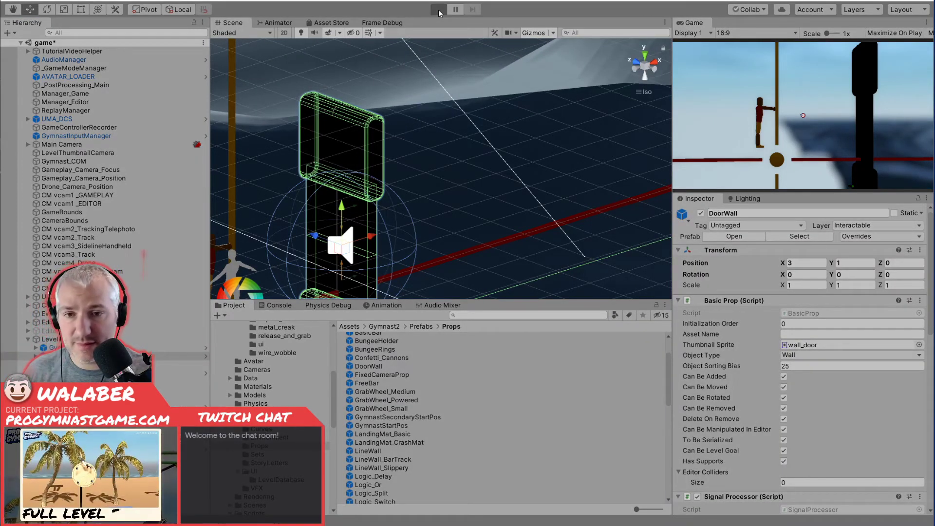
Run the game with the test door, compare its movement with the WorldSounds mixer level, and stop the game.
{"action": "left_click", "coordinate": [439, 9]}
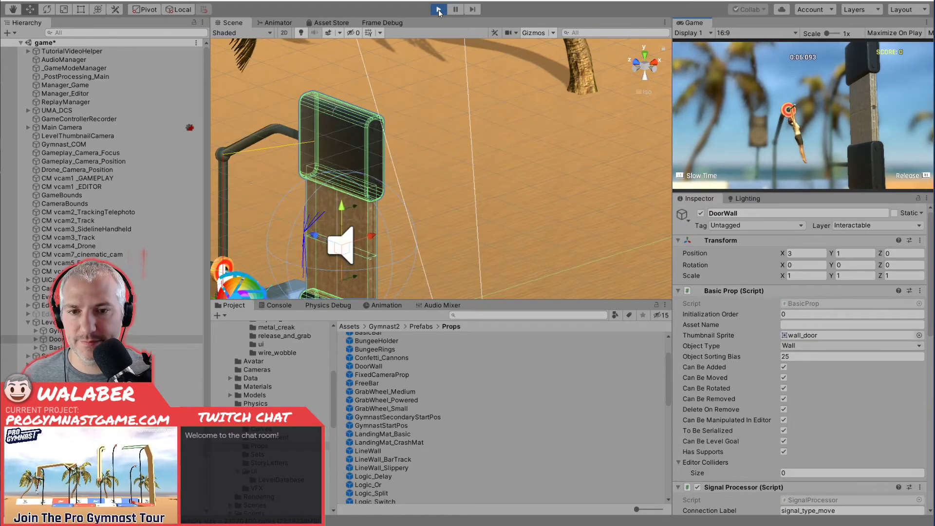
{"action": "left_click", "coordinate": [445, 306]}
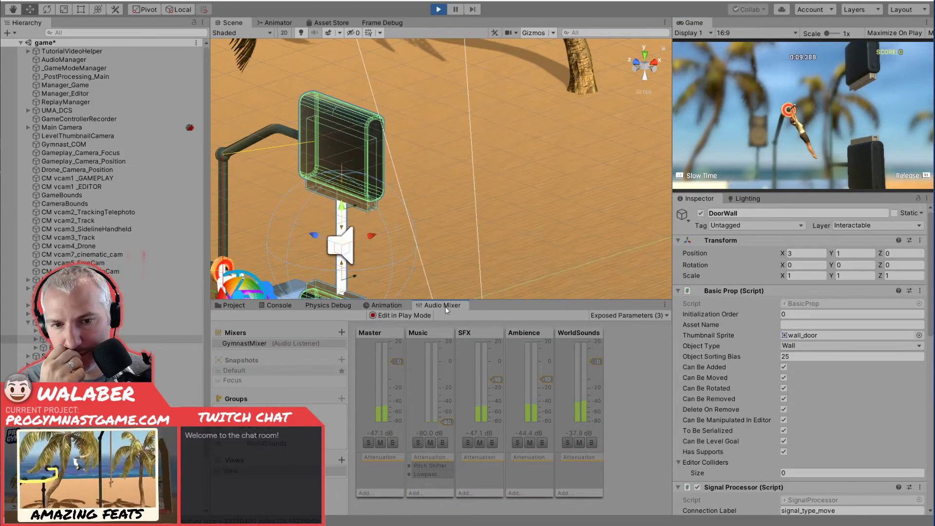
{"action": "left_click", "coordinate": [439, 9]}
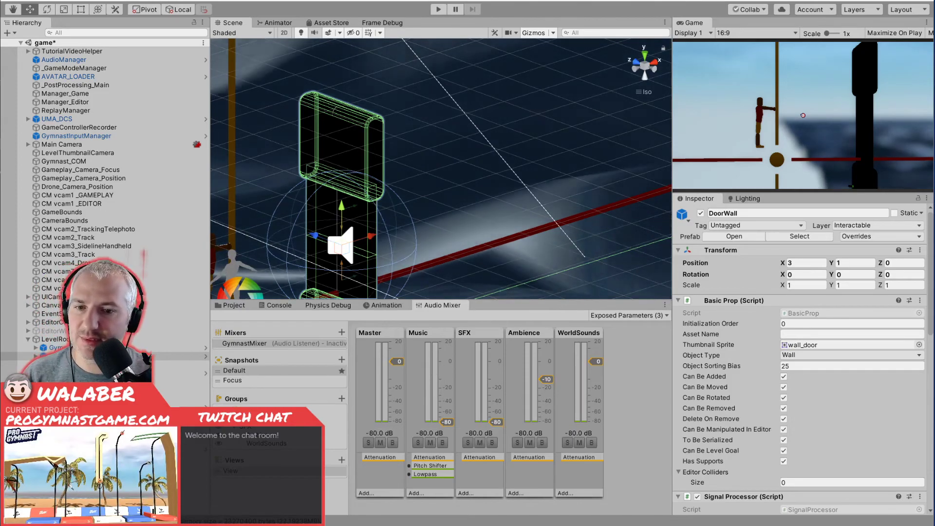
Delete the test DoorWall instance from the game scene.
{"action": "left_click", "coordinate": [88, 357]}
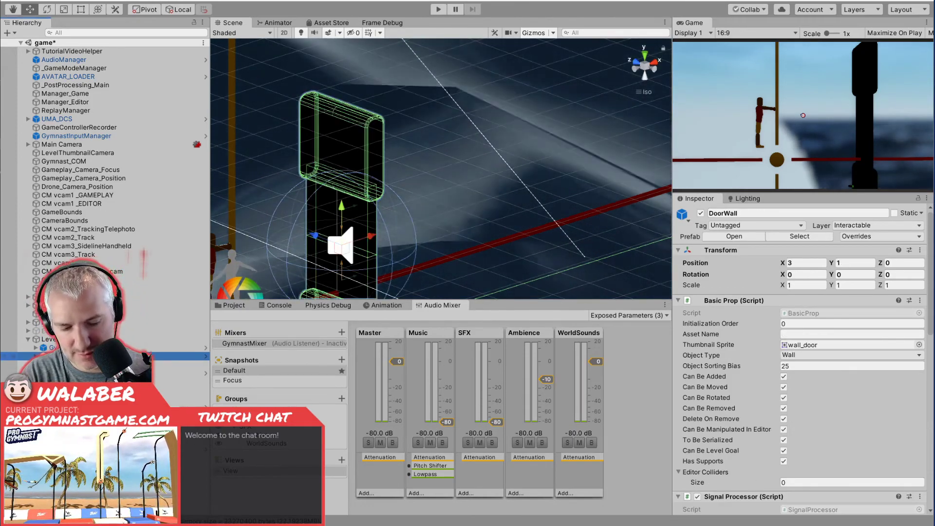
{"action": "key", "text": "Delete"}
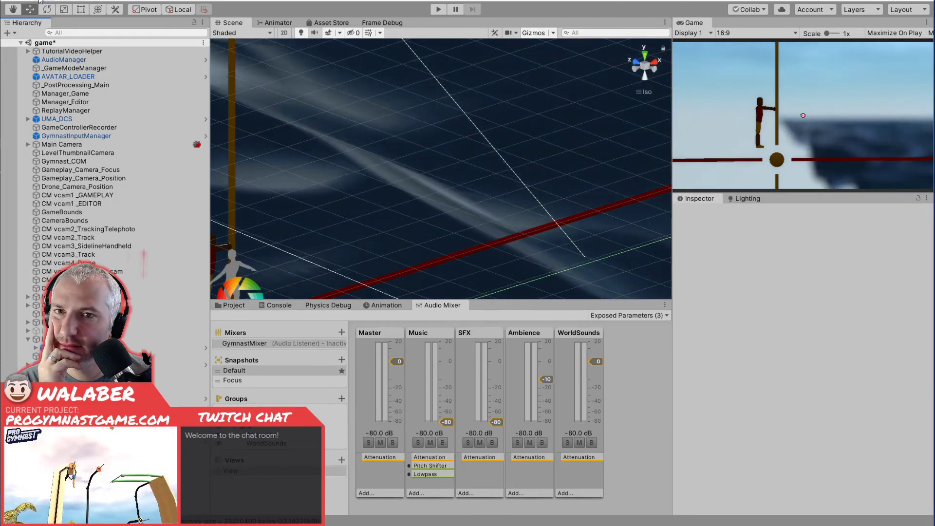
Check which AssetBundle the DoorWall prefab in the Props folder is assigned to, leaving the assignment as it is.
{"action": "left_click", "coordinate": [42, 1]}
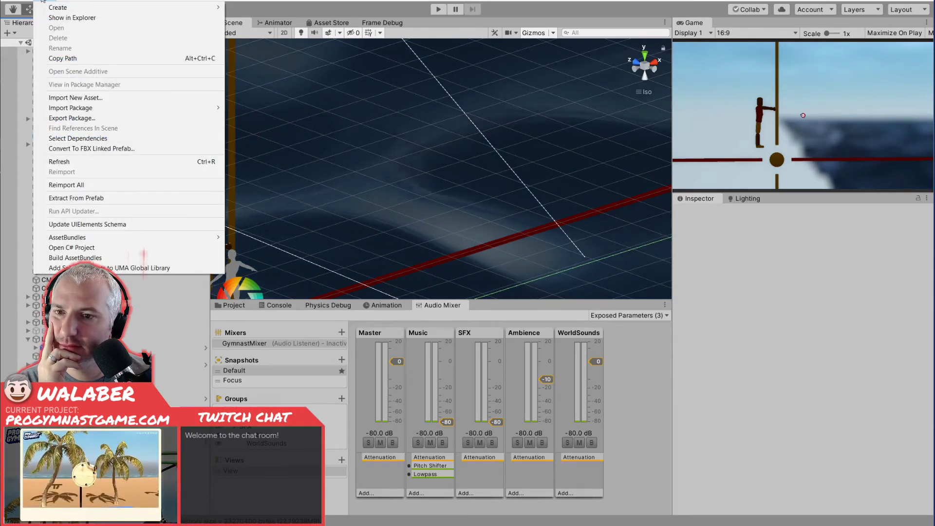
{"action": "left_click", "coordinate": [41, 1]}
{"action": "left_click", "coordinate": [240, 303]}
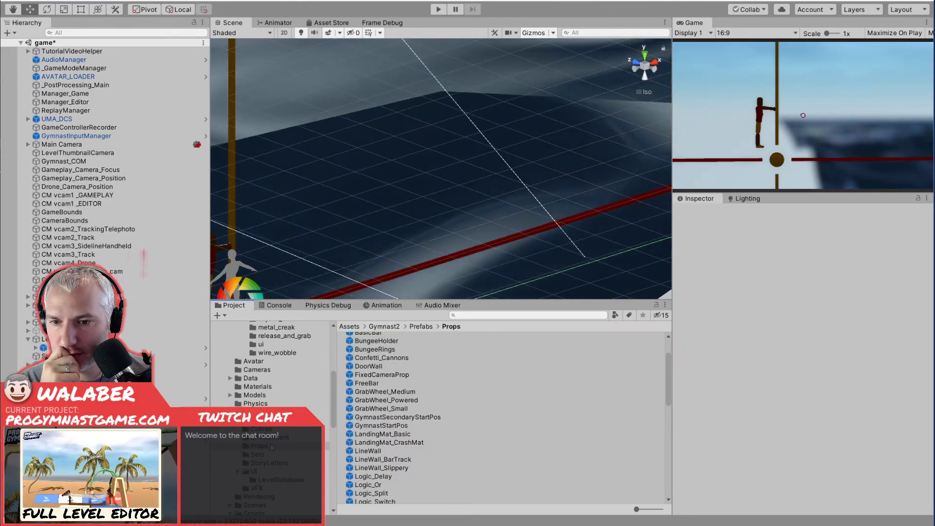
{"action": "left_click", "coordinate": [366, 366]}
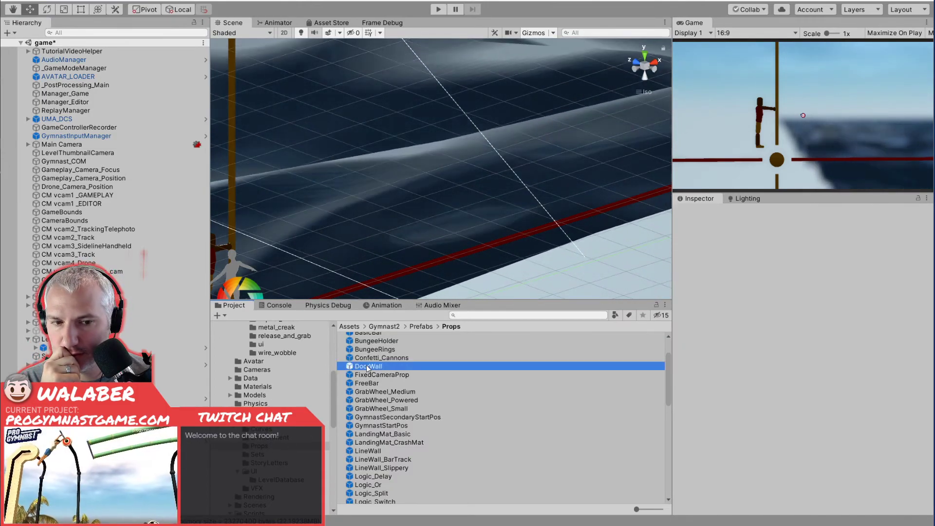
{"action": "left_click", "coordinate": [772, 508]}
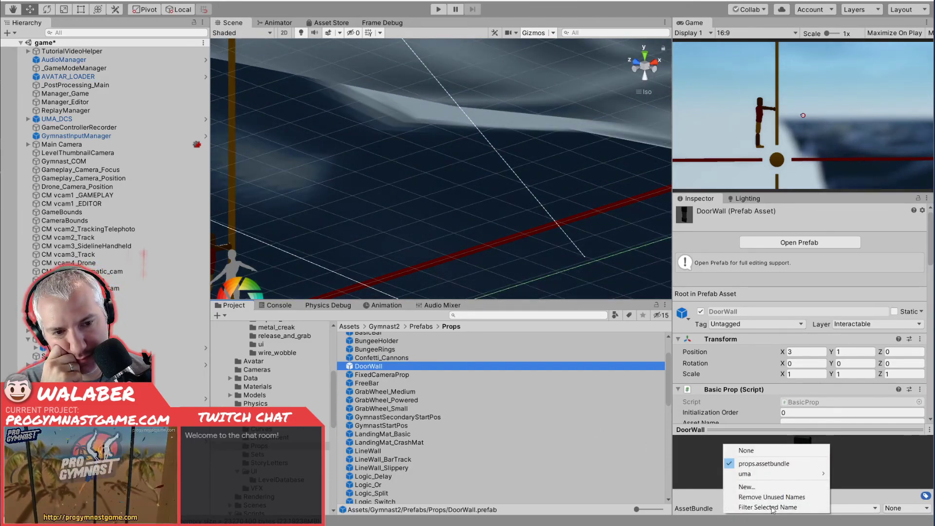
{"action": "left_click", "coordinate": [565, 462]}
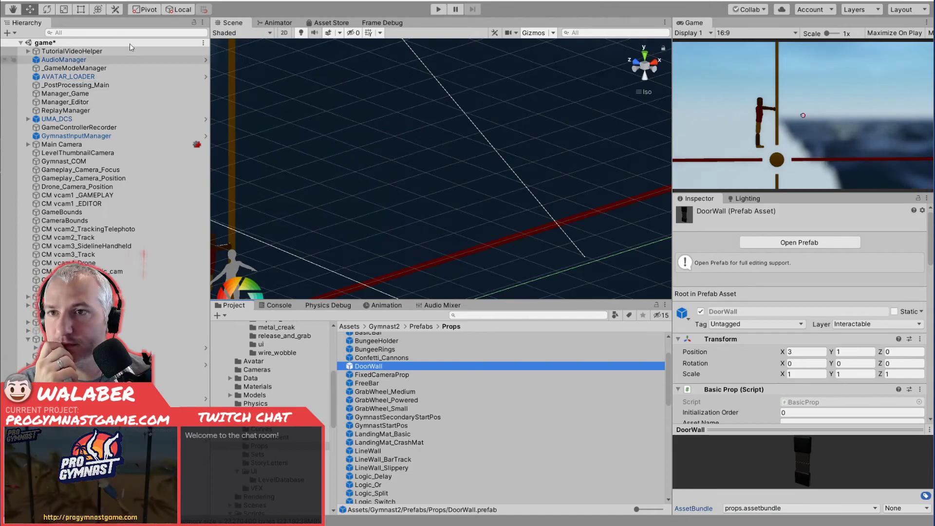
Build the AssetBundles again with the build command grouped with the UMA asset bundle options.
{"action": "left_click", "coordinate": [41, 1]}
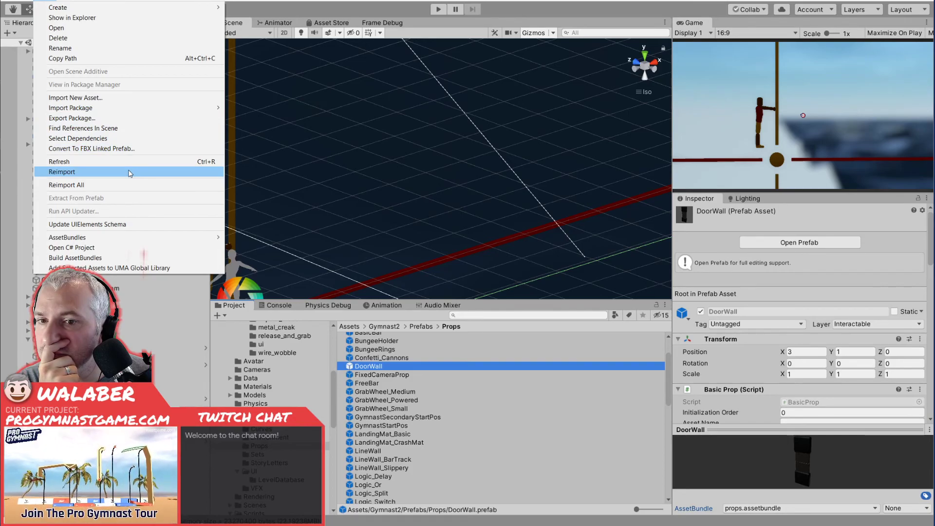
{"action": "mouse_move", "coordinate": [150, 237]}
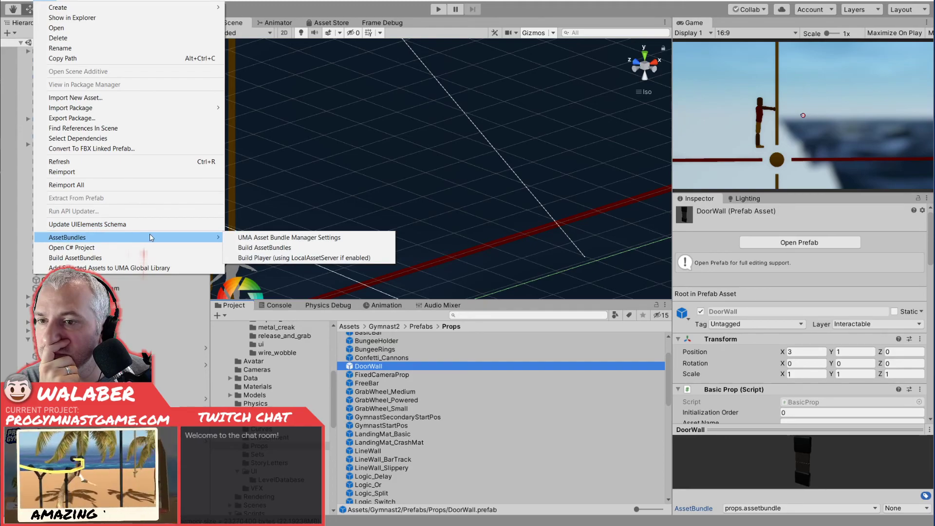
{"action": "left_click", "coordinate": [268, 248]}
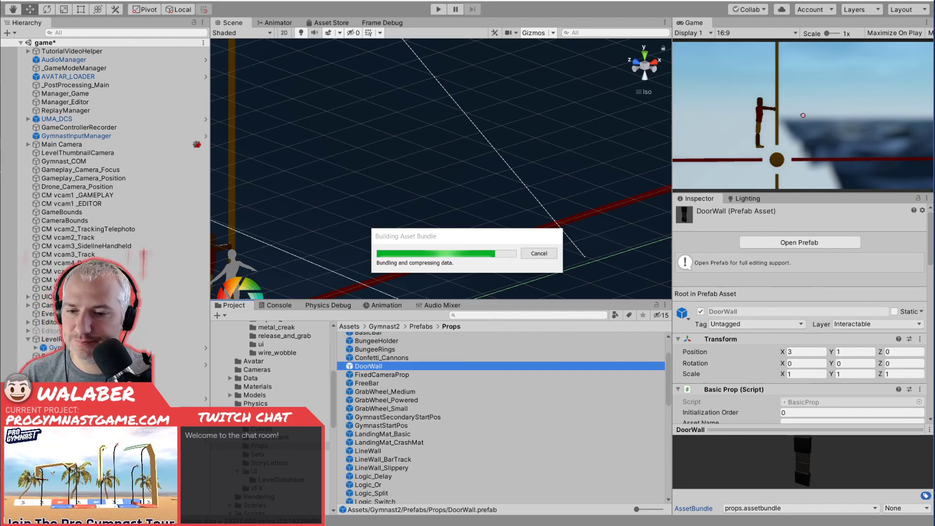
Switch to OBS to check the stream and recording status during the bundle build, and return to Unity.
{"action": "mouse_move", "coordinate": [257, 525]}
{"action": "left_click", "coordinate": [209, 509]}
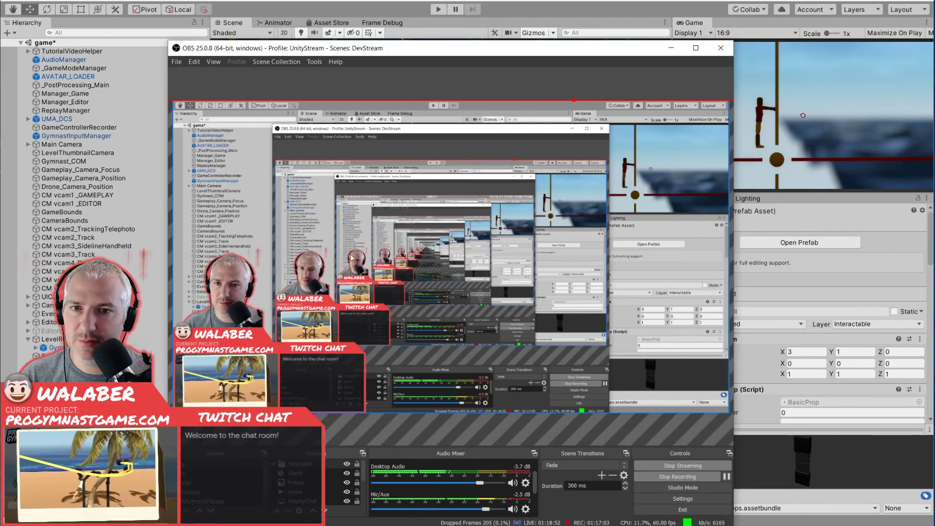
{"action": "left_click", "coordinate": [362, 5]}
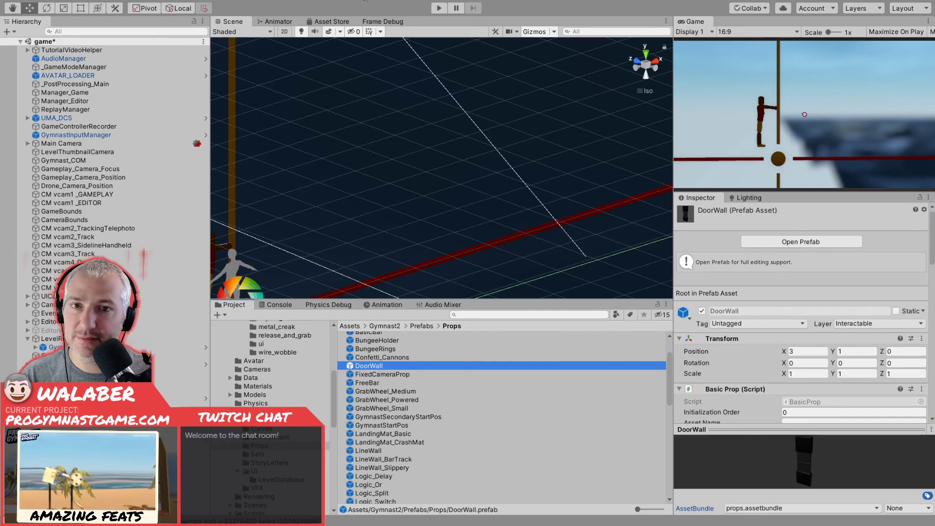